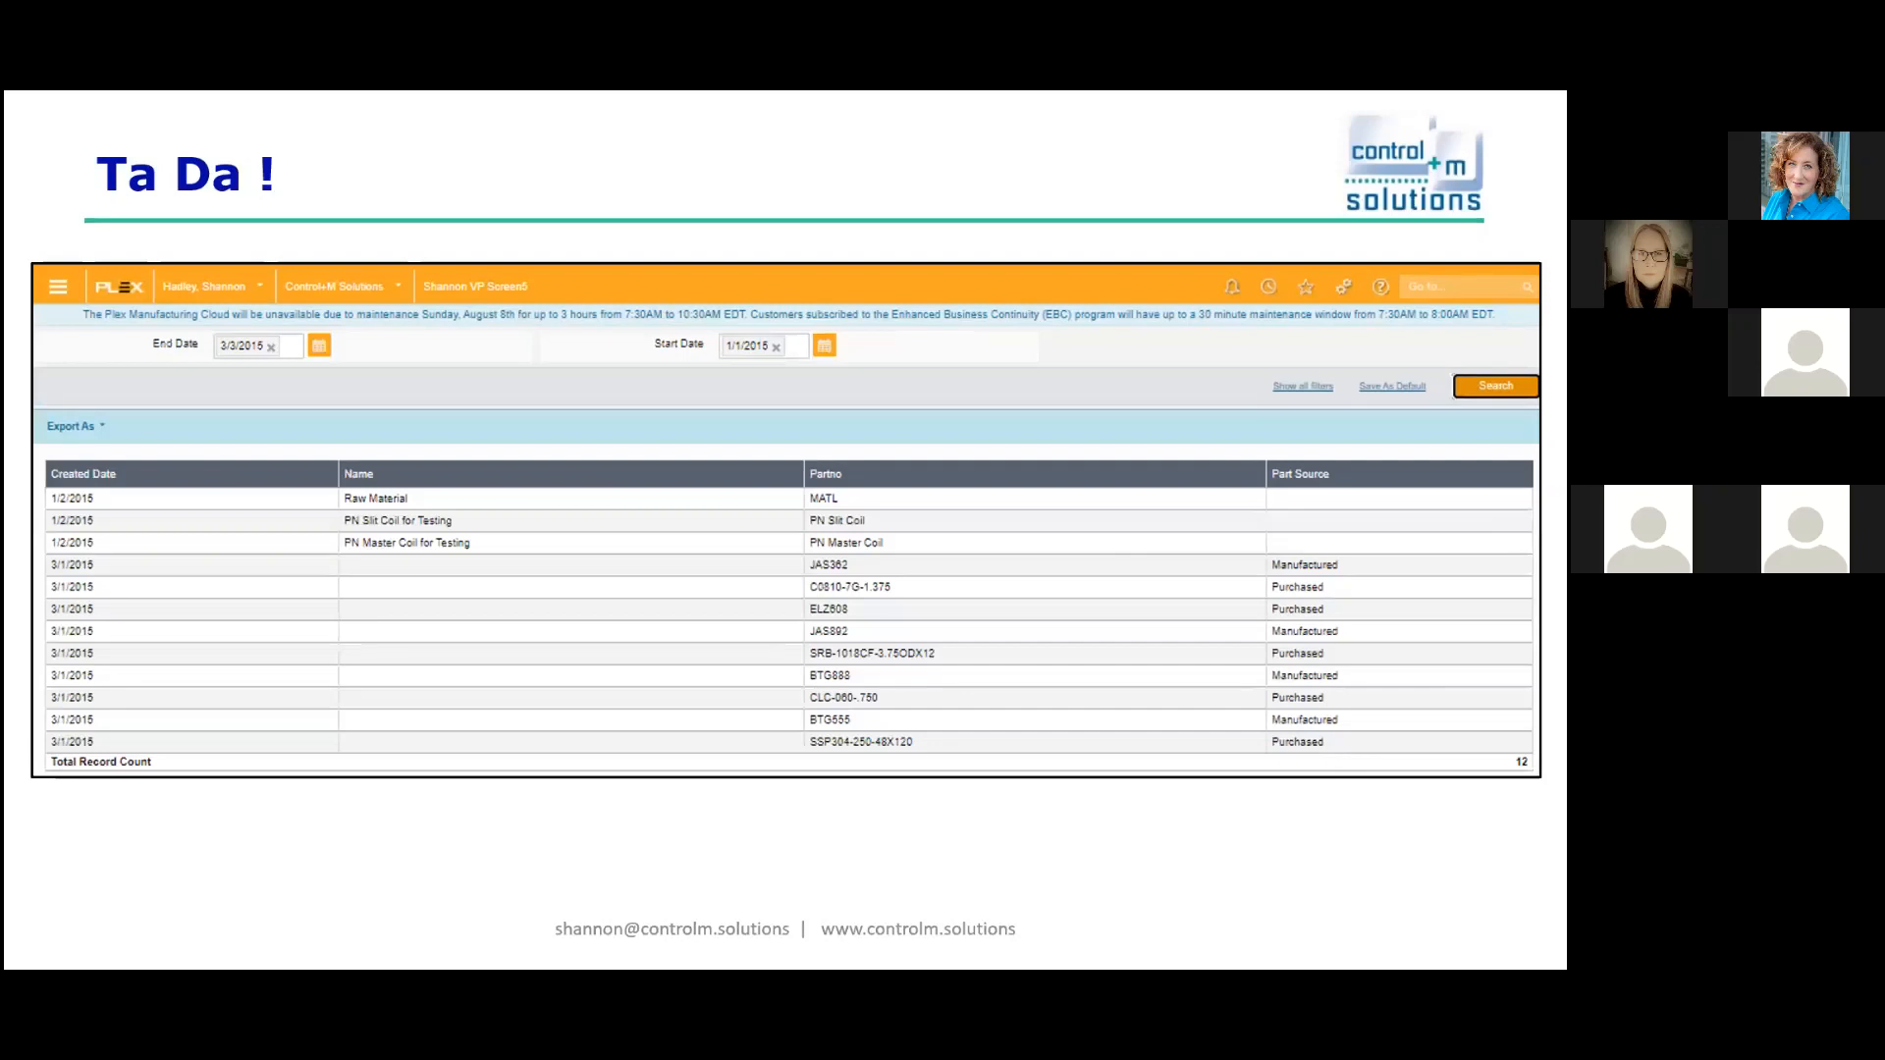
# Switch to the Plex SQL Development Environment in Chrome and search the application's menus and reports for "bom".
pyautogui.hotkey('alt', 'Tab')
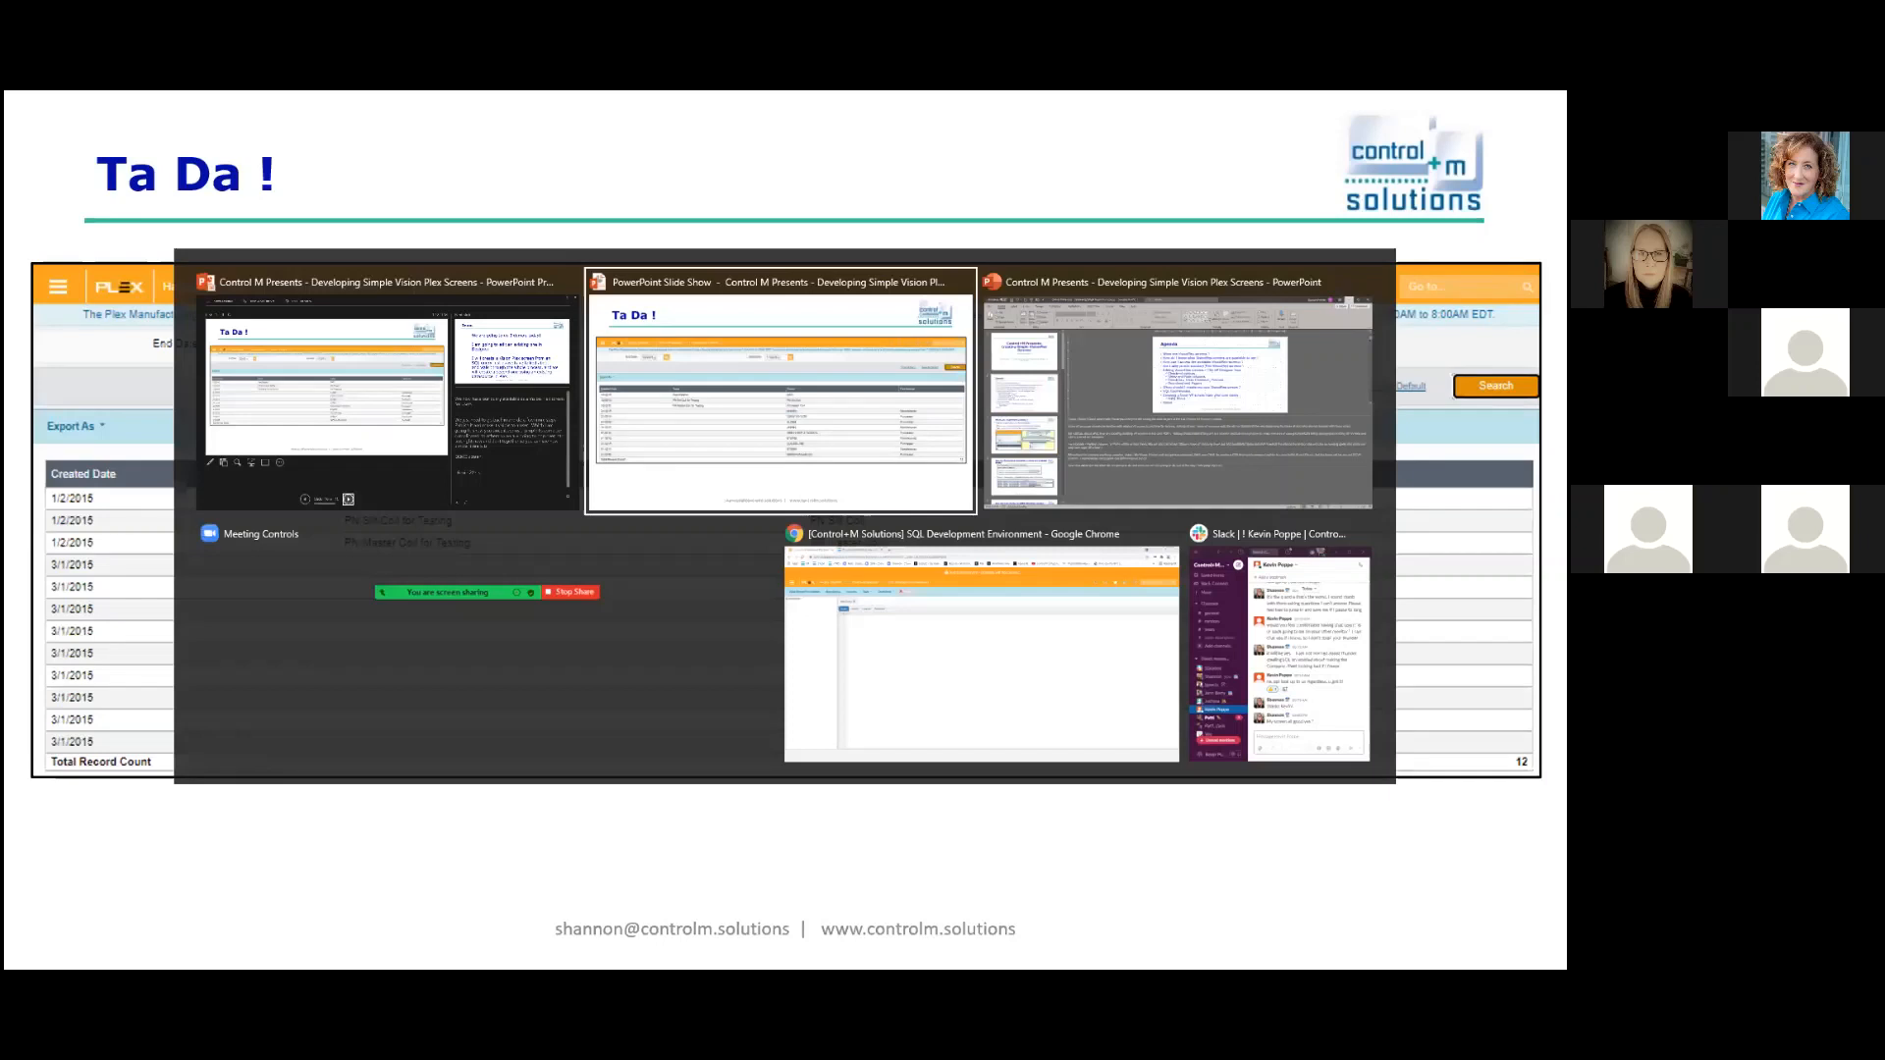
pyautogui.hotkey('alt', 'Tab')
pyautogui.hotkey('alt', 'Tab')
pyautogui.hotkey('alt', 'Tab')
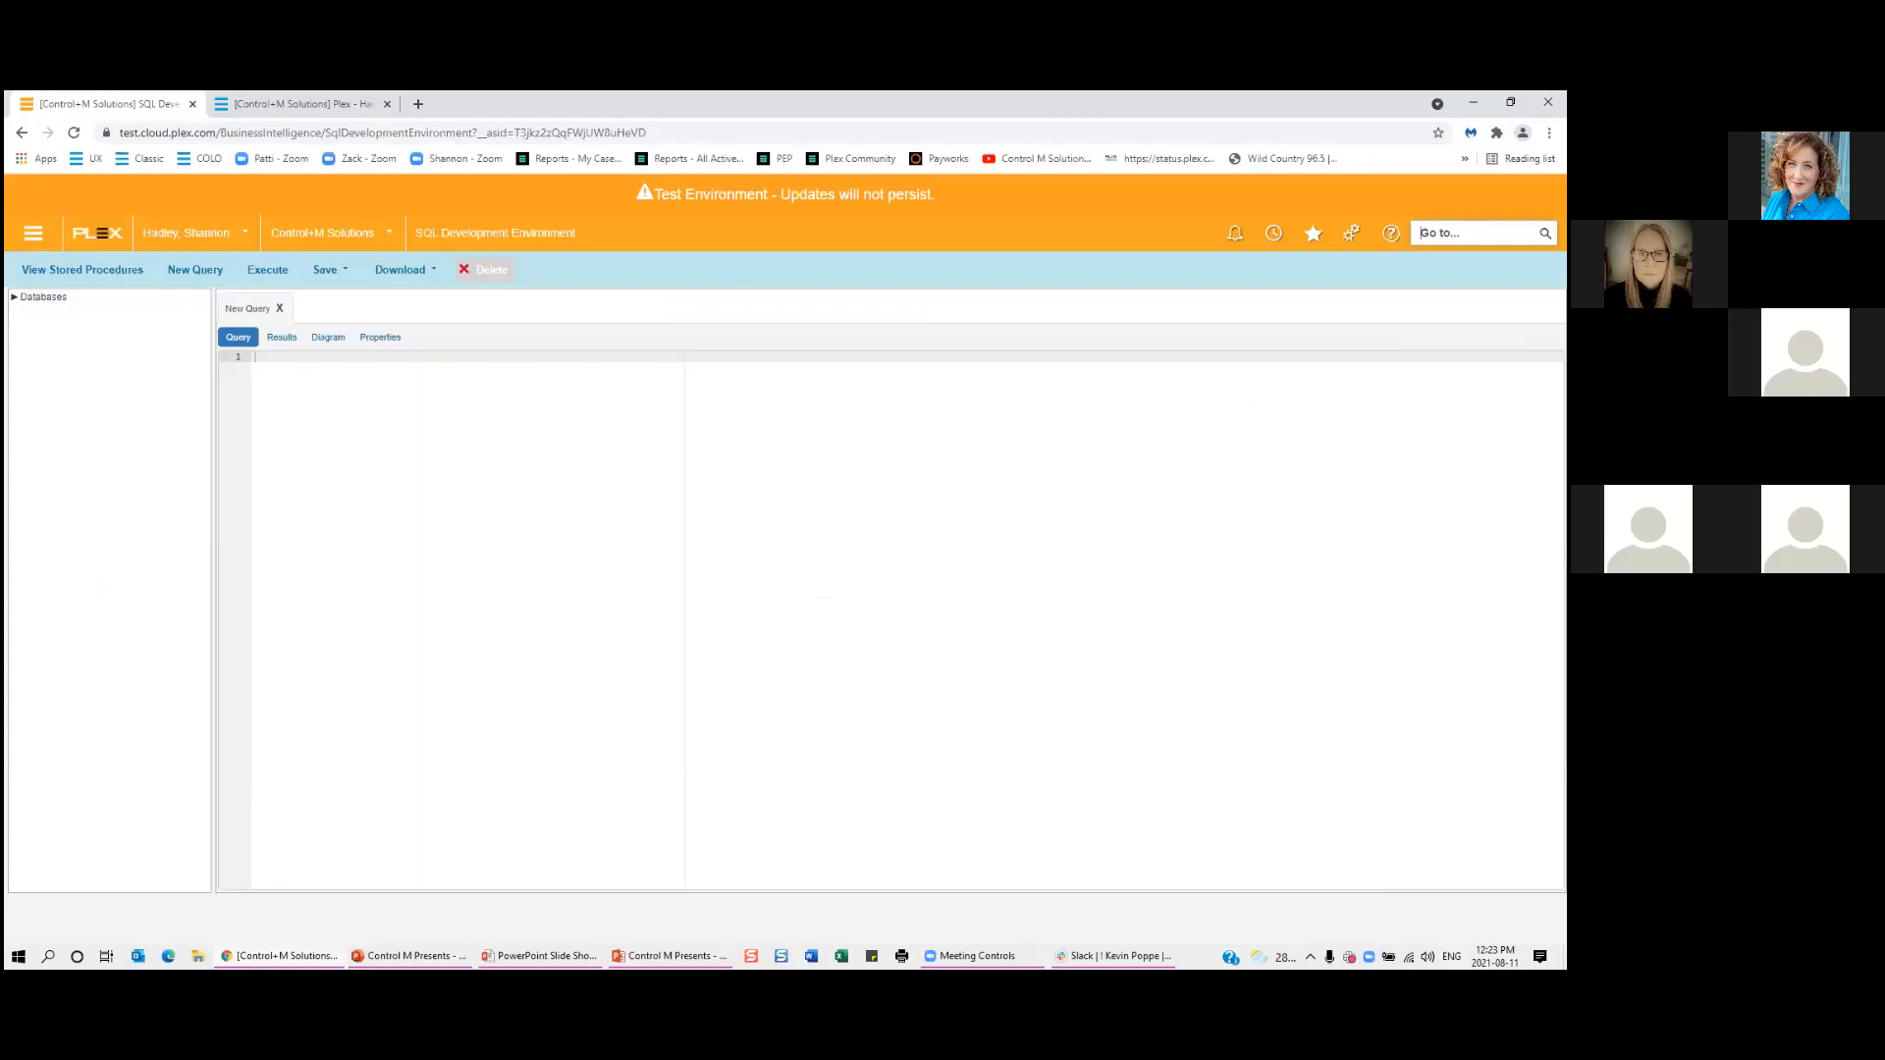
pyautogui.write('bom')
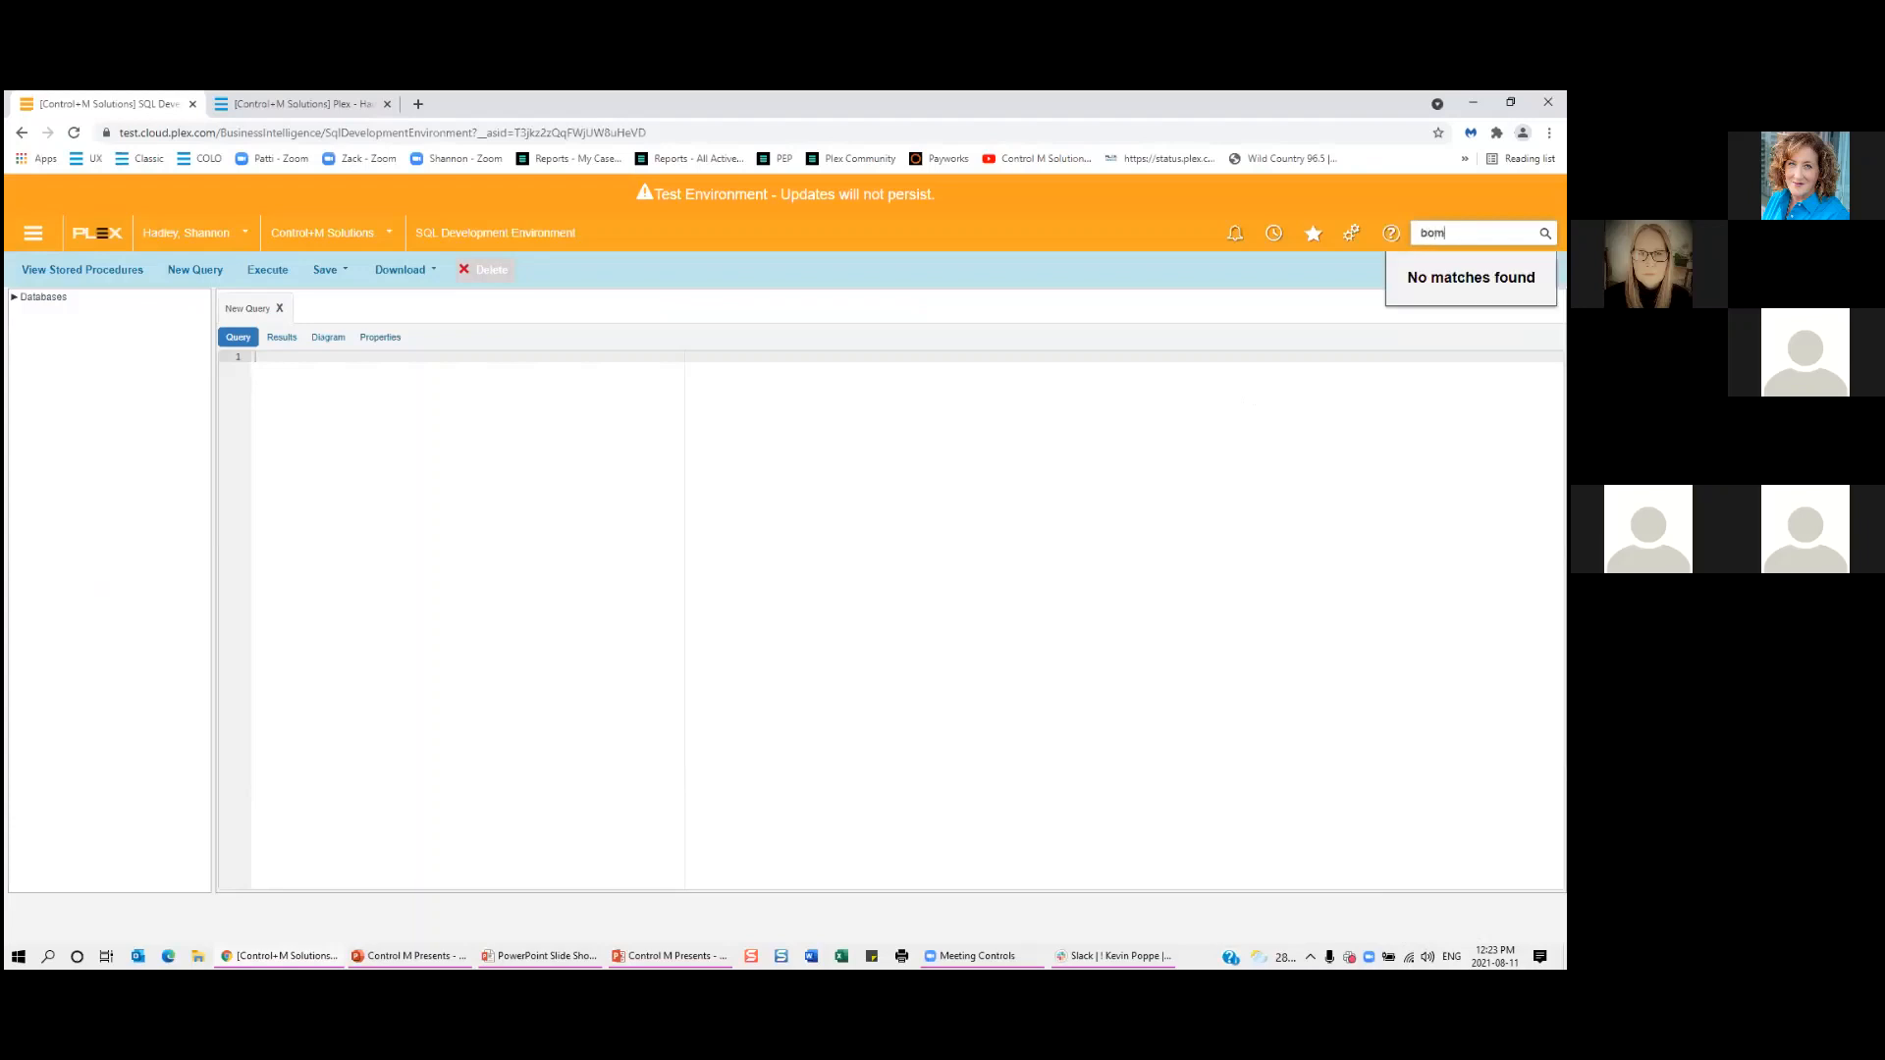
pyautogui.press('Return')
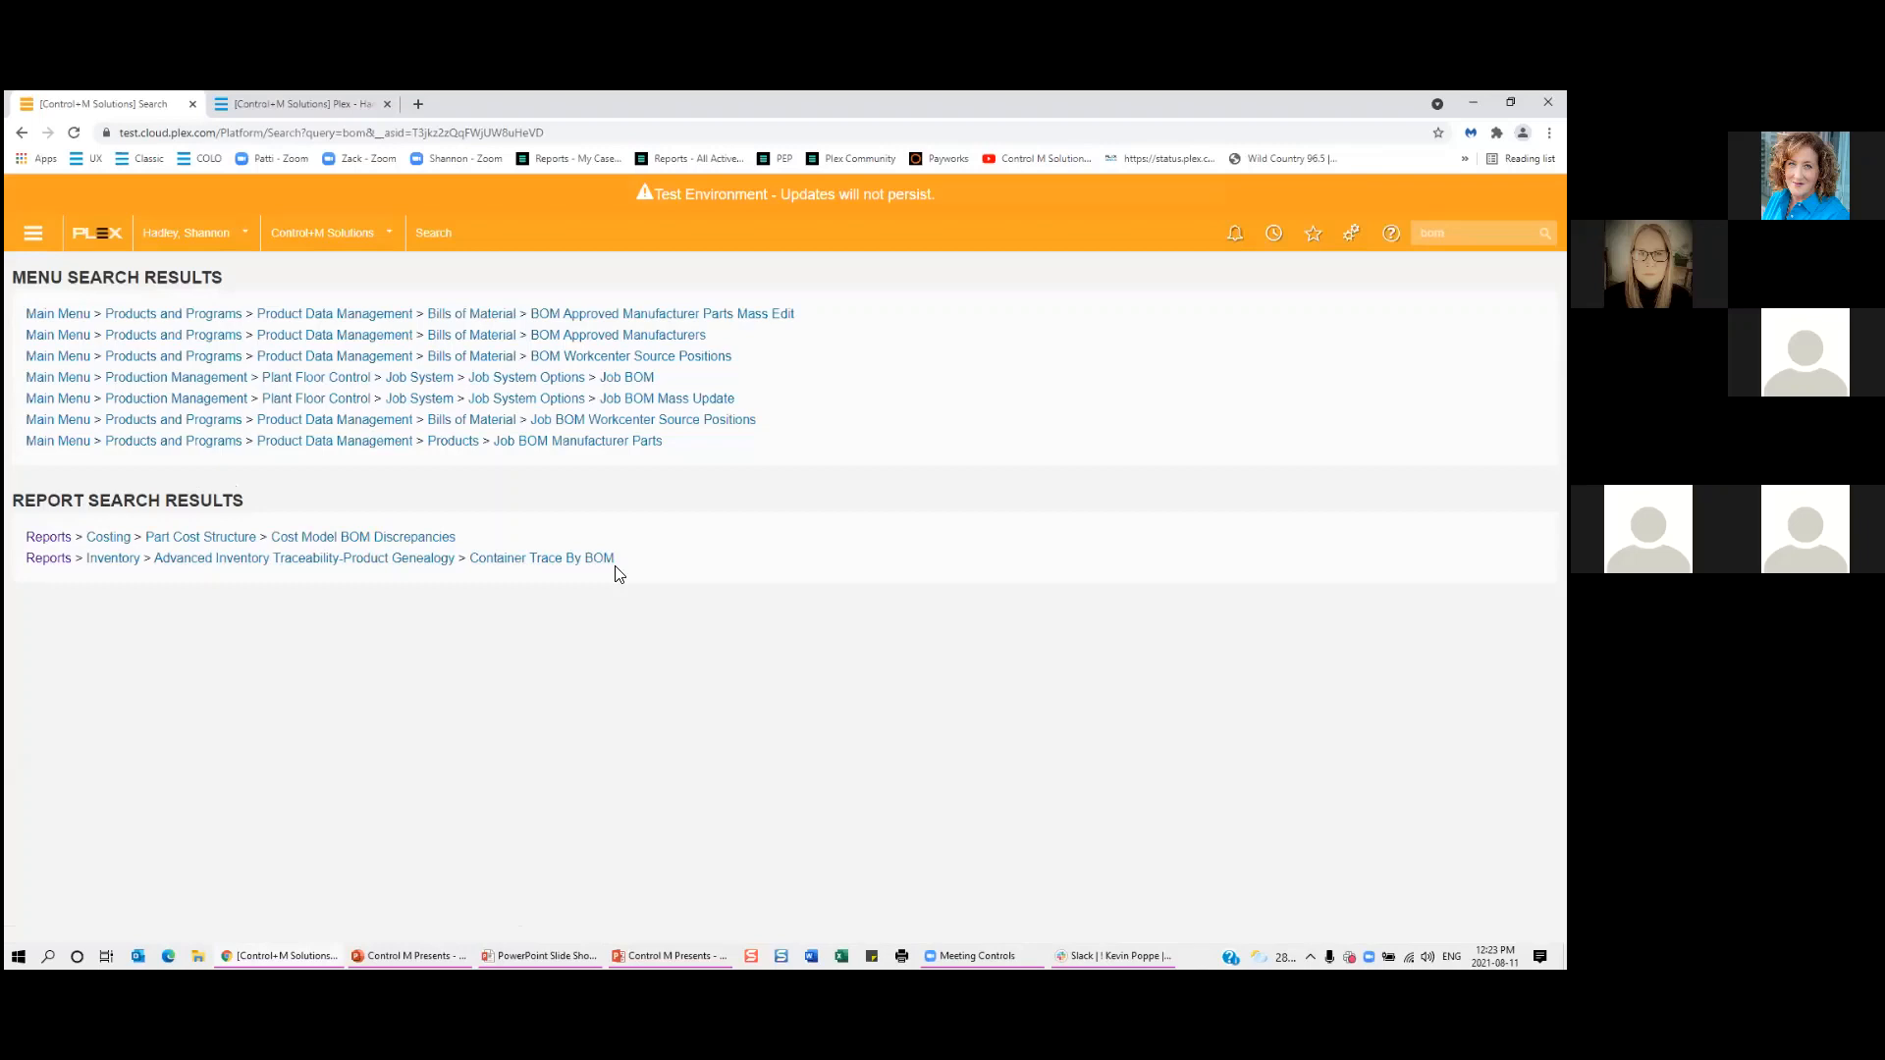
# Find and open the VisionPlex Screens list, then search it for actions containing "bom".
pyautogui.moveTo(1476, 234); pyautogui.dragTo(1105, 227)
pyautogui.write('vi')
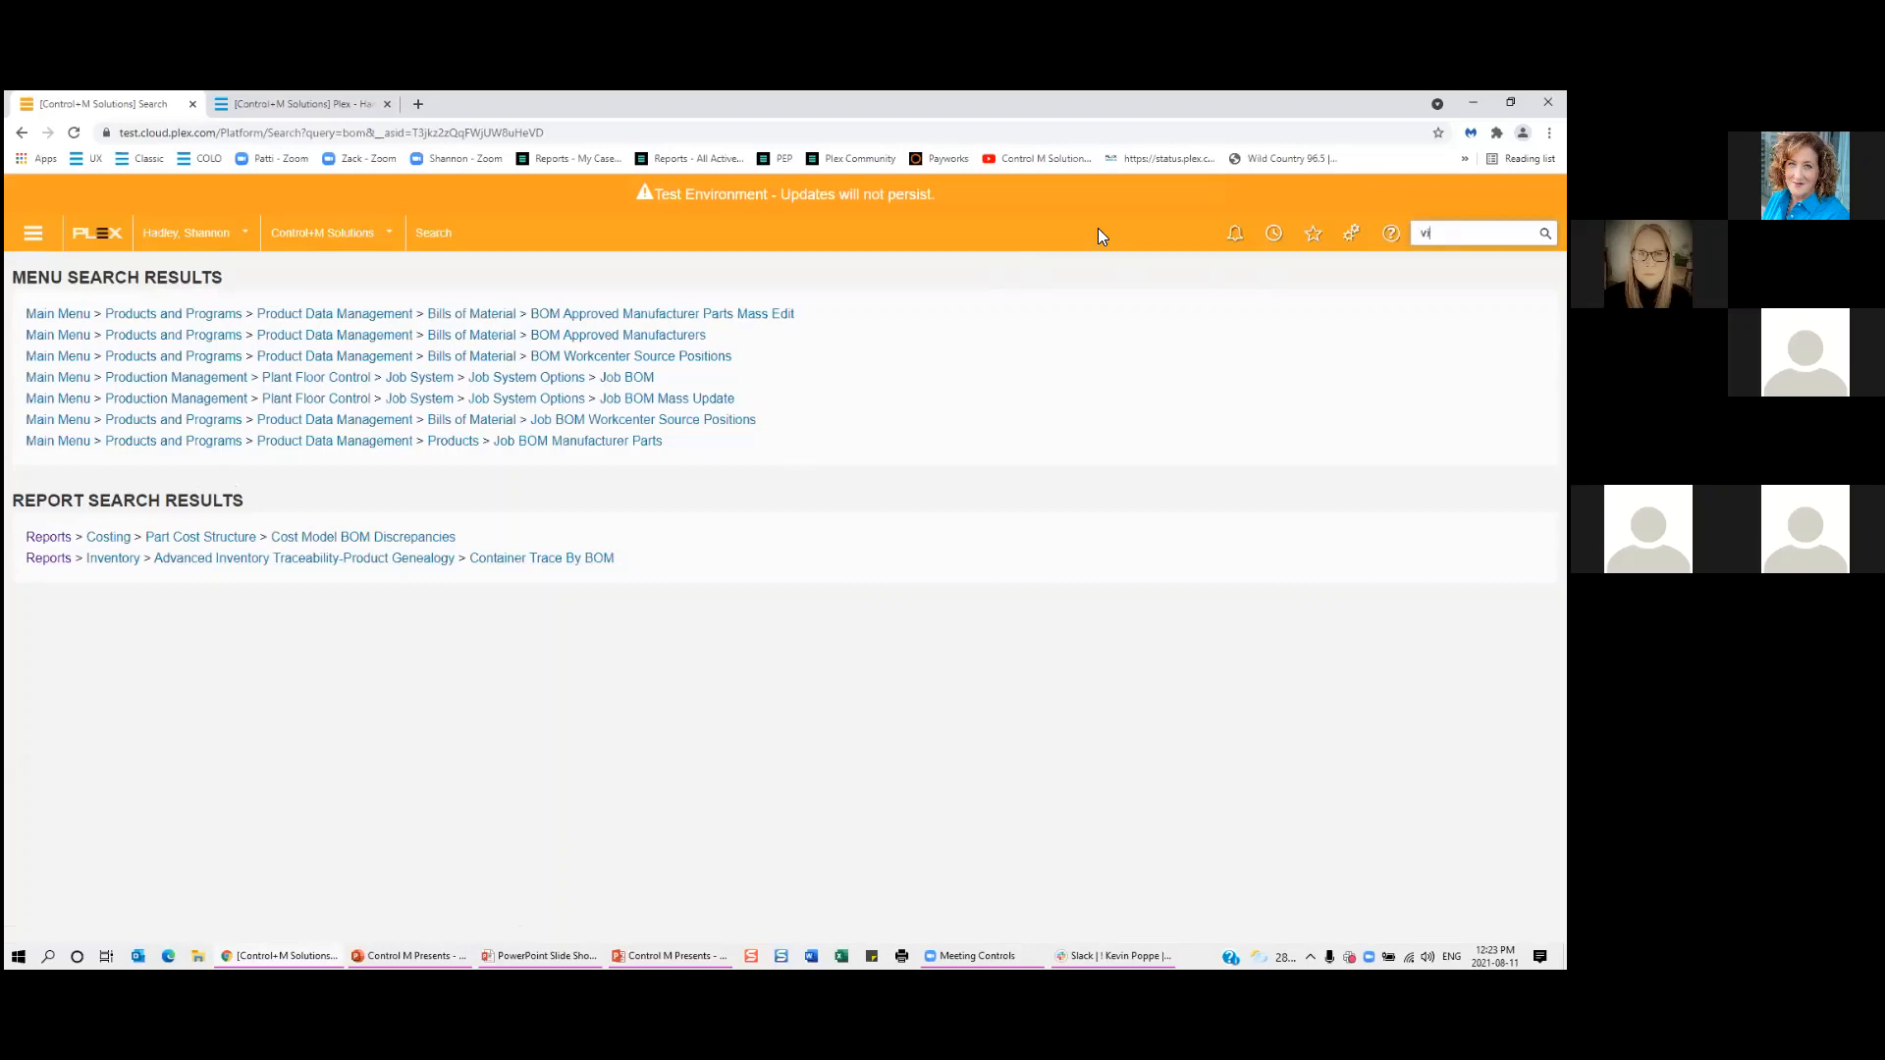
pyautogui.write('secont')
pyautogui.press('Return')
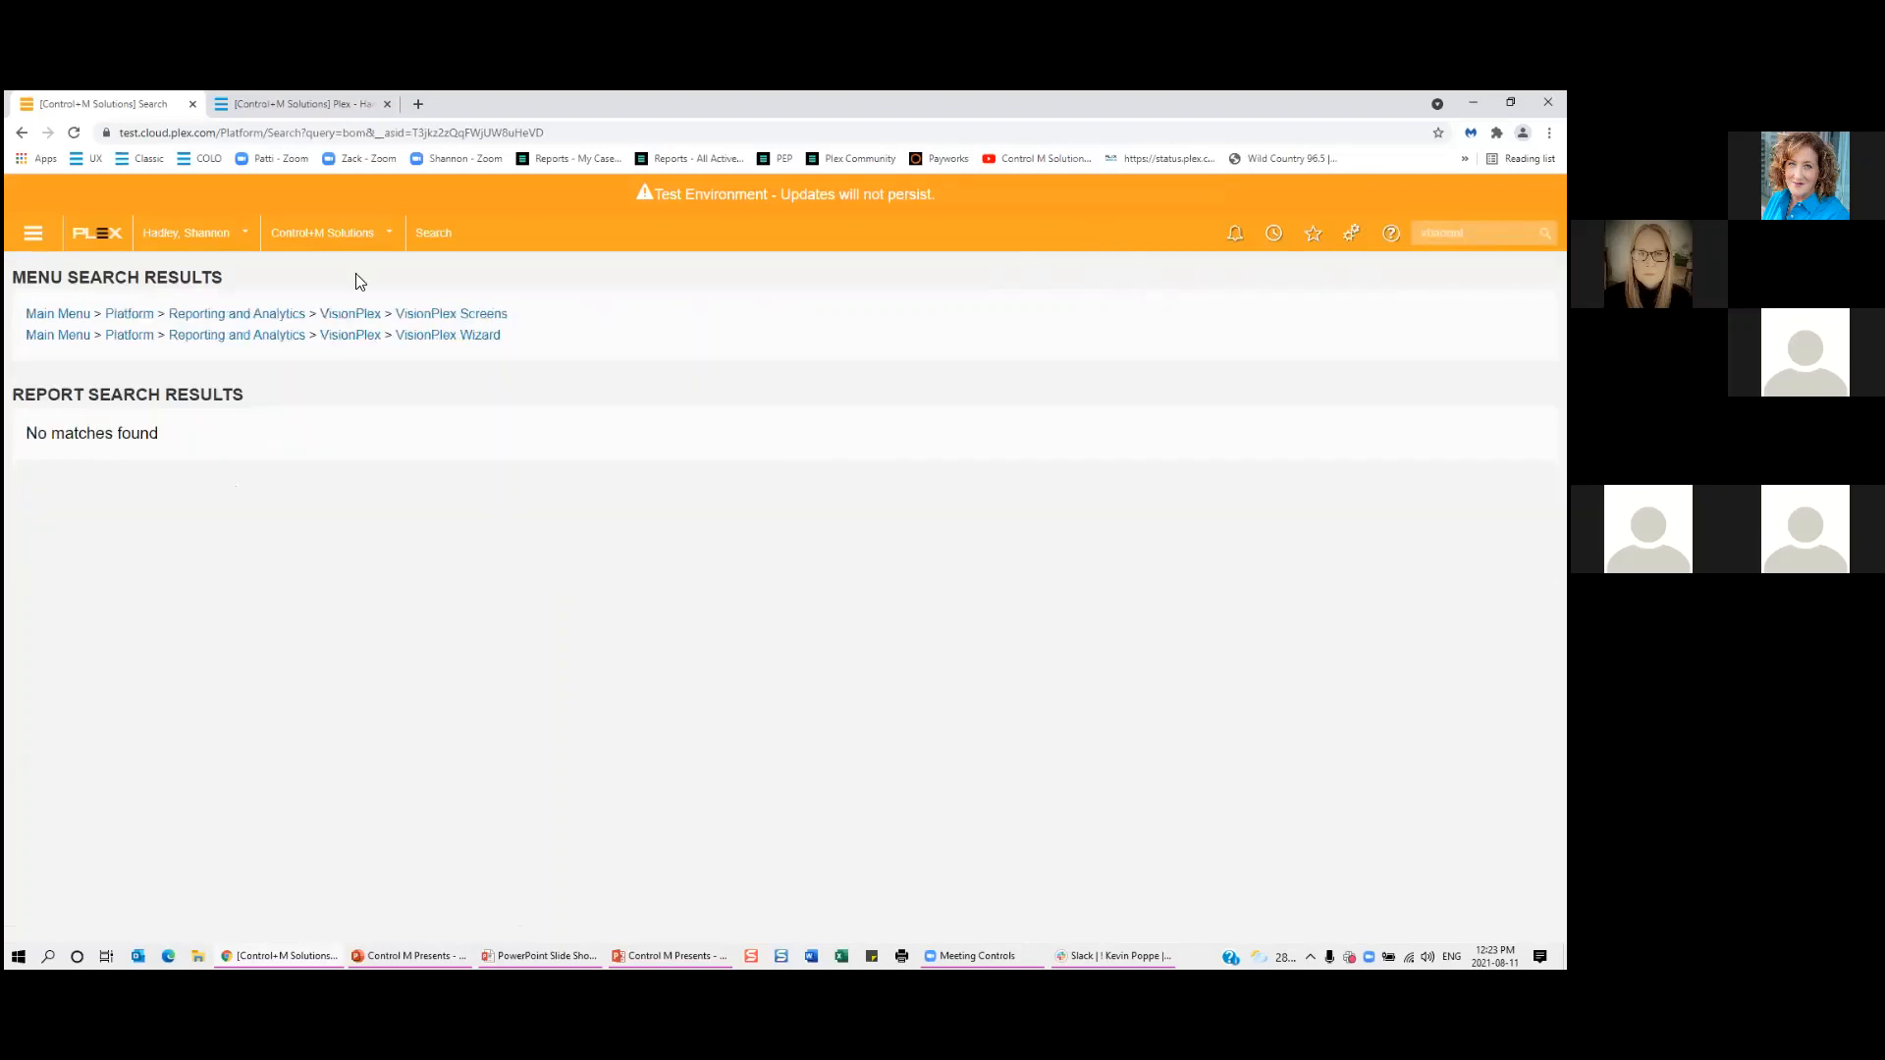
pyautogui.click(422, 313)
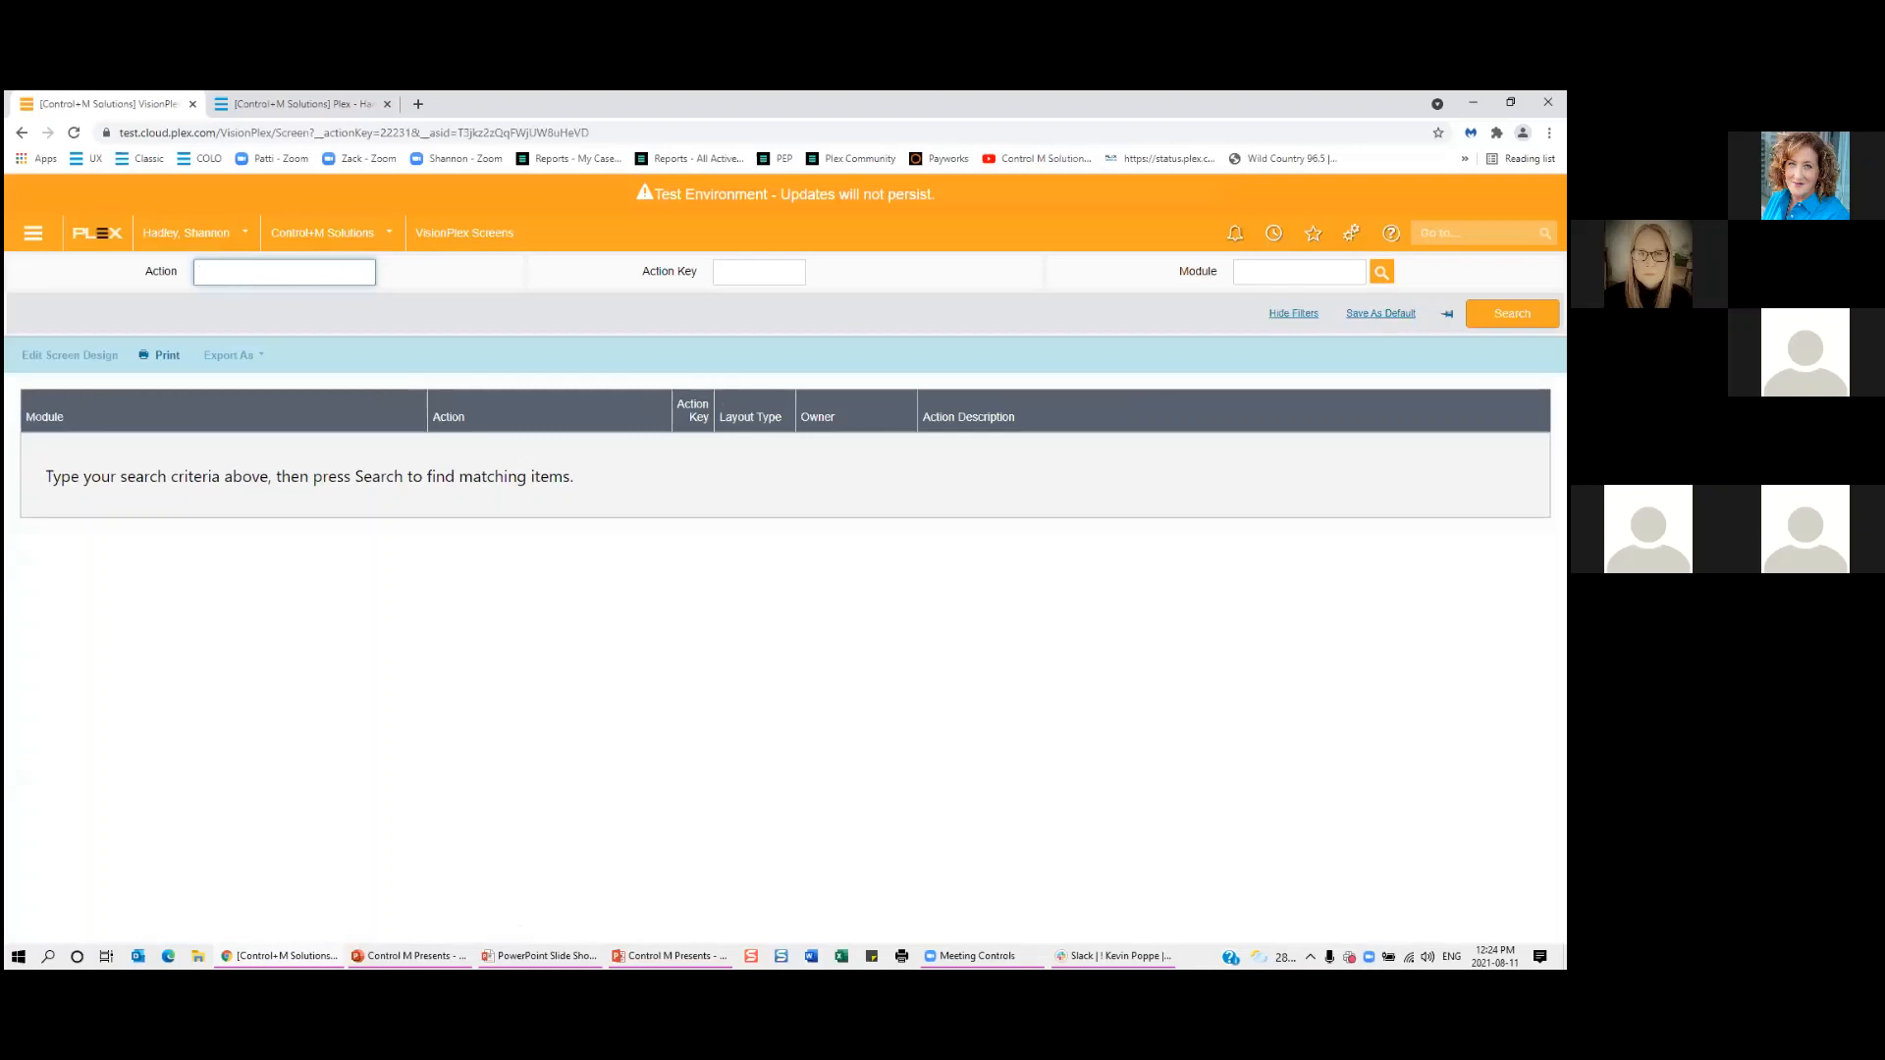
pyautogui.click(1512, 313)
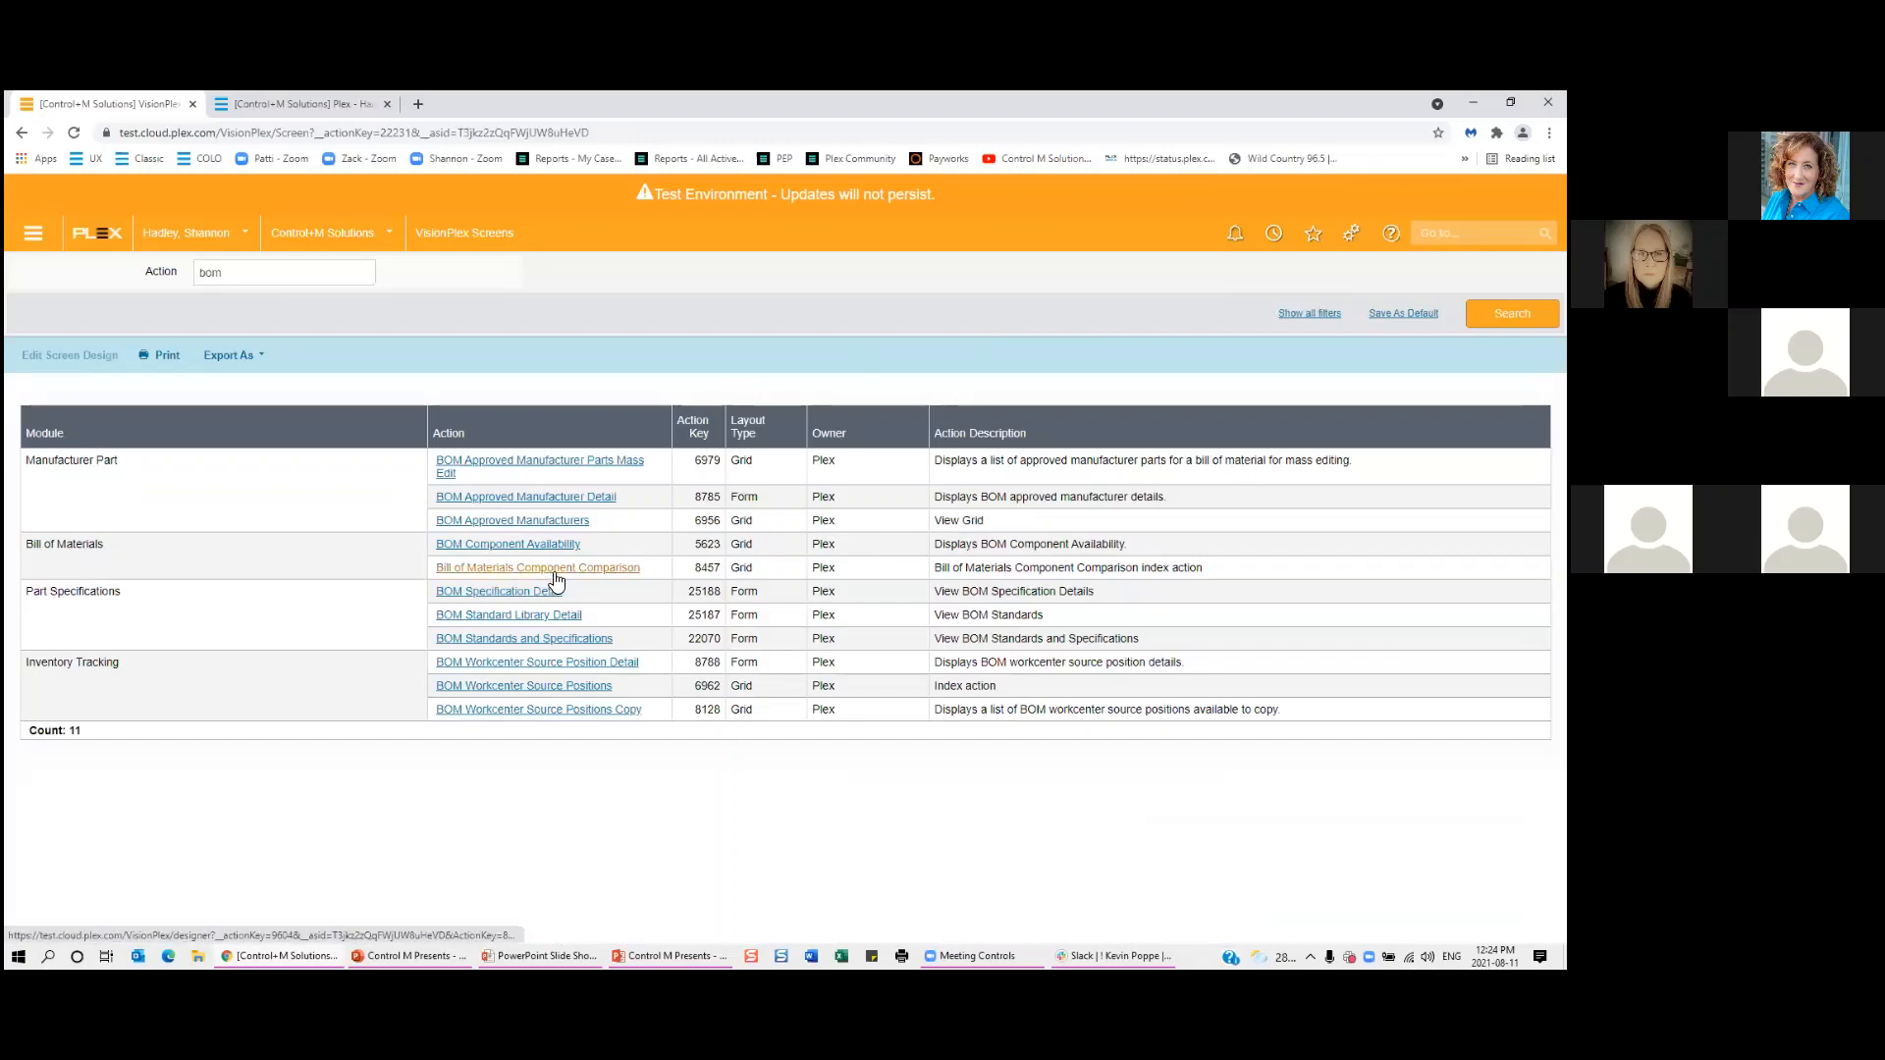
# In the Available Reports list on a separate browser tab, search for "bom" and enable the BOM Component Availability report.
pyautogui.rightClick(91, 108)
pyautogui.click(183, 225)
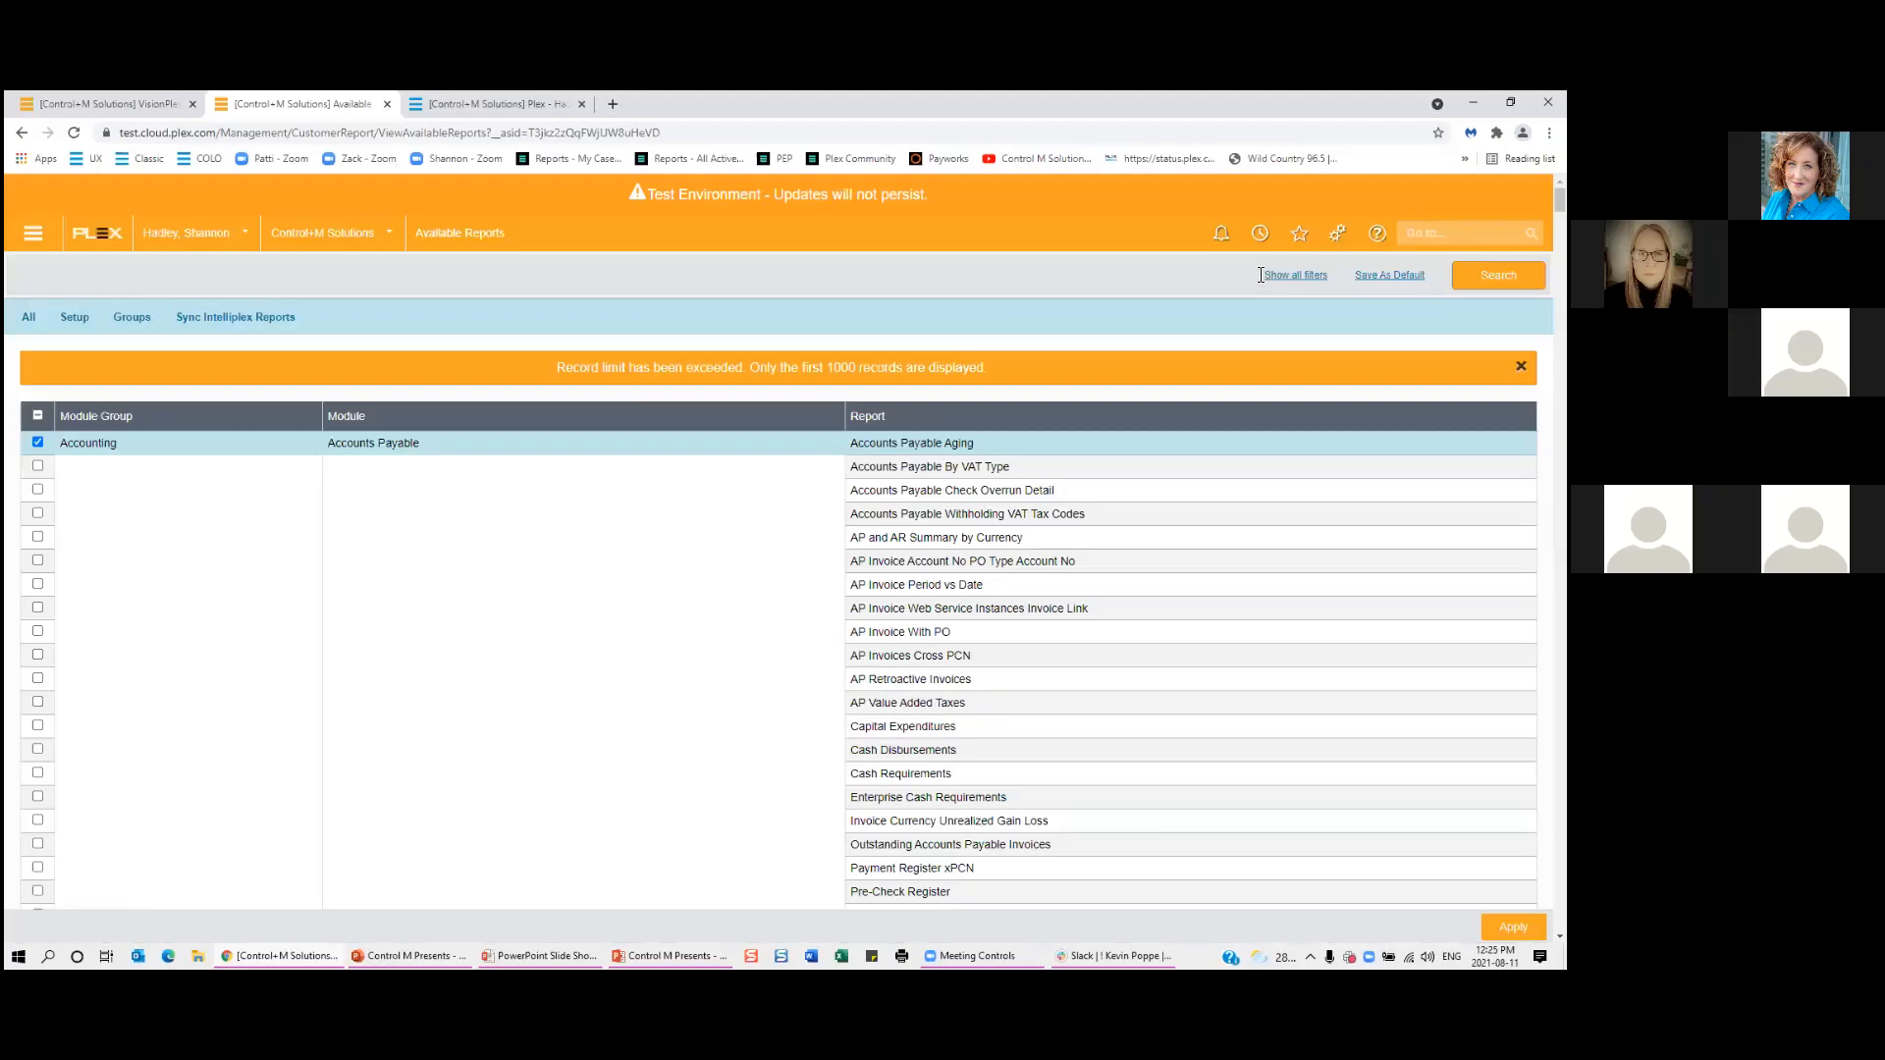
pyautogui.click(1266, 276)
pyautogui.click(1260, 275)
pyautogui.write('bom')
pyautogui.press('Return')
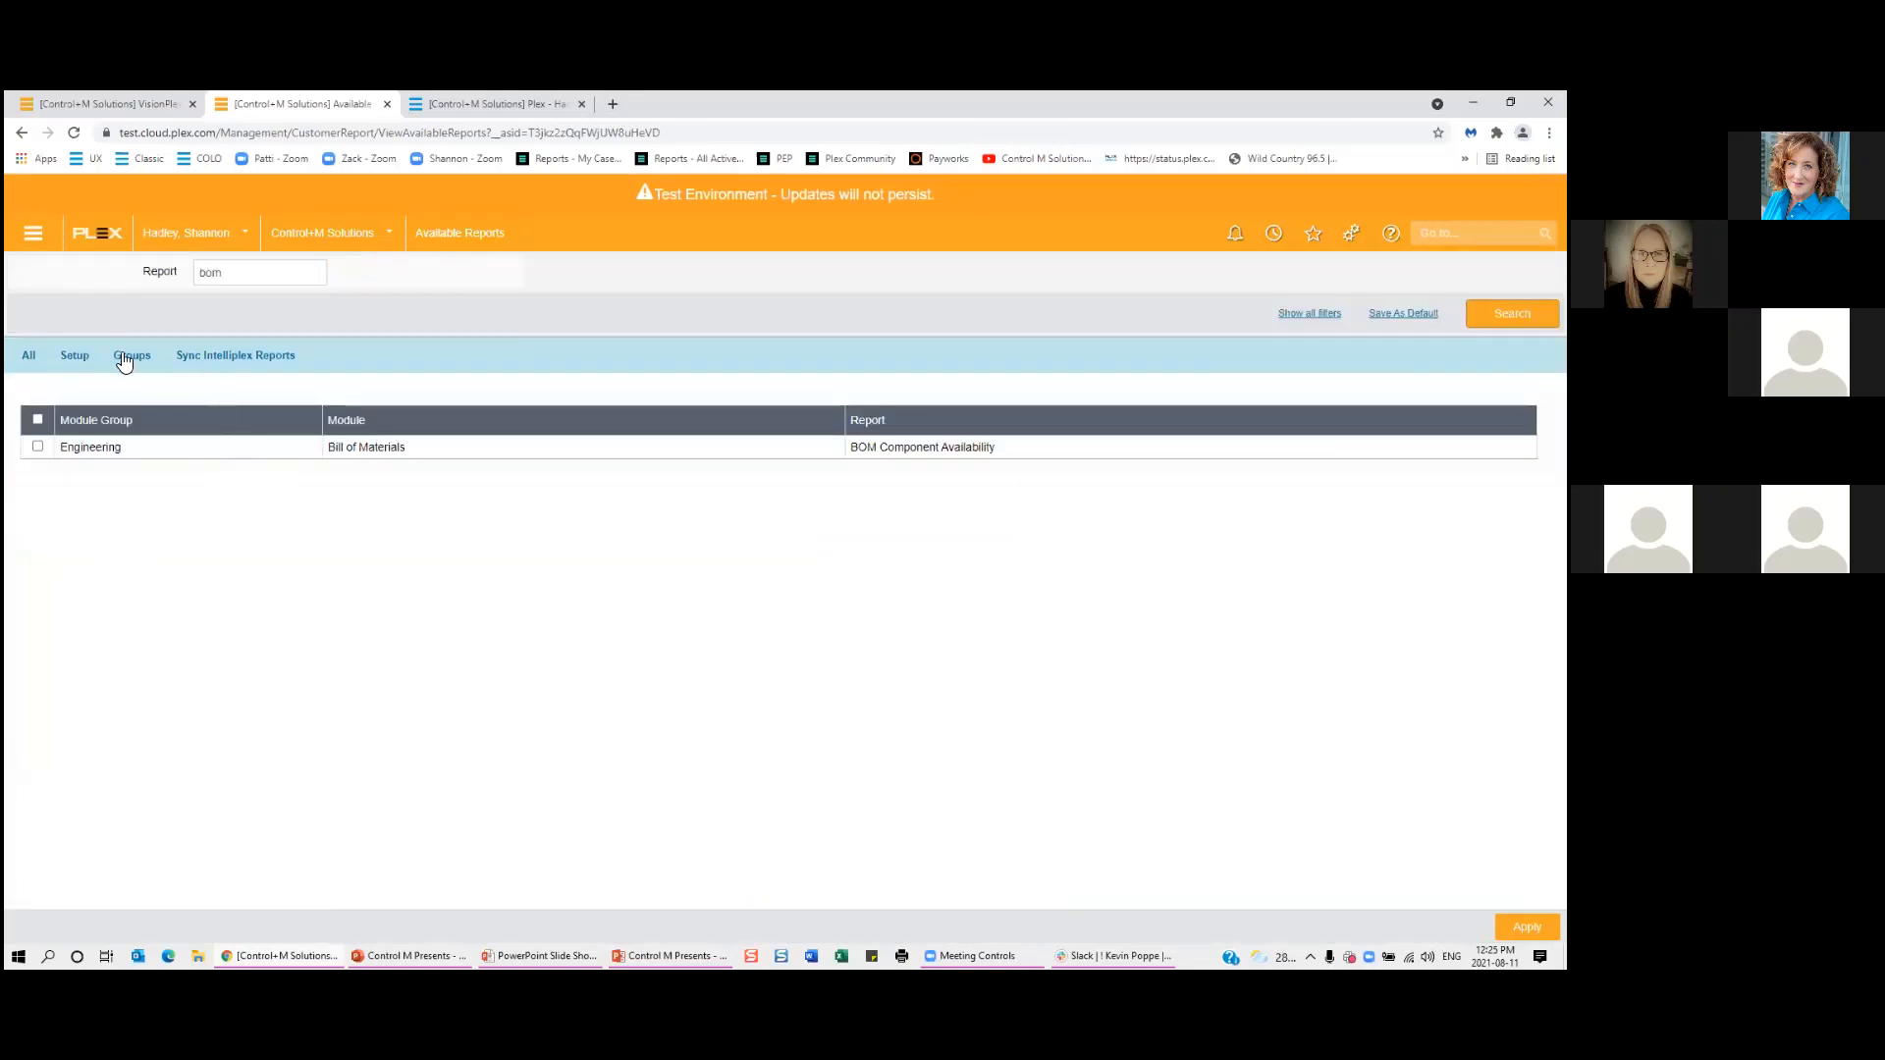
pyautogui.click(37, 446)
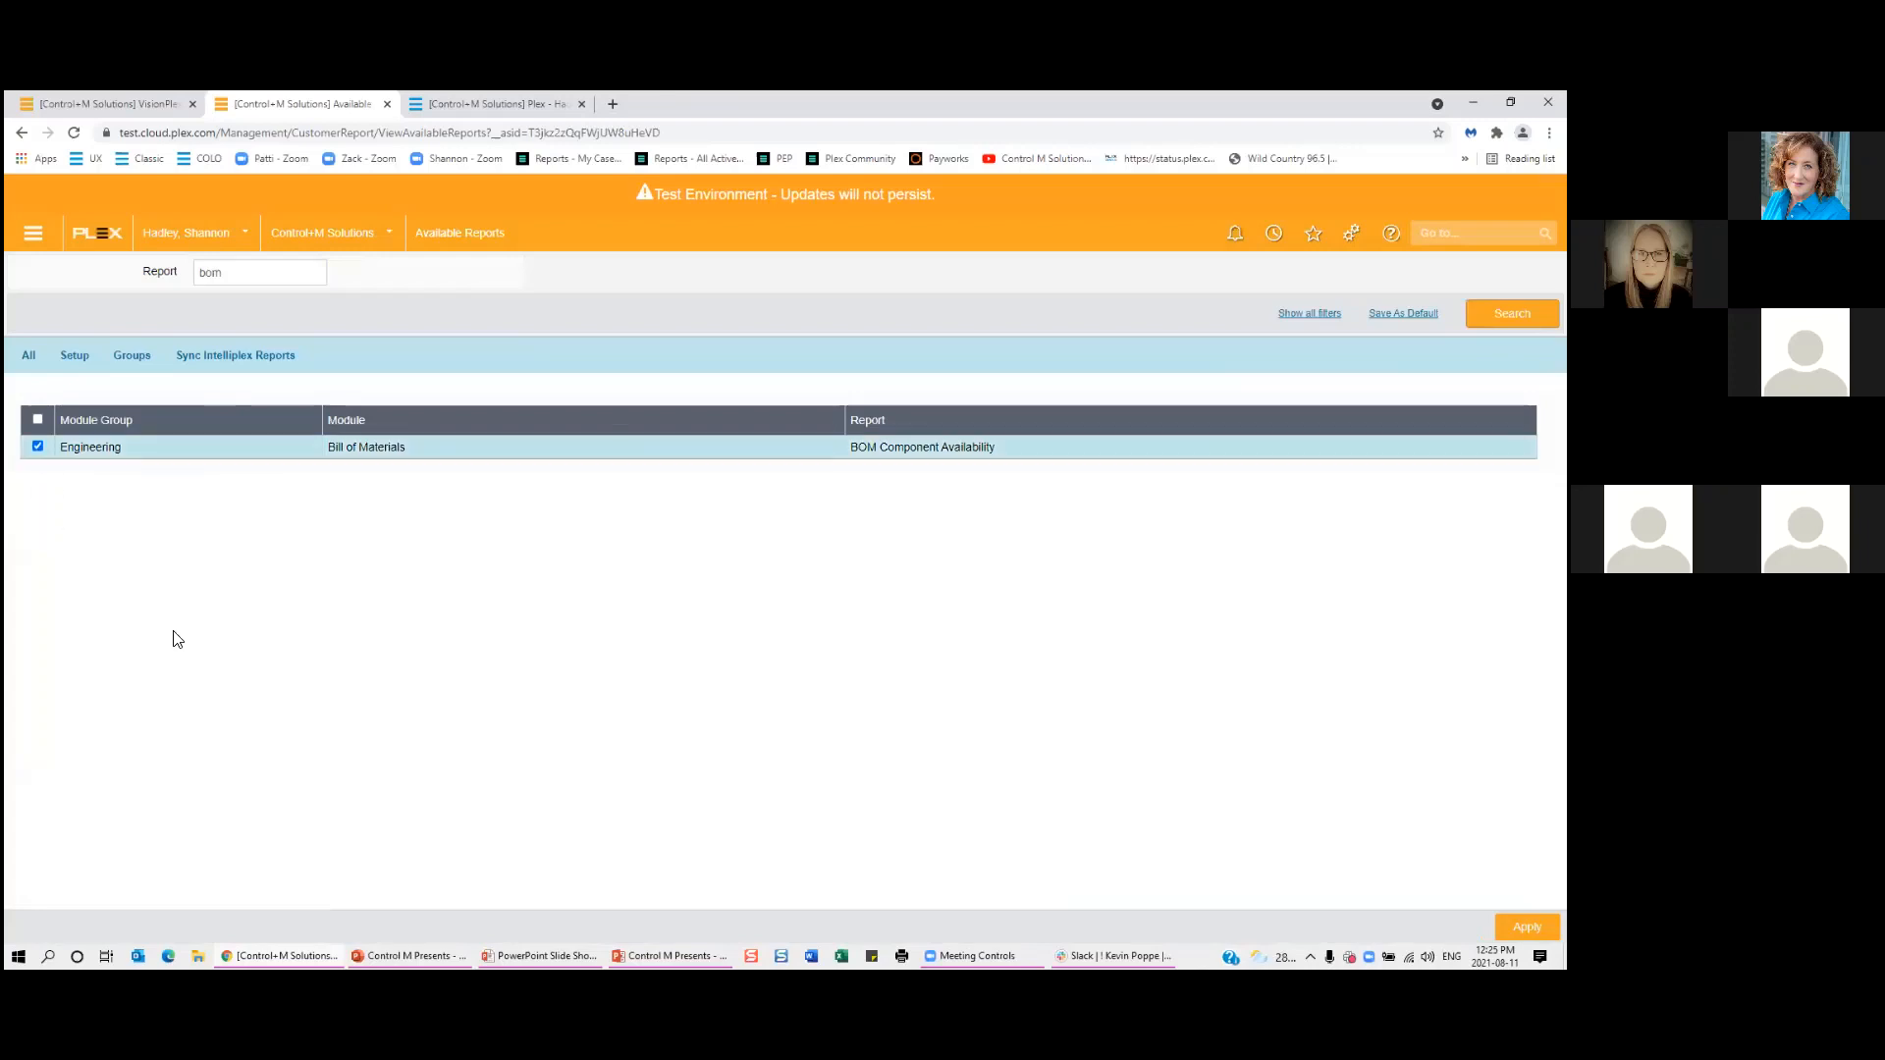
pyautogui.click(1526, 927)
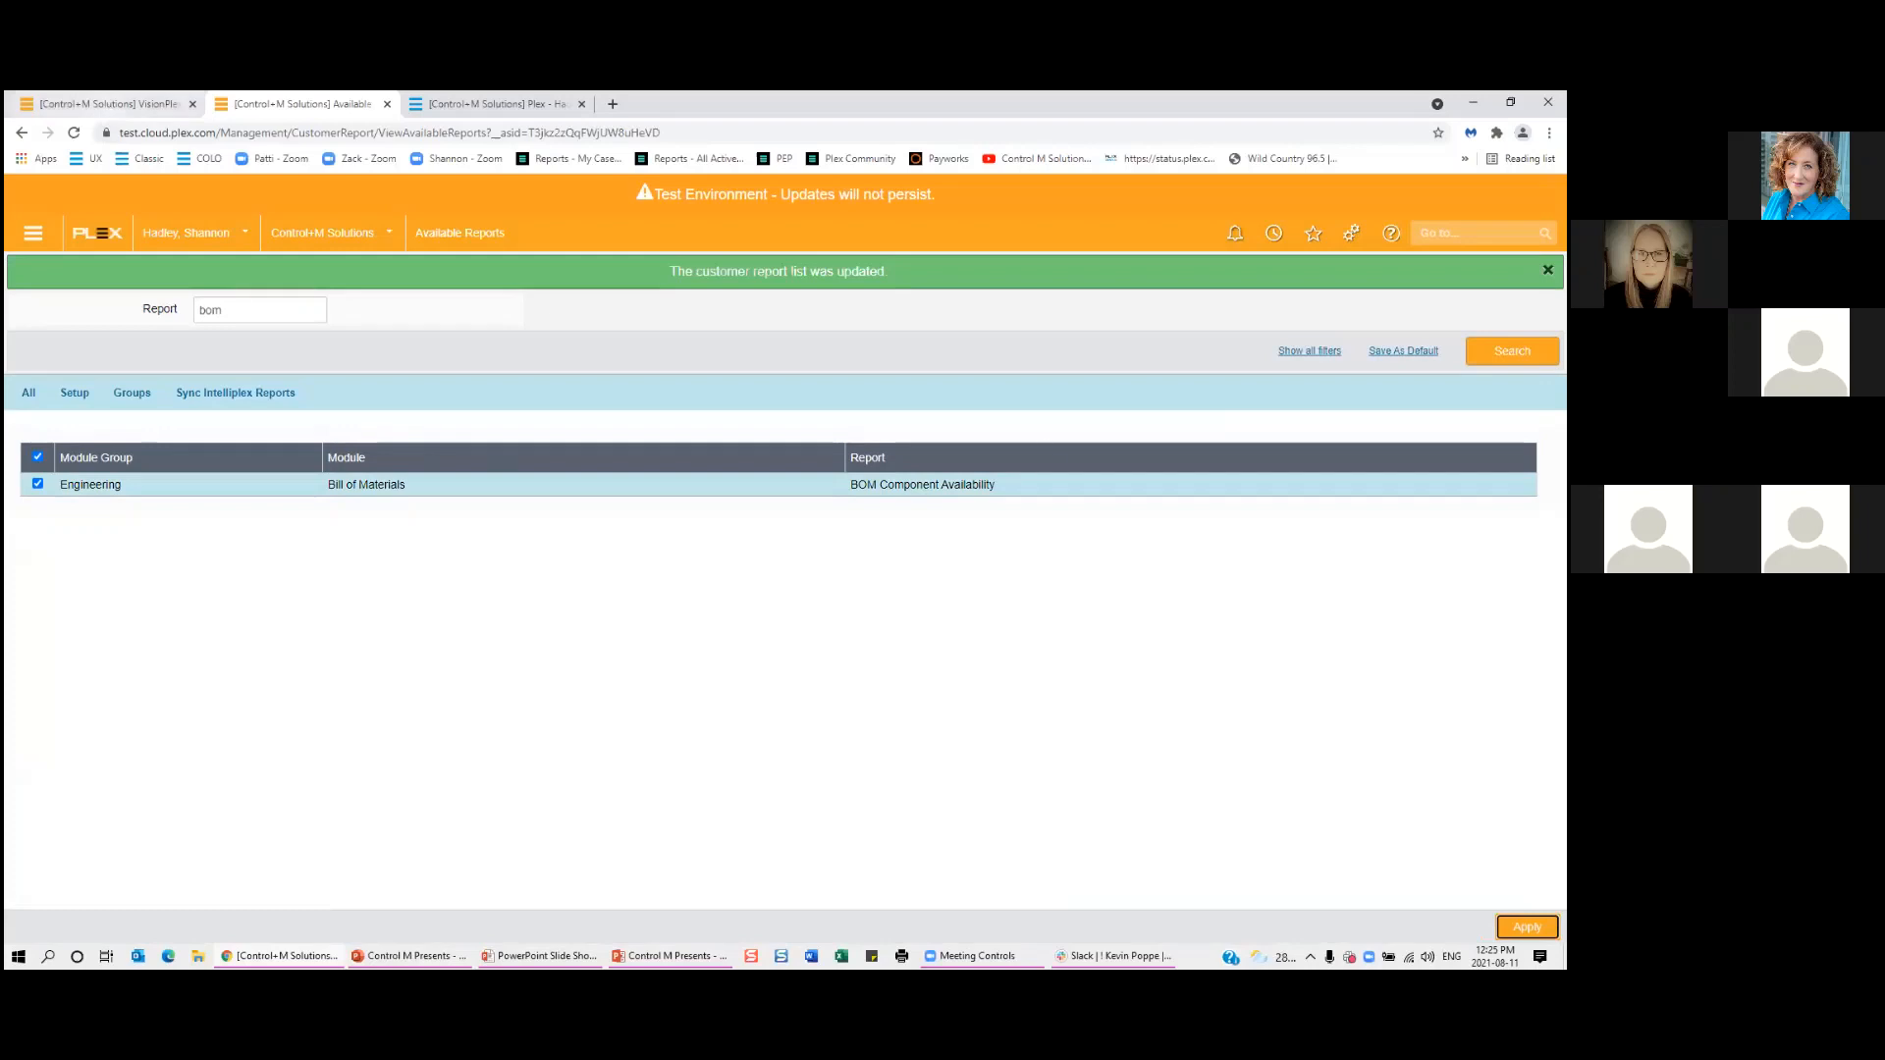
# Return to the VisionPlex Screens browser tab, search the application for "bom" and open the BOM Component Availability report.
pyautogui.hotkey('ctrl', 'shift', 'Tab')
pyautogui.hotkey('ctrl', 'm')
pyautogui.write('bom')
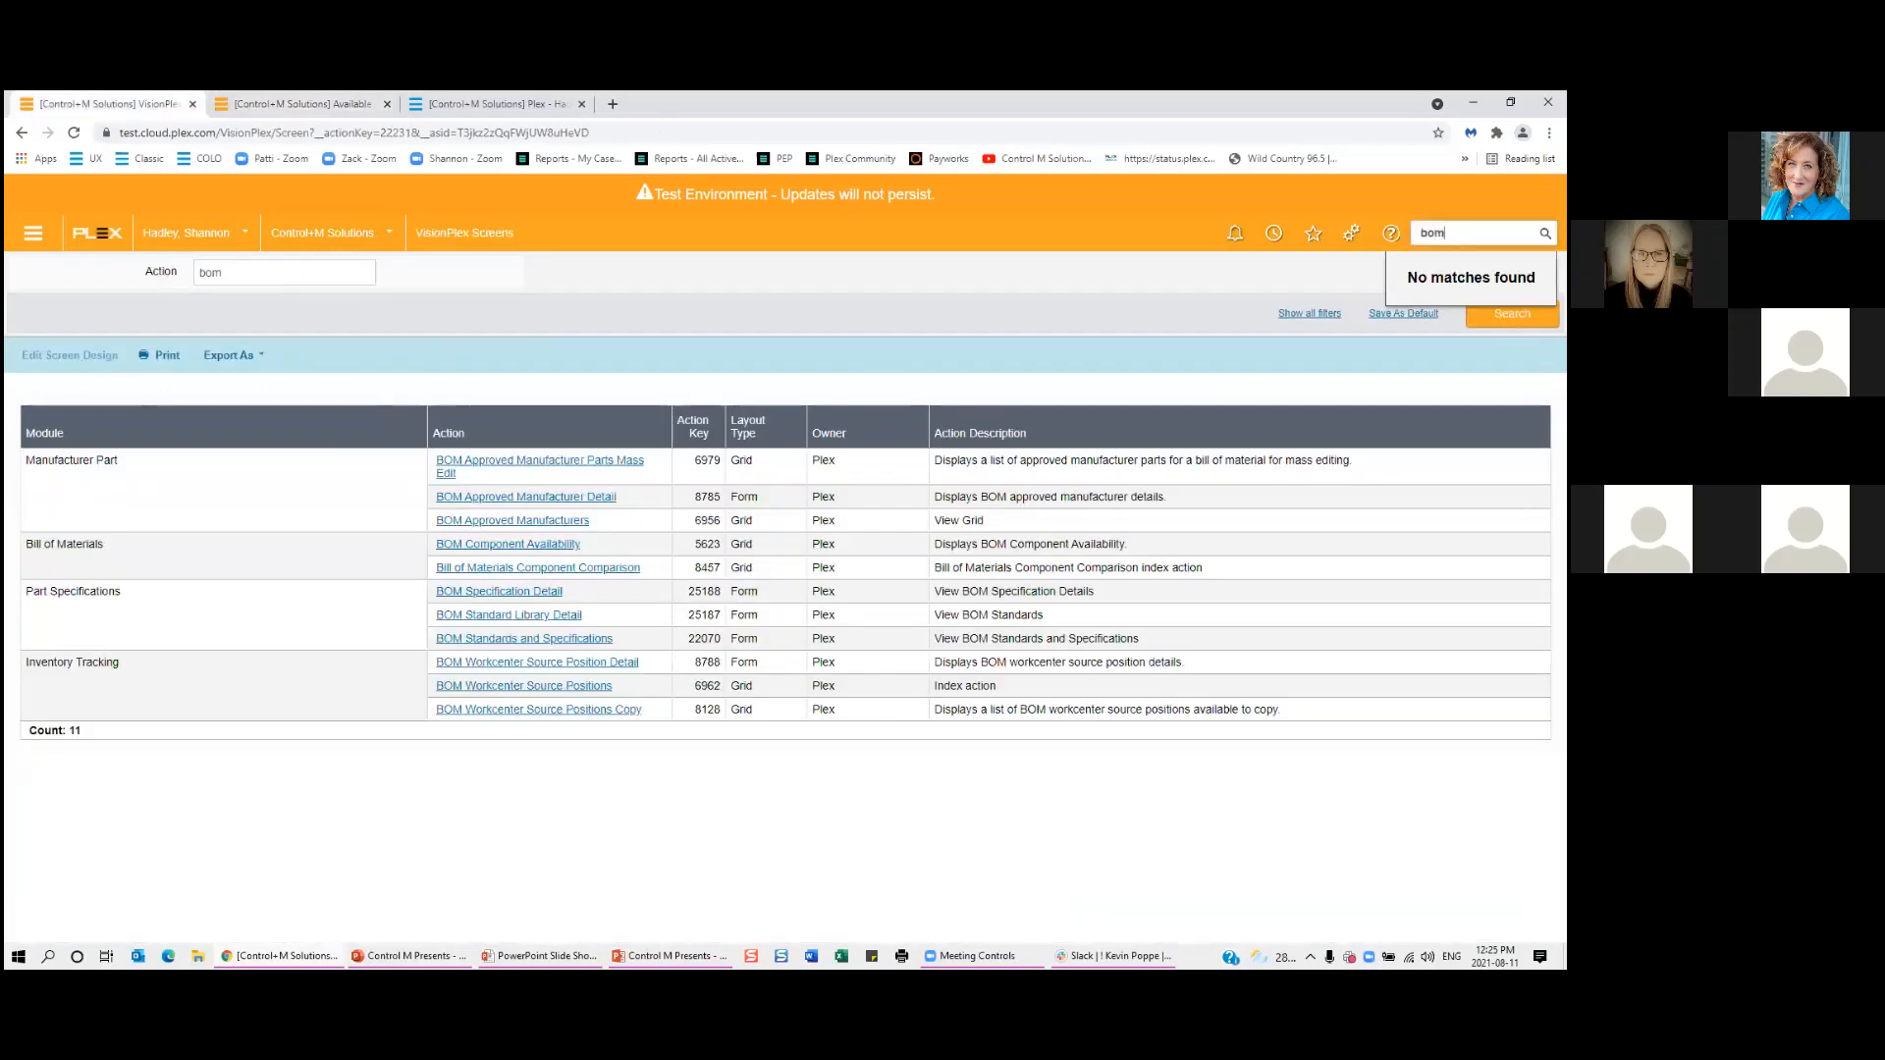
pyautogui.press('Return')
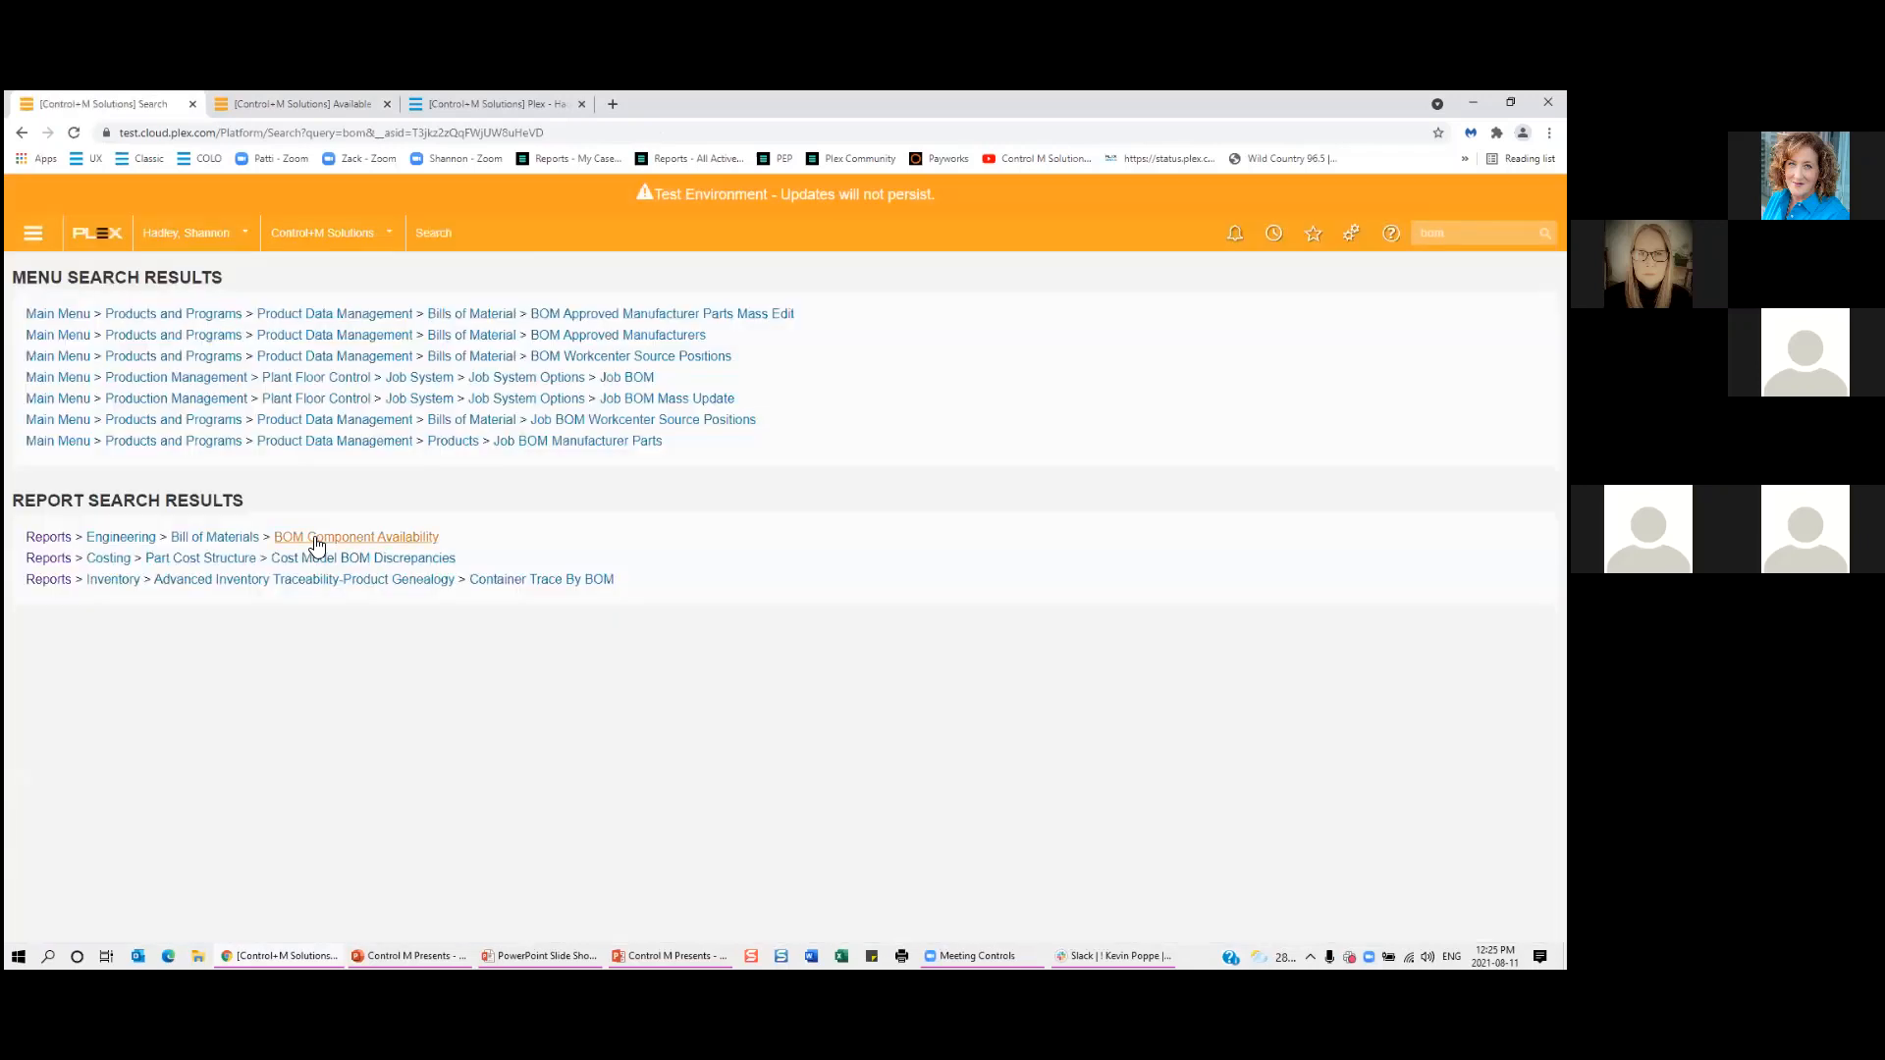
pyautogui.click(315, 537)
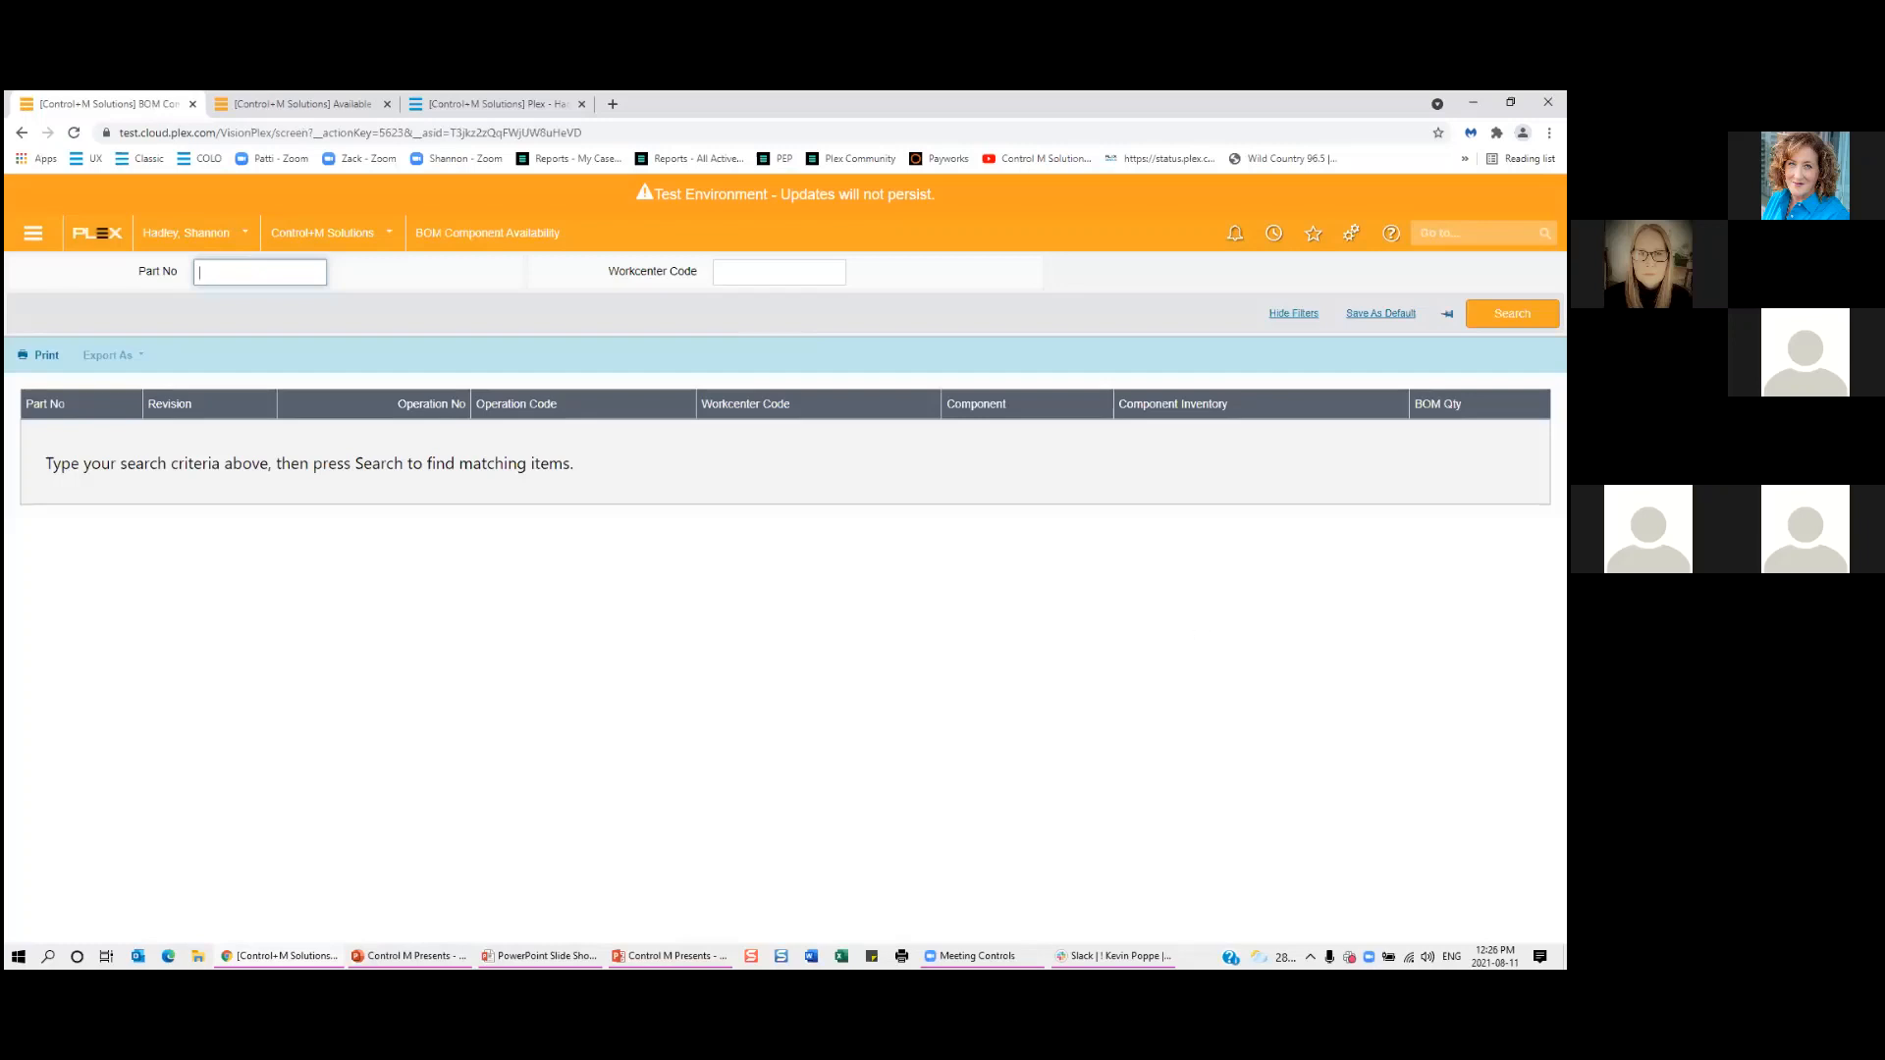
# Open the BOM Component Availability screen in VisionPlex Designer and check it out at the Company level.
pyautogui.click(1351, 233)
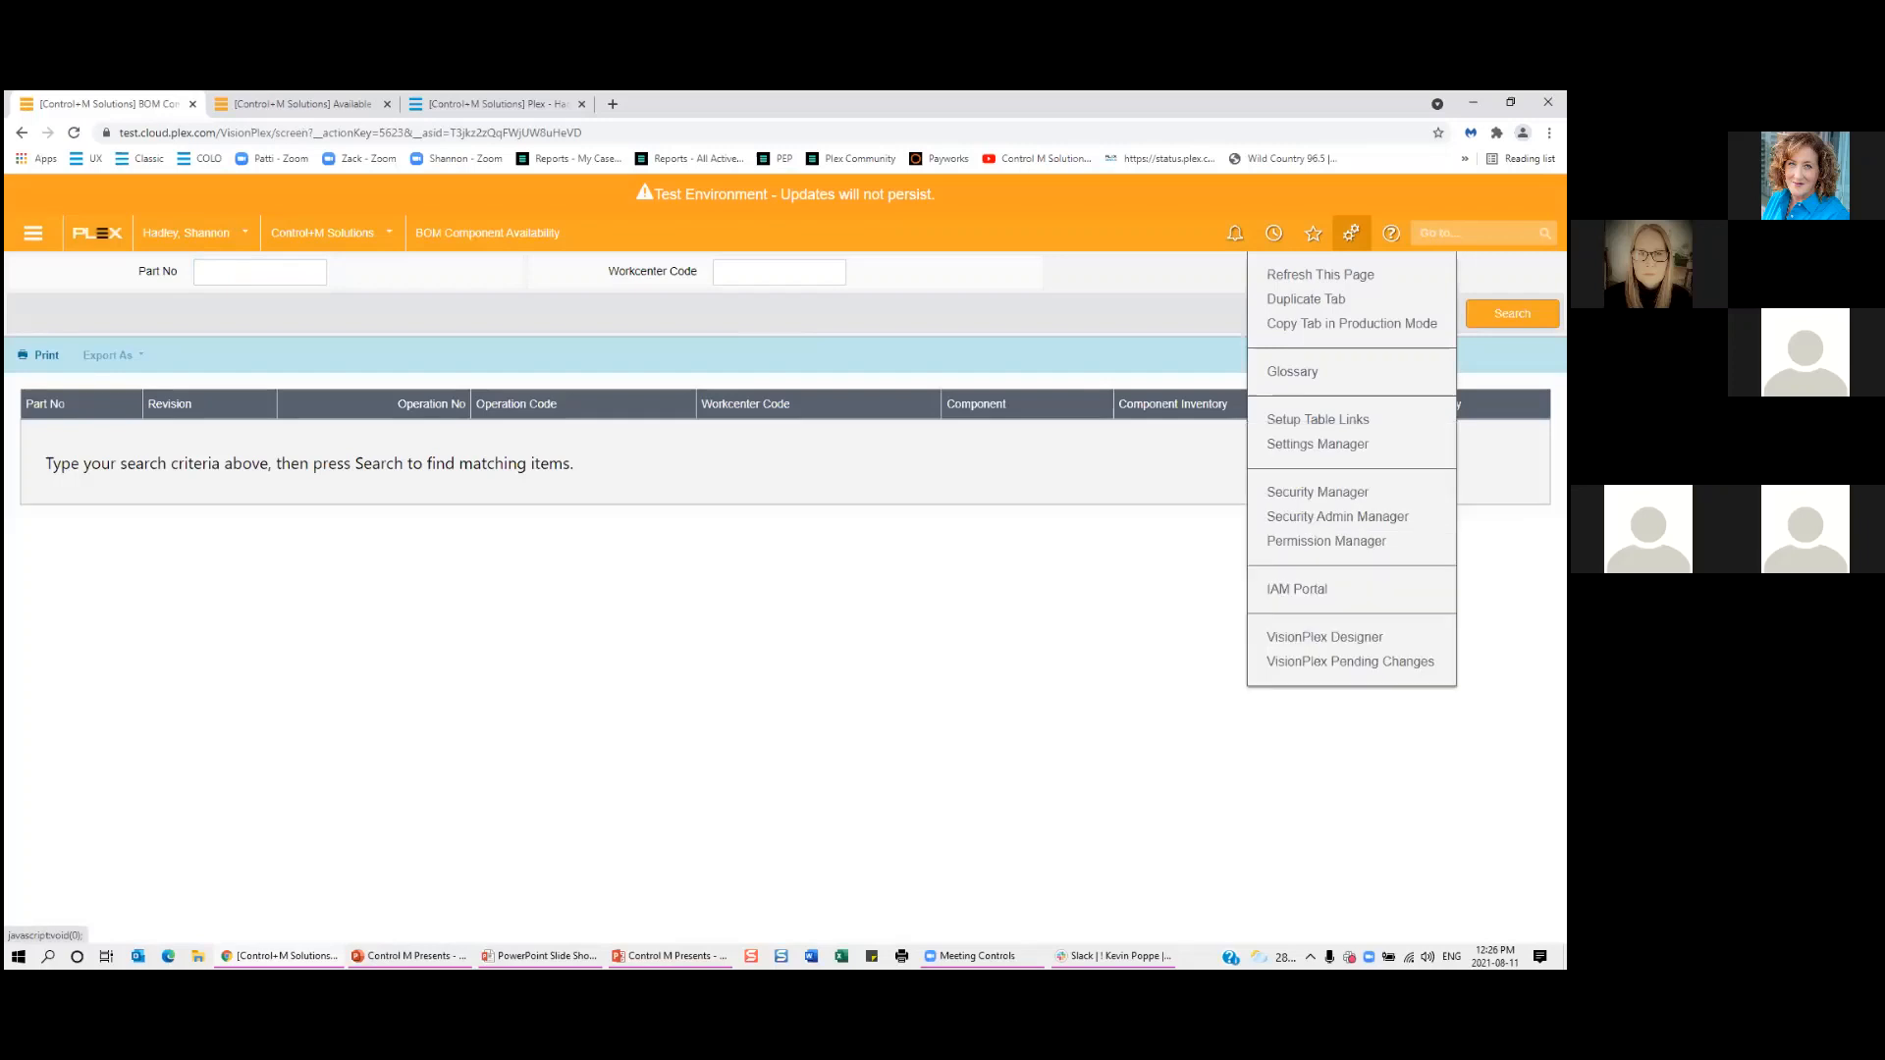
pyautogui.click(1325, 637)
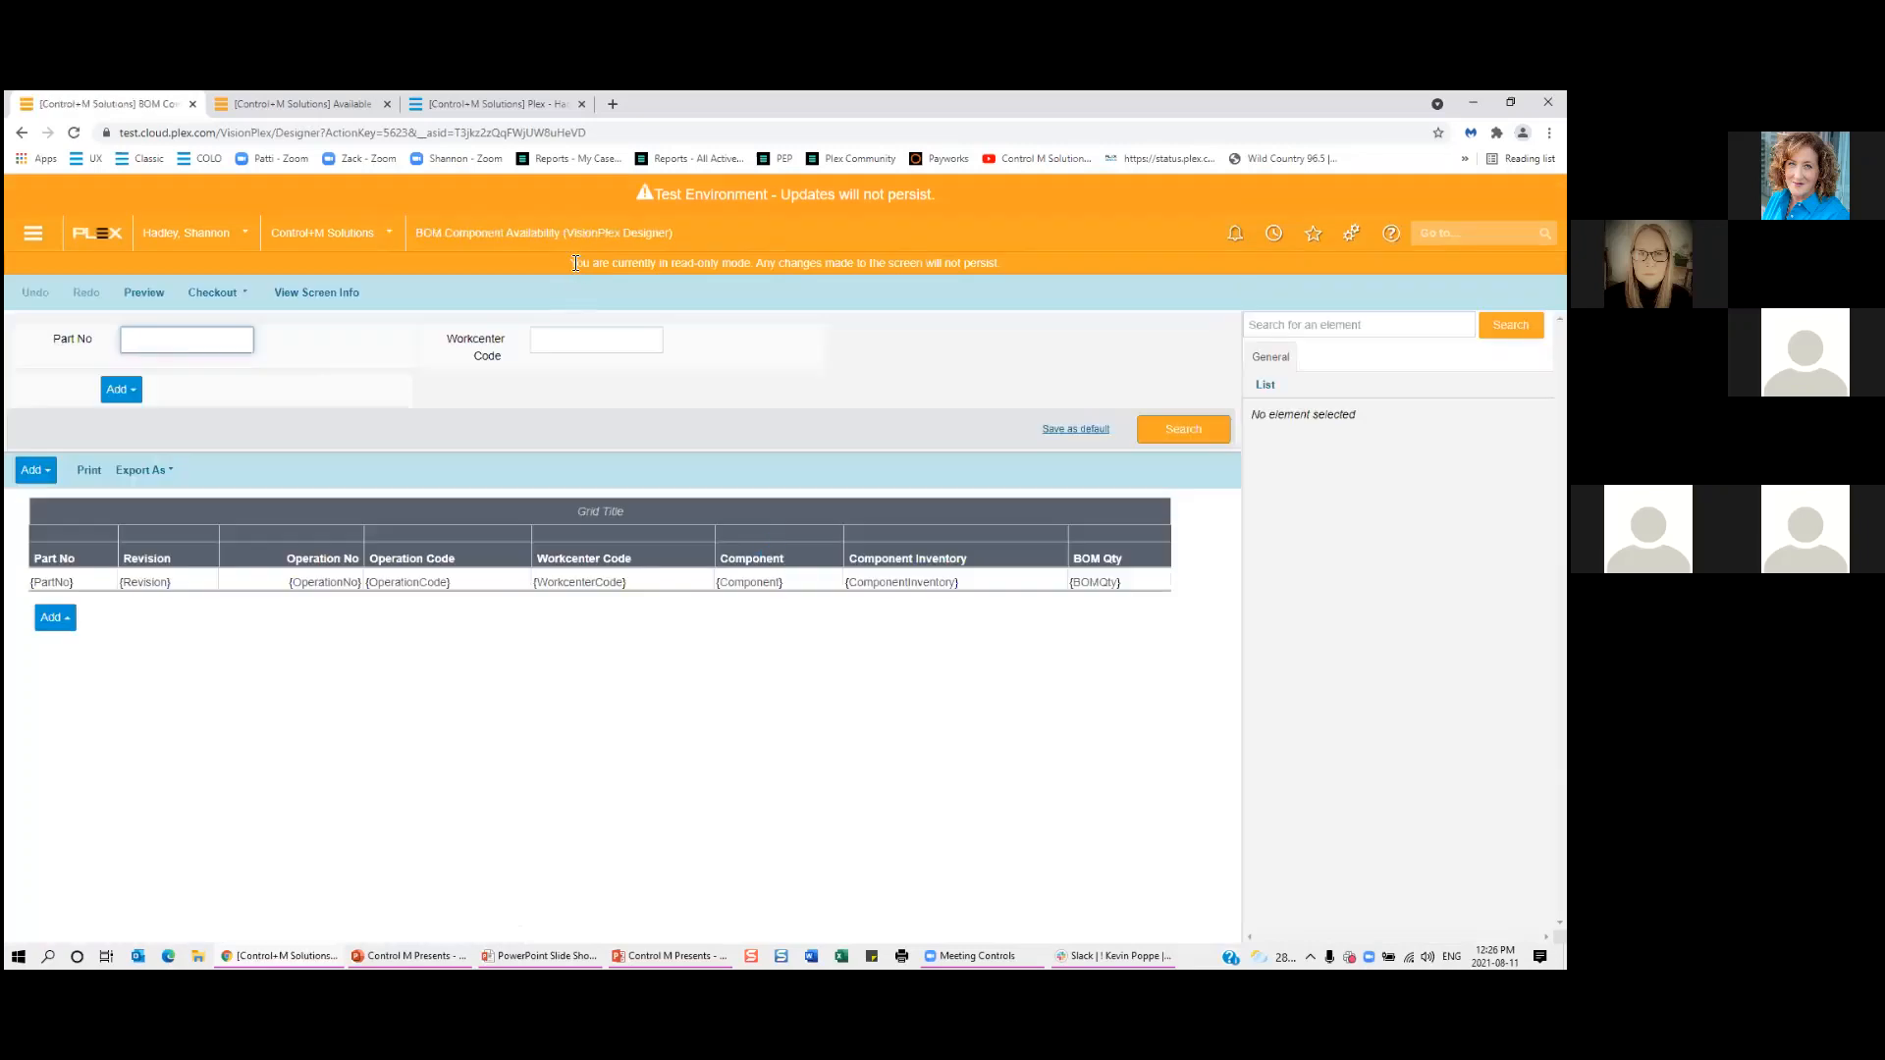
pyautogui.moveTo(575, 263); pyautogui.dragTo(986, 262)
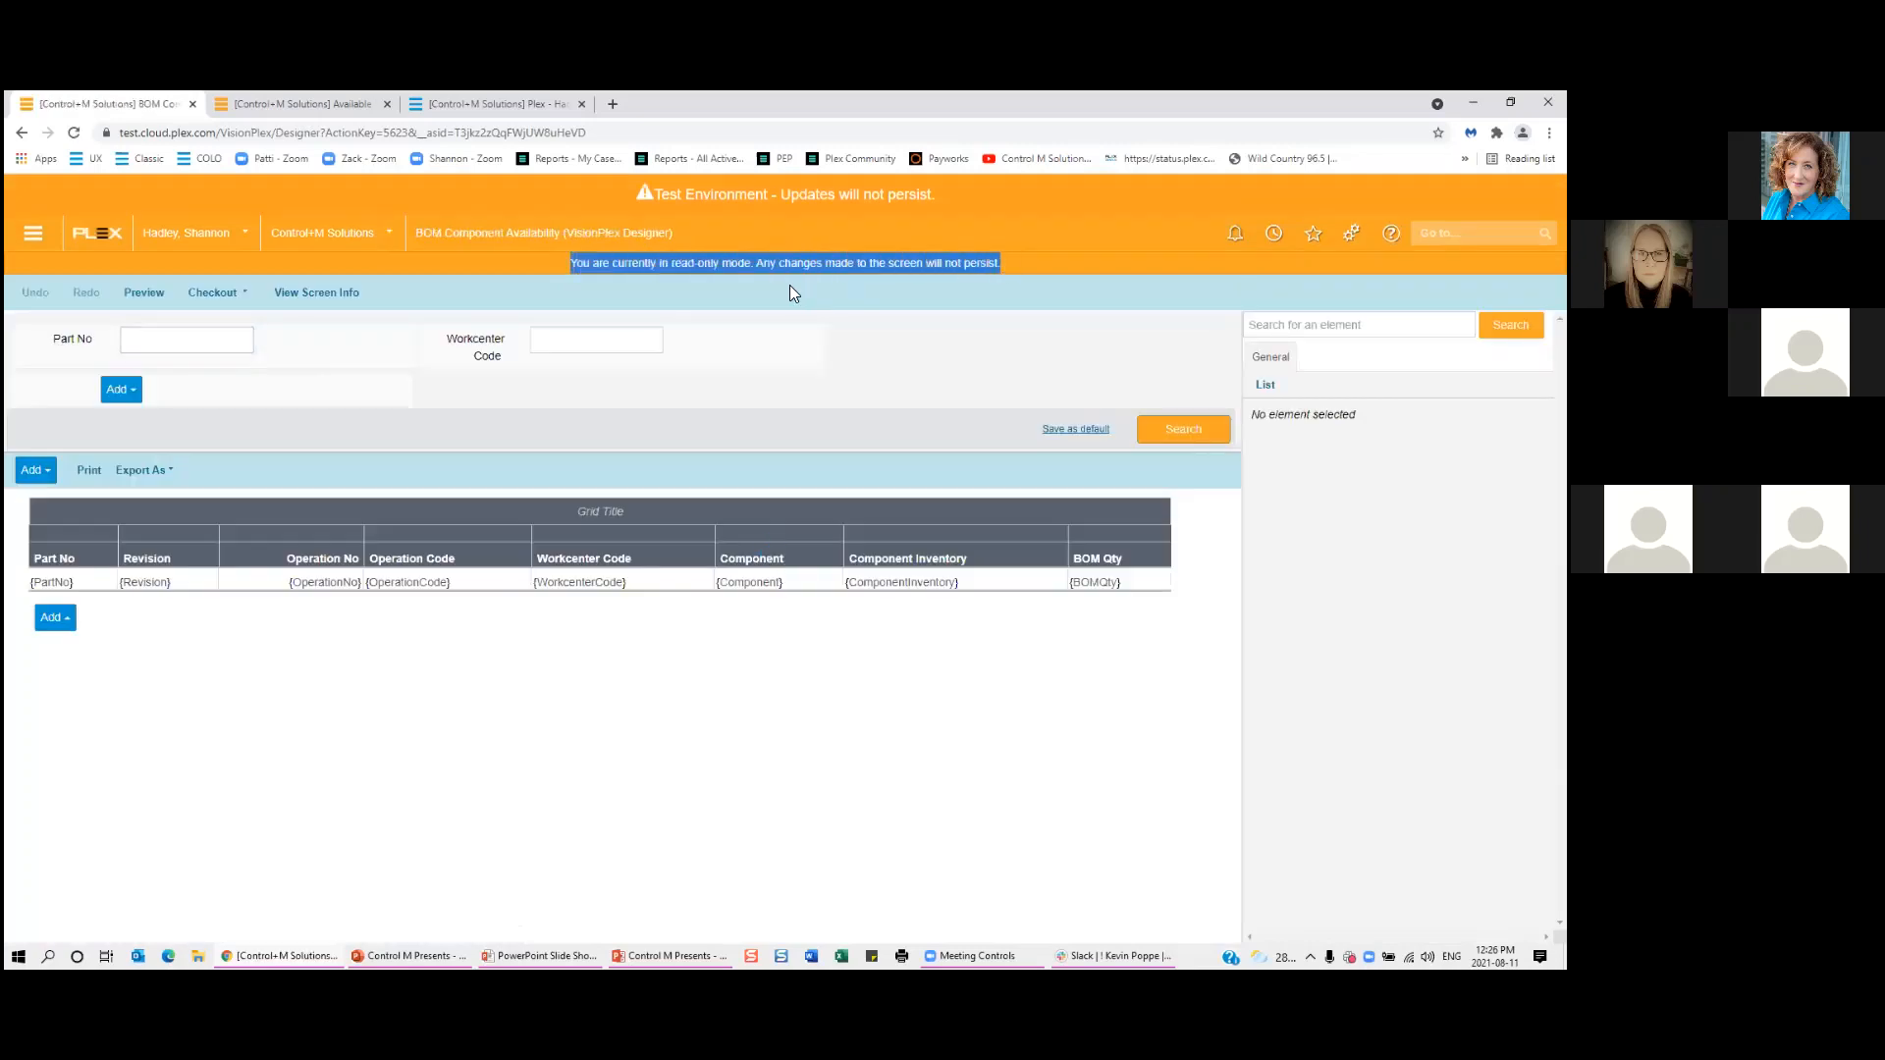
pyautogui.click(385, 800)
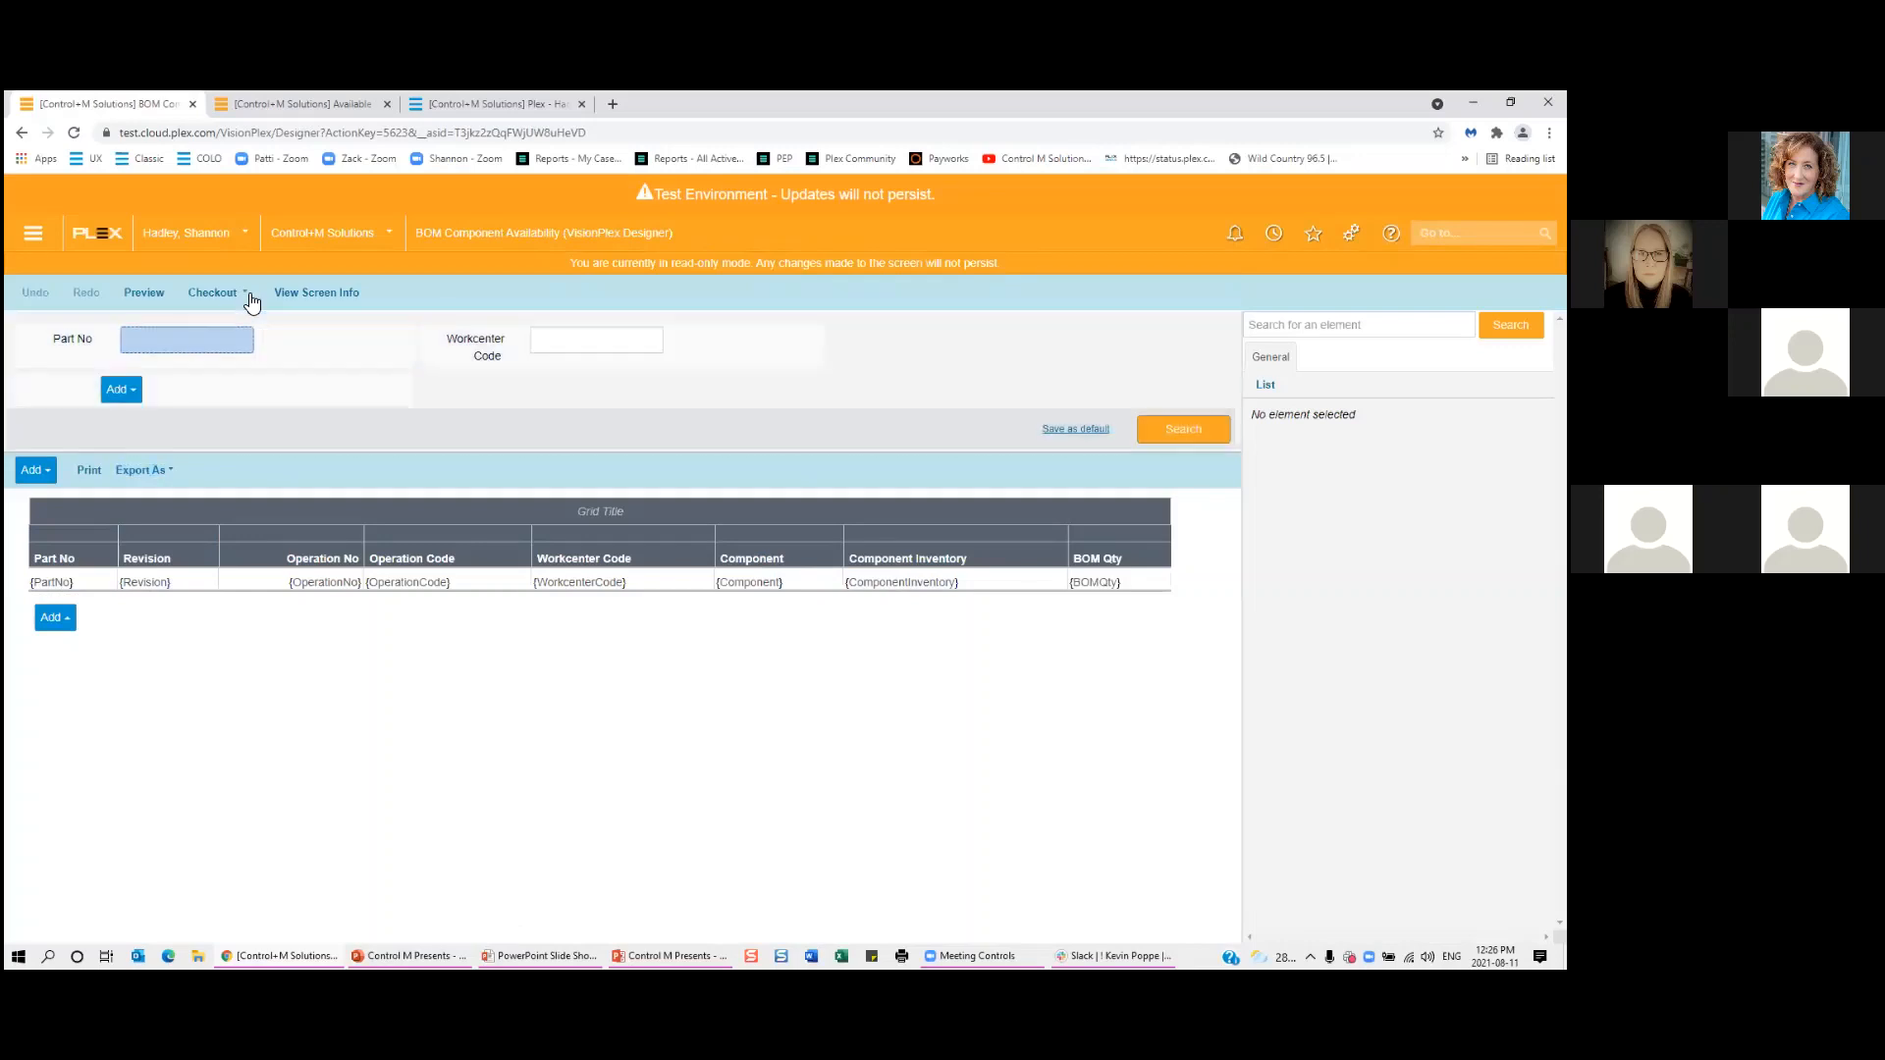
pyautogui.click(248, 295)
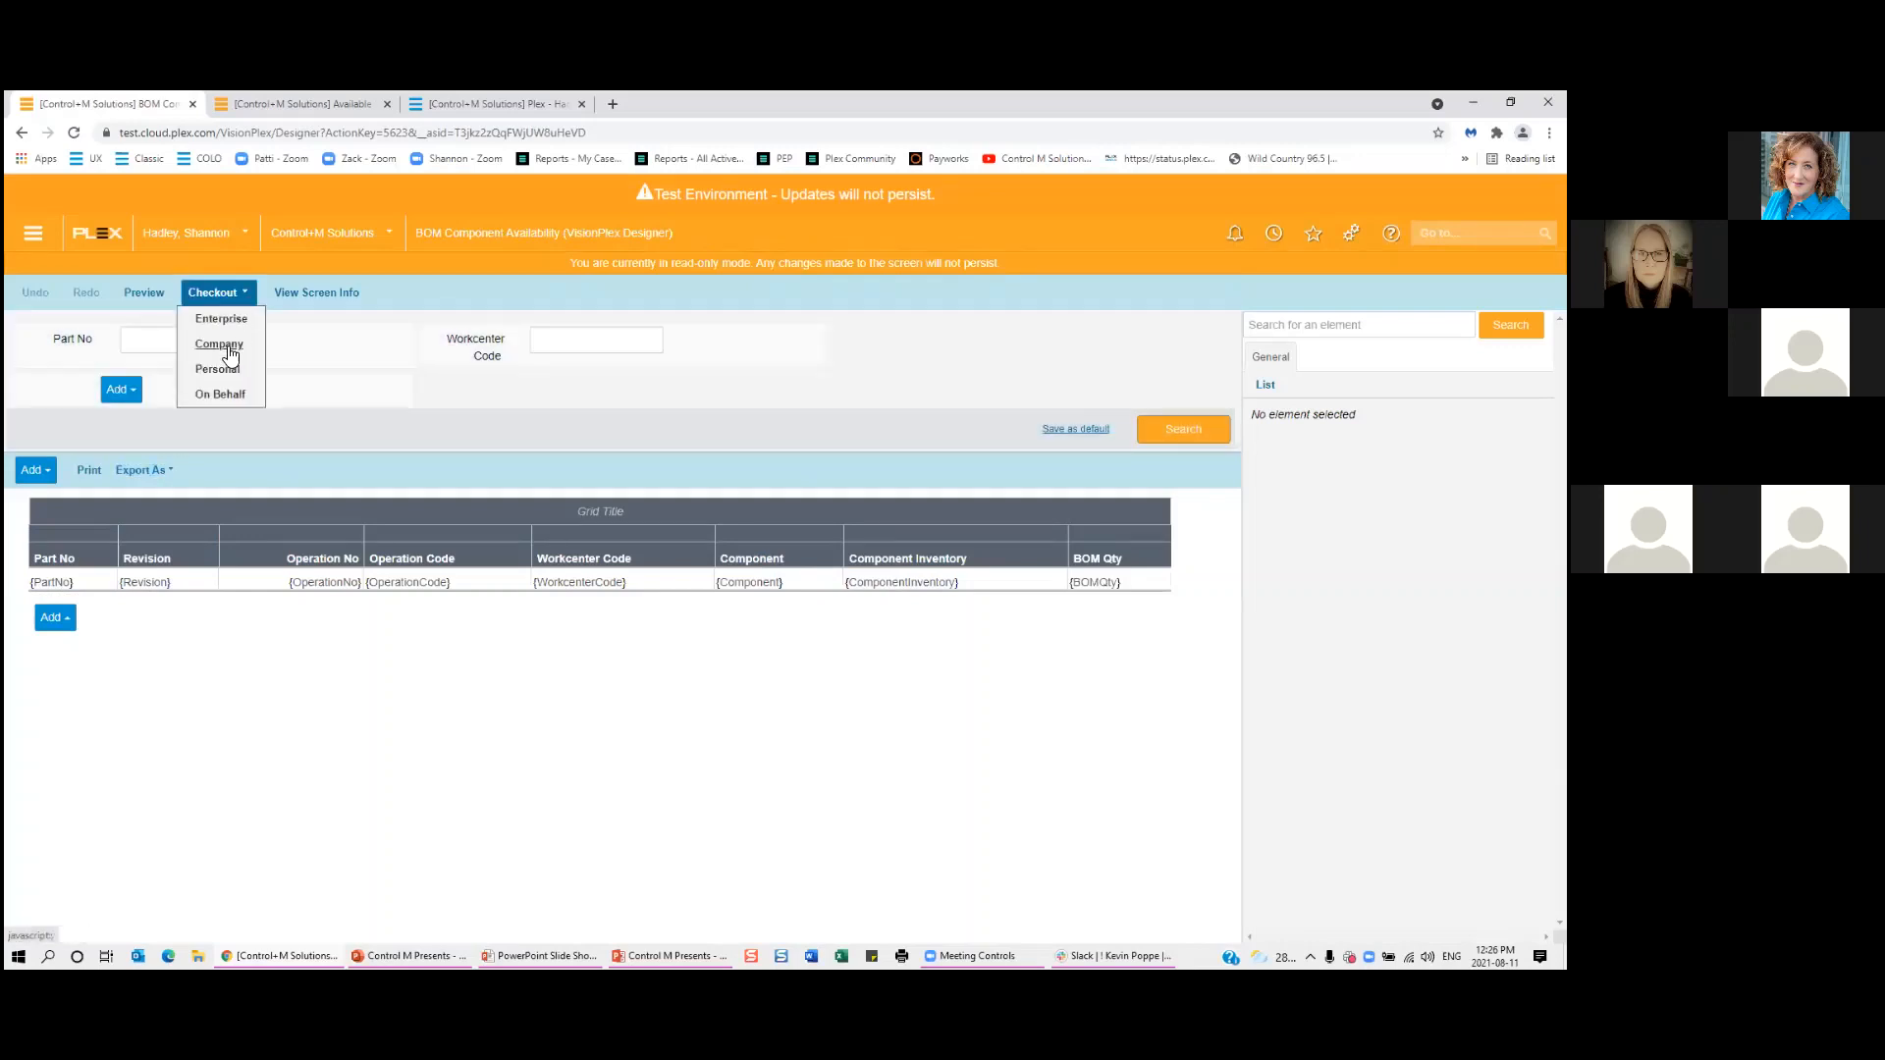
pyautogui.click(225, 349)
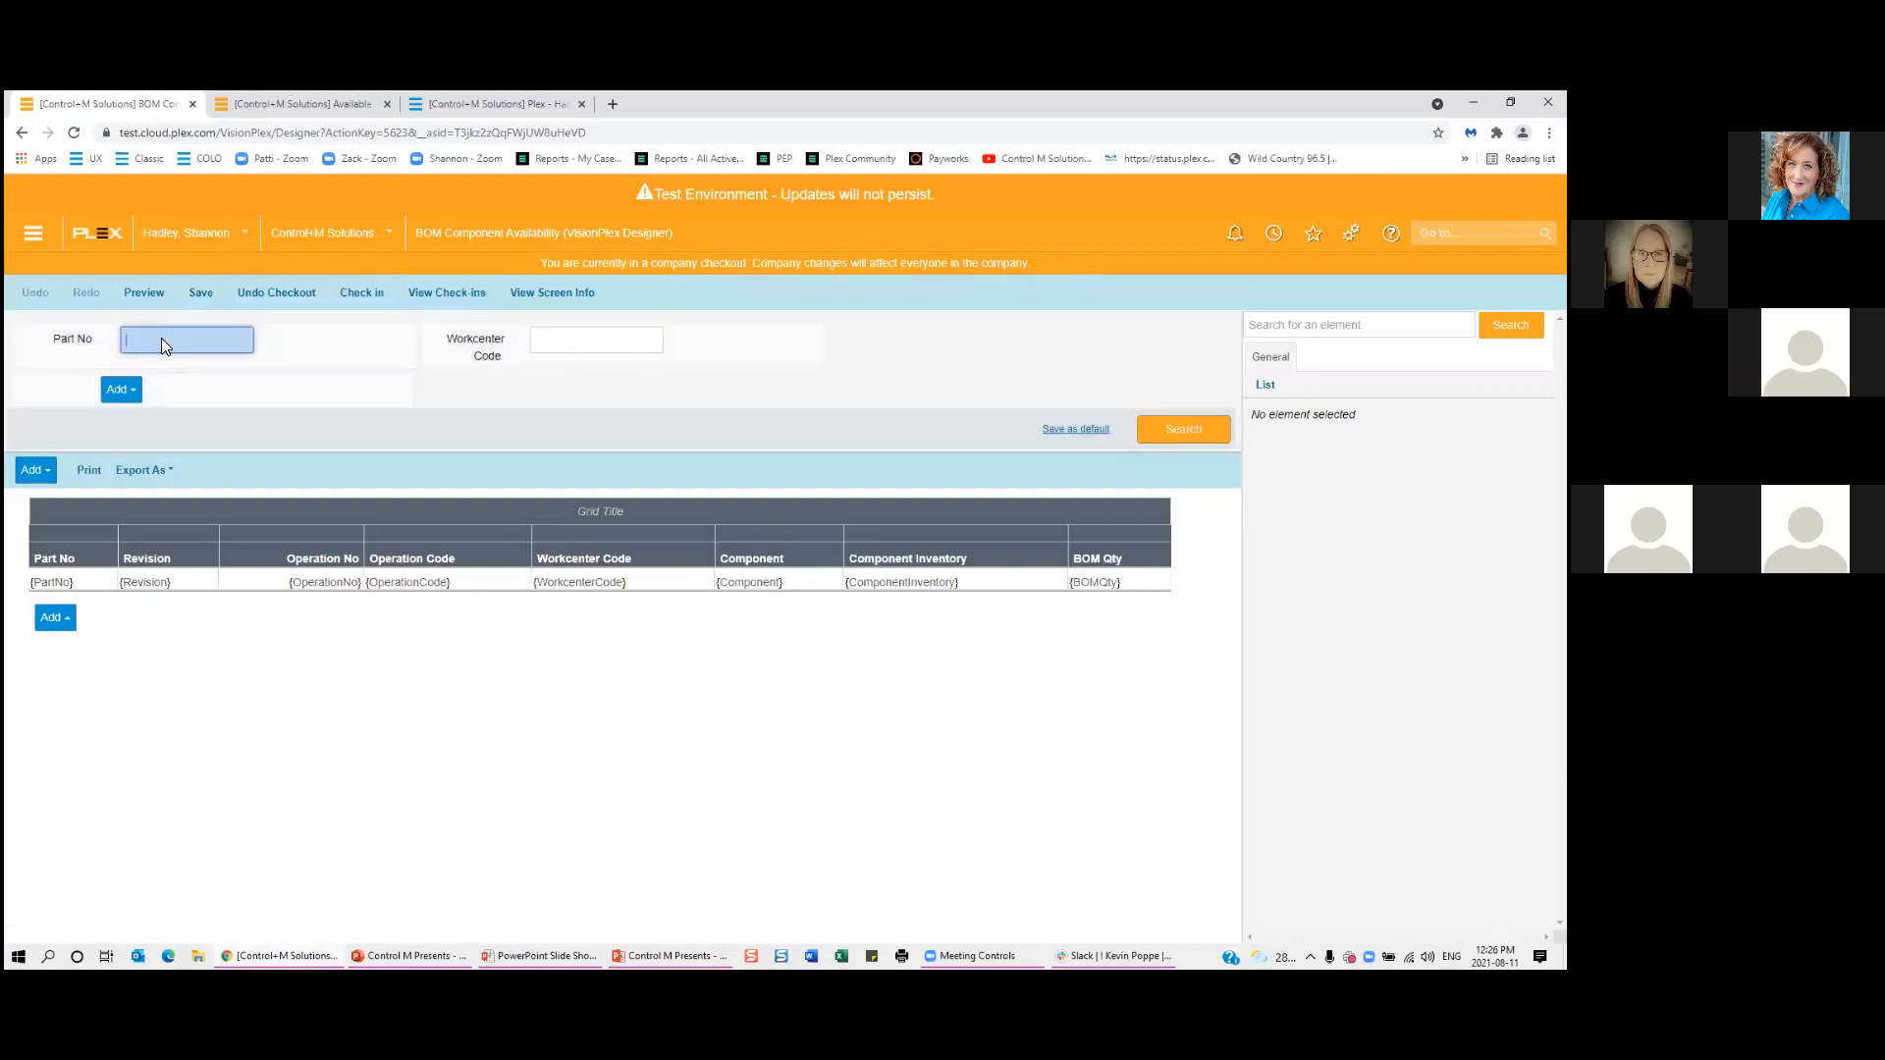
# Make the Workcenter Code filter invisible and save the screen design.
pyautogui.click(41, 344)
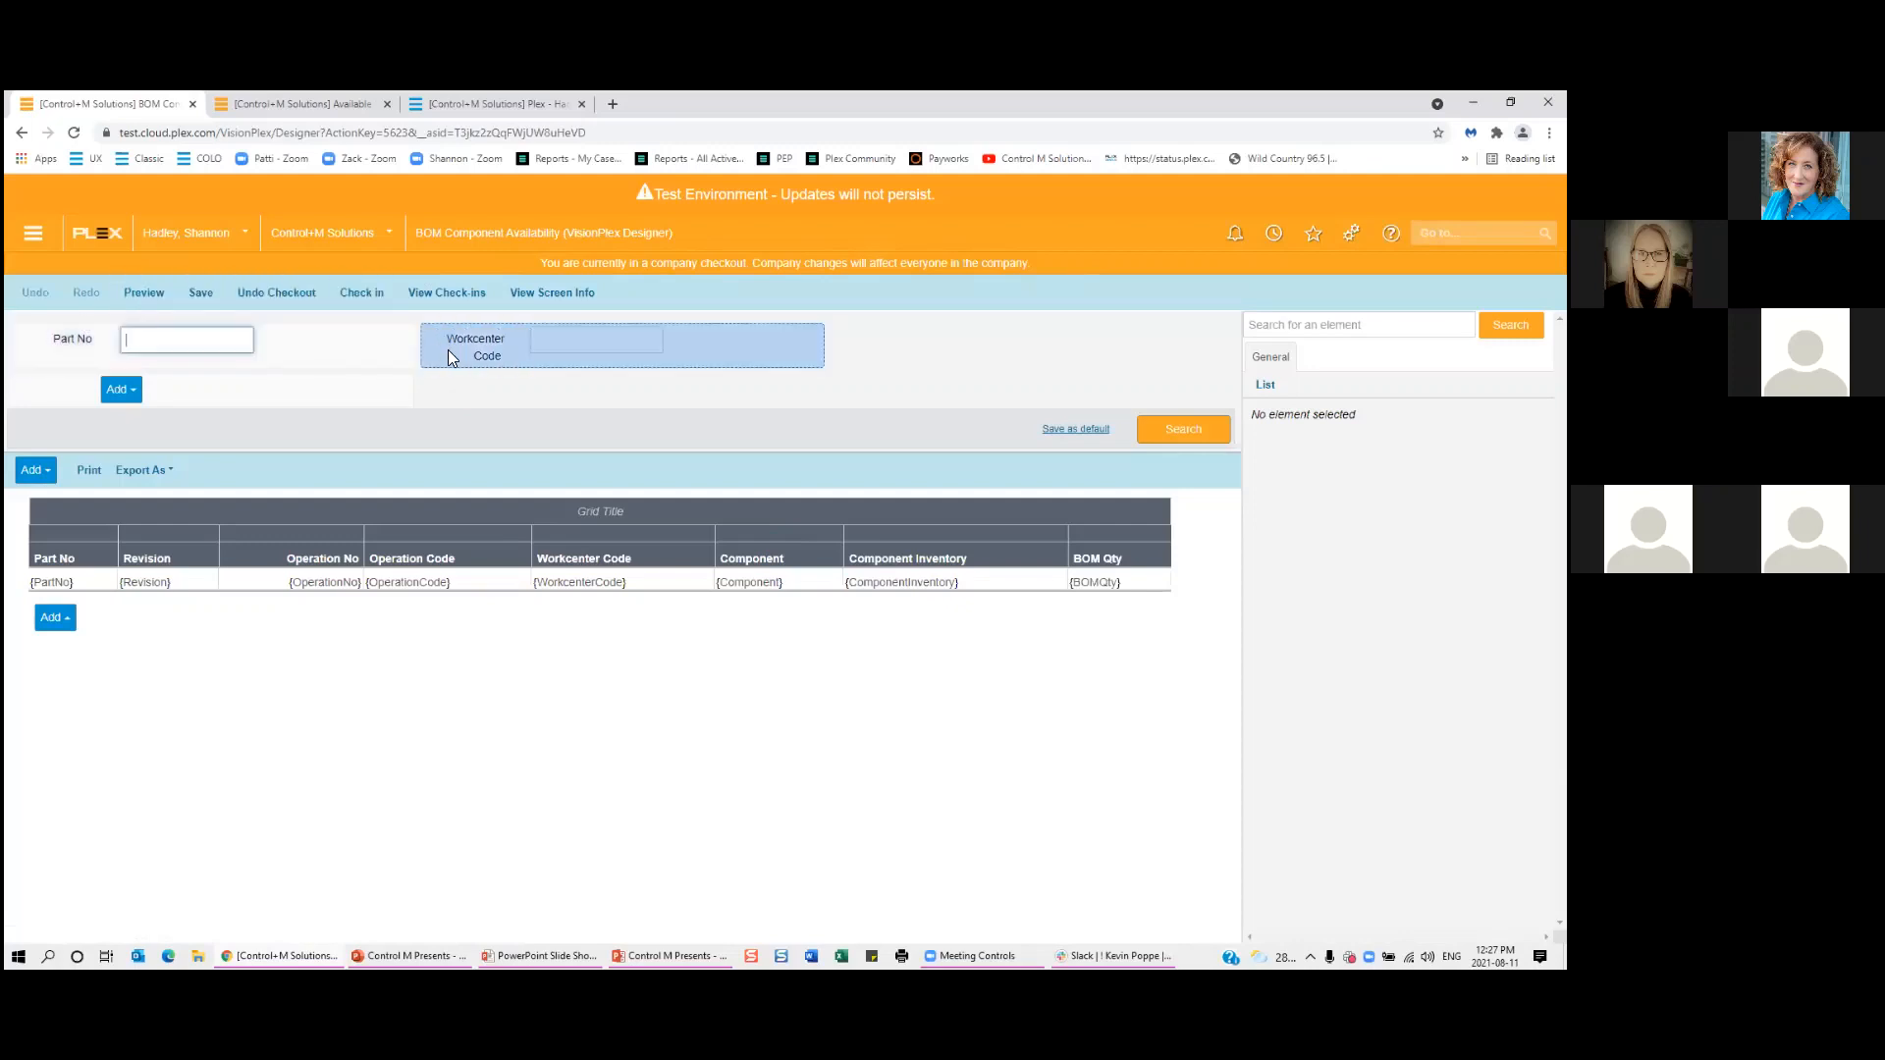
pyautogui.click(485, 353)
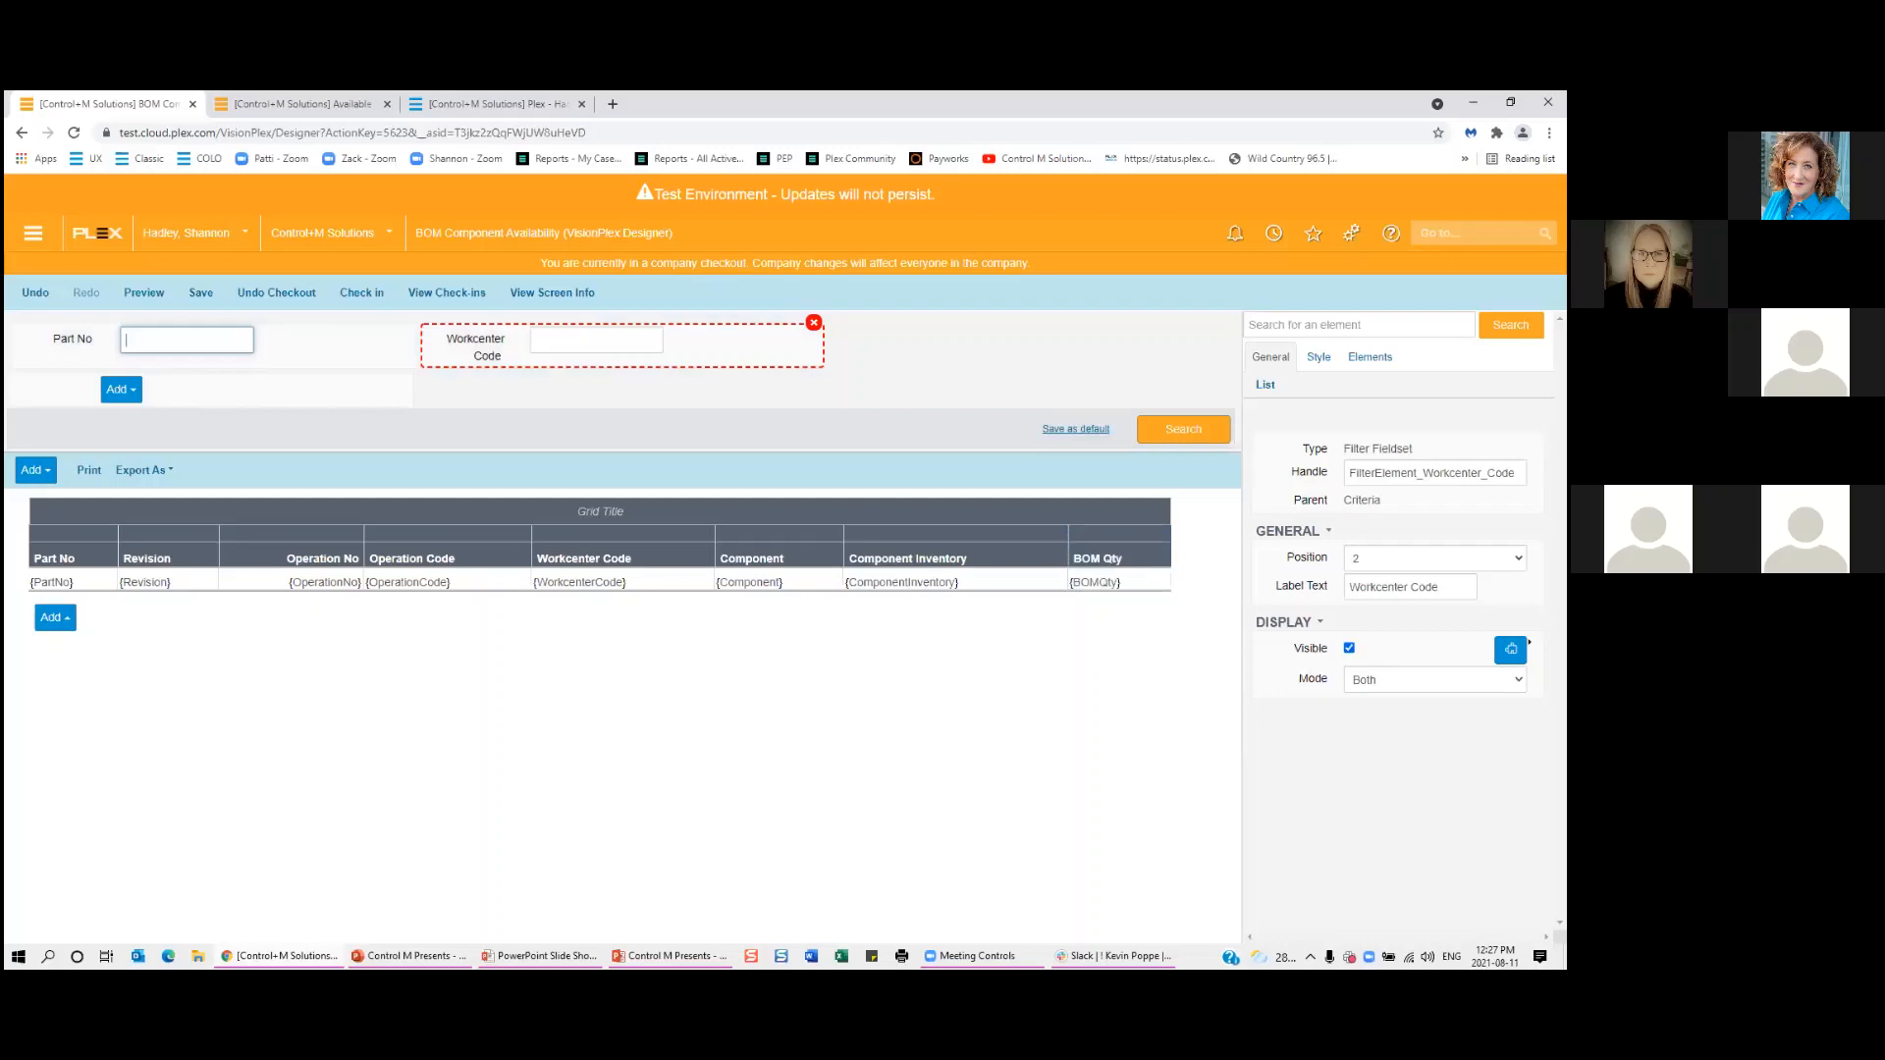
pyautogui.click(1349, 648)
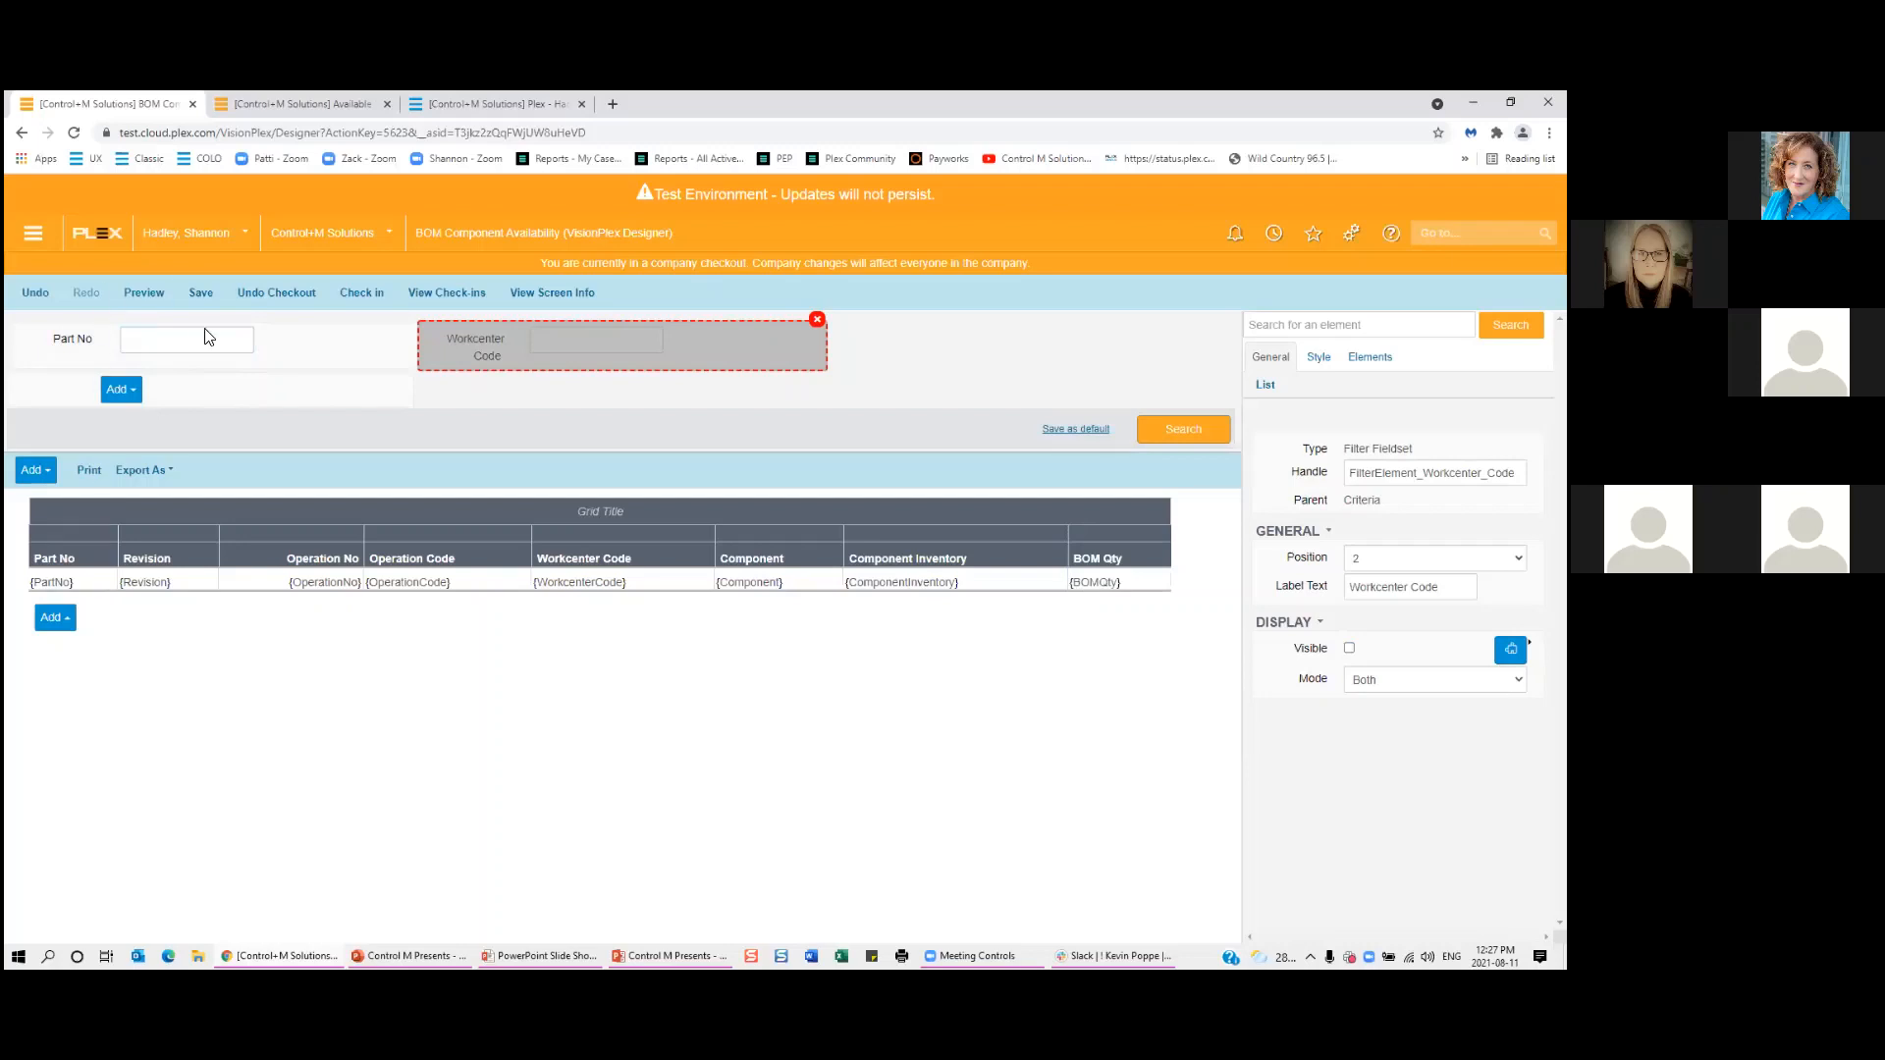
pyautogui.click(201, 295)
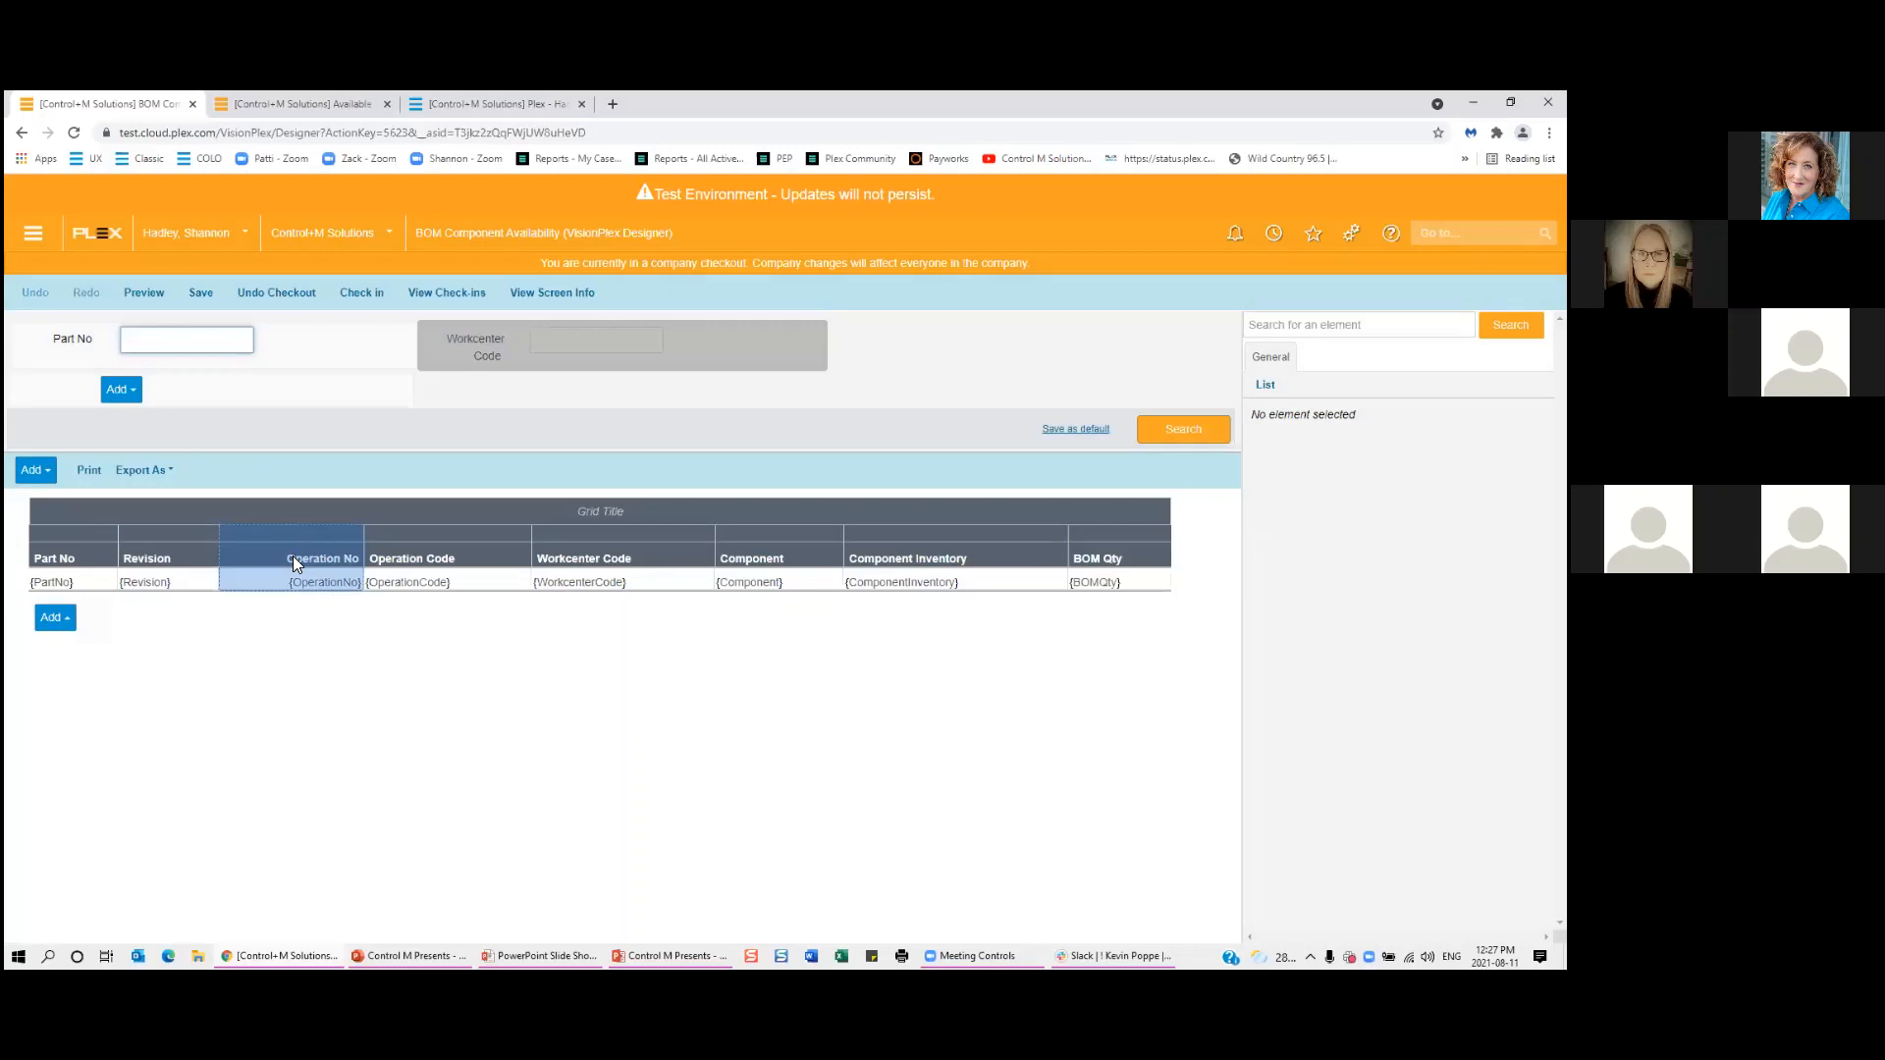
# Hide the Operation No column in the grid and save the screen design.
pyautogui.click(293, 556)
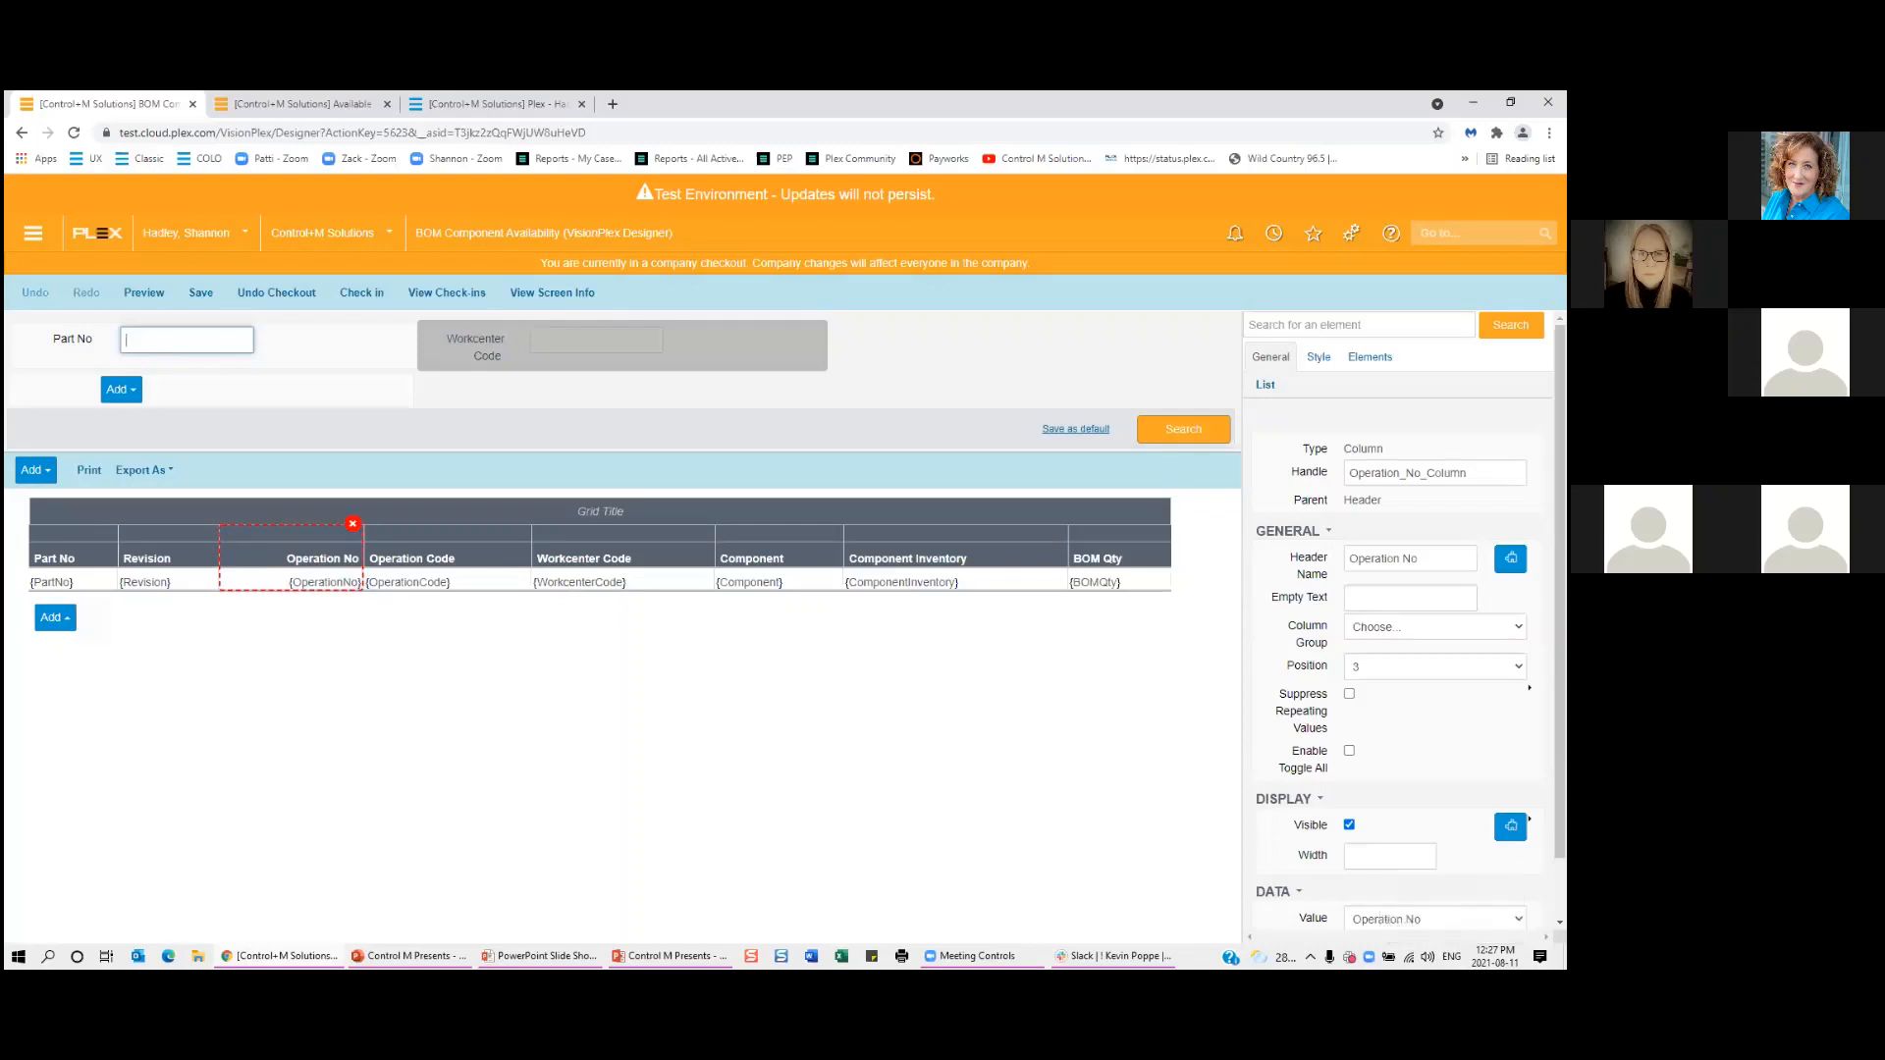
pyautogui.click(1348, 825)
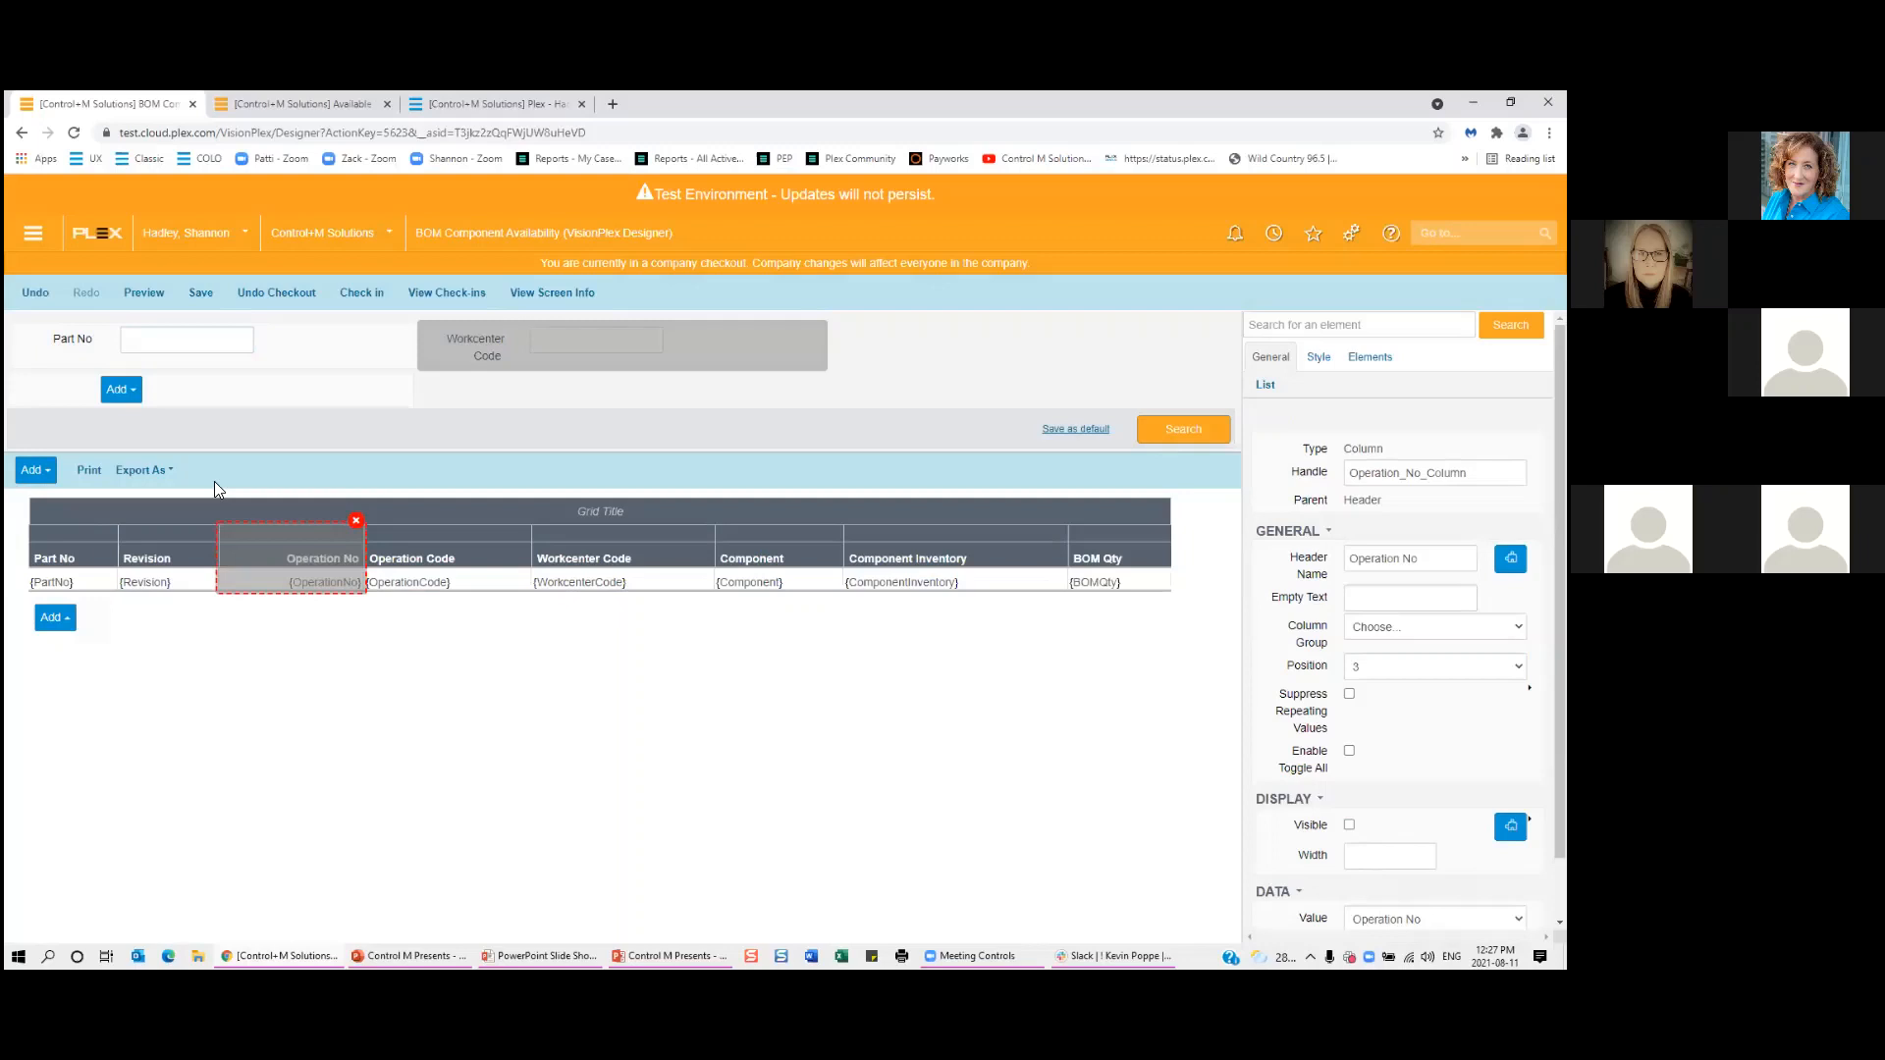
pyautogui.click(204, 296)
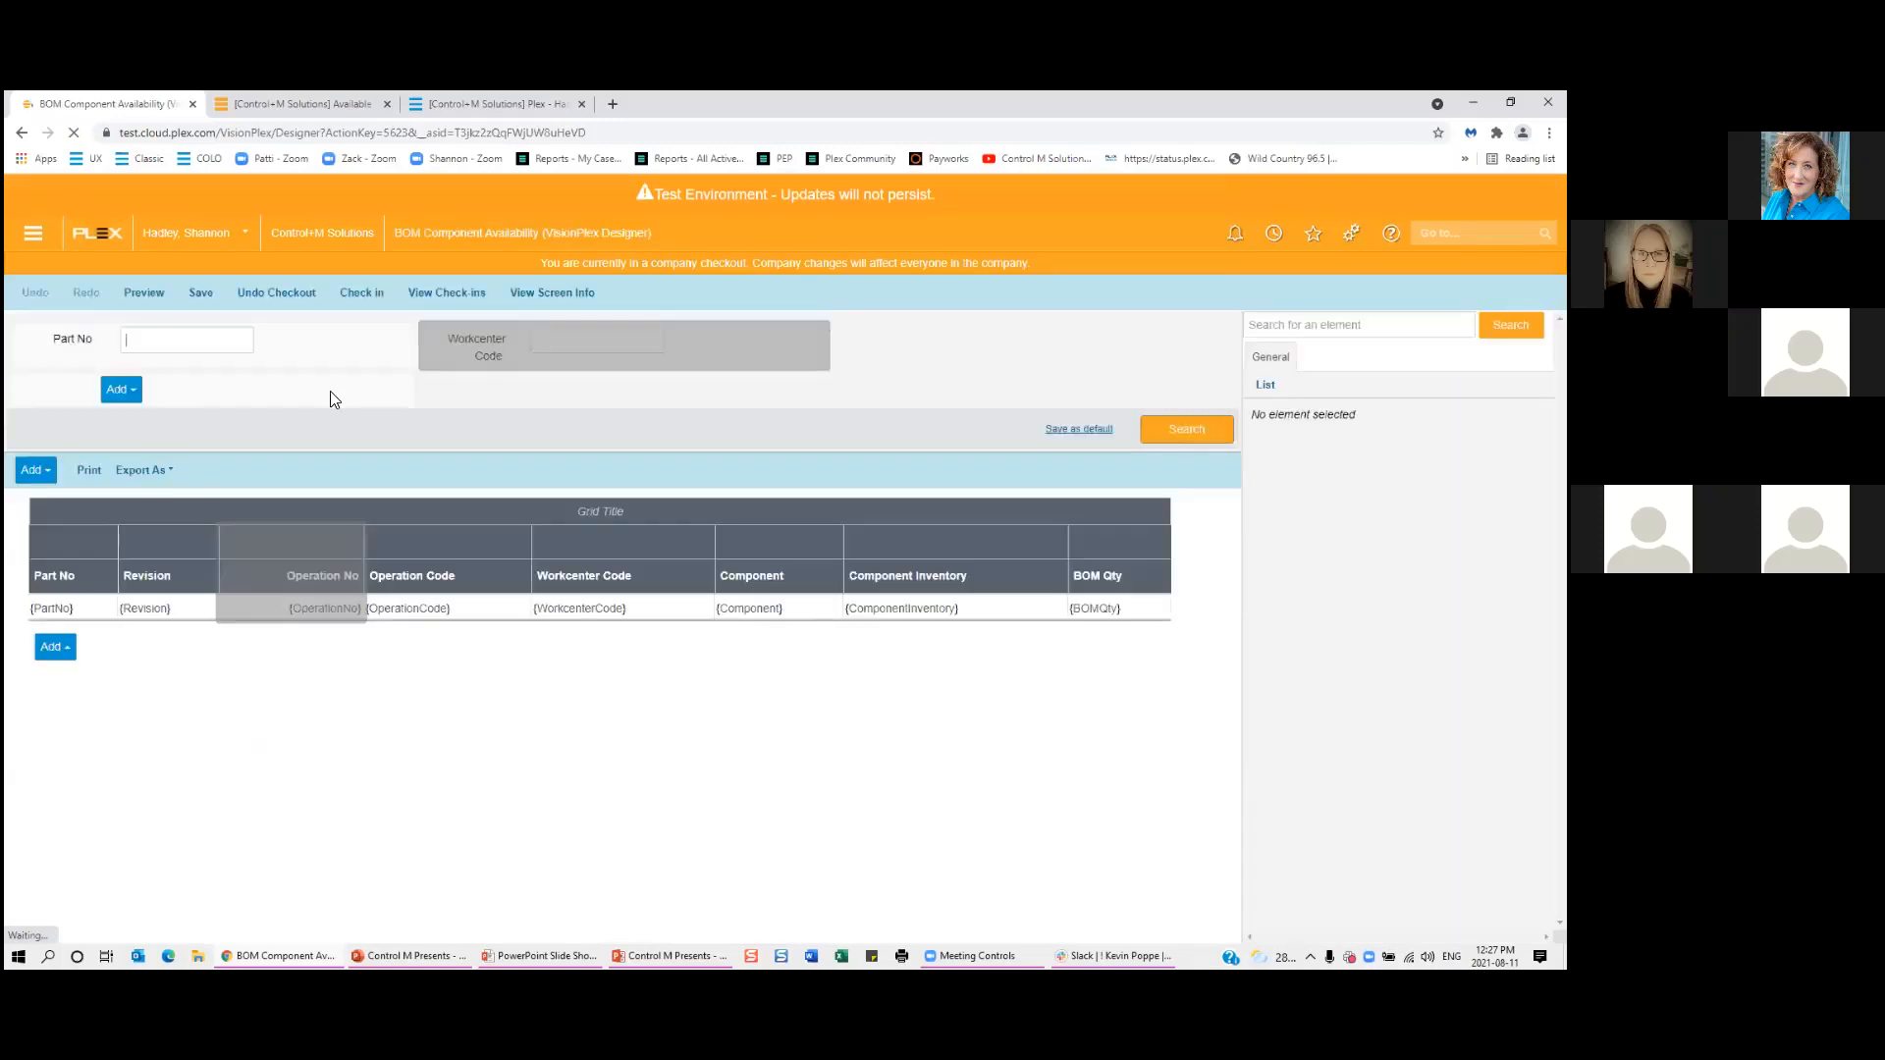
# In the second browser tab, search for "bom" and open the BOM Component Availability report to inspect its filters and columns.
pyautogui.click(297, 106)
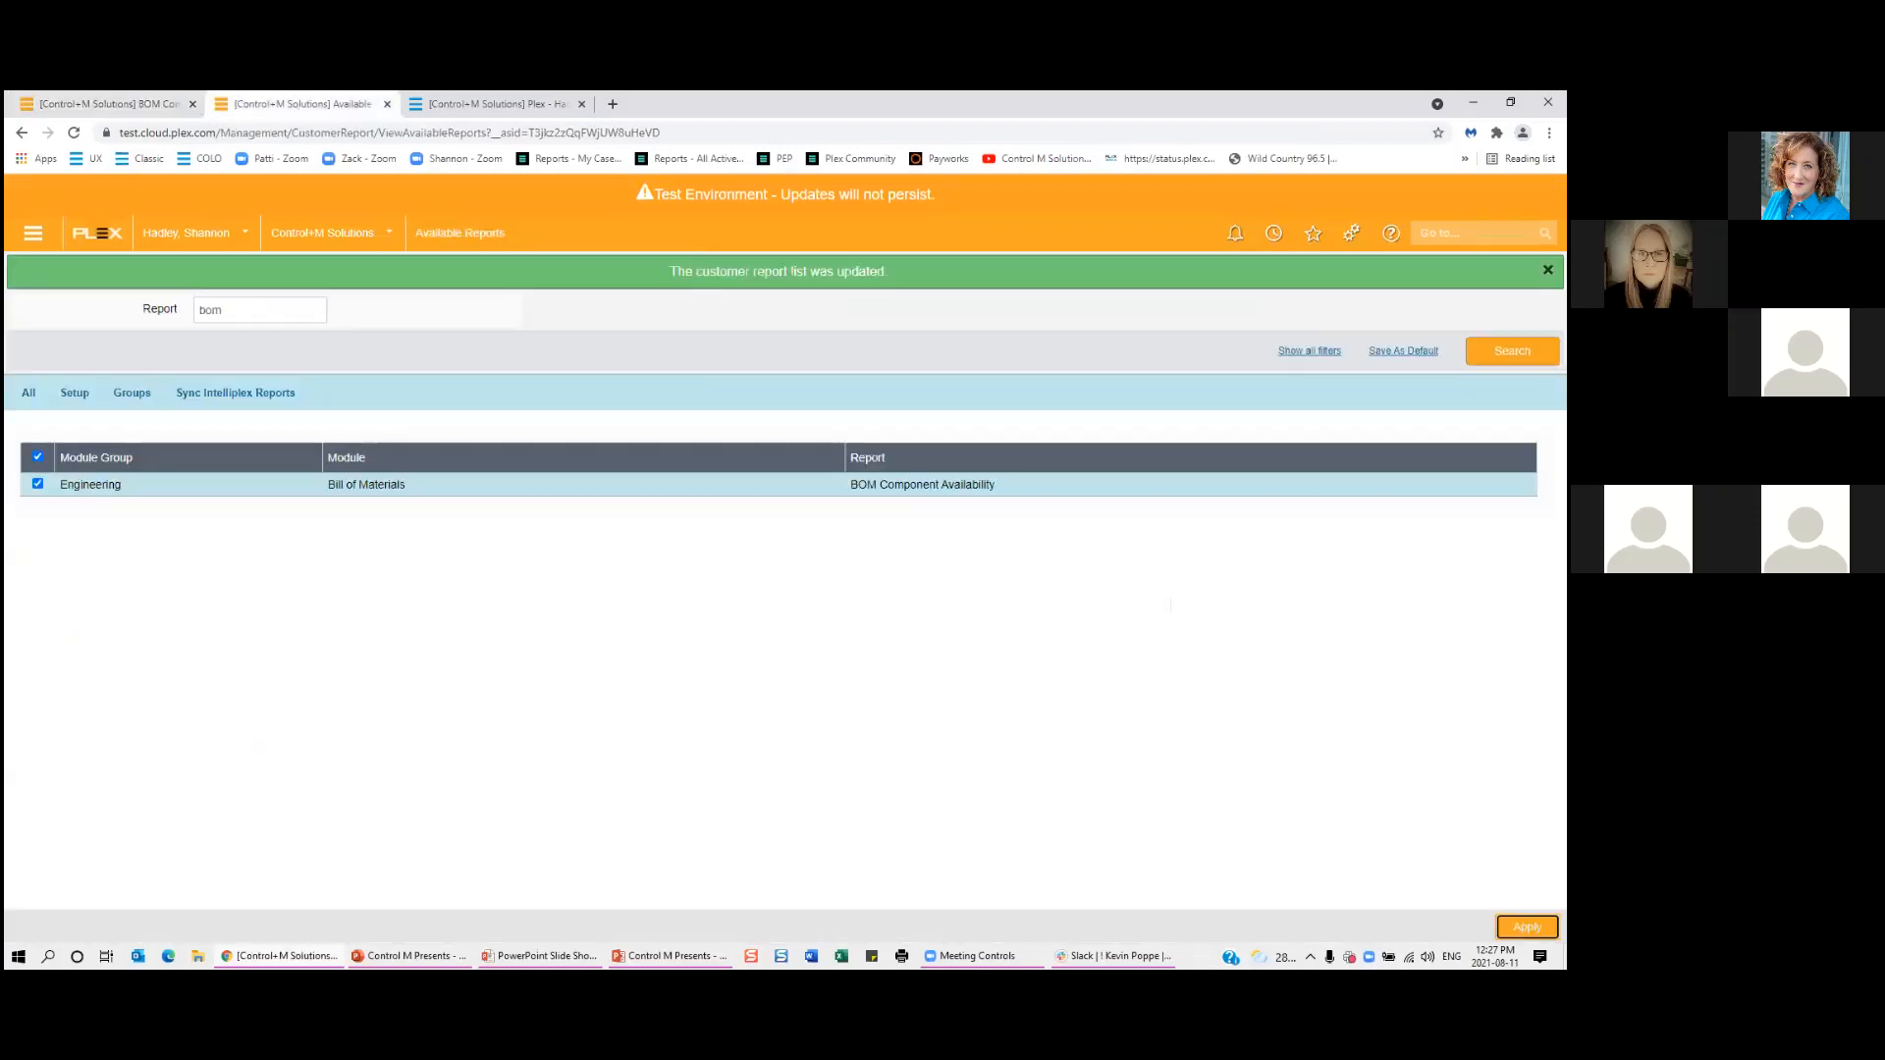
pyautogui.write('bom')
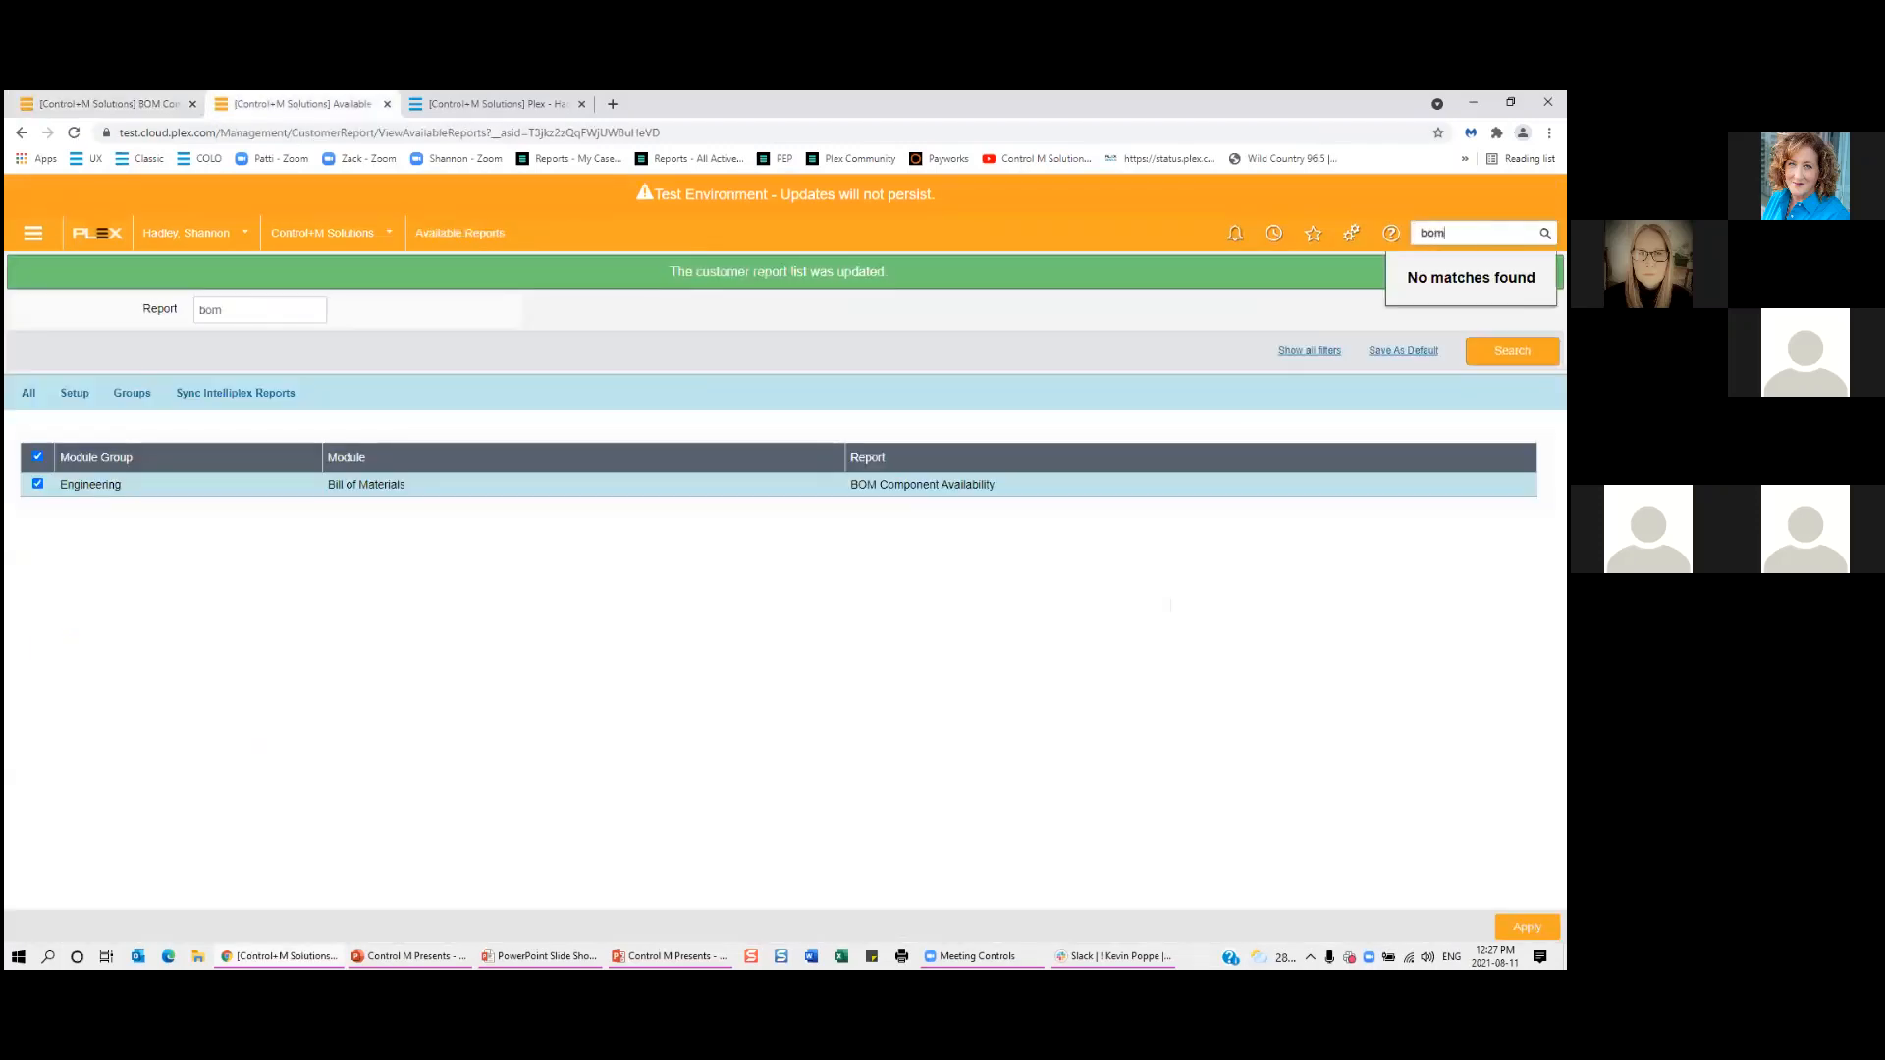
pyautogui.press('Return')
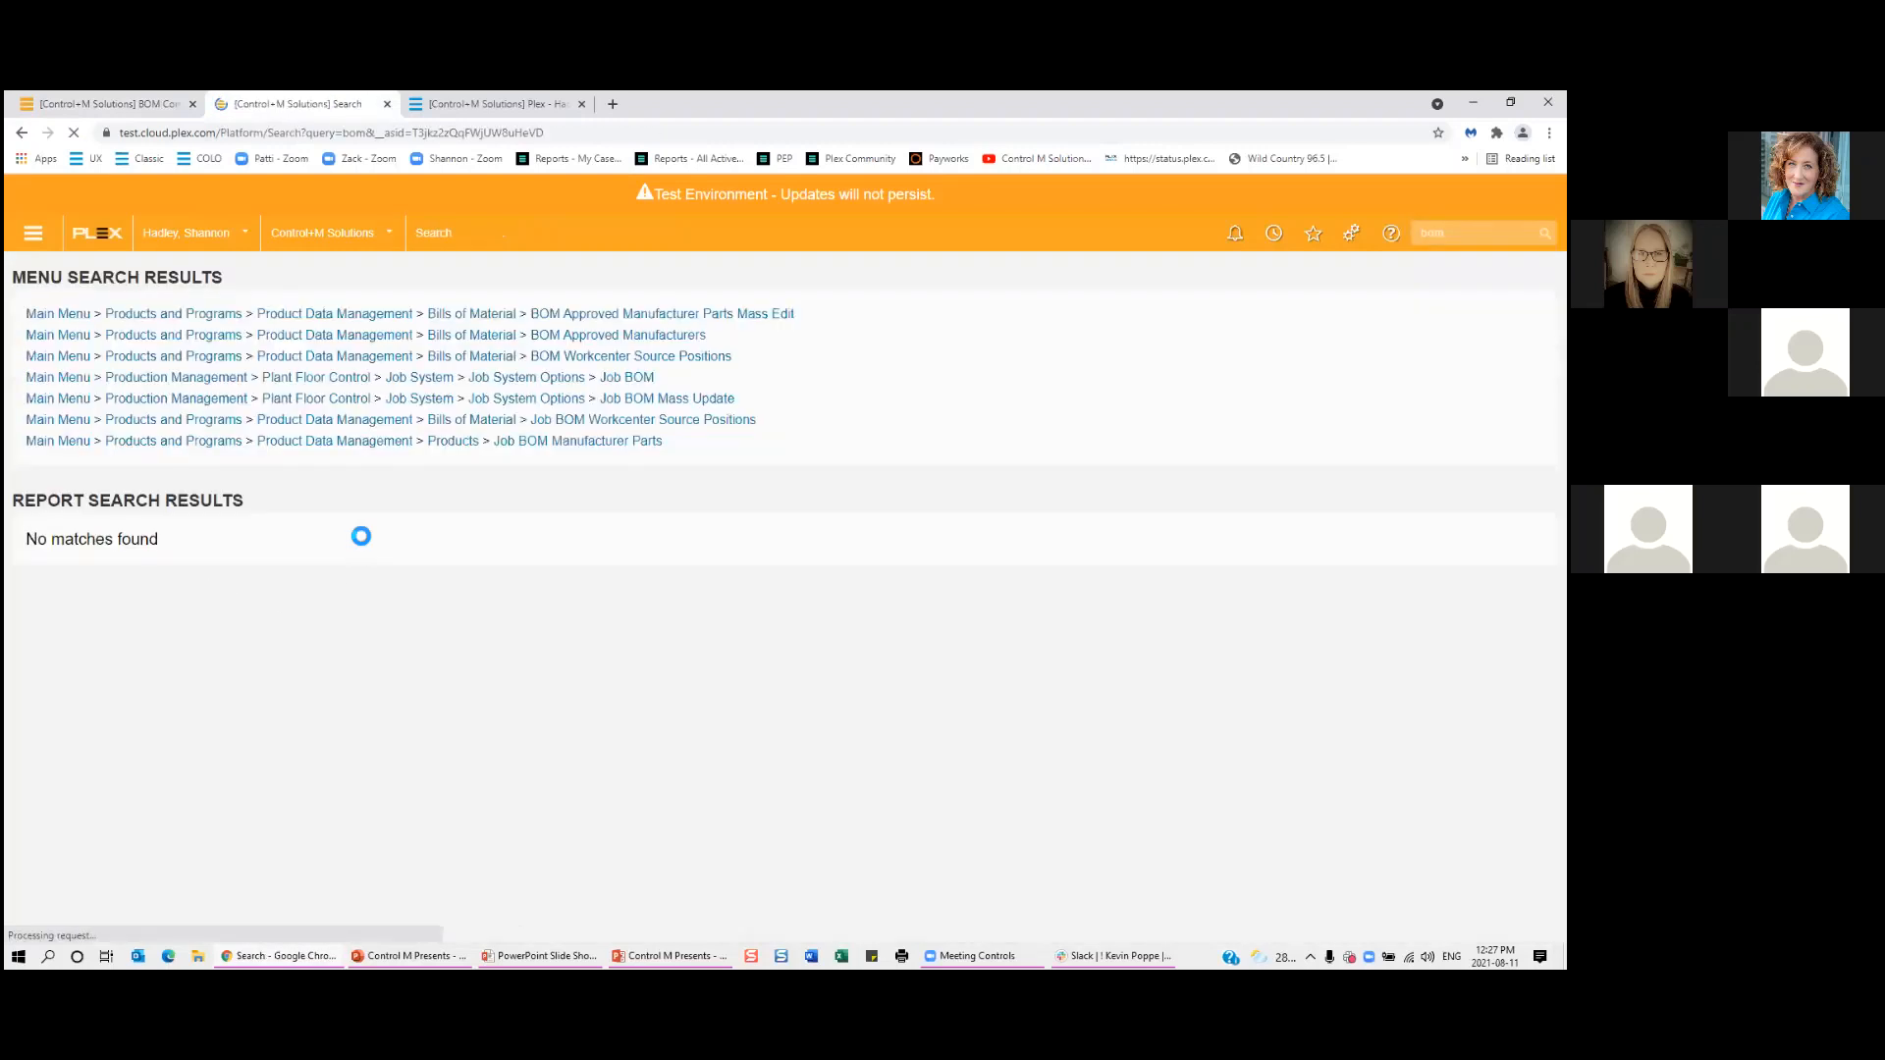
pyautogui.click(349, 528)
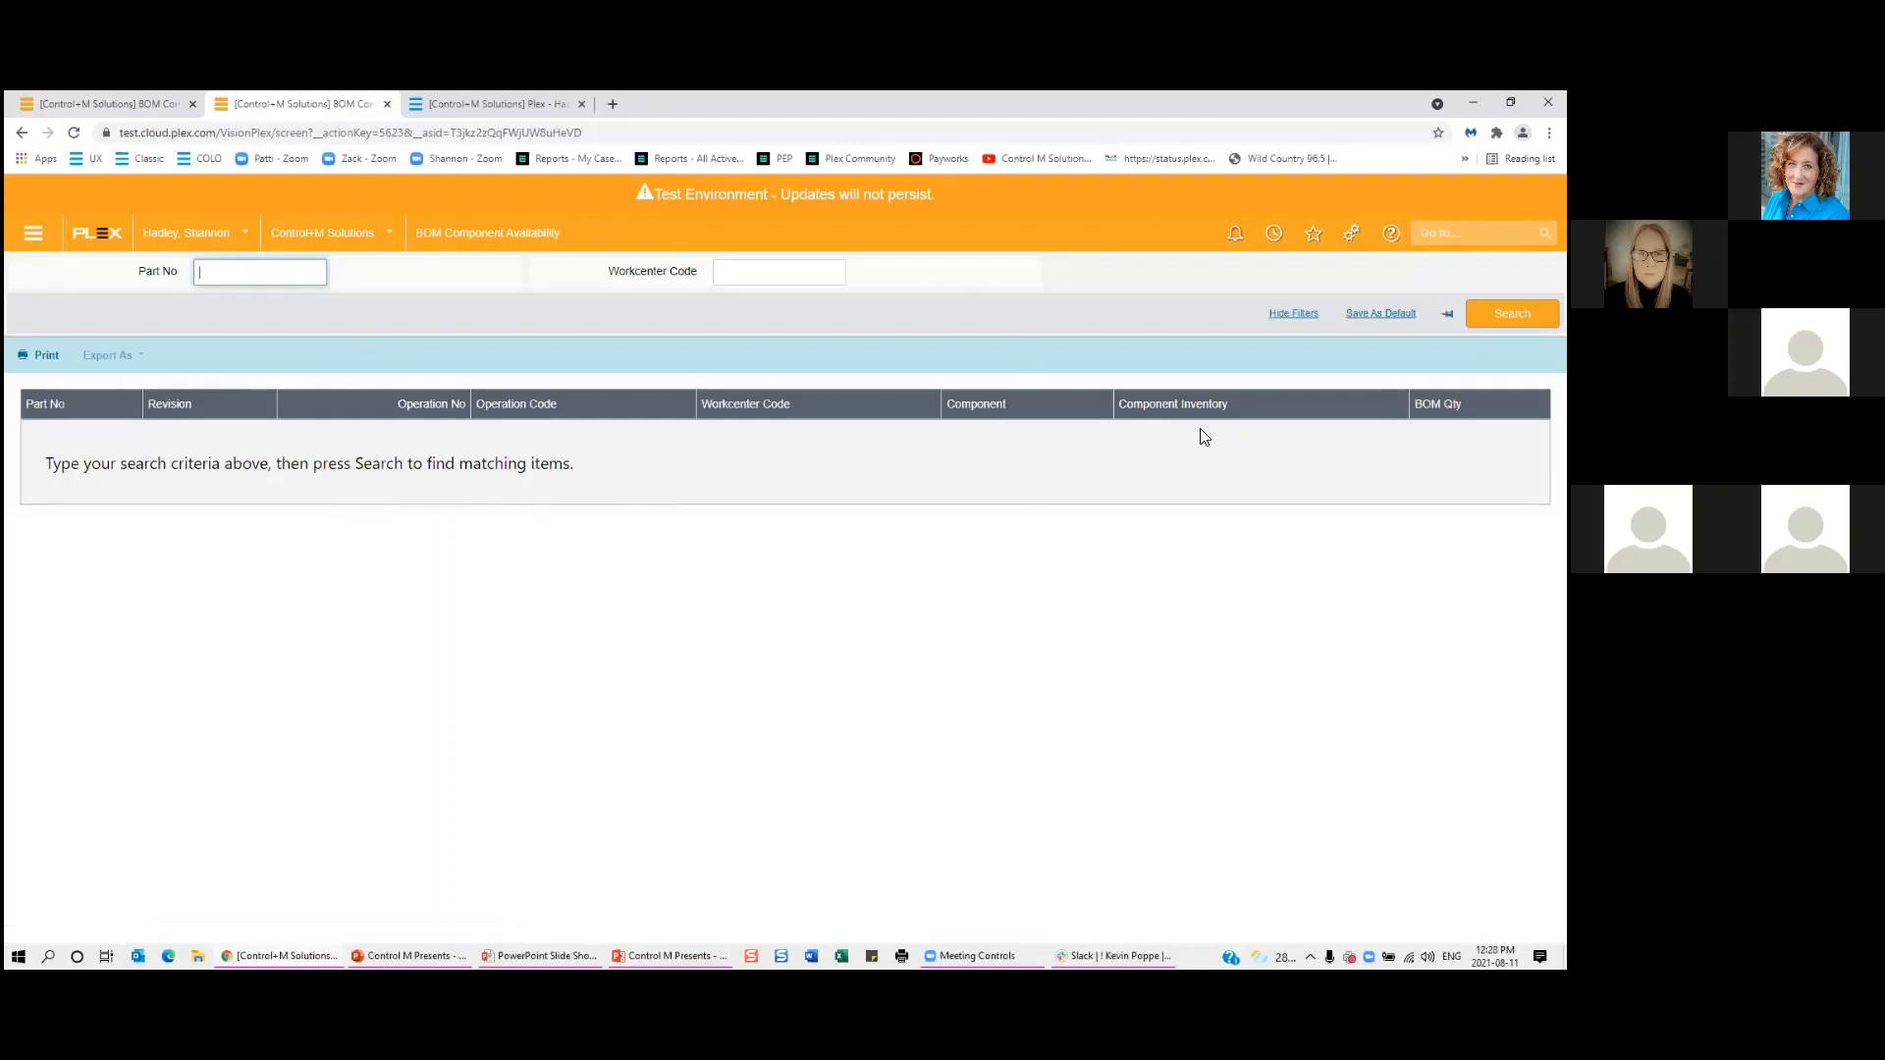
# Return to the designer and check in the company-level changes to the BOM Component Availability screen.
pyautogui.click(61, 110)
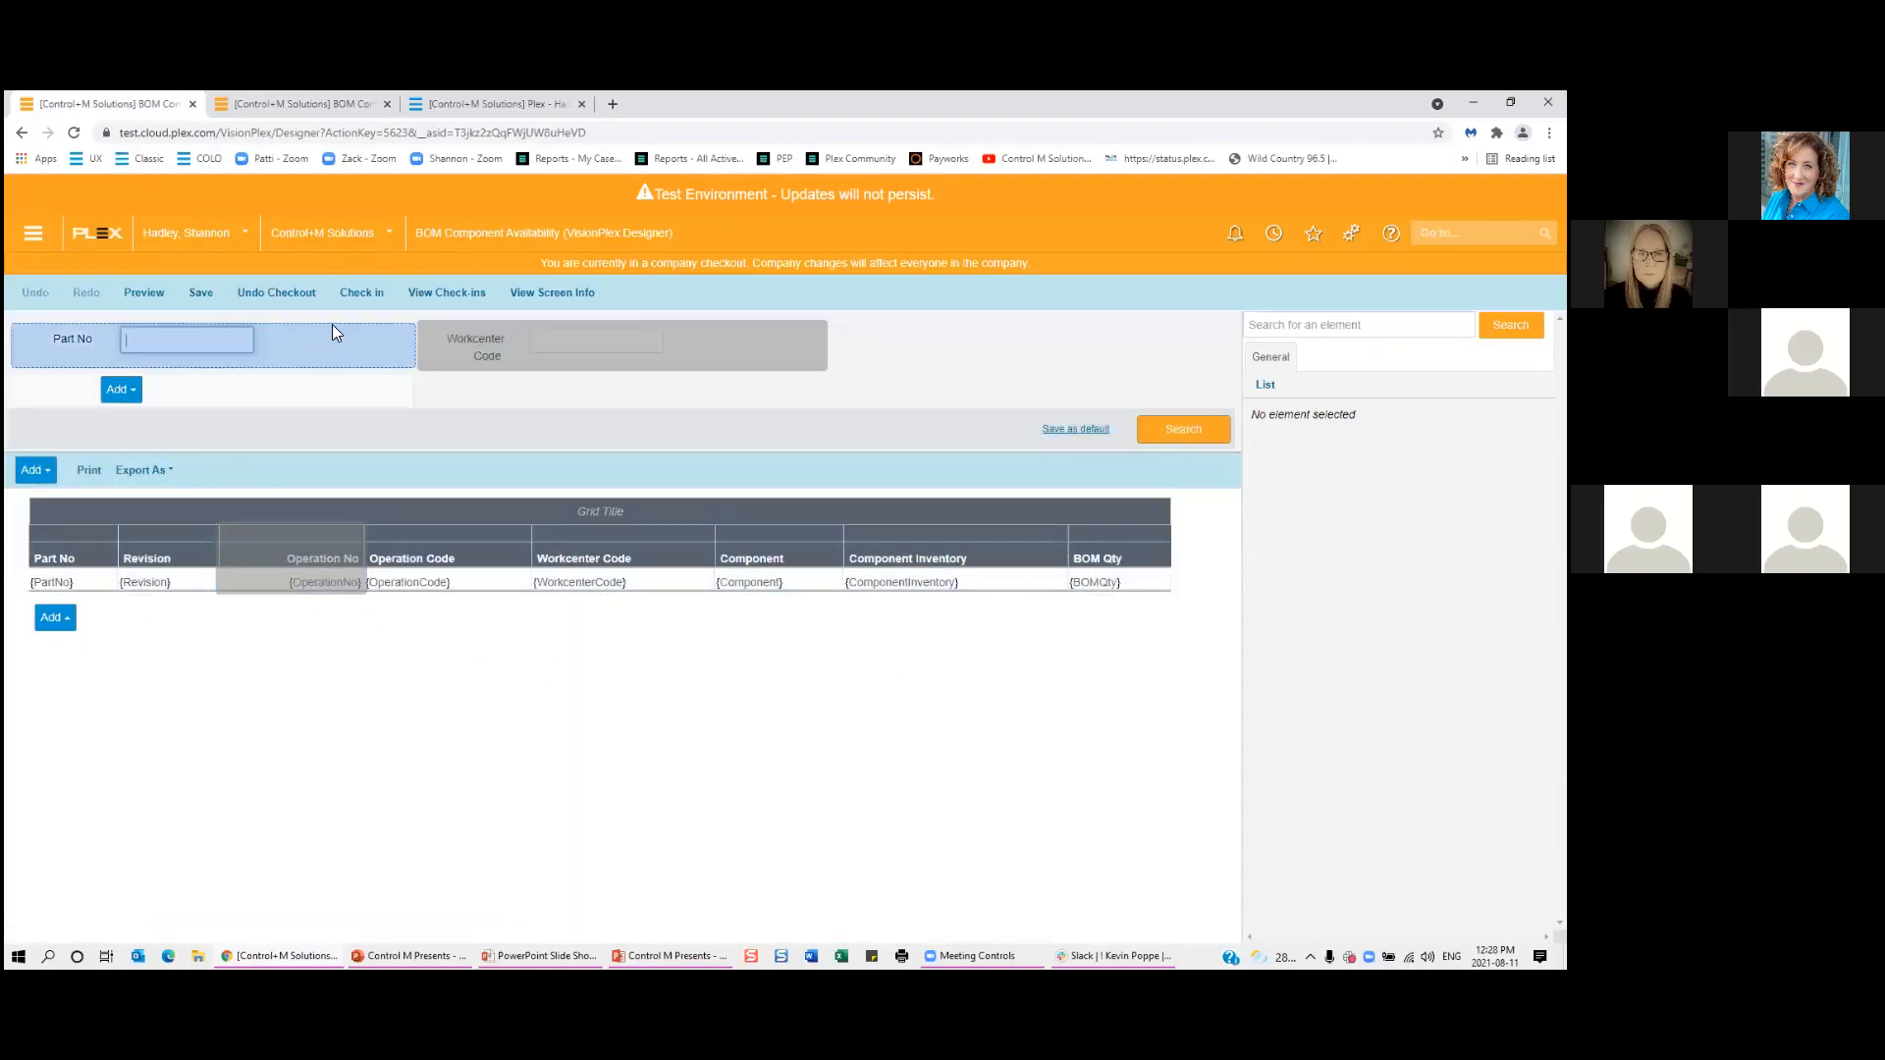
pyautogui.click(362, 293)
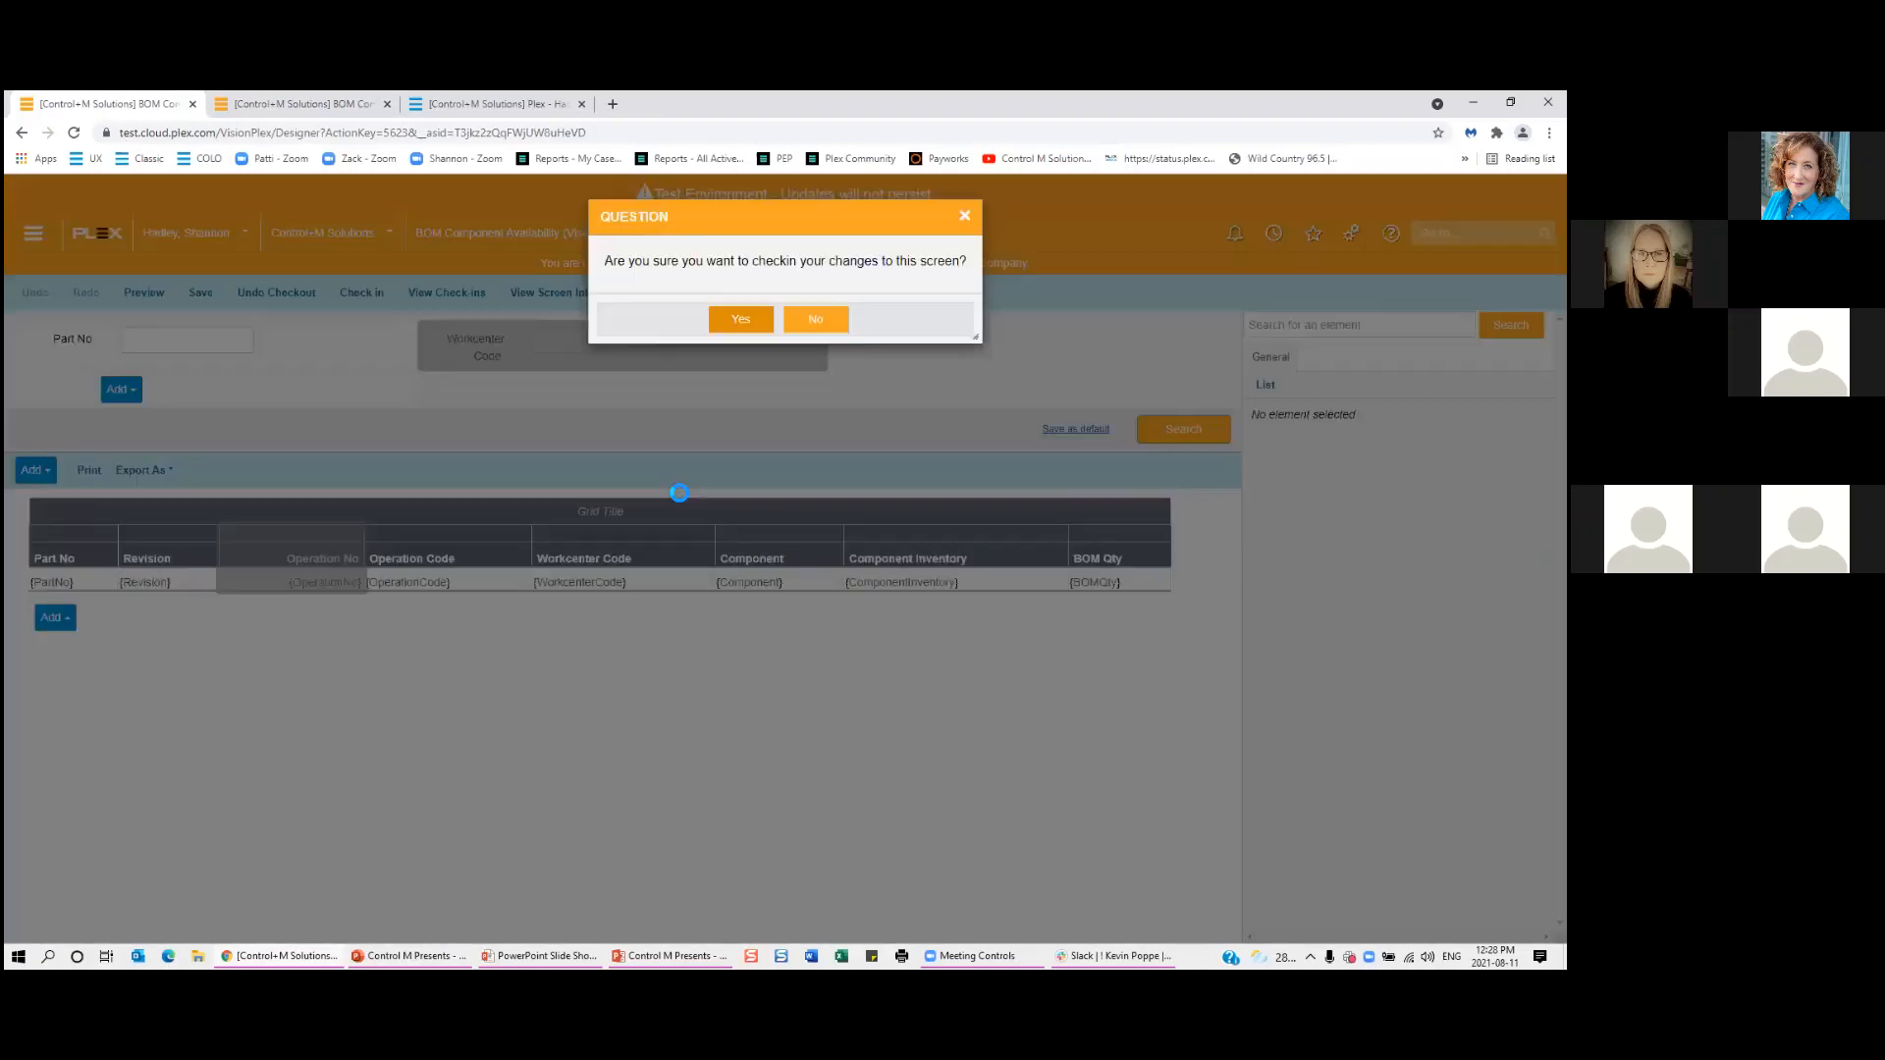
pyautogui.click(739, 316)
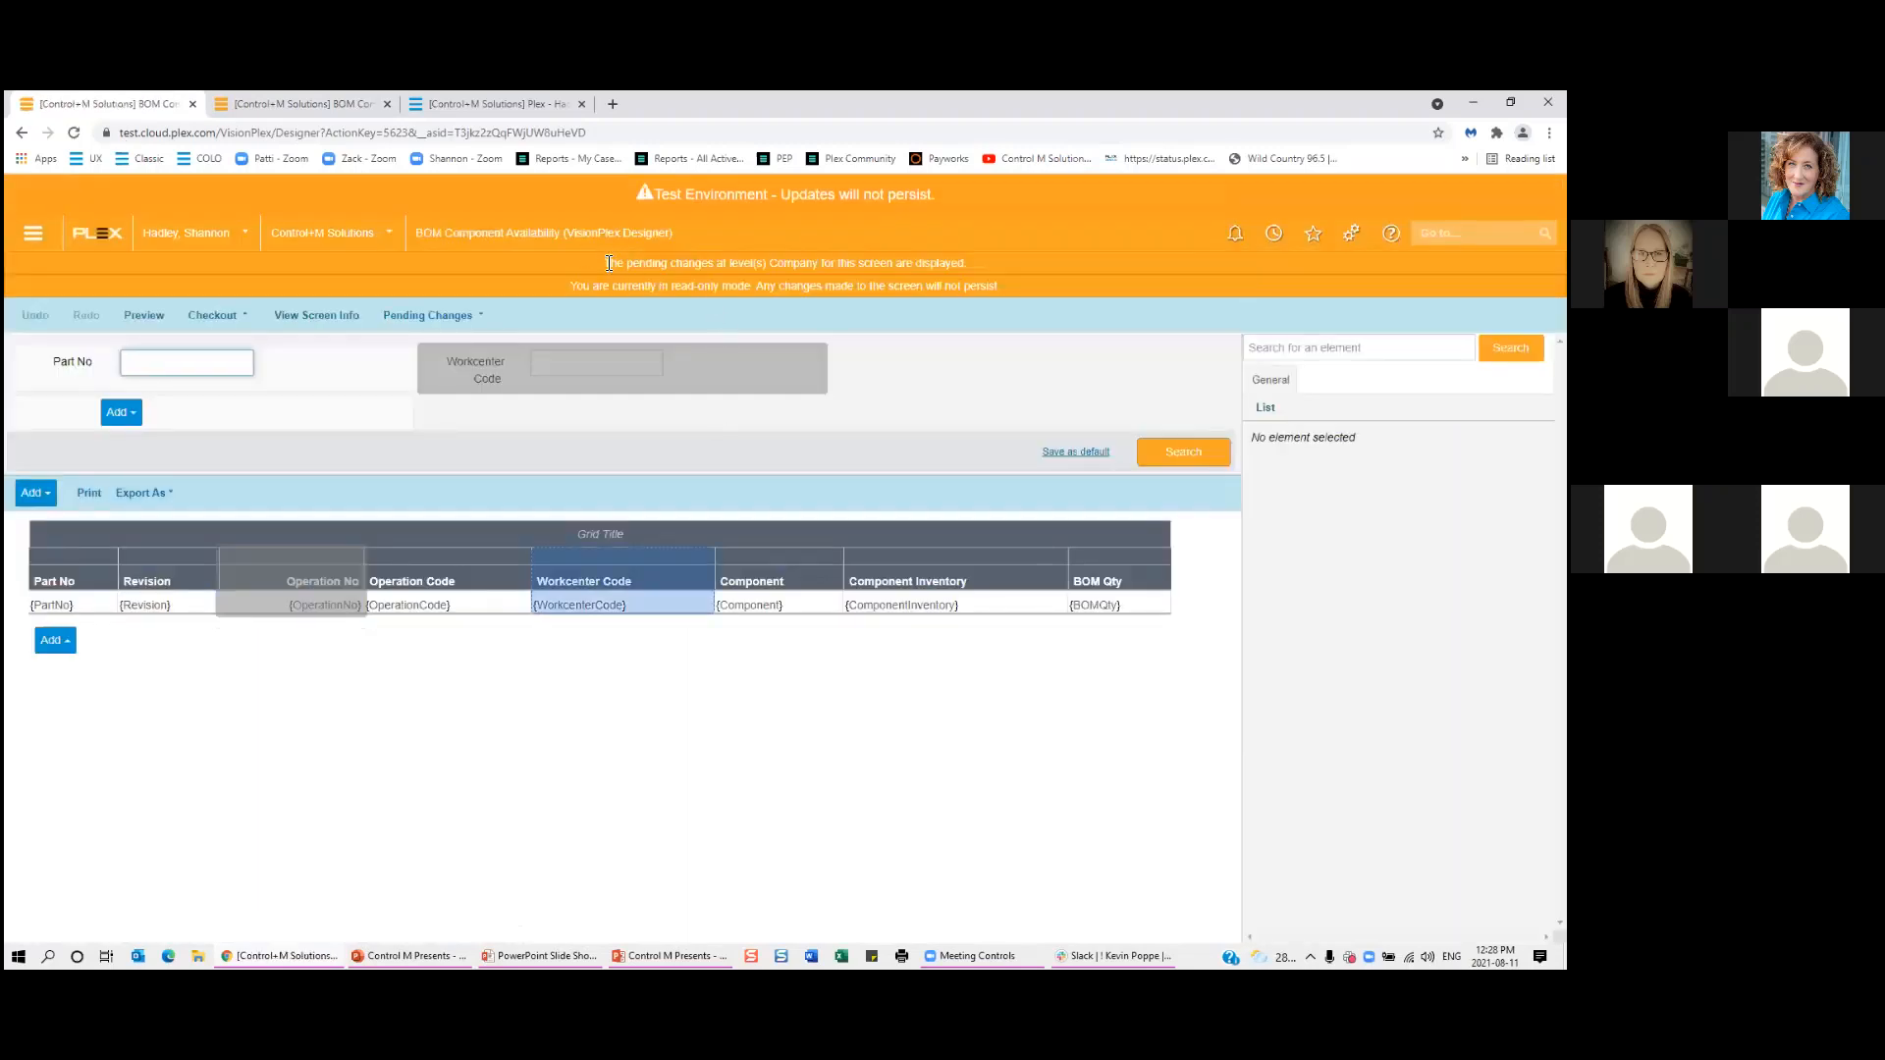
# View the pending company-level changes to the BOM Component Availability screen and publish them.
pyautogui.moveTo(605, 264); pyautogui.dragTo(956, 265)
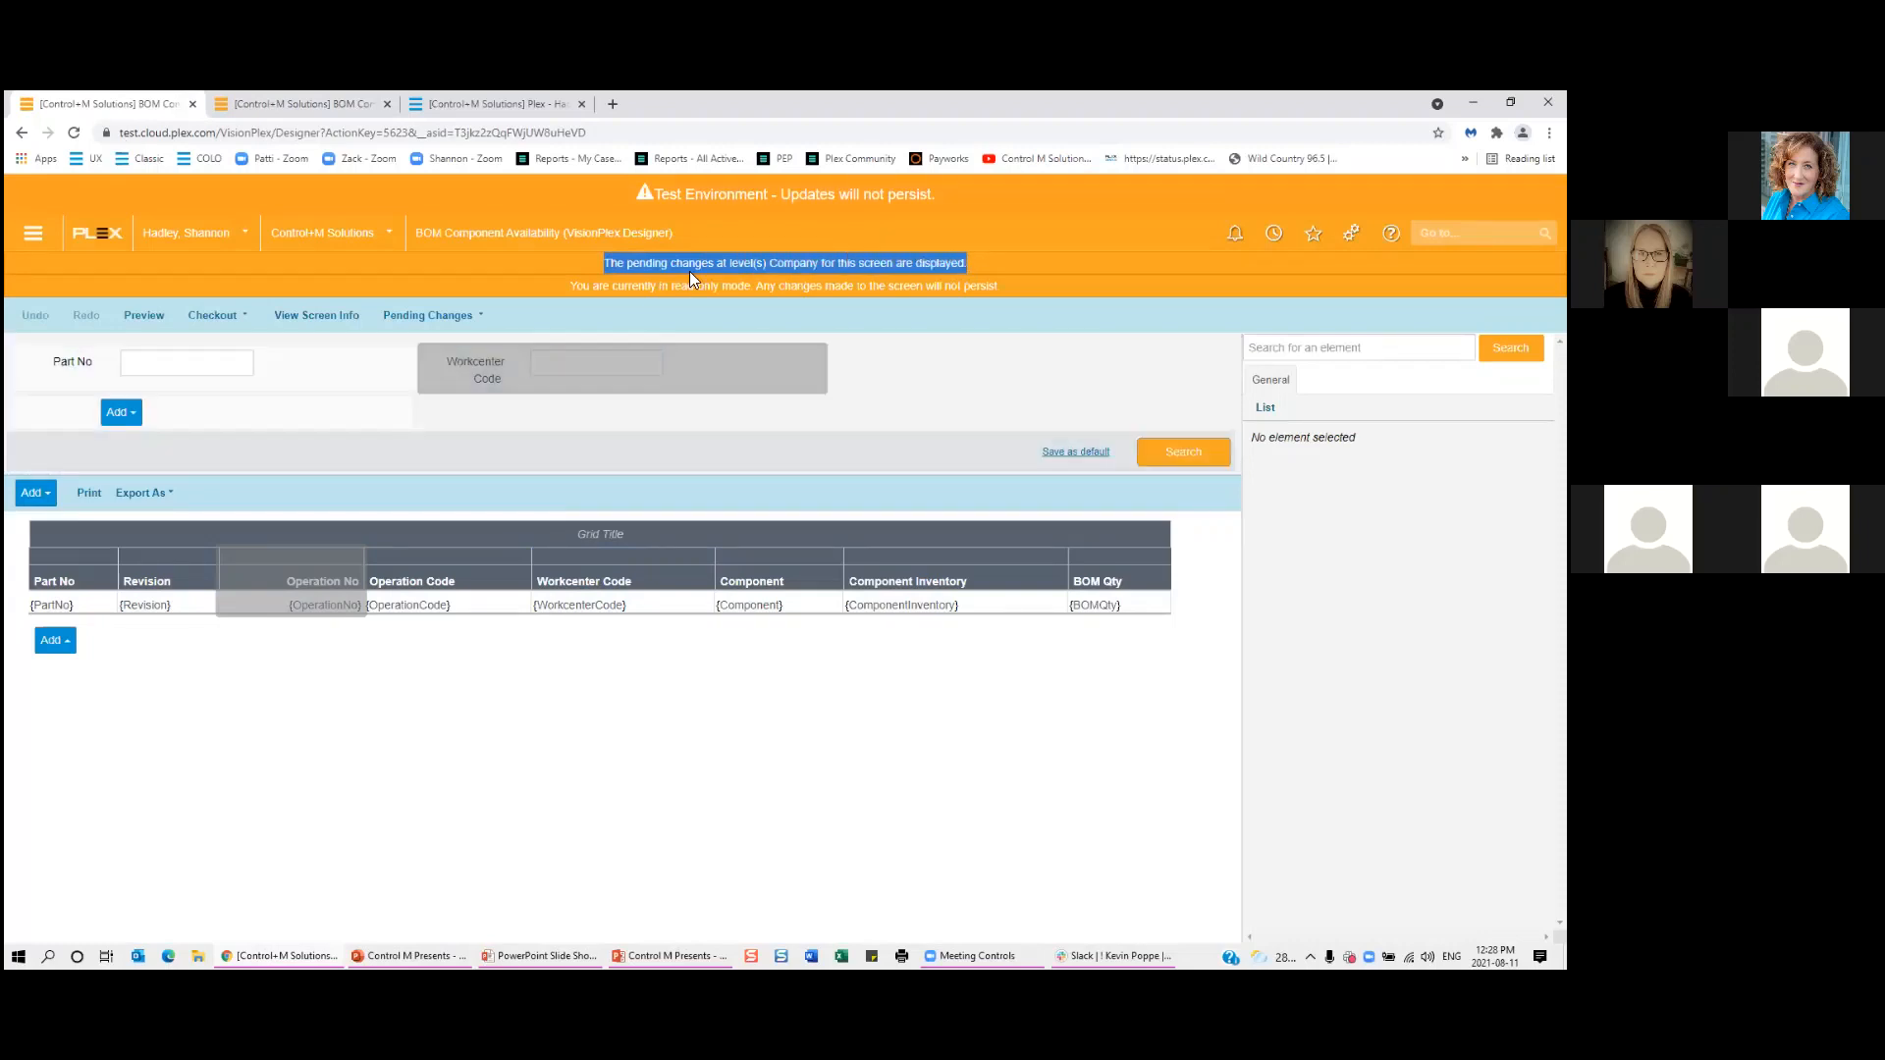
pyautogui.click(482, 316)
pyautogui.click(465, 340)
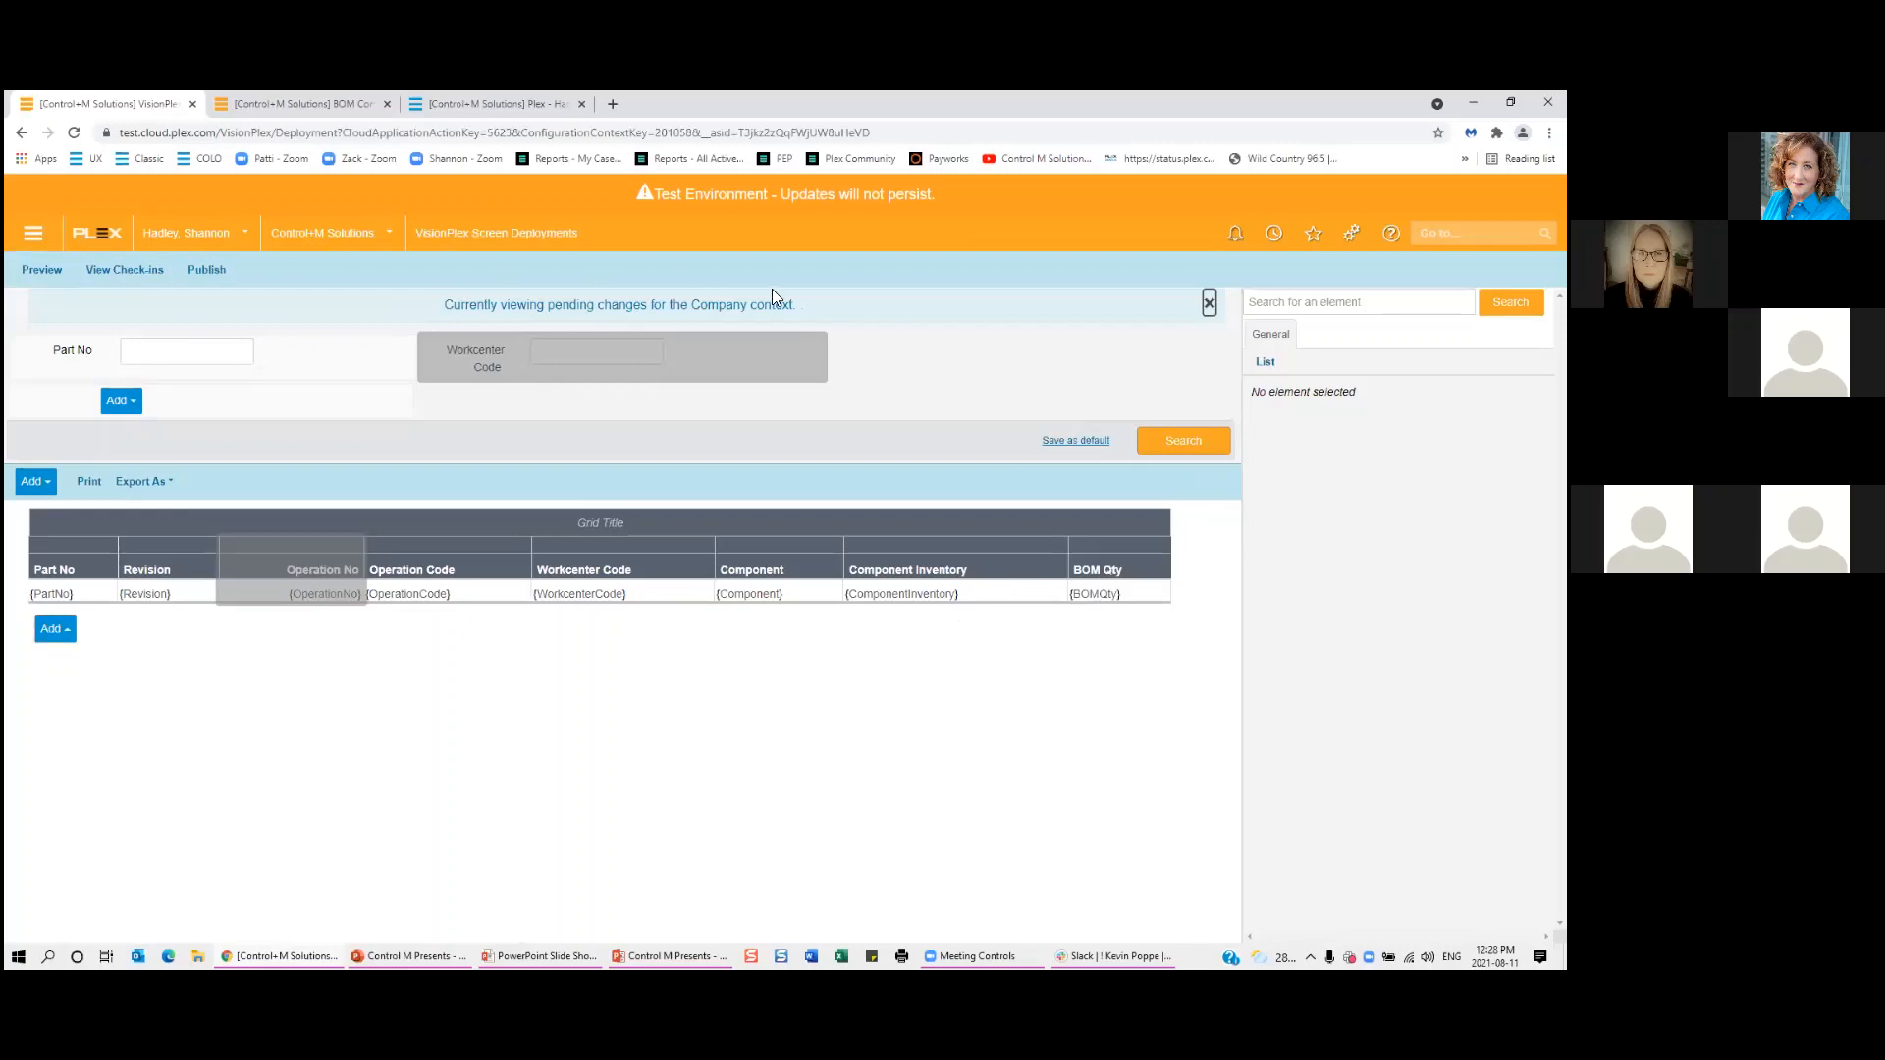
pyautogui.click(208, 272)
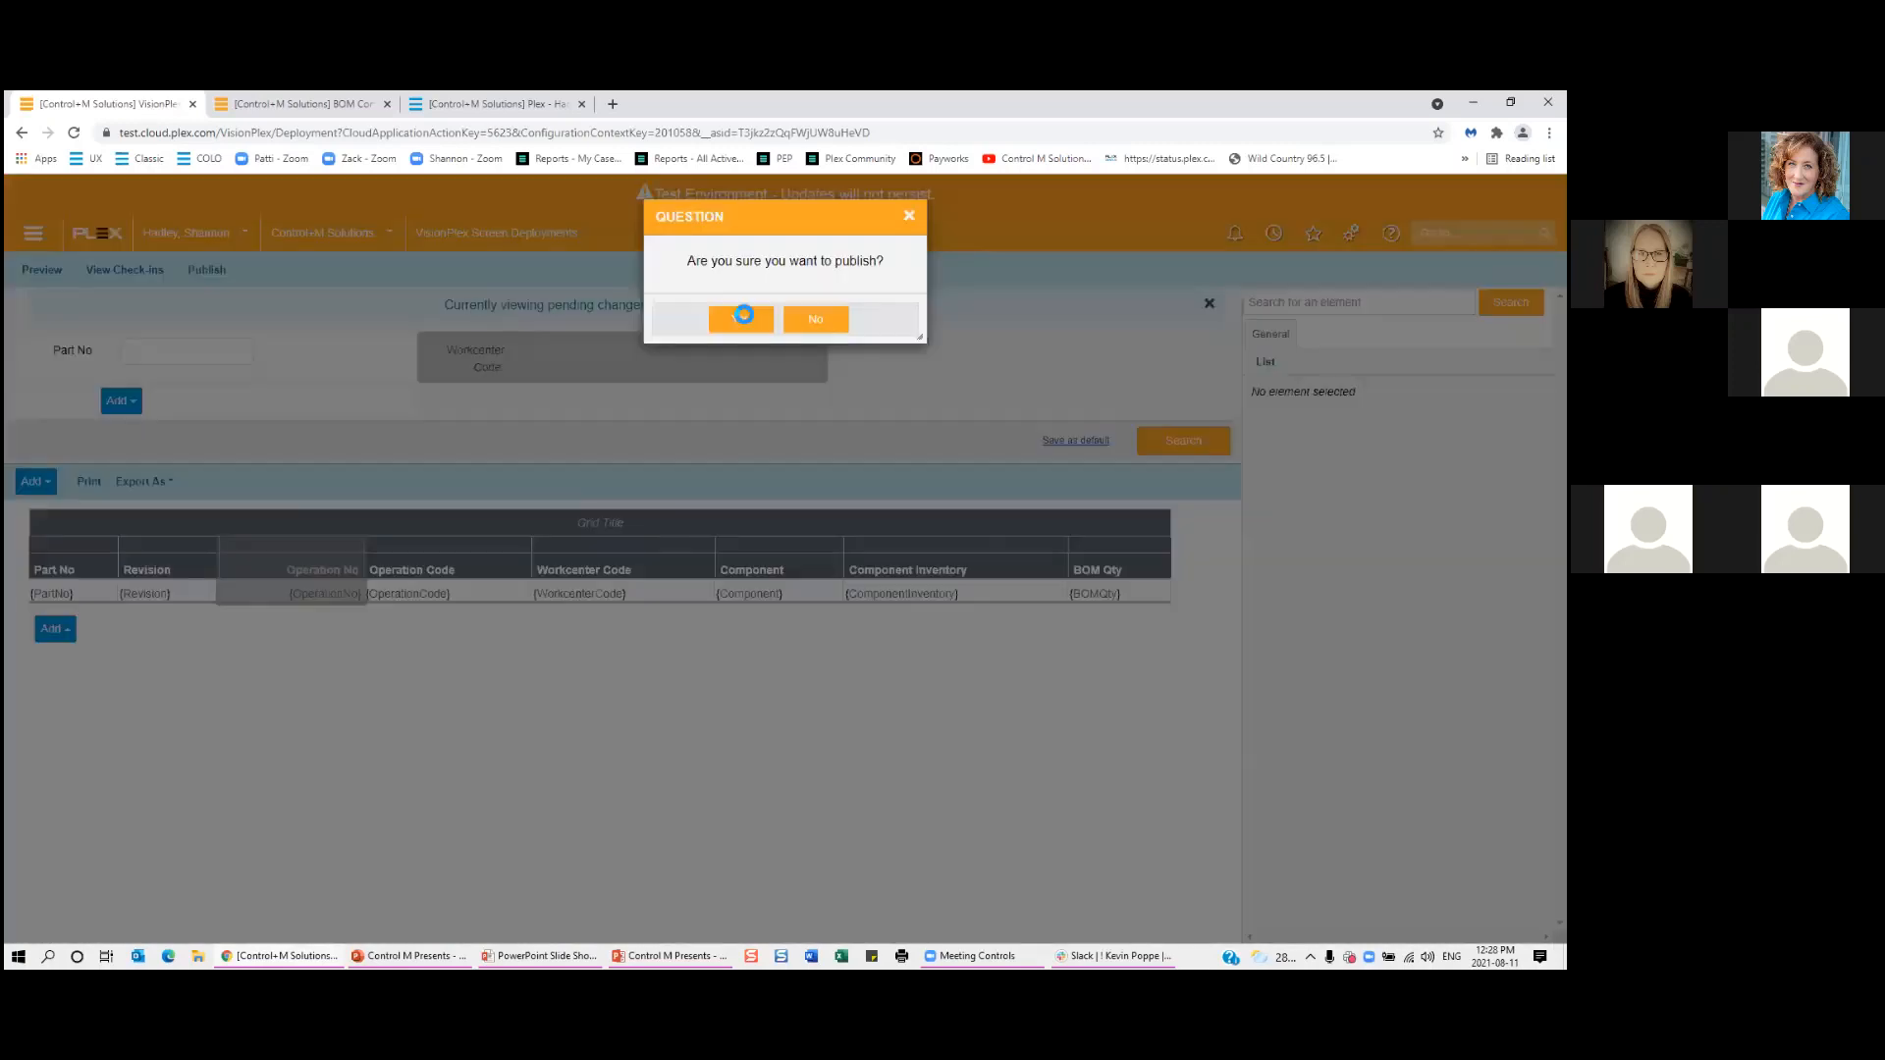
pyautogui.click(744, 314)
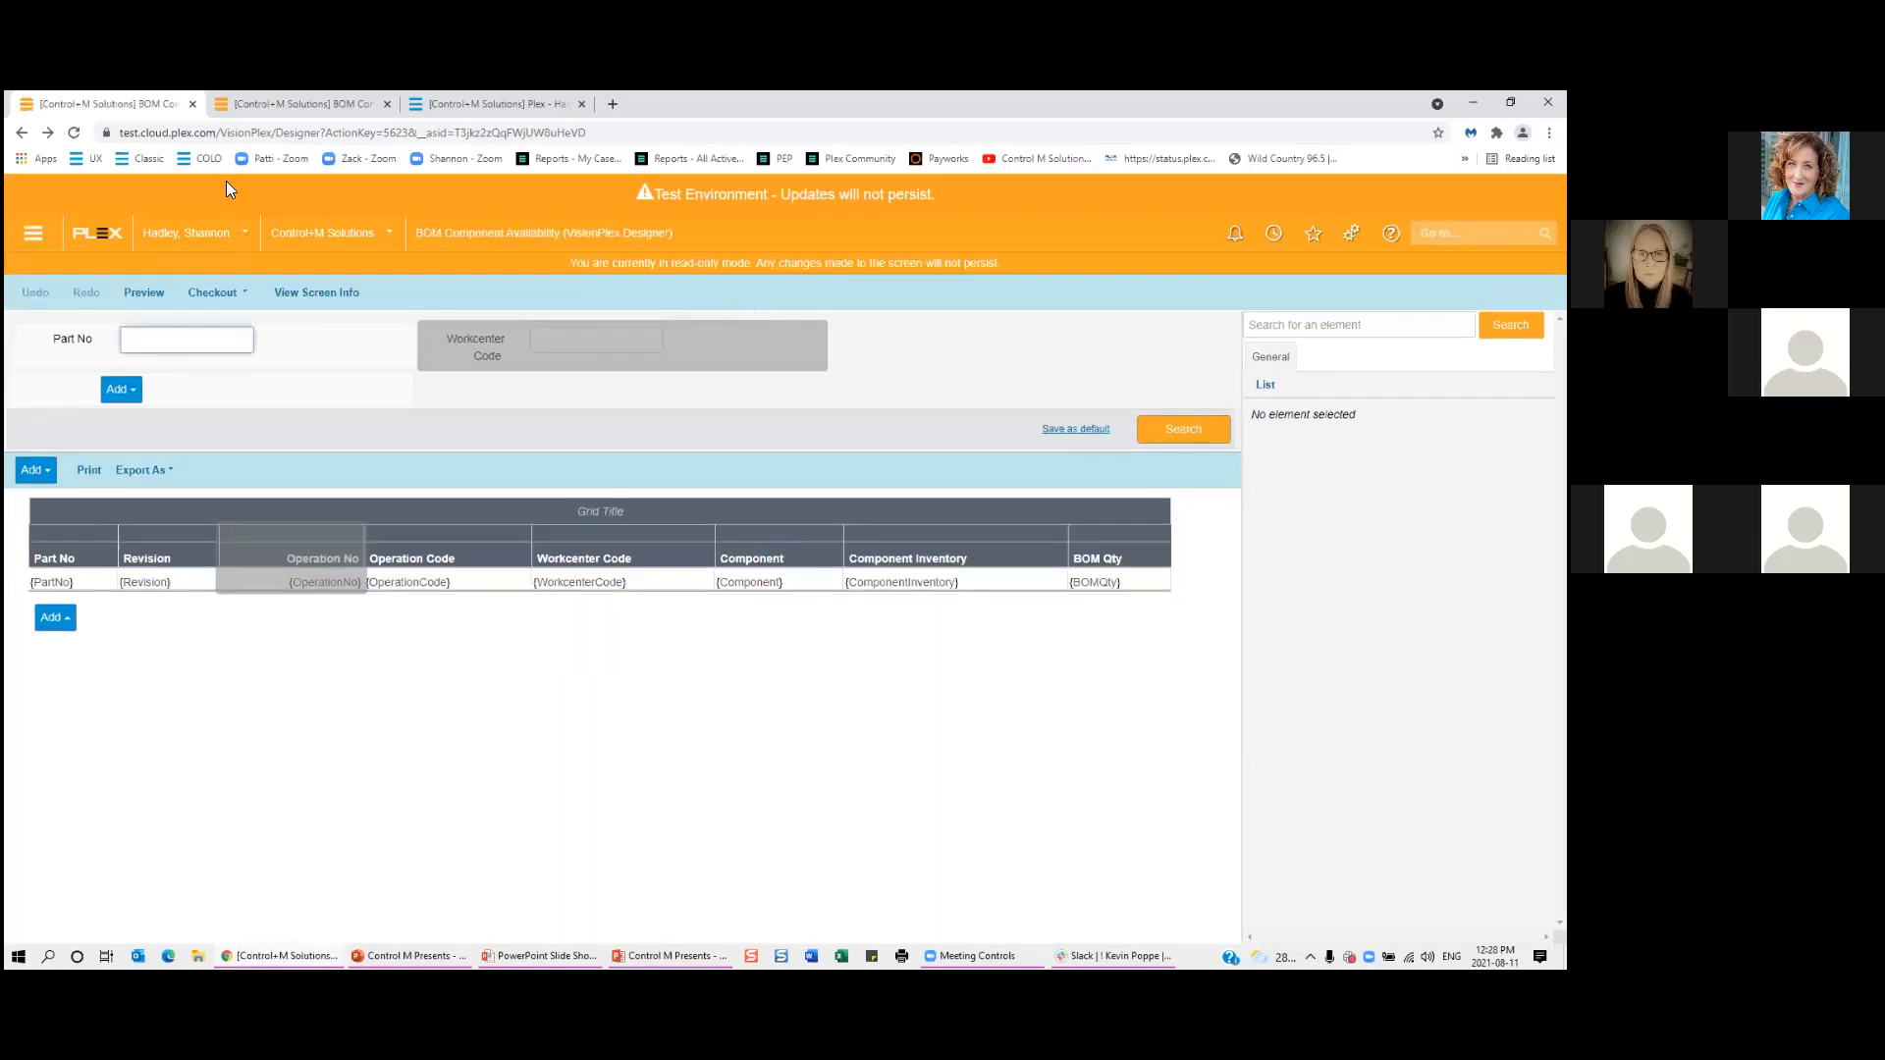
# In the report's browser tab, run an unfiltered search and reload the page to check the published layout.
pyautogui.click(273, 100)
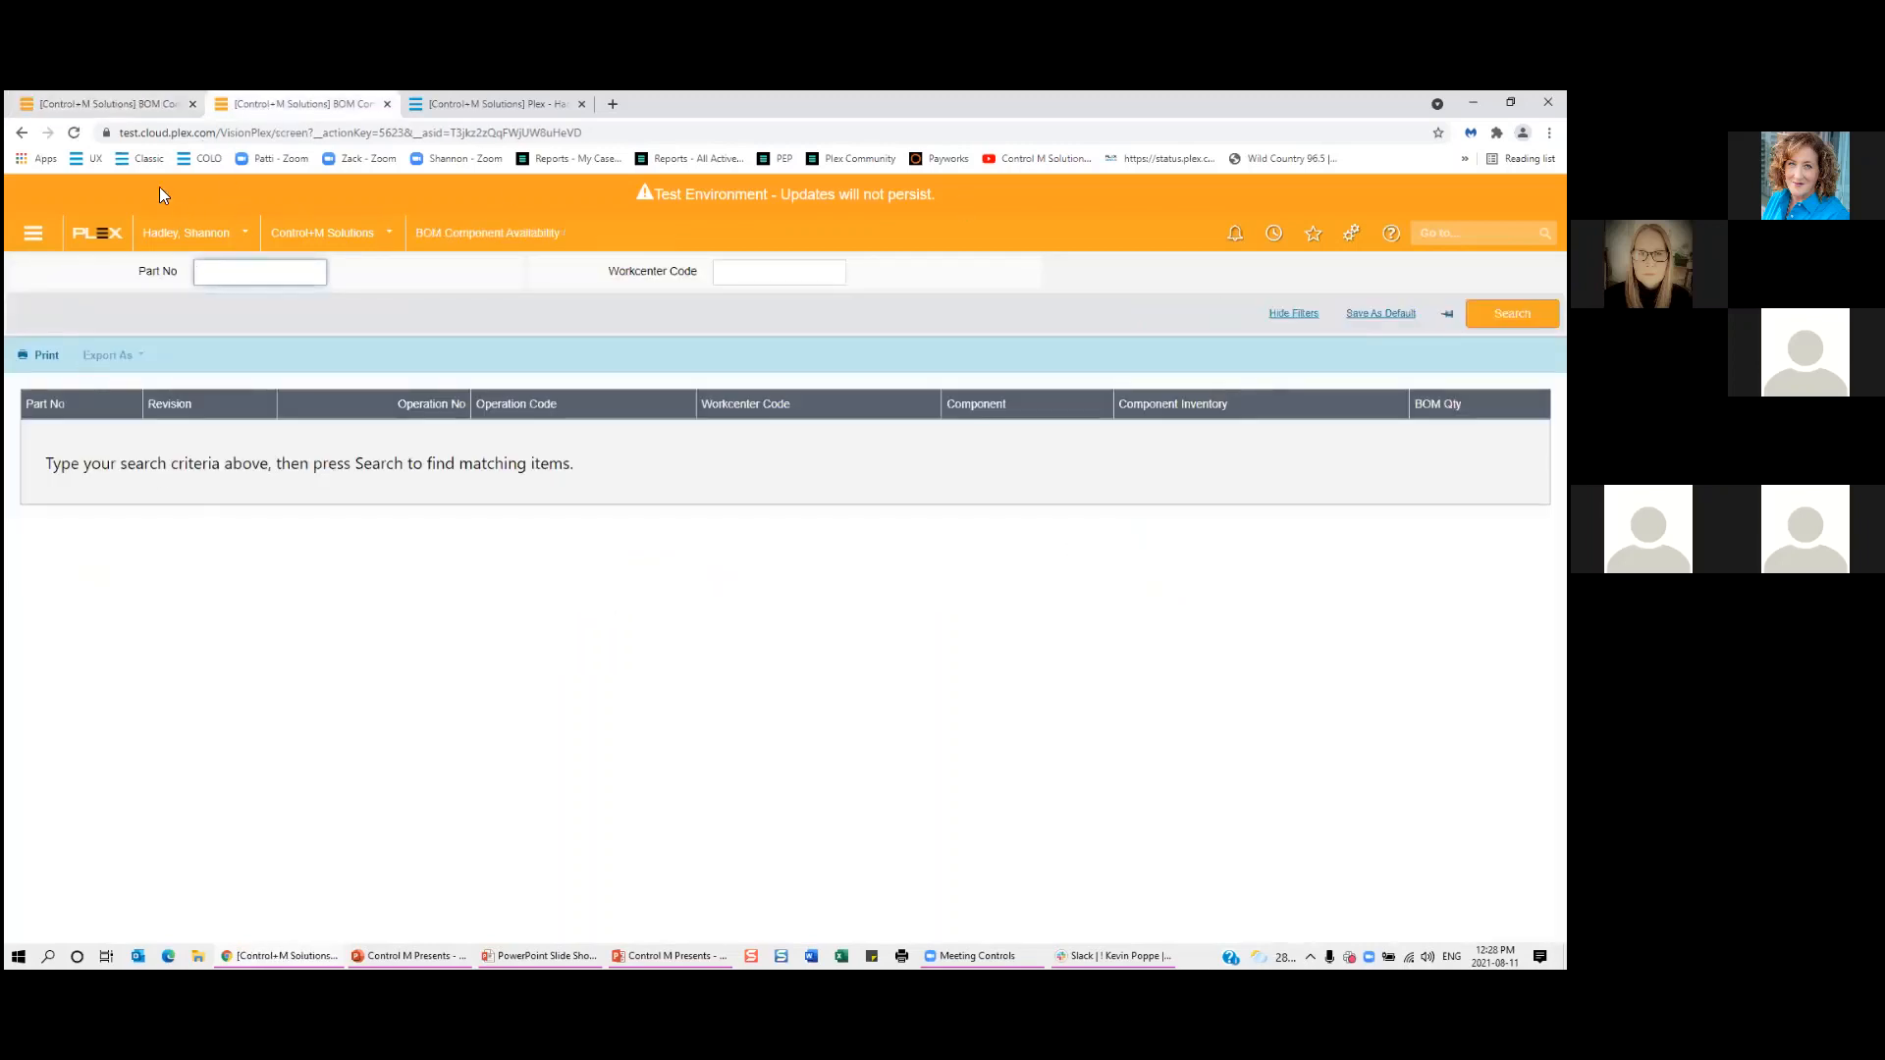
pyautogui.click(1512, 313)
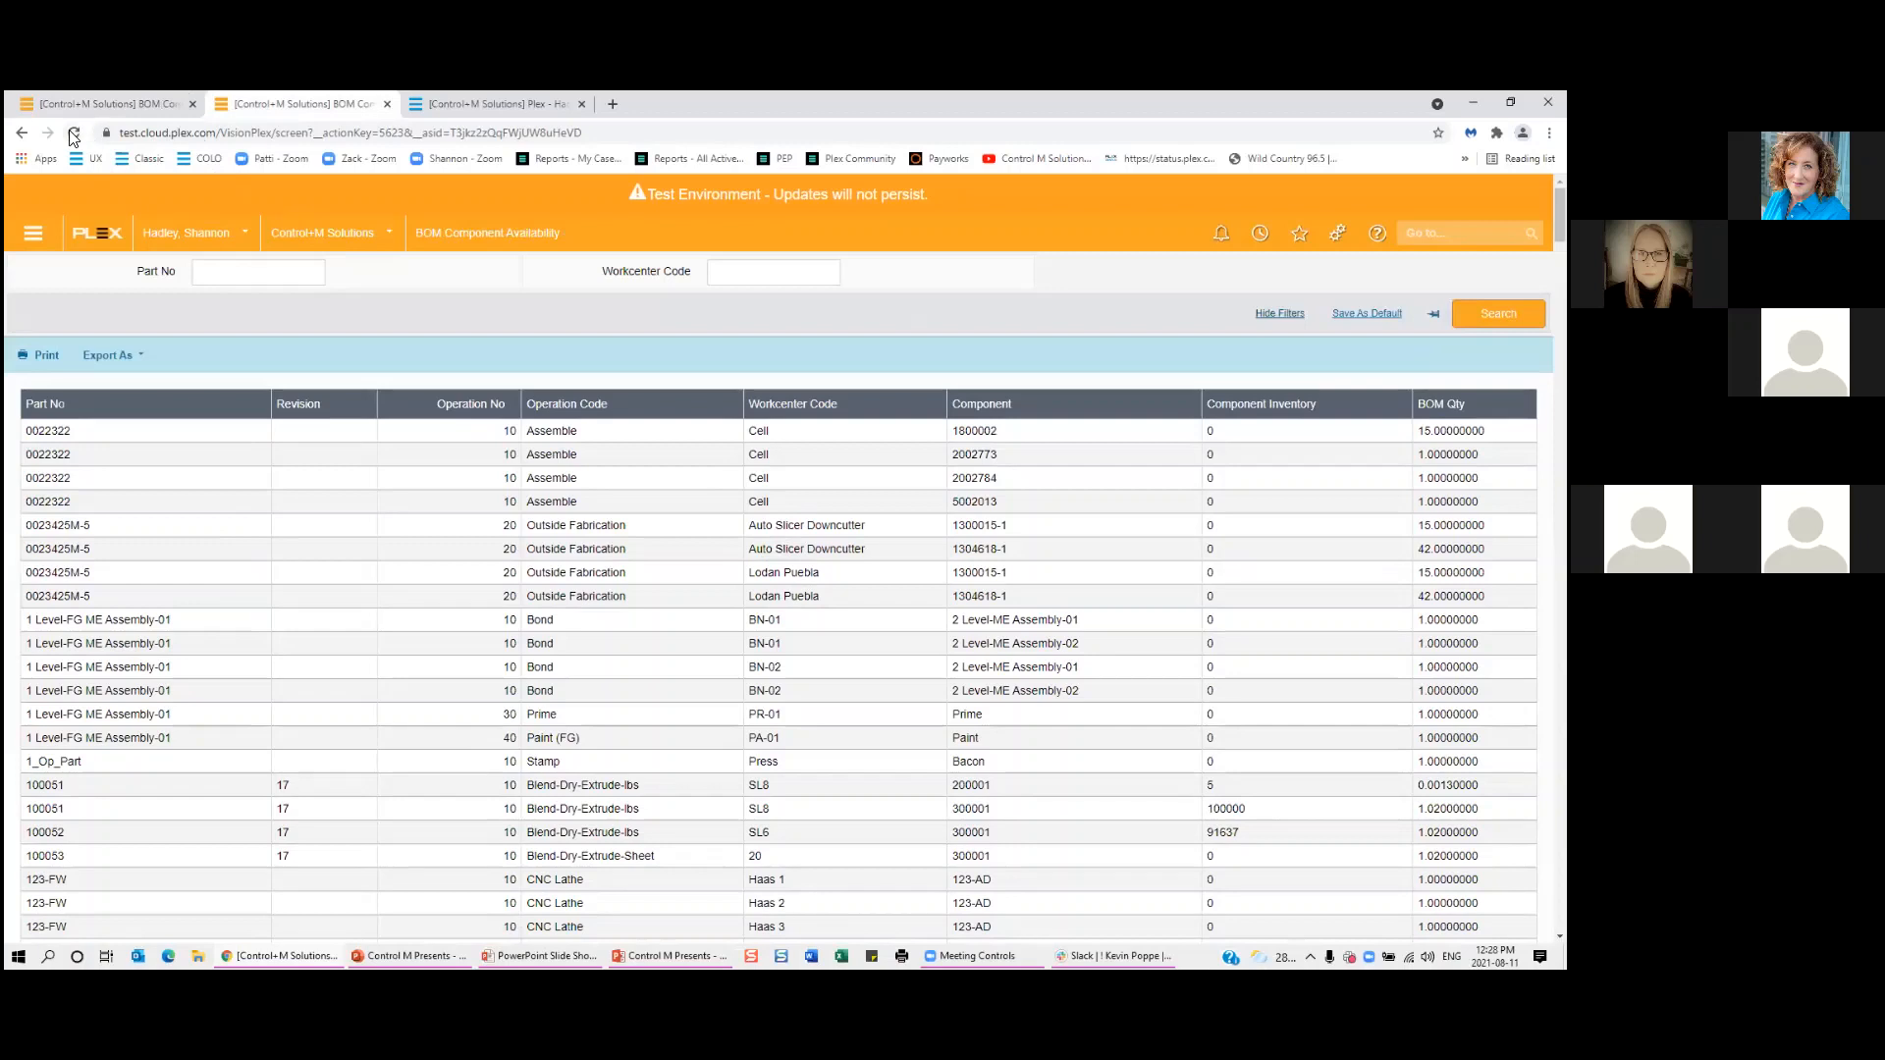
pyautogui.click(73, 132)
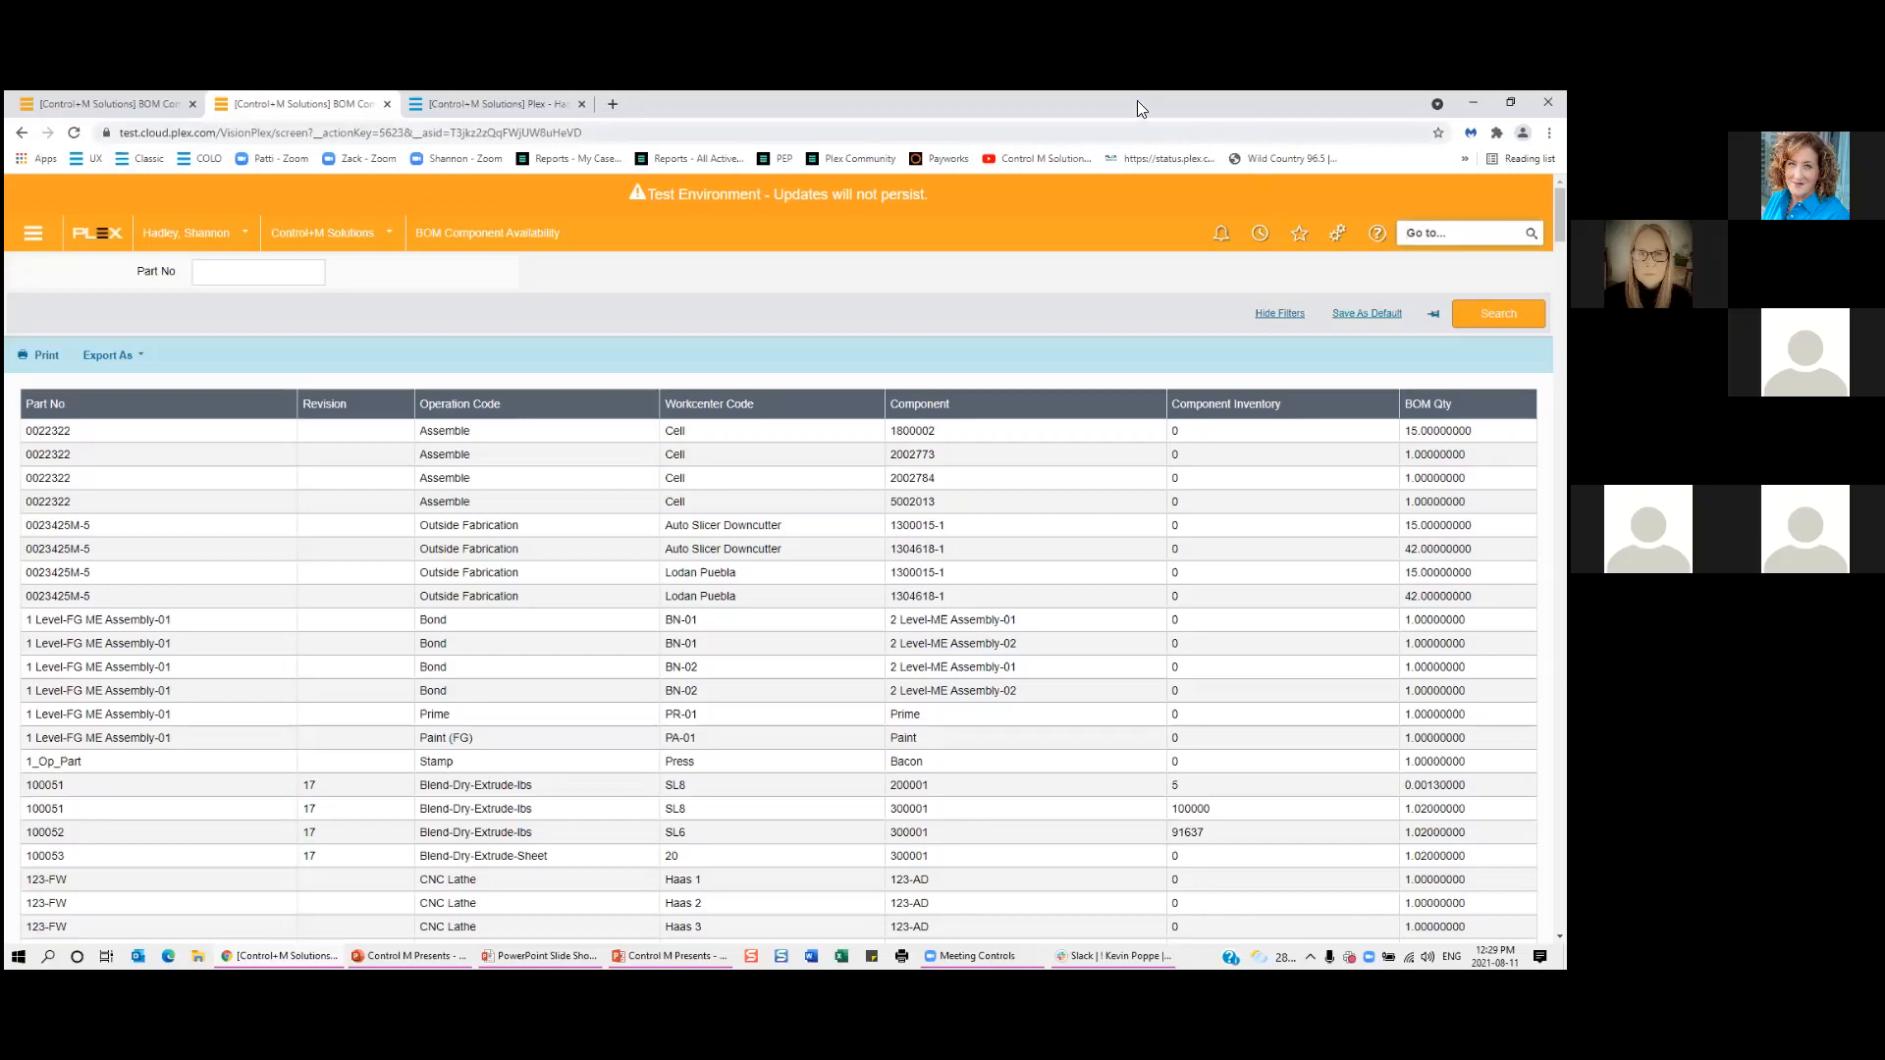
# Switch to the classic Plex tab and search the menu for "bom c" and "bom", closing the results each time.
pyautogui.click(521, 103)
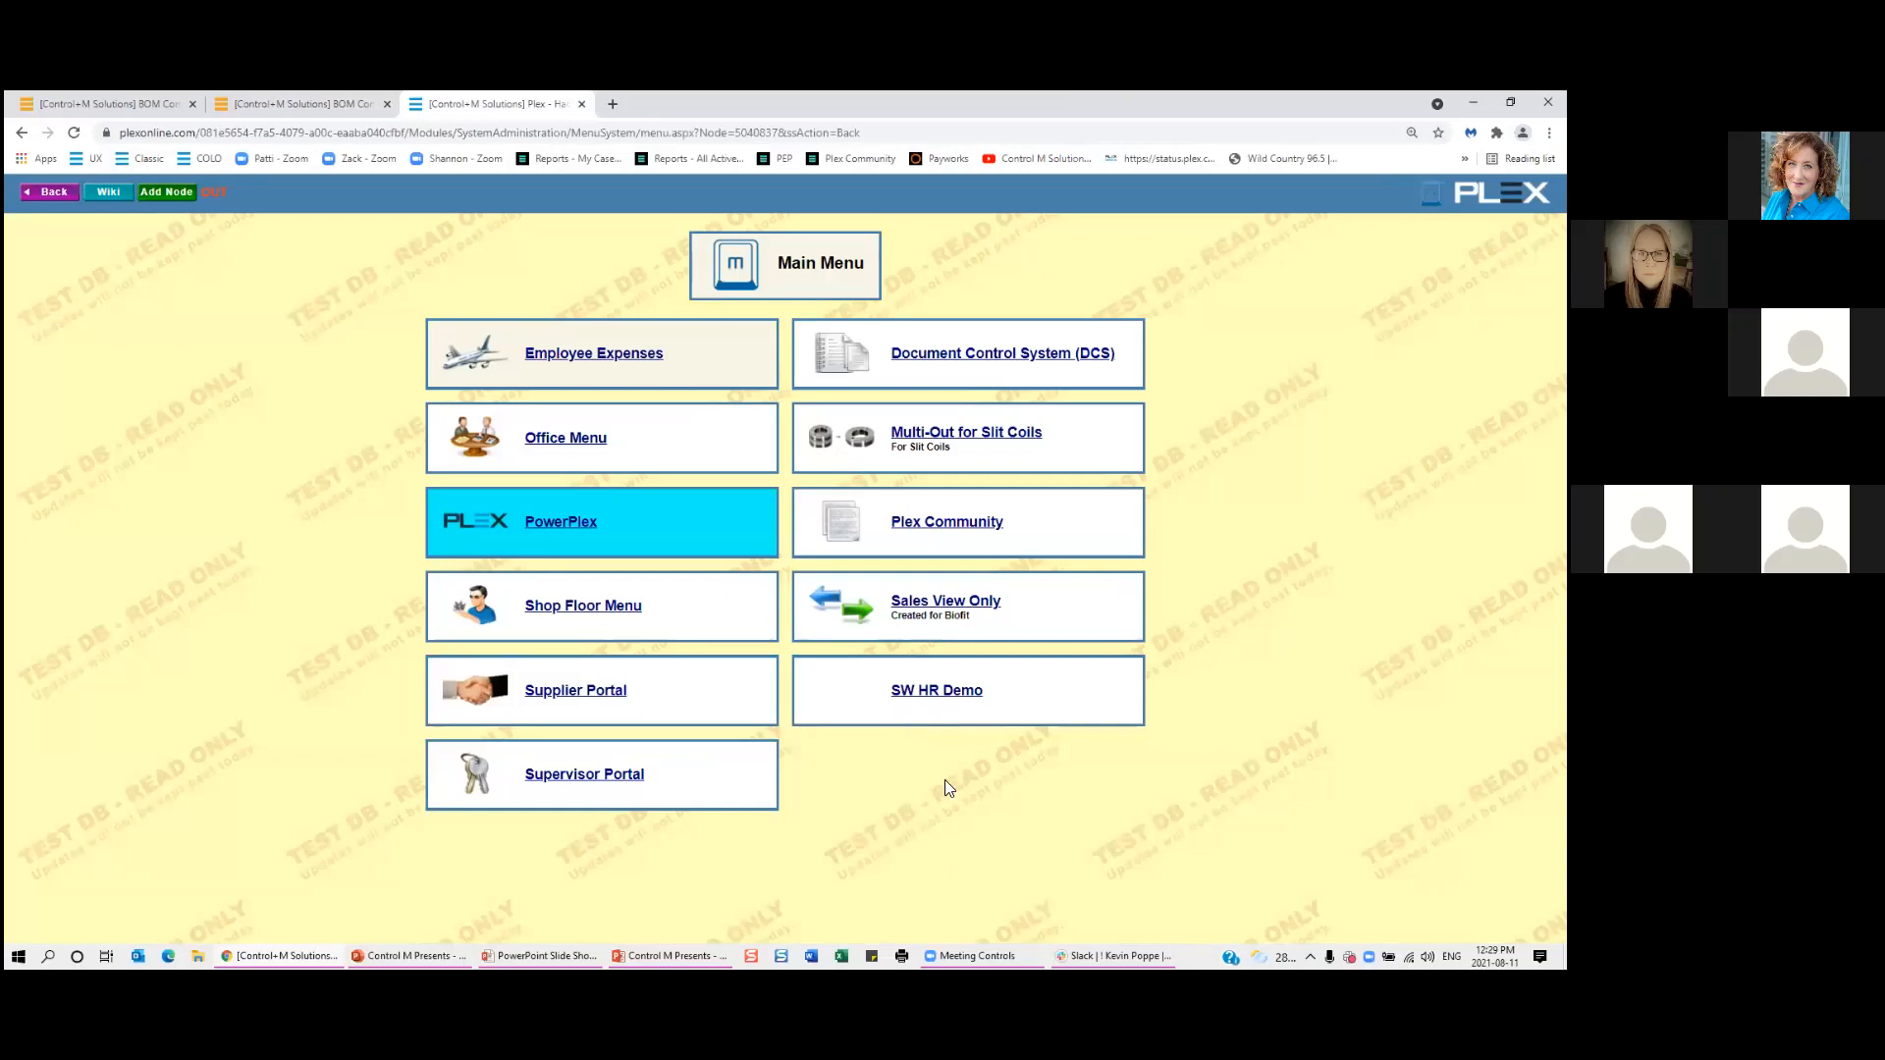
pyautogui.hotkey('ctrl', 'm')
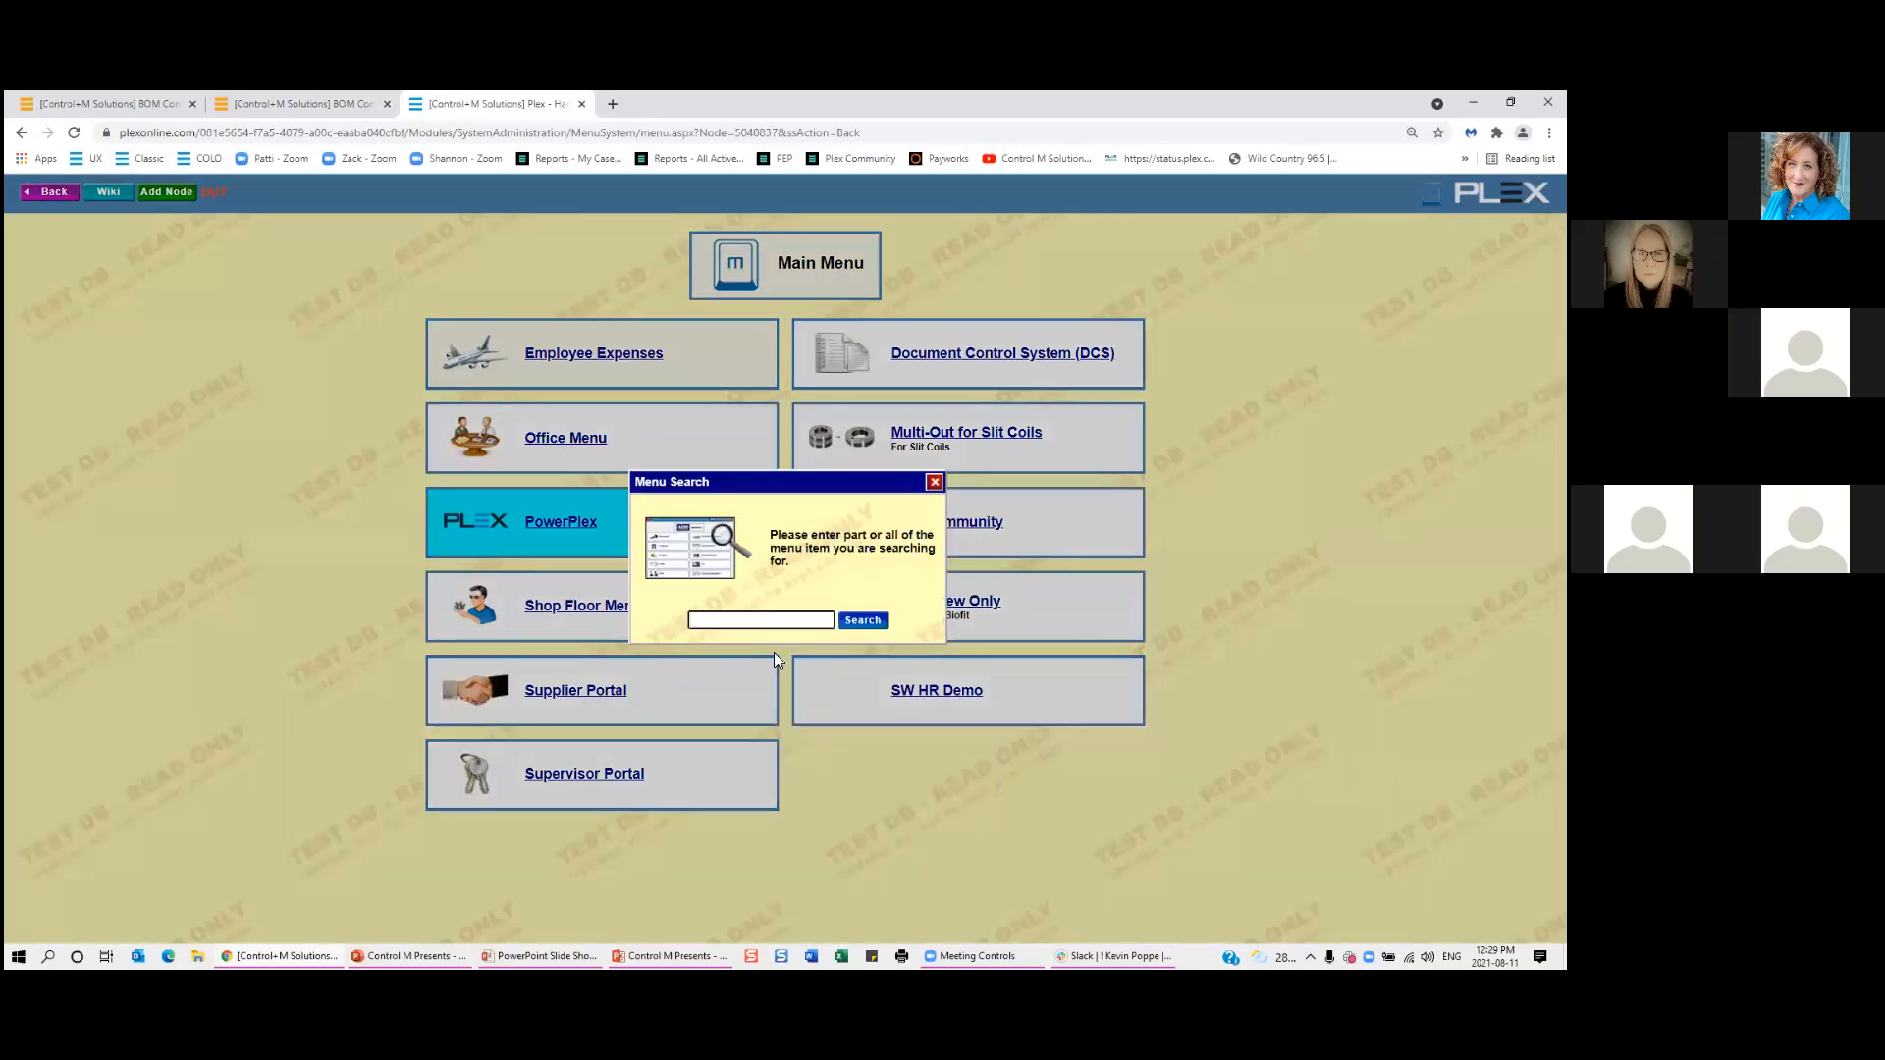
pyautogui.write('bom c')
pyautogui.press('Return')
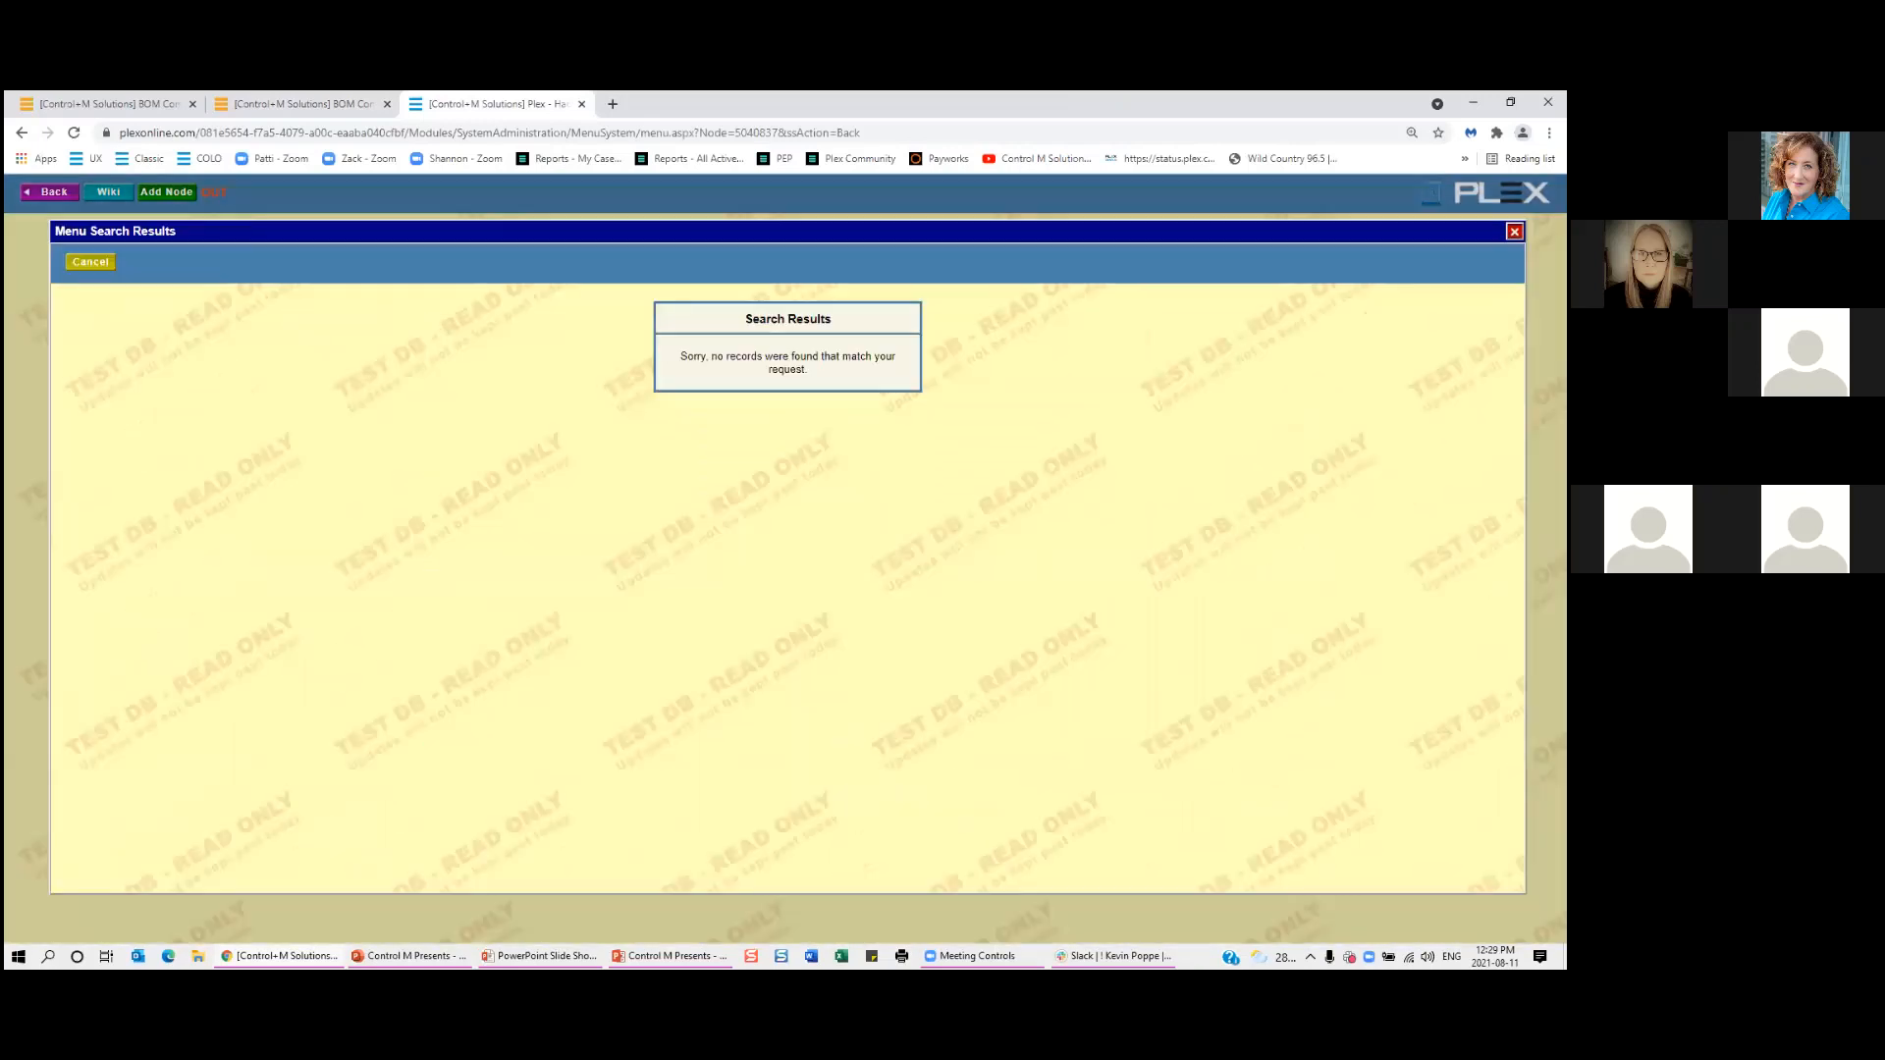
pyautogui.press('Escape')
pyautogui.hotkey('ctrl', 'm')
pyautogui.write('bi')
pyautogui.write('om')
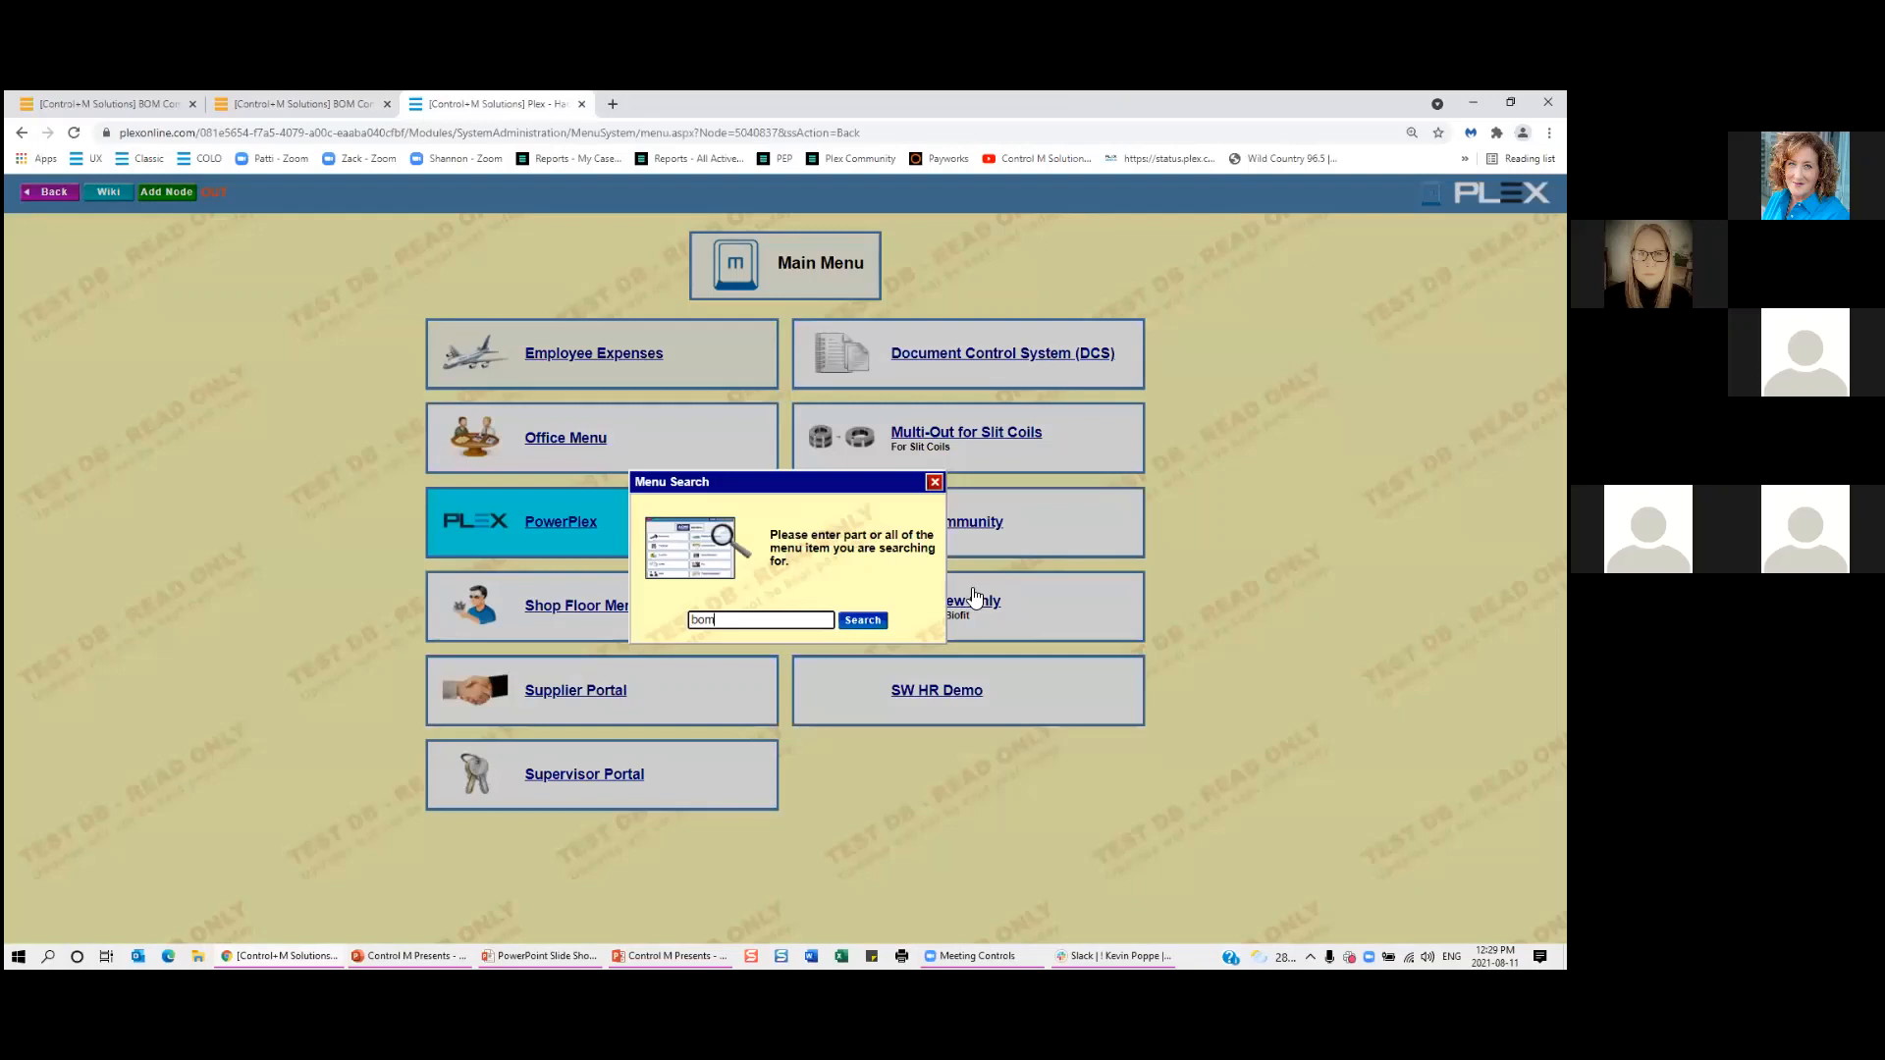
pyautogui.press('Return')
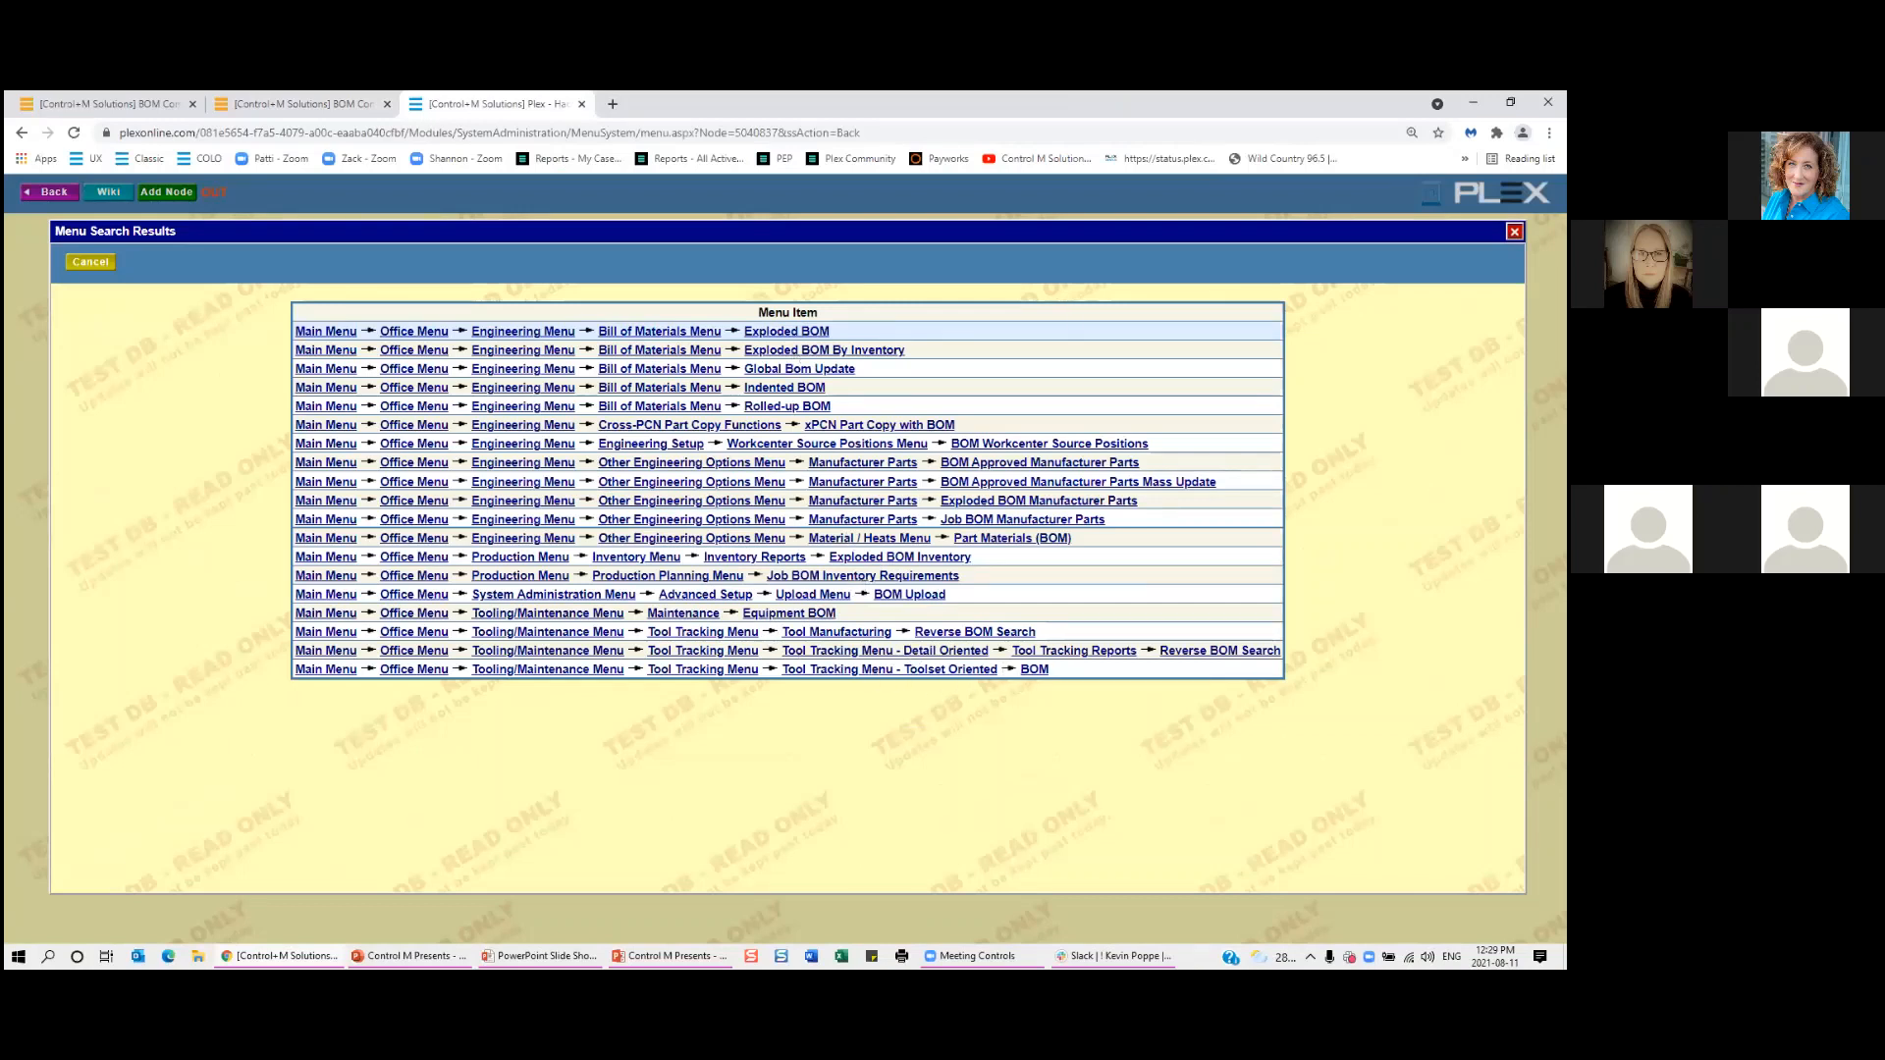
pyautogui.press('Escape')
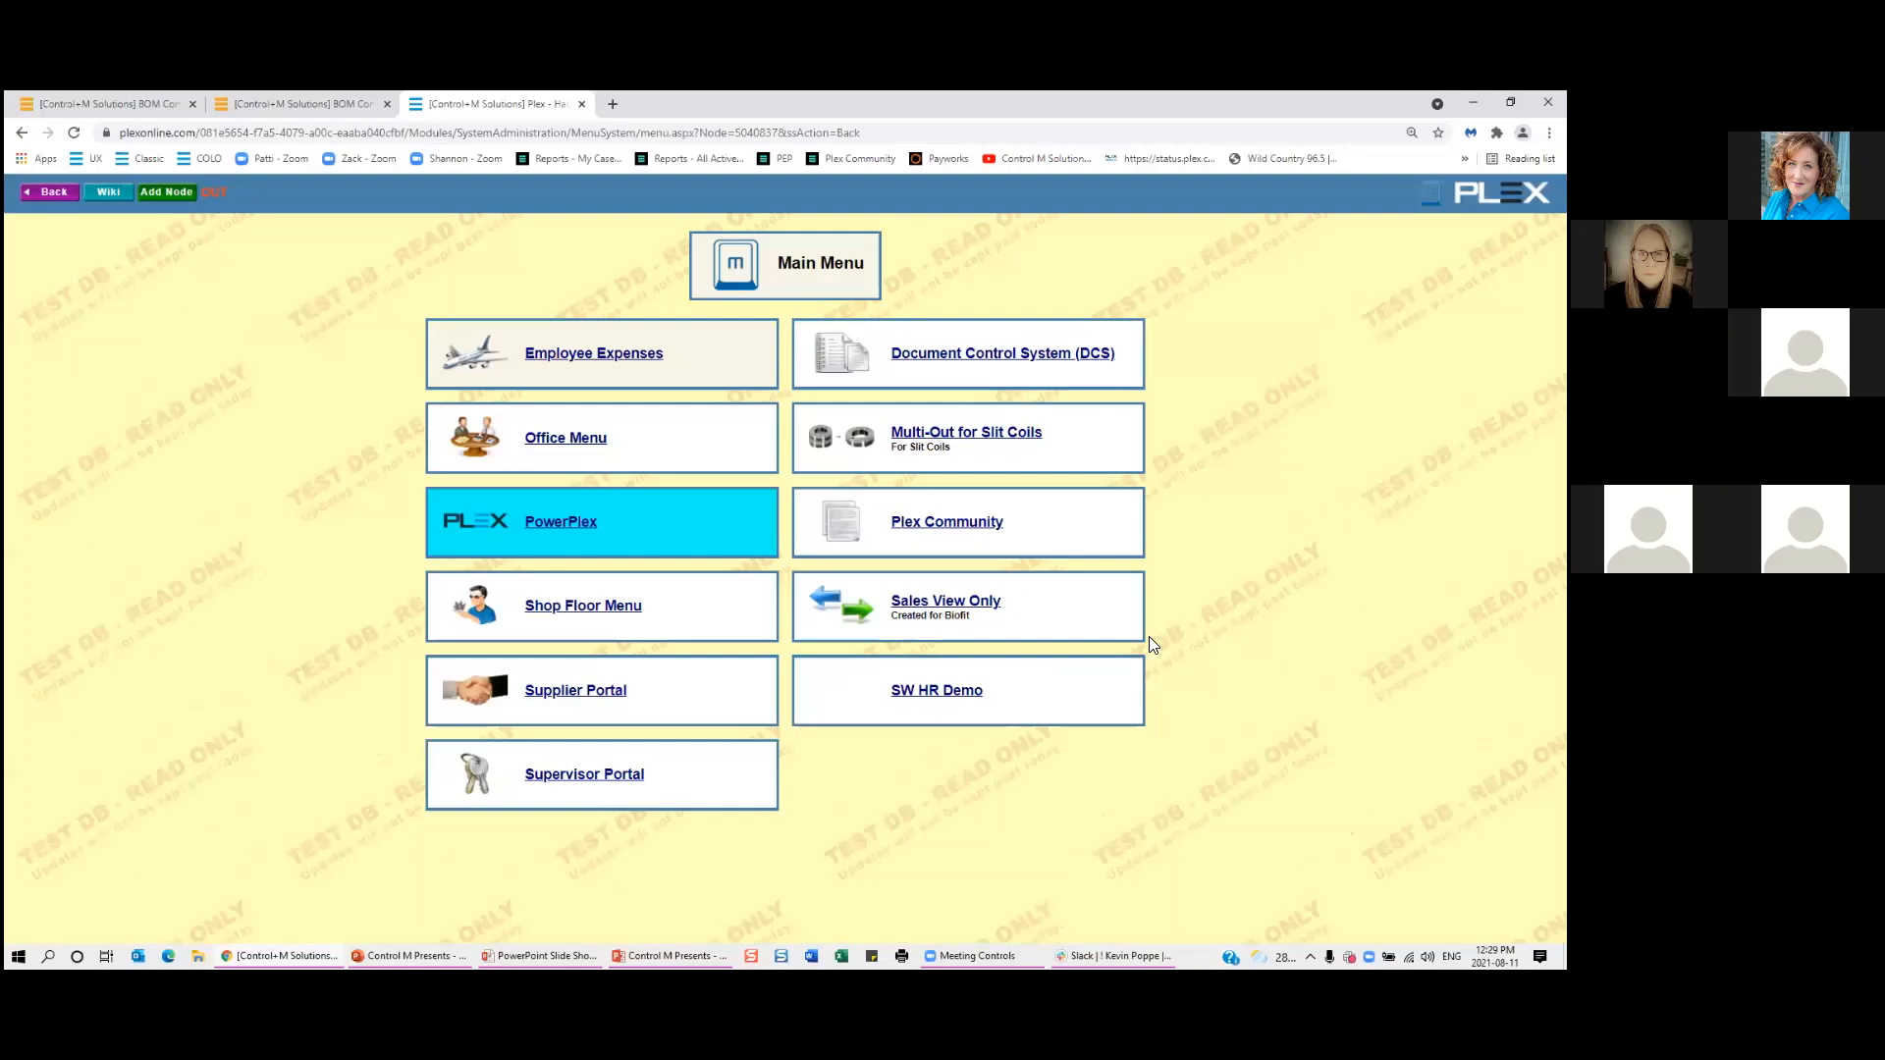
# Find All Reports with the menu search "all rep", open it and filter the list by the VisionPlex report type.
pyautogui.hotkey('ctrl', 'm')
pyautogui.write('all rep')
pyautogui.press('Return')
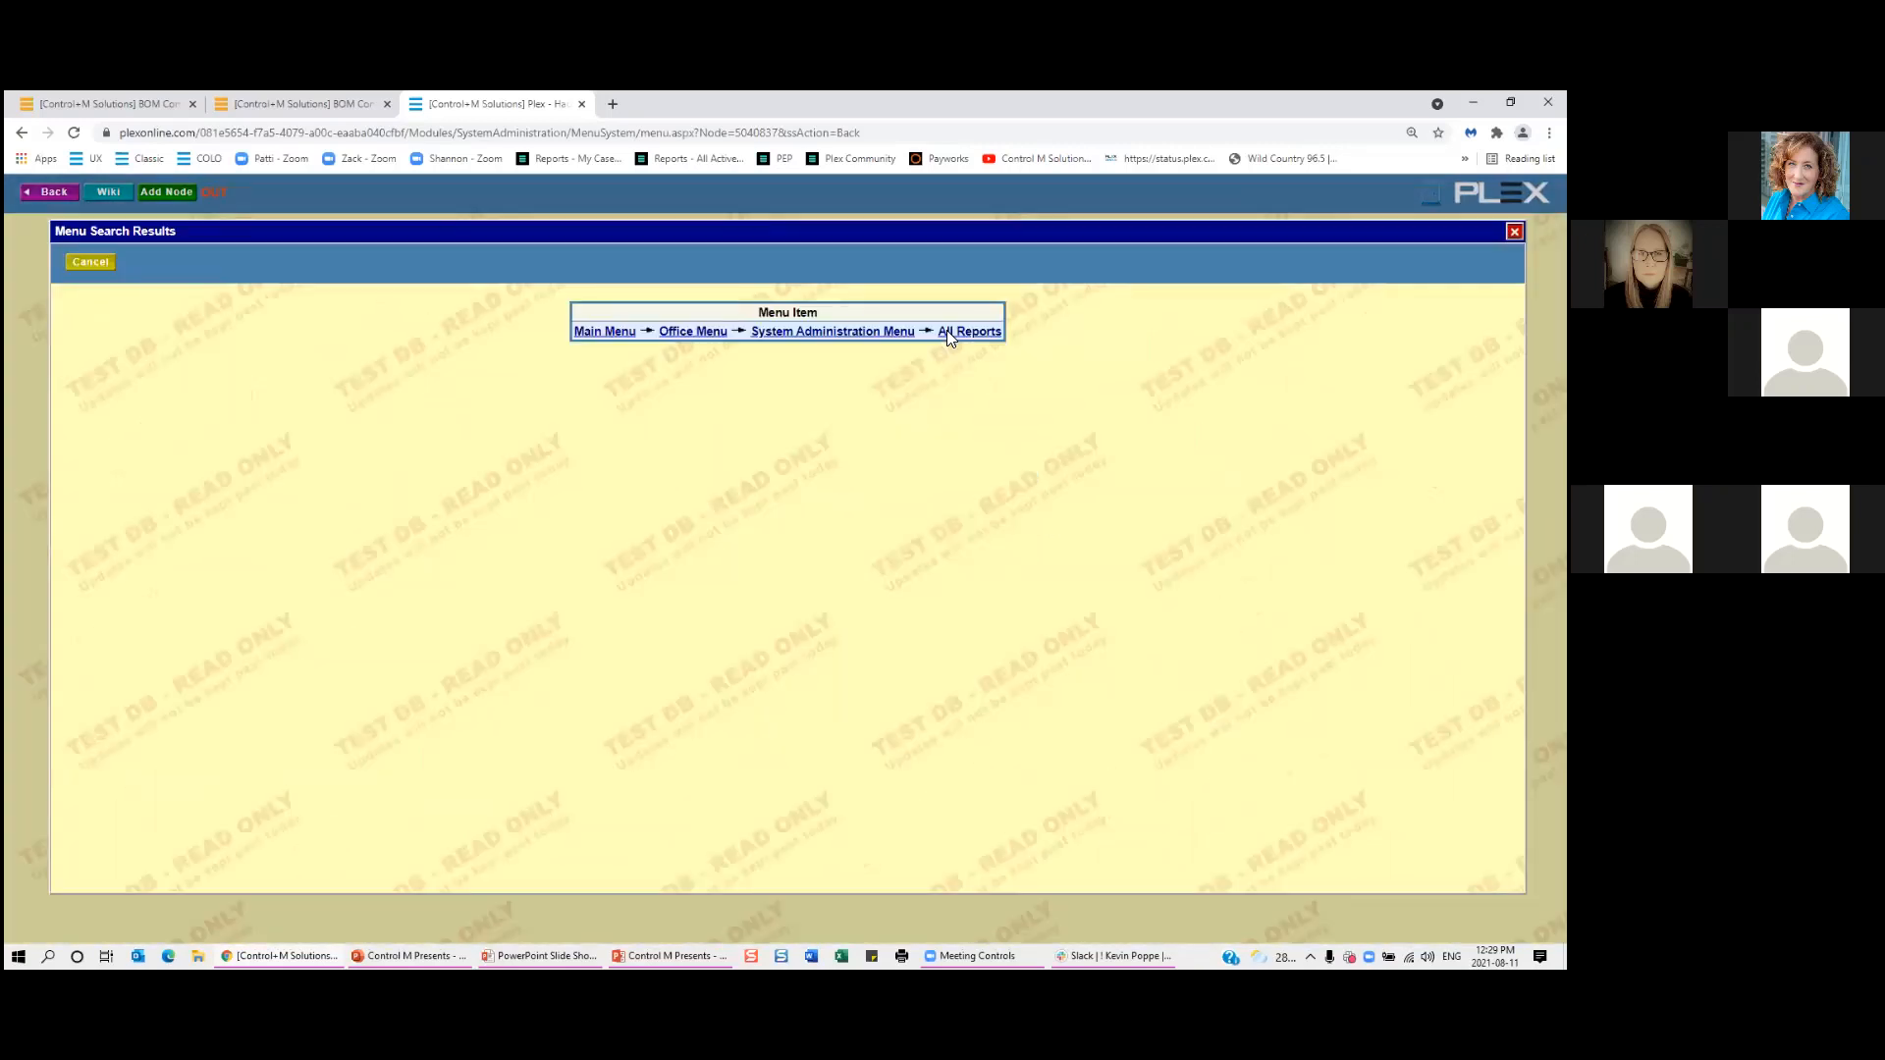
pyautogui.click(948, 331)
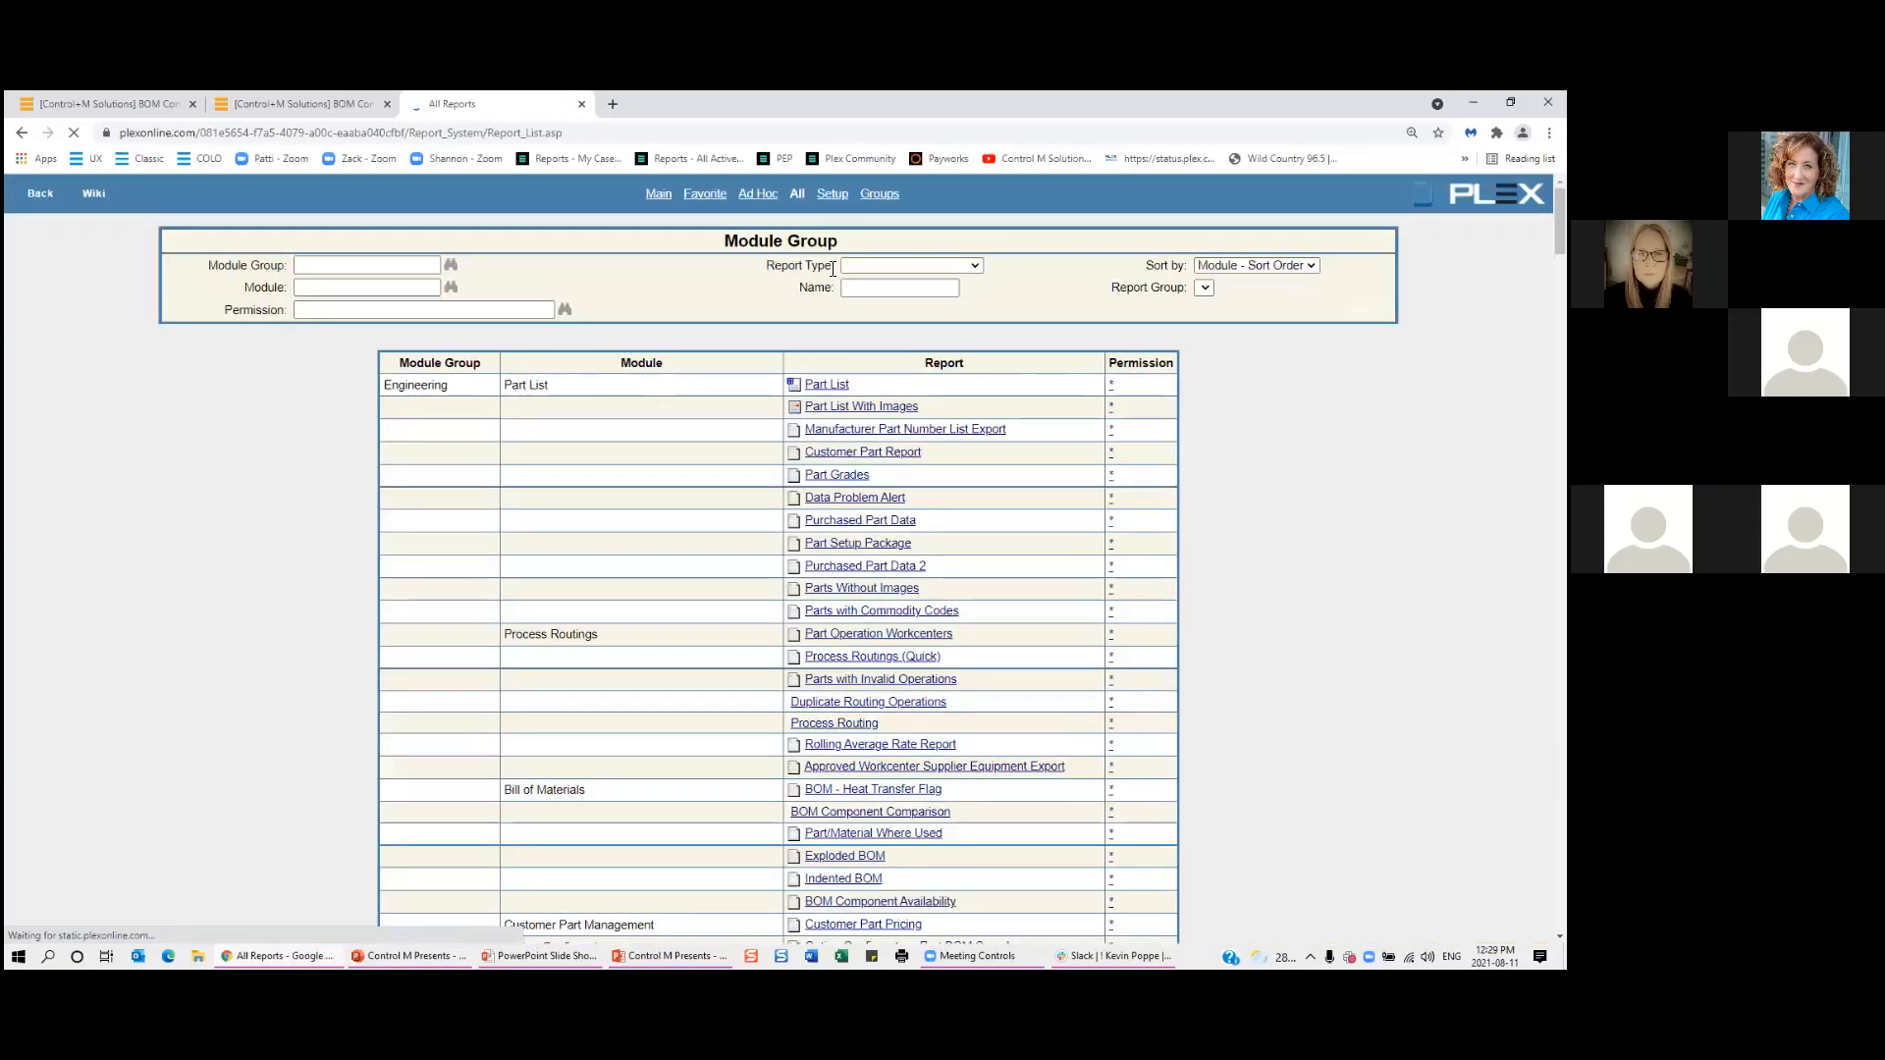
pyautogui.doubleClick(831, 267)
pyautogui.click(911, 265)
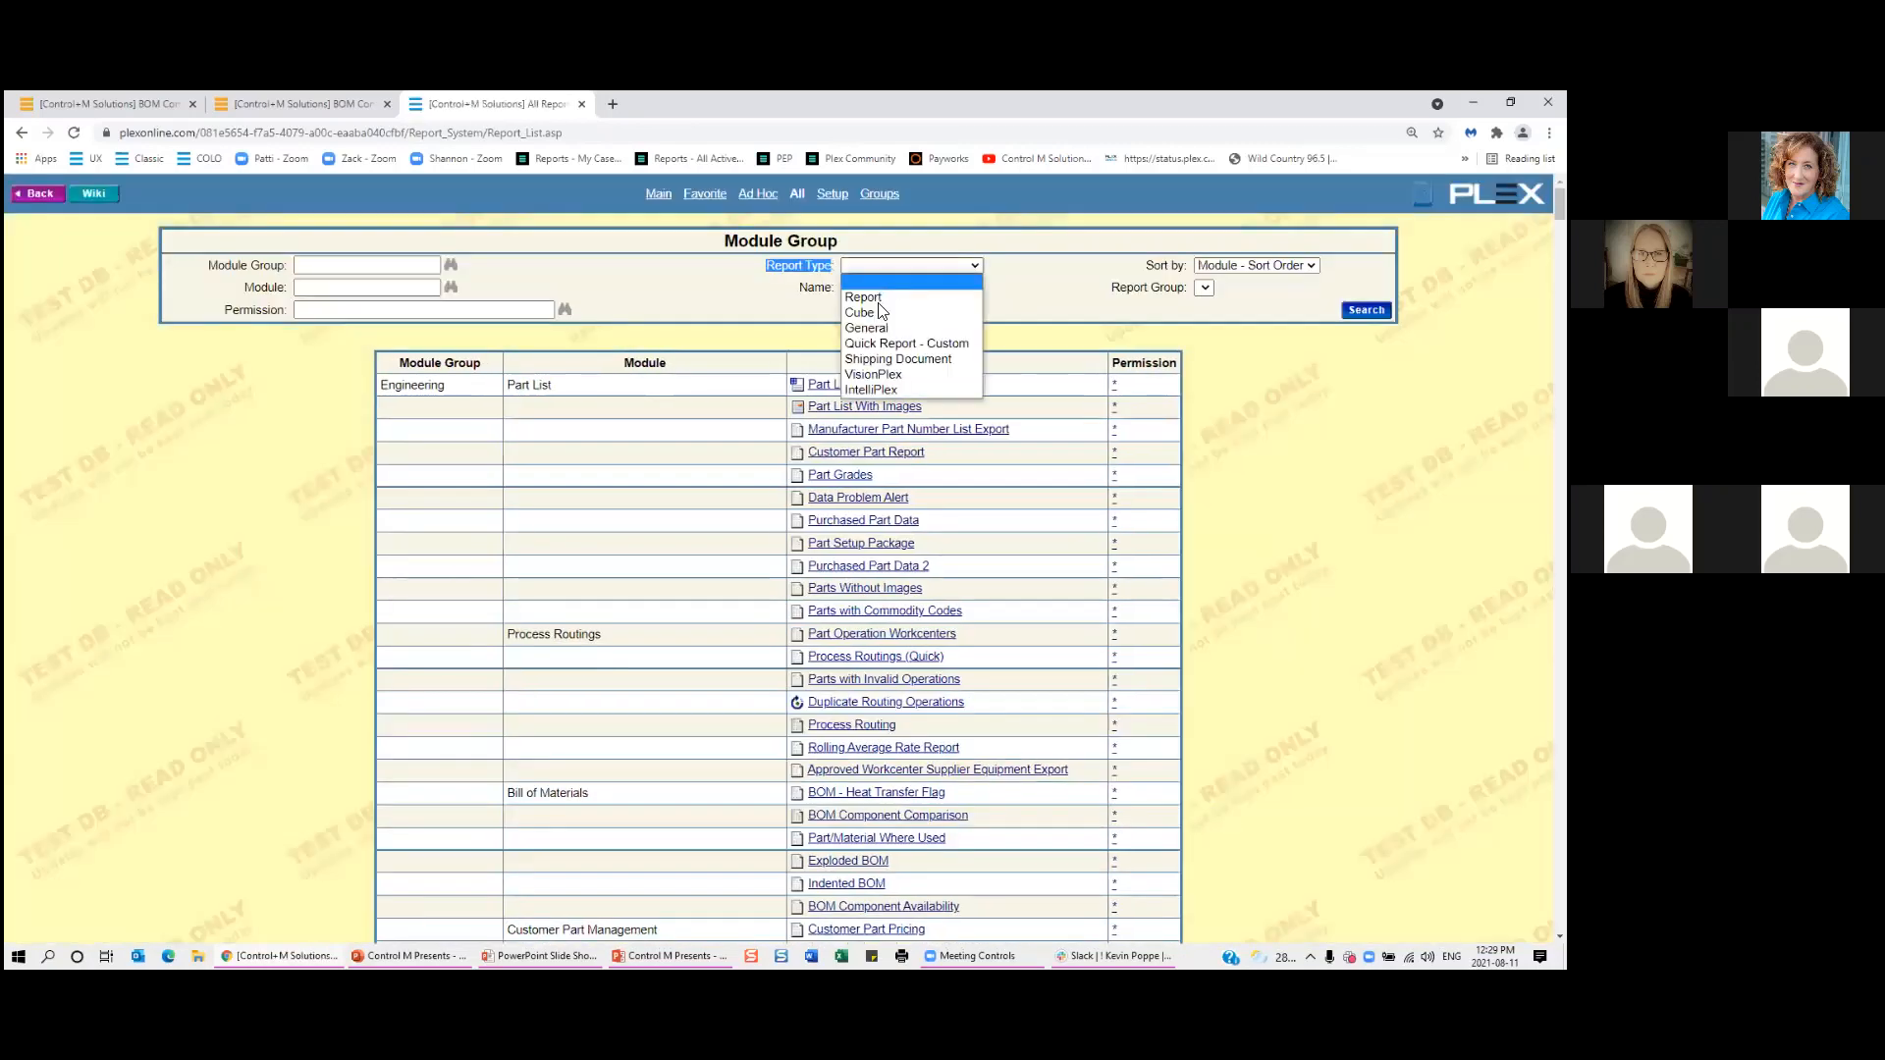
pyautogui.click(866, 375)
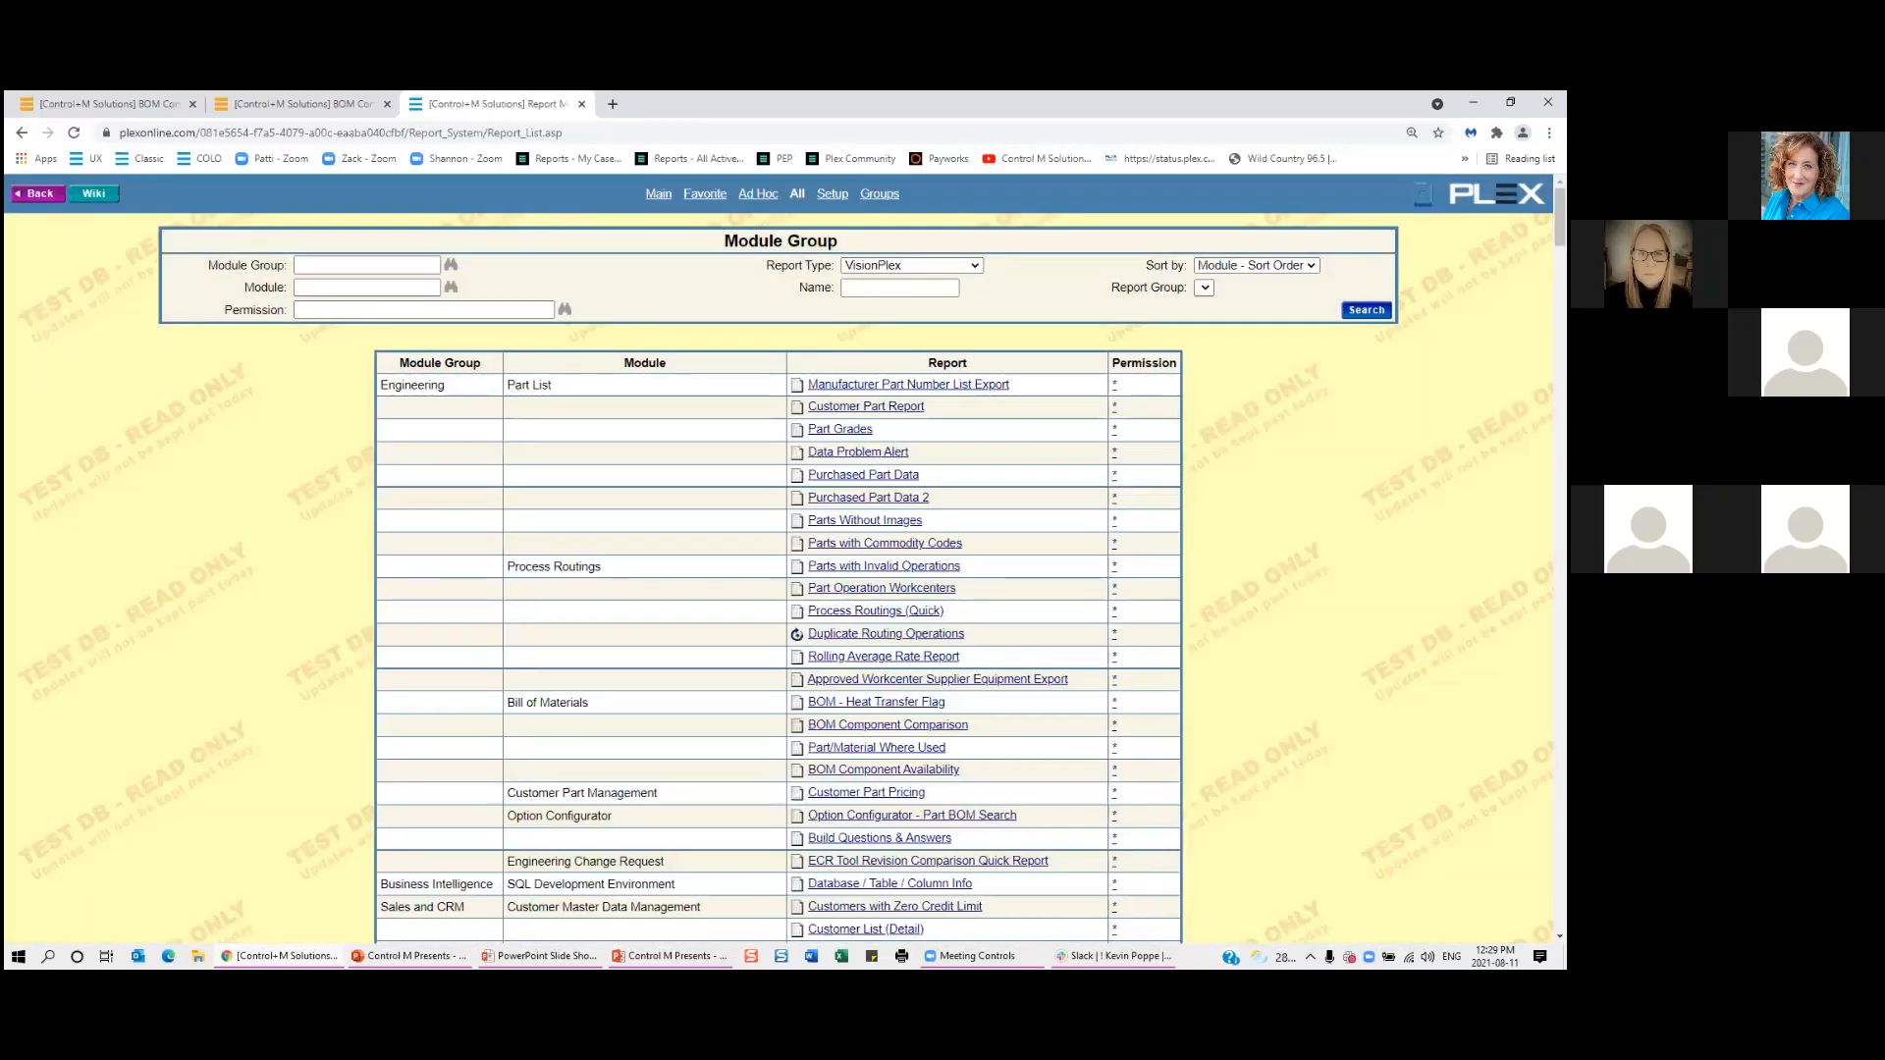
# Open the BOM Component Availability report from the Bill of Materials module in the report list.
pyautogui.scroll(-1, 779, 559)
pyautogui.scroll(-1, 778, 560)
pyautogui.scroll(-1, 1217, 447)
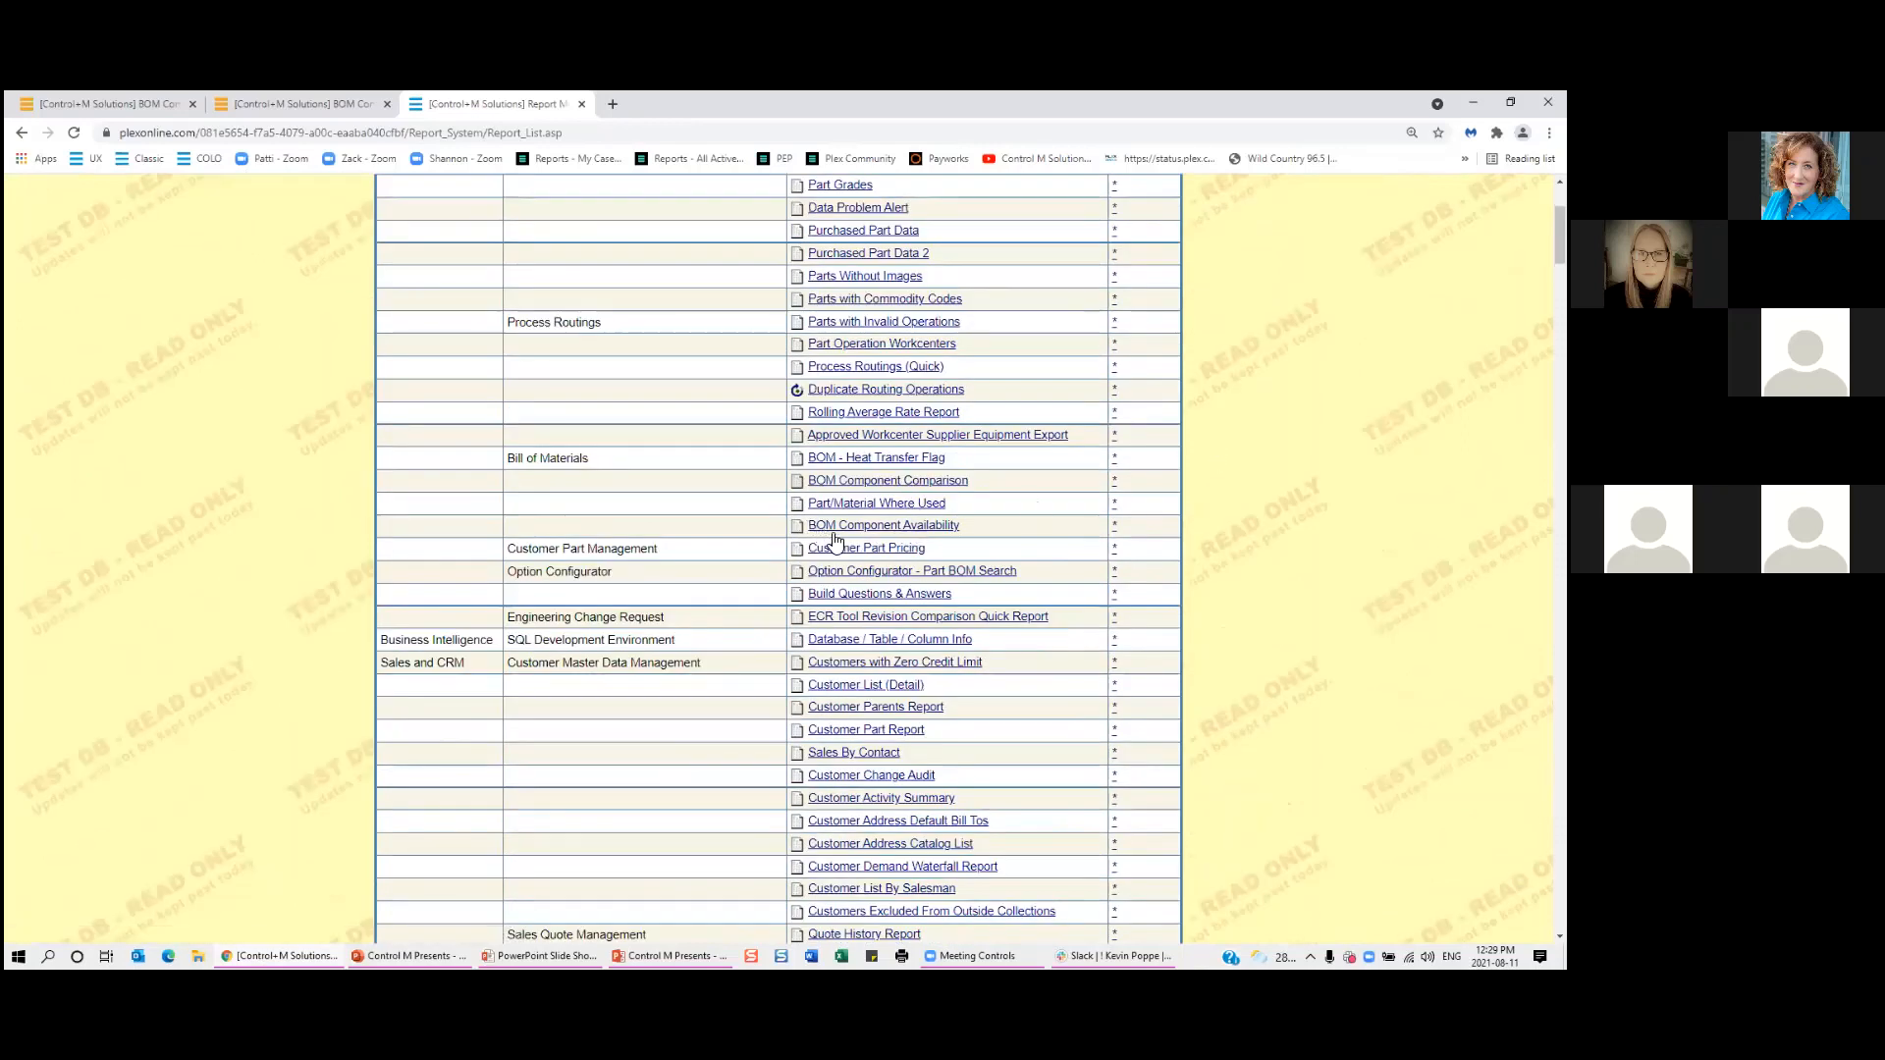
pyautogui.click(887, 533)
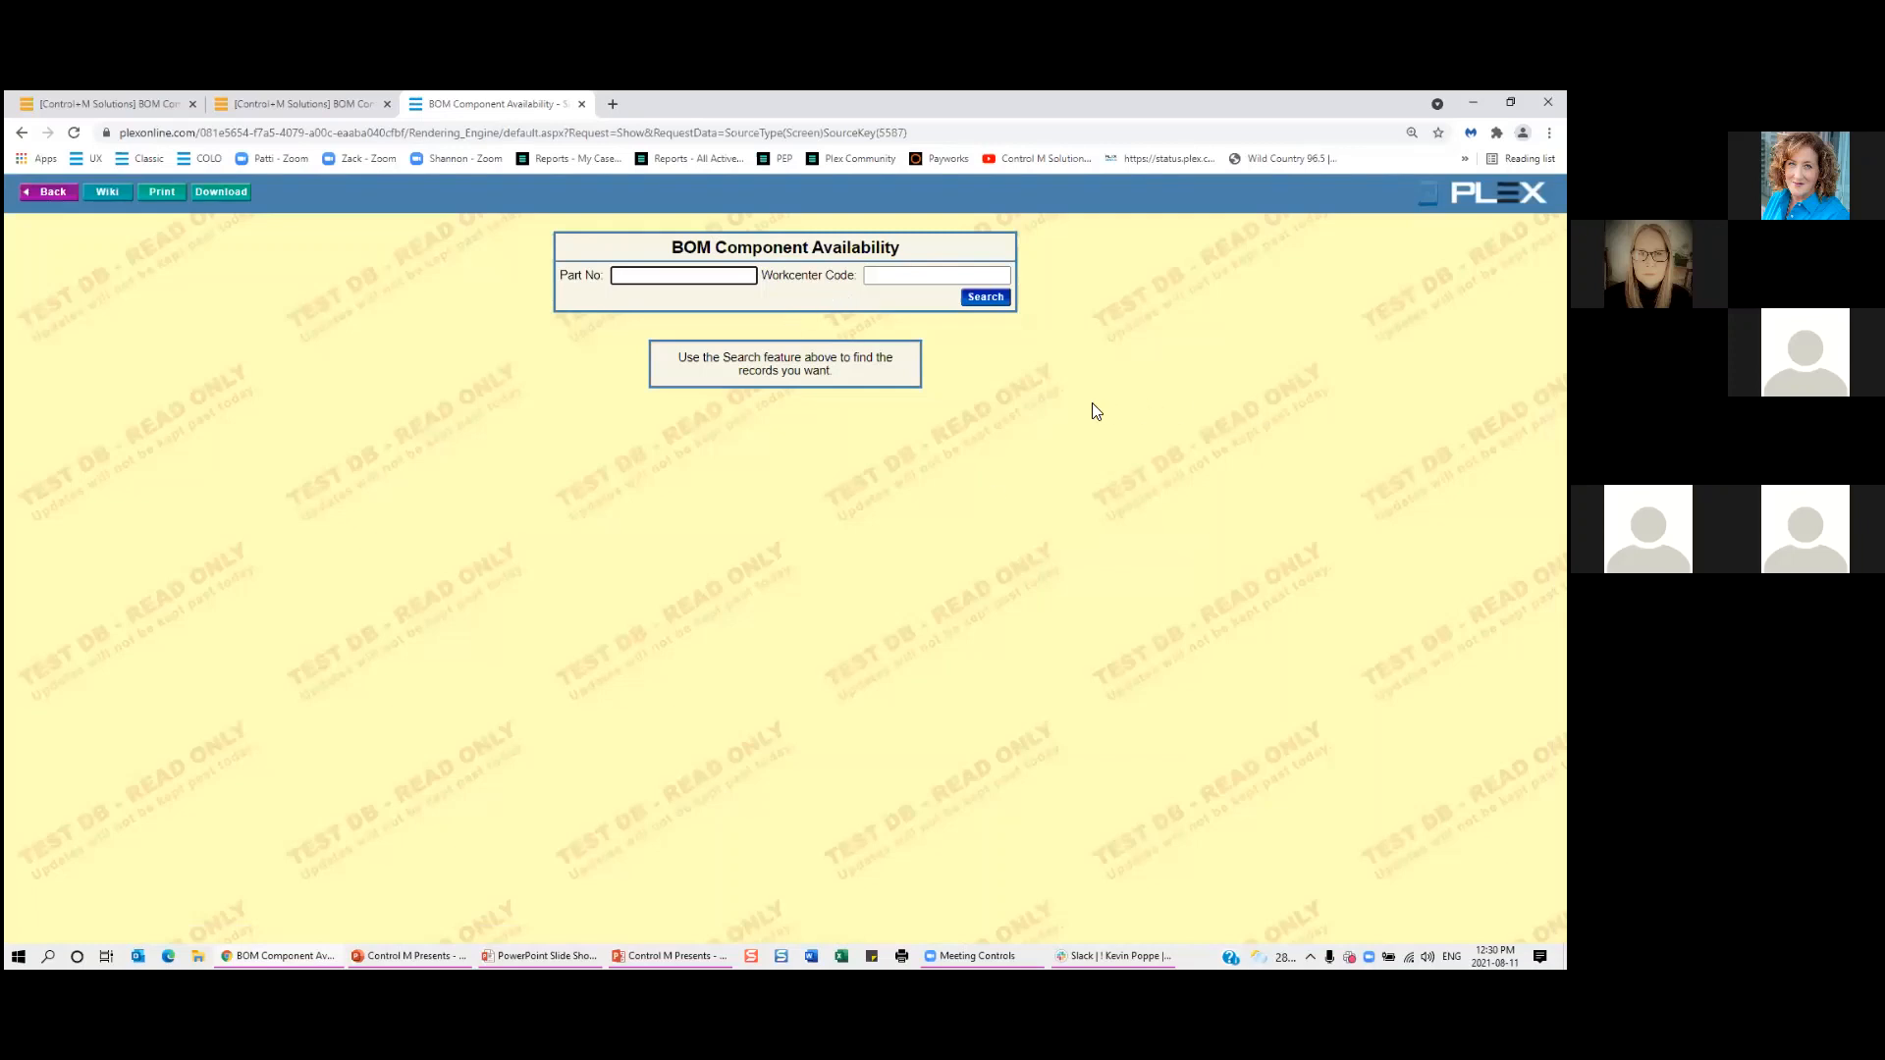
# Duplicate the report's browser tab and go to the Purchasing Menu within the Office Menu in the copy.
pyautogui.rightClick(512, 104)
pyautogui.click(566, 228)
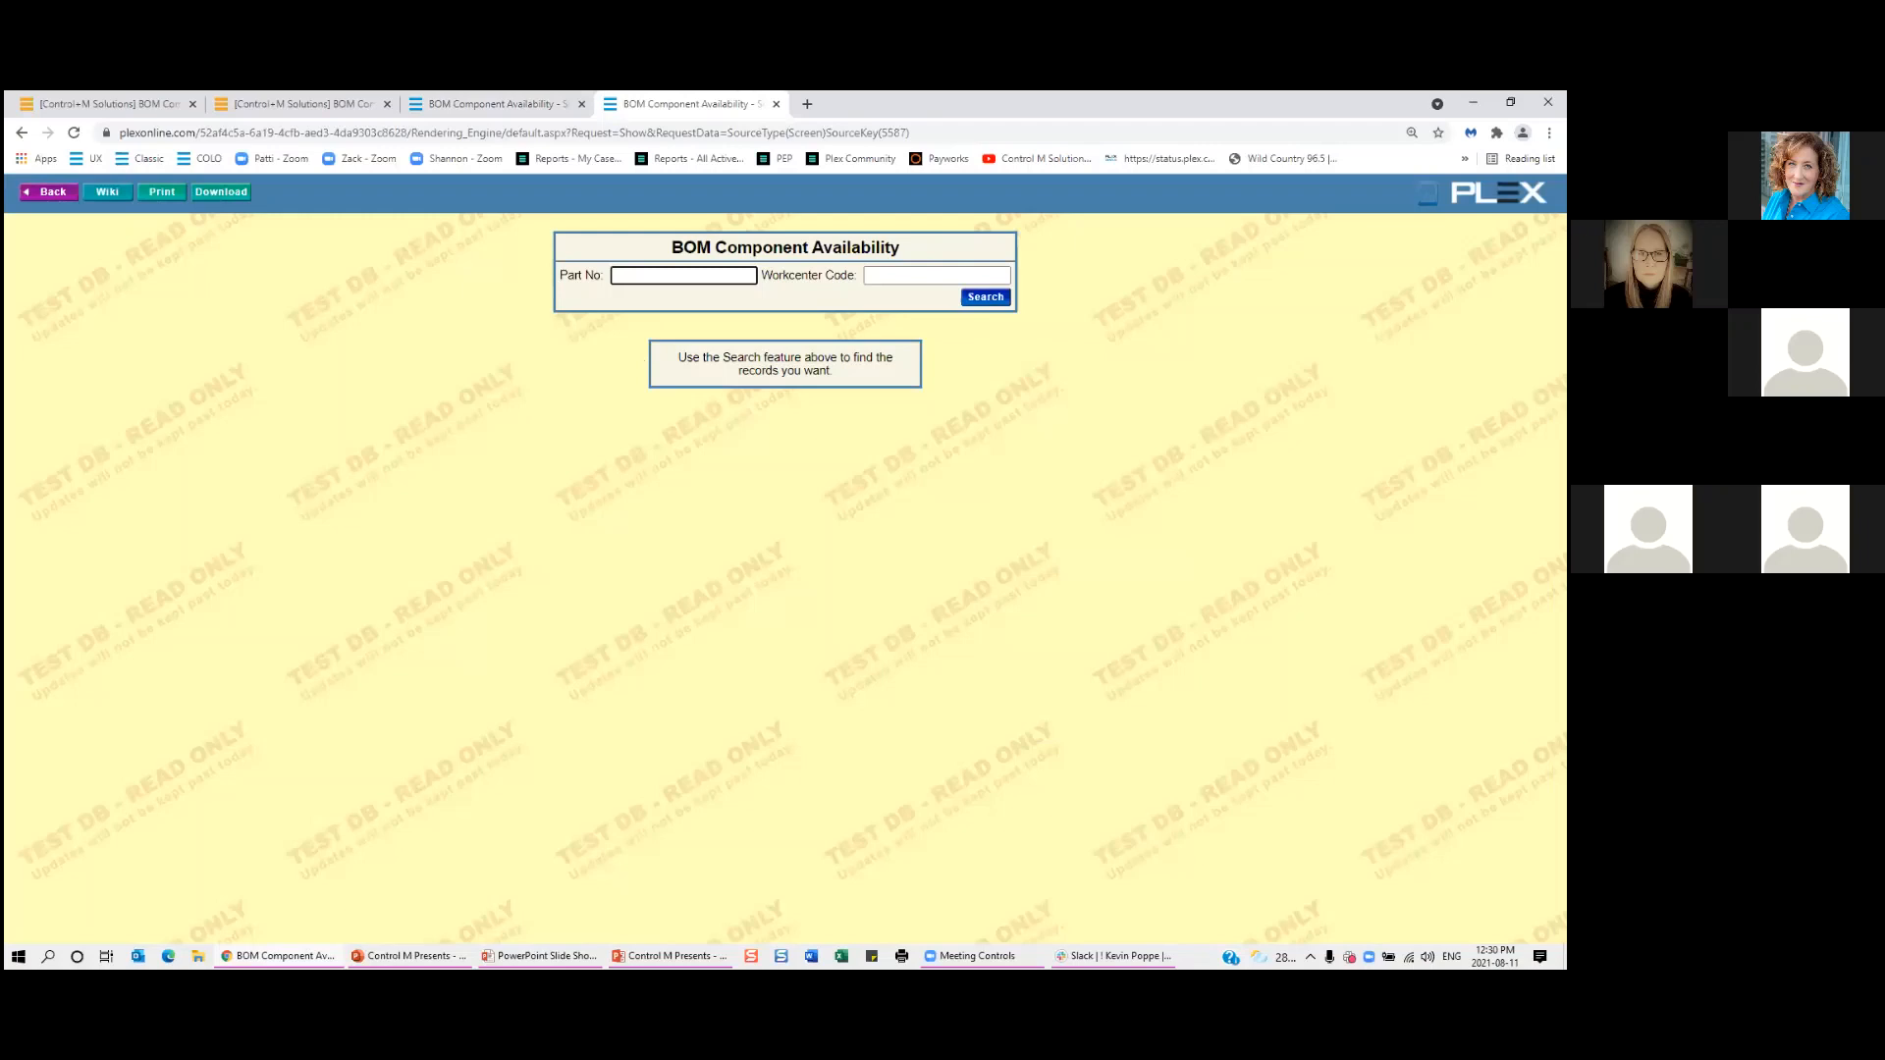
pyautogui.click(1499, 193)
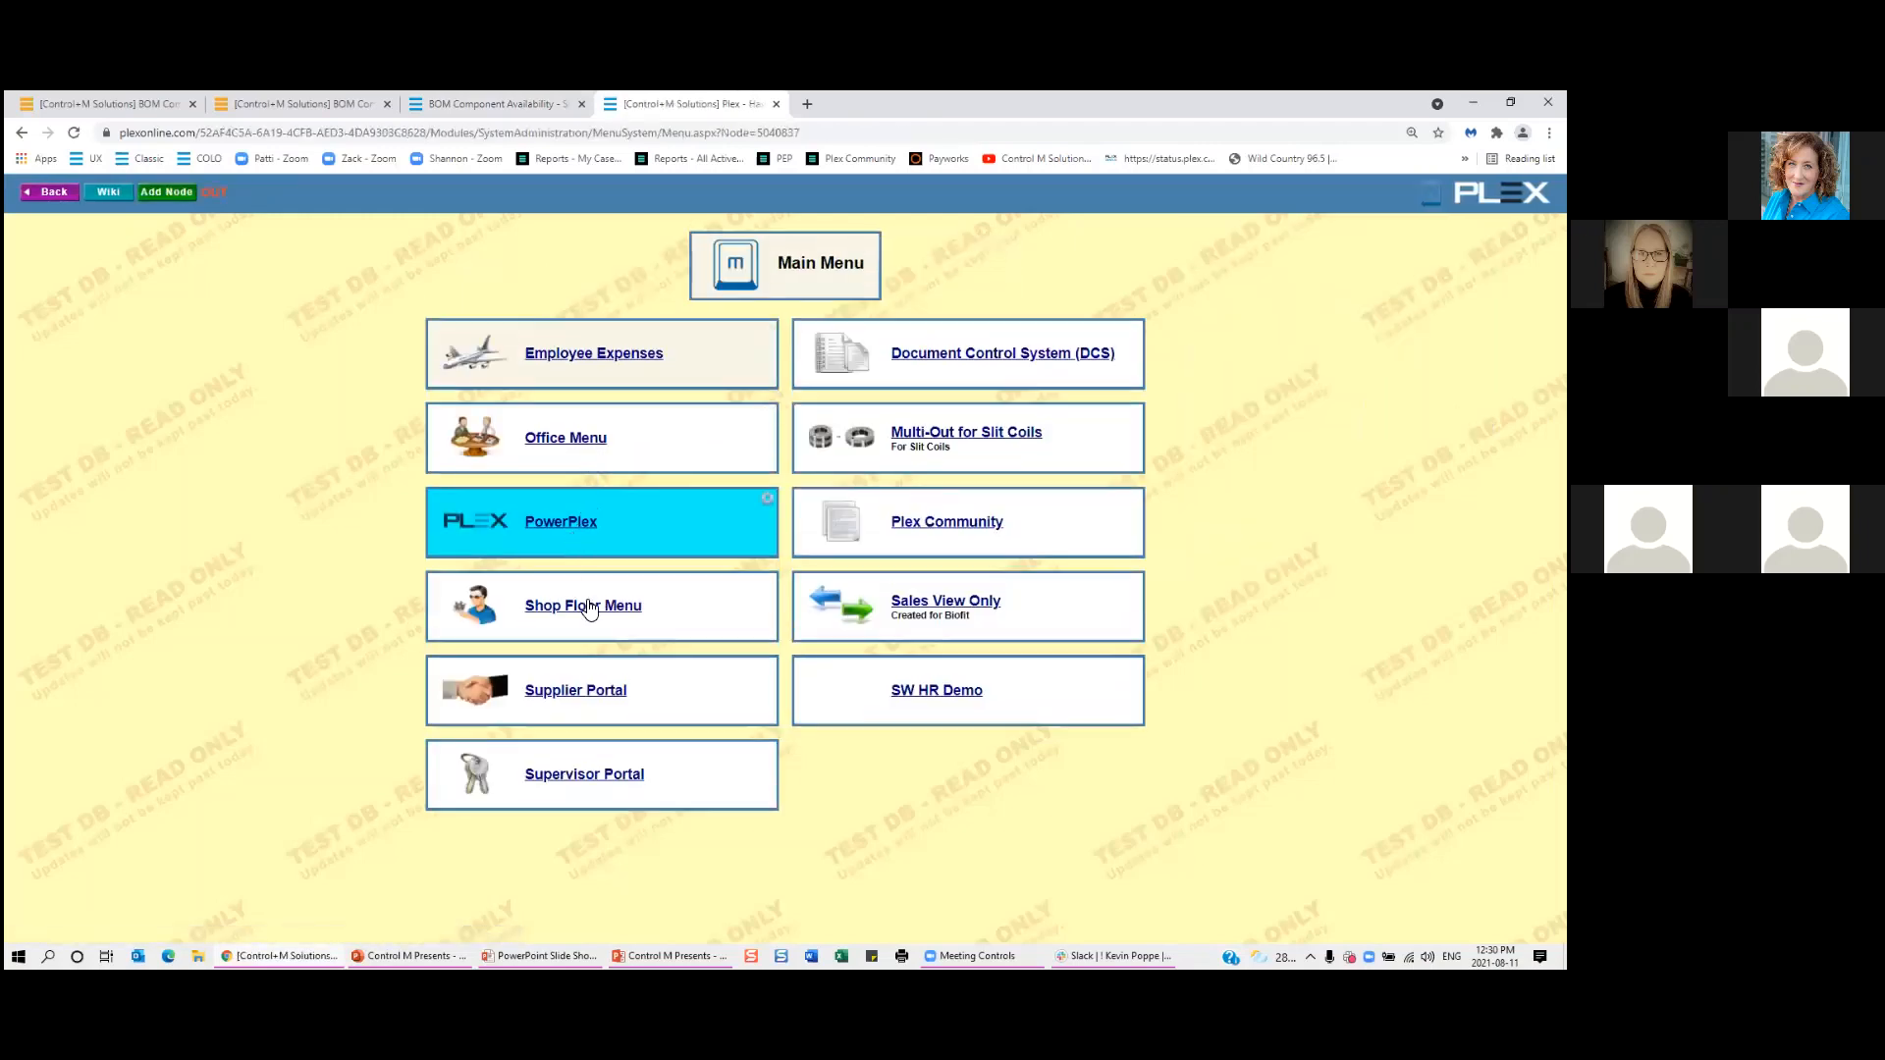
pyautogui.click(597, 448)
pyautogui.click(623, 616)
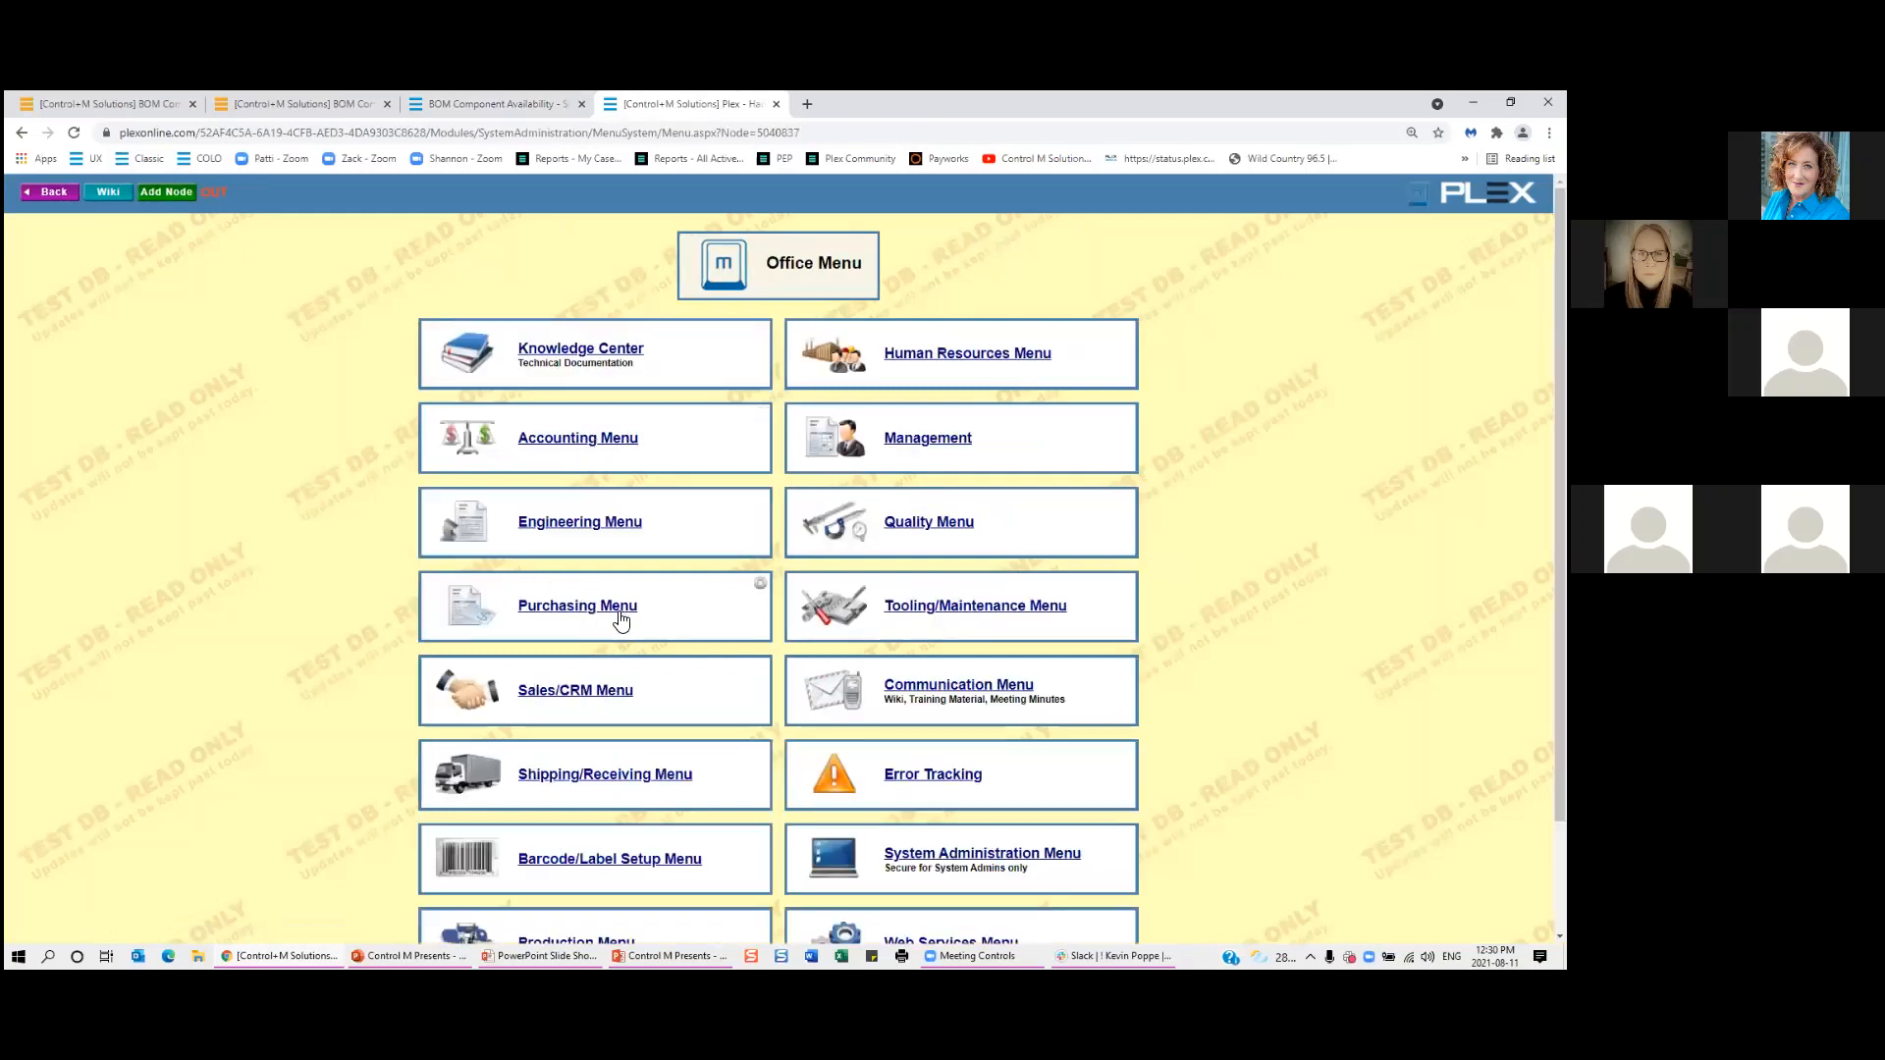
# Start a new Purchasing Menu node with the VisionPlex Screen action, linked to the BOM Component Availability screen.
pyautogui.click(175, 192)
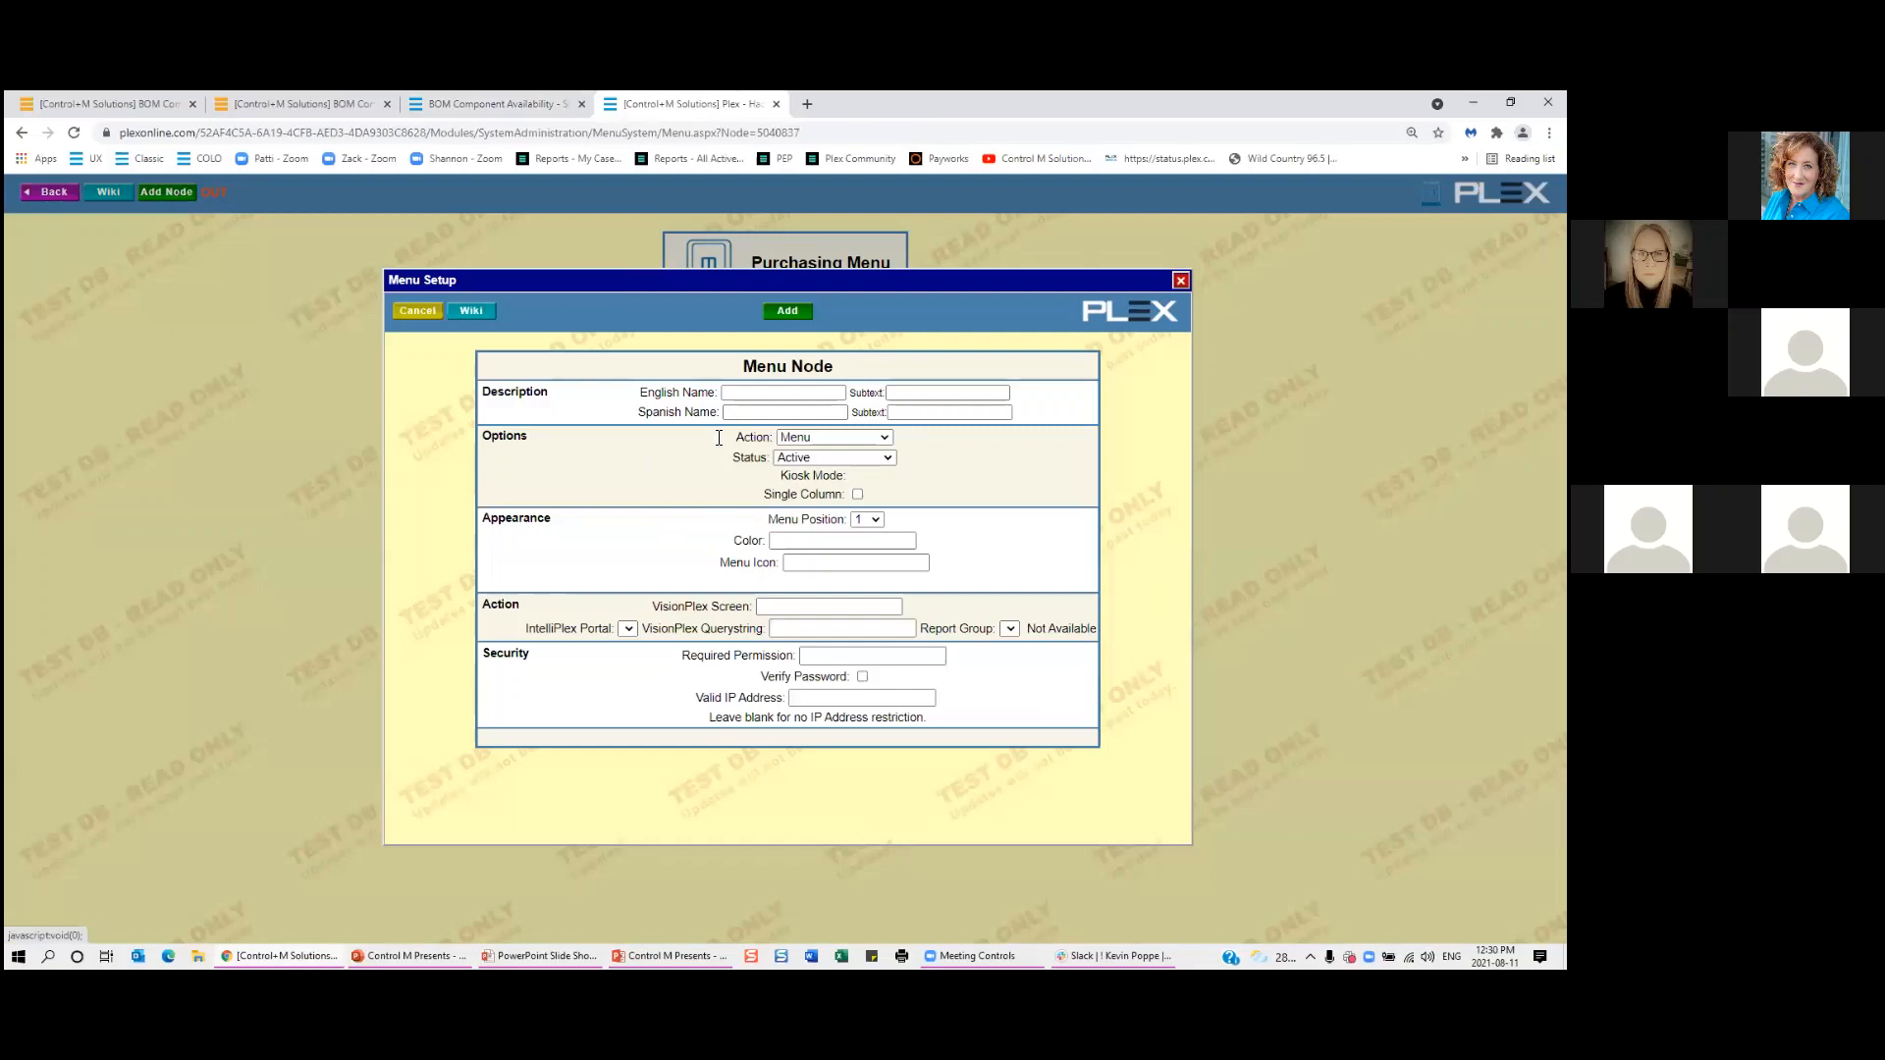
pyautogui.moveTo(712, 438); pyautogui.dragTo(792, 451)
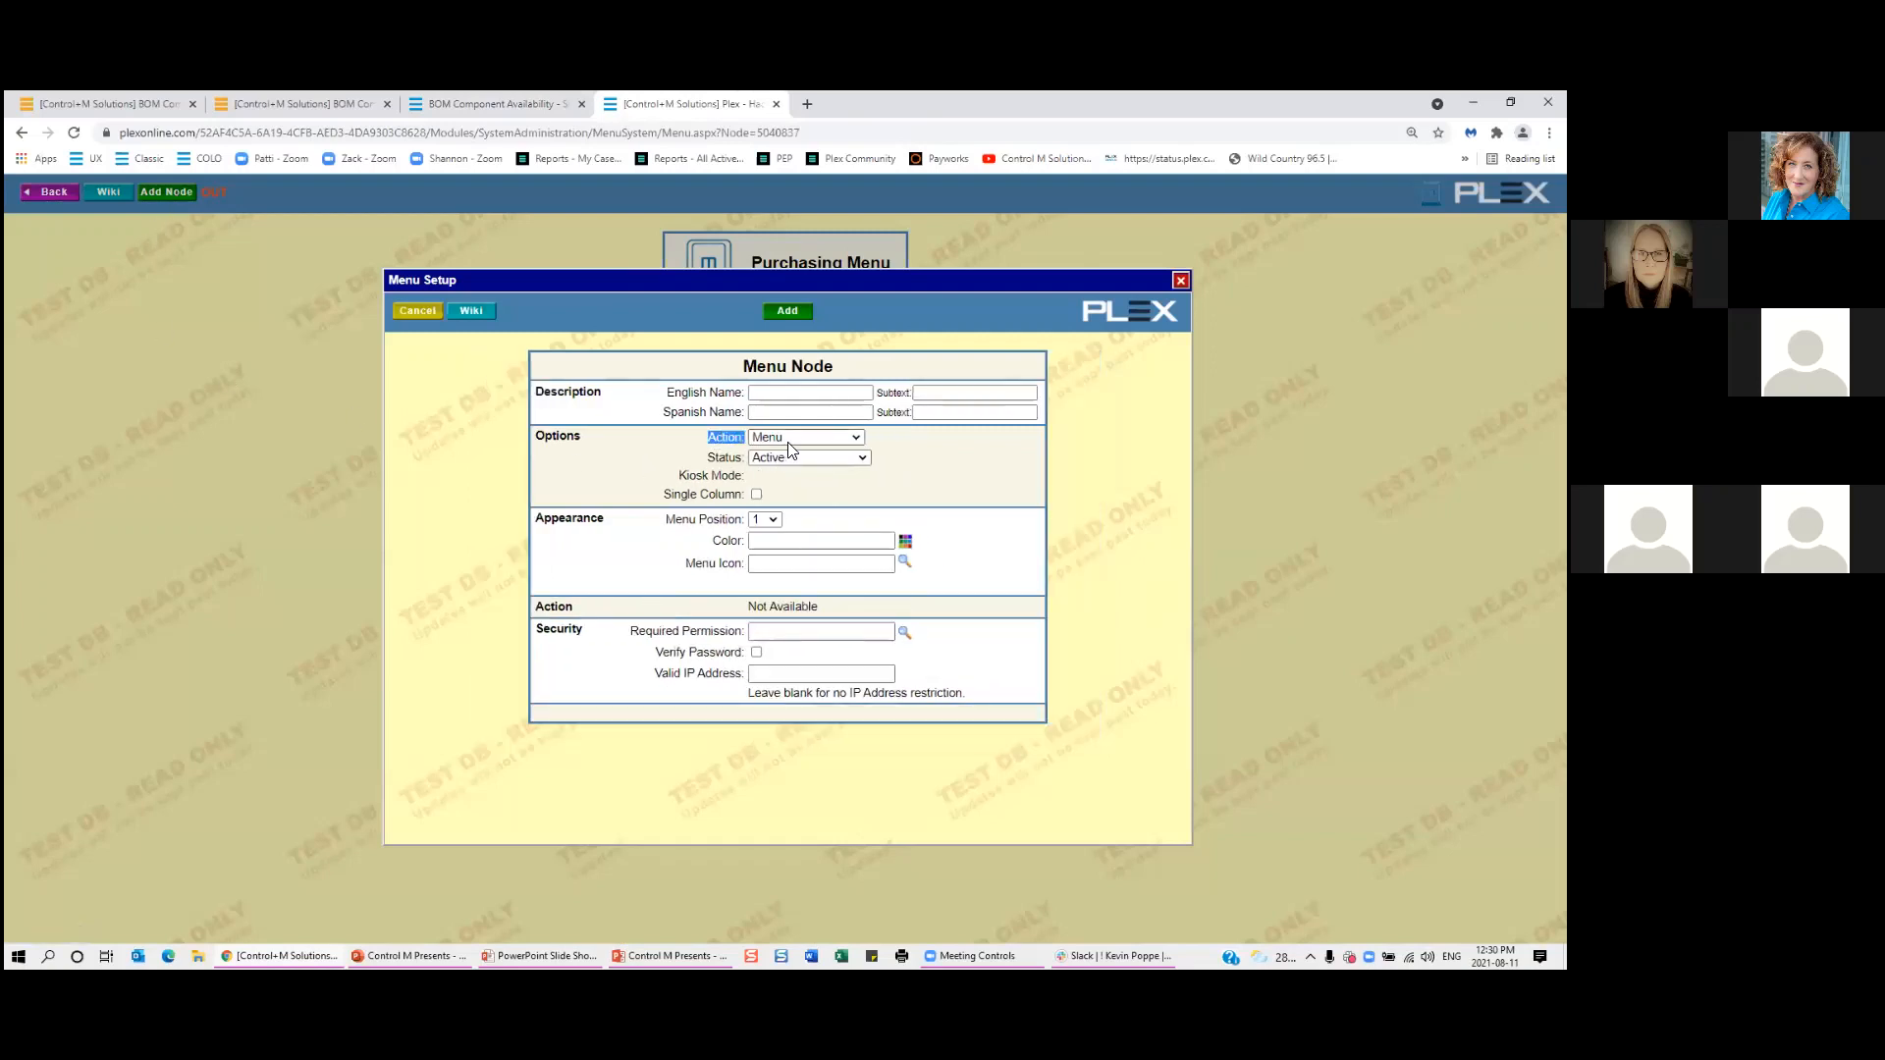
pyautogui.click(789, 440)
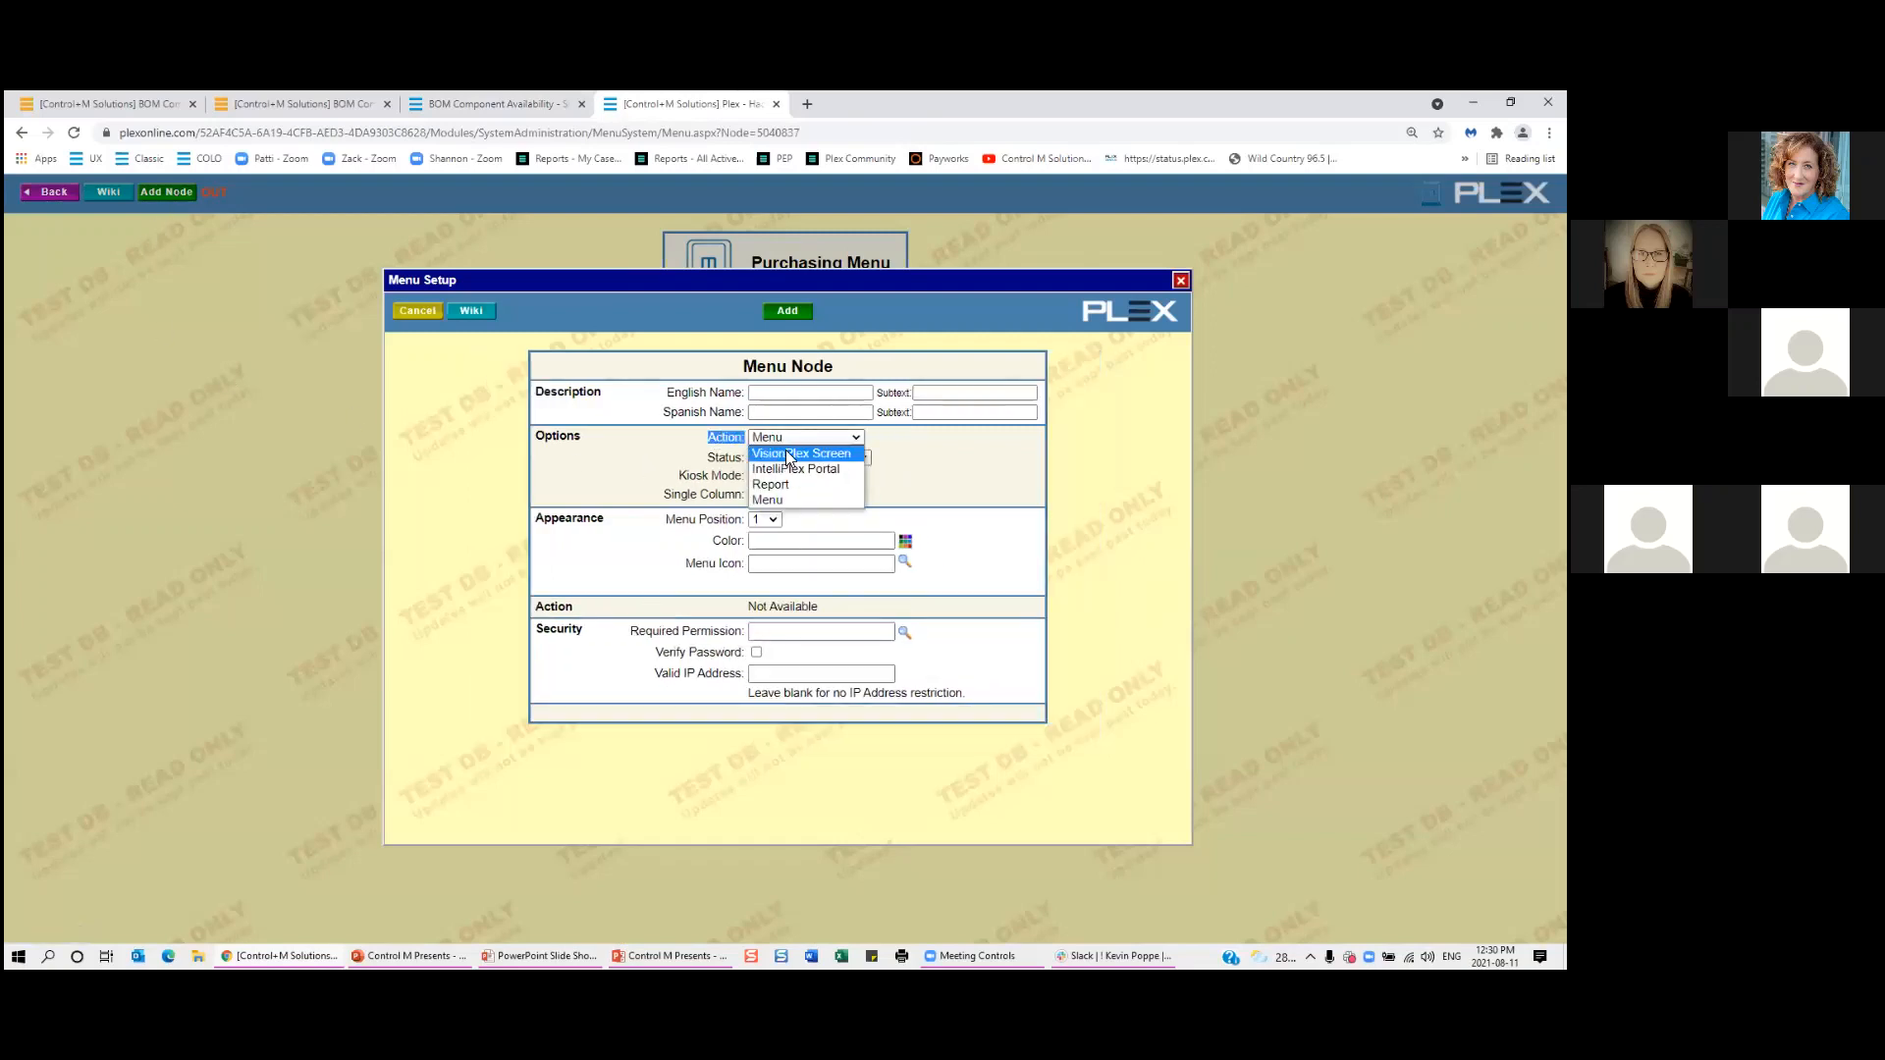
pyautogui.click(786, 453)
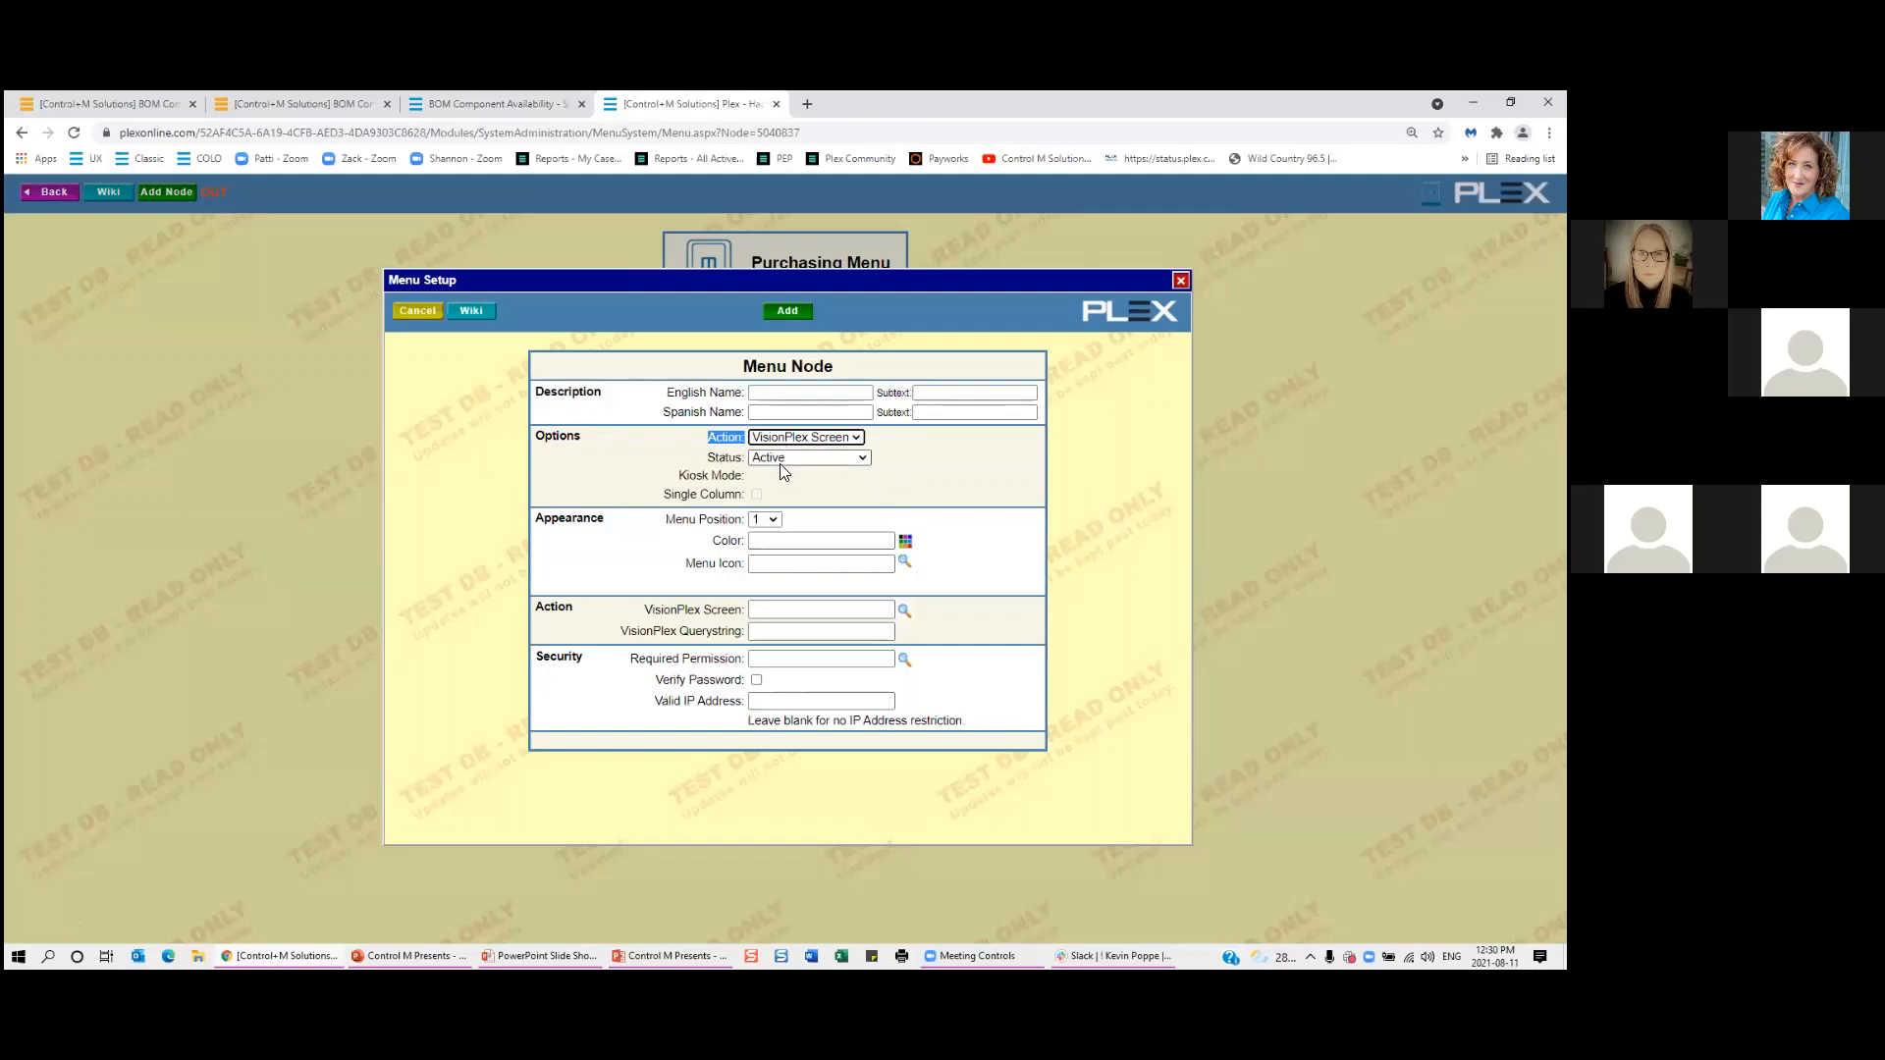
pyautogui.click(774, 609)
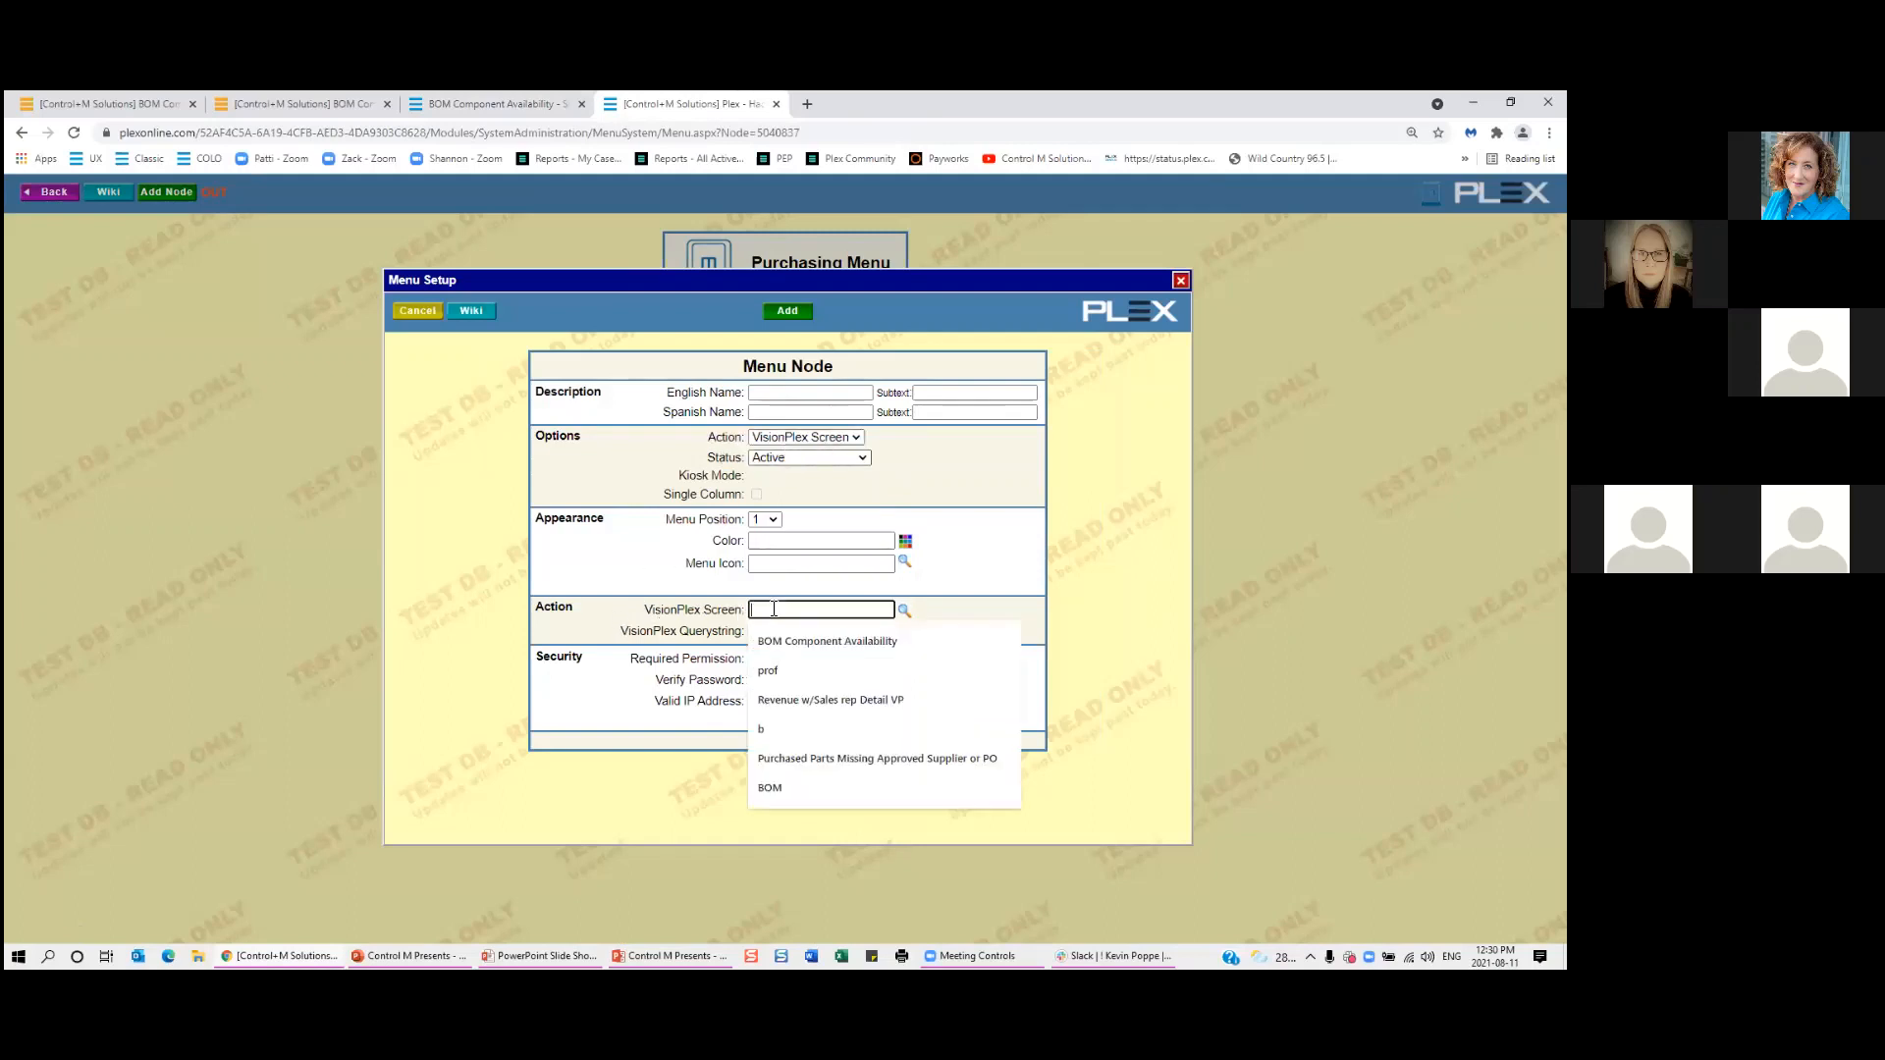
pyautogui.write('bom')
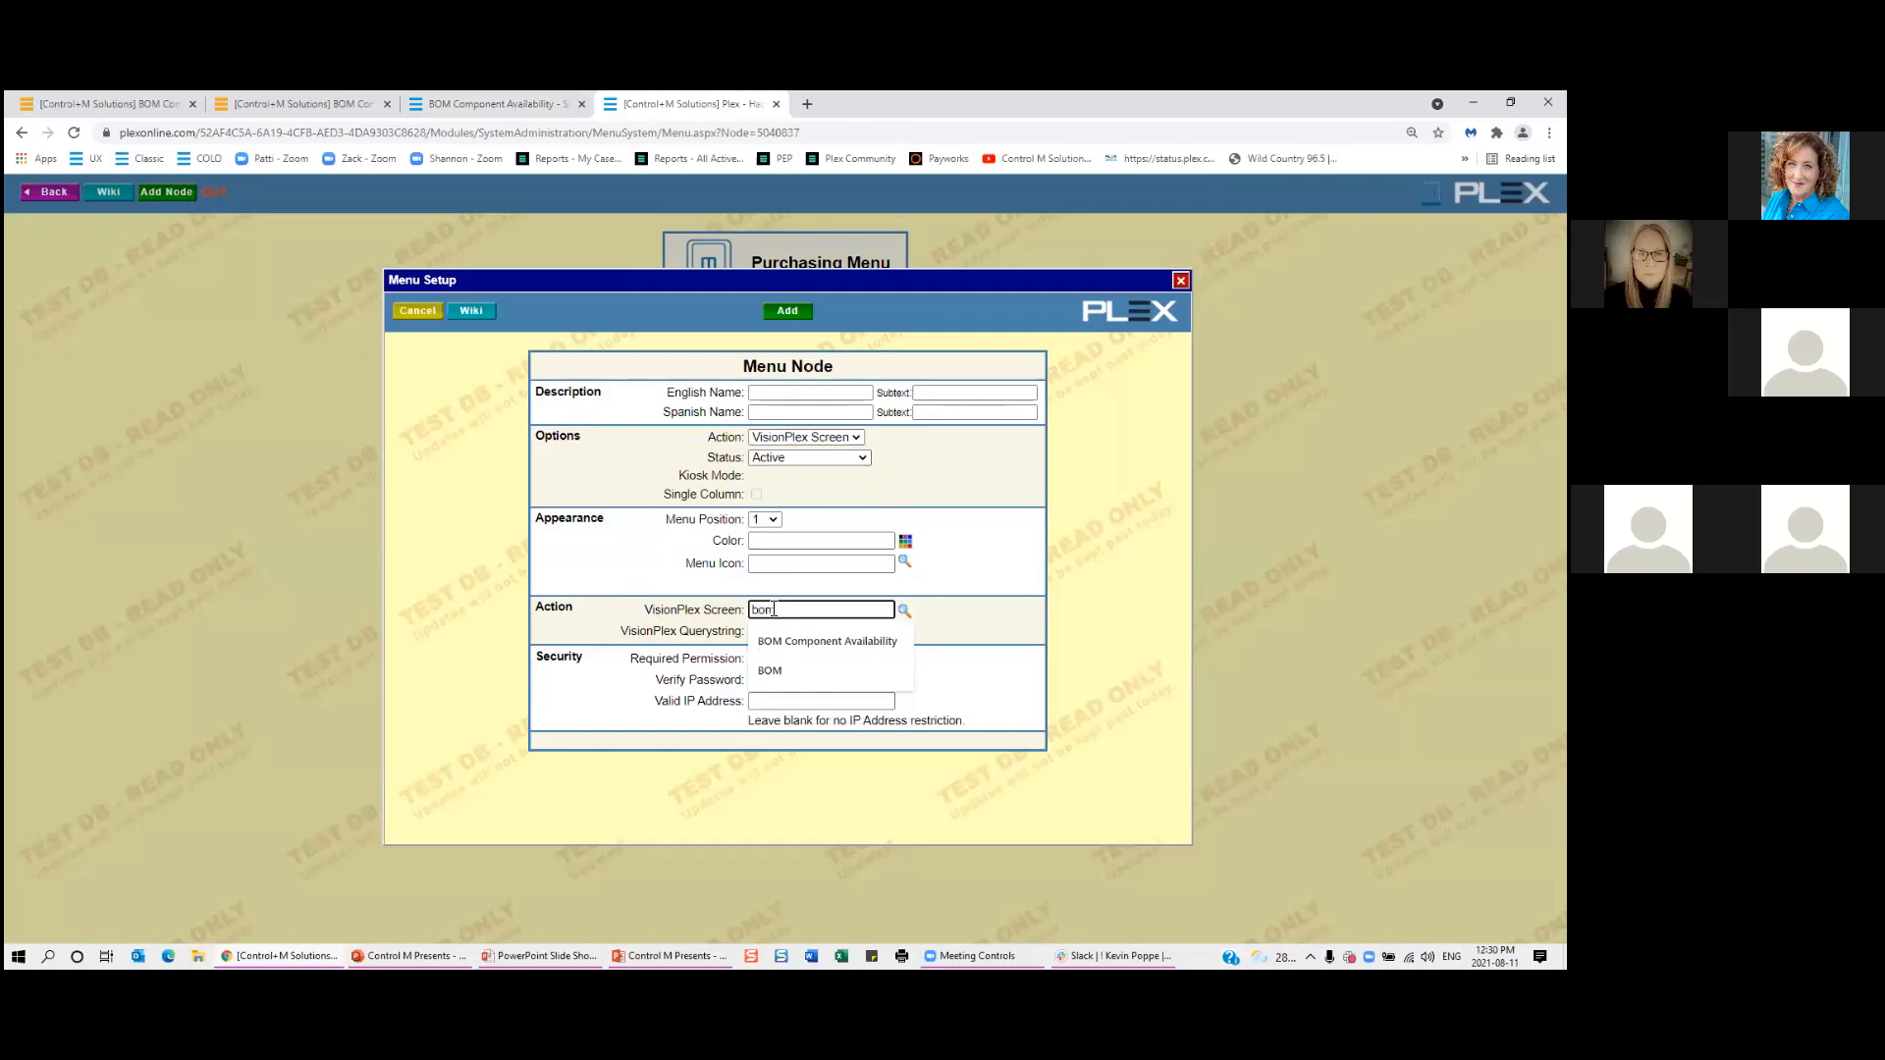
pyautogui.click(904, 612)
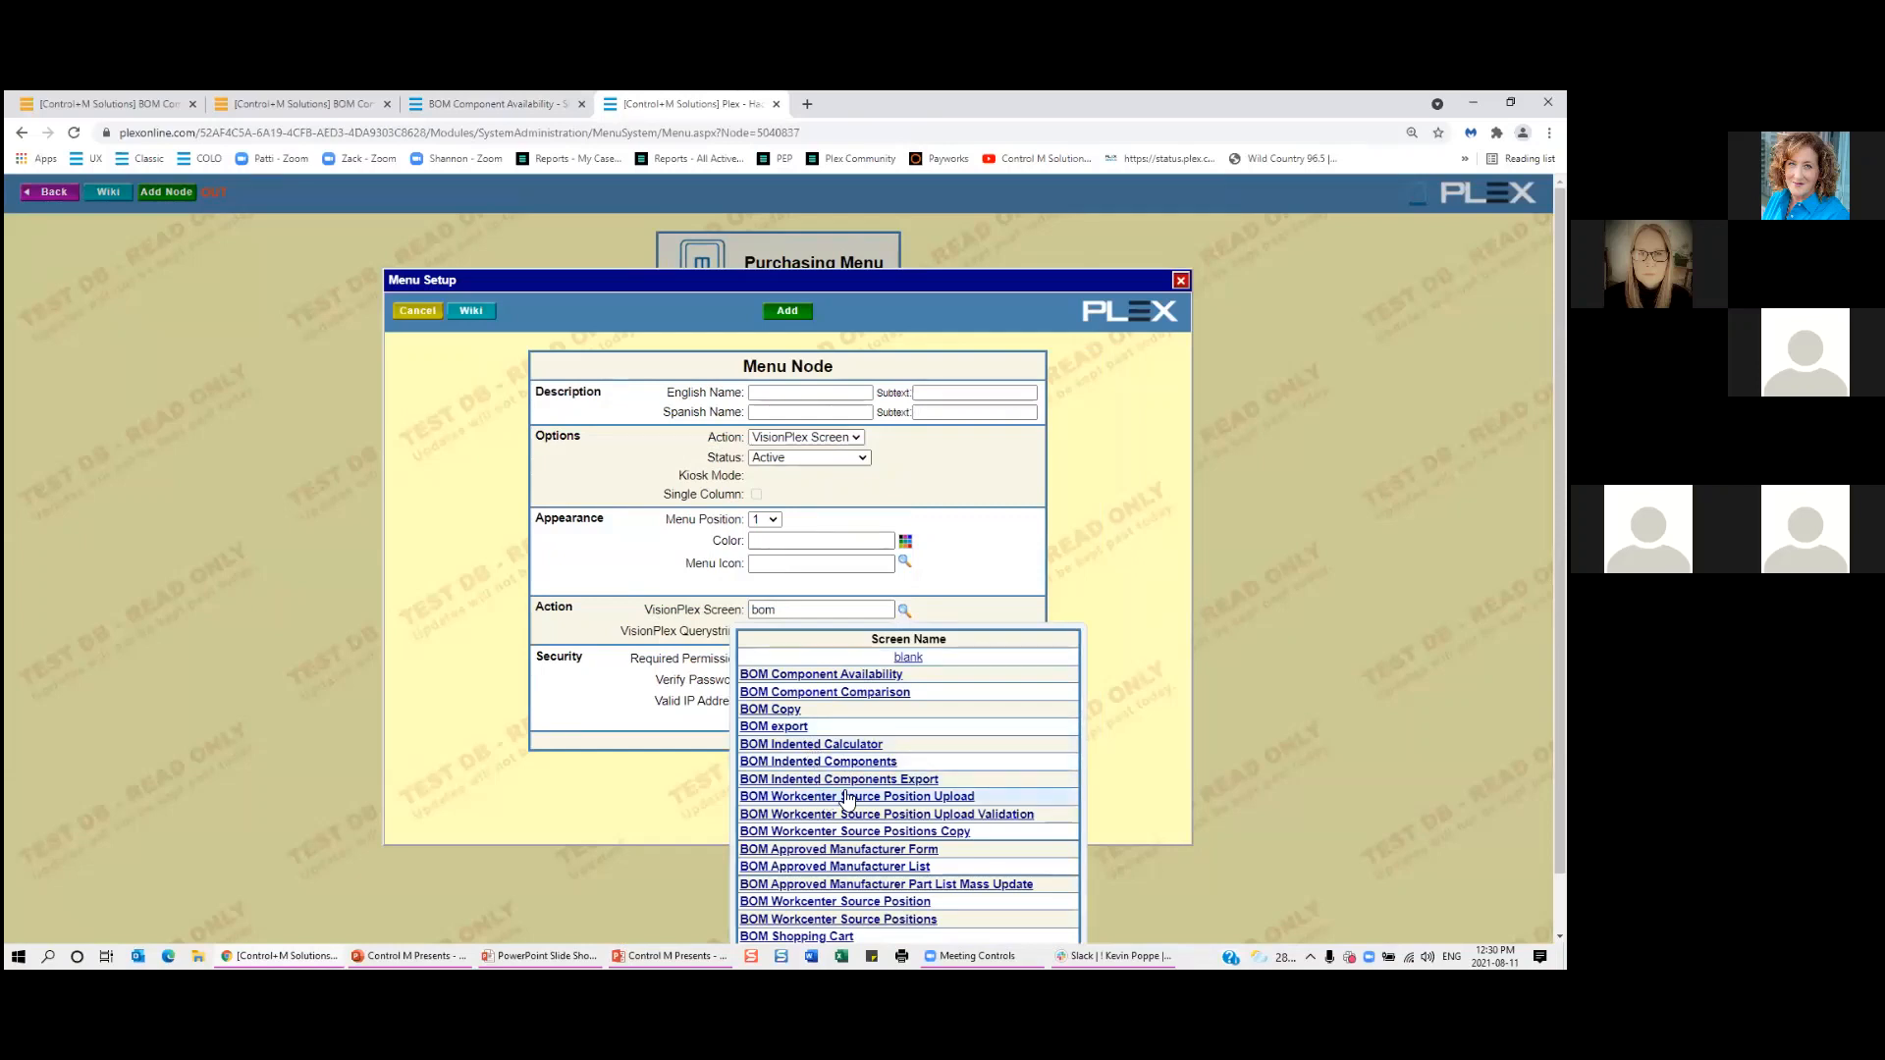
pyautogui.click(859, 675)
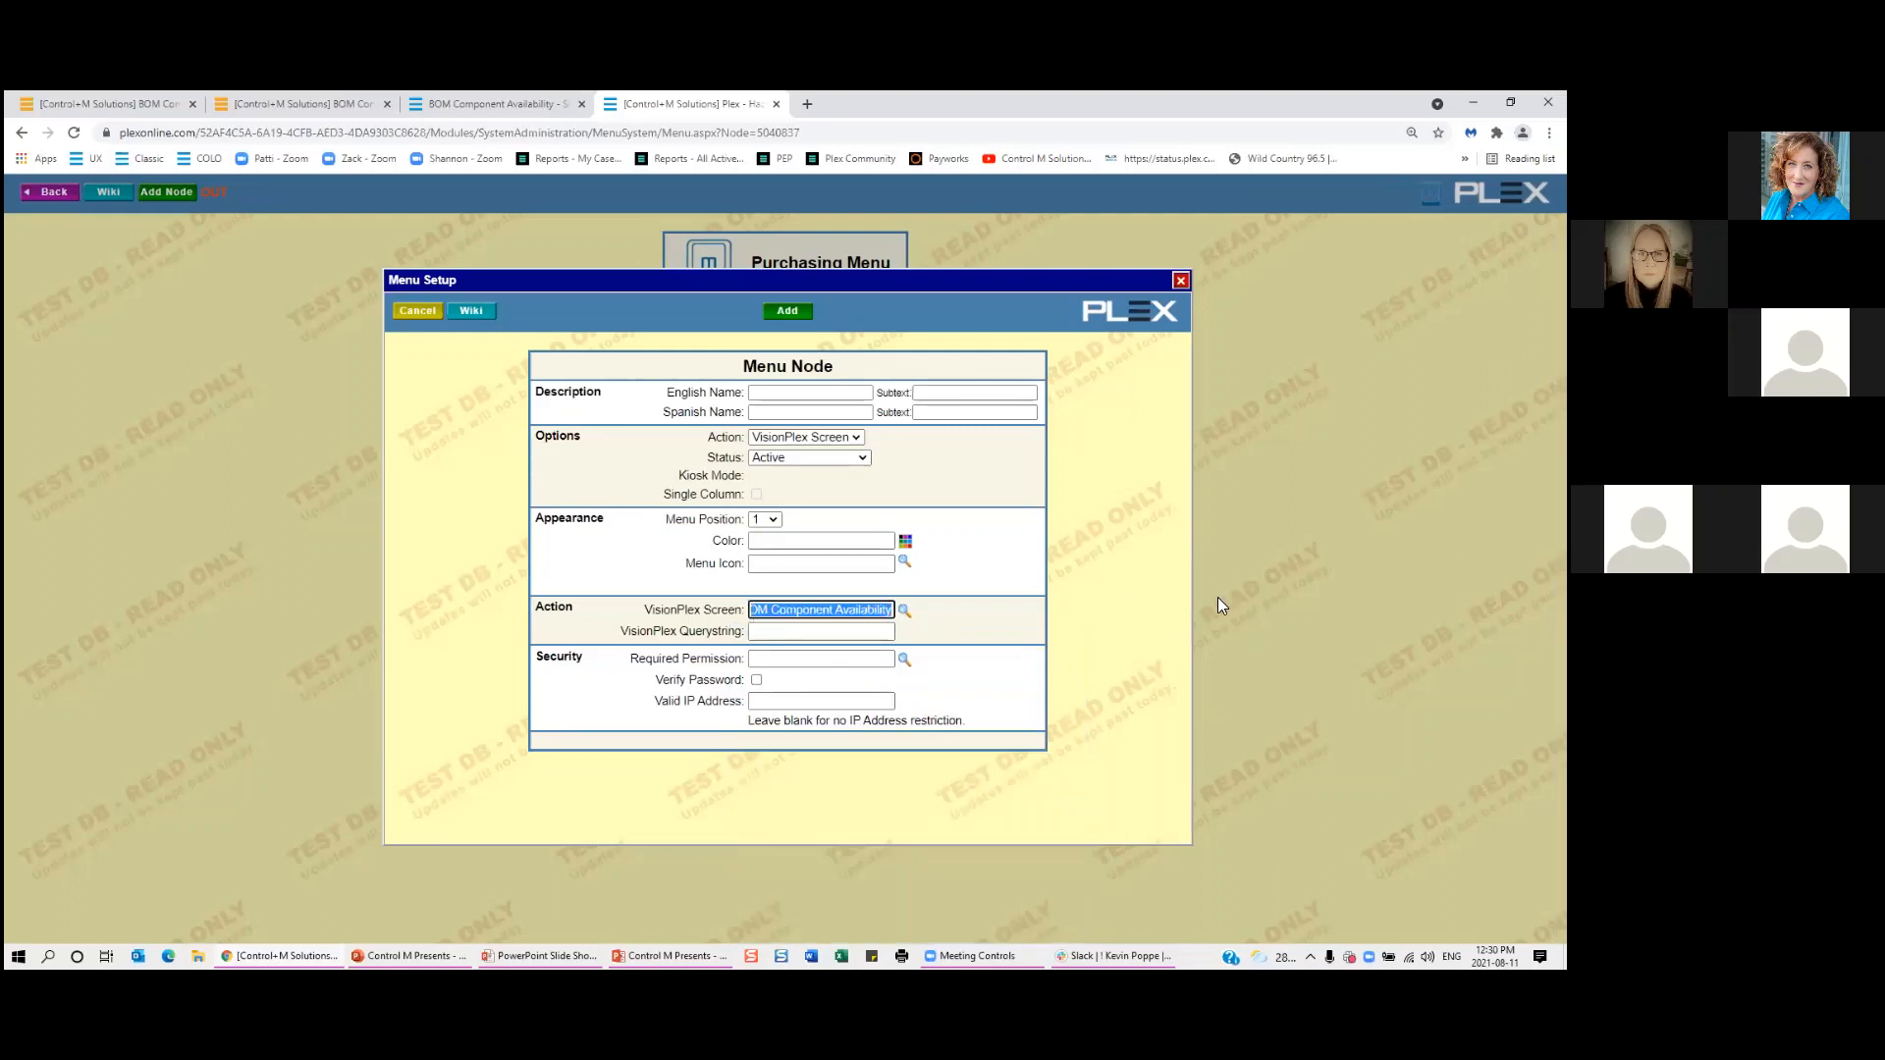
# Give the node the English name "BOM Component Availability", add it to the Purchasing Menu and open it.
pyautogui.click(796, 394)
pyautogui.write('BOM Component Availability')
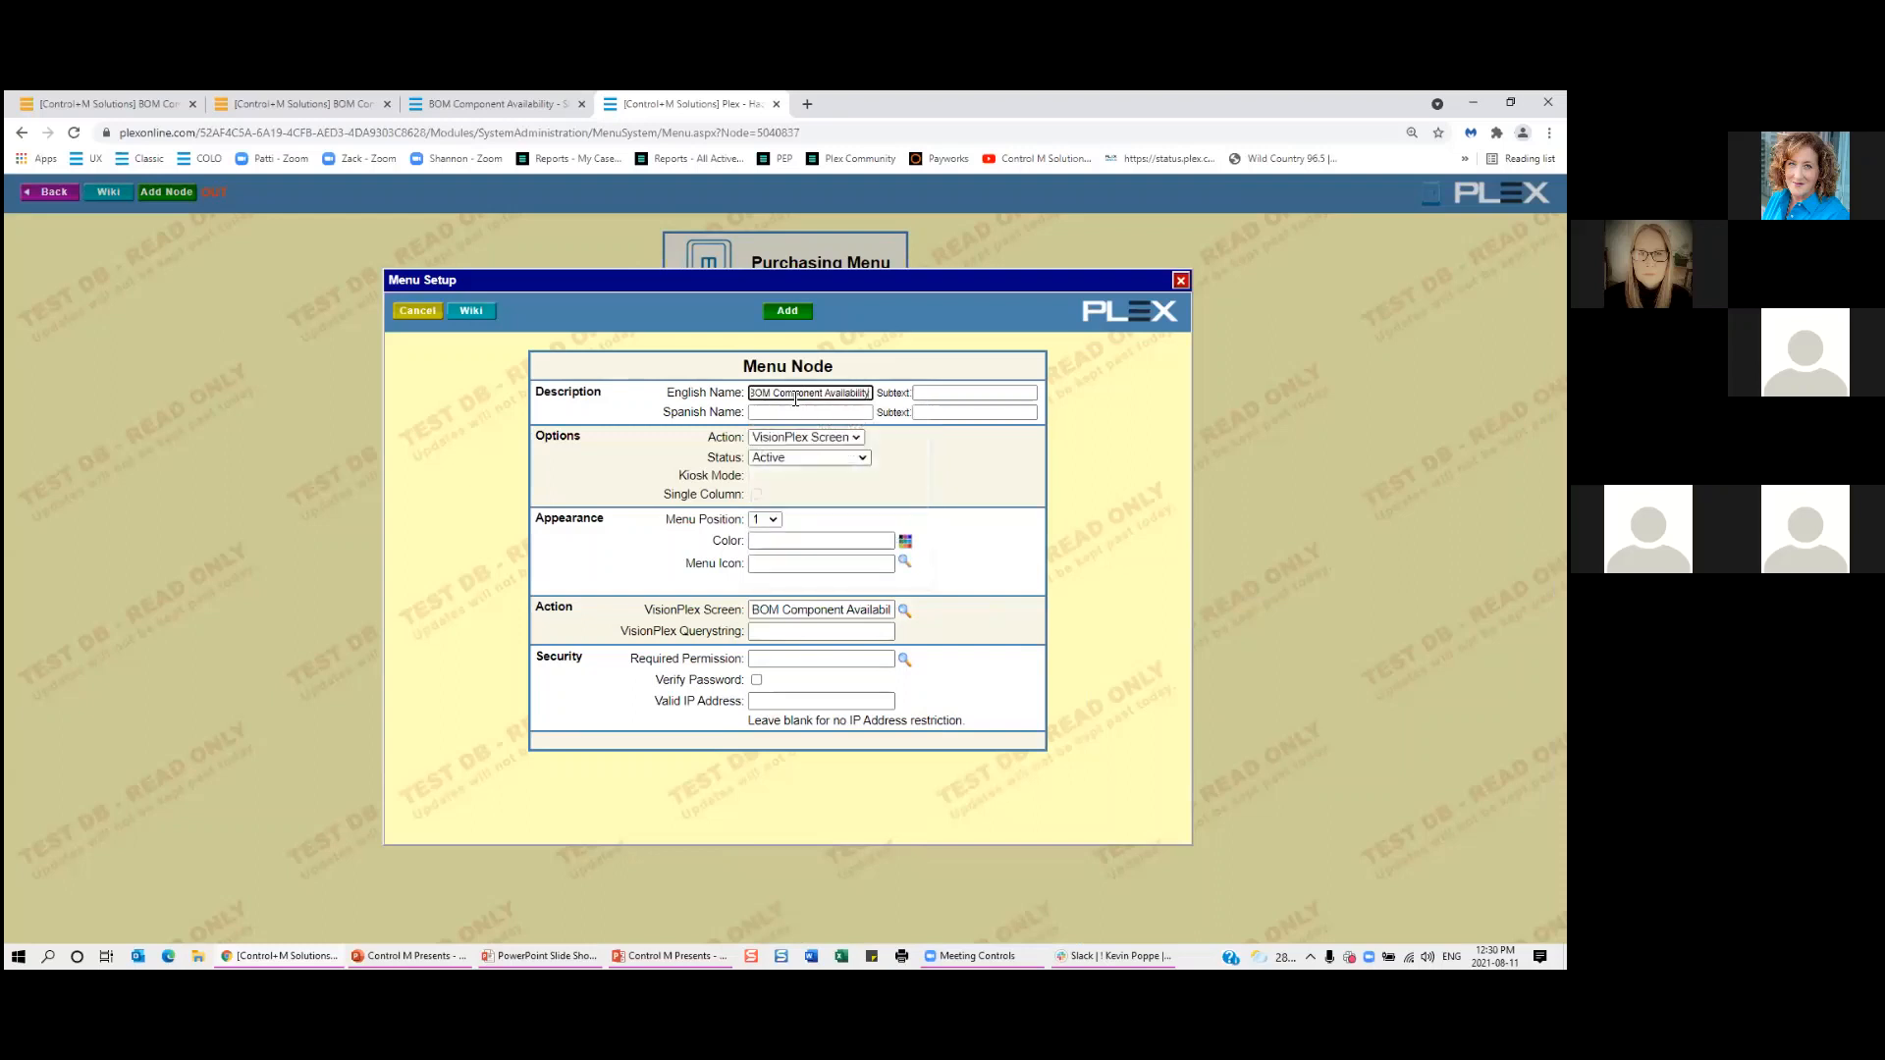
pyautogui.click(796, 314)
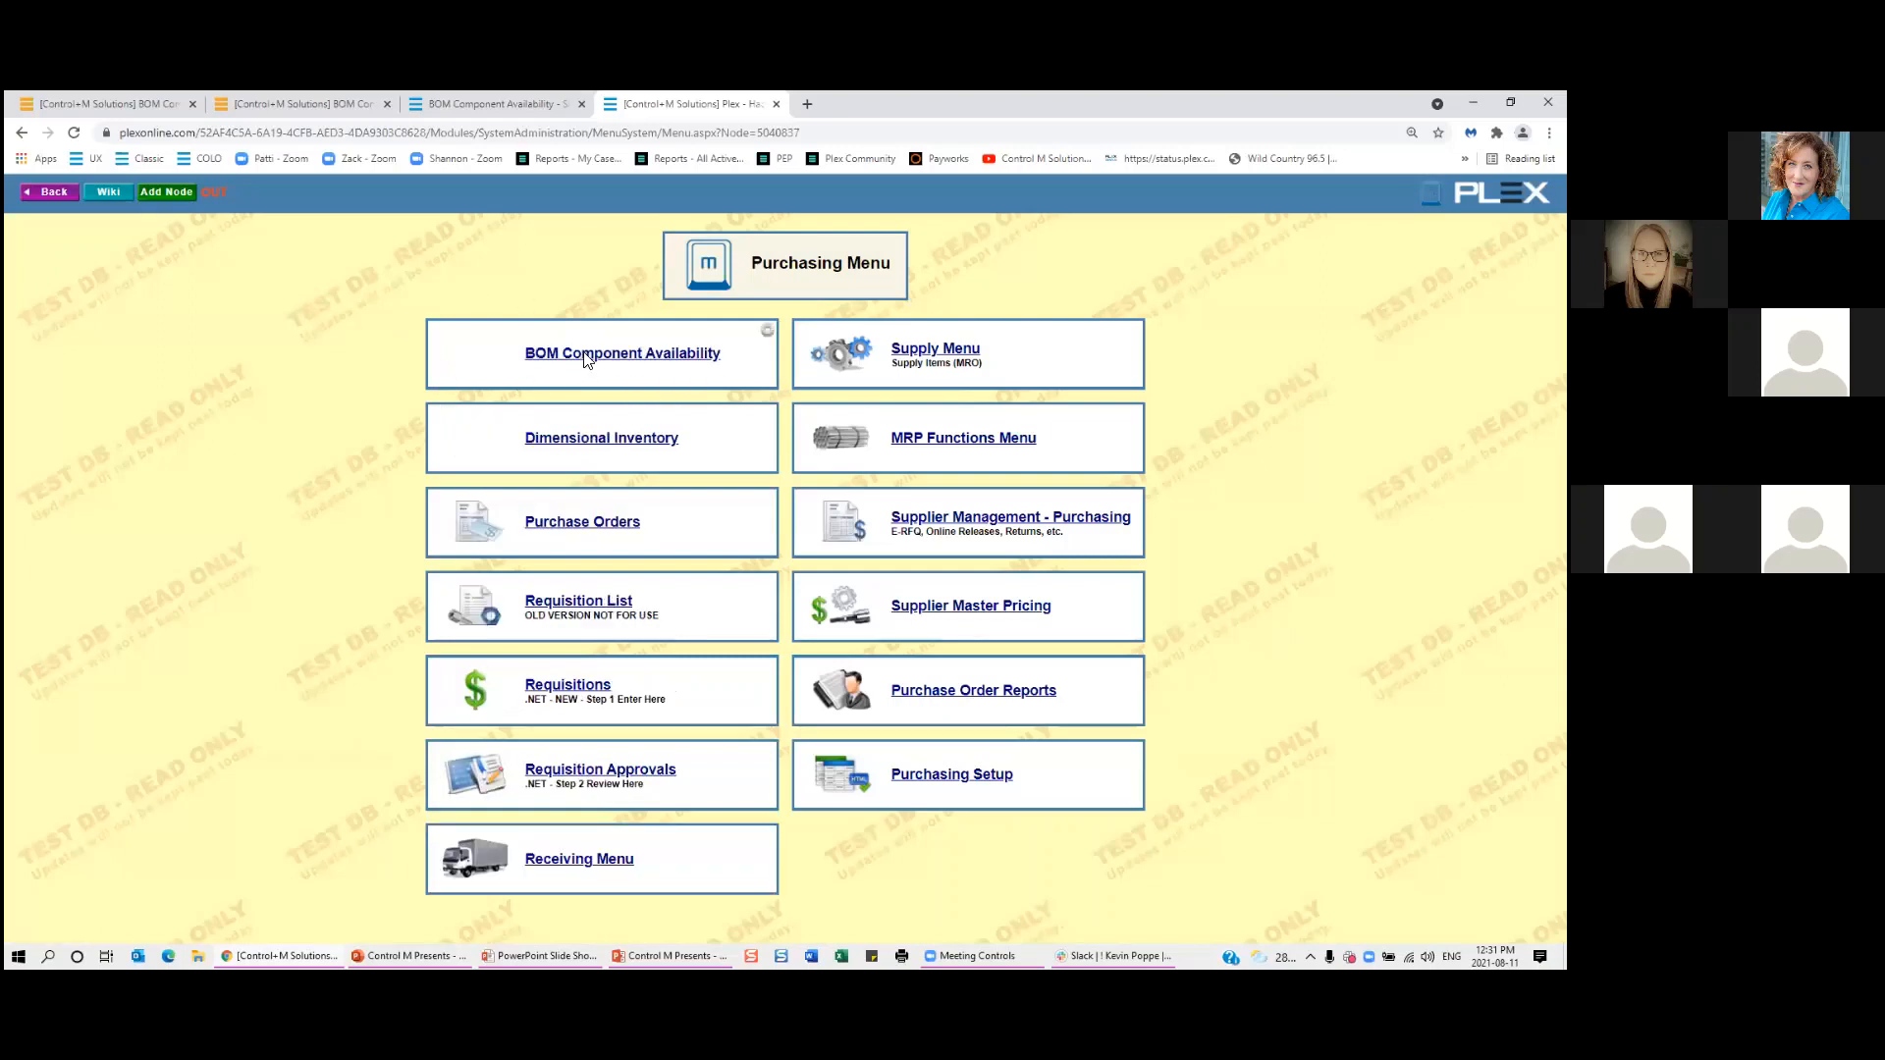
pyautogui.click(585, 355)
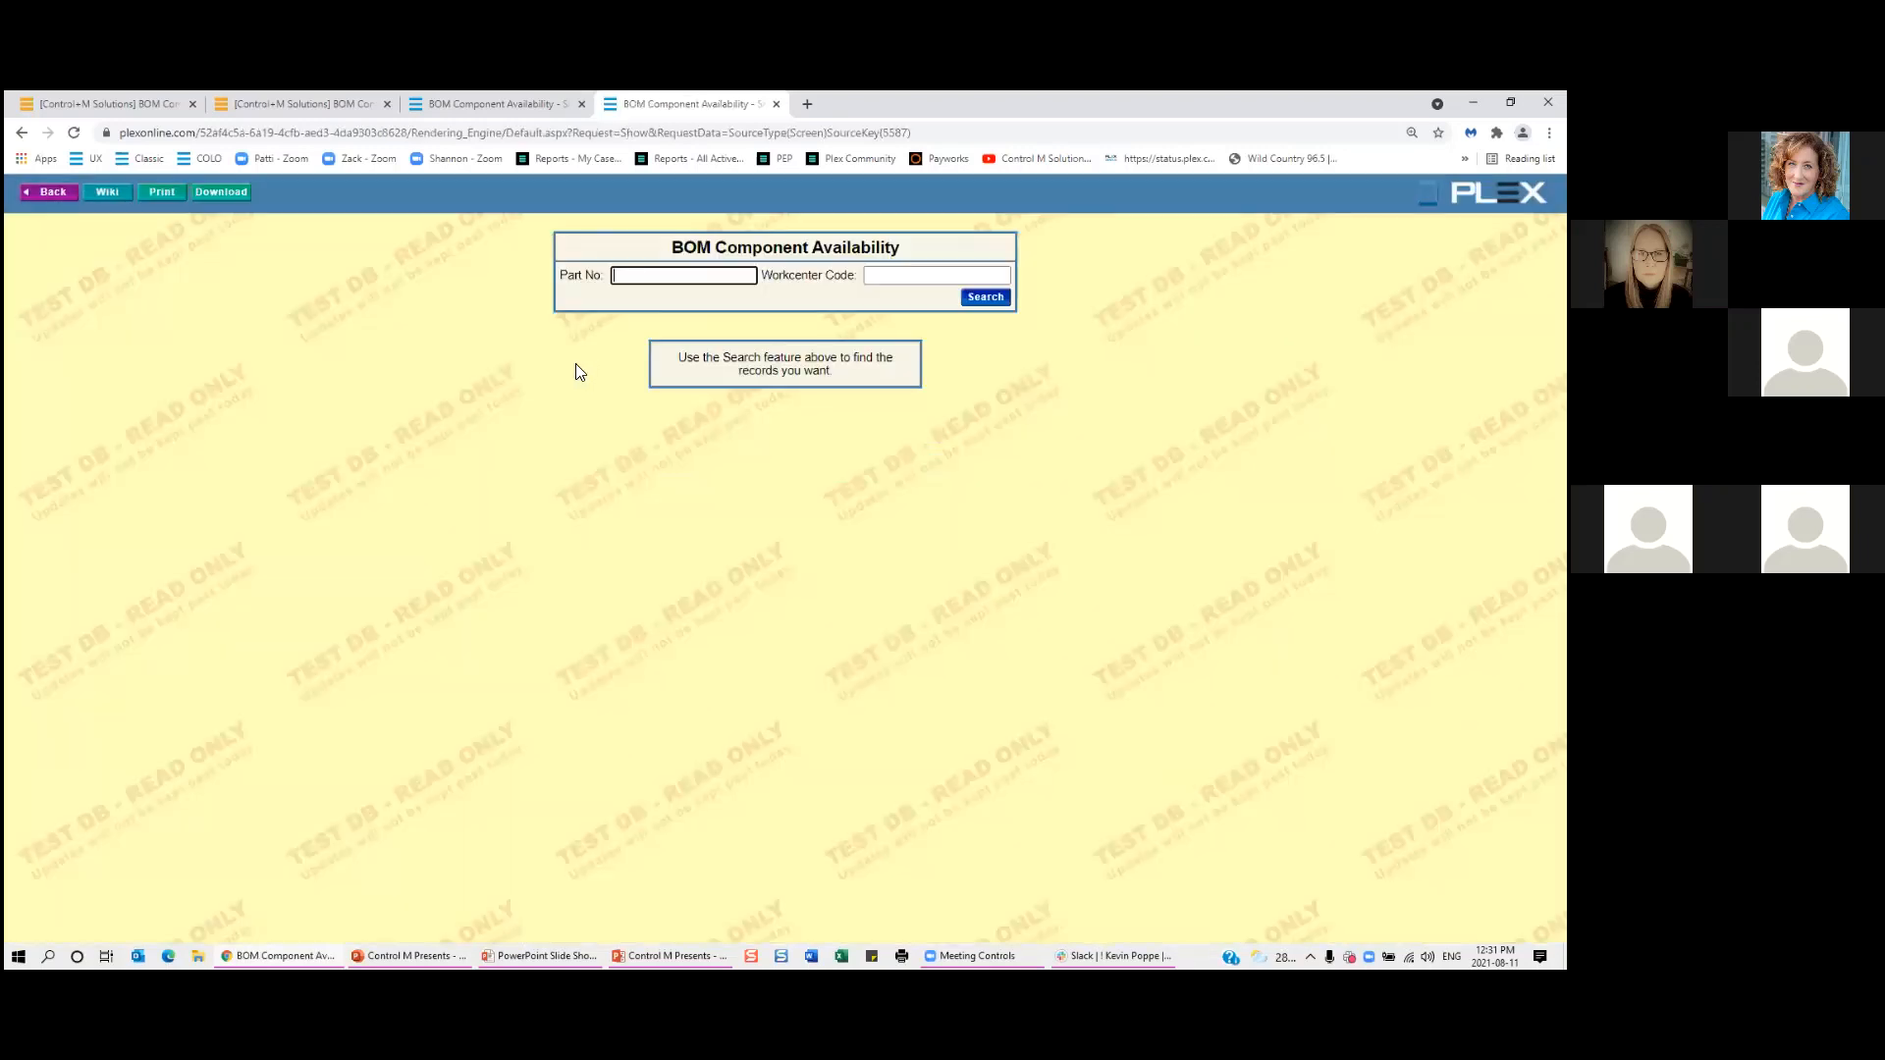
# Open the classic BOM Component Availability screen in VisionPlex Design Mode.
pyautogui.hotkey('ctrl', 'm')
pyautogui.write('part')
pyautogui.press('Return')
pyautogui.moveTo(1484, 194)
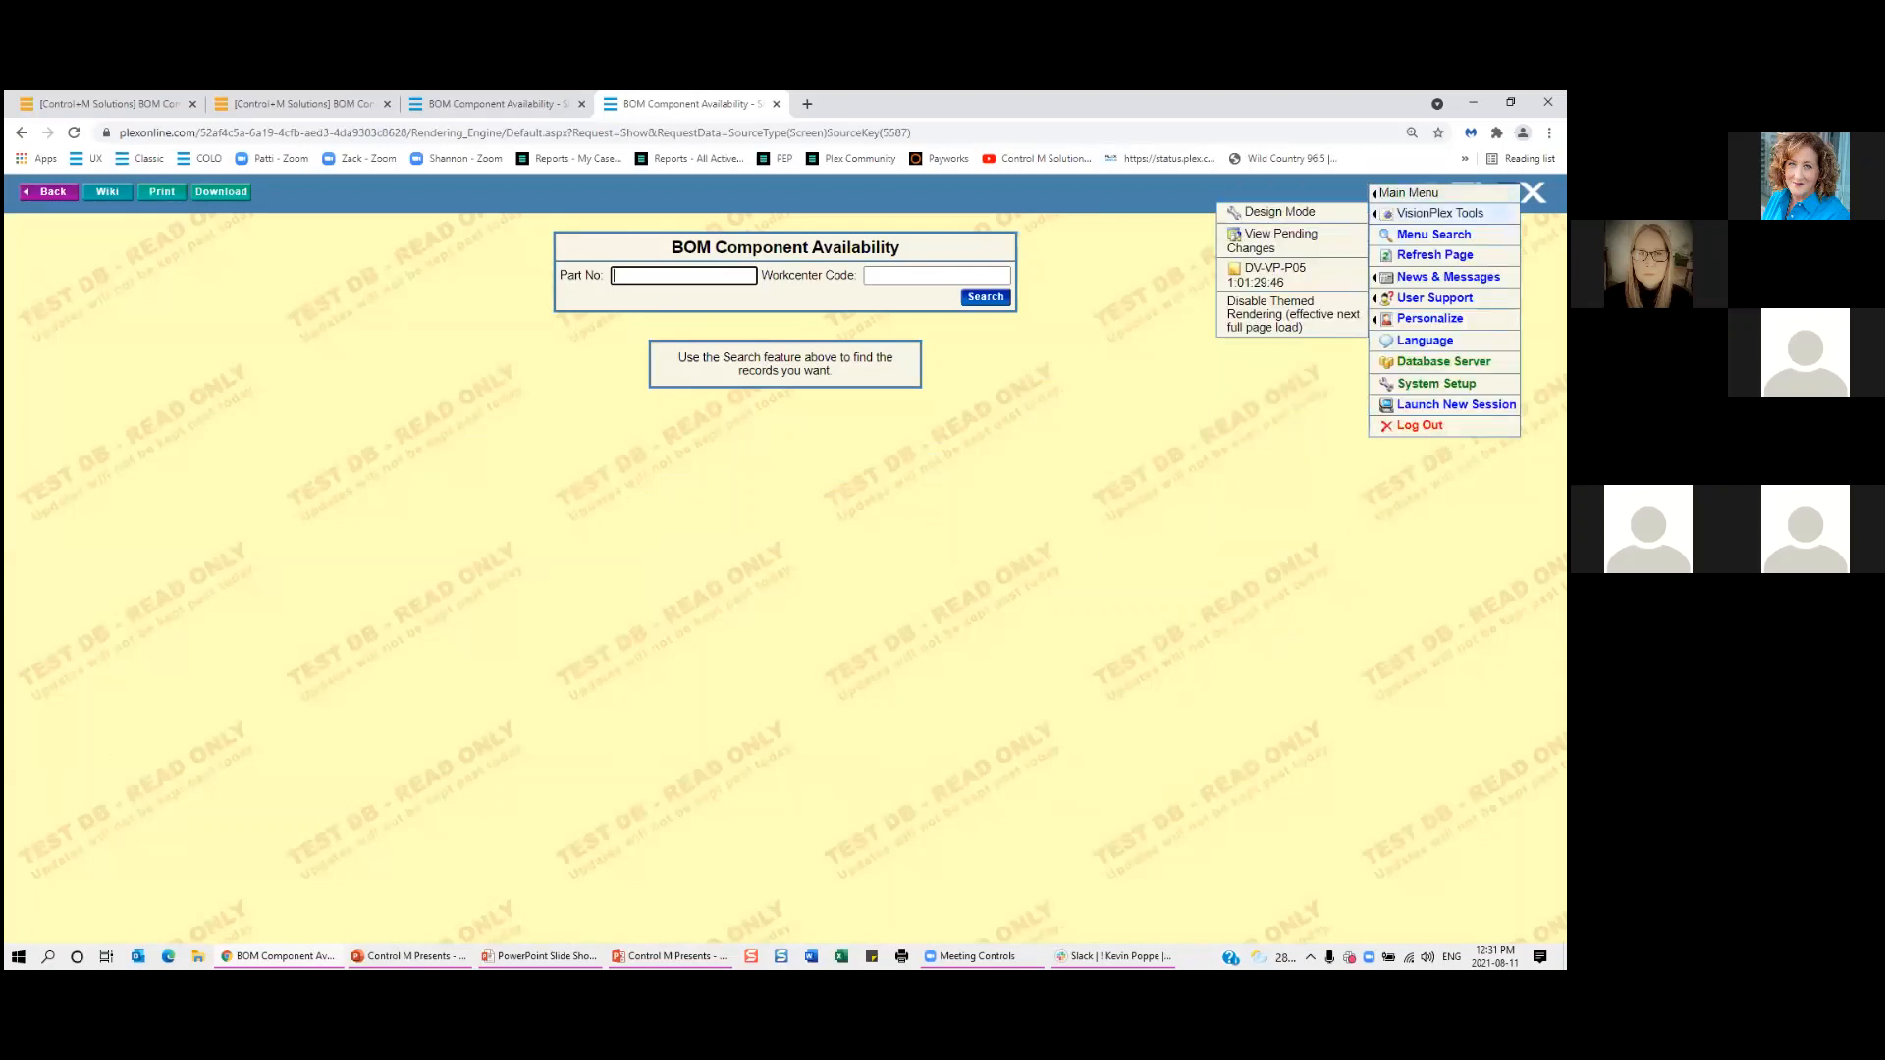
pyautogui.click(1280, 212)
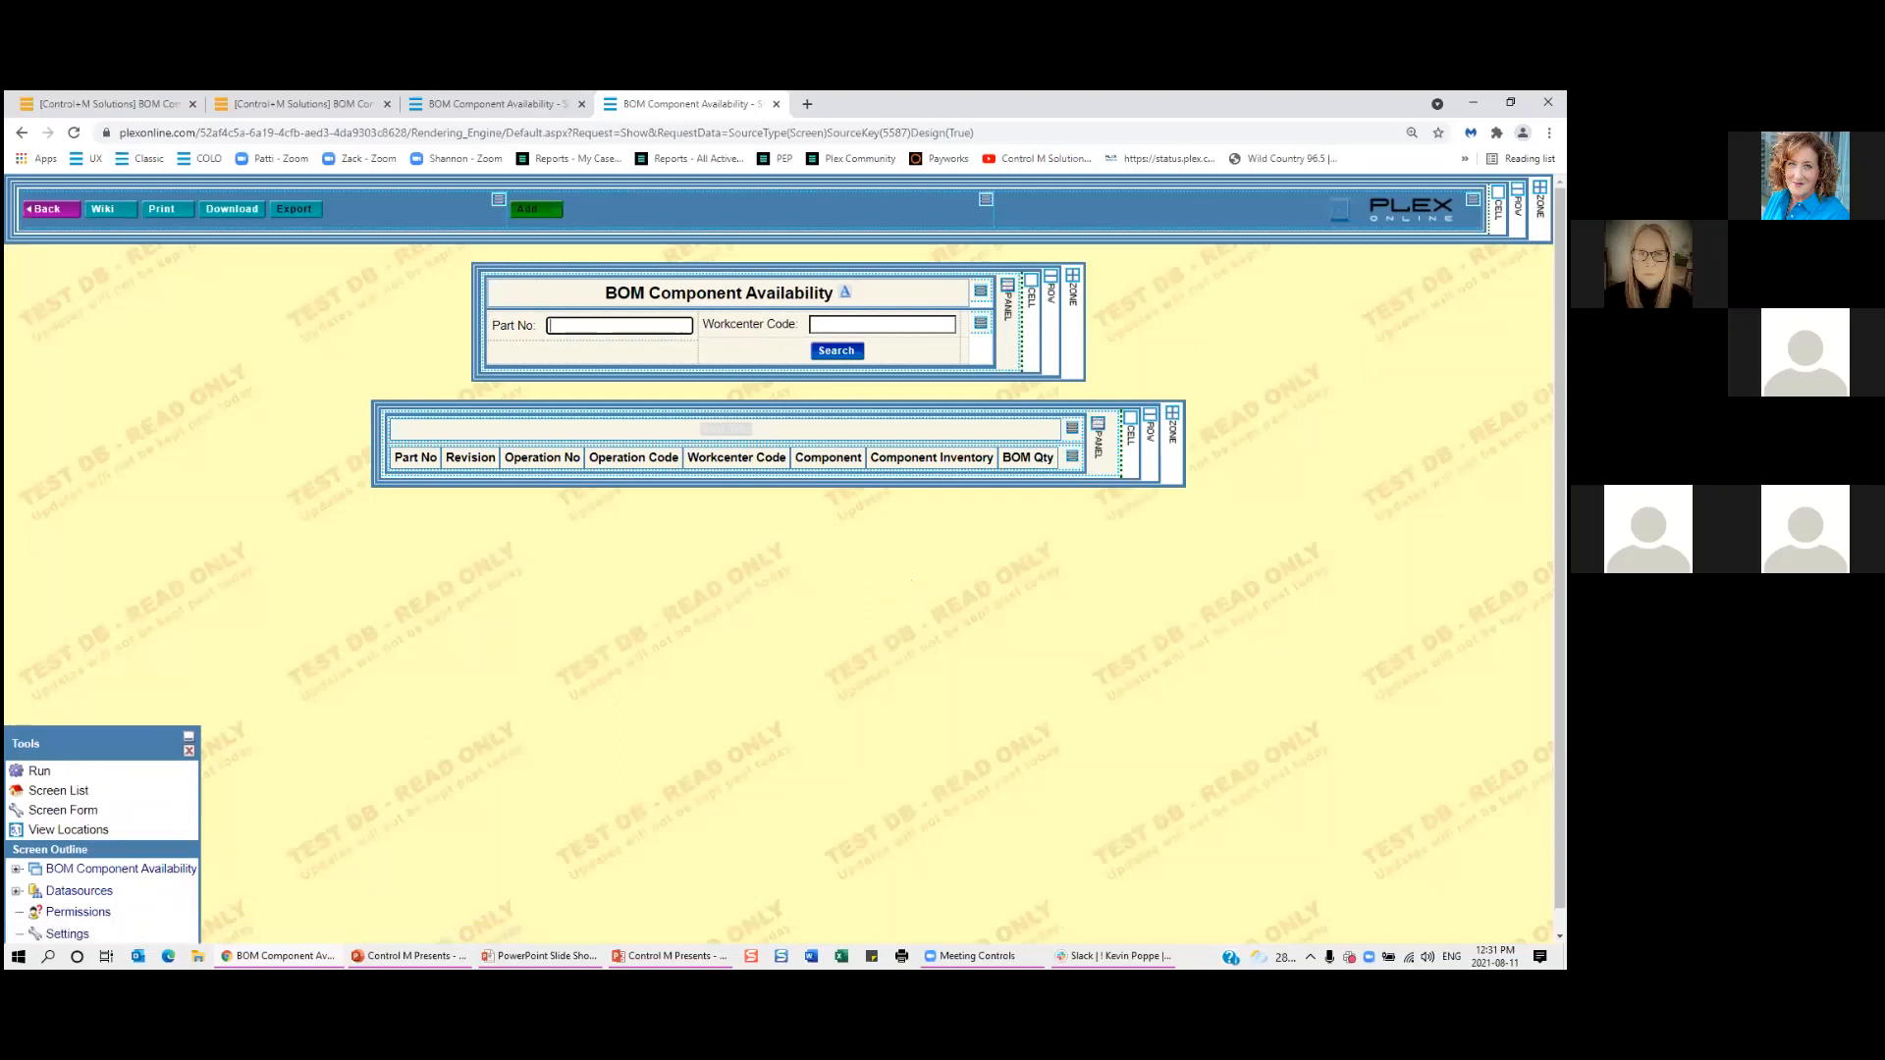
# Open the VisionPlex Assistant on the classic screen, and briefly open and close the pop-up window for the Workcenter Code label.
pyautogui.moveTo(1340, 209)
pyautogui.moveTo(1276, 214)
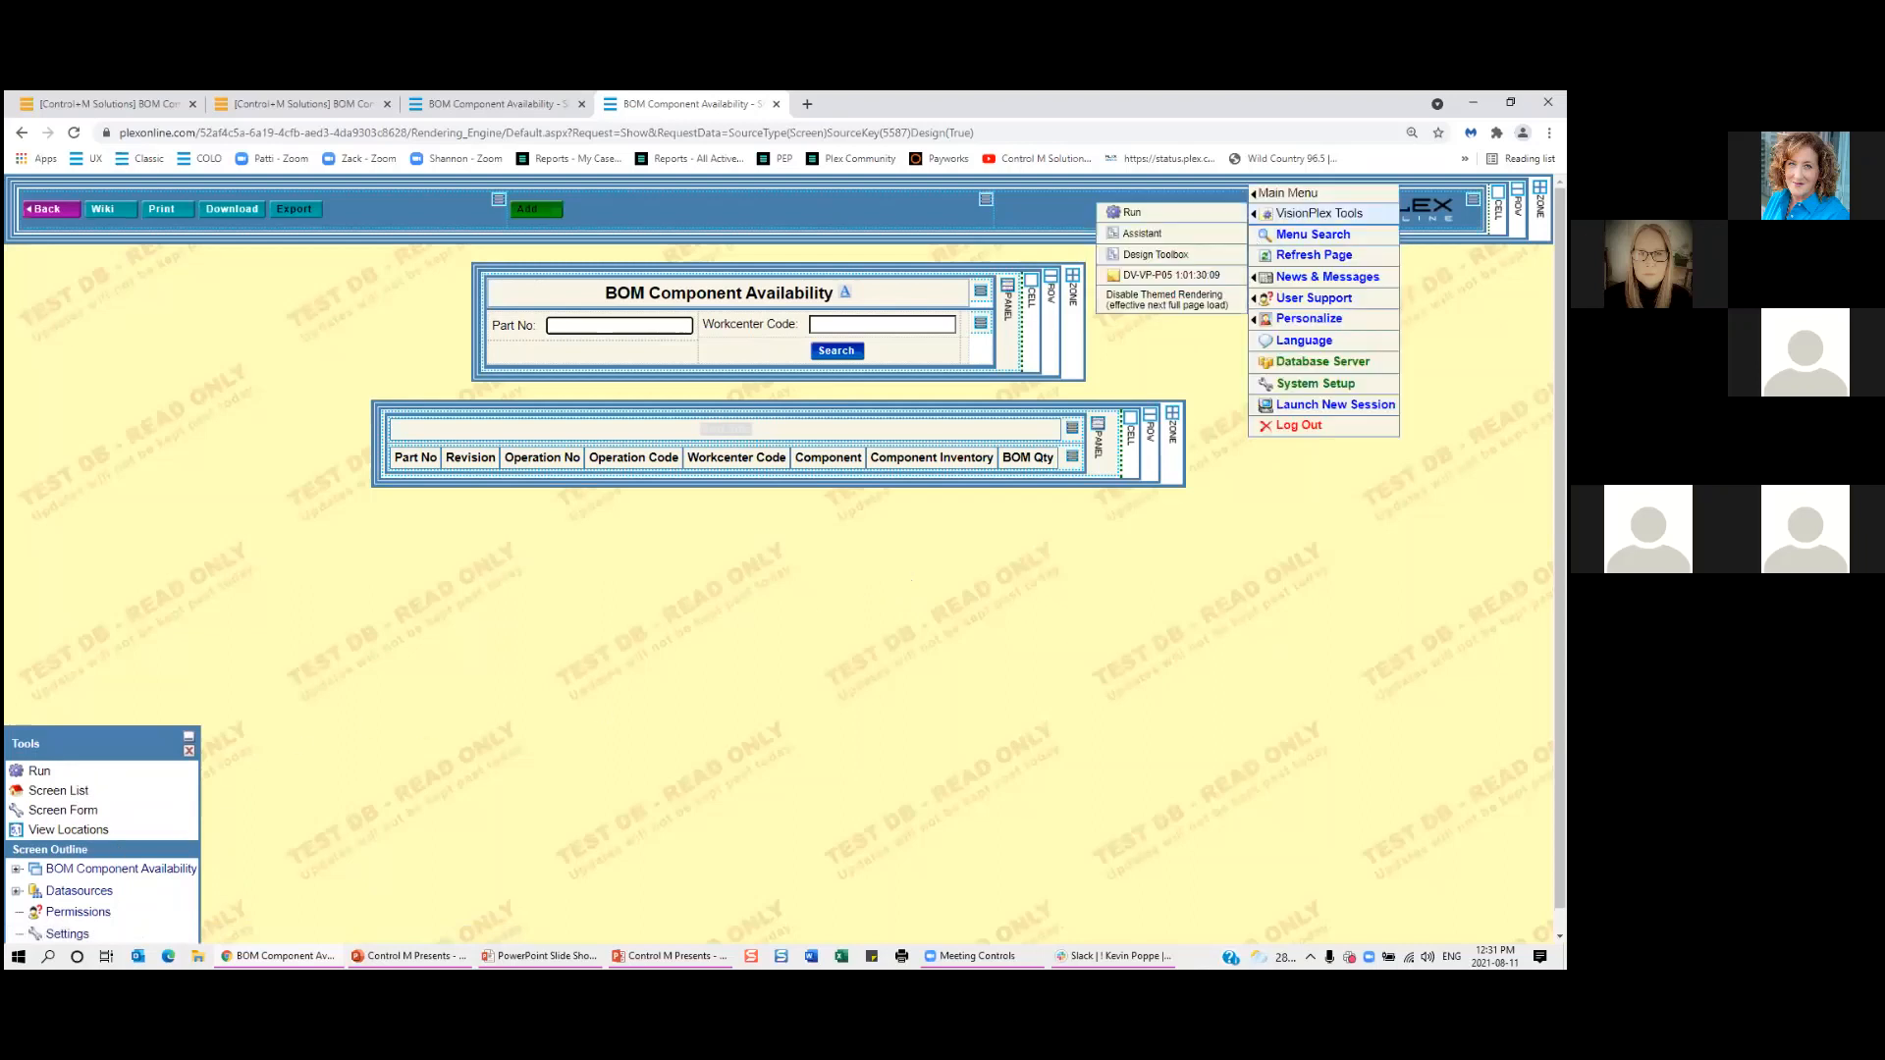
pyautogui.click(1181, 236)
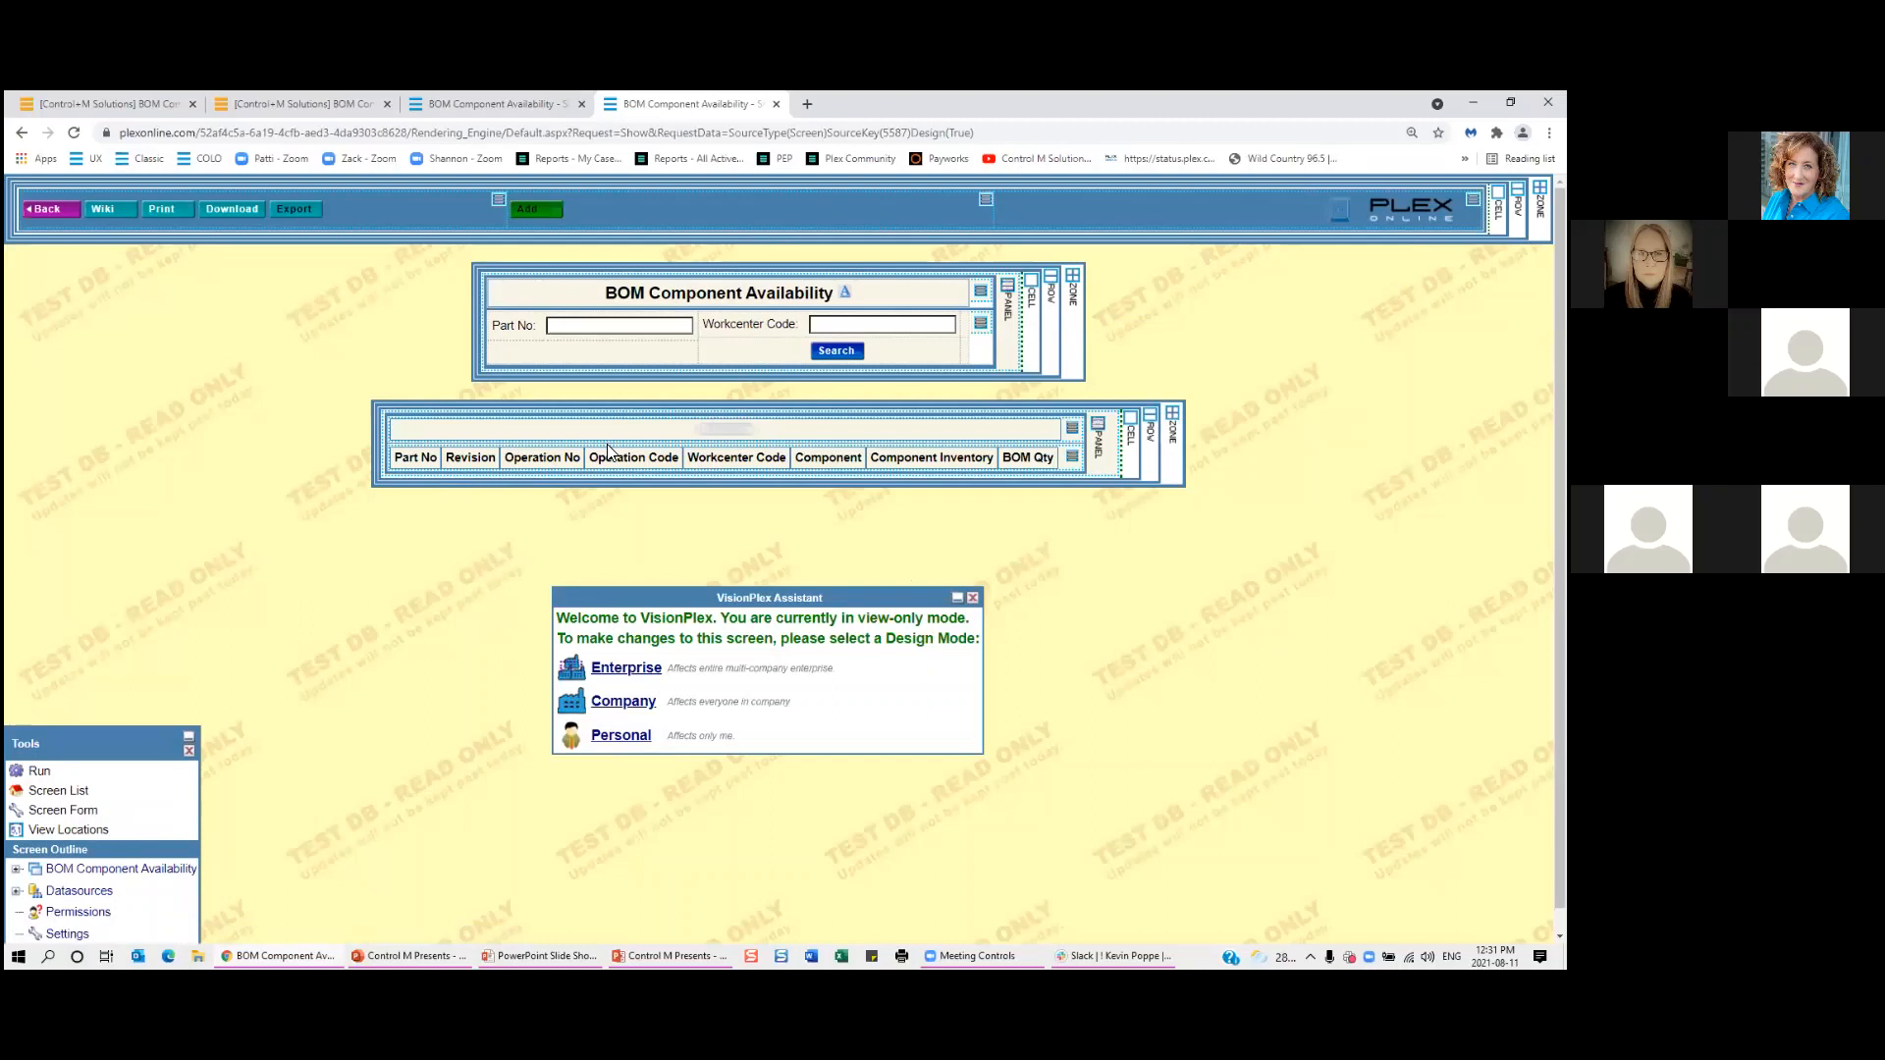
pyautogui.click(750, 323)
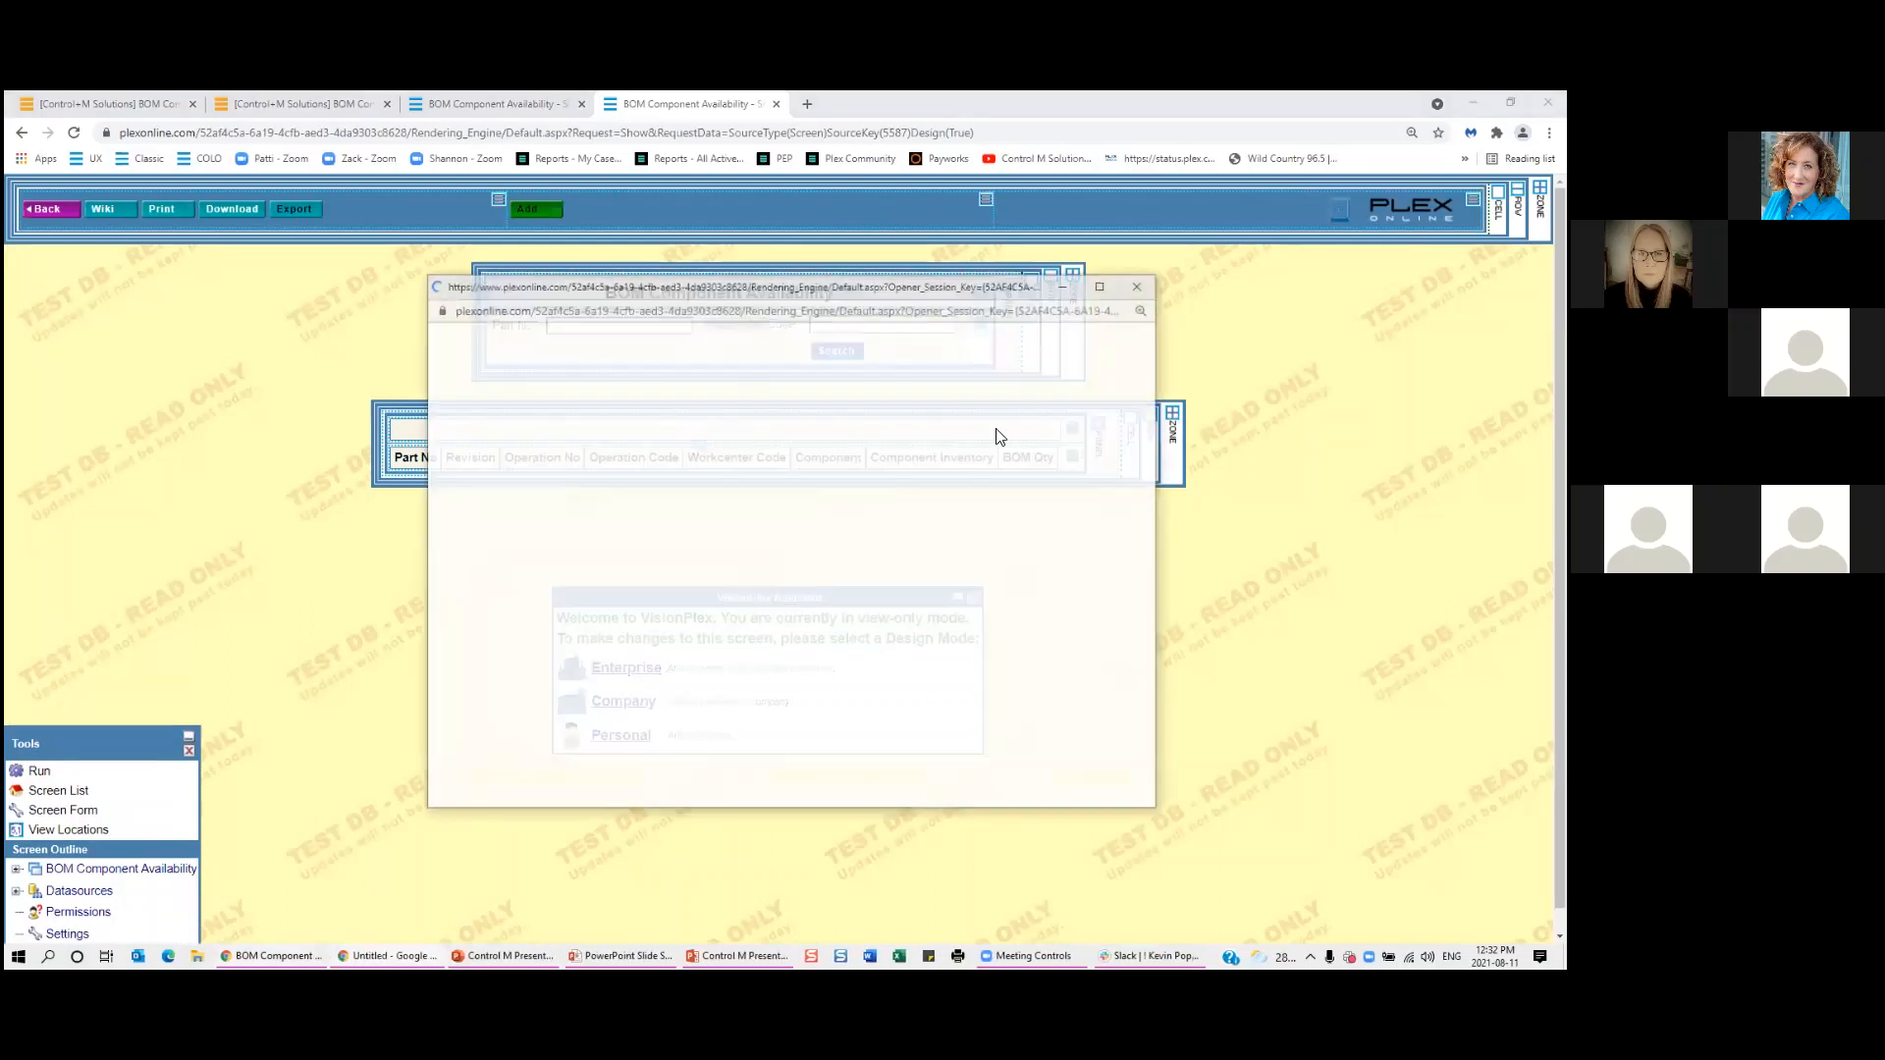
pyautogui.click(1139, 285)
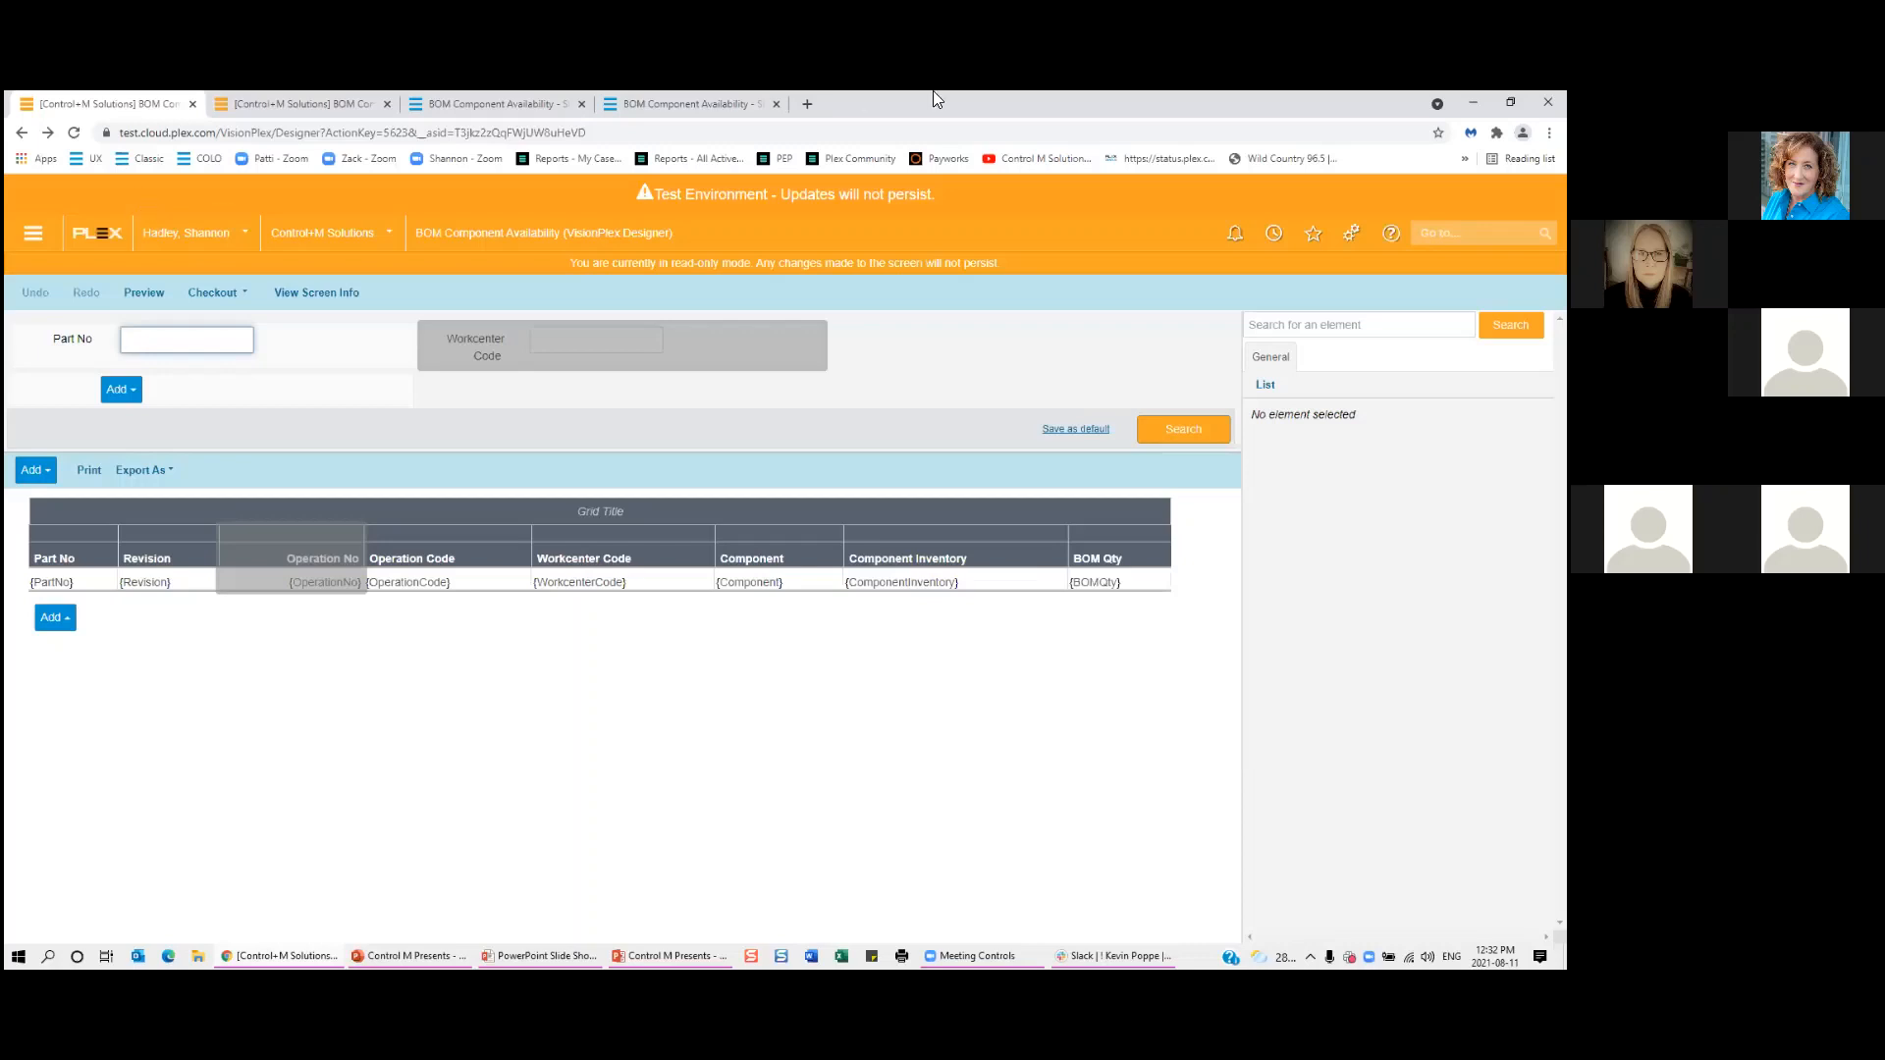
# Find and open the VisionPlex Wizard in Plex UX and start a new screen with the Grid layout.
pyautogui.hotkey('ctrl', 'm')
pyautogui.write('viis')
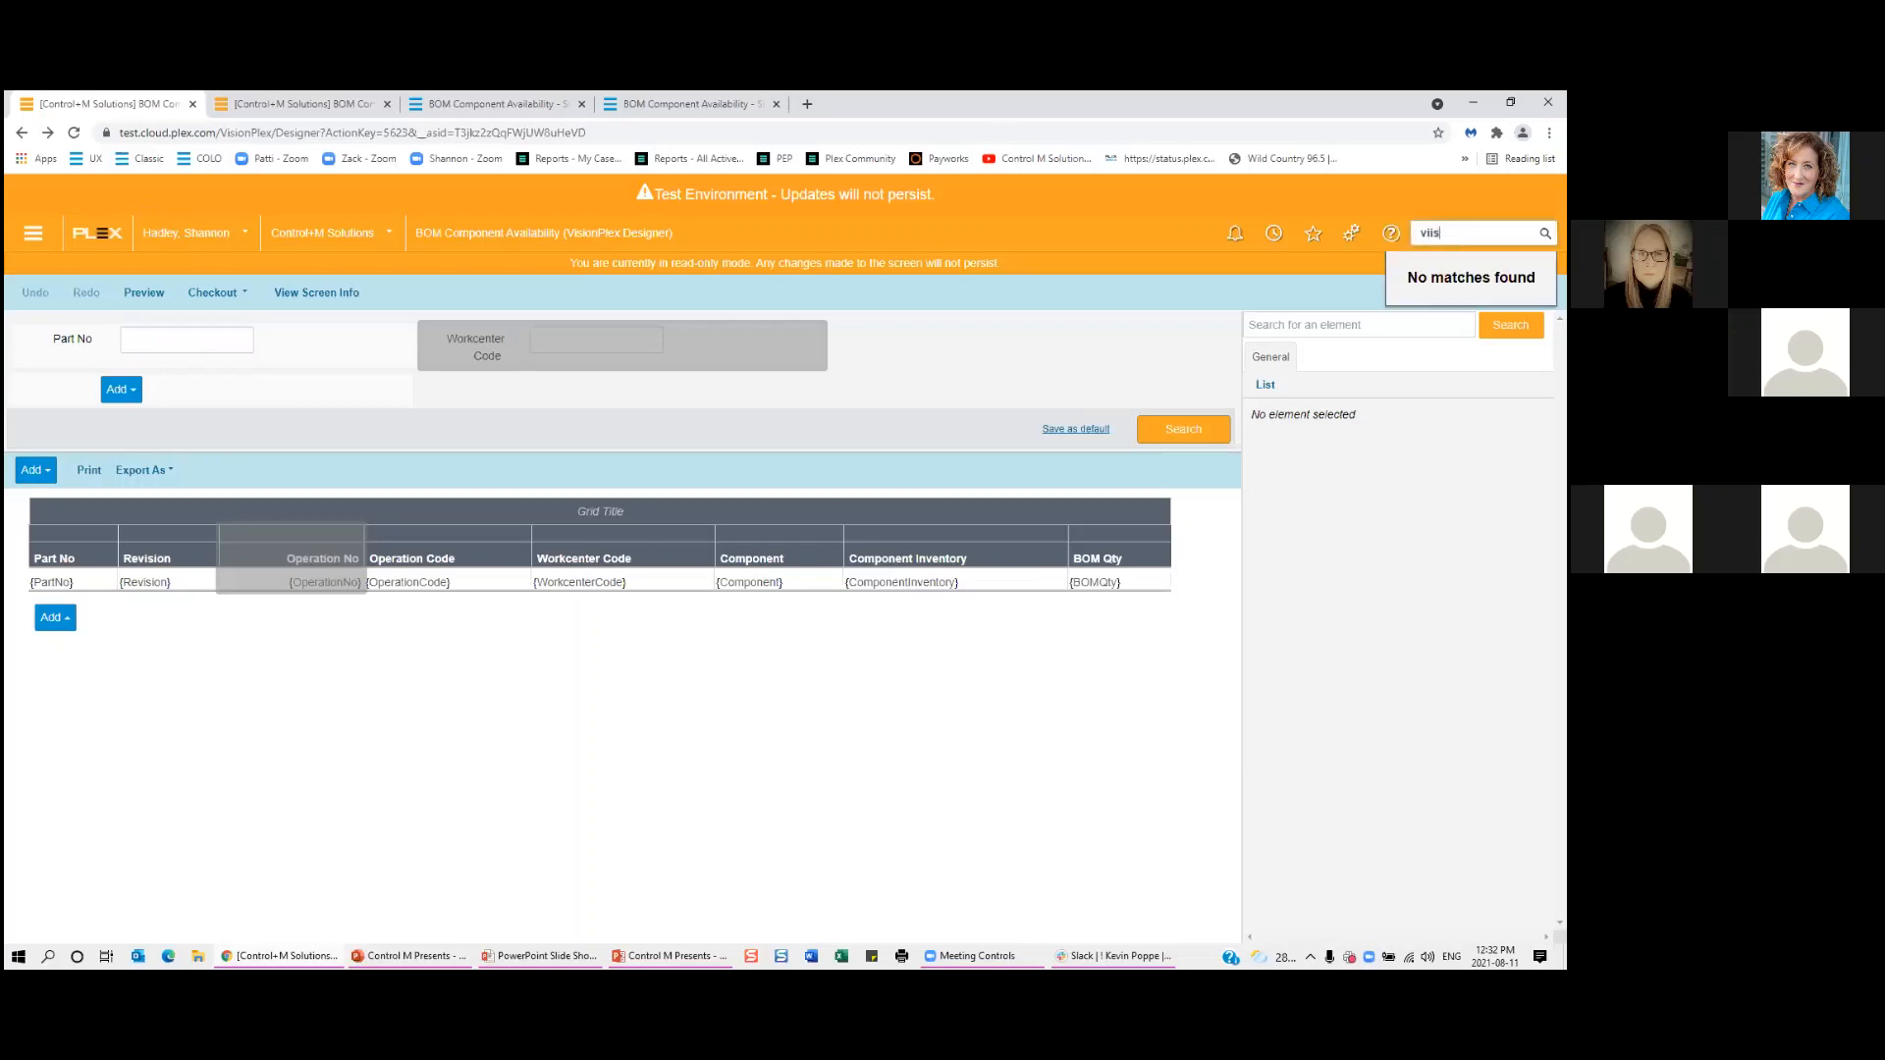
pyautogui.press('BackSpace')
pyautogui.press('BackSpace')
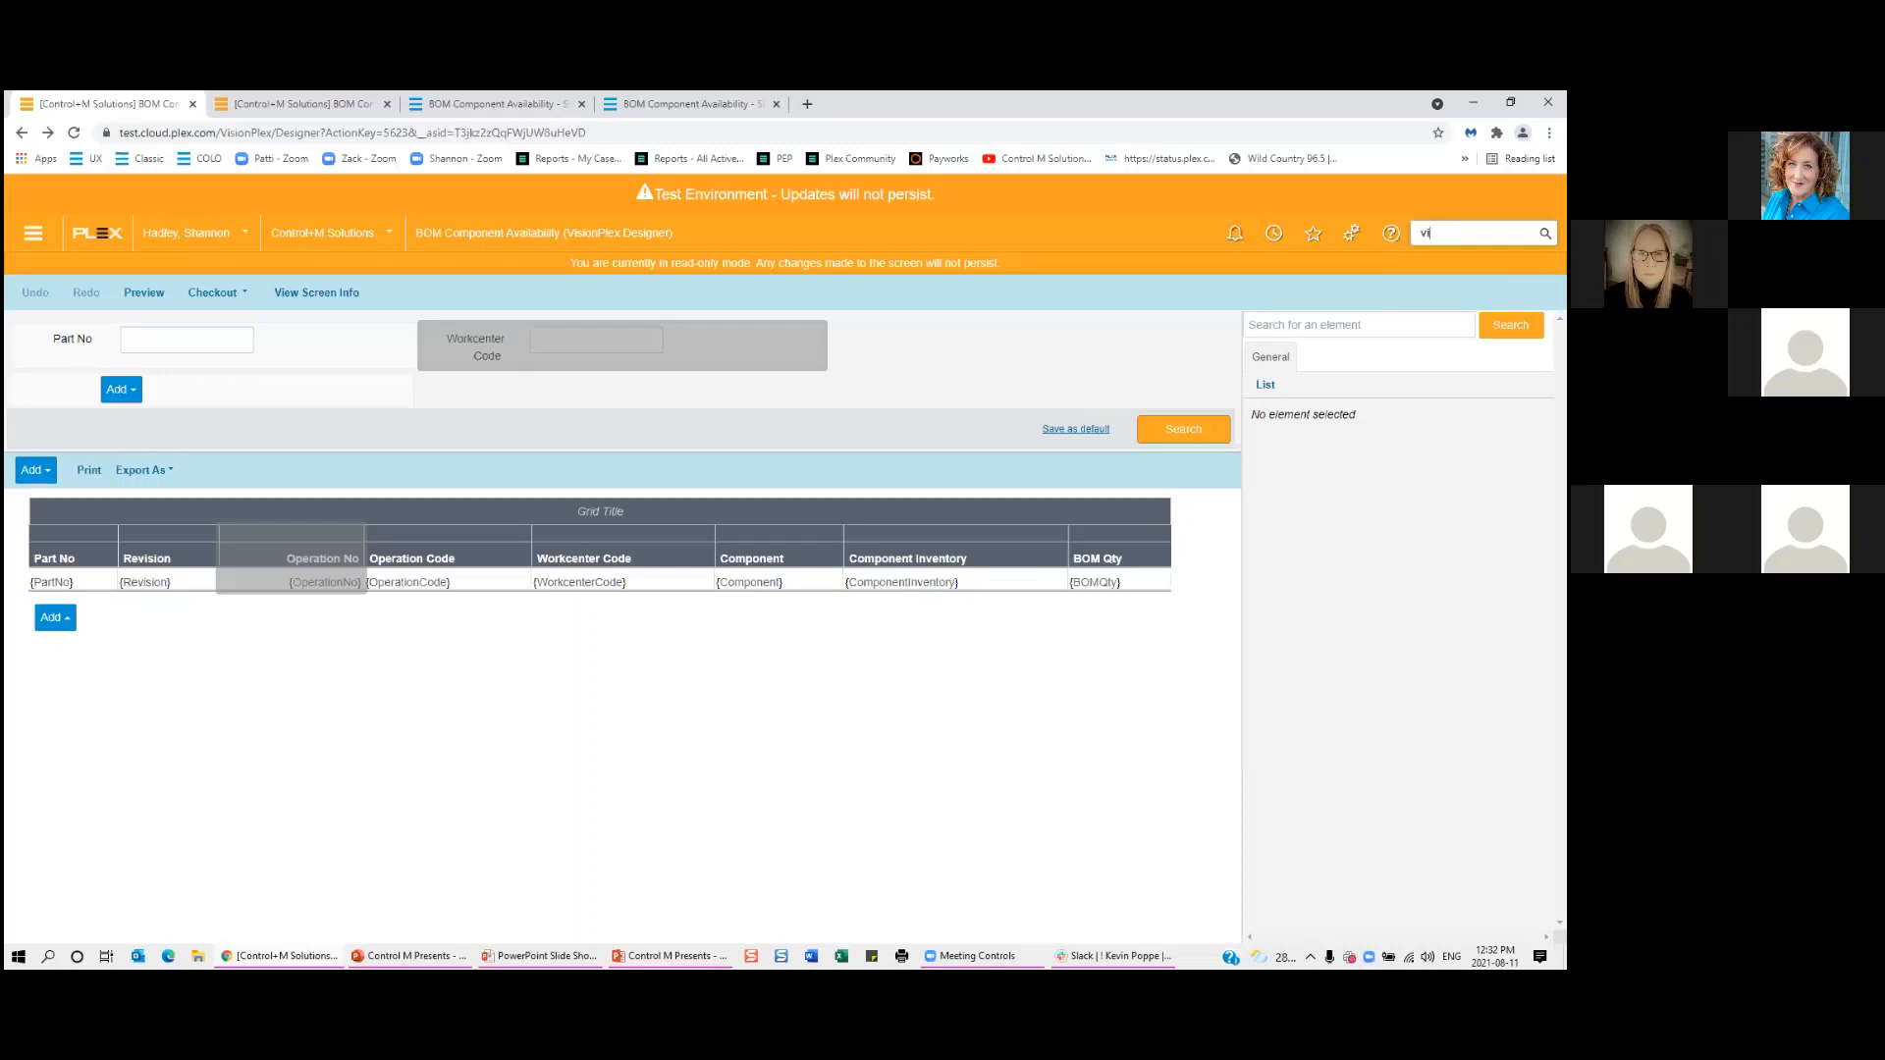
pyautogui.write('sionpl')
pyautogui.click(1324, 320)
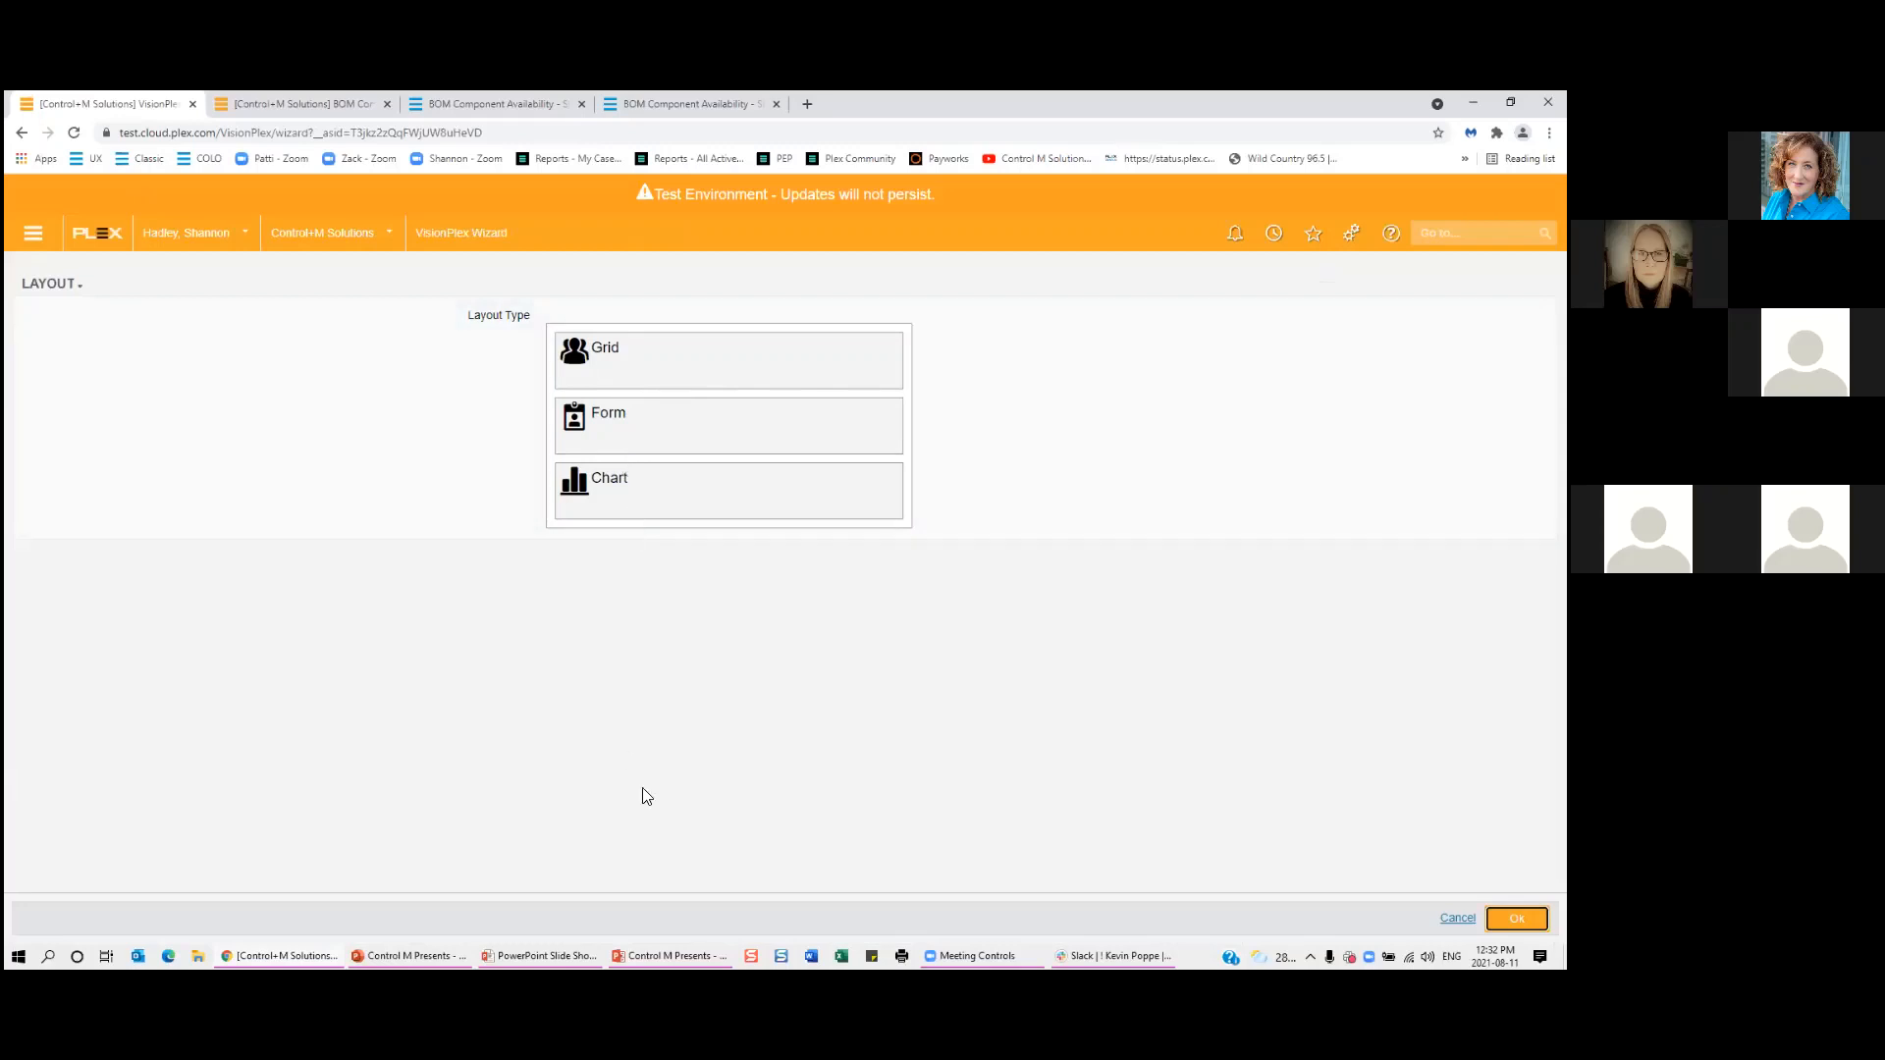
pyautogui.click(602, 353)
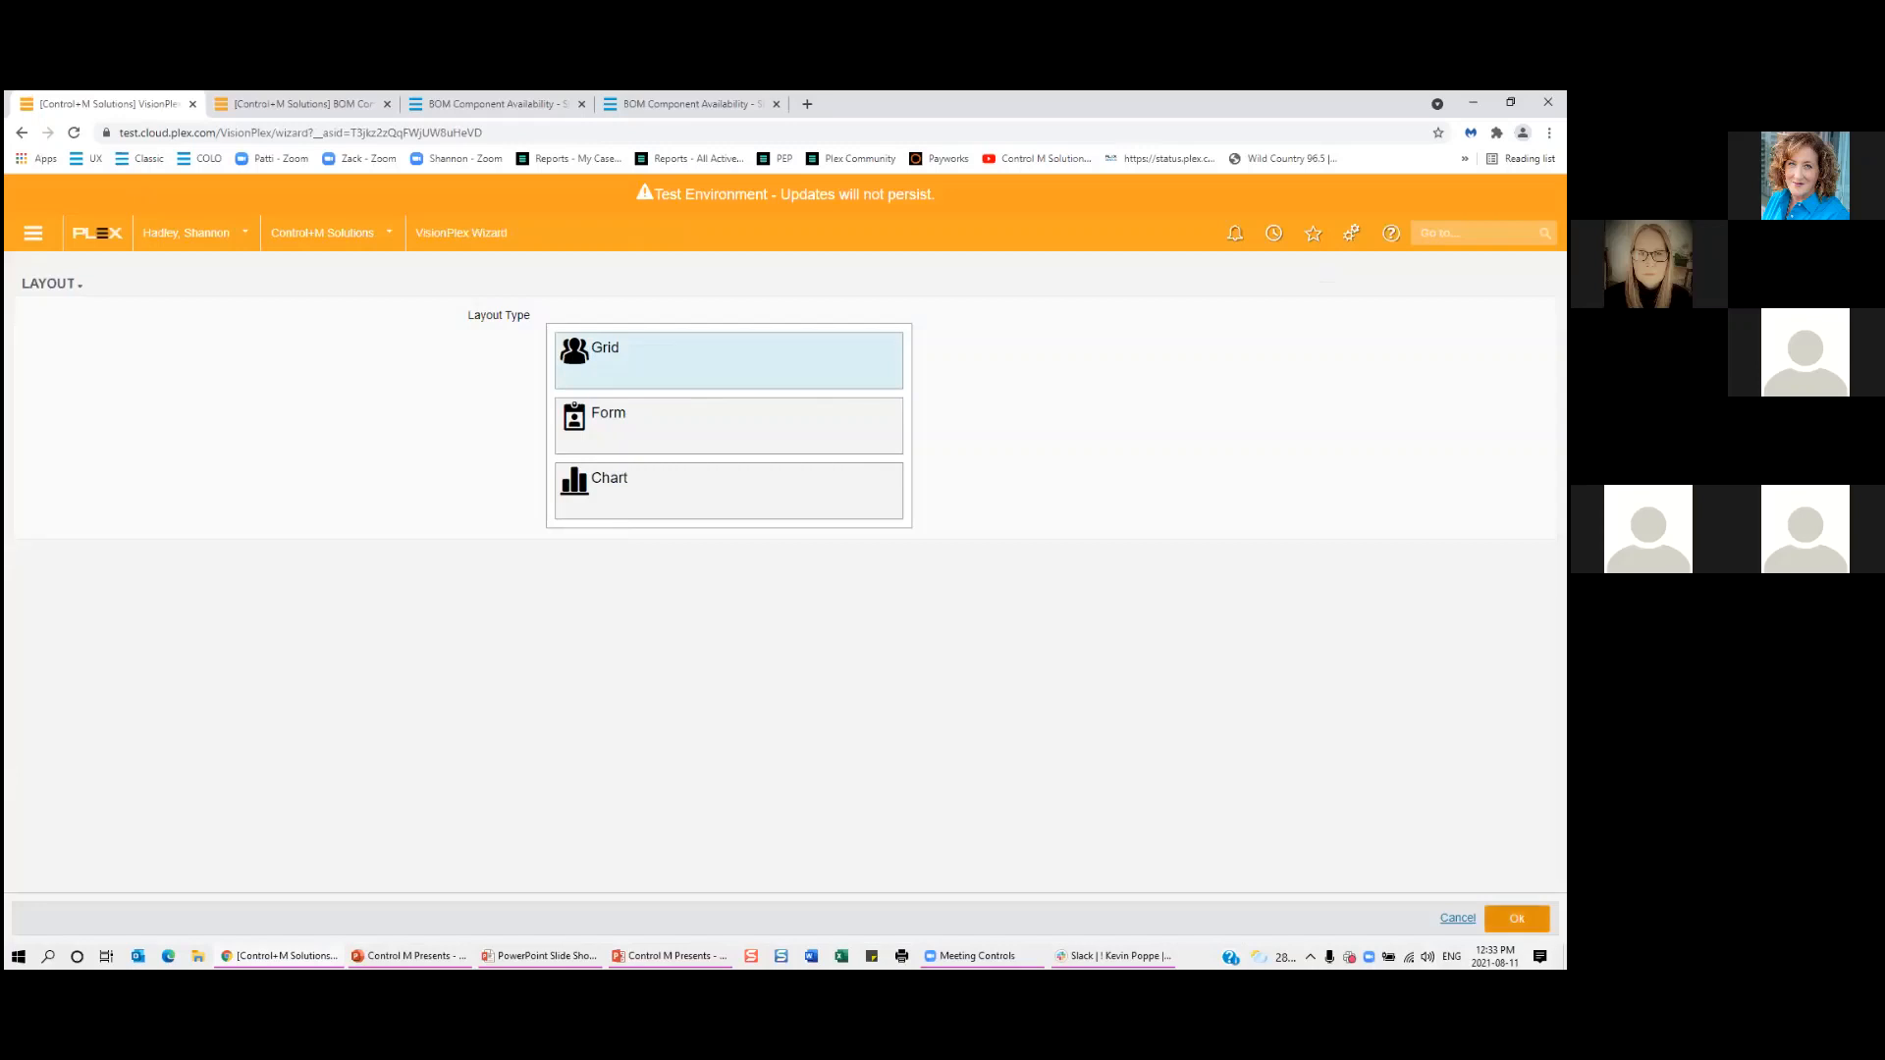
pyautogui.click(1516, 918)
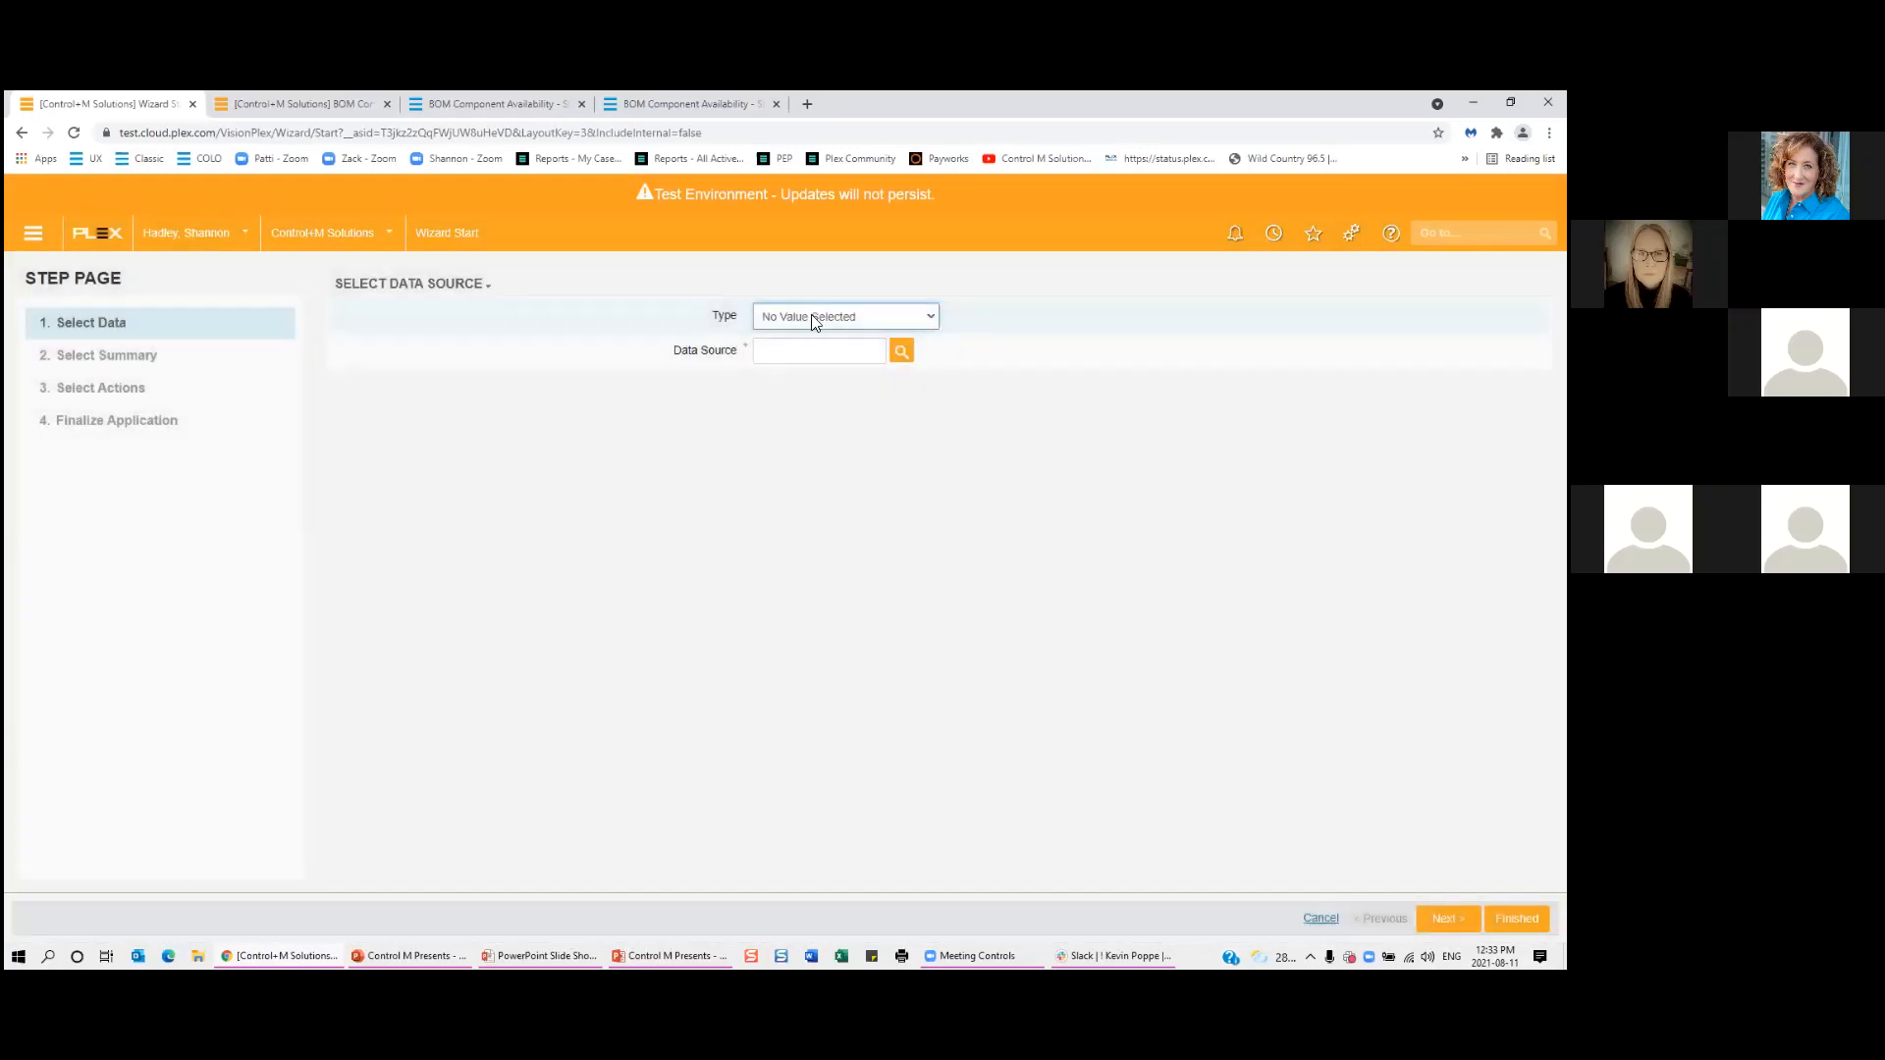
# Set the data source type to Stored Procedure, look through the unfiltered data source pick list and close it.
pyautogui.click(811, 317)
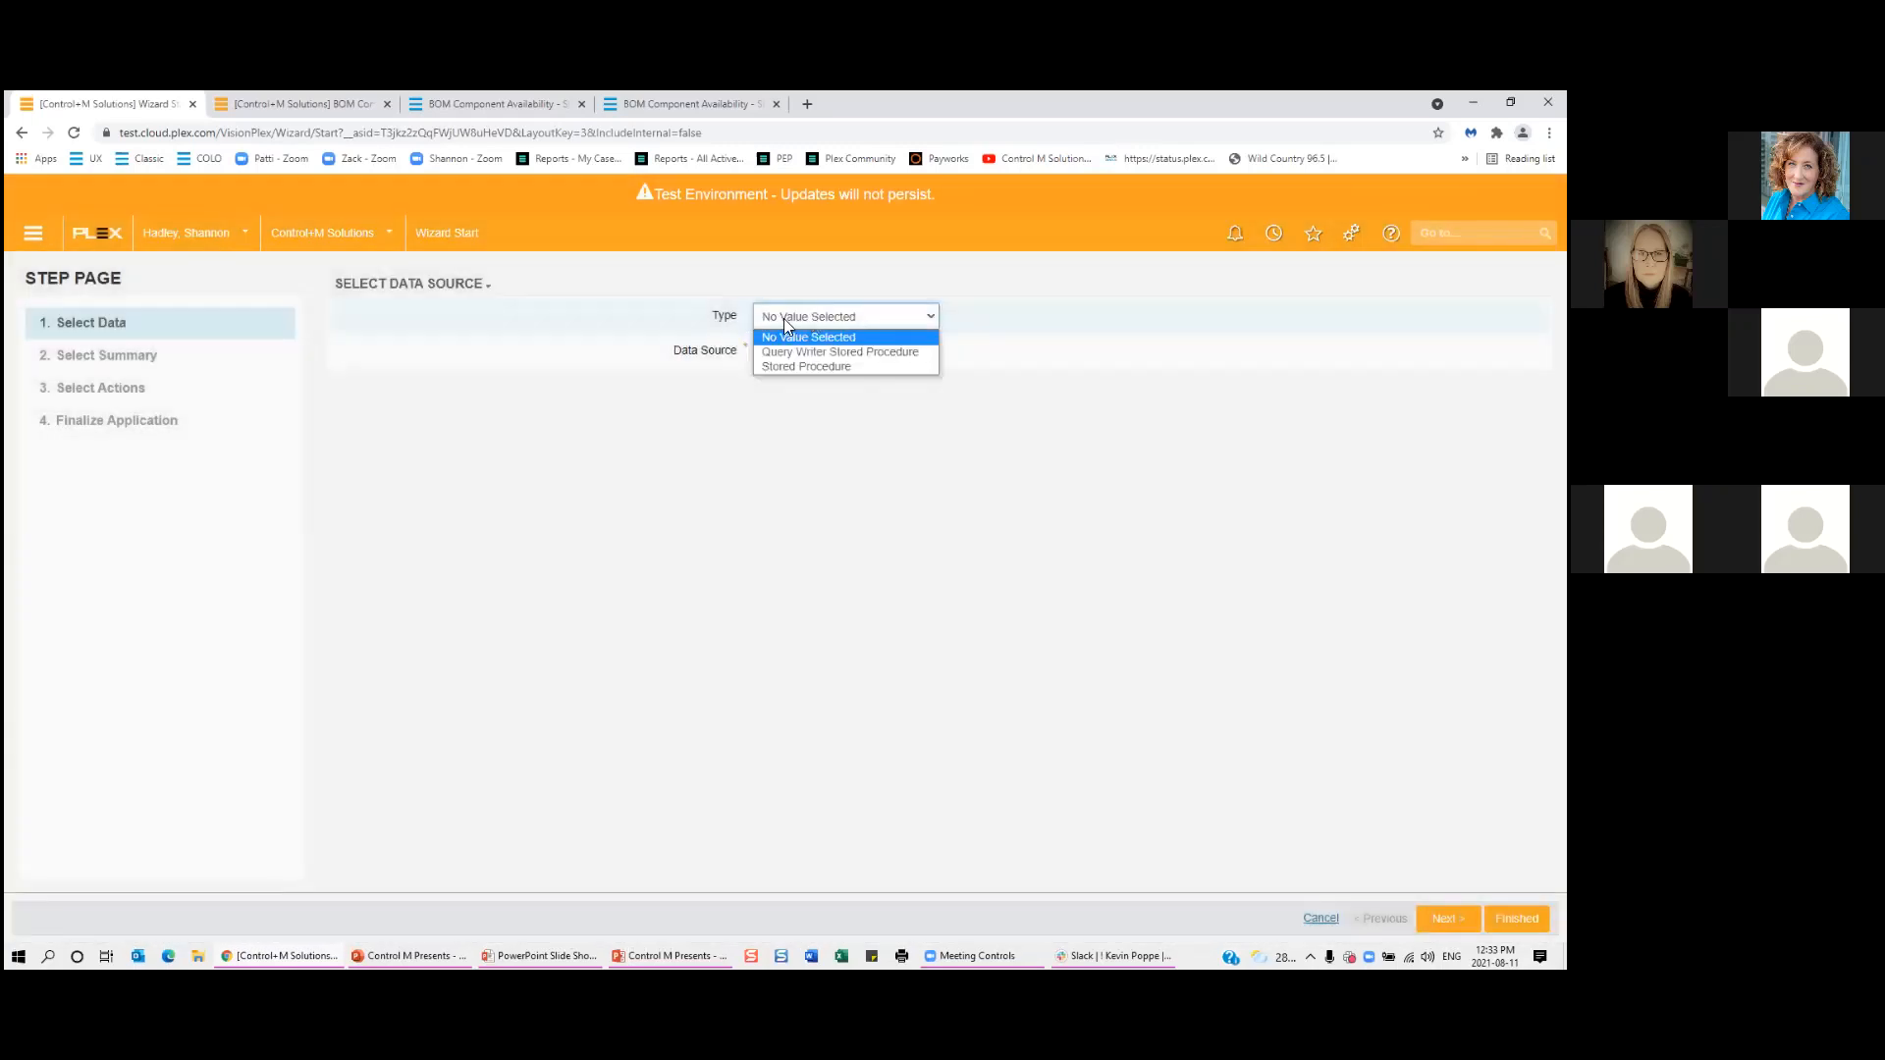
pyautogui.click(803, 367)
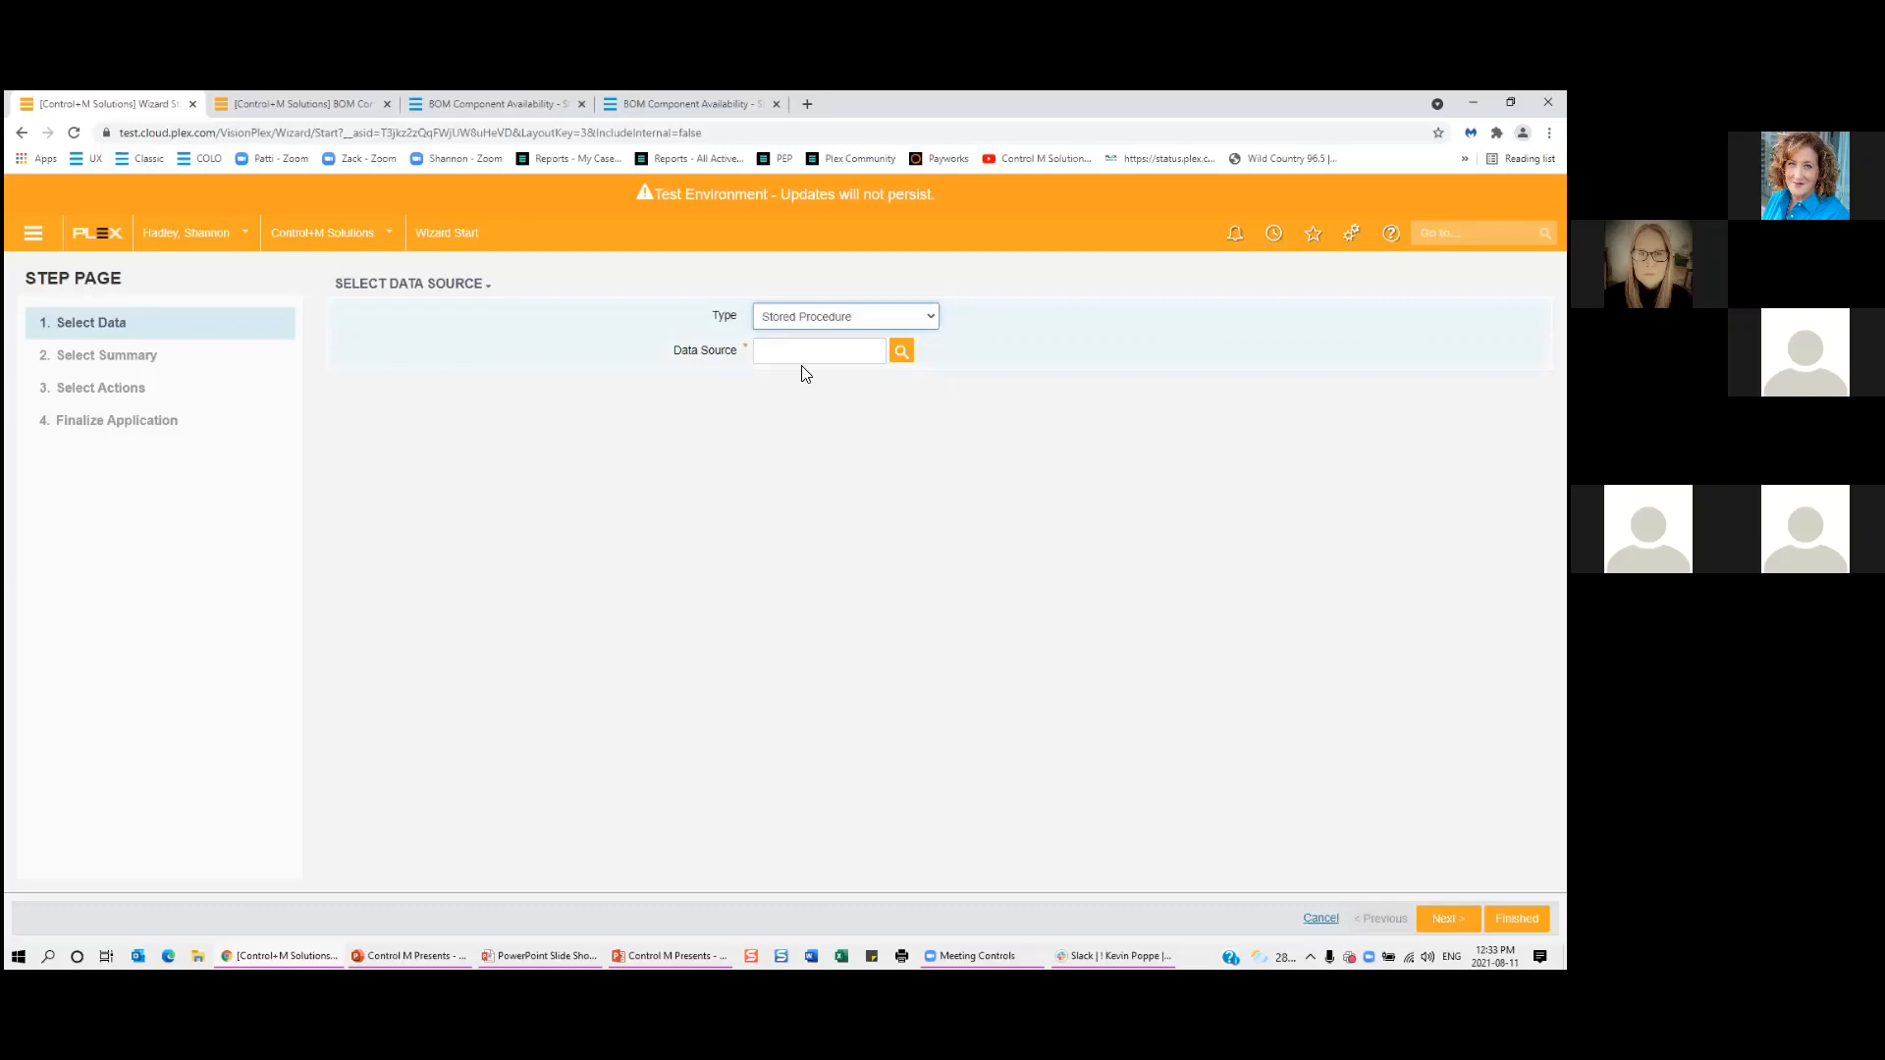
pyautogui.click(815, 360)
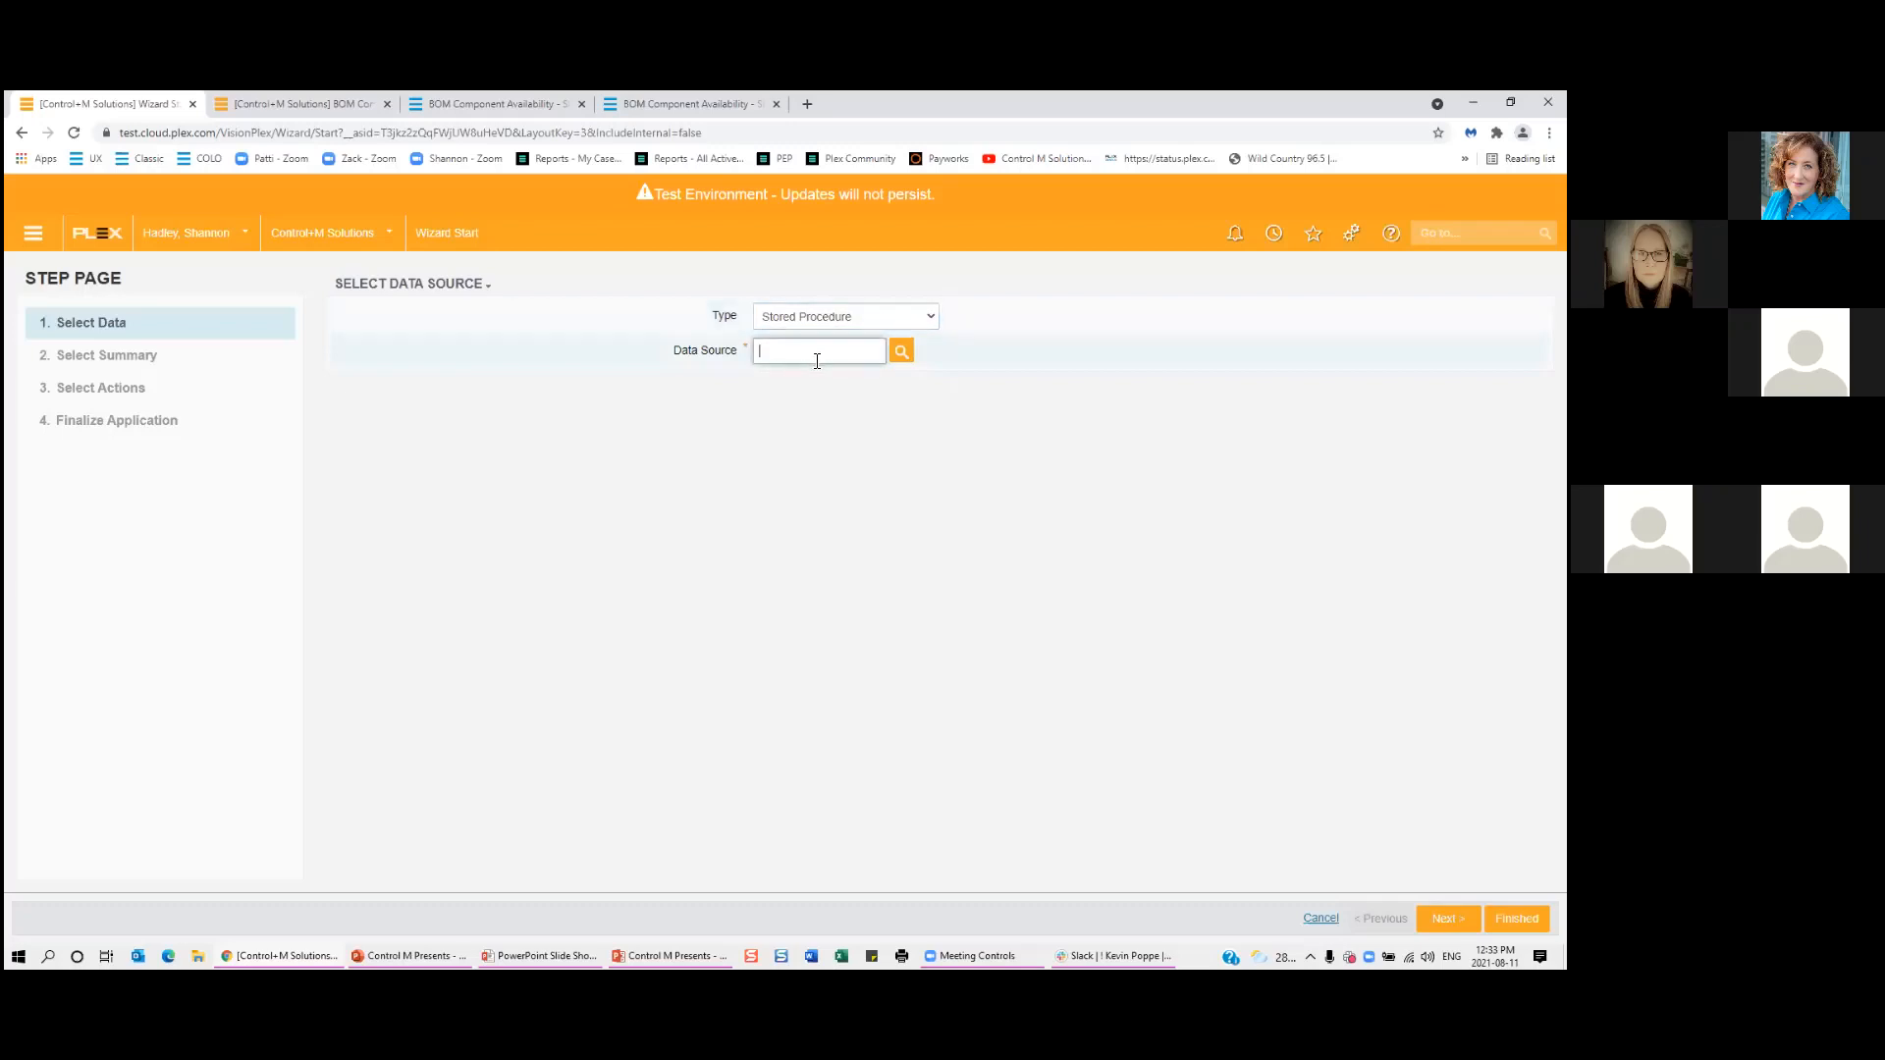
pyautogui.click(899, 352)
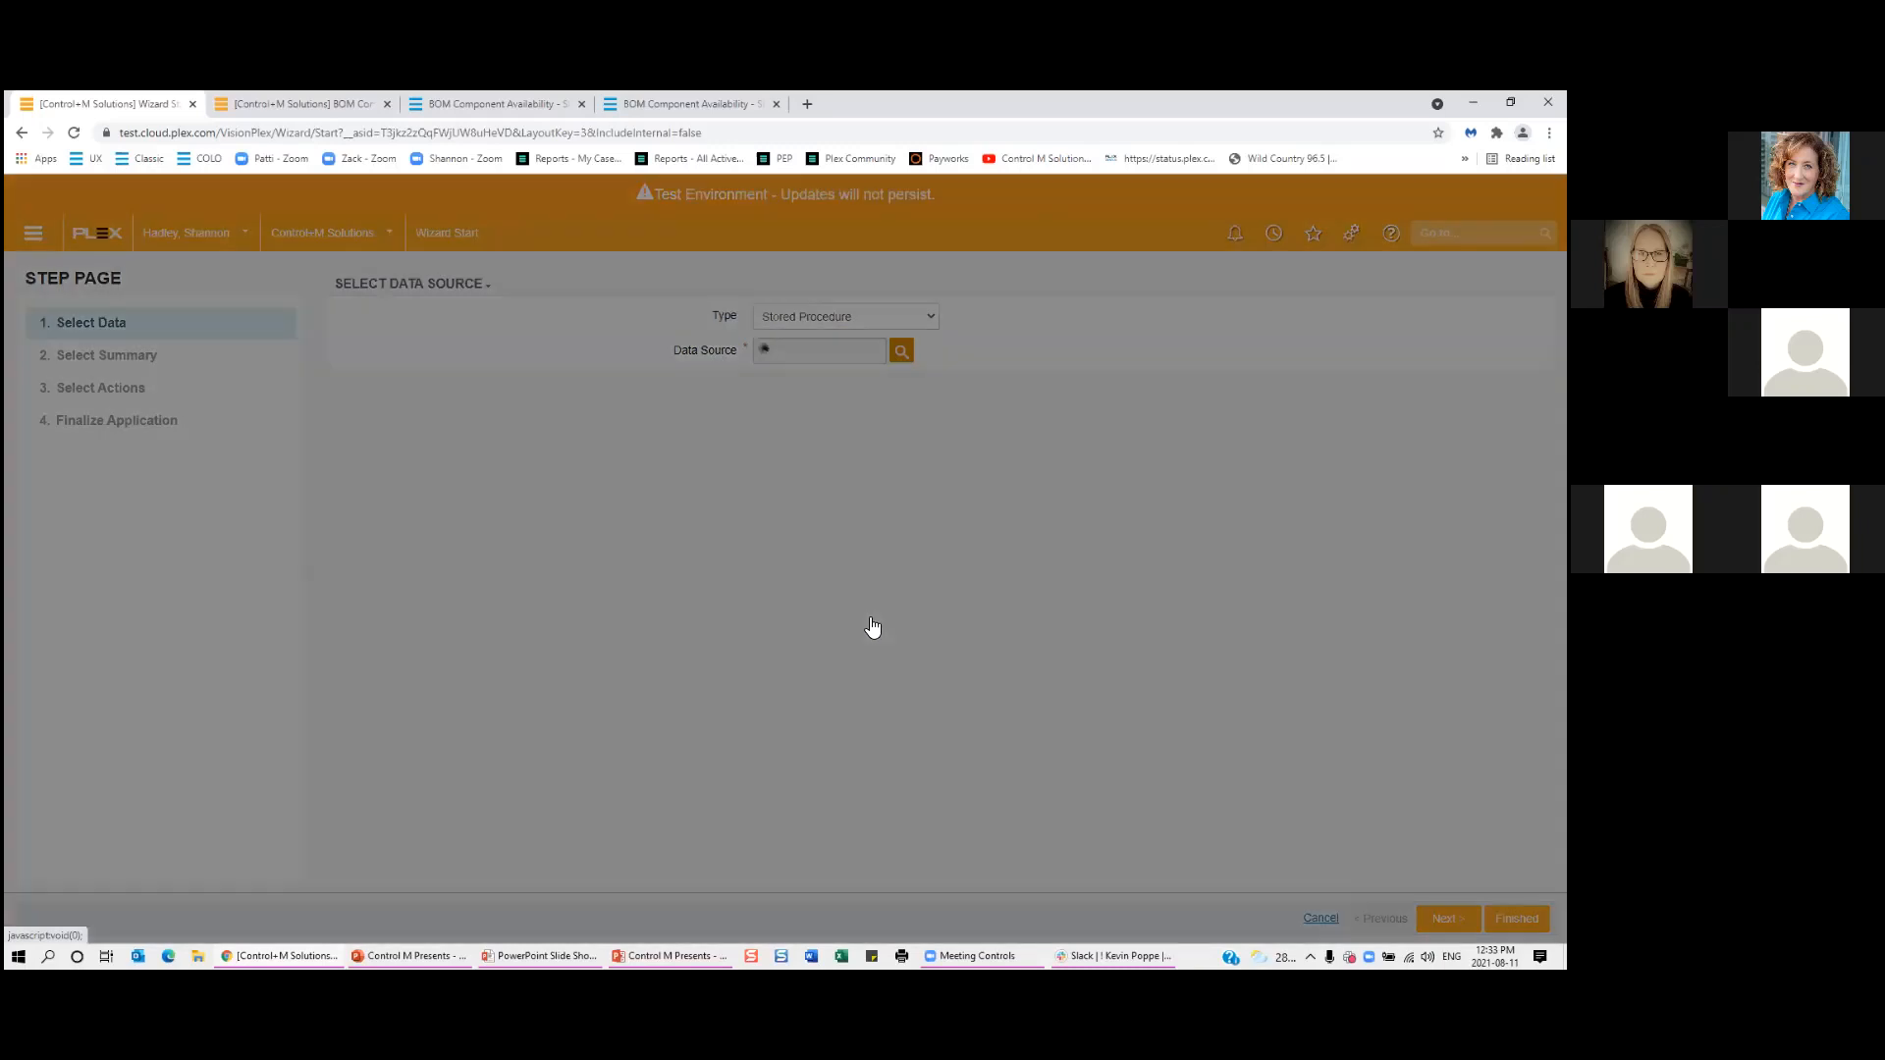
pyautogui.scroll(-15, 872, 626)
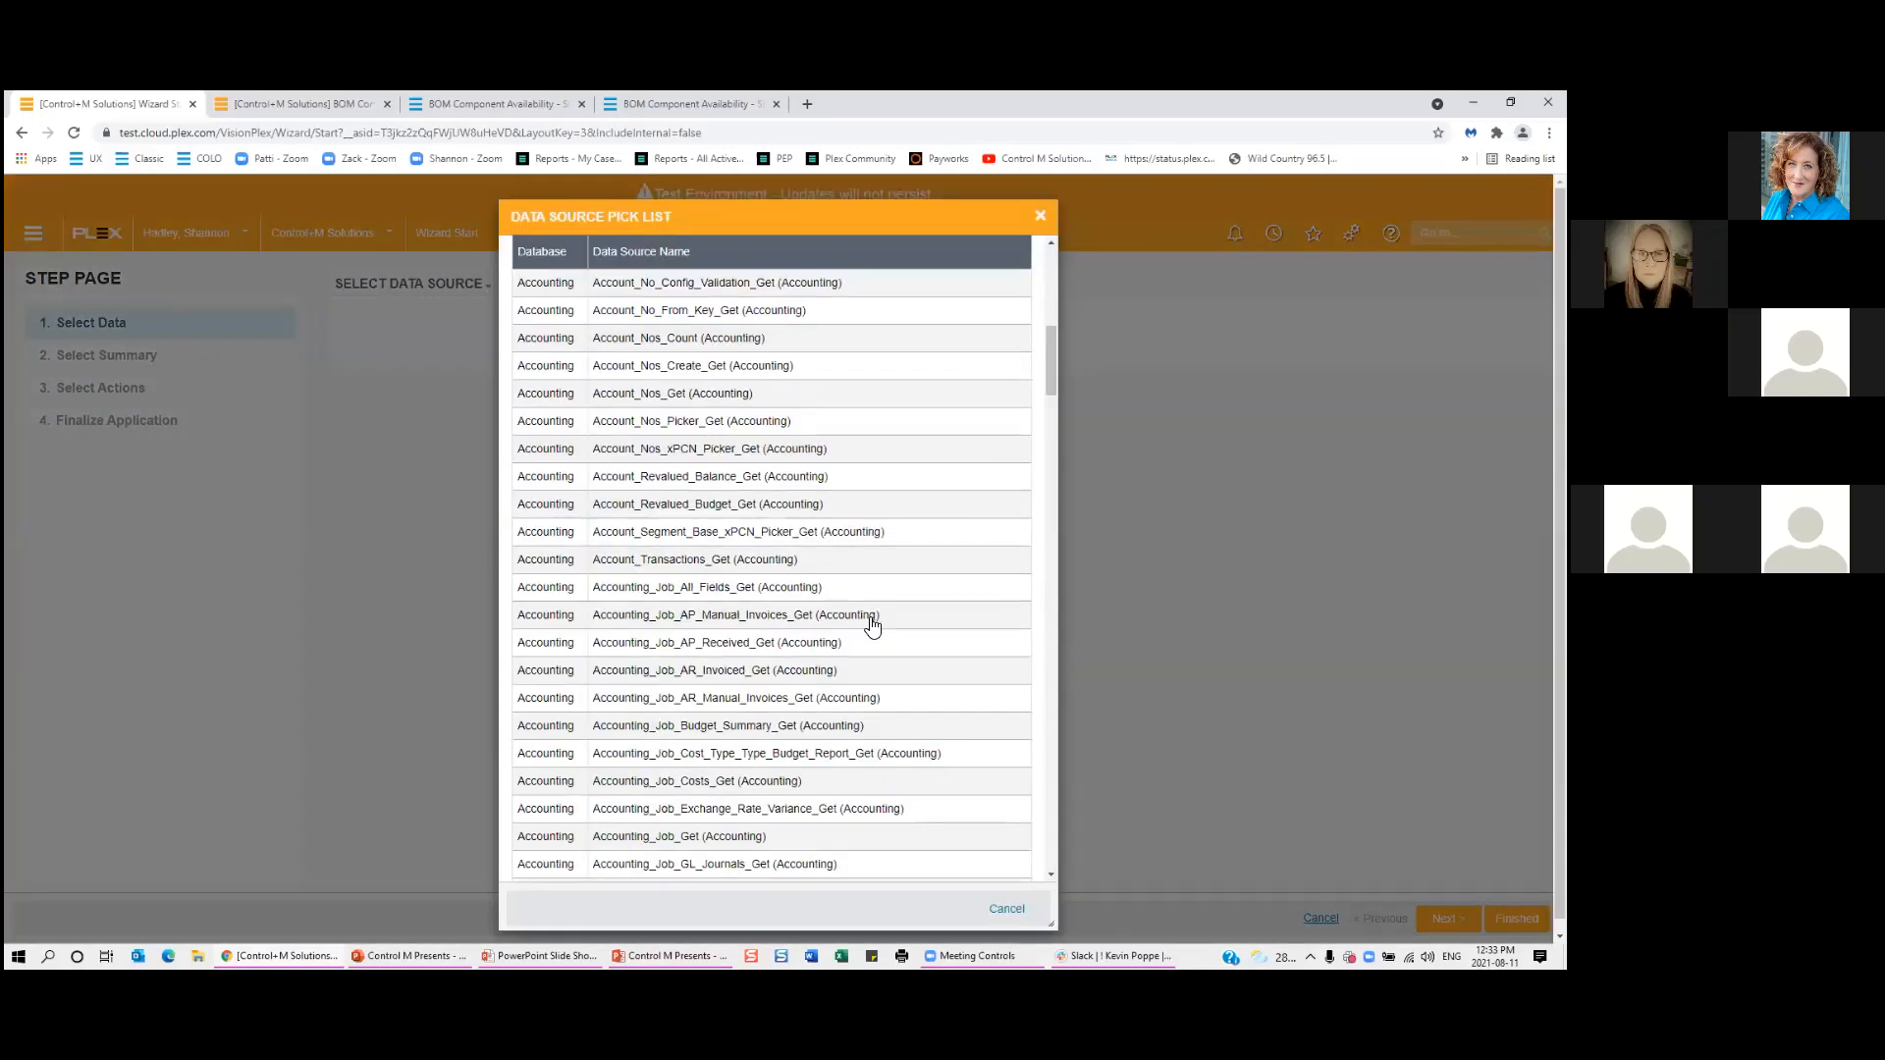
pyautogui.scroll(-5, 871, 626)
pyautogui.scroll(2, 873, 626)
pyautogui.scroll(10, 872, 624)
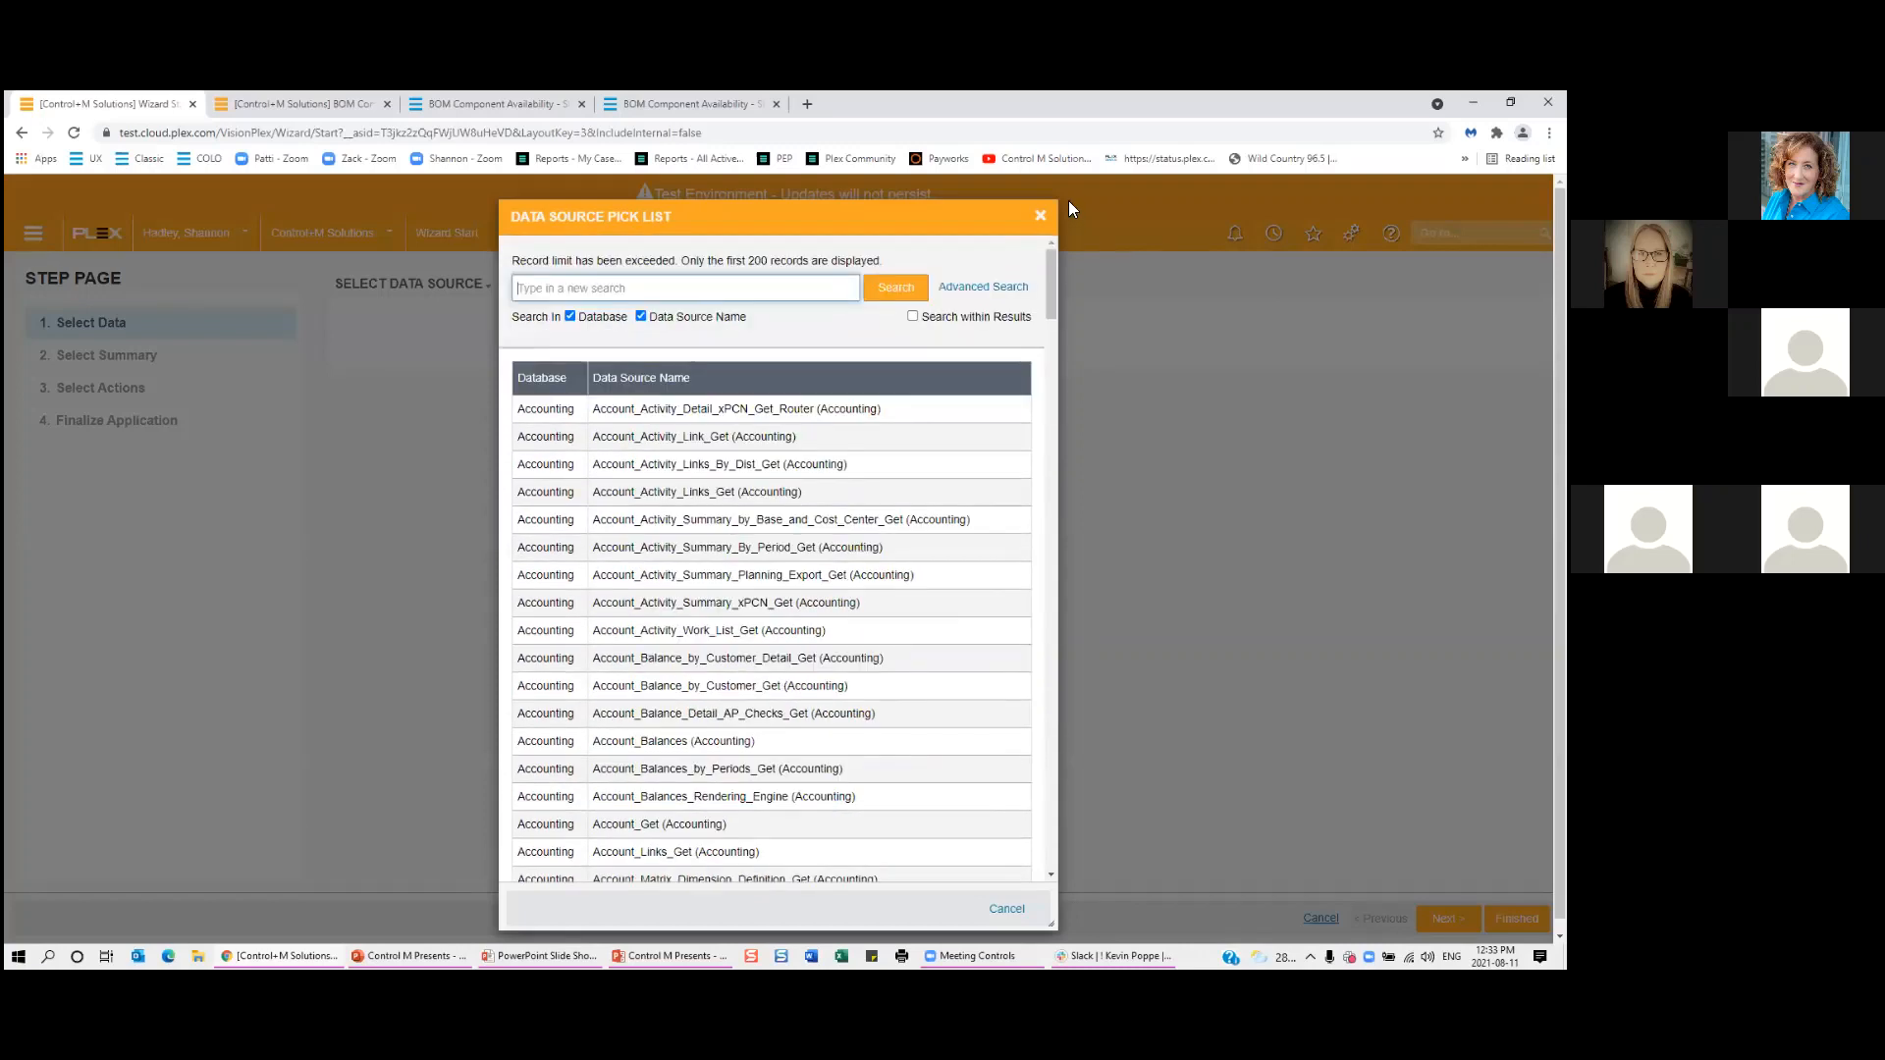
pyautogui.press('Escape')
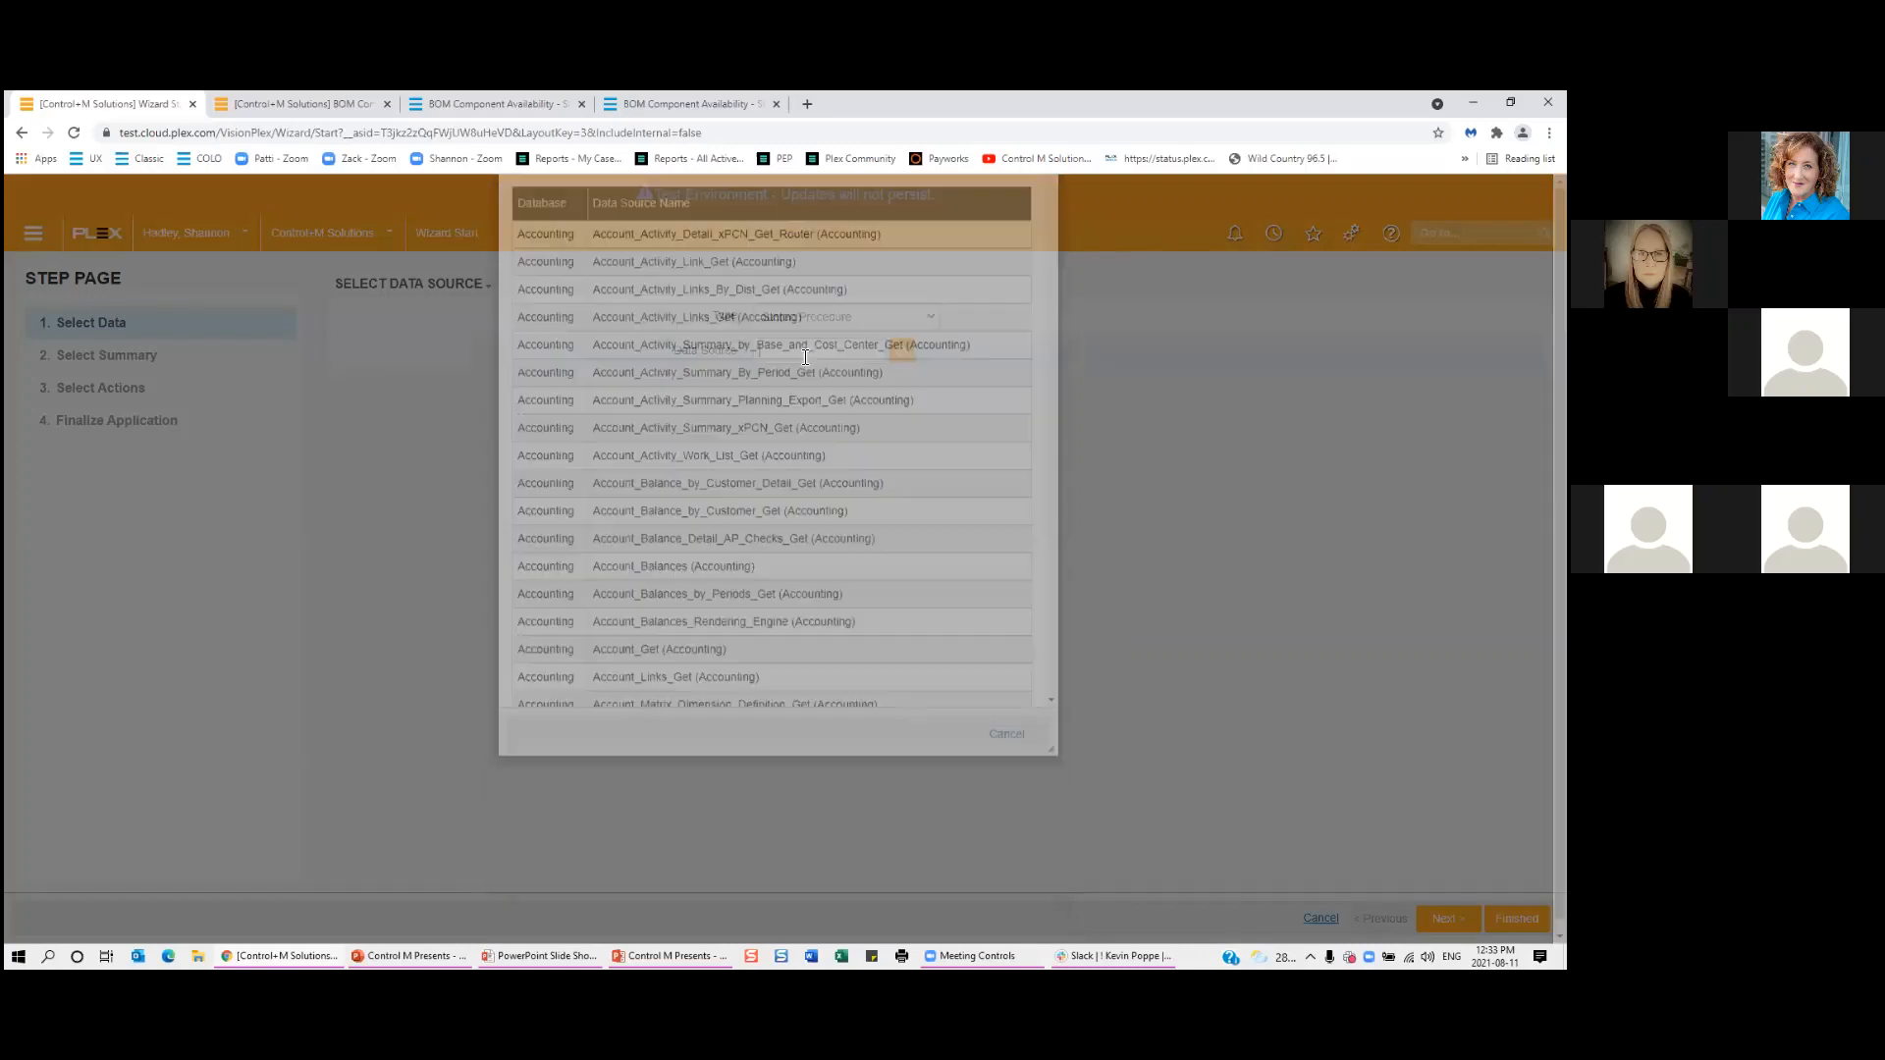
# Search the stored procedure data sources for "part" and look through the matches.
pyautogui.write('part')
pyautogui.click(900, 354)
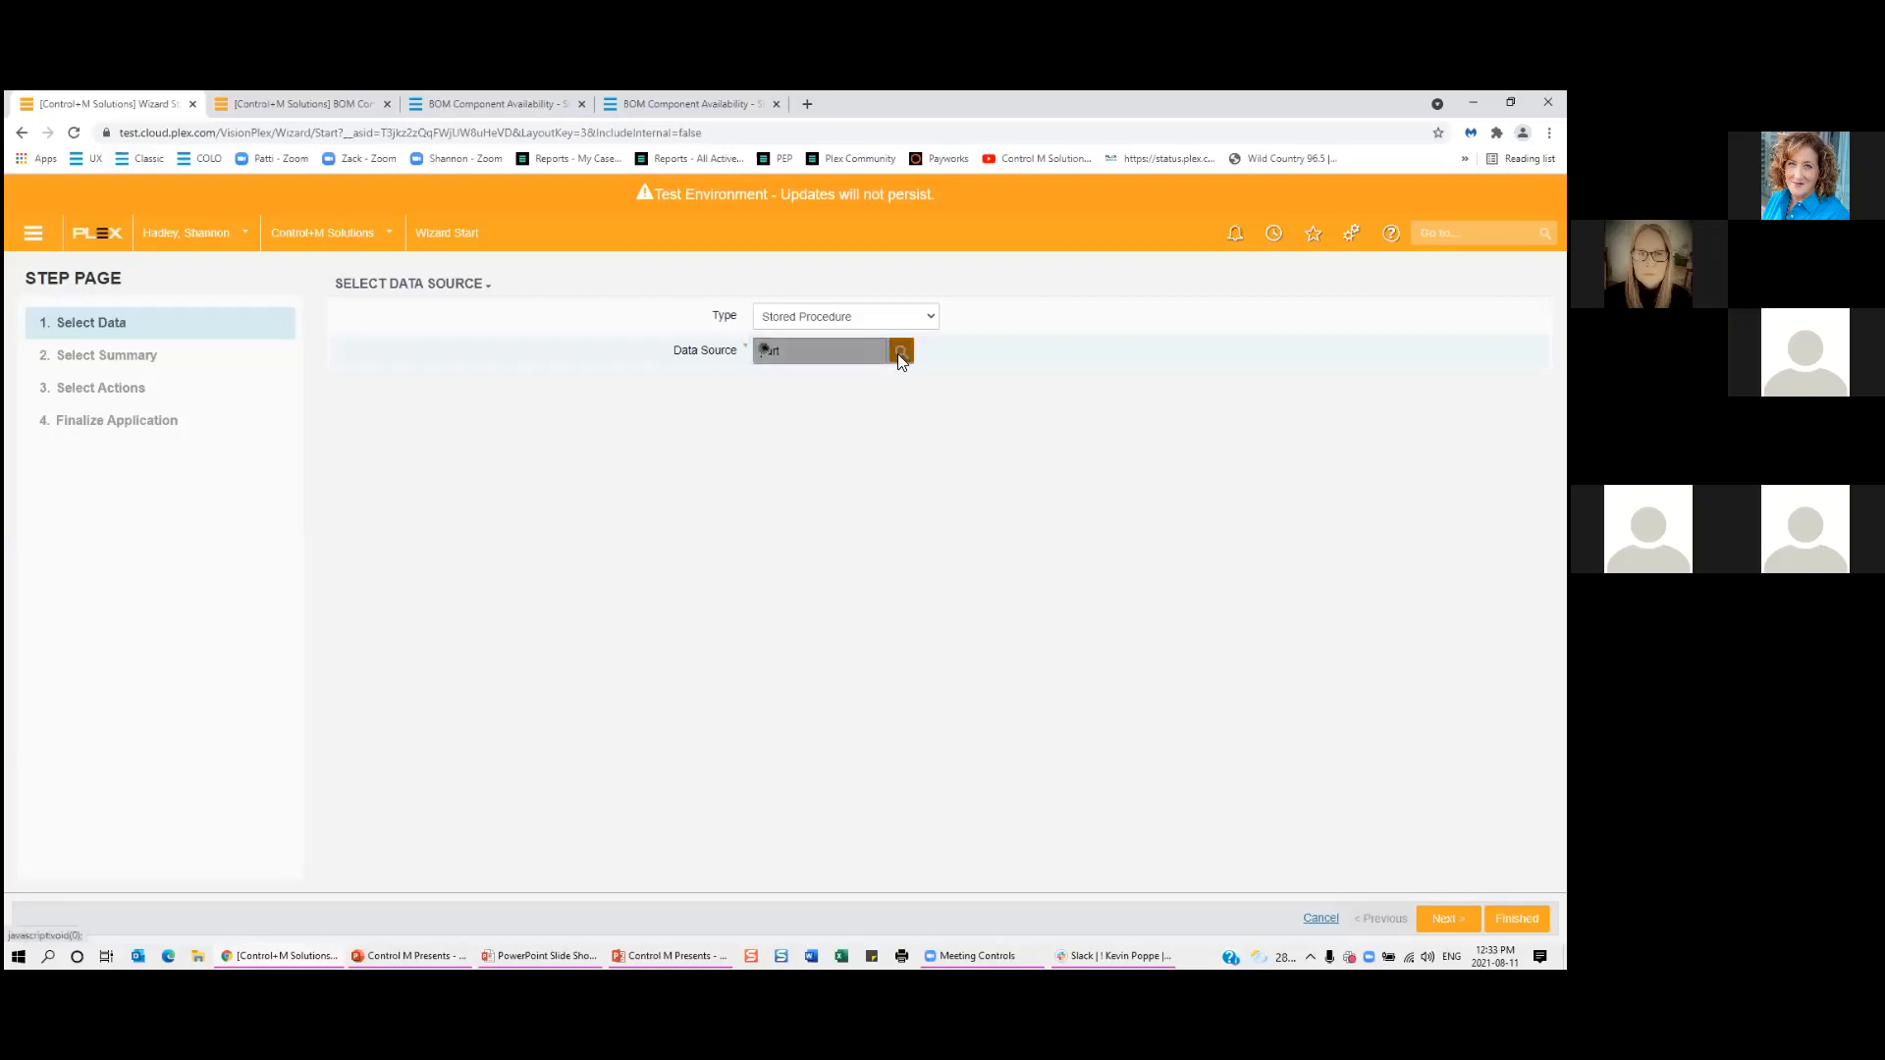
pyautogui.scroll(-5, 778, 528)
pyautogui.scroll(-3, 780, 528)
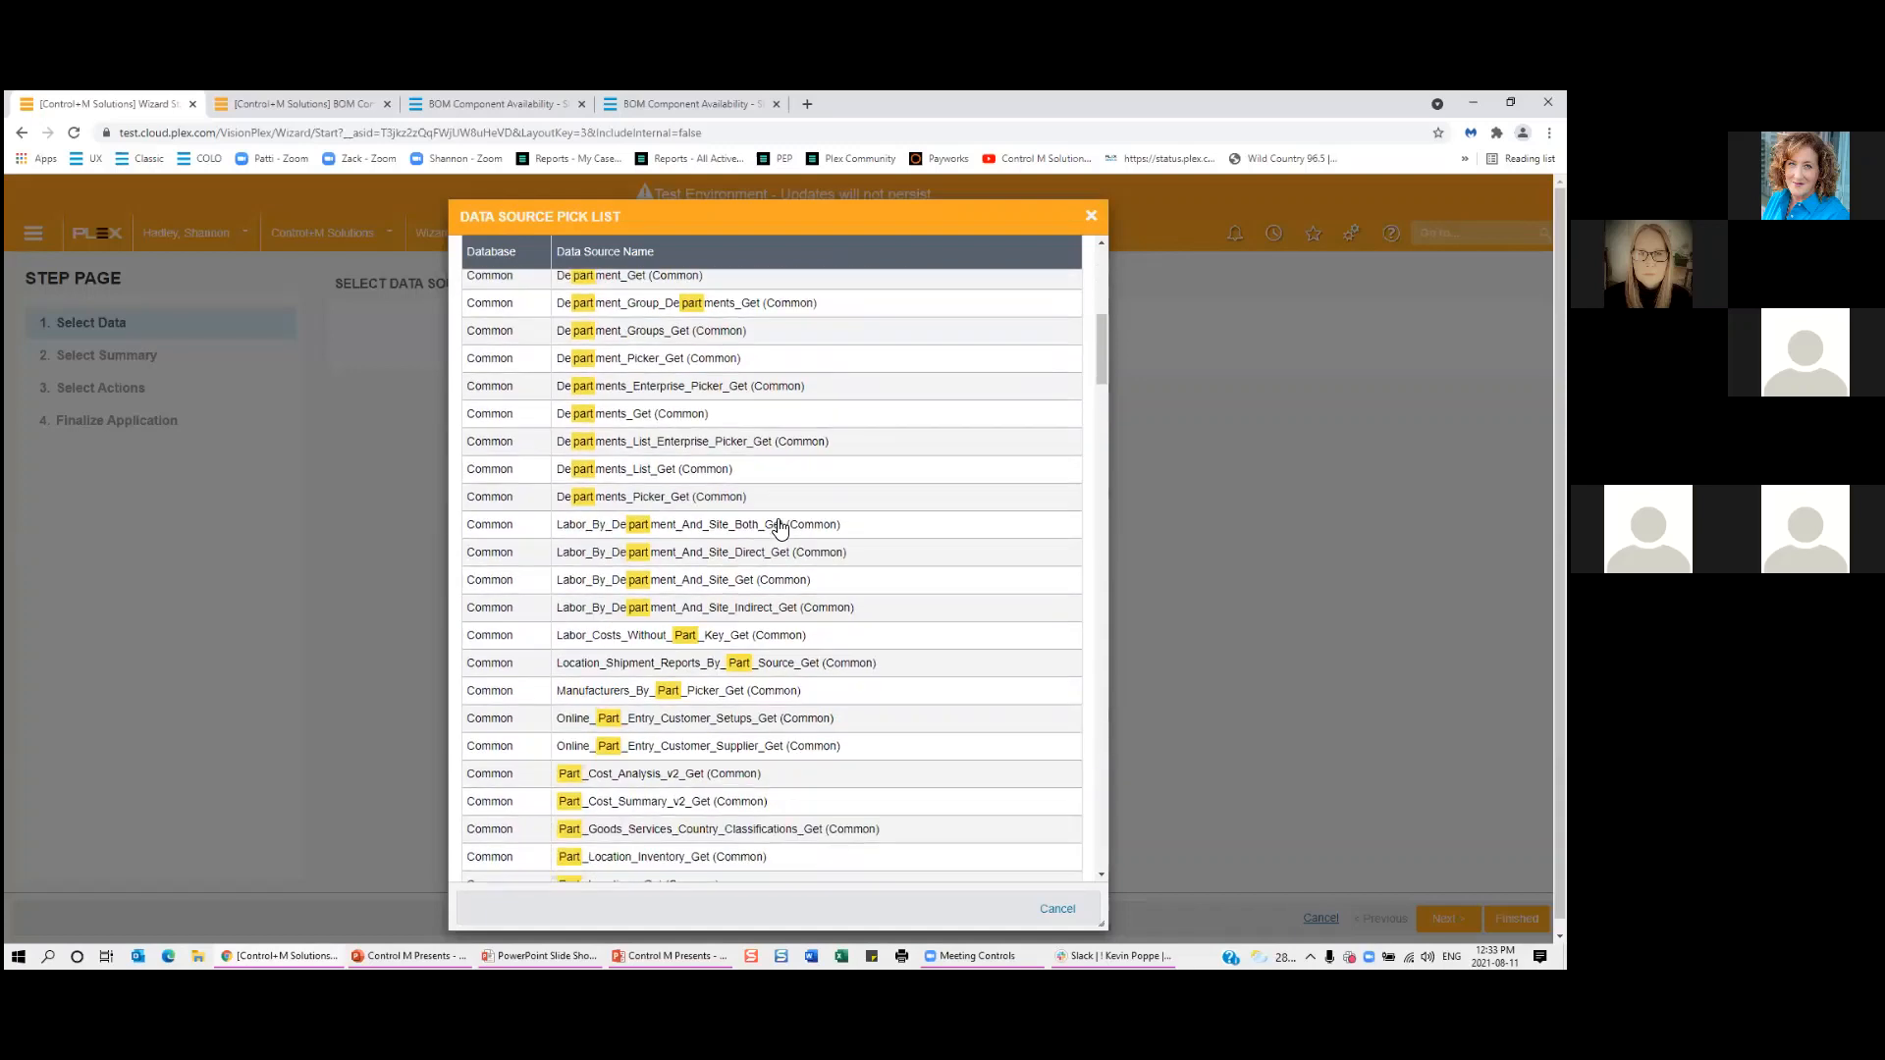
pyautogui.scroll(-3, 781, 528)
pyautogui.scroll(10, 779, 526)
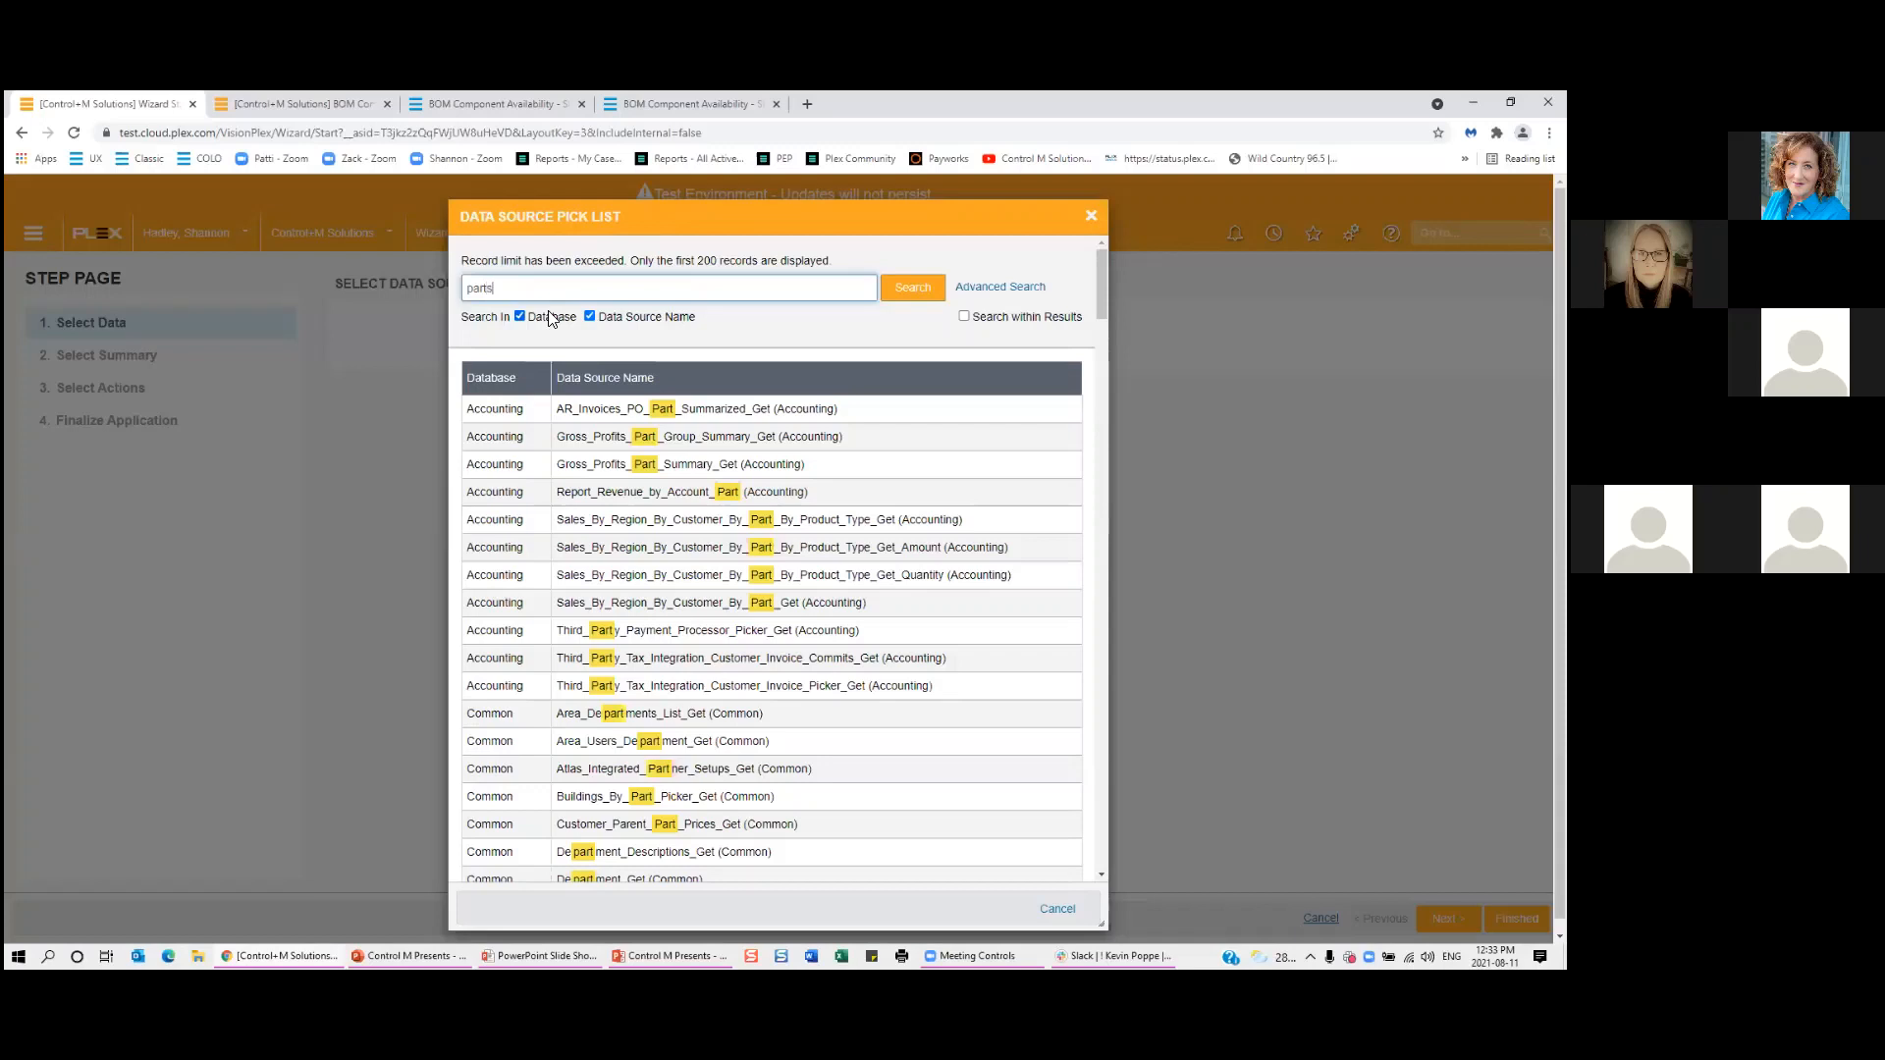
# Search the pick list for "parts", choose Customer_Parts_Get (Part) as the data source and review its inputs and outputs.
pyautogui.press('Return')
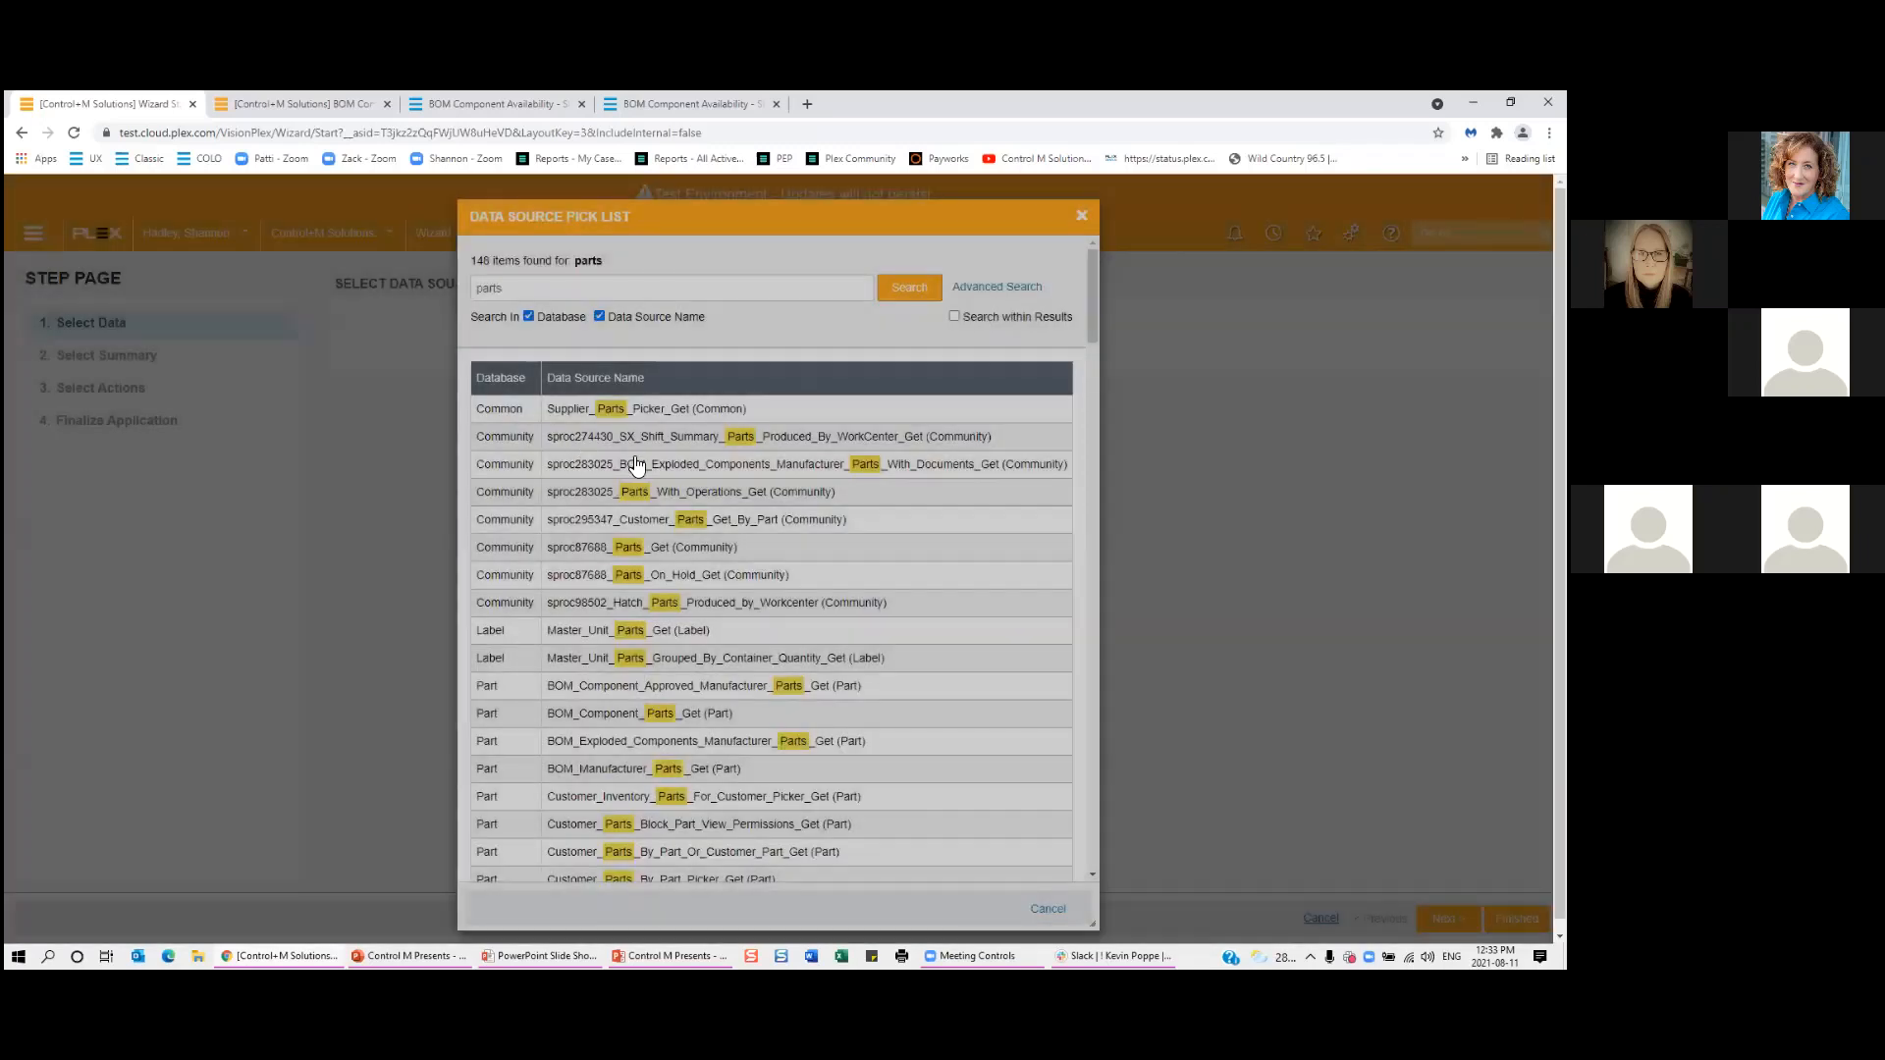
pyautogui.scroll(-5, 557, 452)
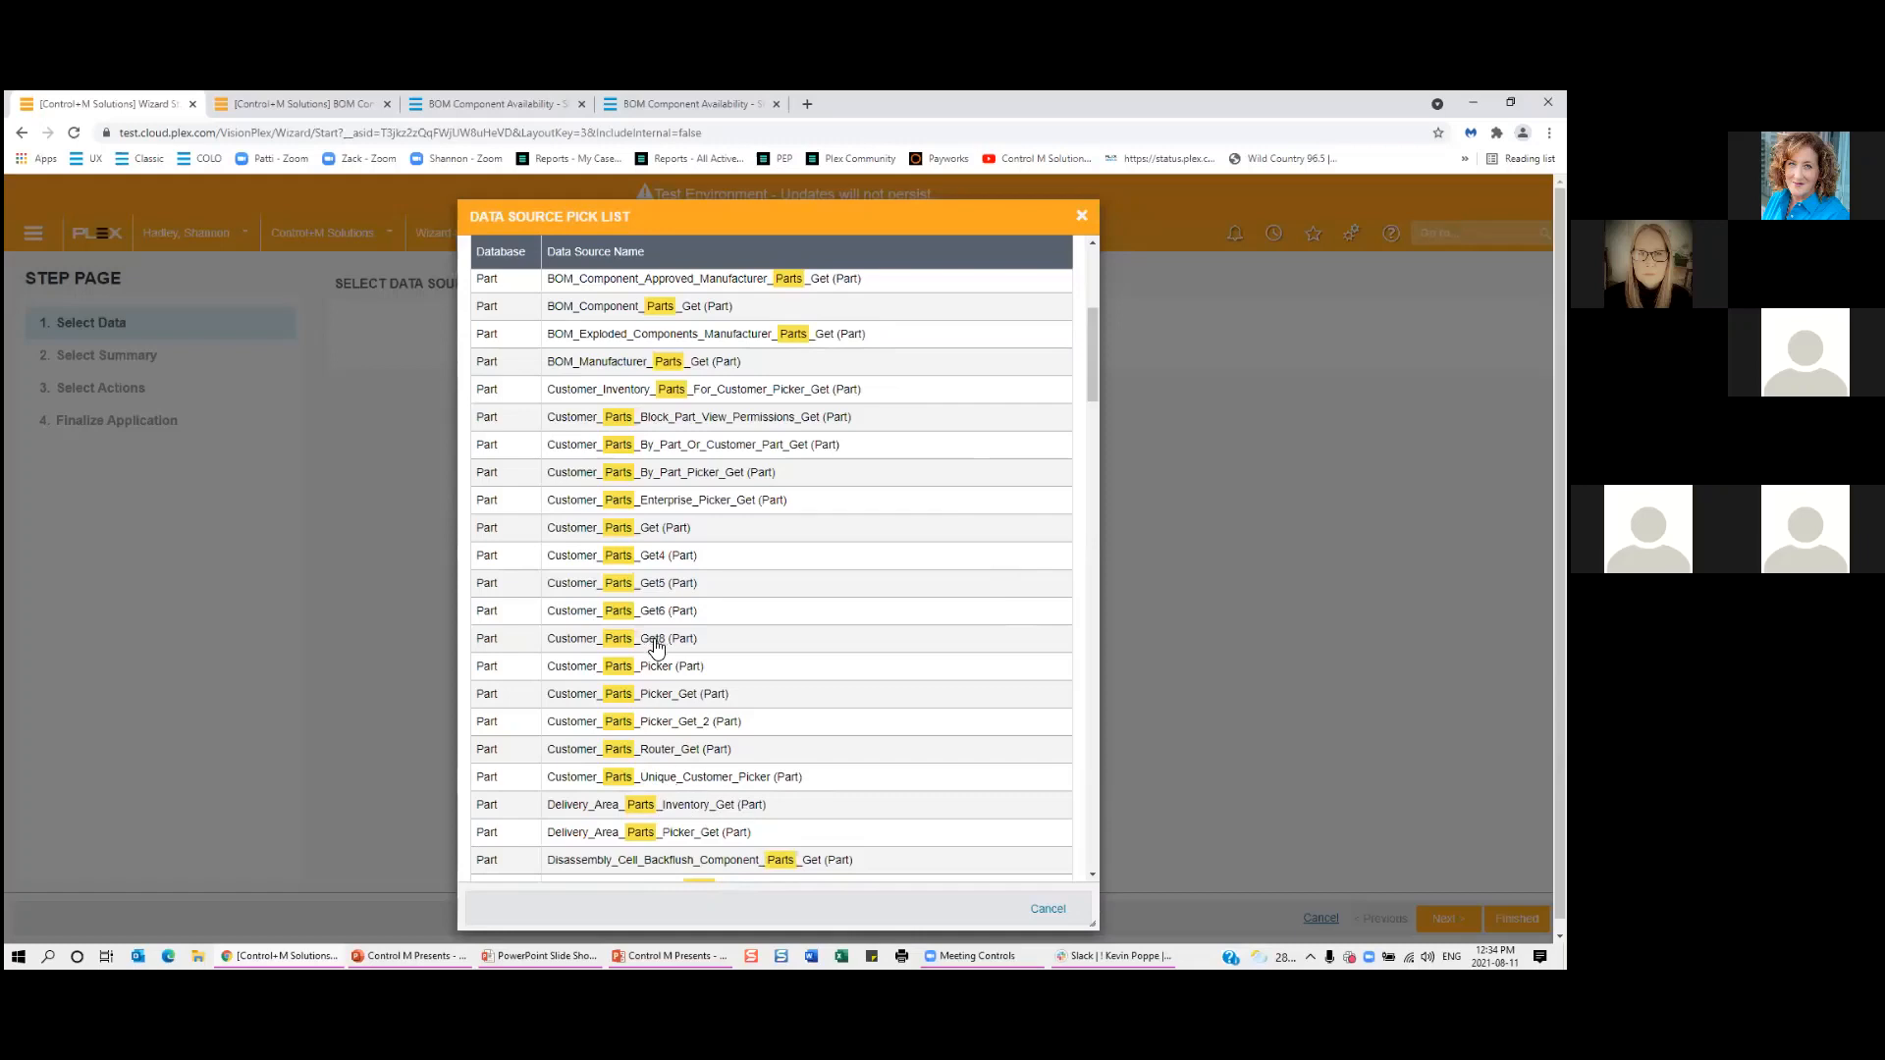
pyautogui.click(599, 531)
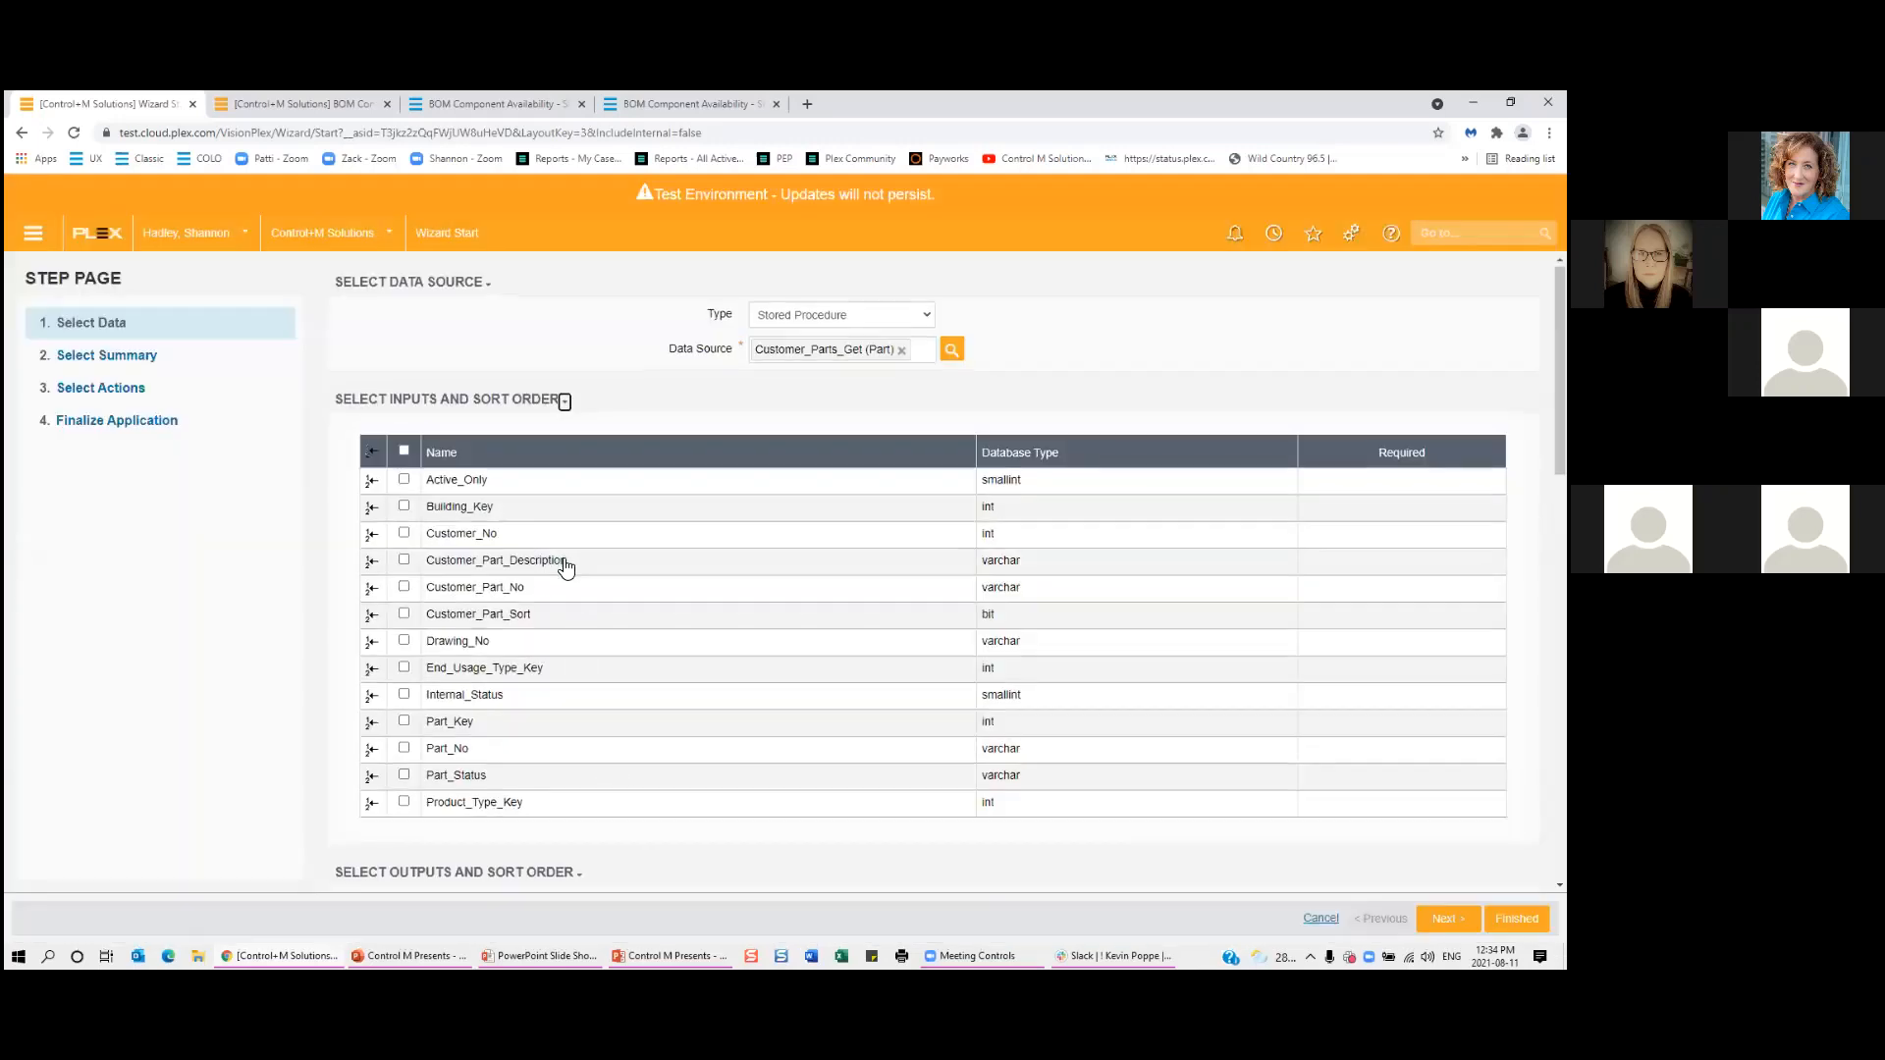
pyautogui.scroll(-6, 565, 564)
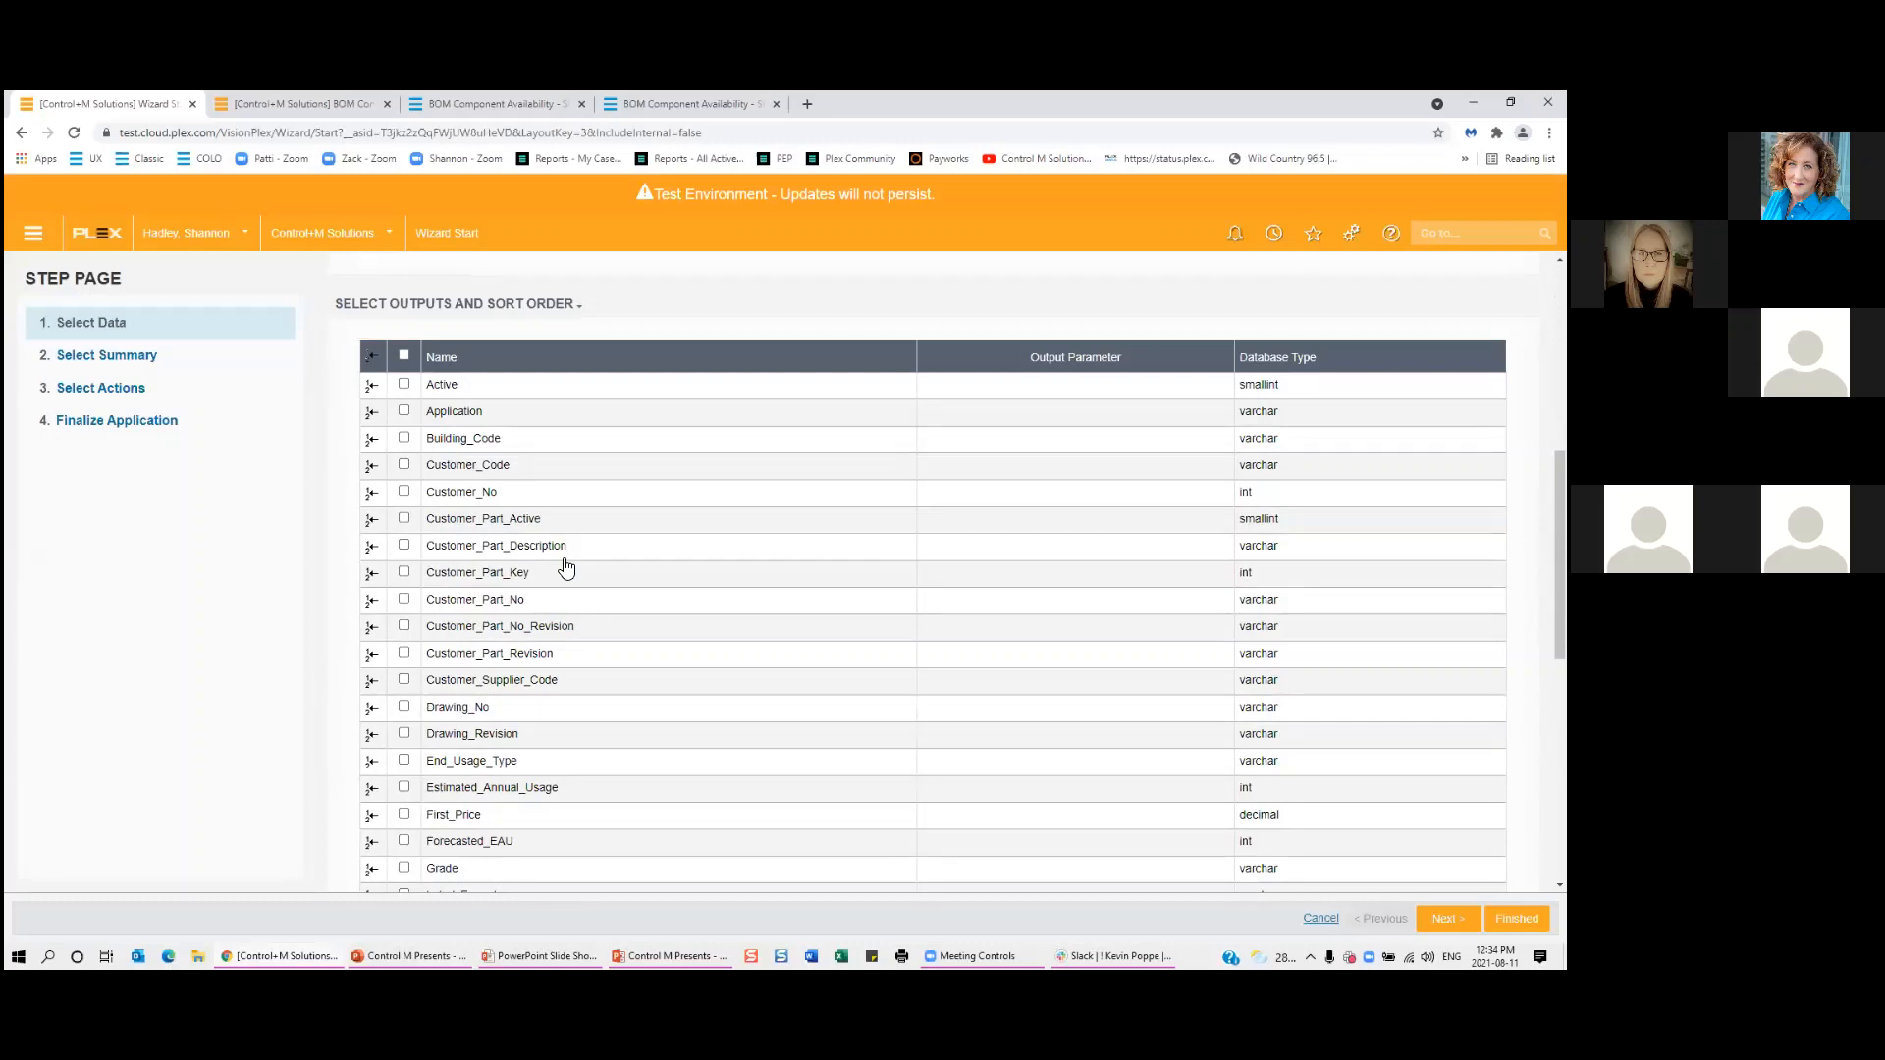
pyautogui.scroll(2, 595, 624)
pyautogui.scroll(5, 597, 626)
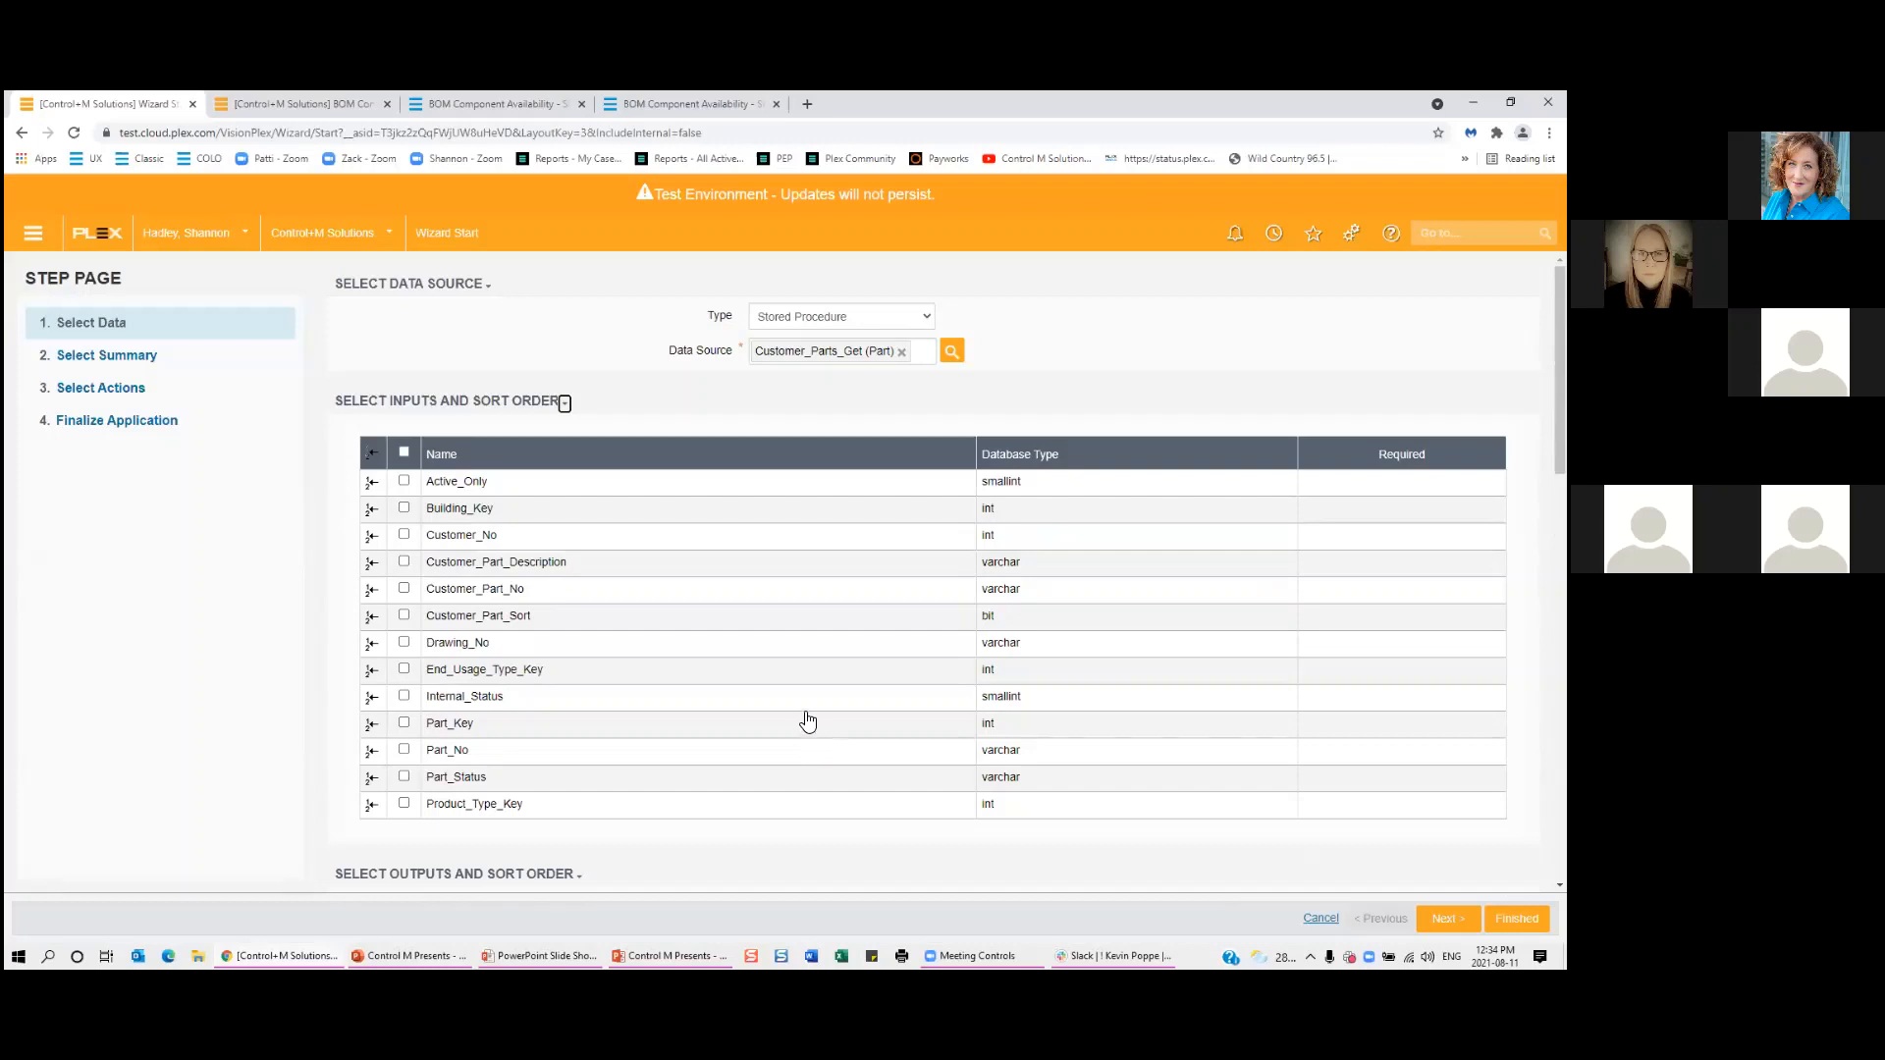
# Replace the data source with the Customer_Parts_Picker (Part) stored procedure from the "parts" matches.
pyautogui.click(901, 352)
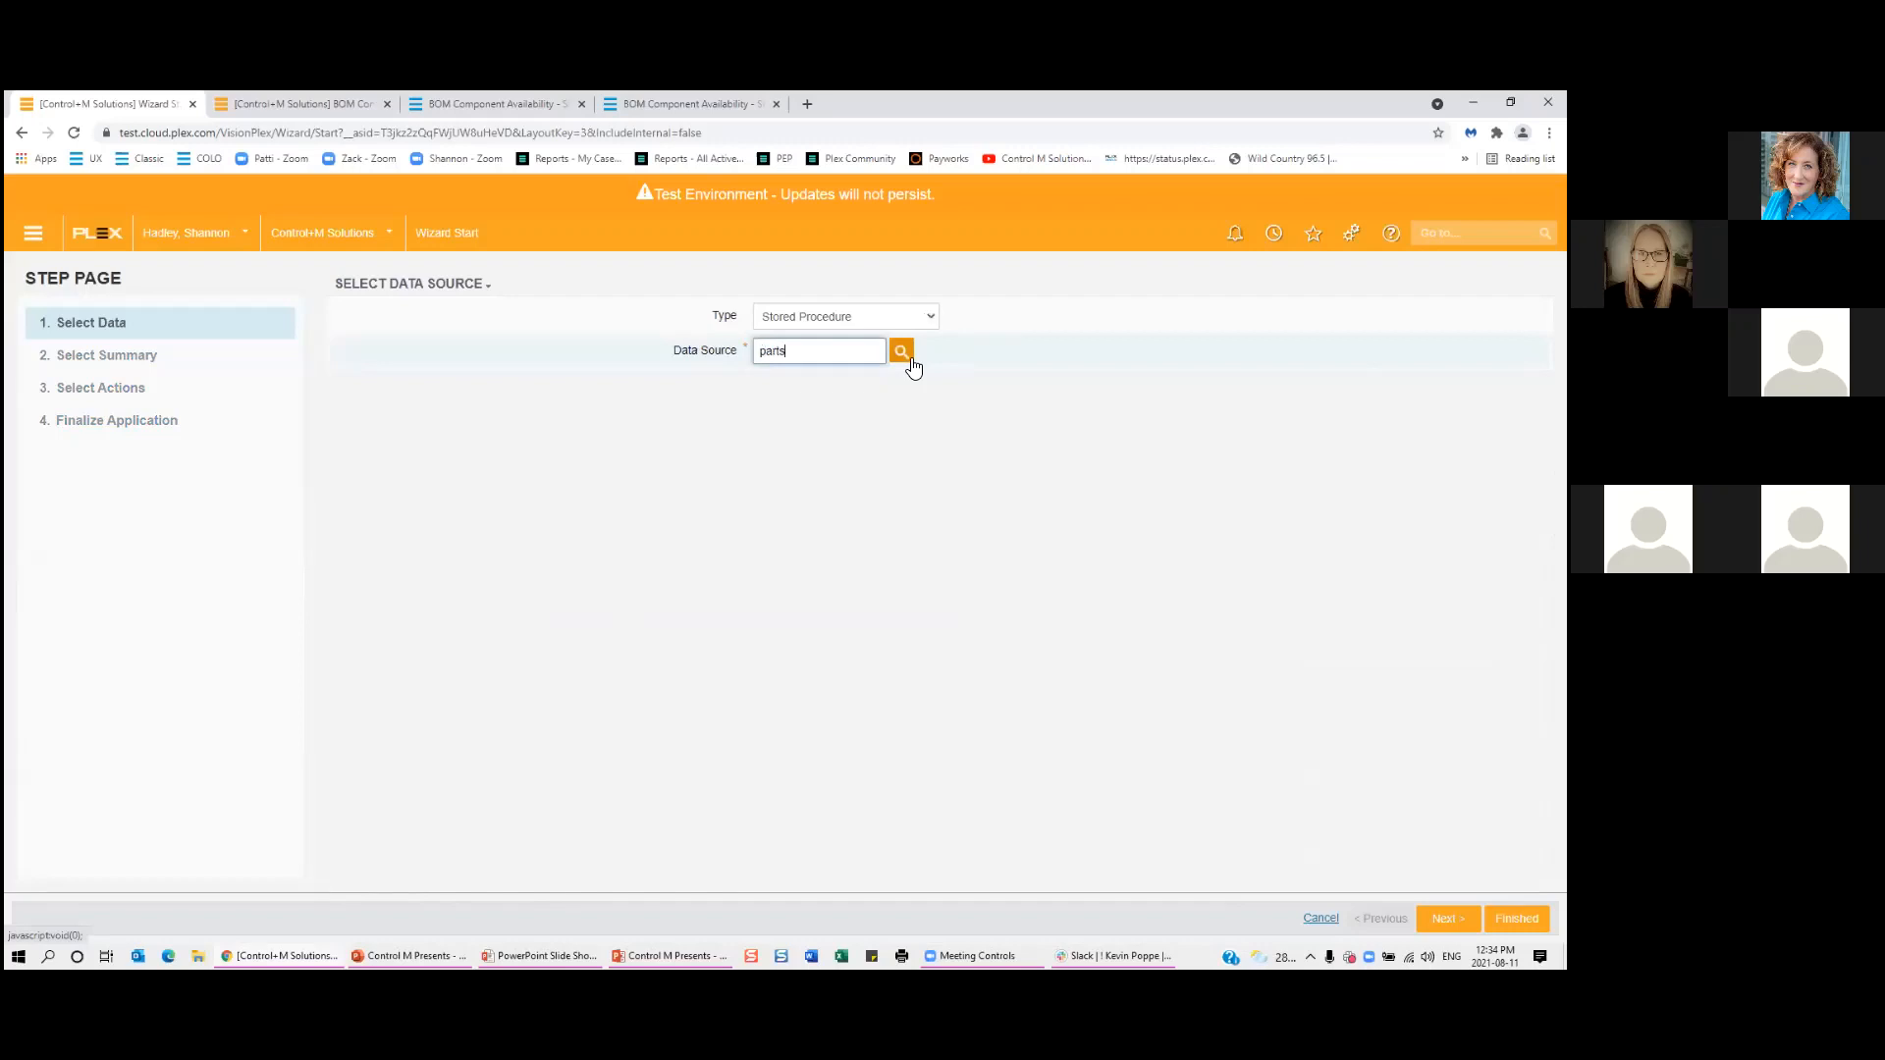
pyautogui.click(910, 361)
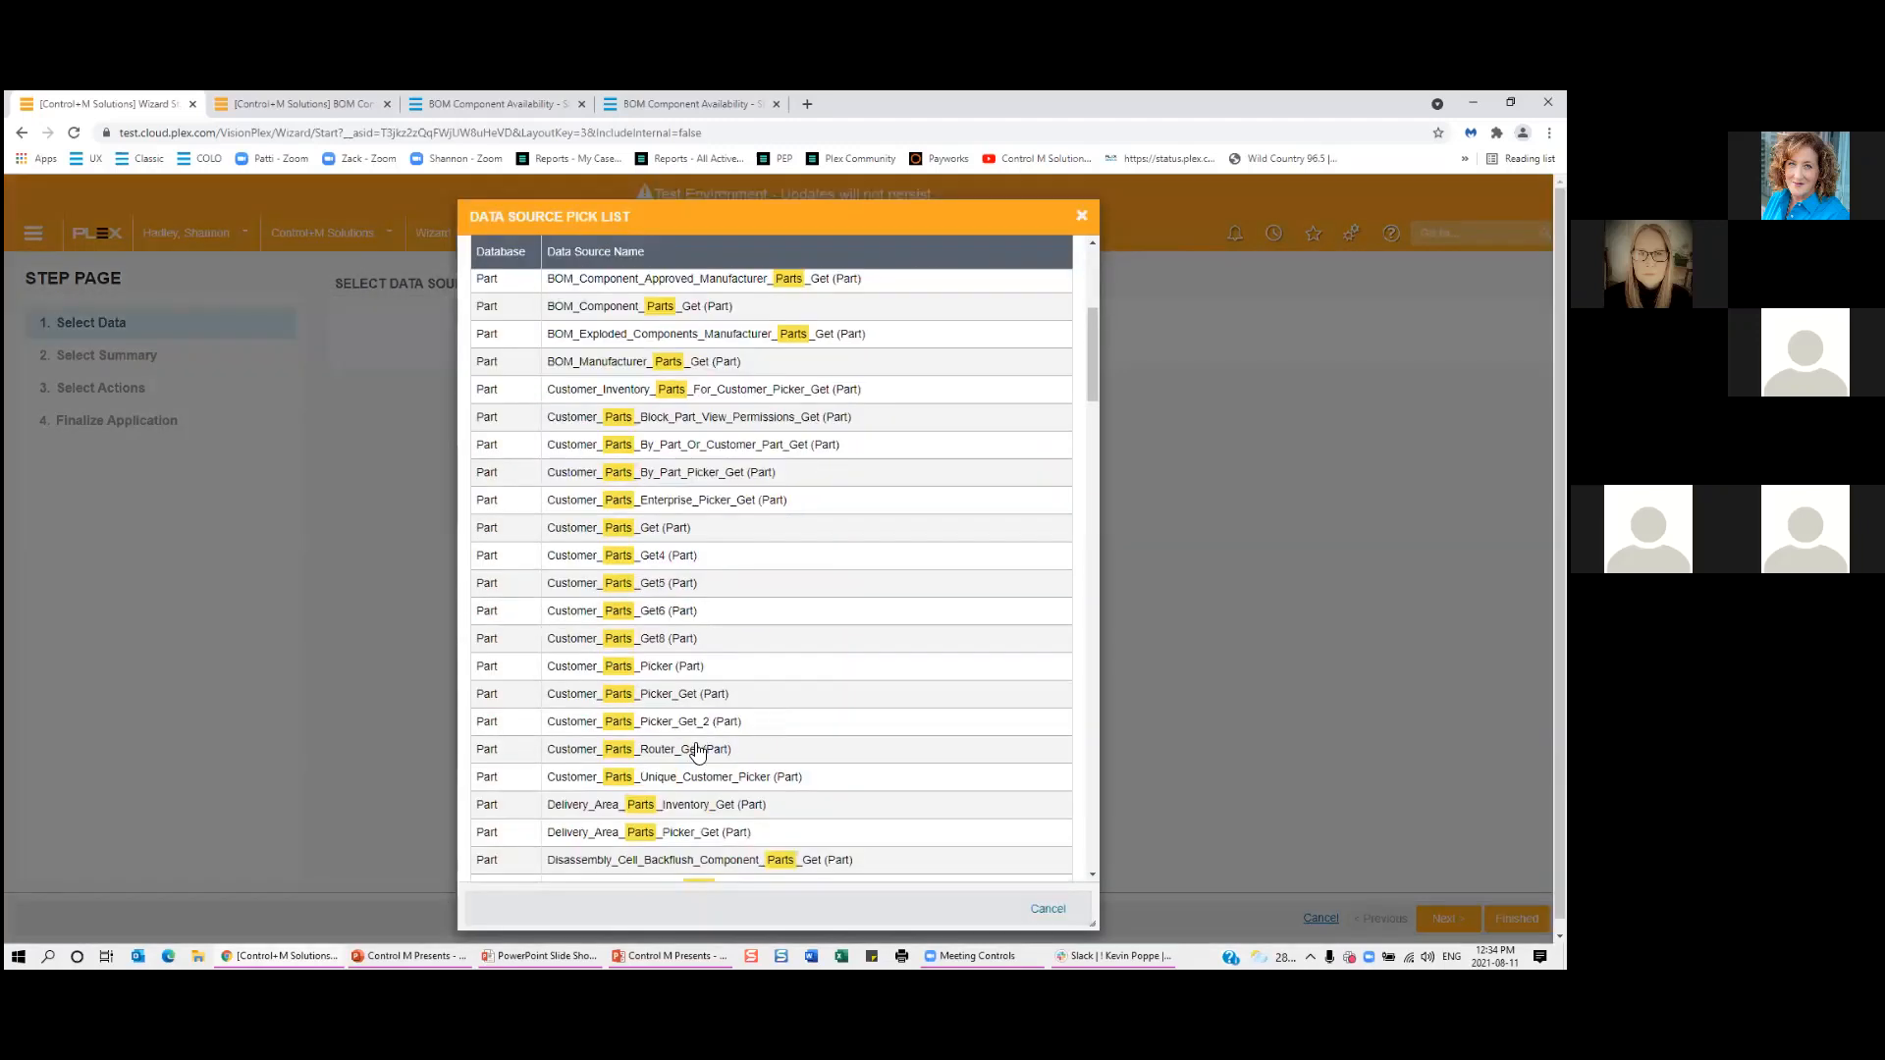
pyautogui.click(692, 666)
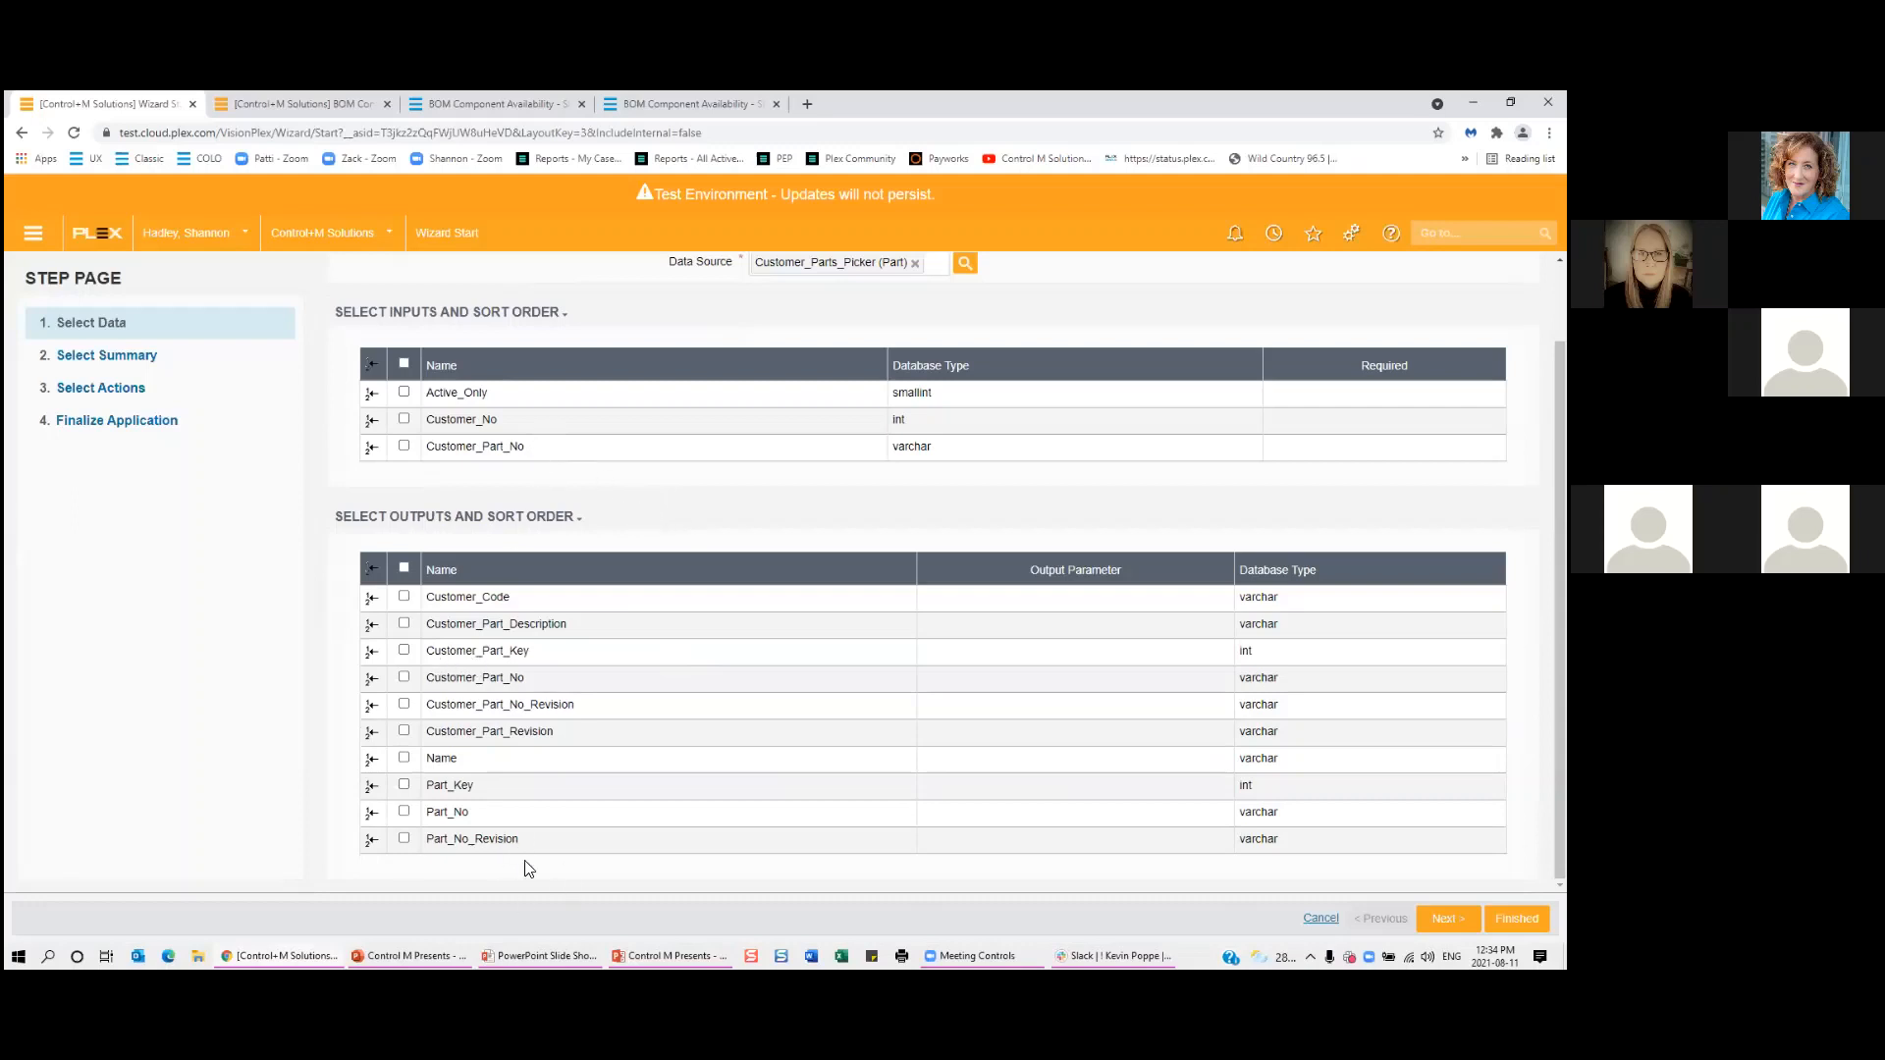
# Include all inputs of the data source and all outputs except Customer_Part_Key and Part_Key.
pyautogui.click(404, 363)
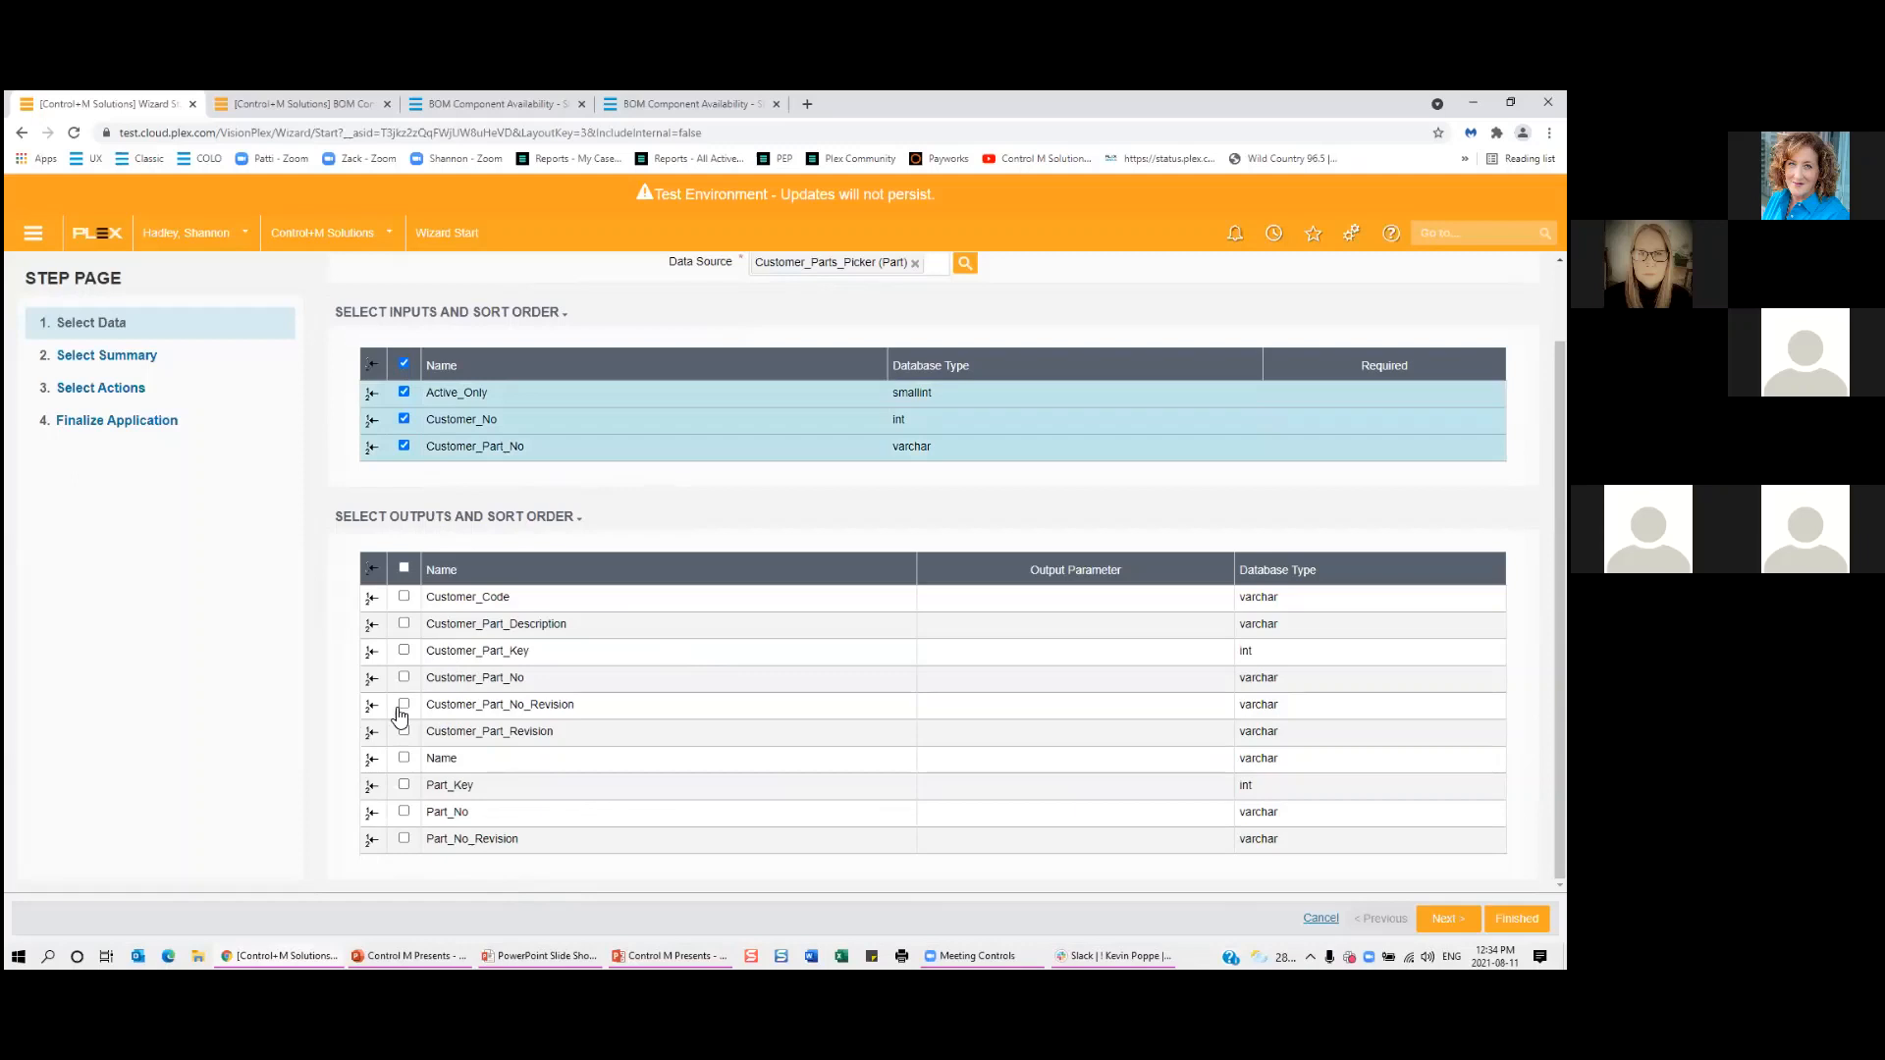
pyautogui.click(404, 567)
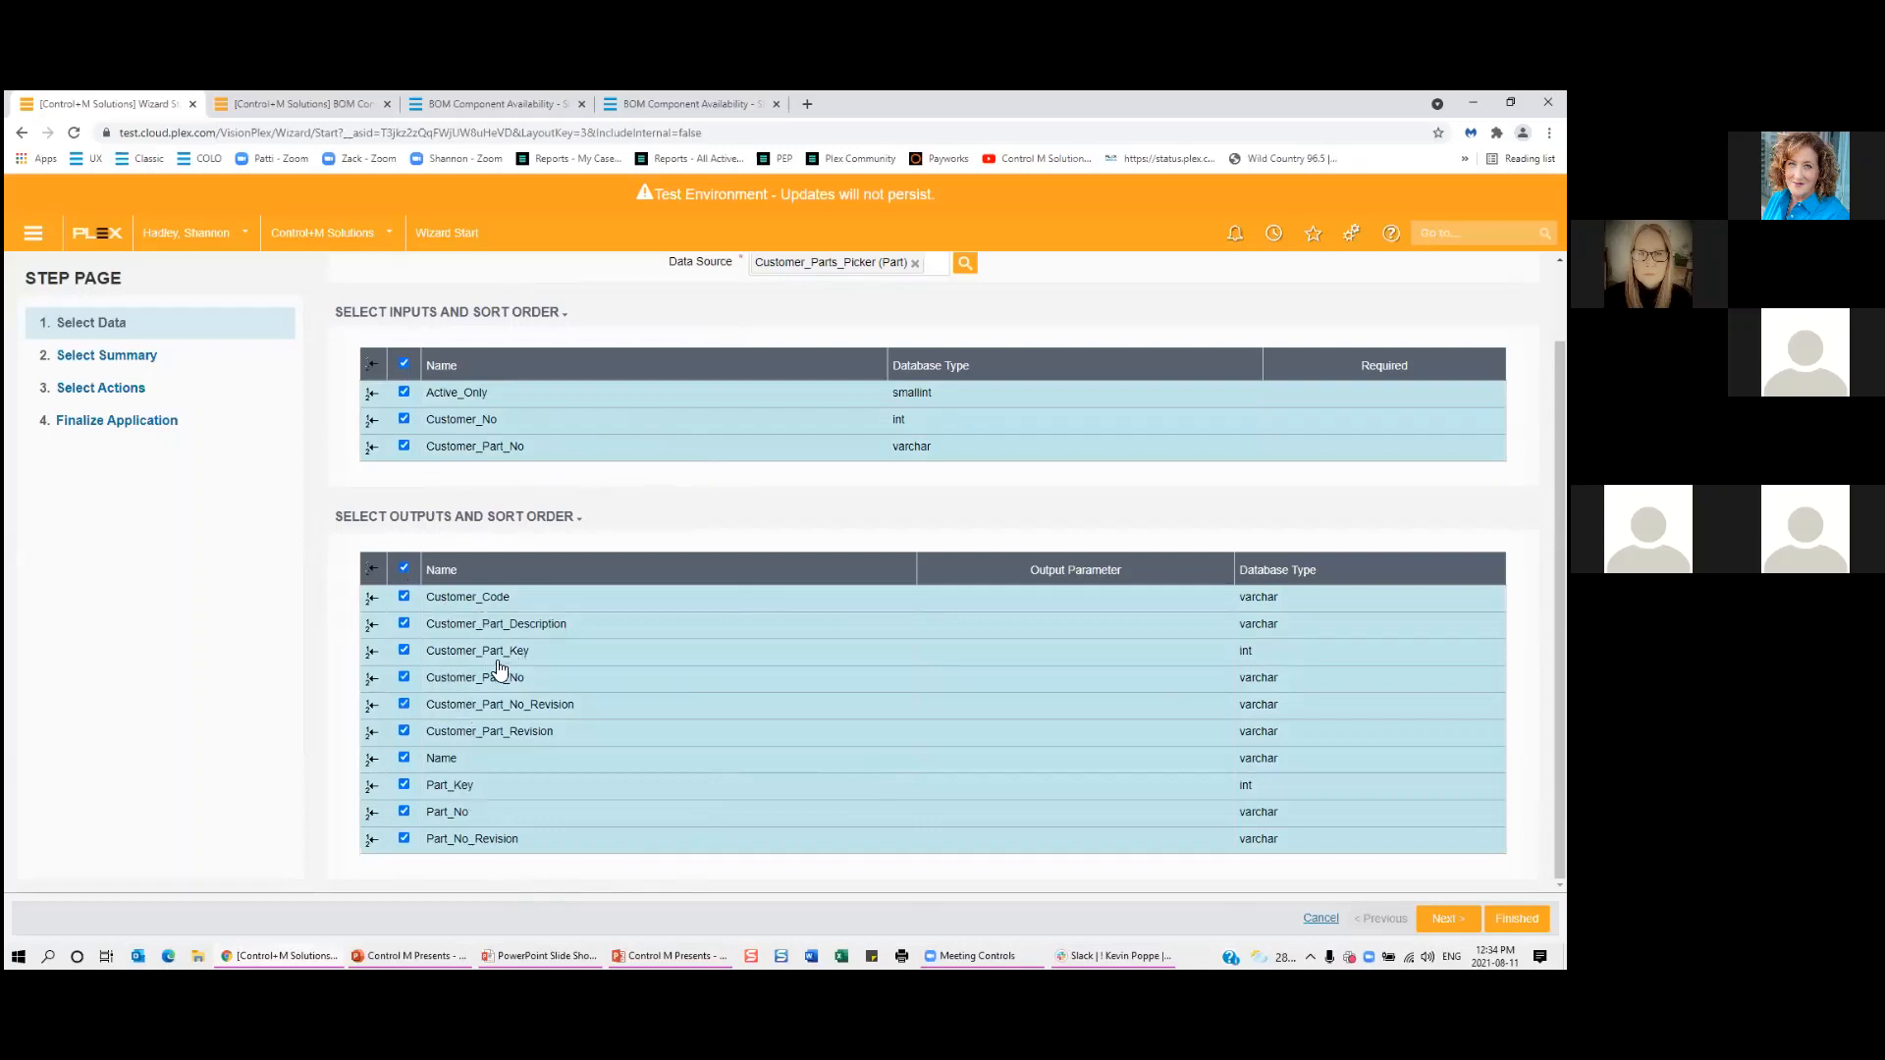
pyautogui.click(403, 651)
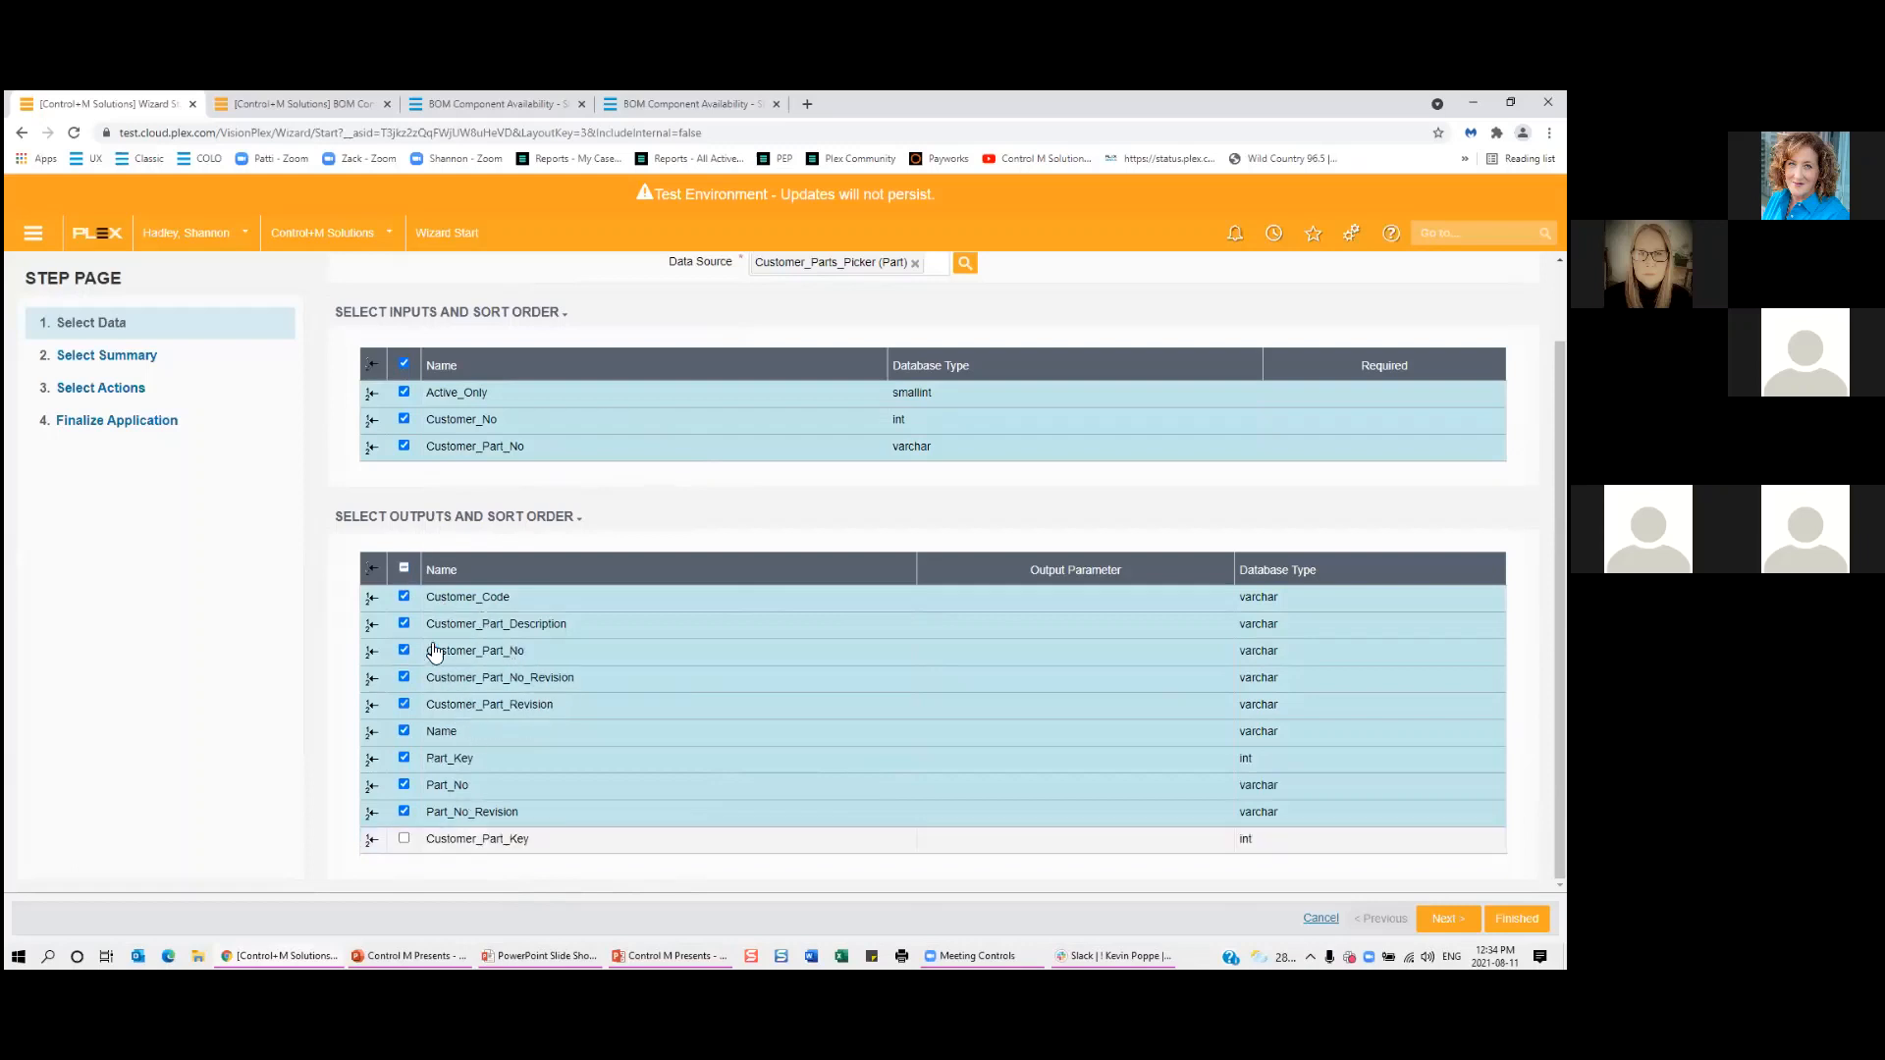
pyautogui.click(404, 757)
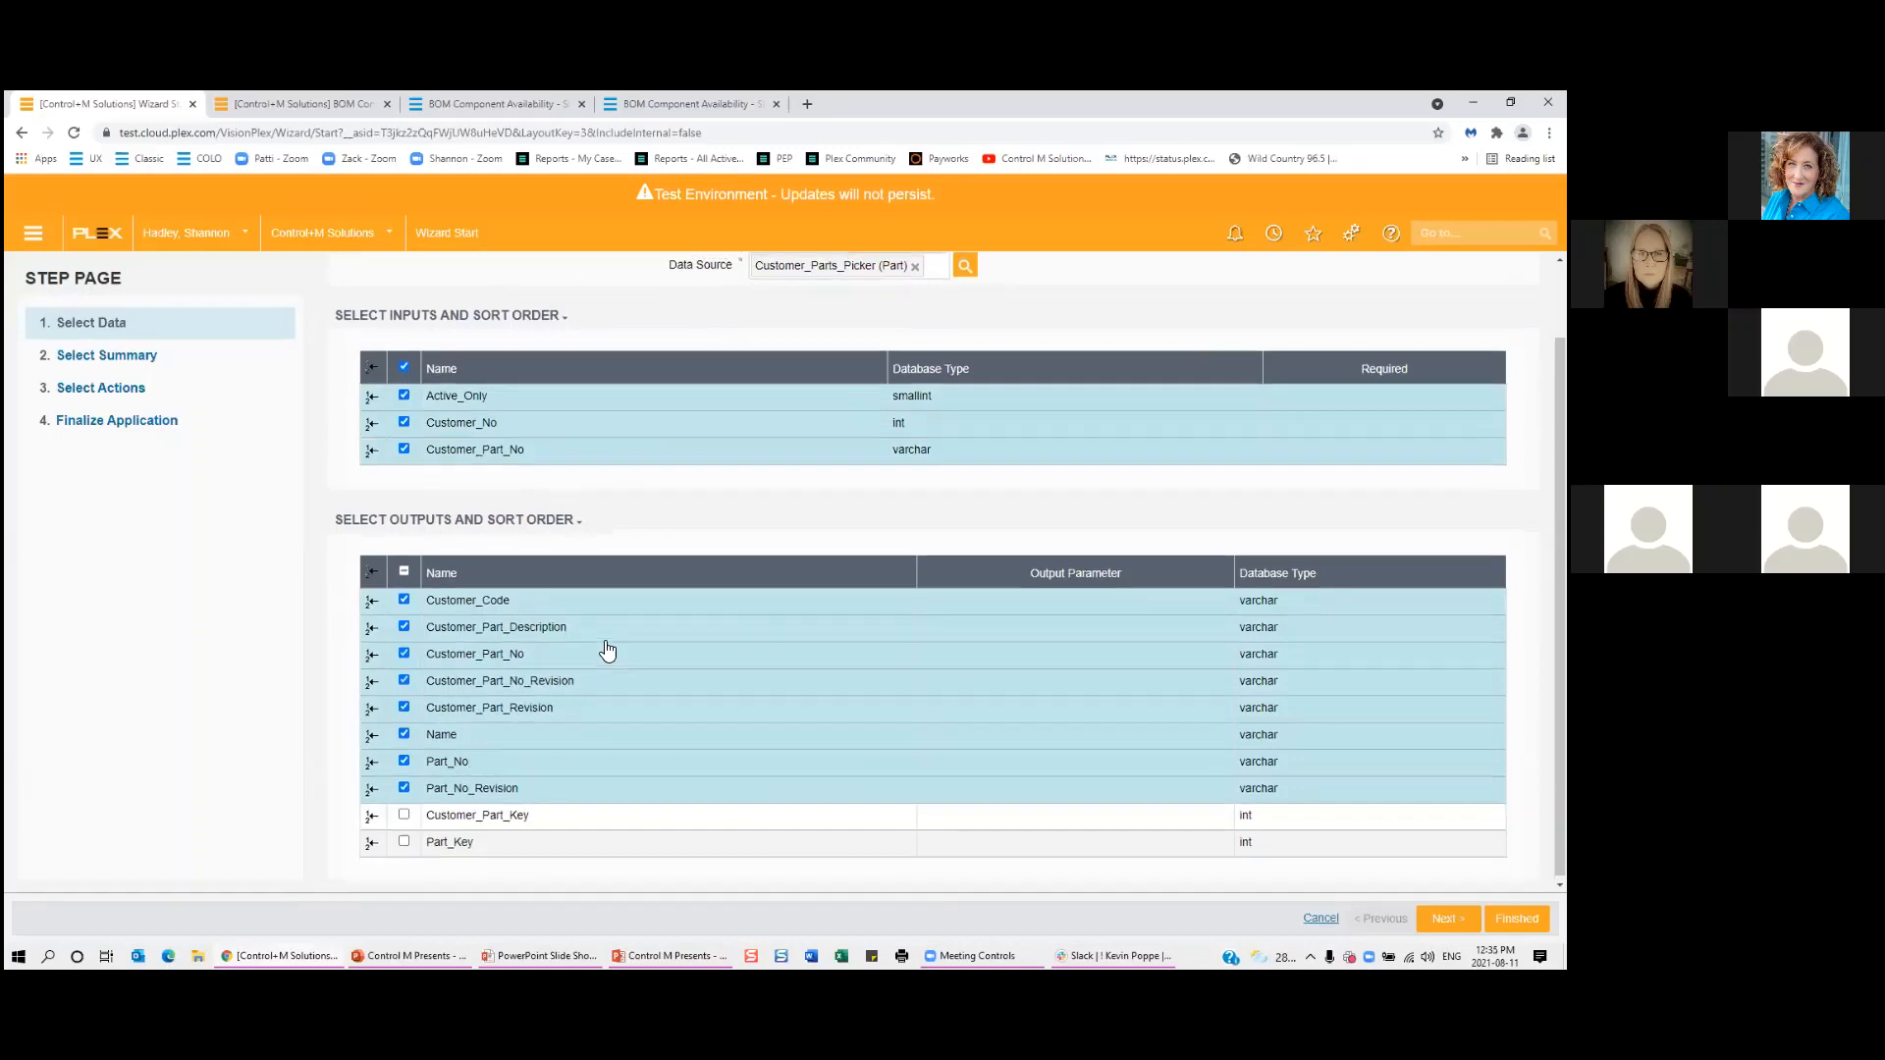
pyautogui.scroll(1, 432, 501)
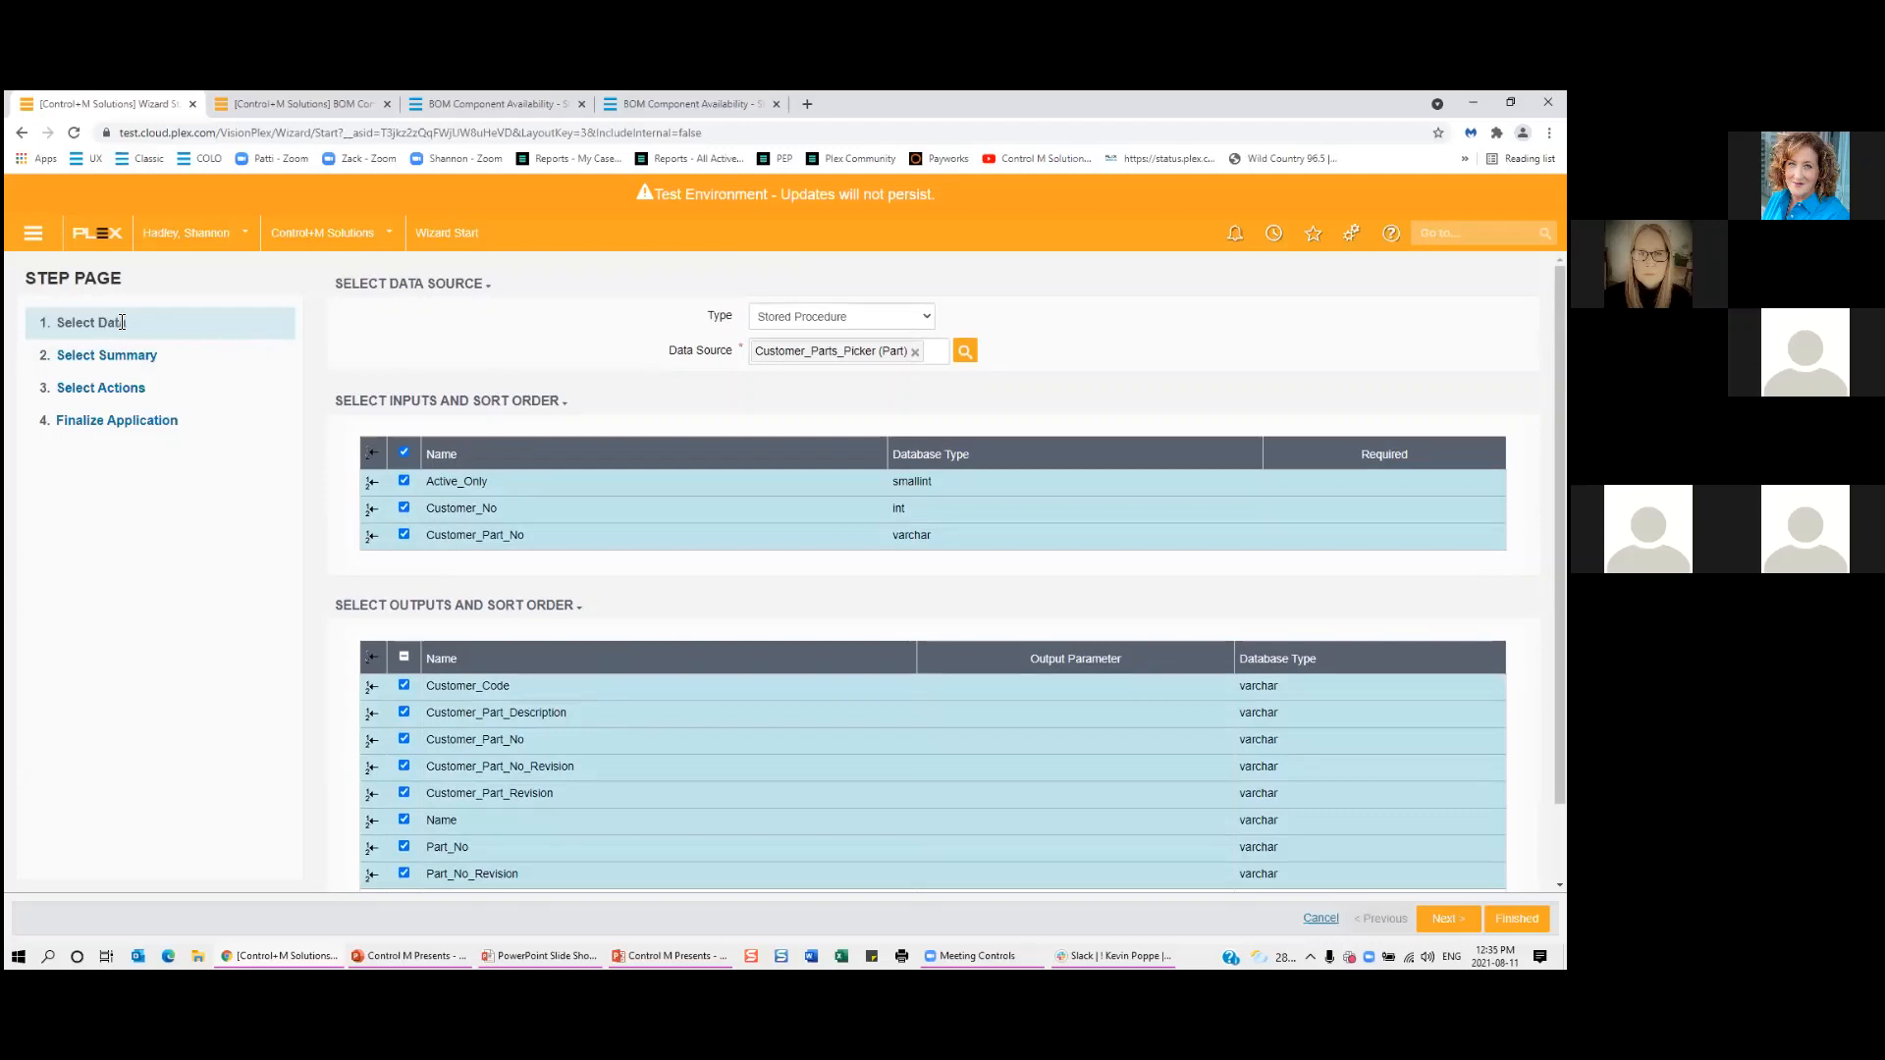
pyautogui.scroll(-1, 946, 778)
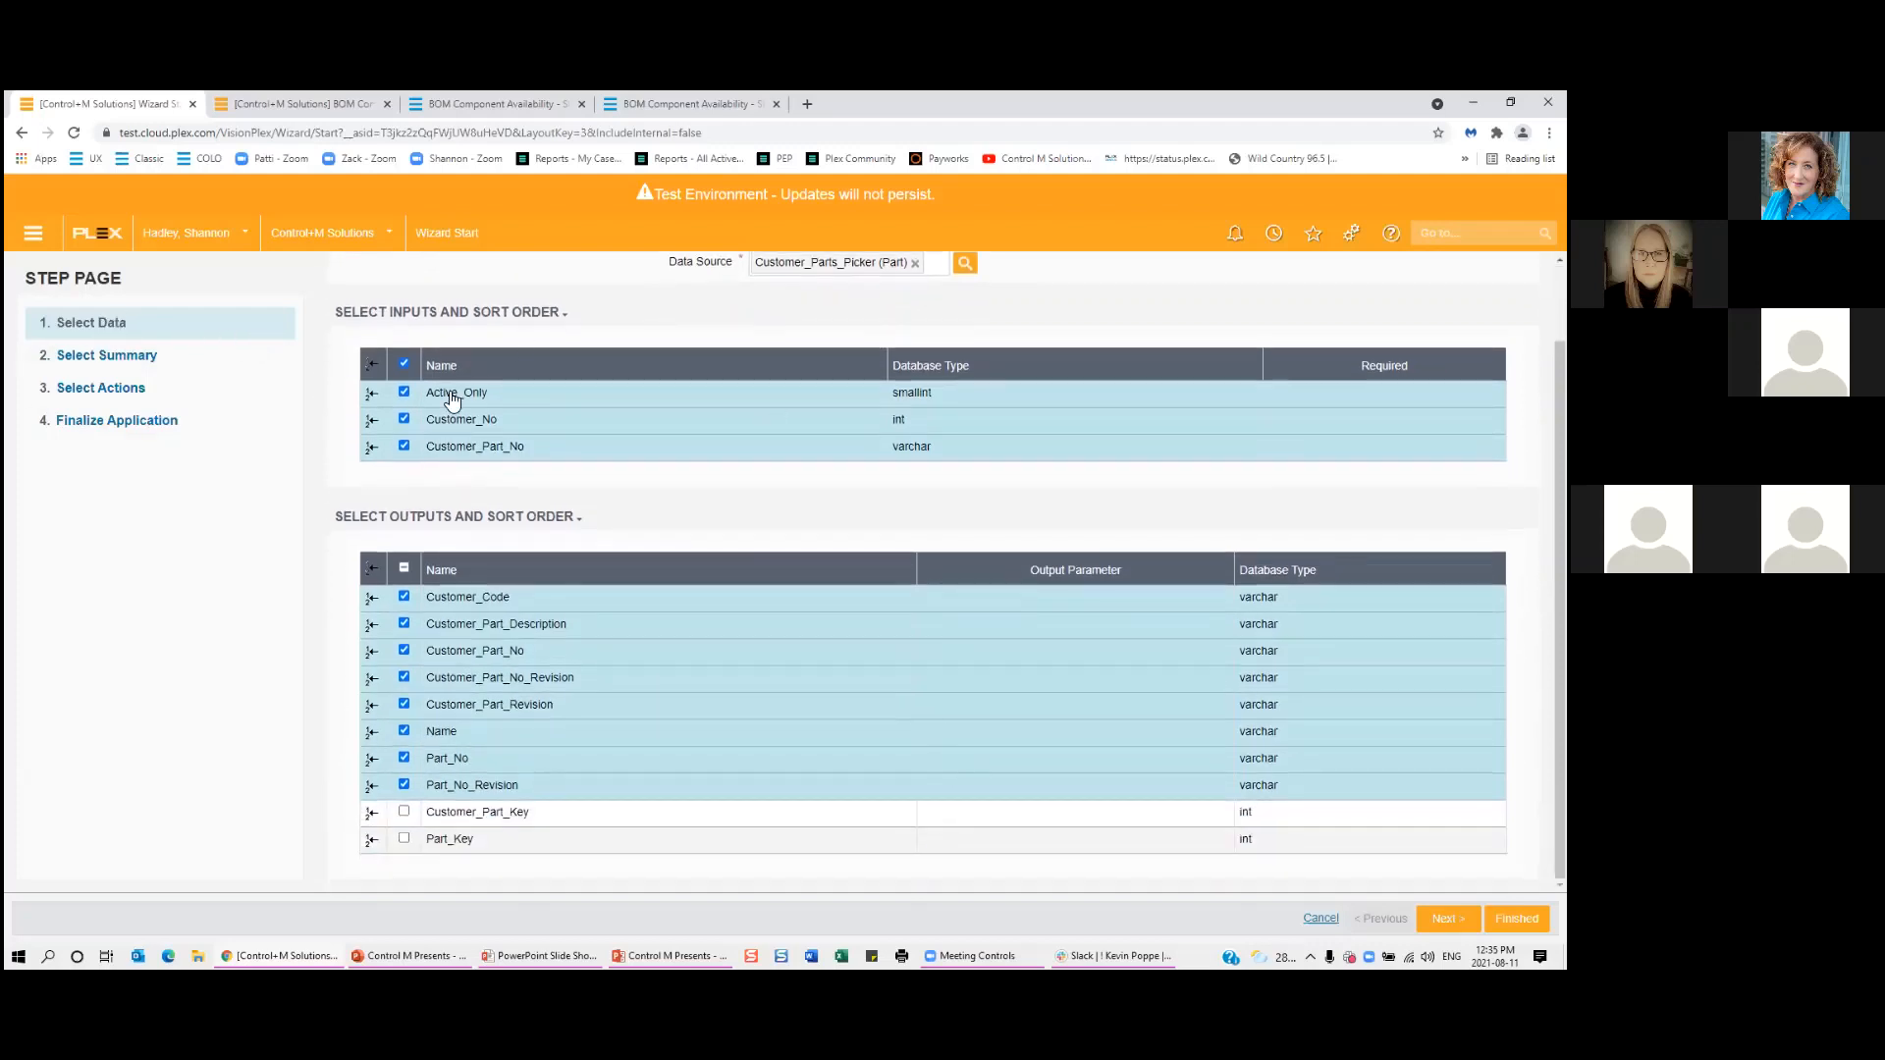
# Continue to the wizard's summary settings and include the record count.
pyautogui.click(1448, 918)
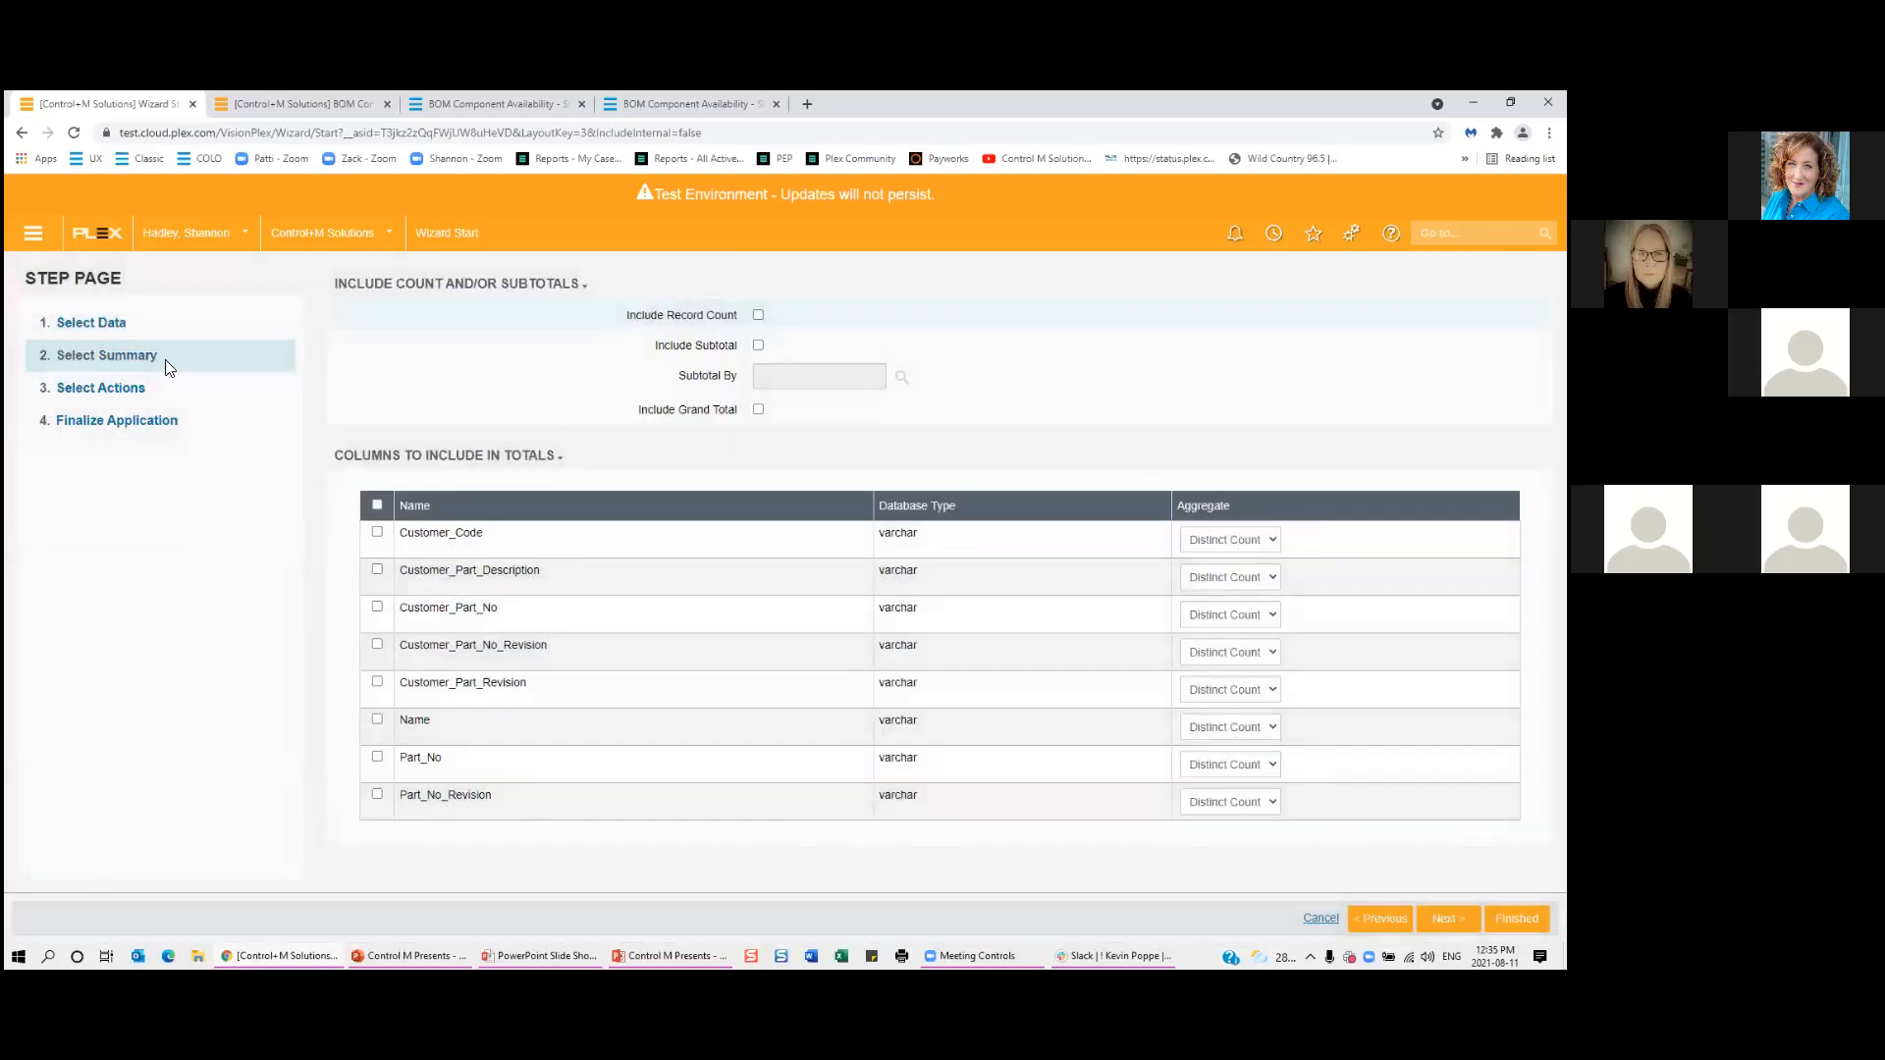
pyautogui.click(759, 315)
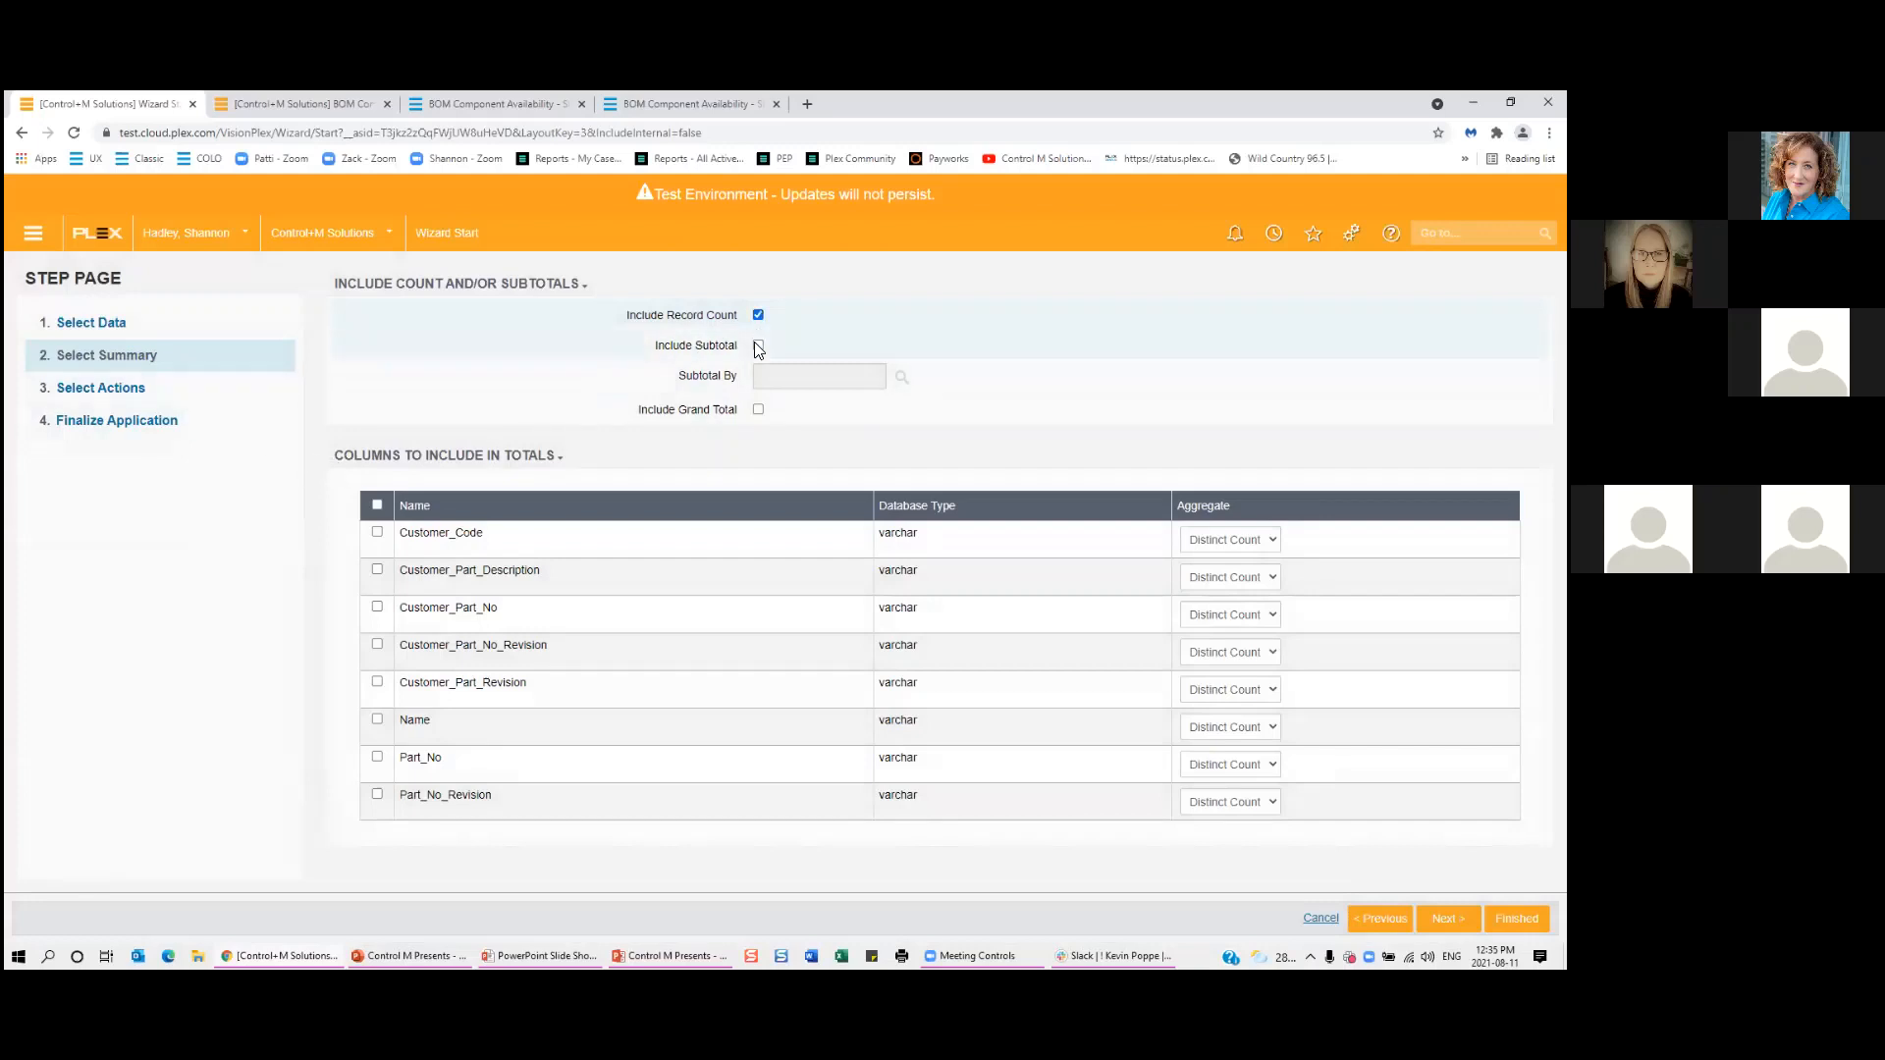
# Include Part_No in the totals with the Distinct Count aggregate and add the Export action to the screen.
pyautogui.click(377, 757)
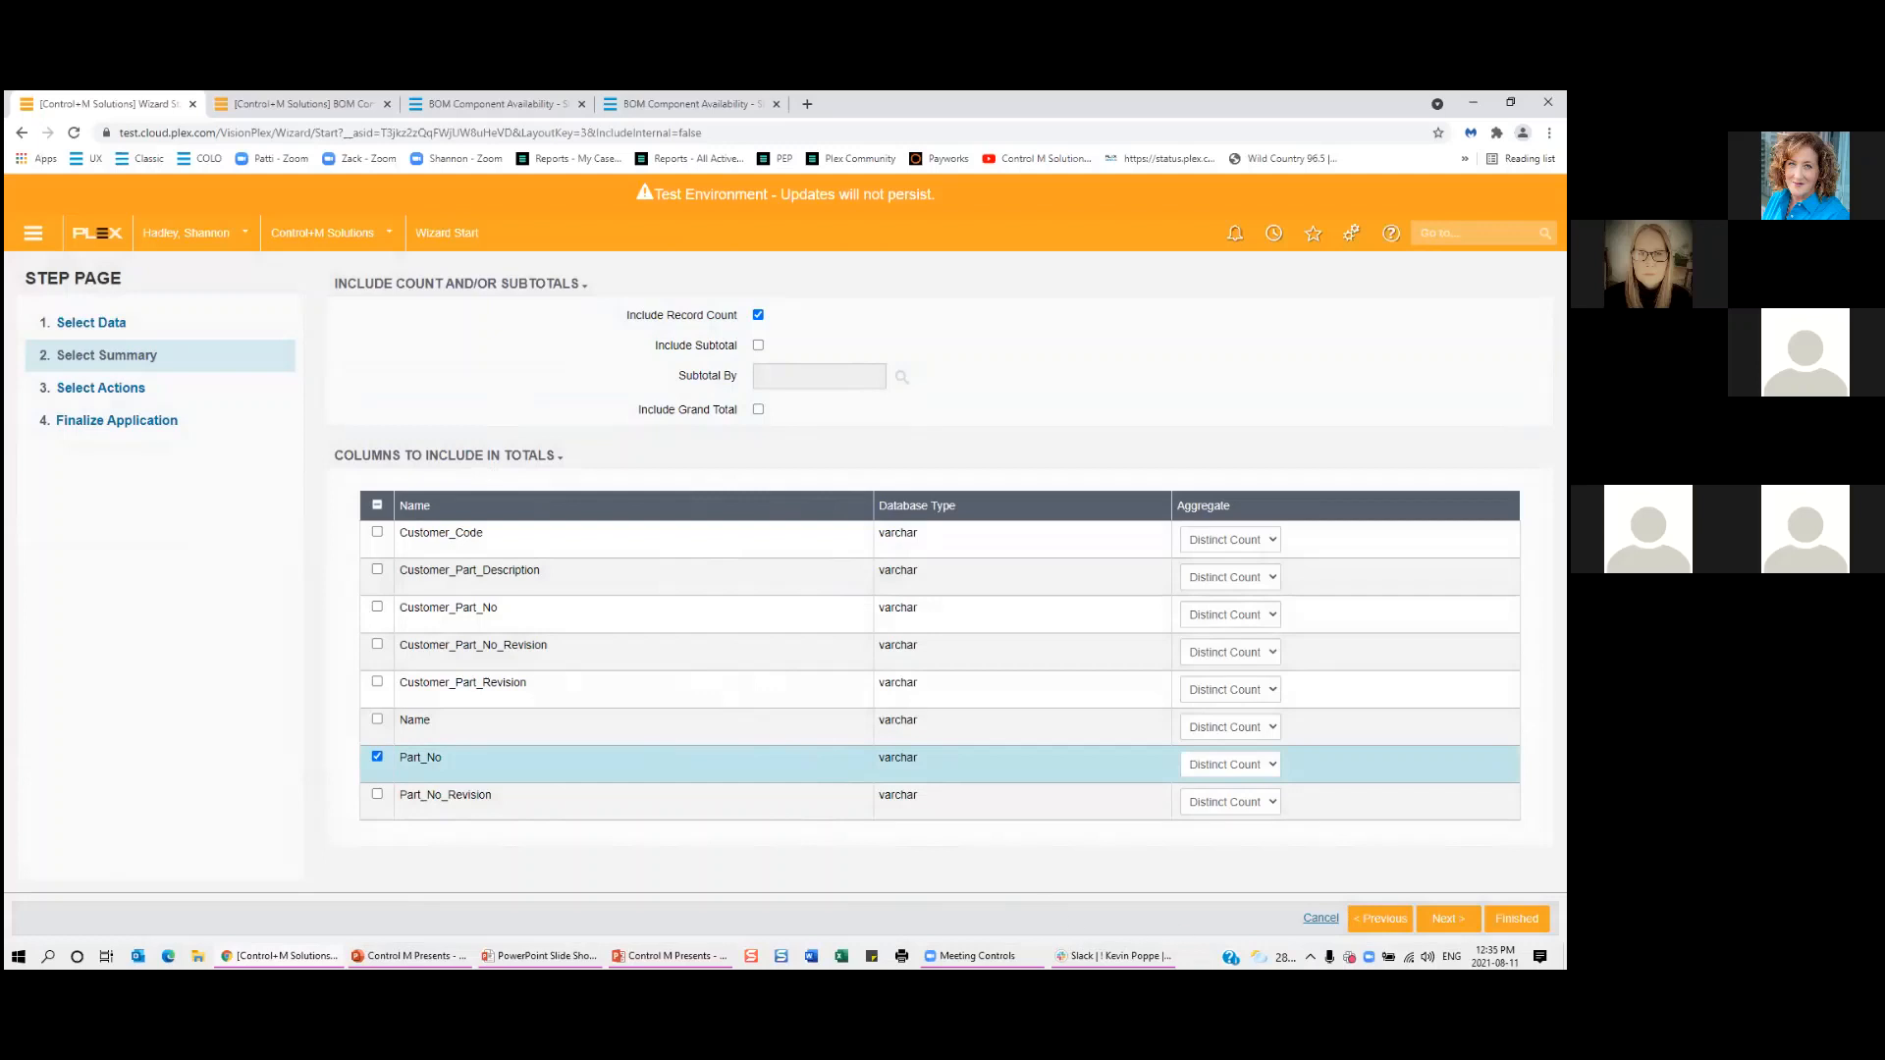
pyautogui.click(1448, 918)
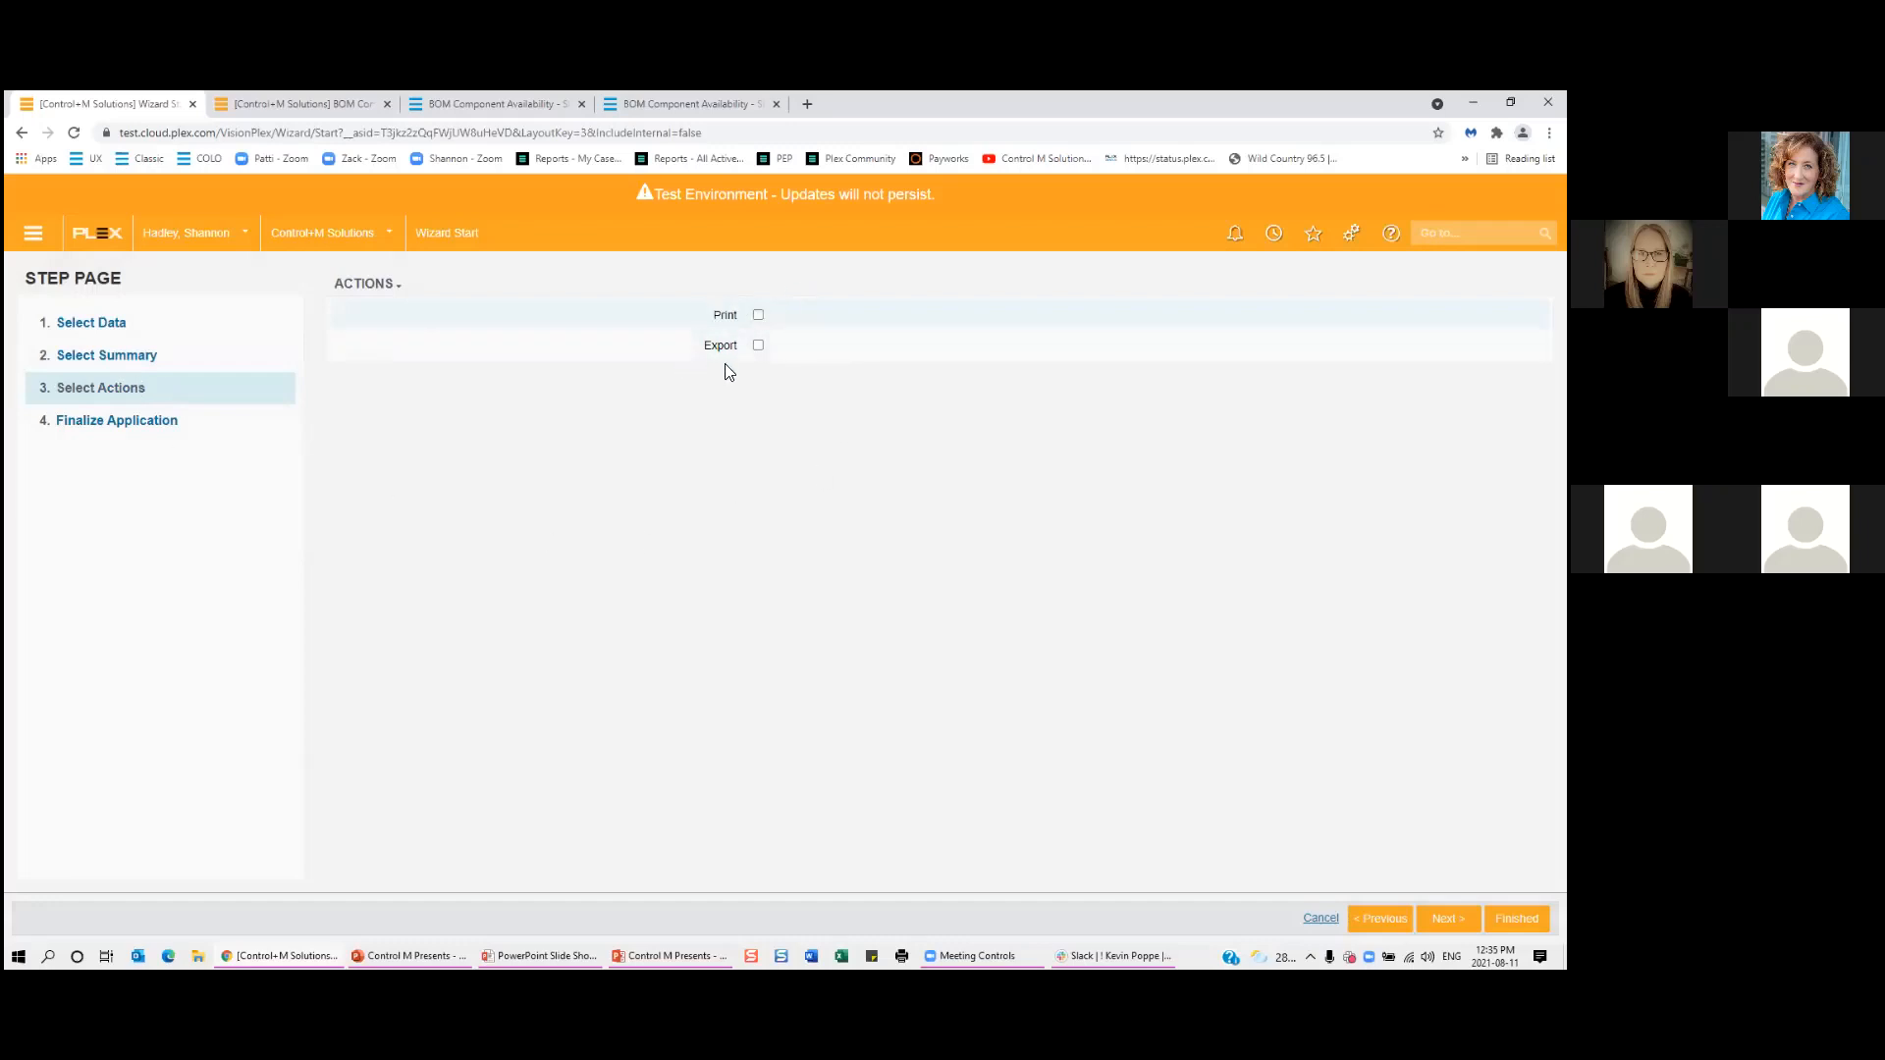
pyautogui.click(757, 346)
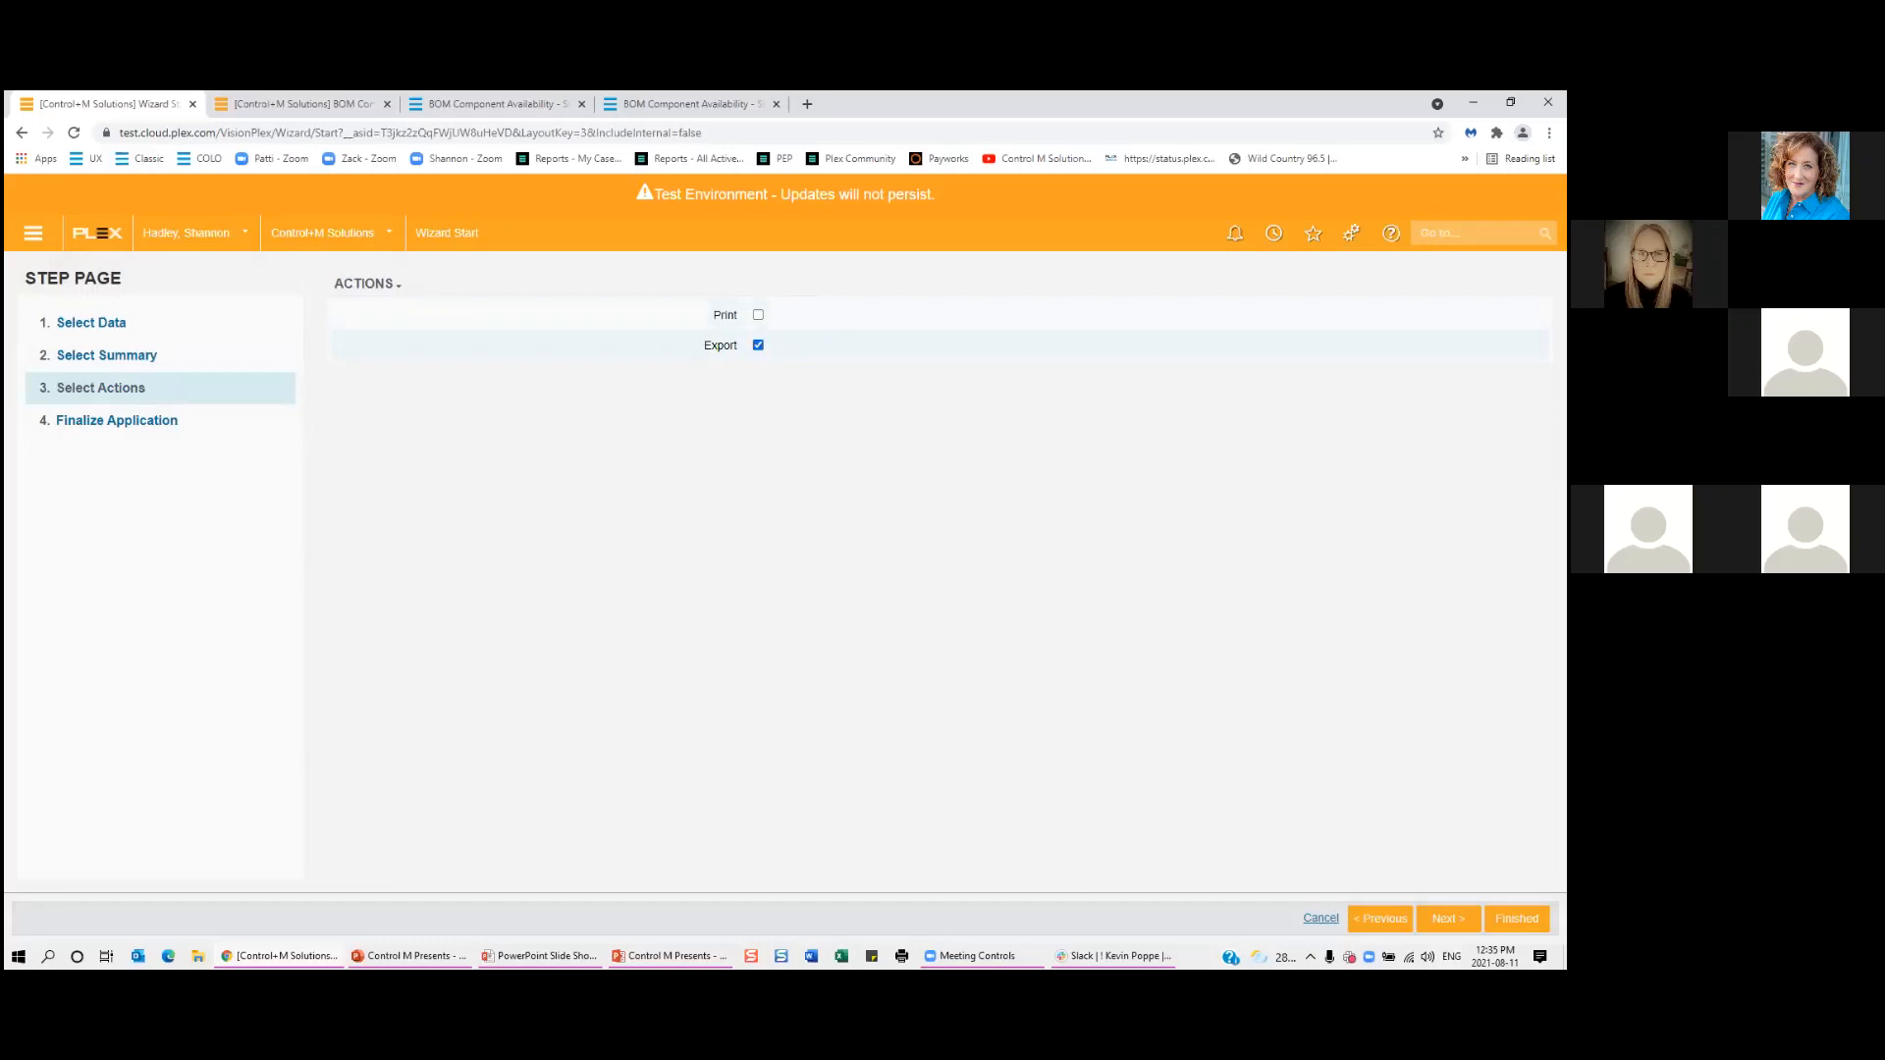
# Finalize the screen as a new application named CTRLM Presents in the Testing Module, save it and launch it.
pyautogui.click(1448, 918)
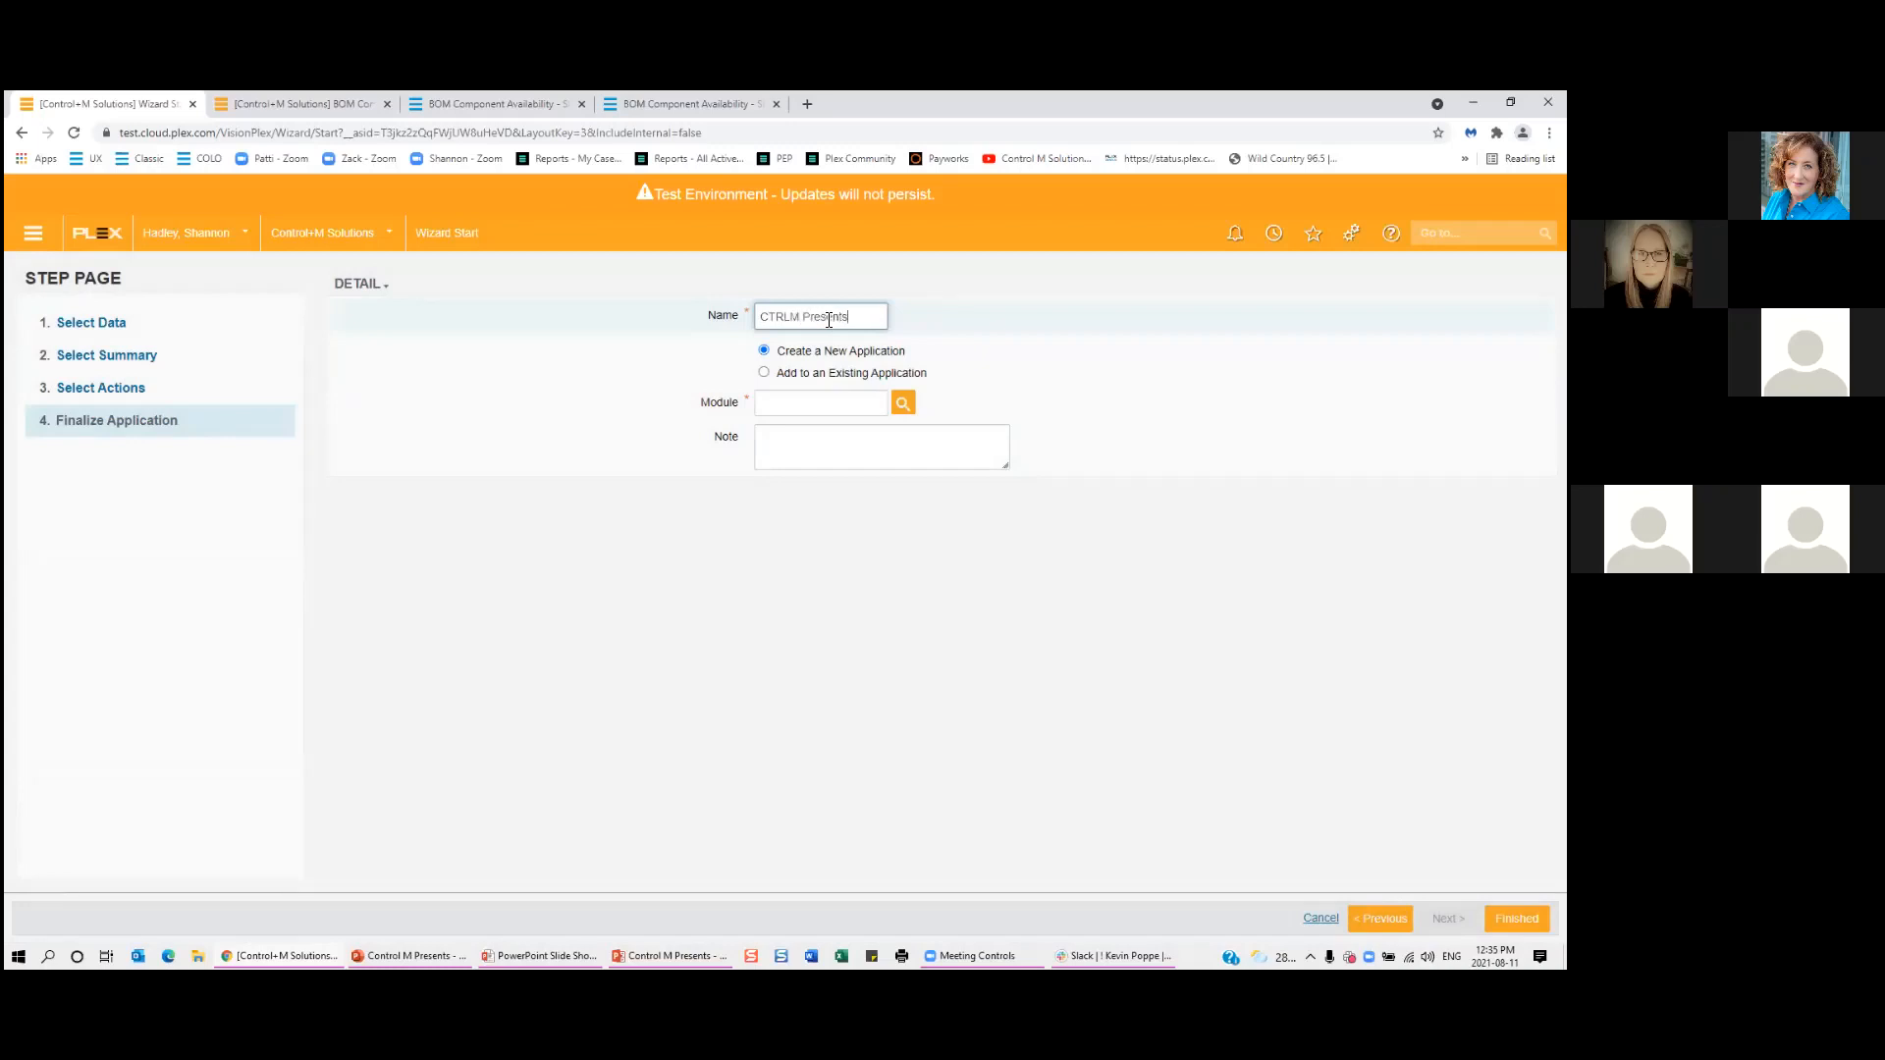
pyautogui.click(789, 408)
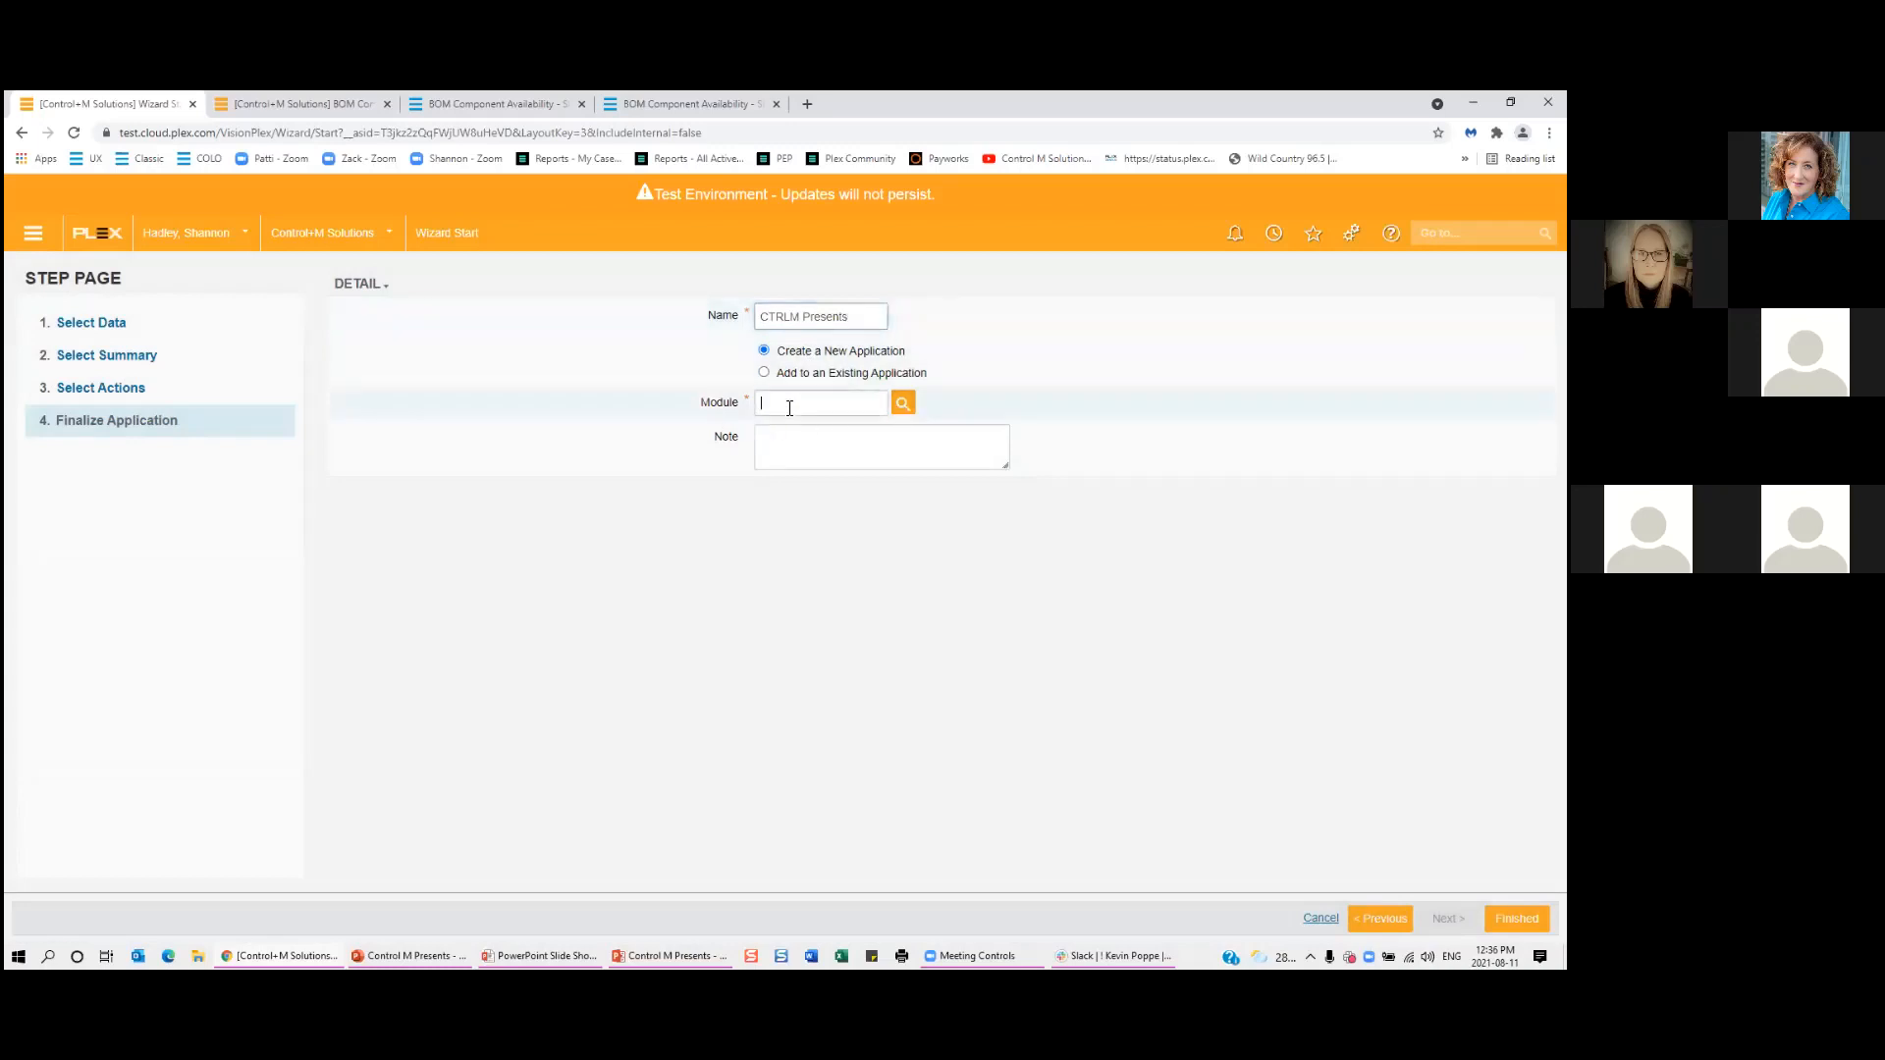
pyautogui.click(903, 408)
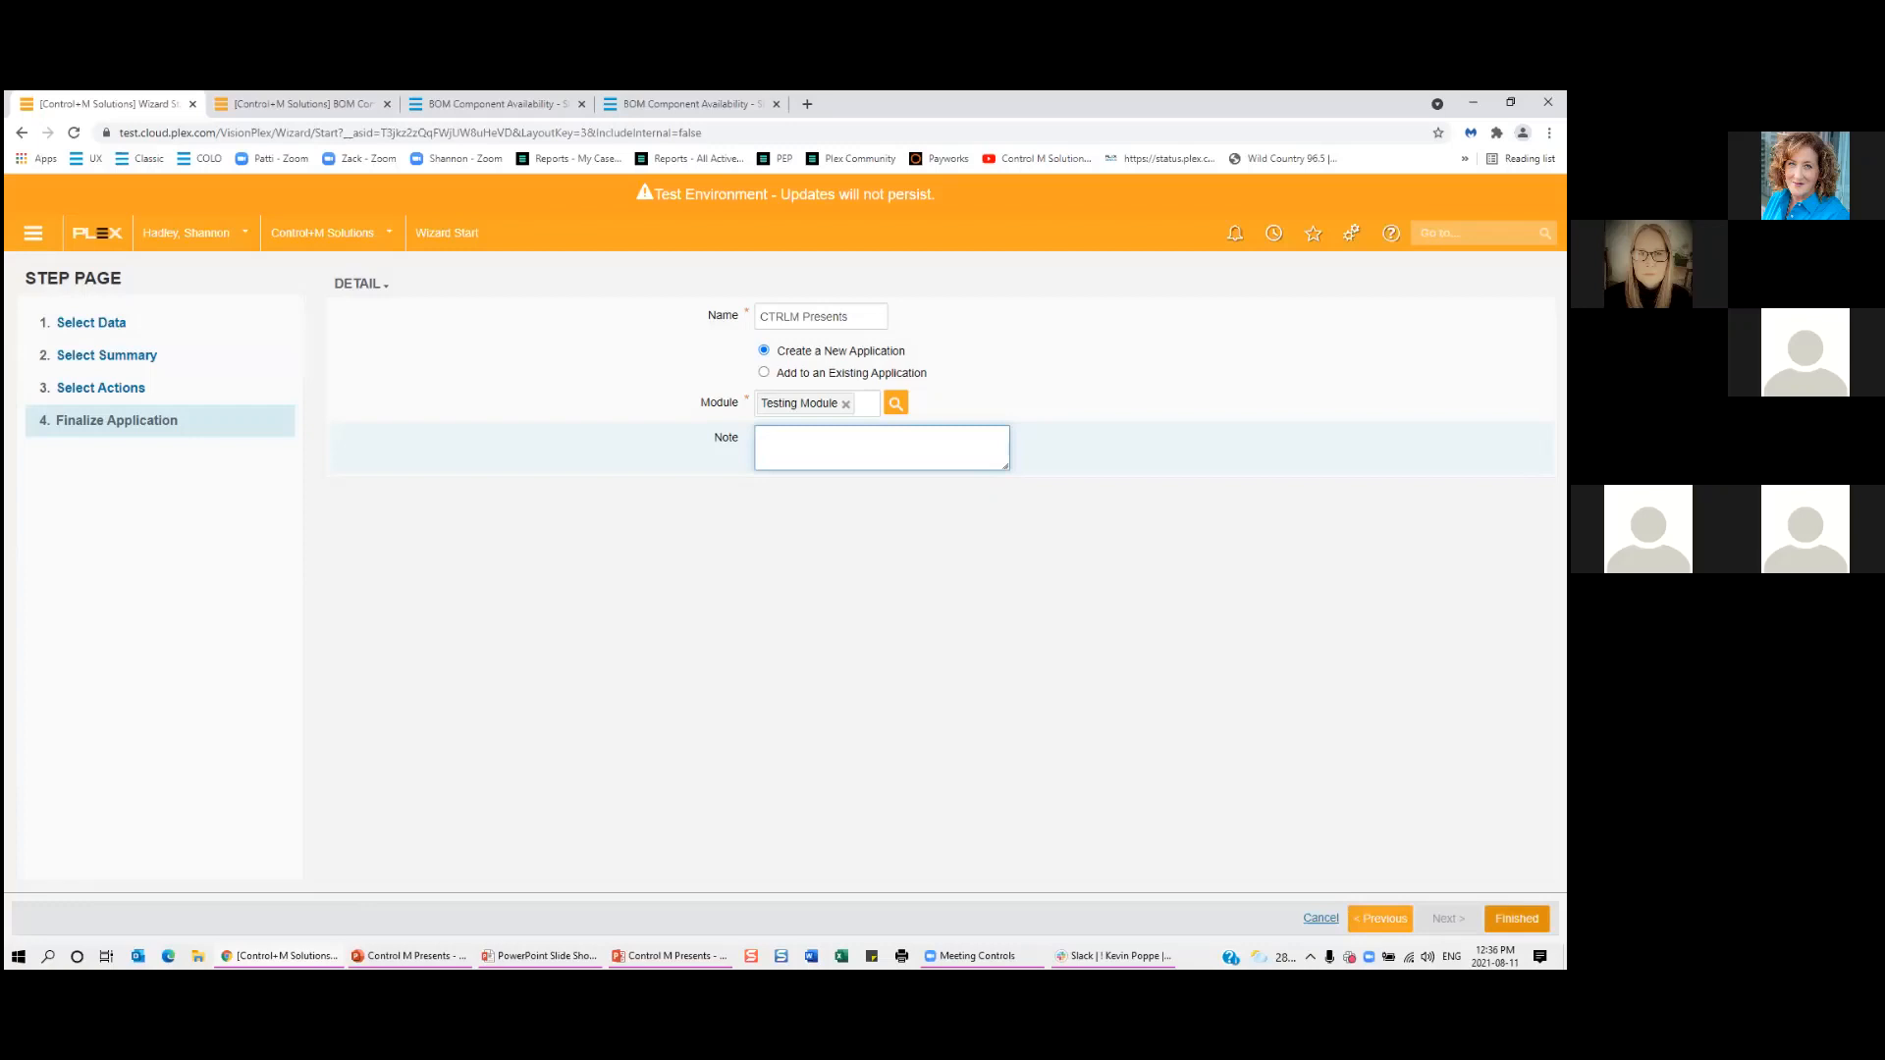
pyautogui.click(1516, 918)
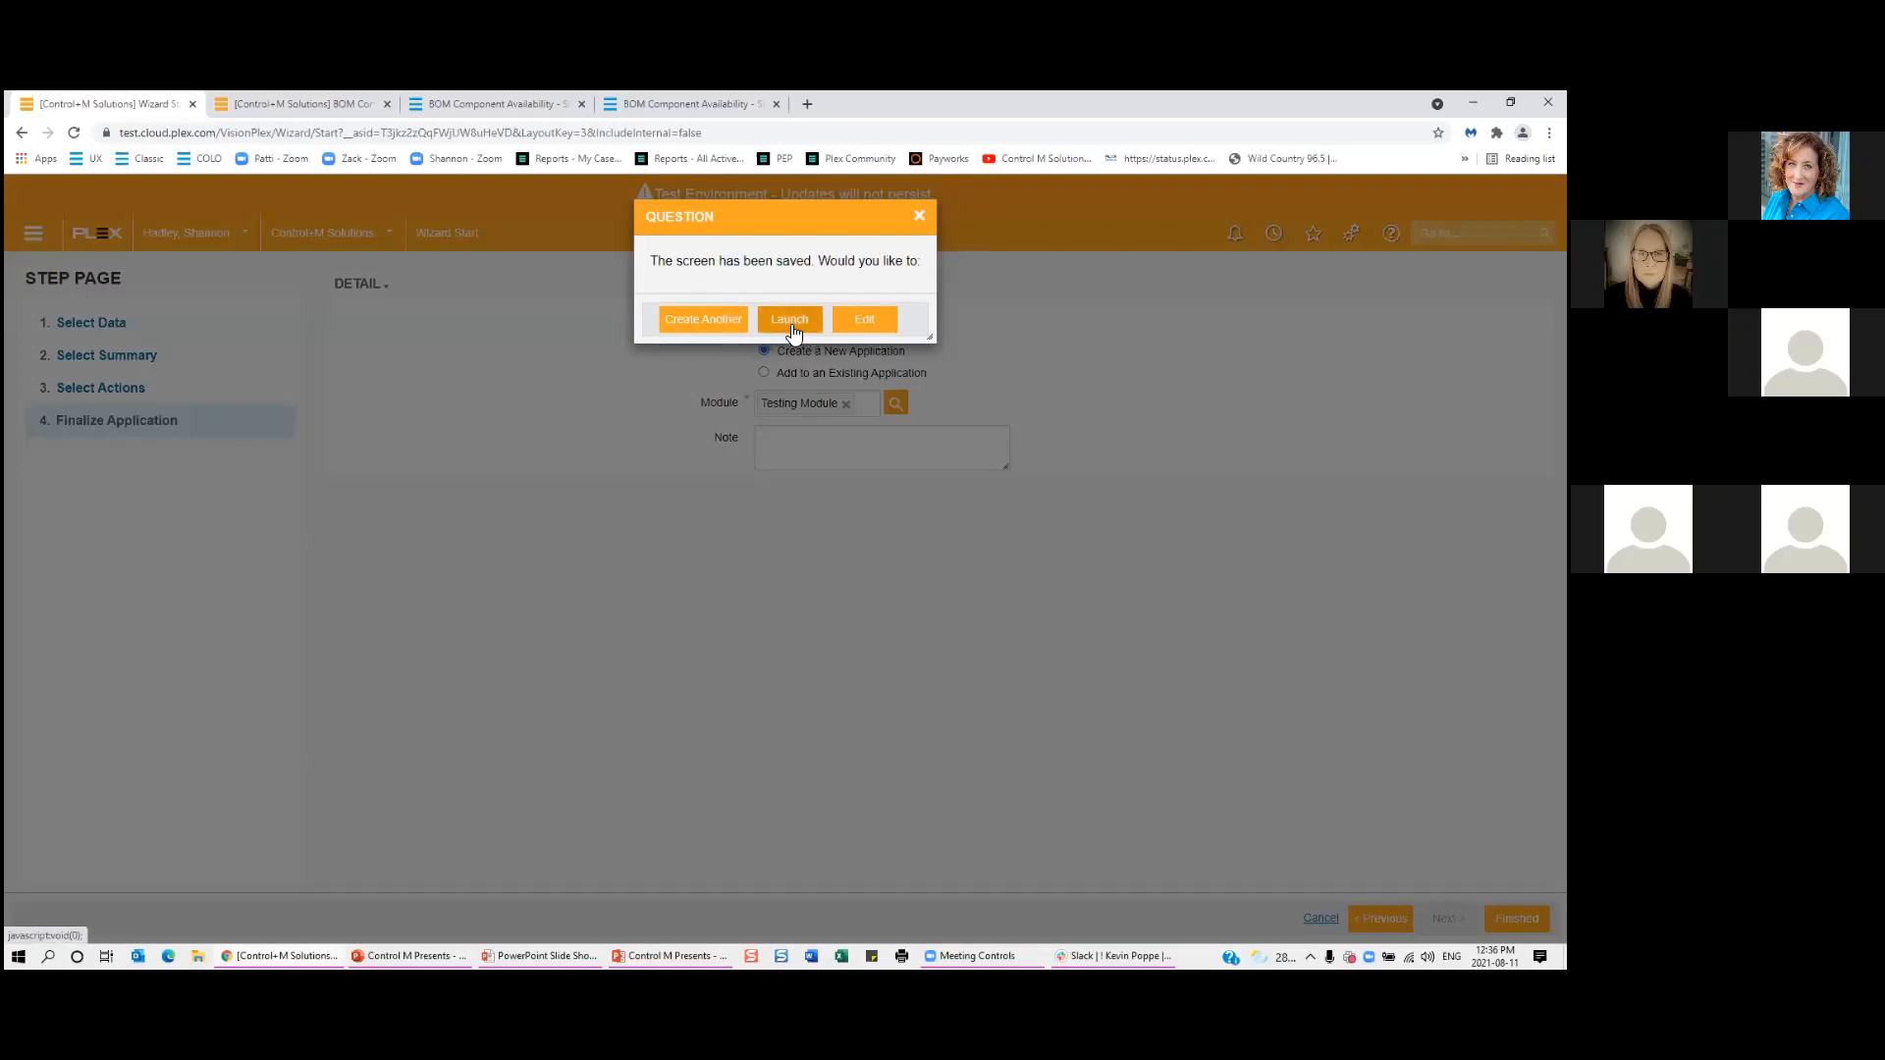
pyautogui.click(859, 352)
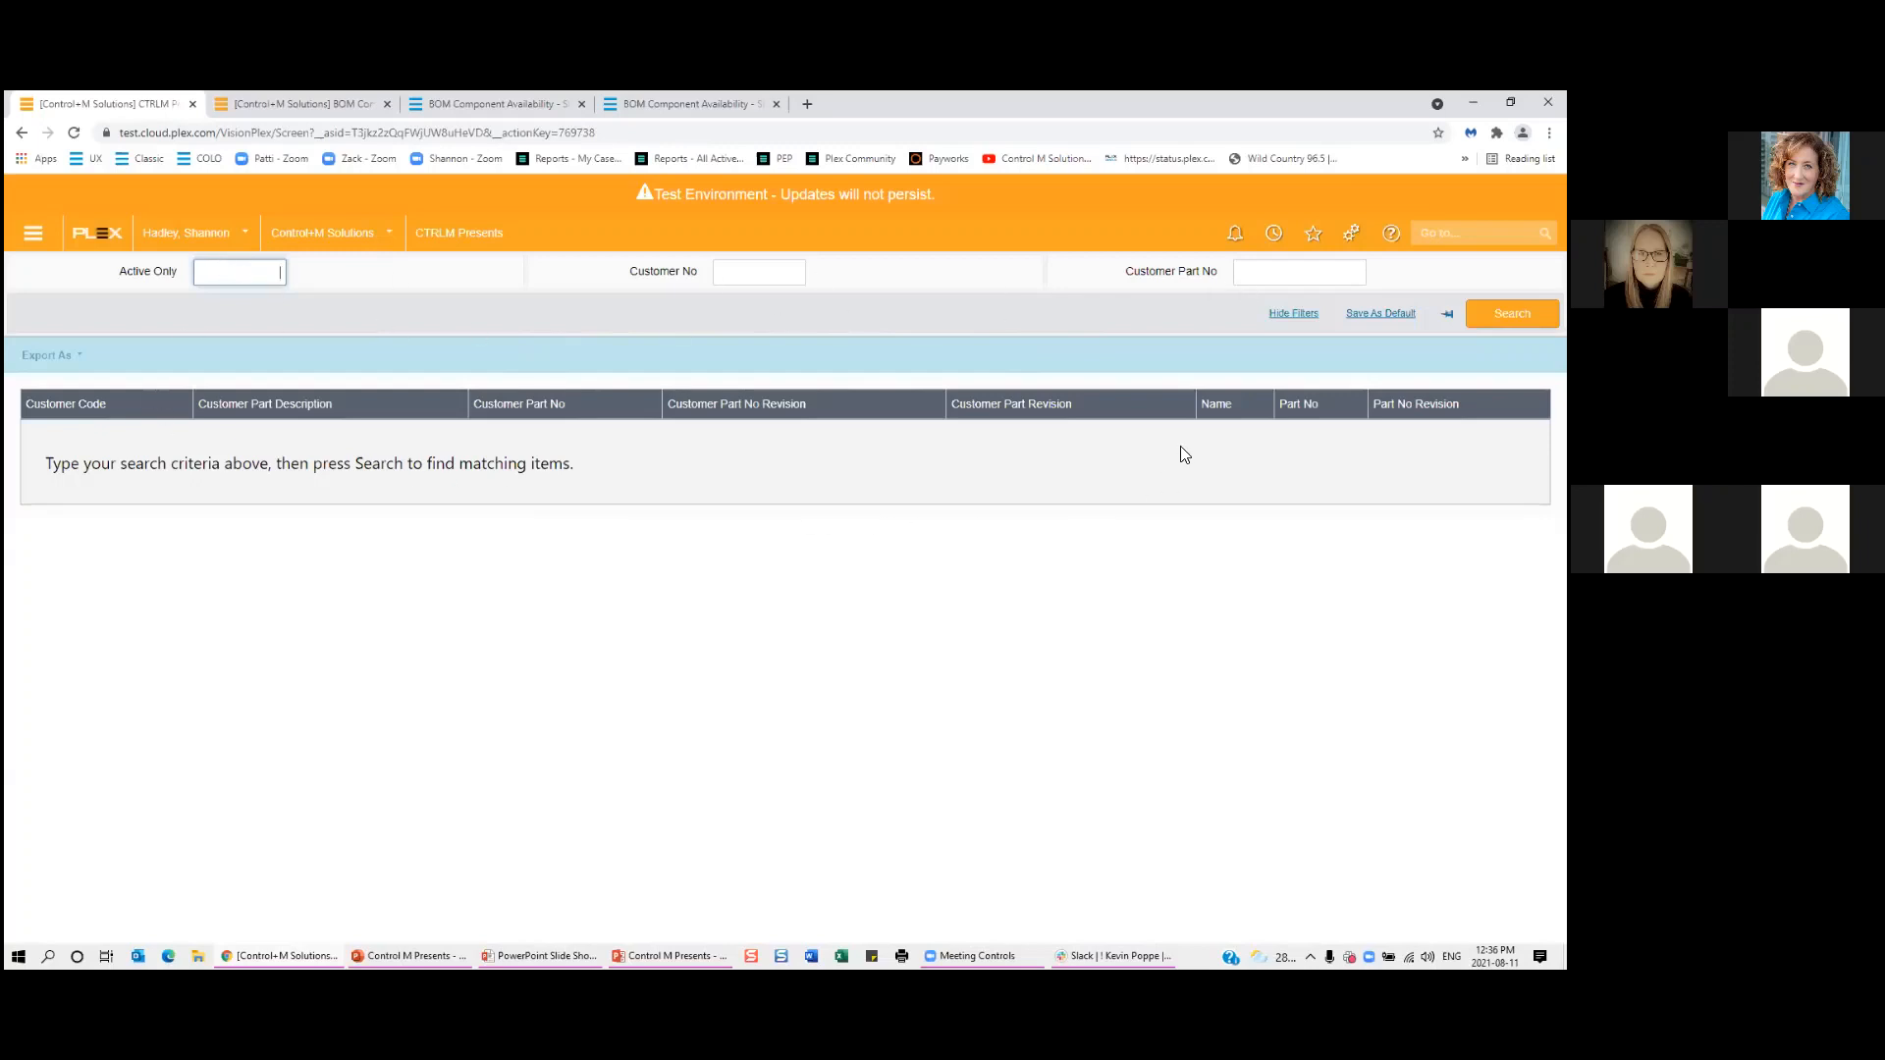
# Copy the launched screen's title, CTRLM Presents, and search the site's menus and reports for it.
pyautogui.moveTo(536, 233); pyautogui.dragTo(419, 232)
pyautogui.hotkey('ctrl', 'c')
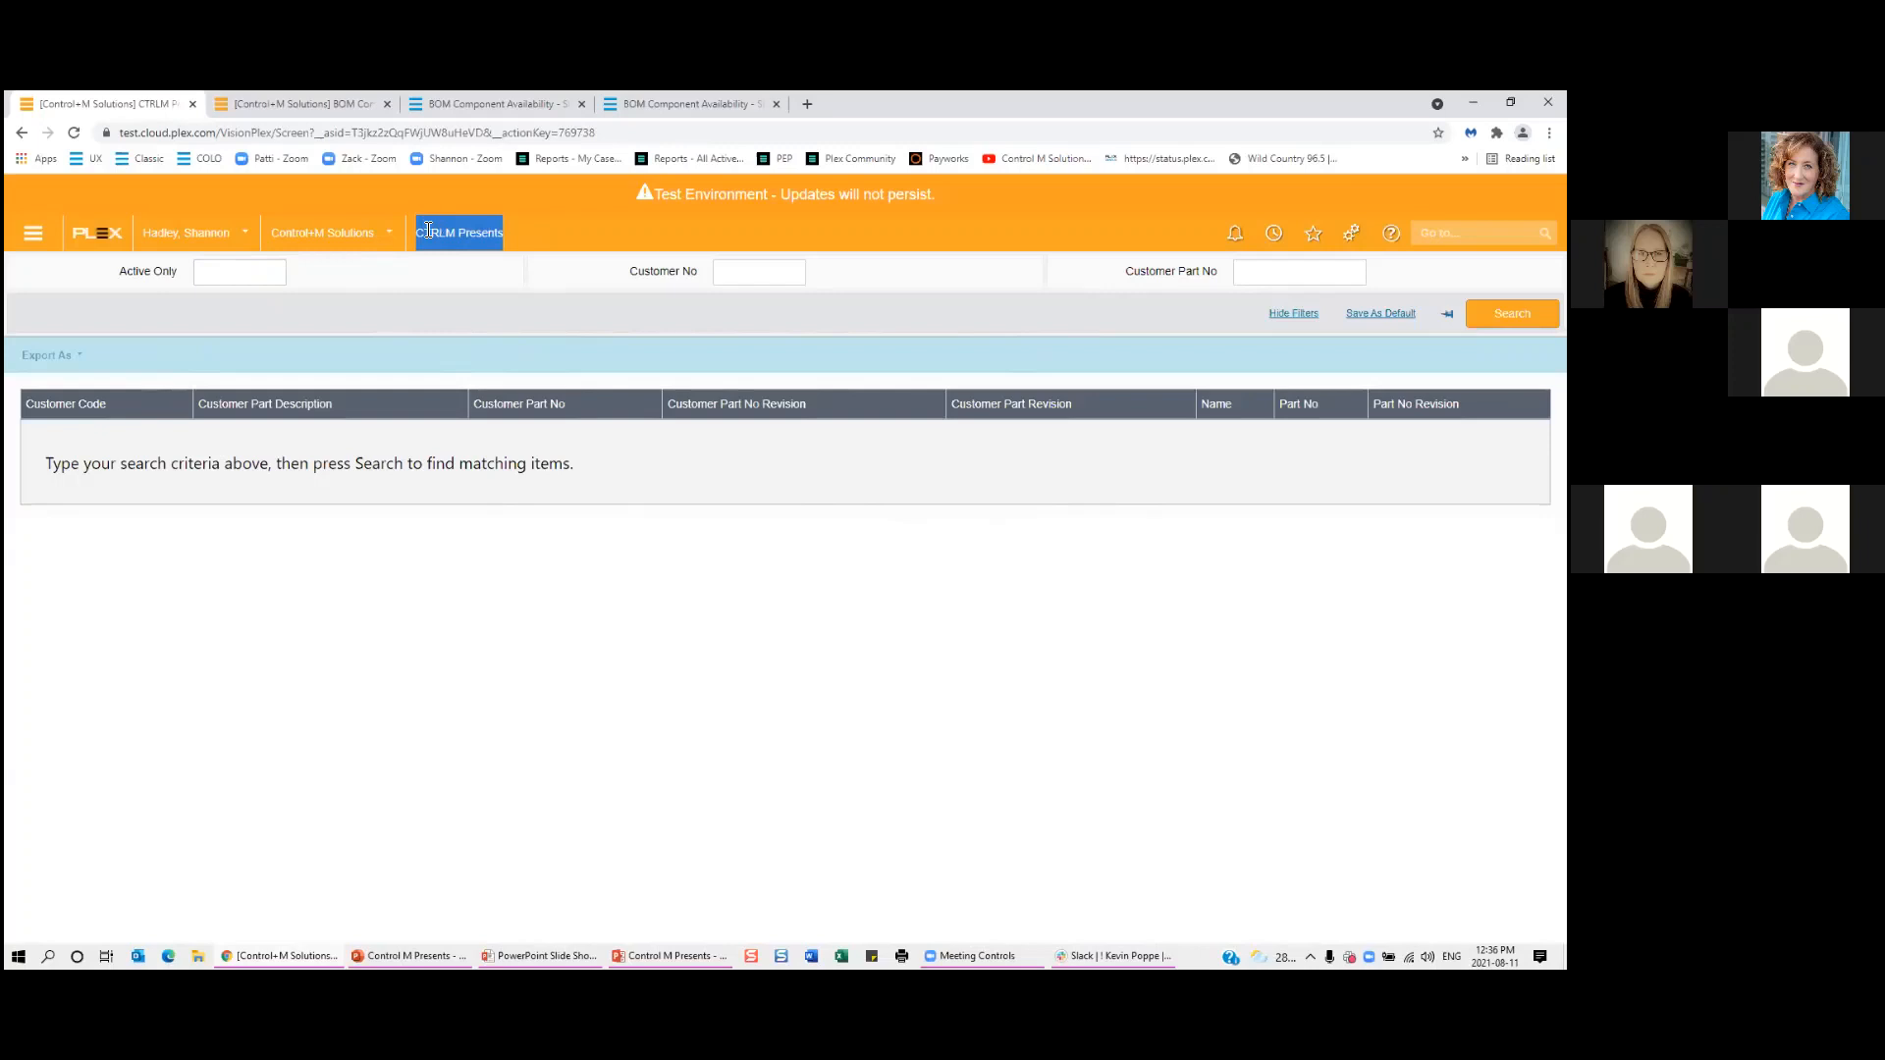
pyautogui.click(1469, 233)
pyautogui.hotkey('ctrl', 'v')
pyautogui.press('Return')
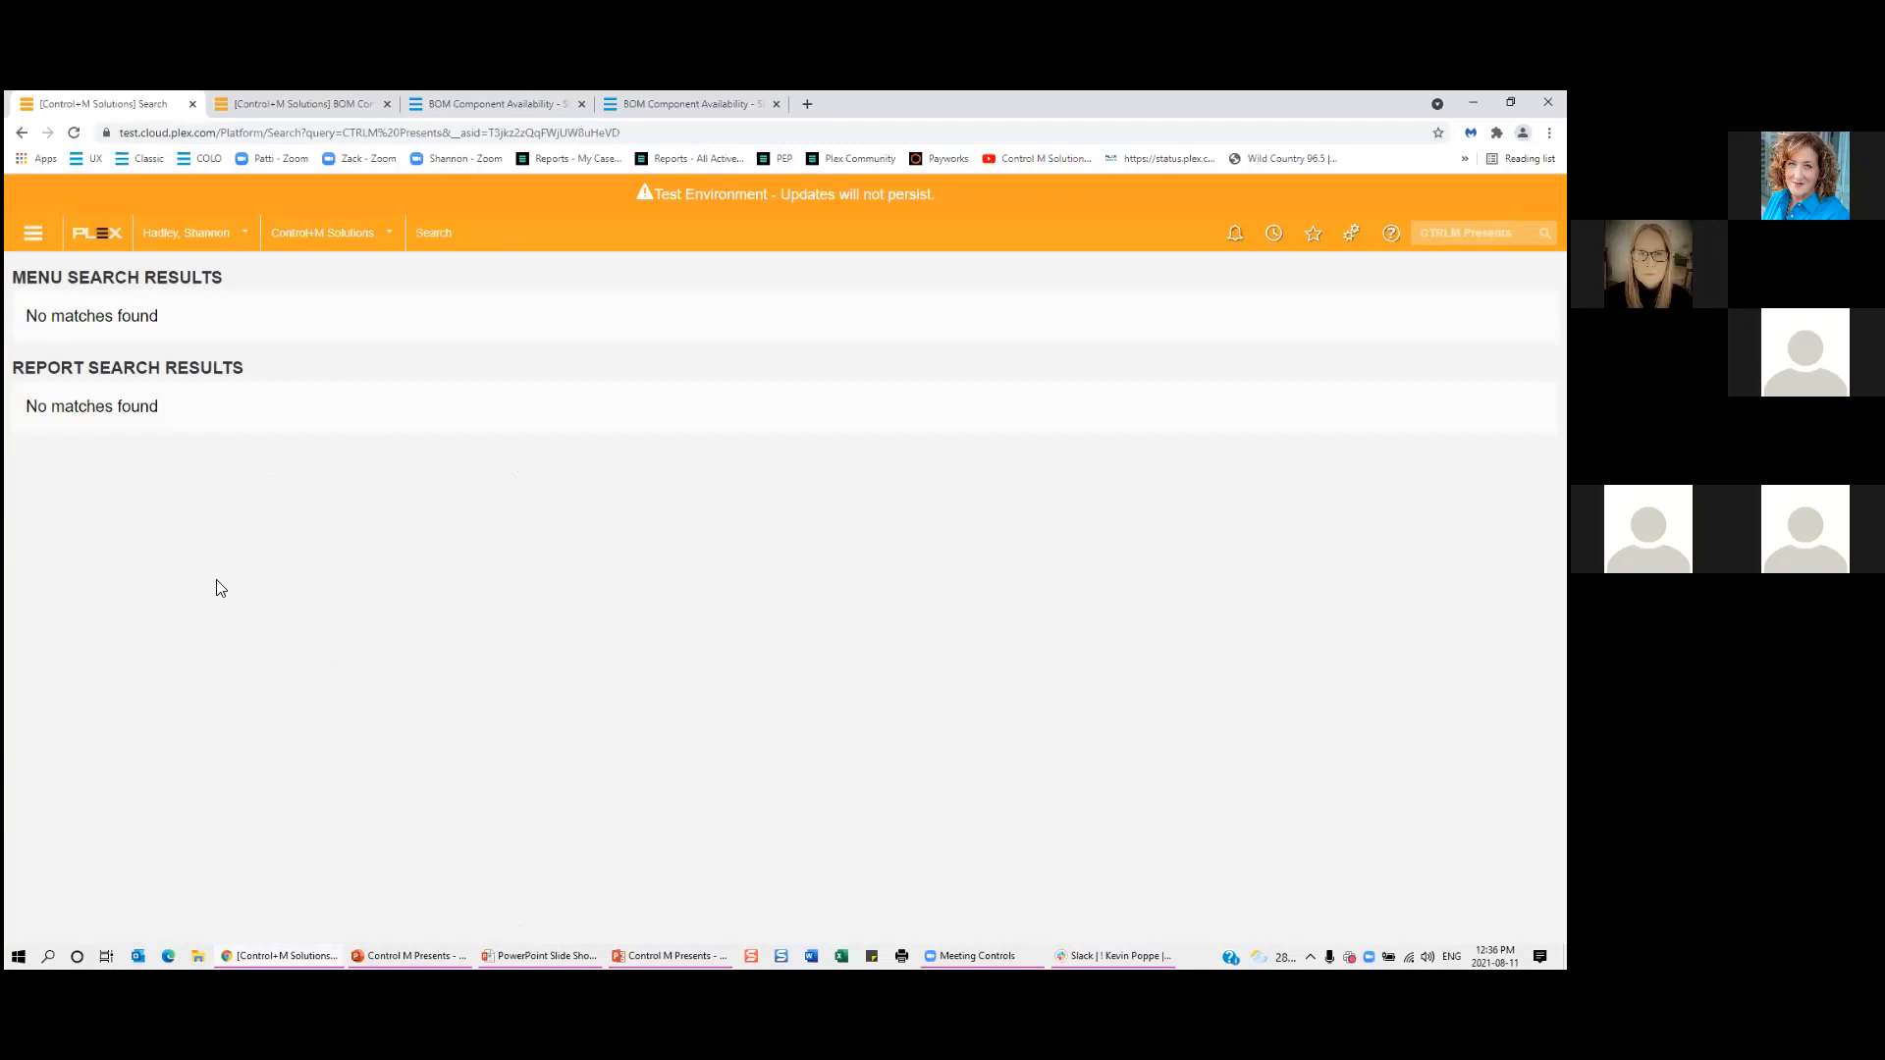
# In the BOM Component Availability browser tab, find the Reports screen and go through its setup to the available reports list.
pyautogui.click(271, 105)
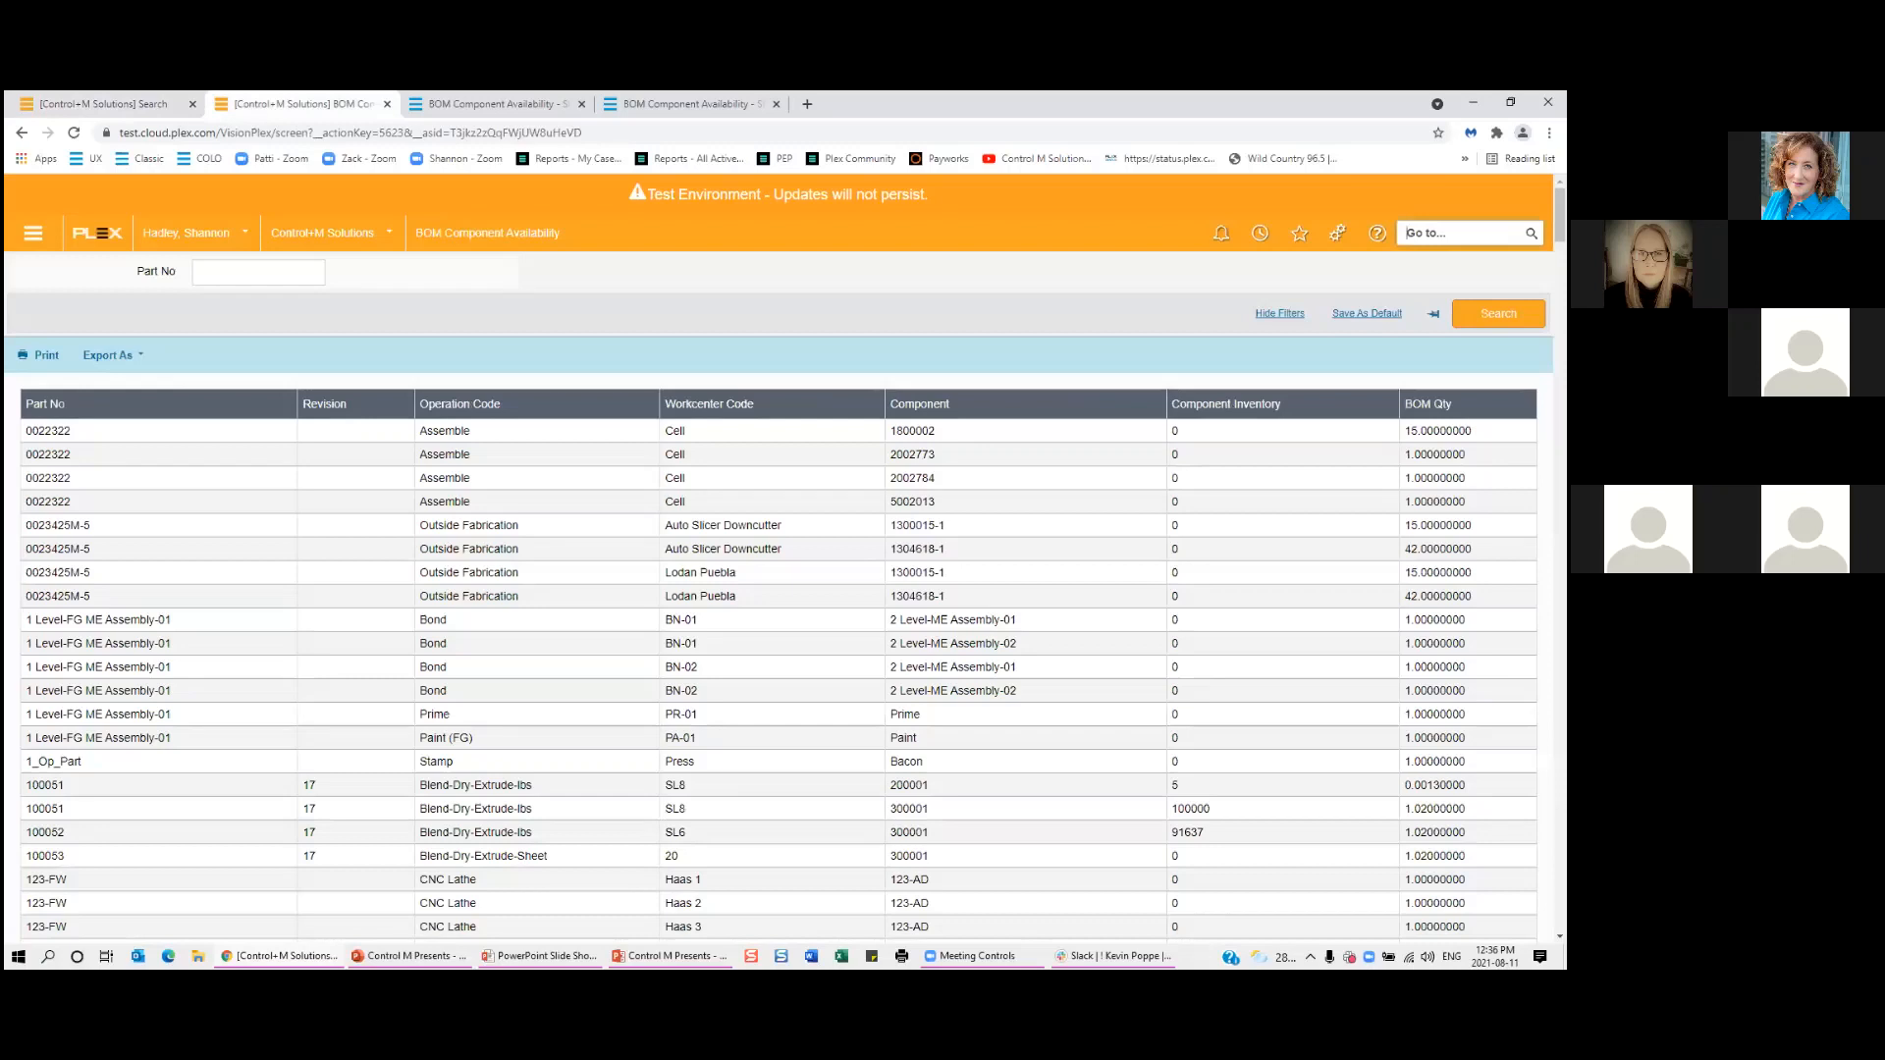
pyautogui.write('report')
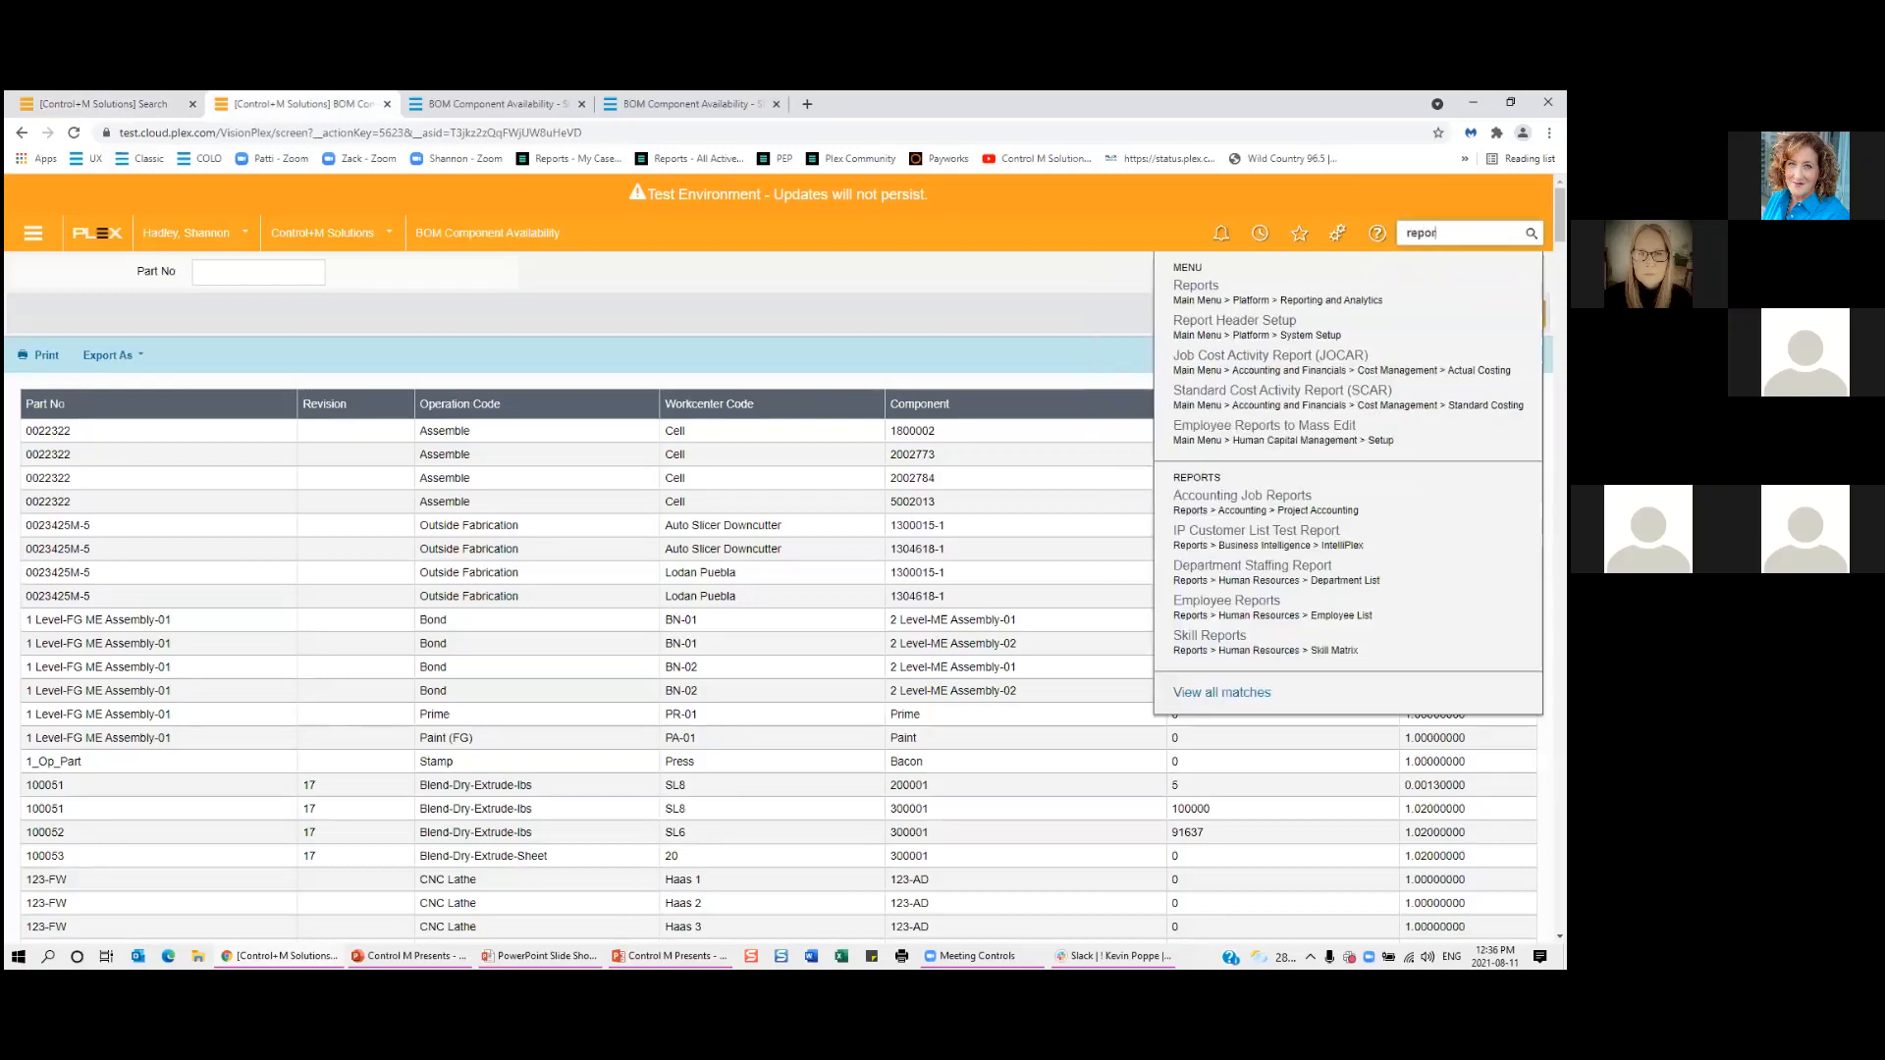
pyautogui.press('Return')
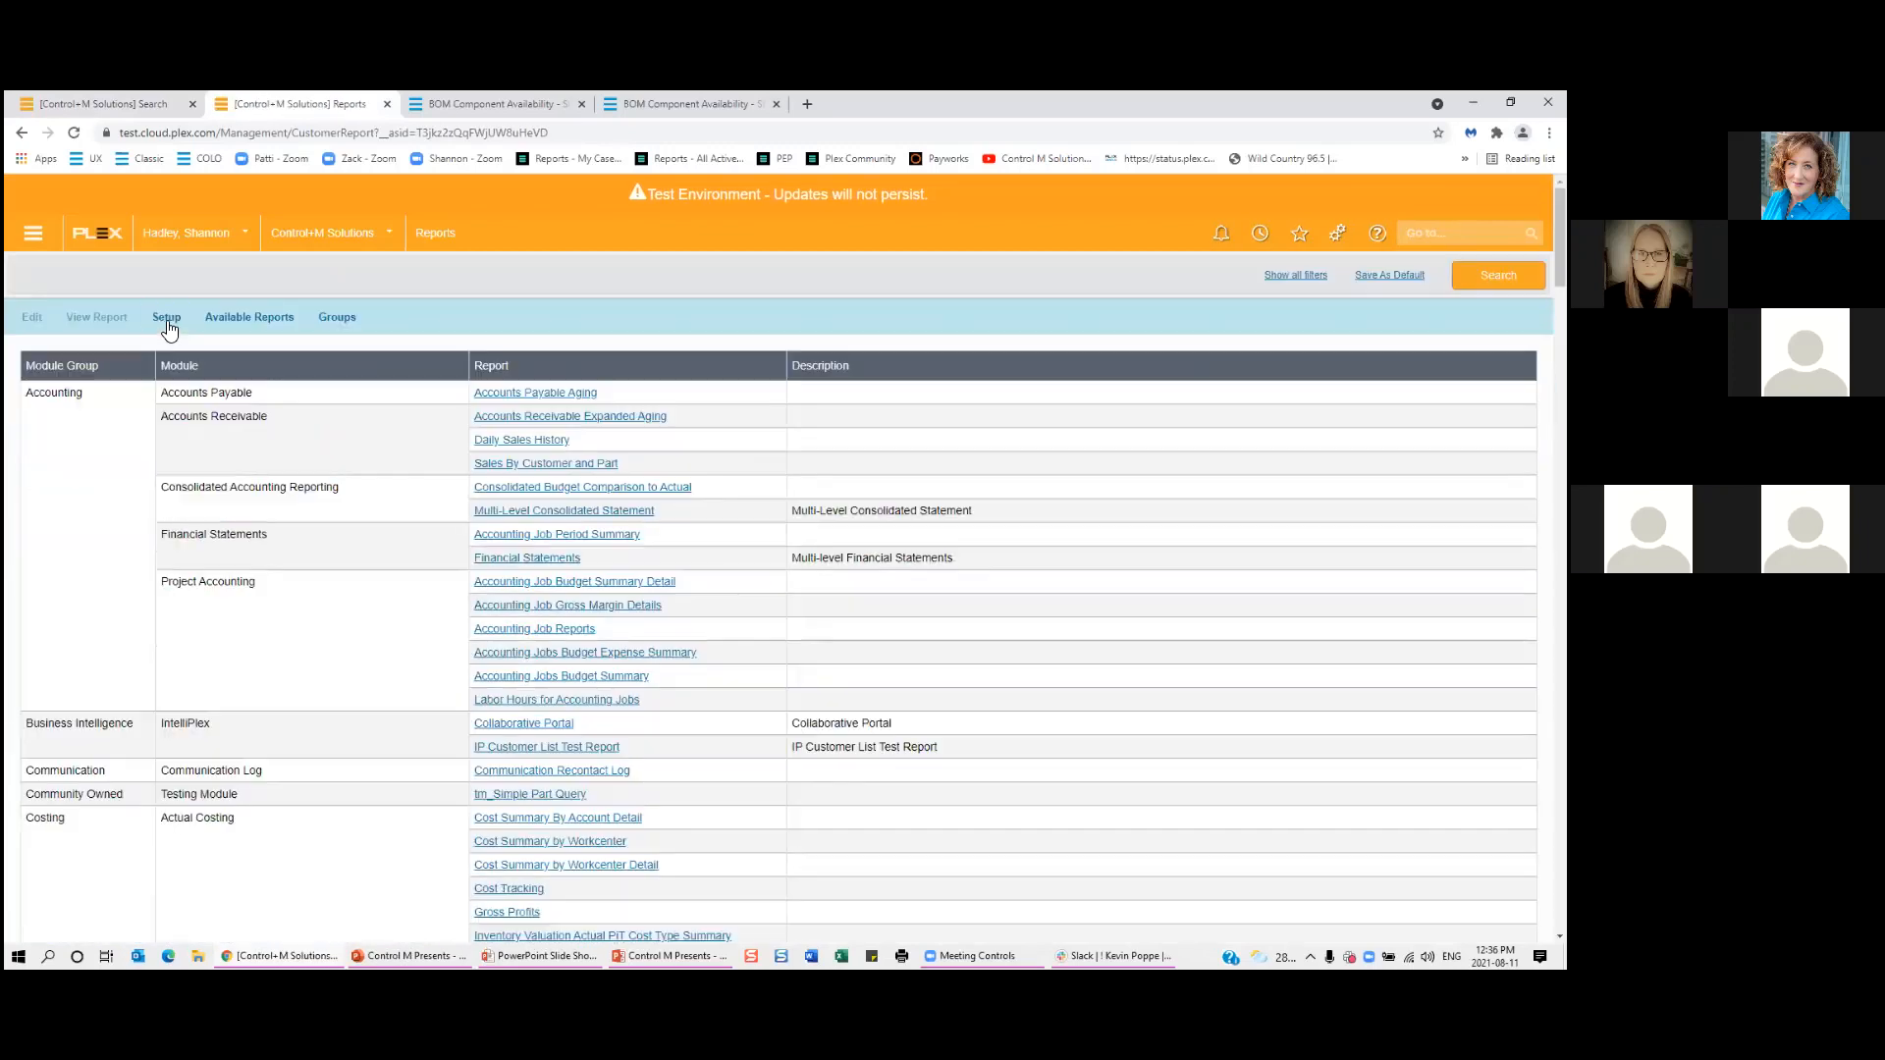
pyautogui.click(167, 322)
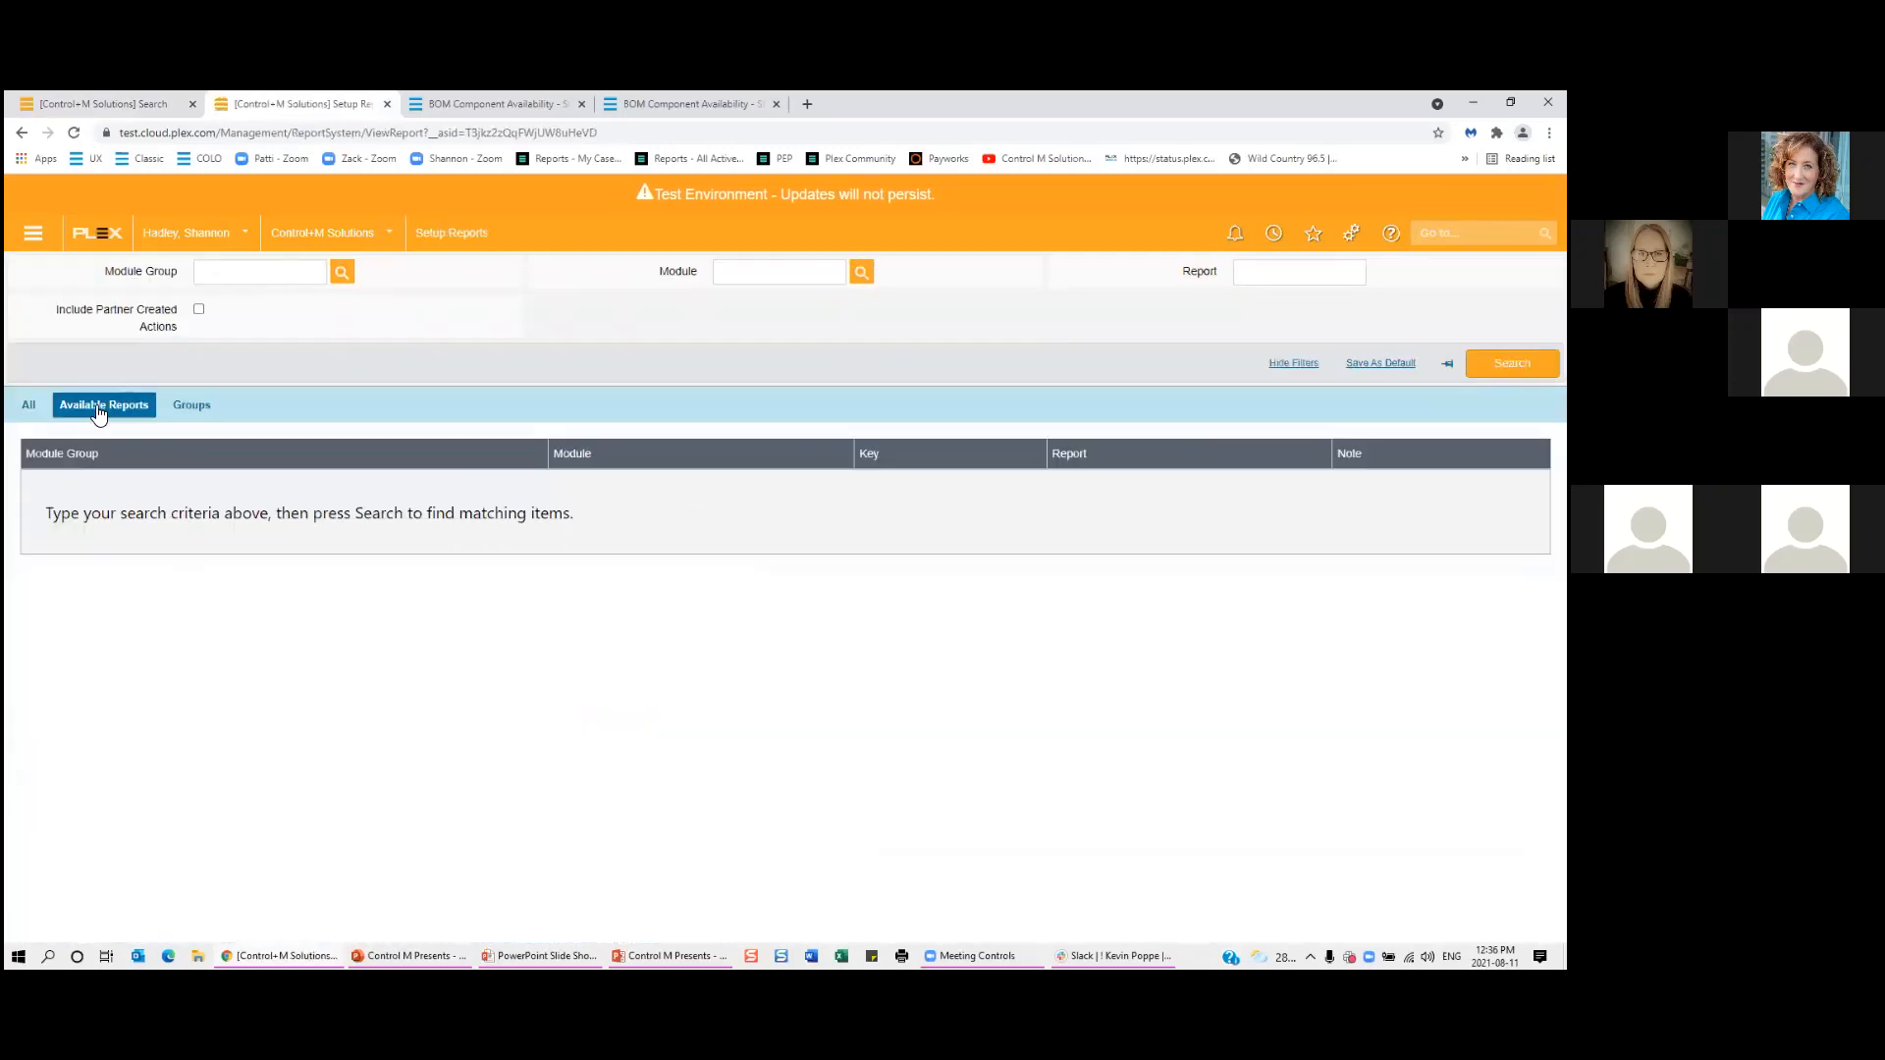
pyautogui.click(98, 404)
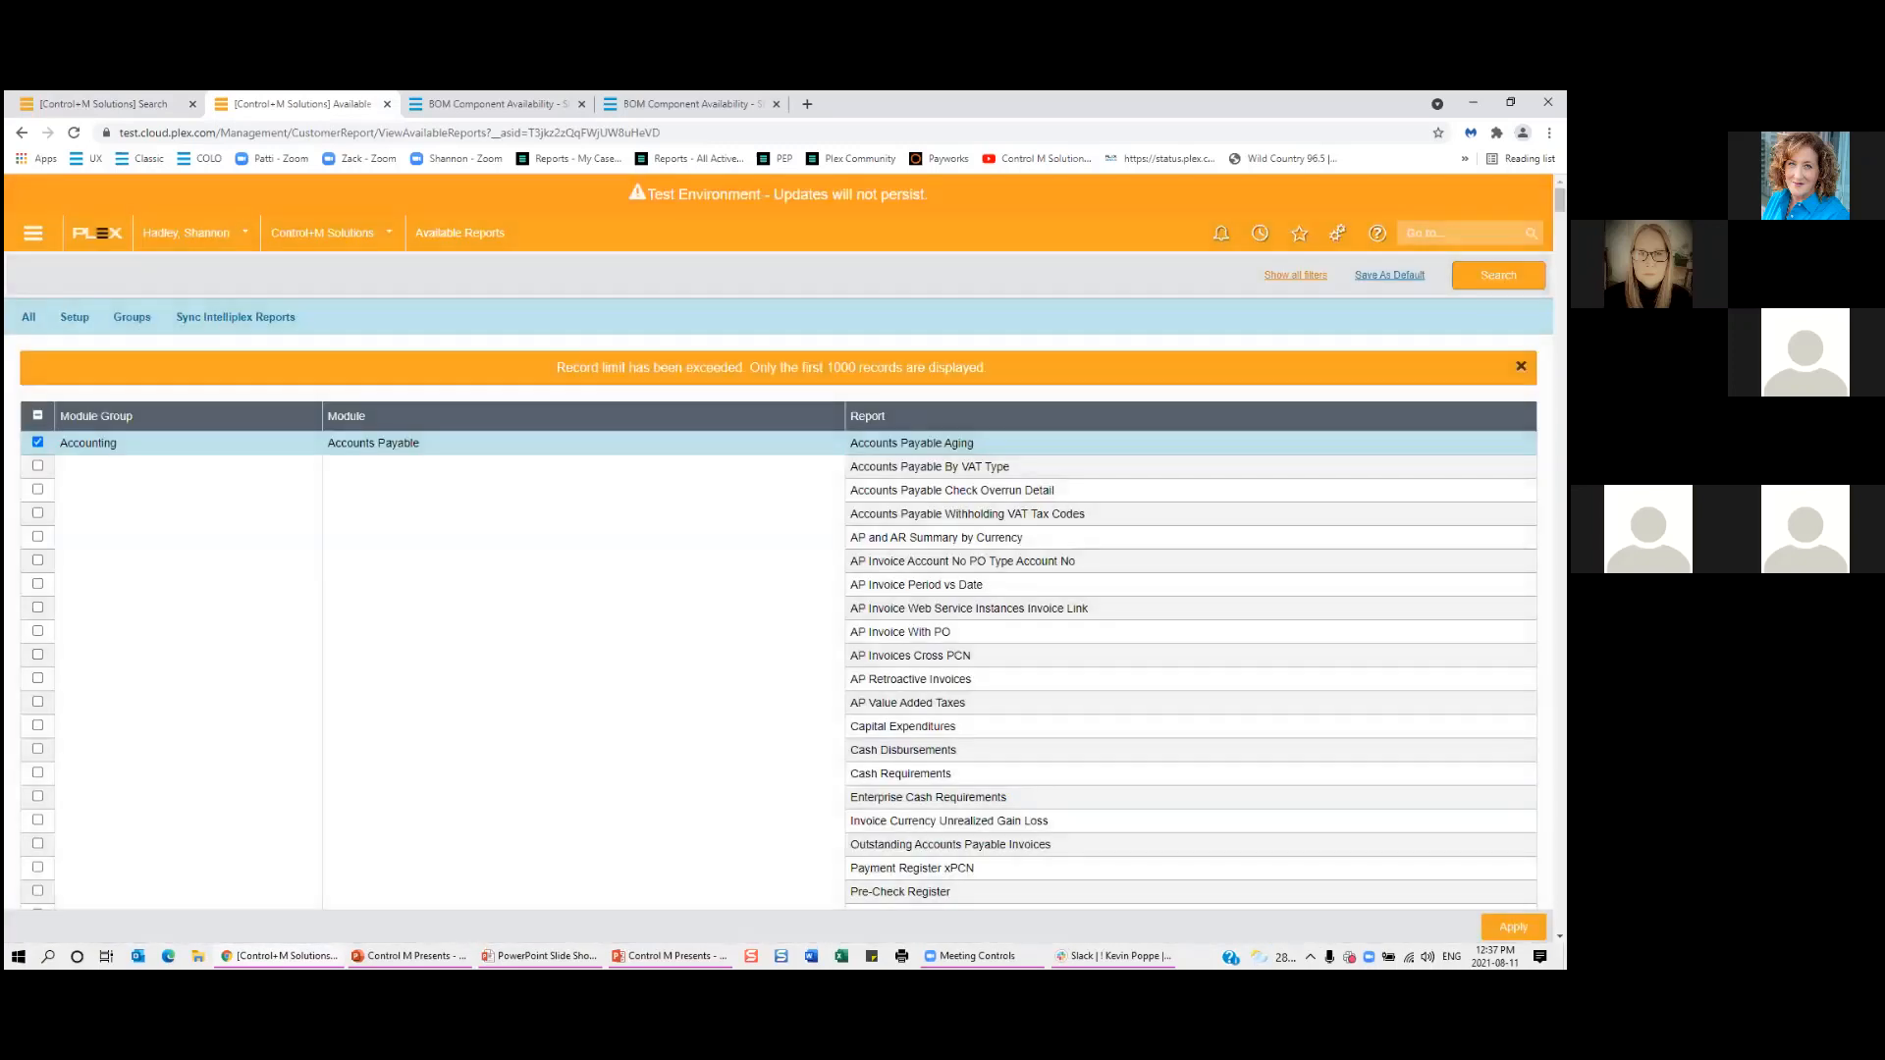
# Filter the available reports by the report name CTRLM Presents.
pyautogui.click(1294, 275)
pyautogui.click(1259, 275)
pyautogui.click(1281, 425)
pyautogui.press('Return')
pyautogui.click(36, 417)
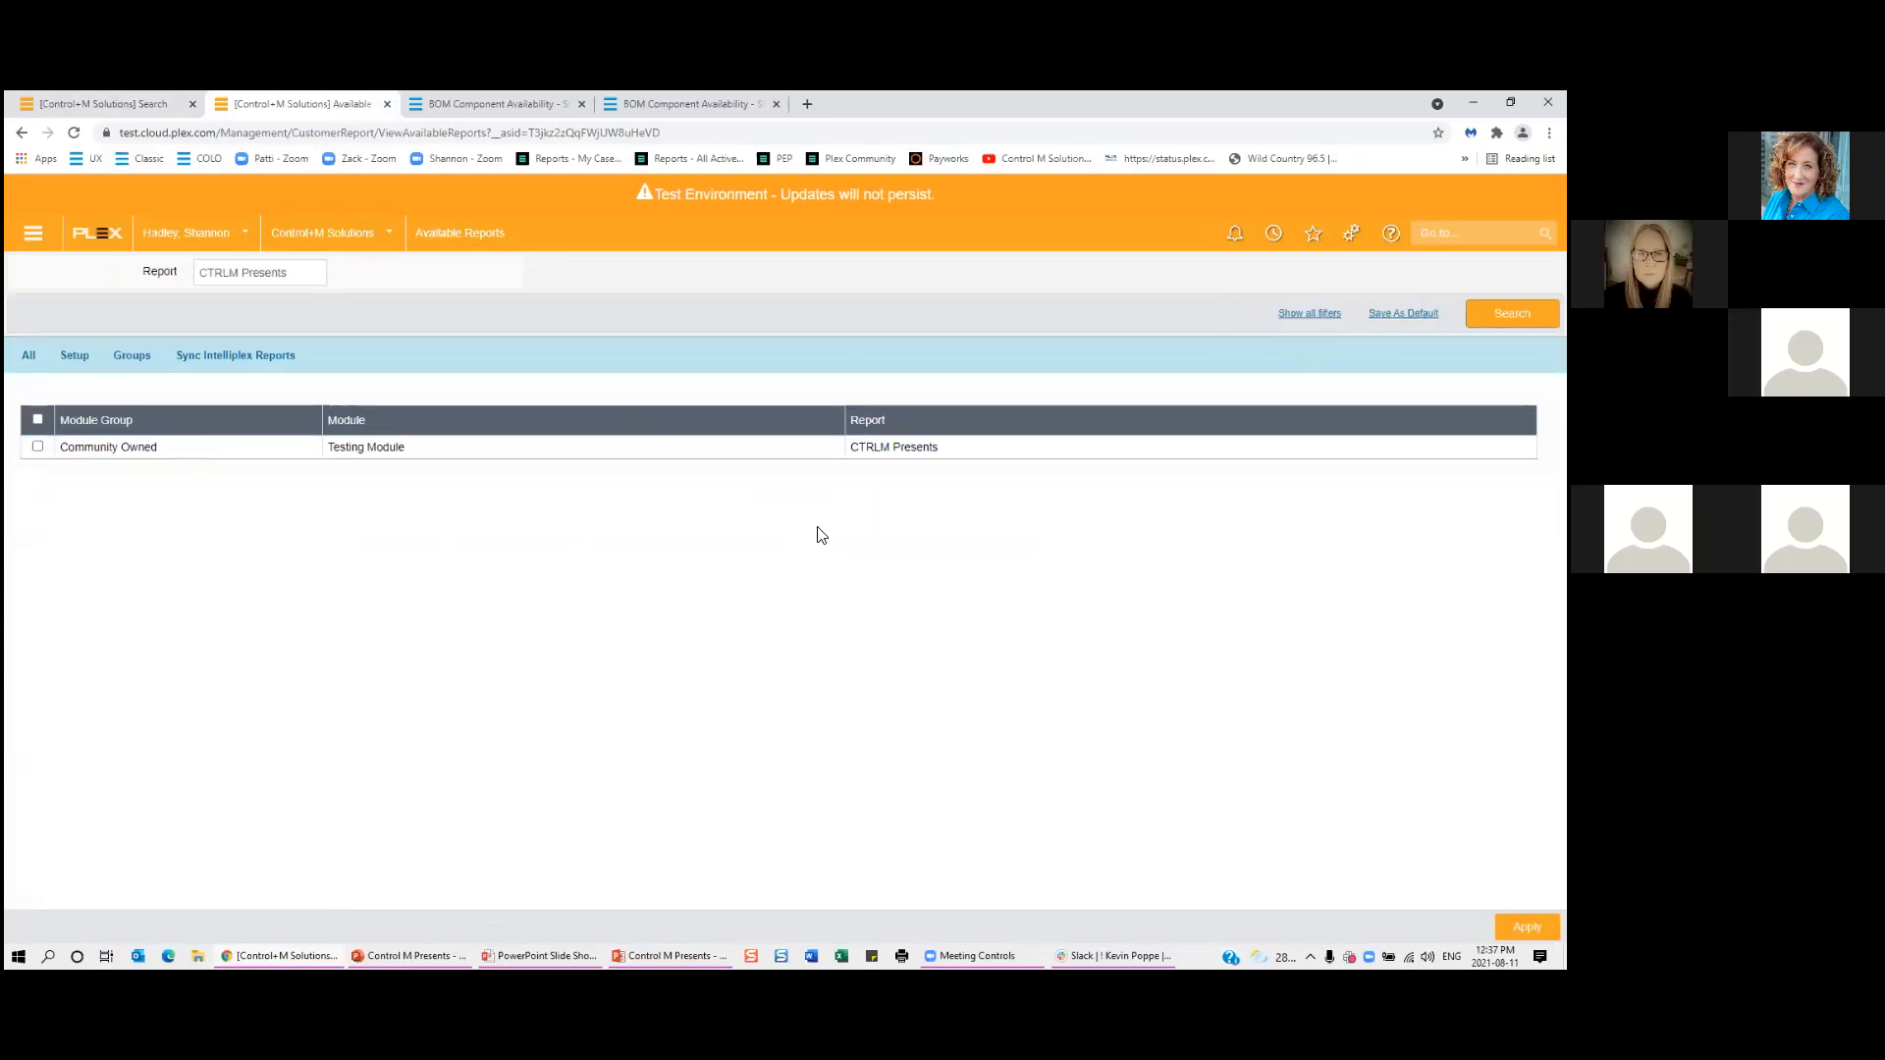
# Add CTRLM Presents to the customer report list and look it up with the site search.
pyautogui.click(37, 447)
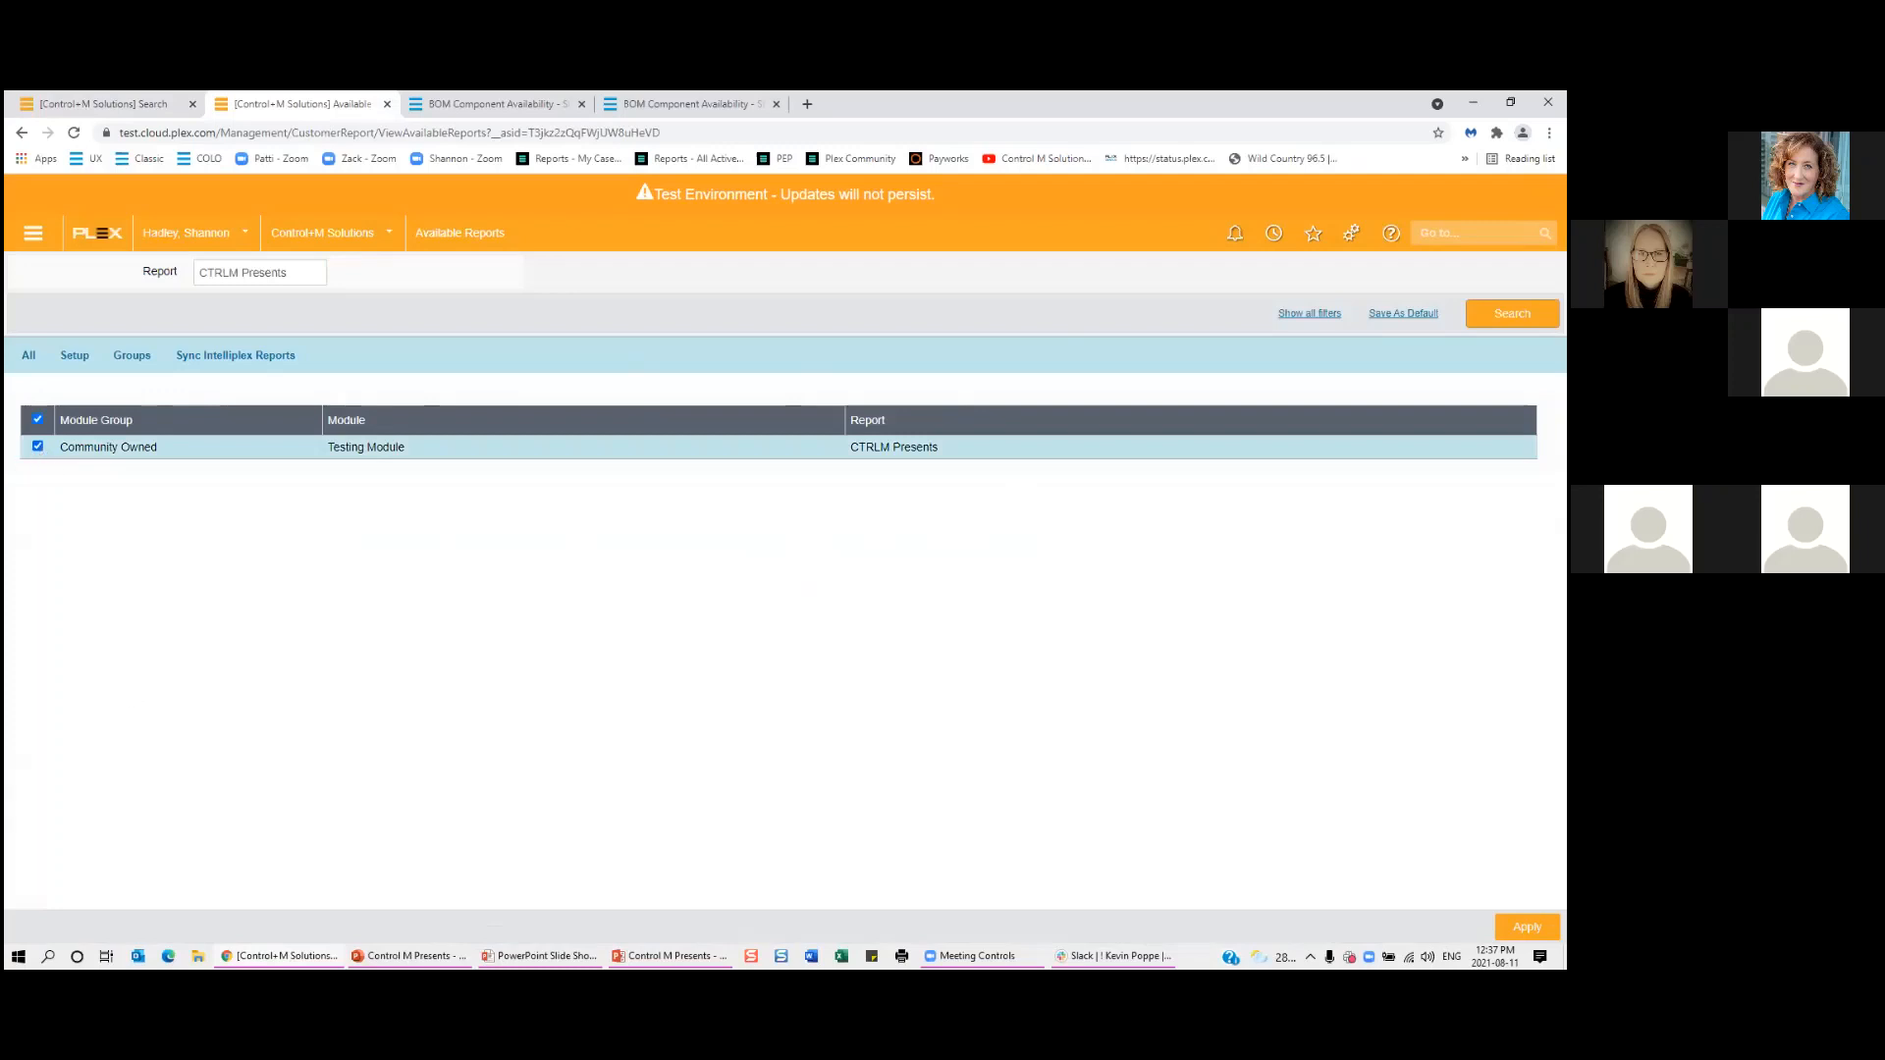
pyautogui.click(1527, 927)
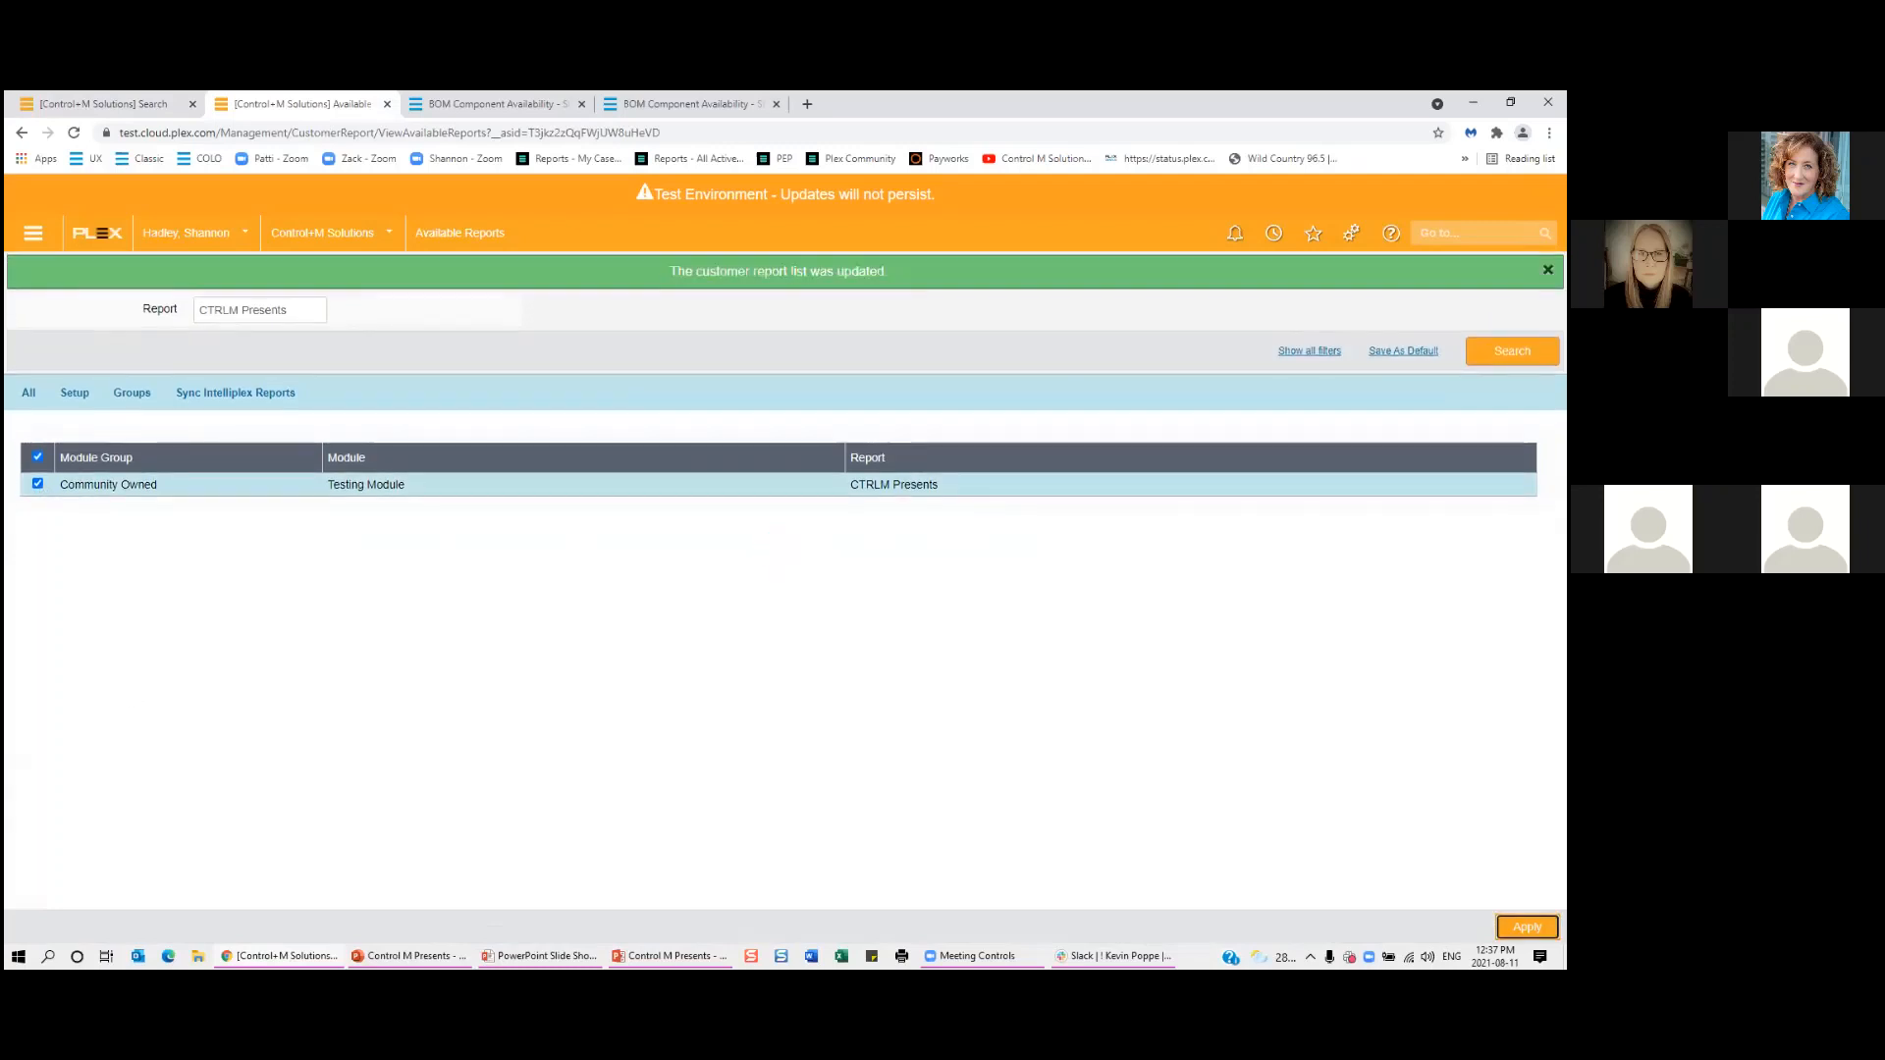
pyautogui.hotkey('ctrl', 'v')
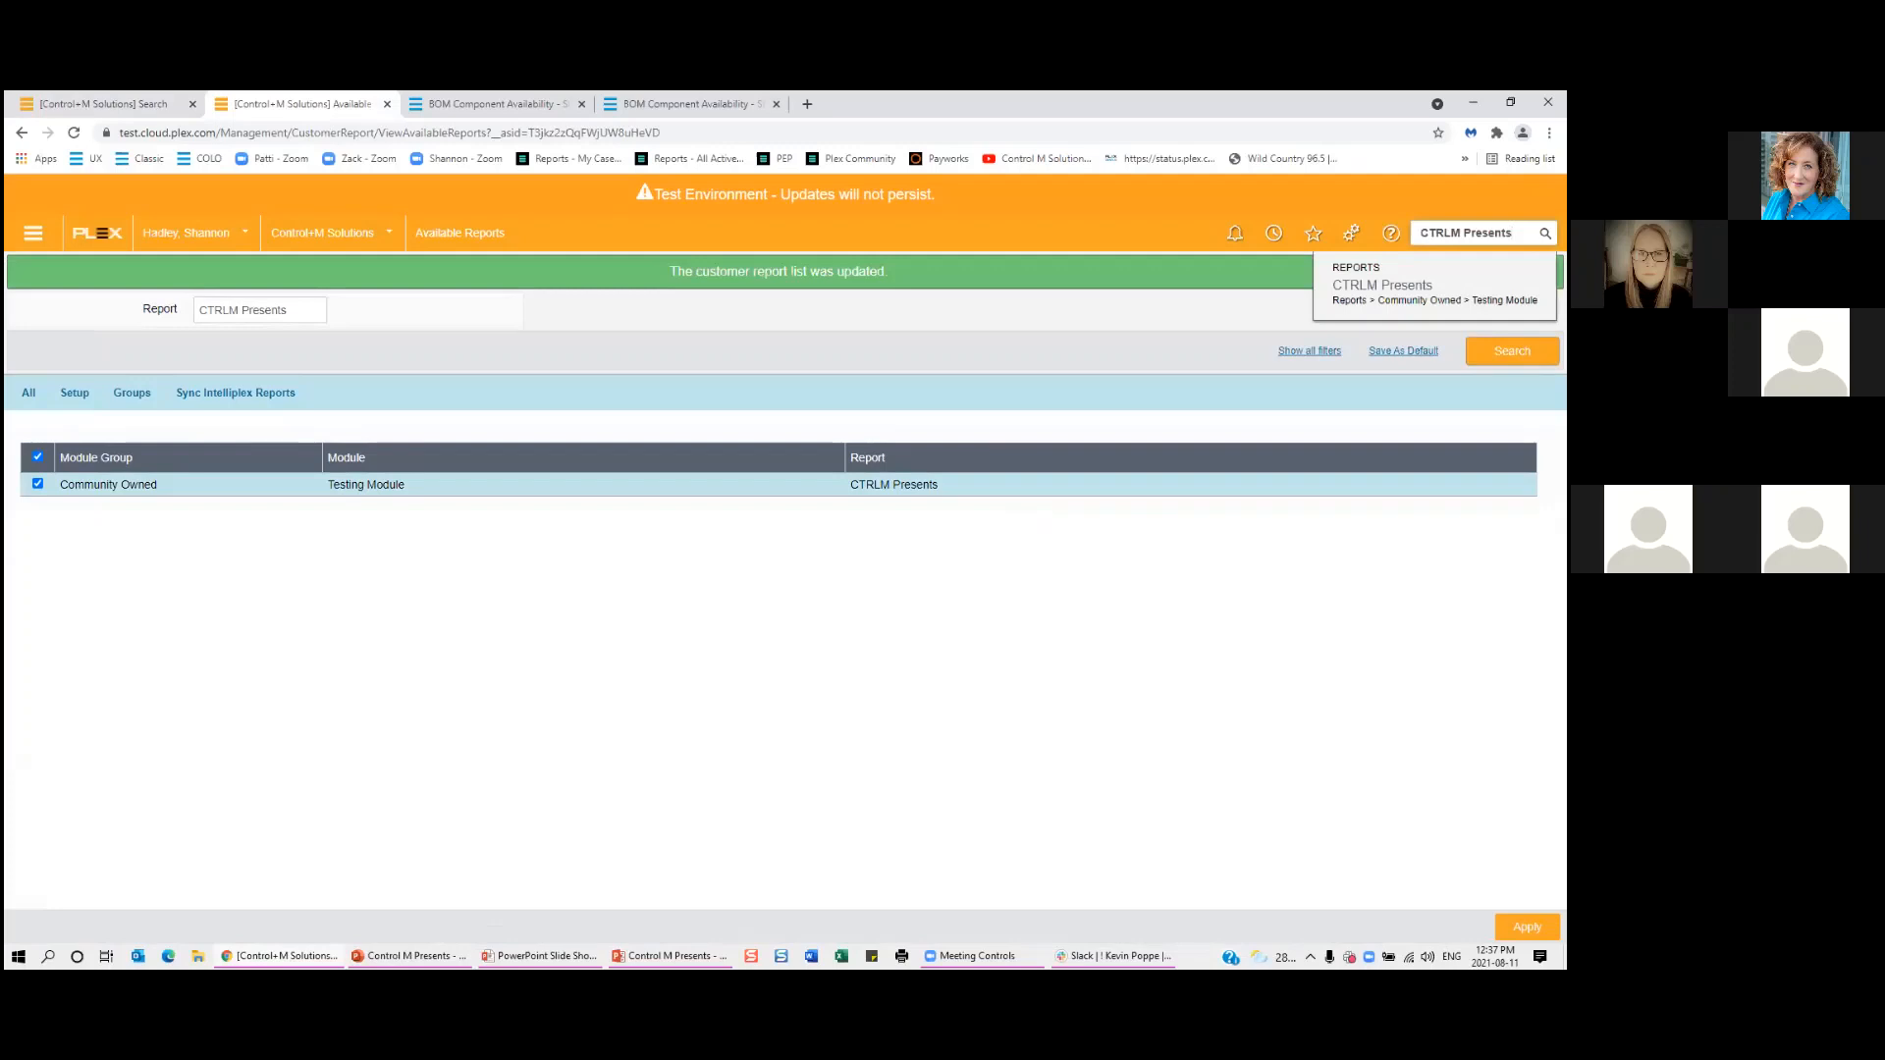
pyautogui.press('Return')
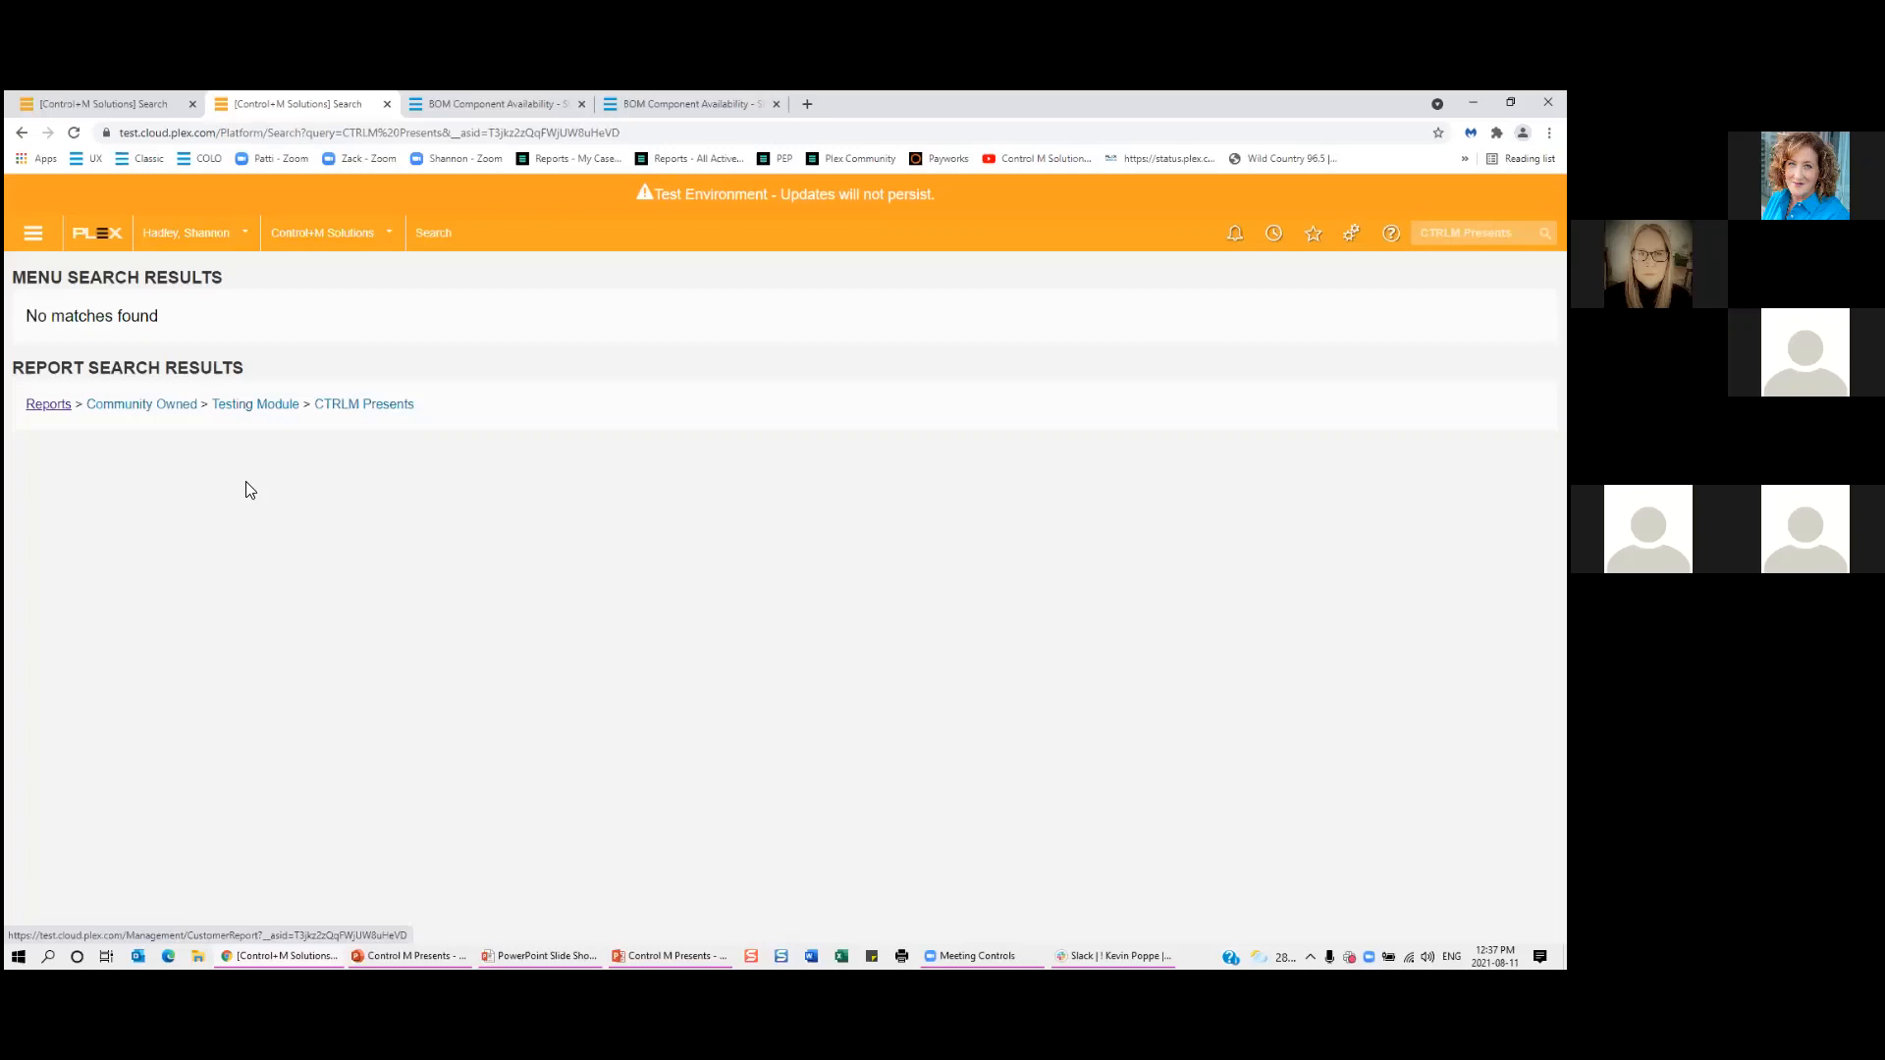
# Search the site for "sql" and open the SQL Development Environment.
pyautogui.click(1442, 233)
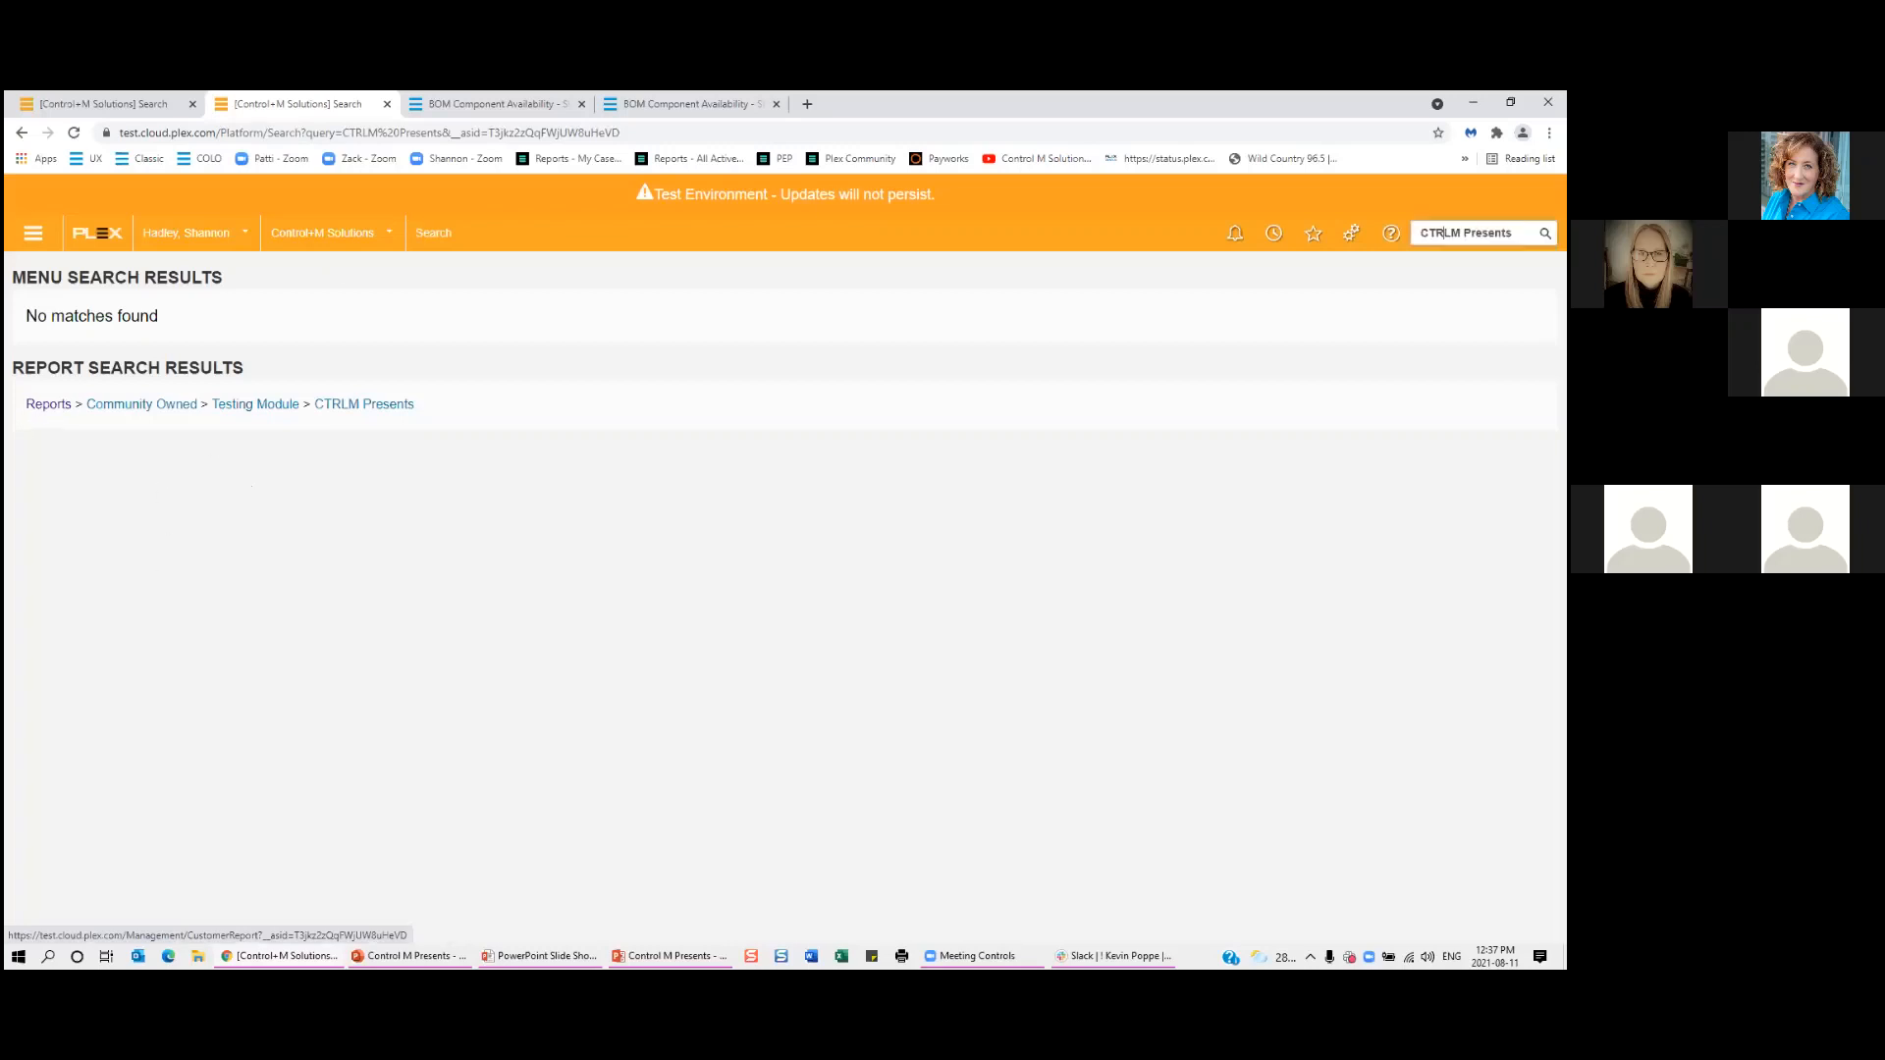
pyautogui.hotkey('ctrl', 'a')
pyautogui.write('sql')
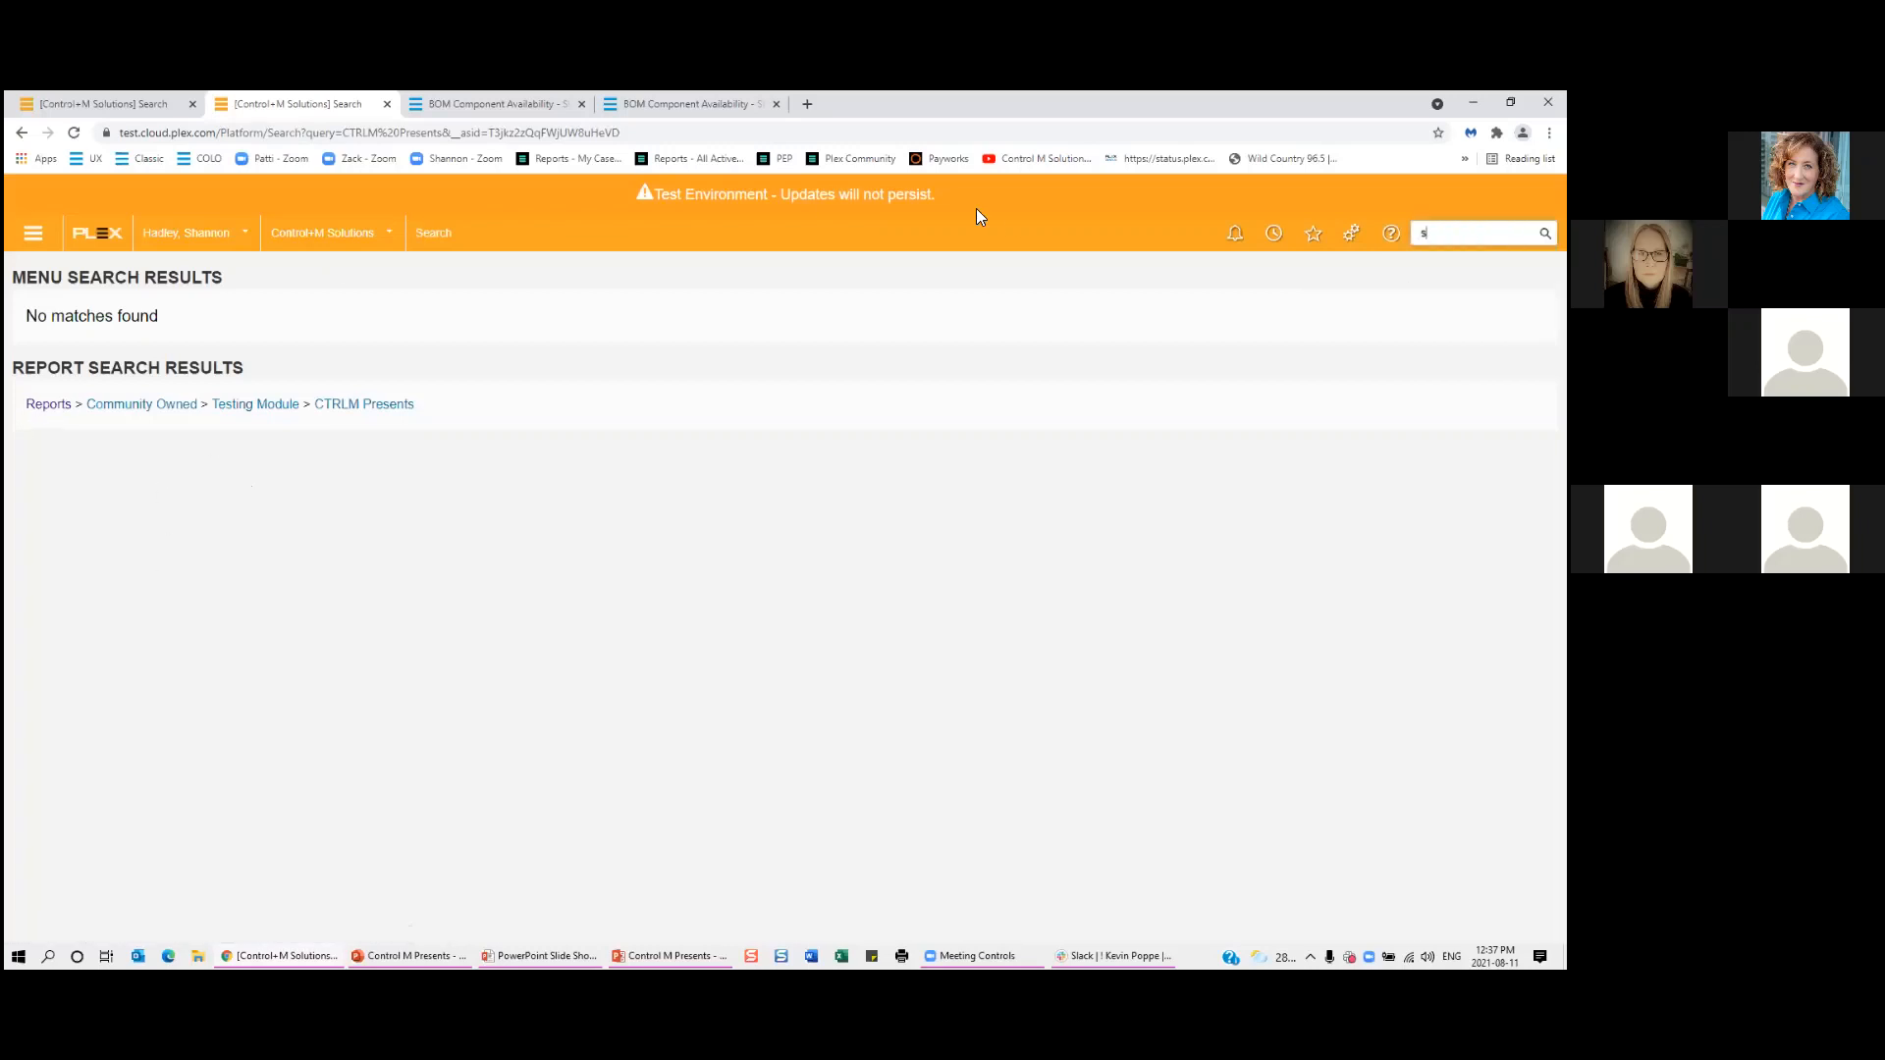
pyautogui.press('Return')
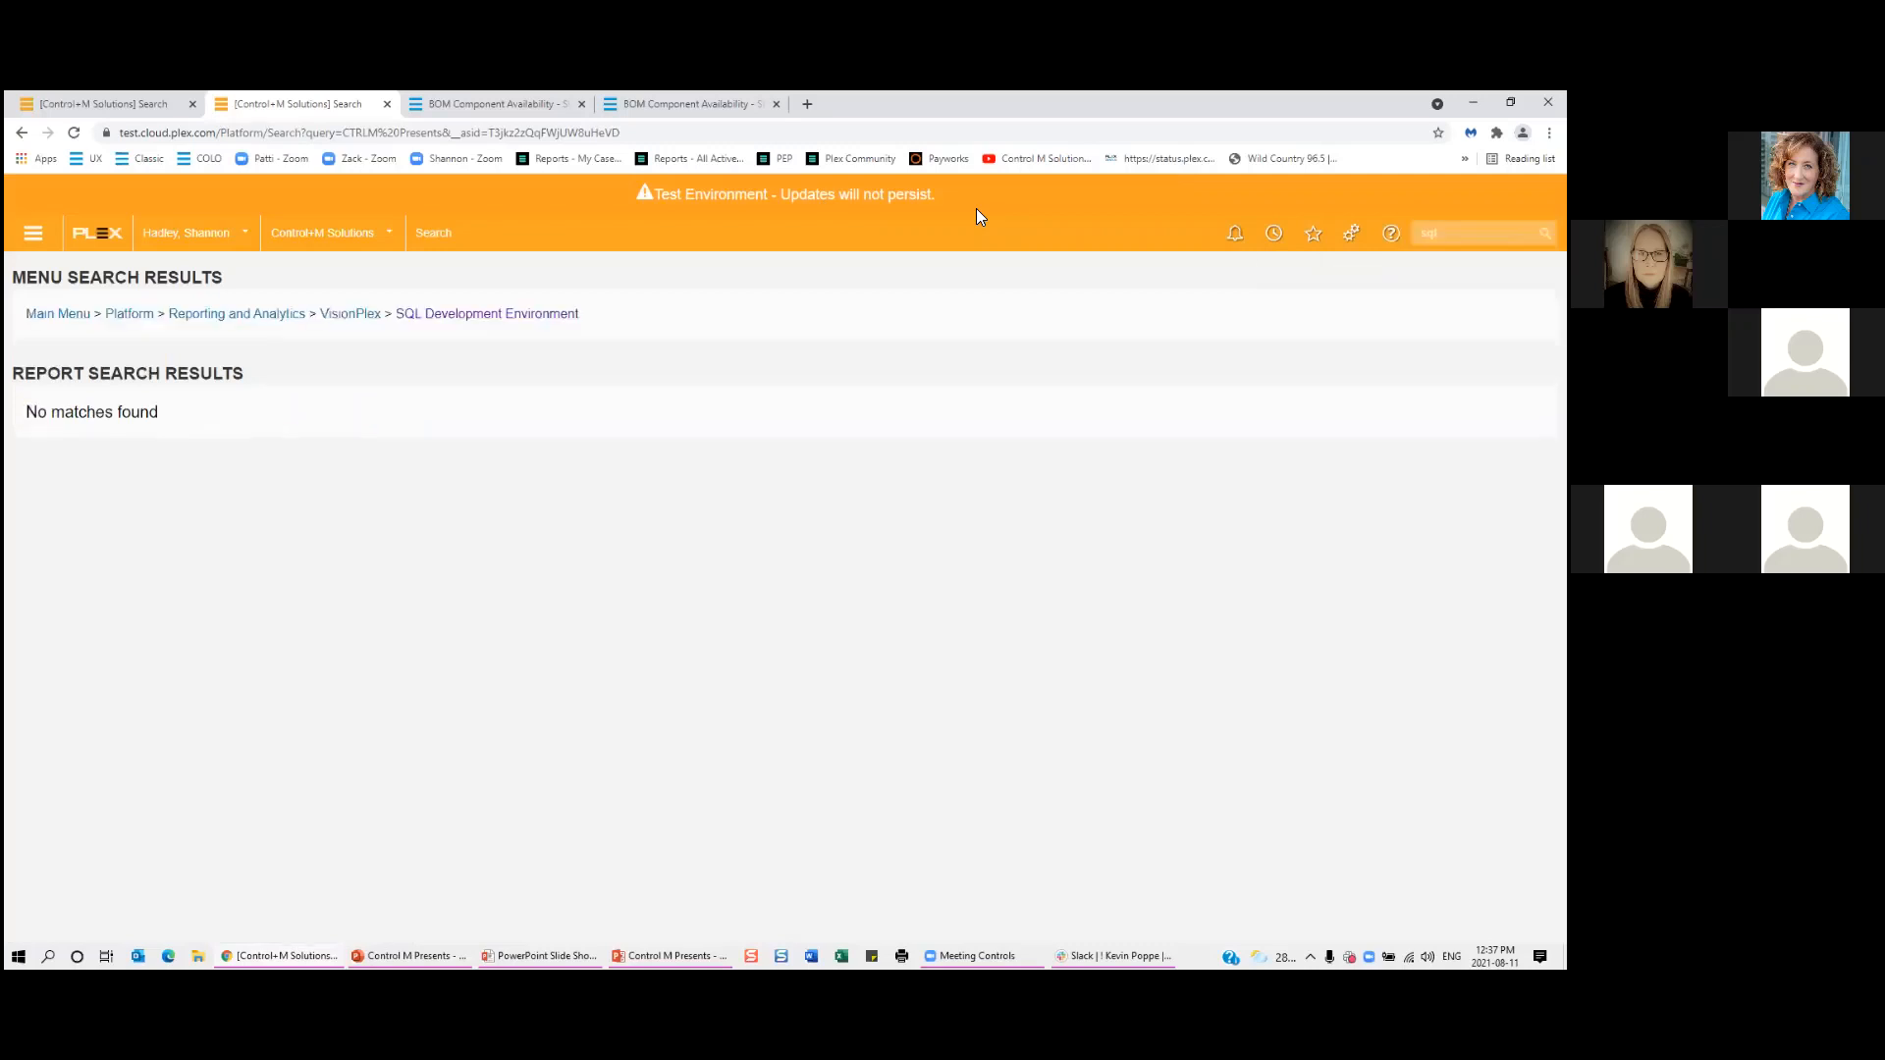
pyautogui.click(463, 314)
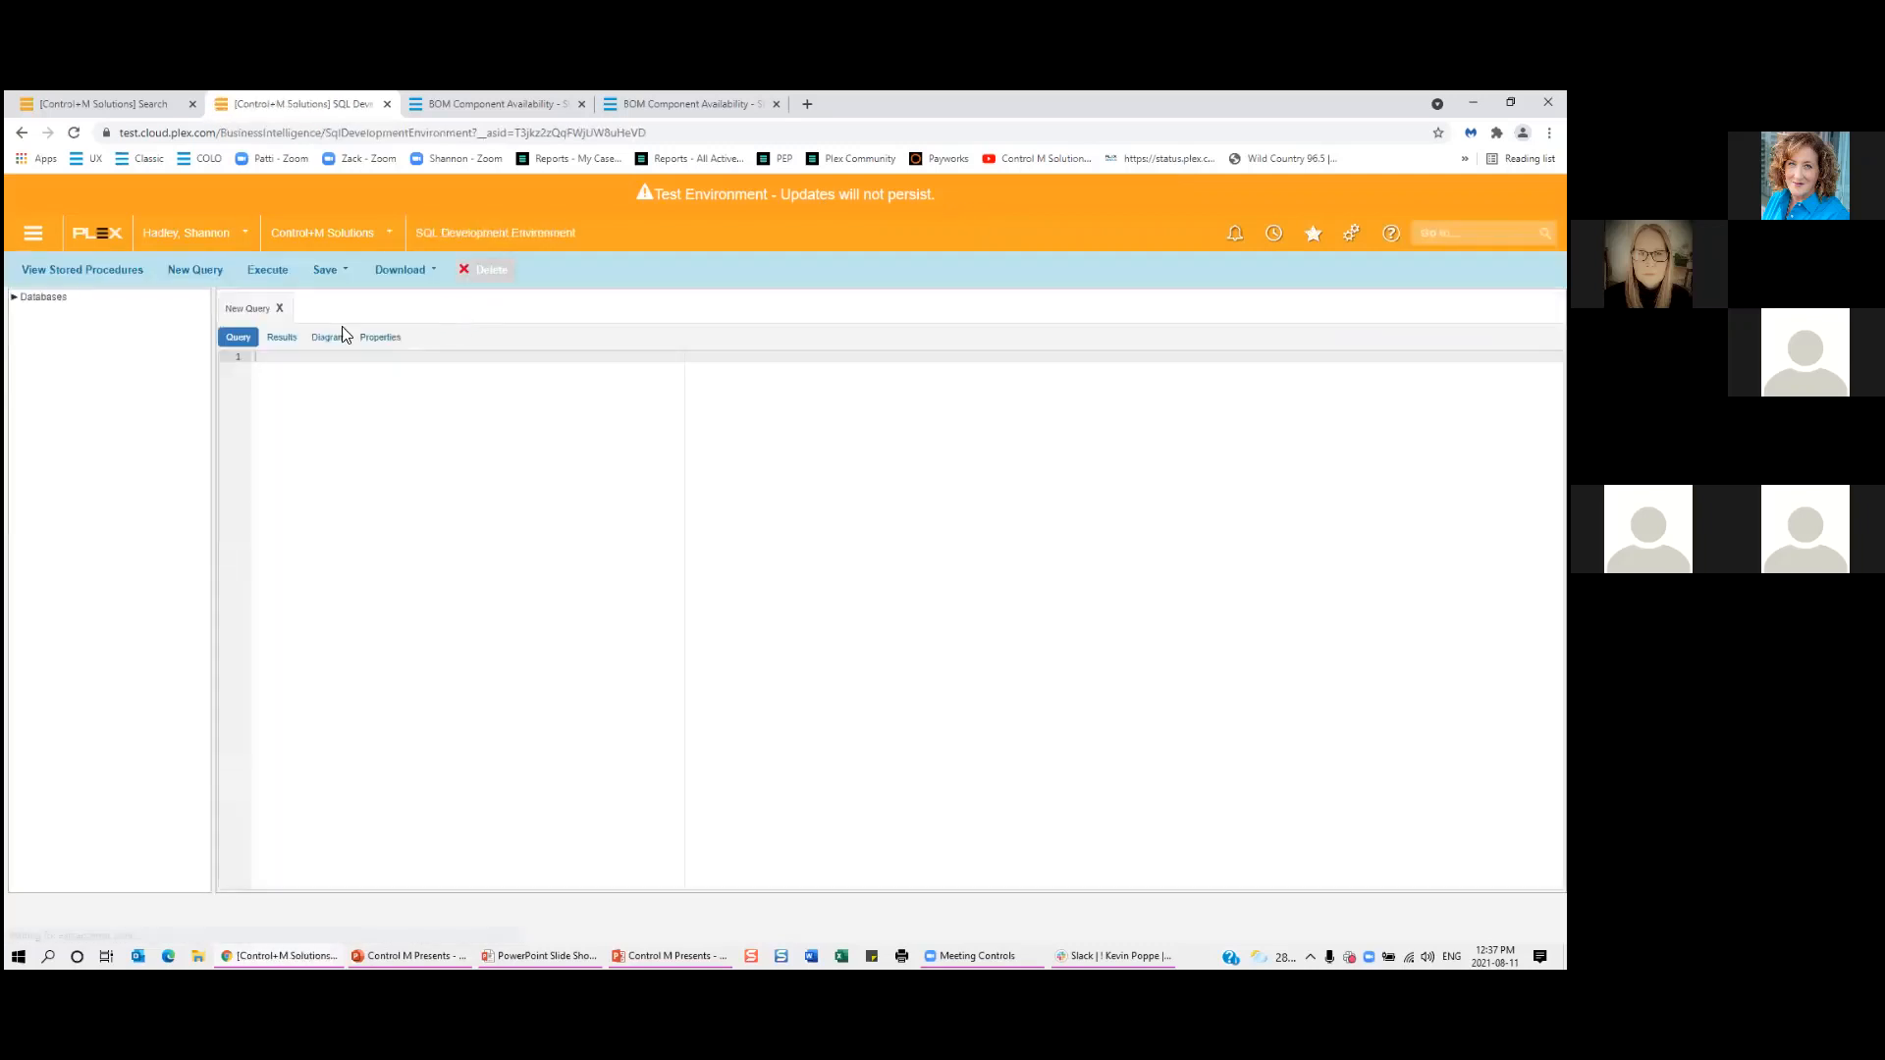
# Search the stored procedures for "sh" with the author's first name and open SH - Presents SQL Query.
pyautogui.click(88, 273)
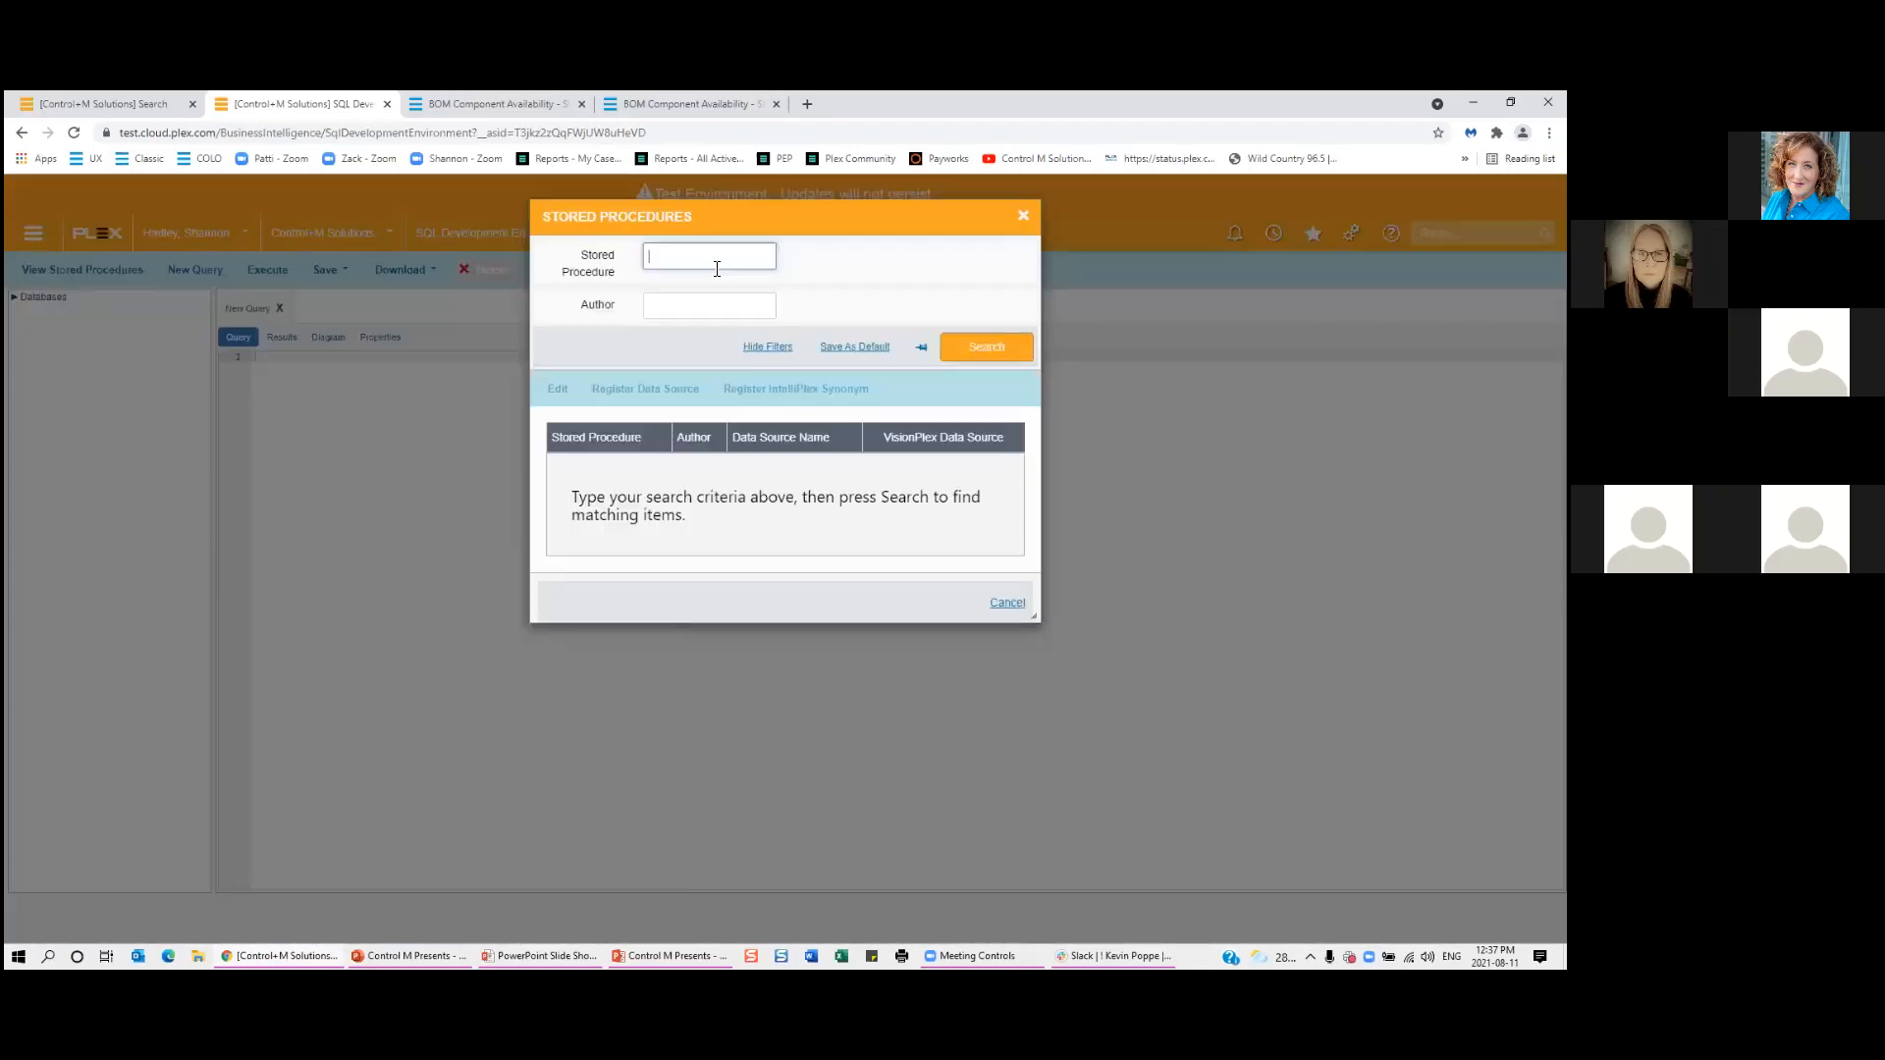
pyautogui.write('sh')
pyautogui.click(714, 306)
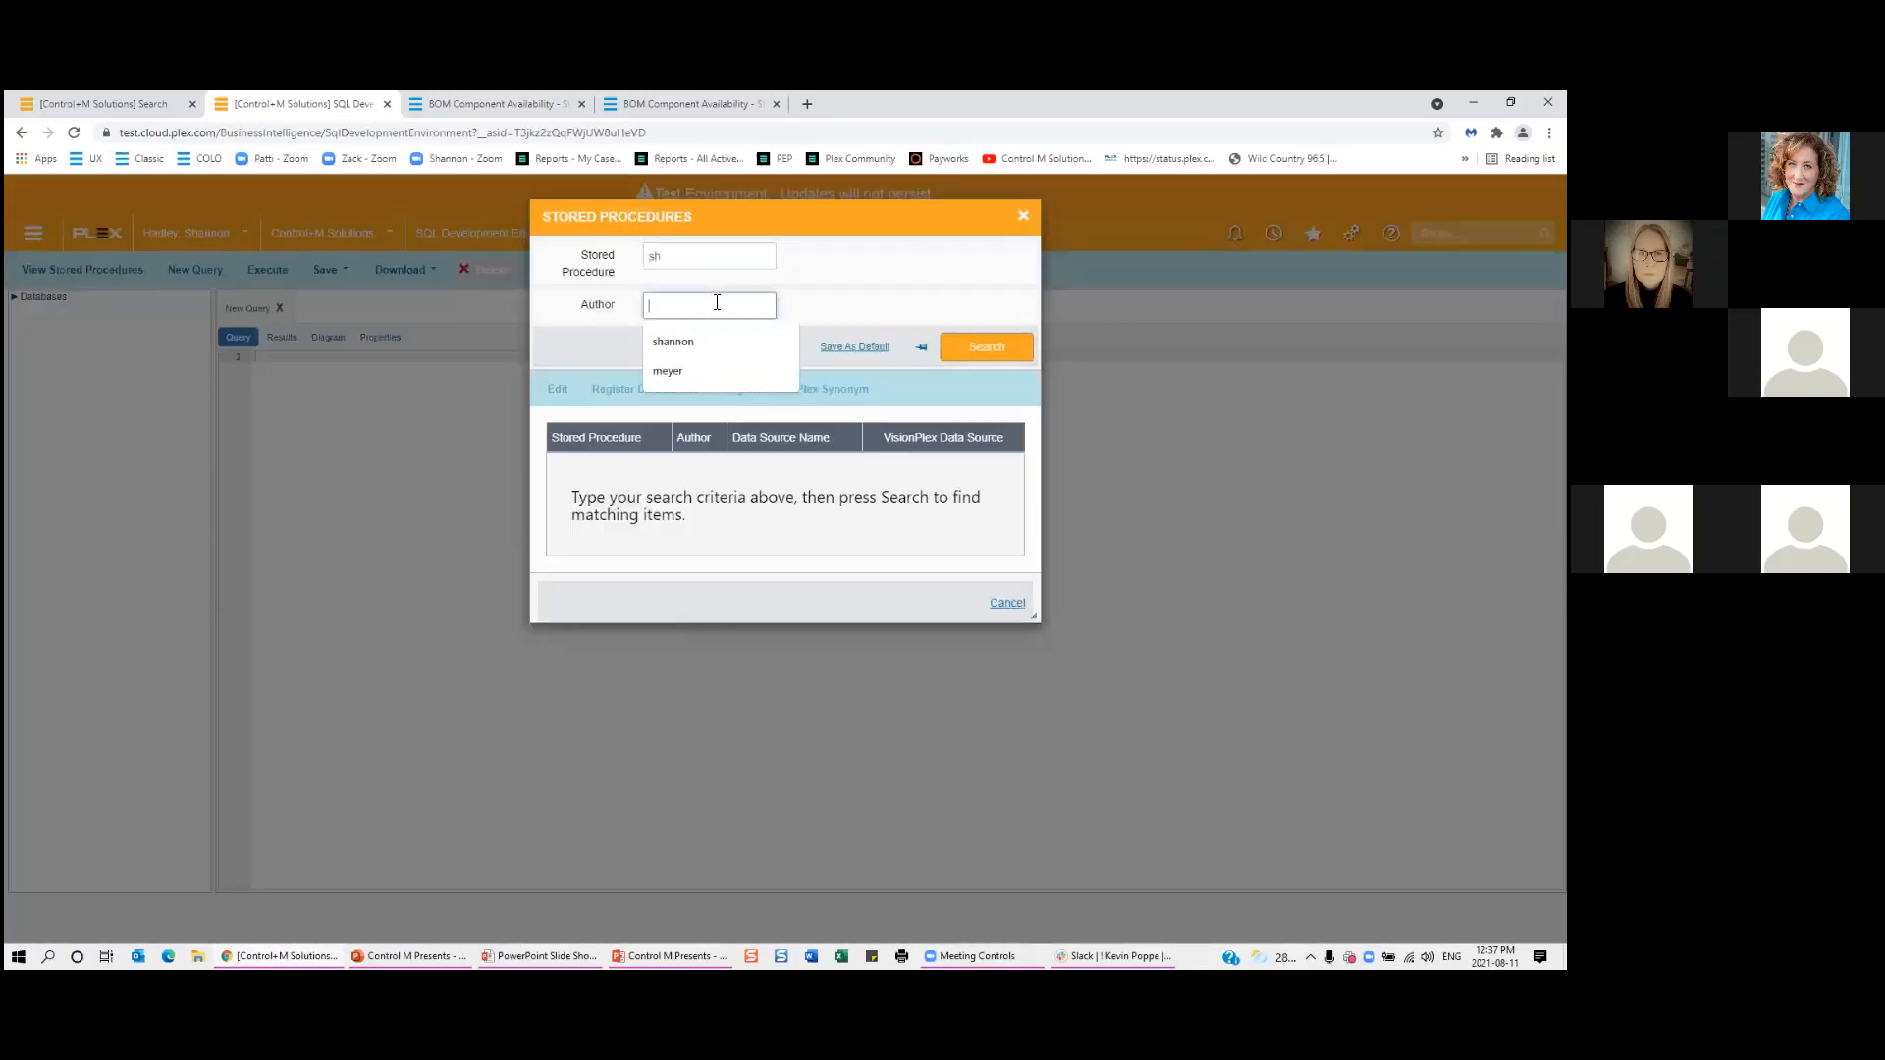
pyautogui.click(673, 341)
pyautogui.click(987, 347)
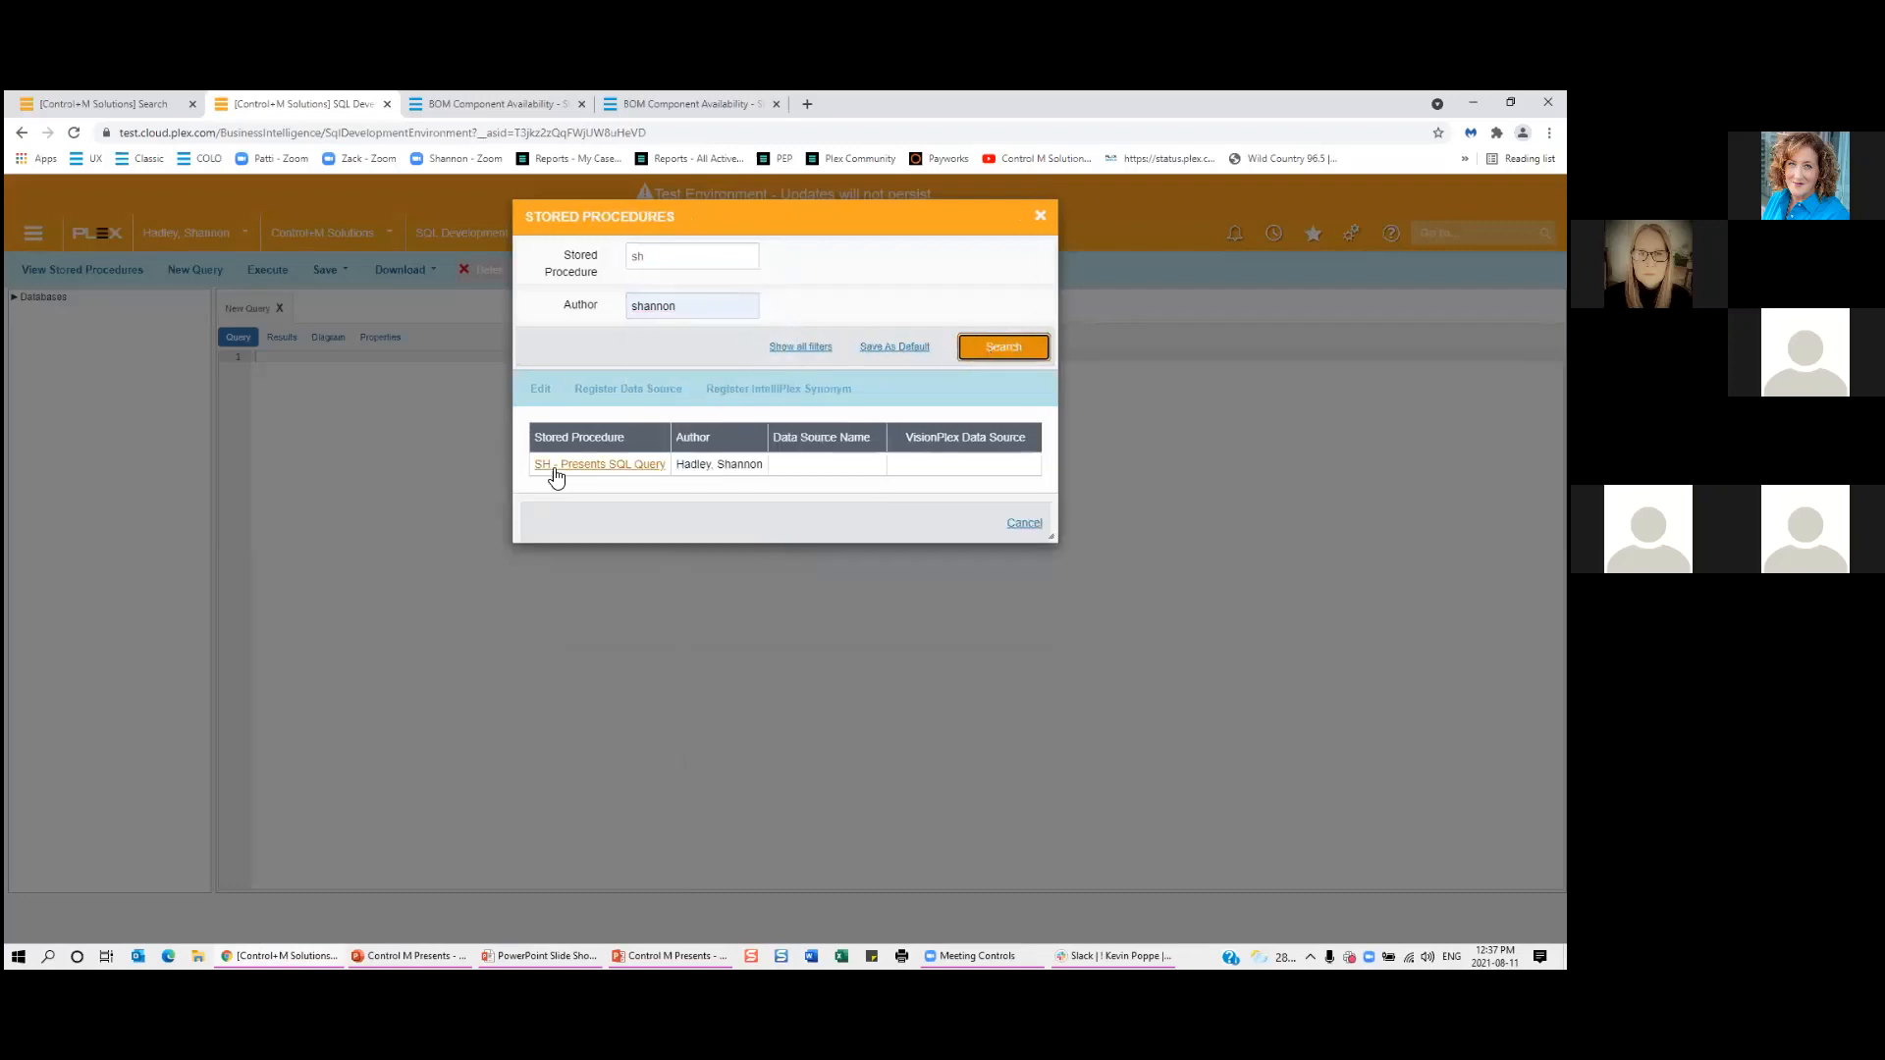
pyautogui.click(593, 467)
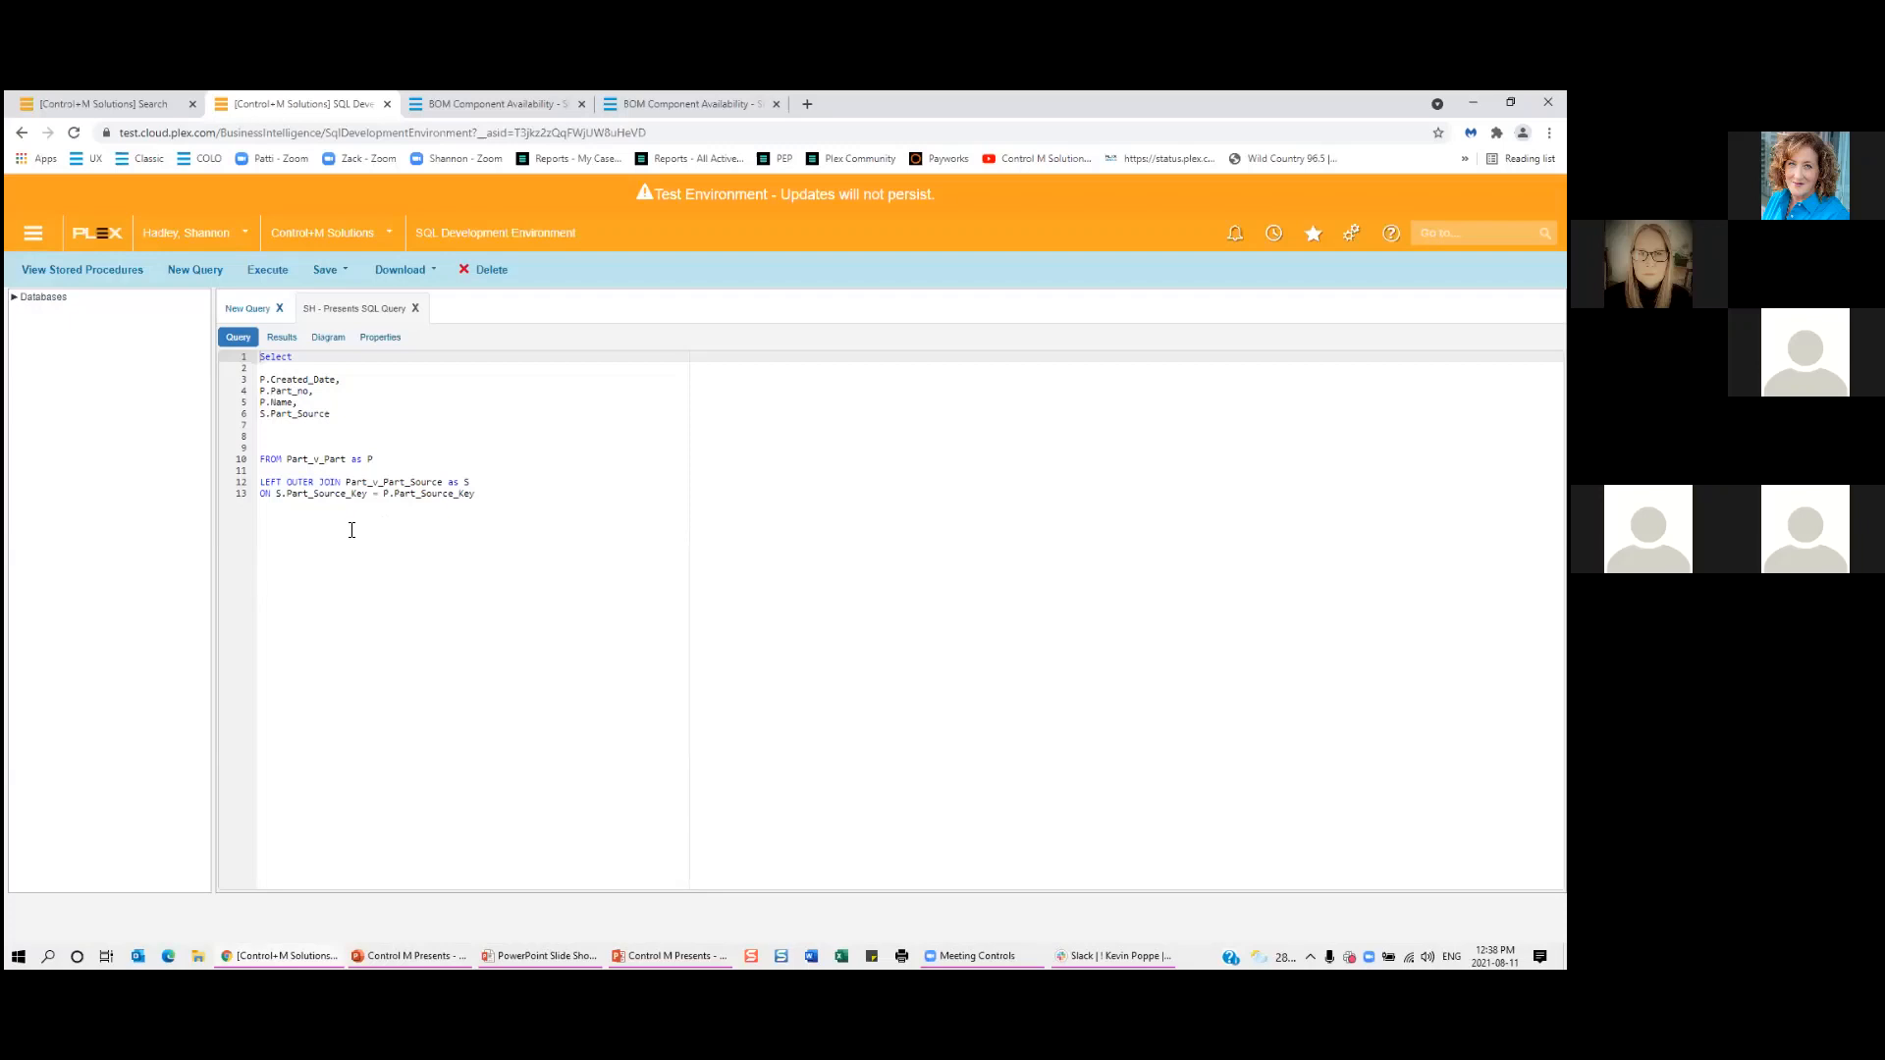
# Mark the SH - Presents SQL Query procedure as a VisionPlex Data Source in its properties and save it.
pyautogui.click(389, 339)
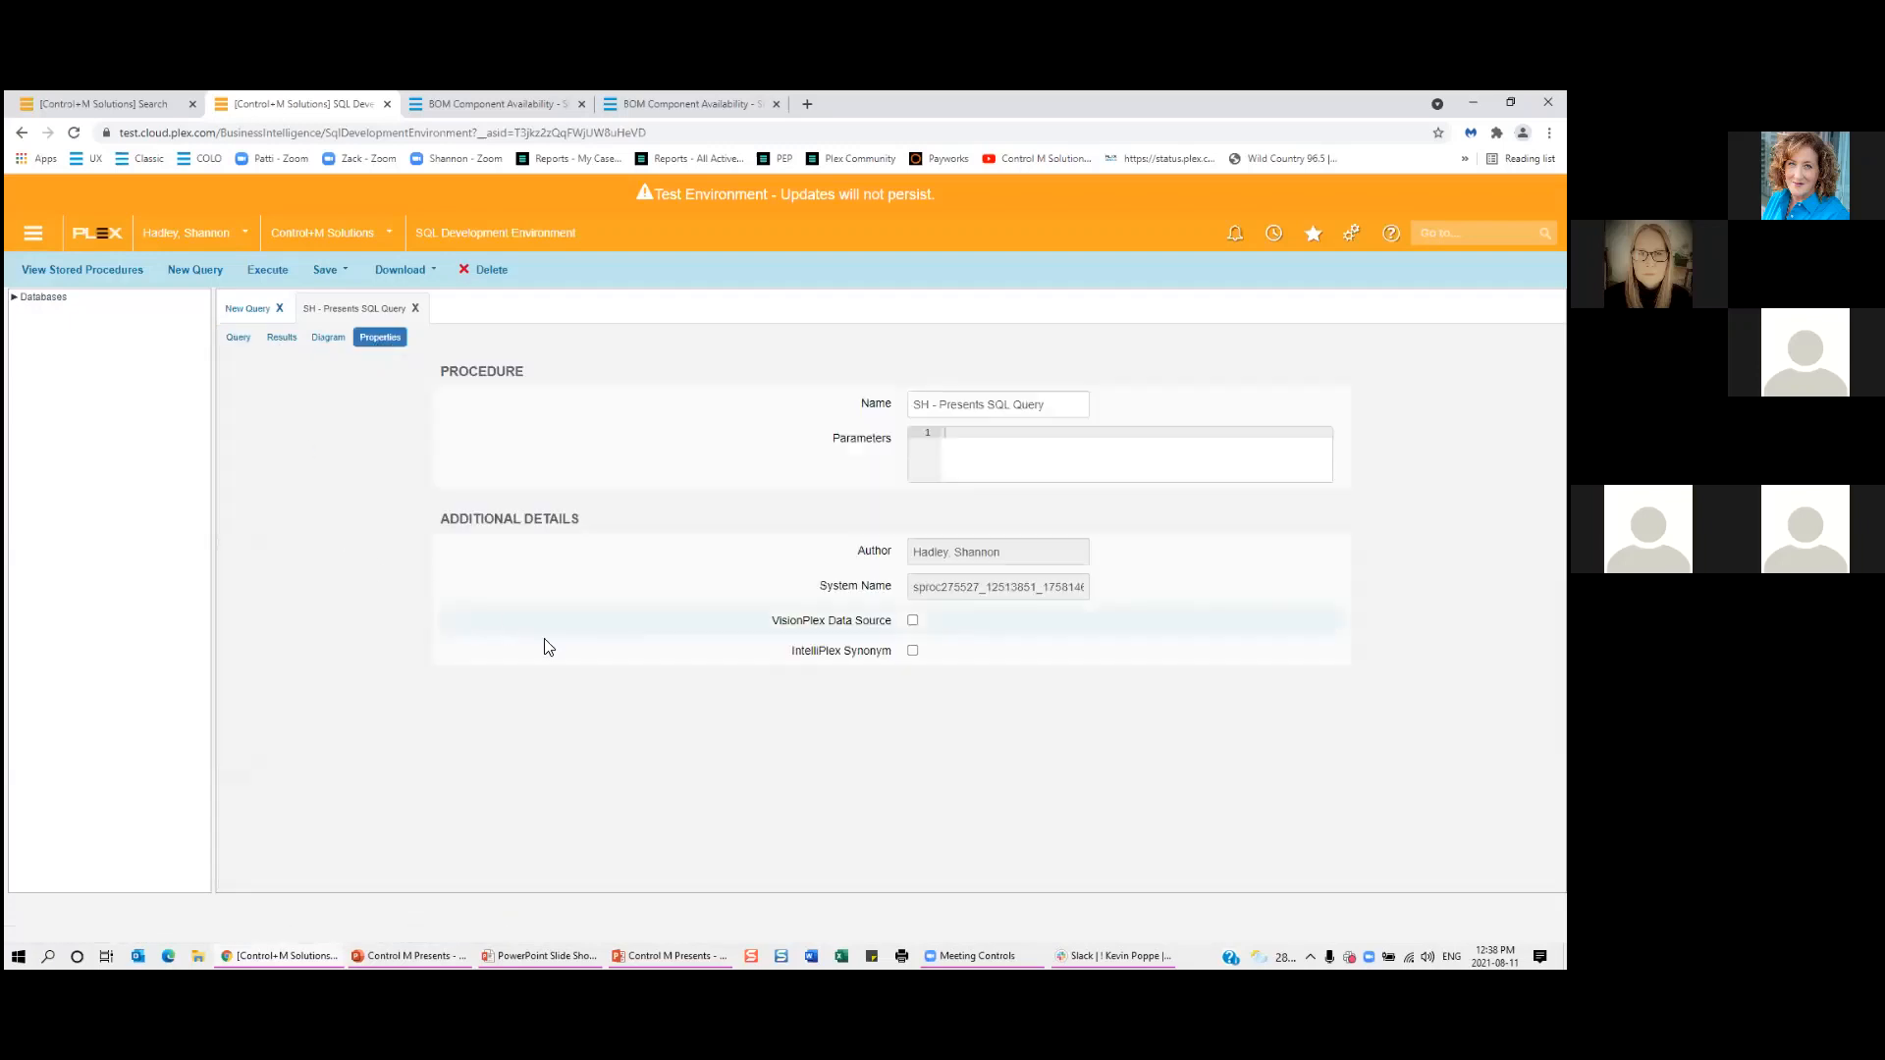
pyautogui.click(912, 620)
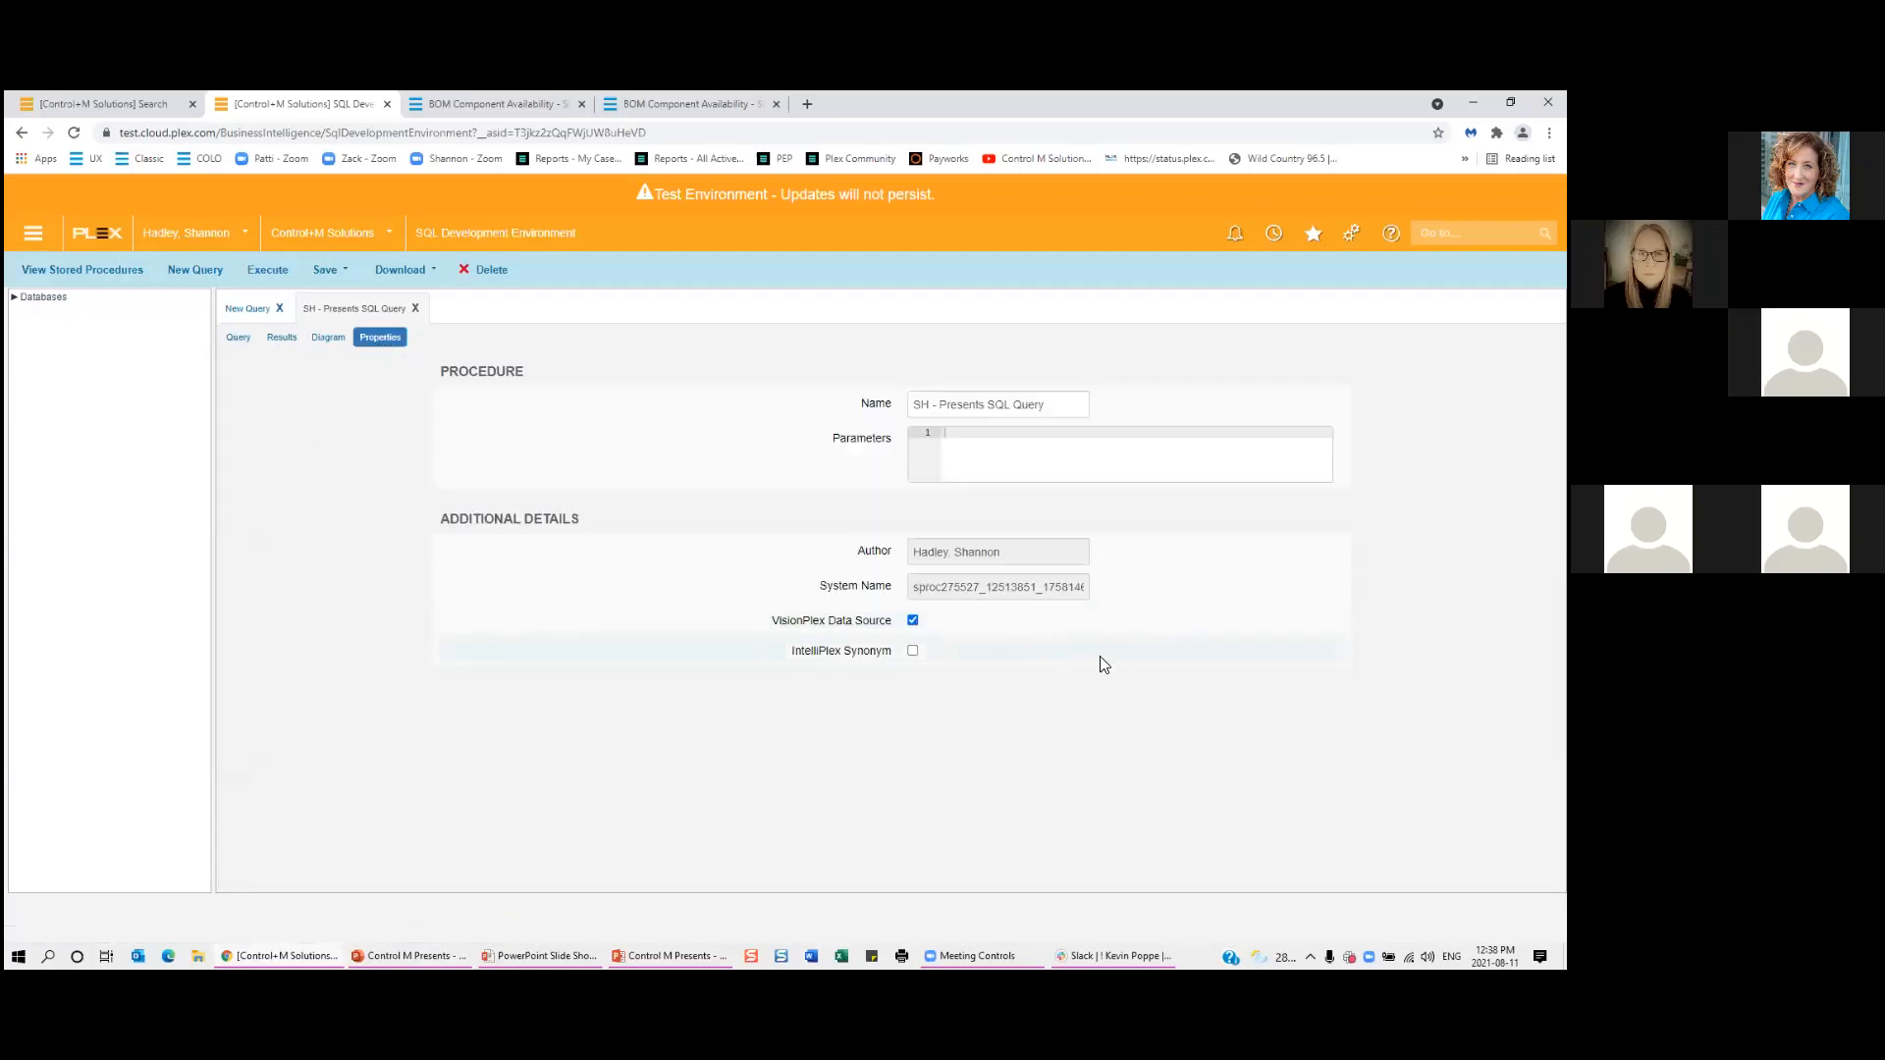
pyautogui.click(333, 270)
pyautogui.click(349, 298)
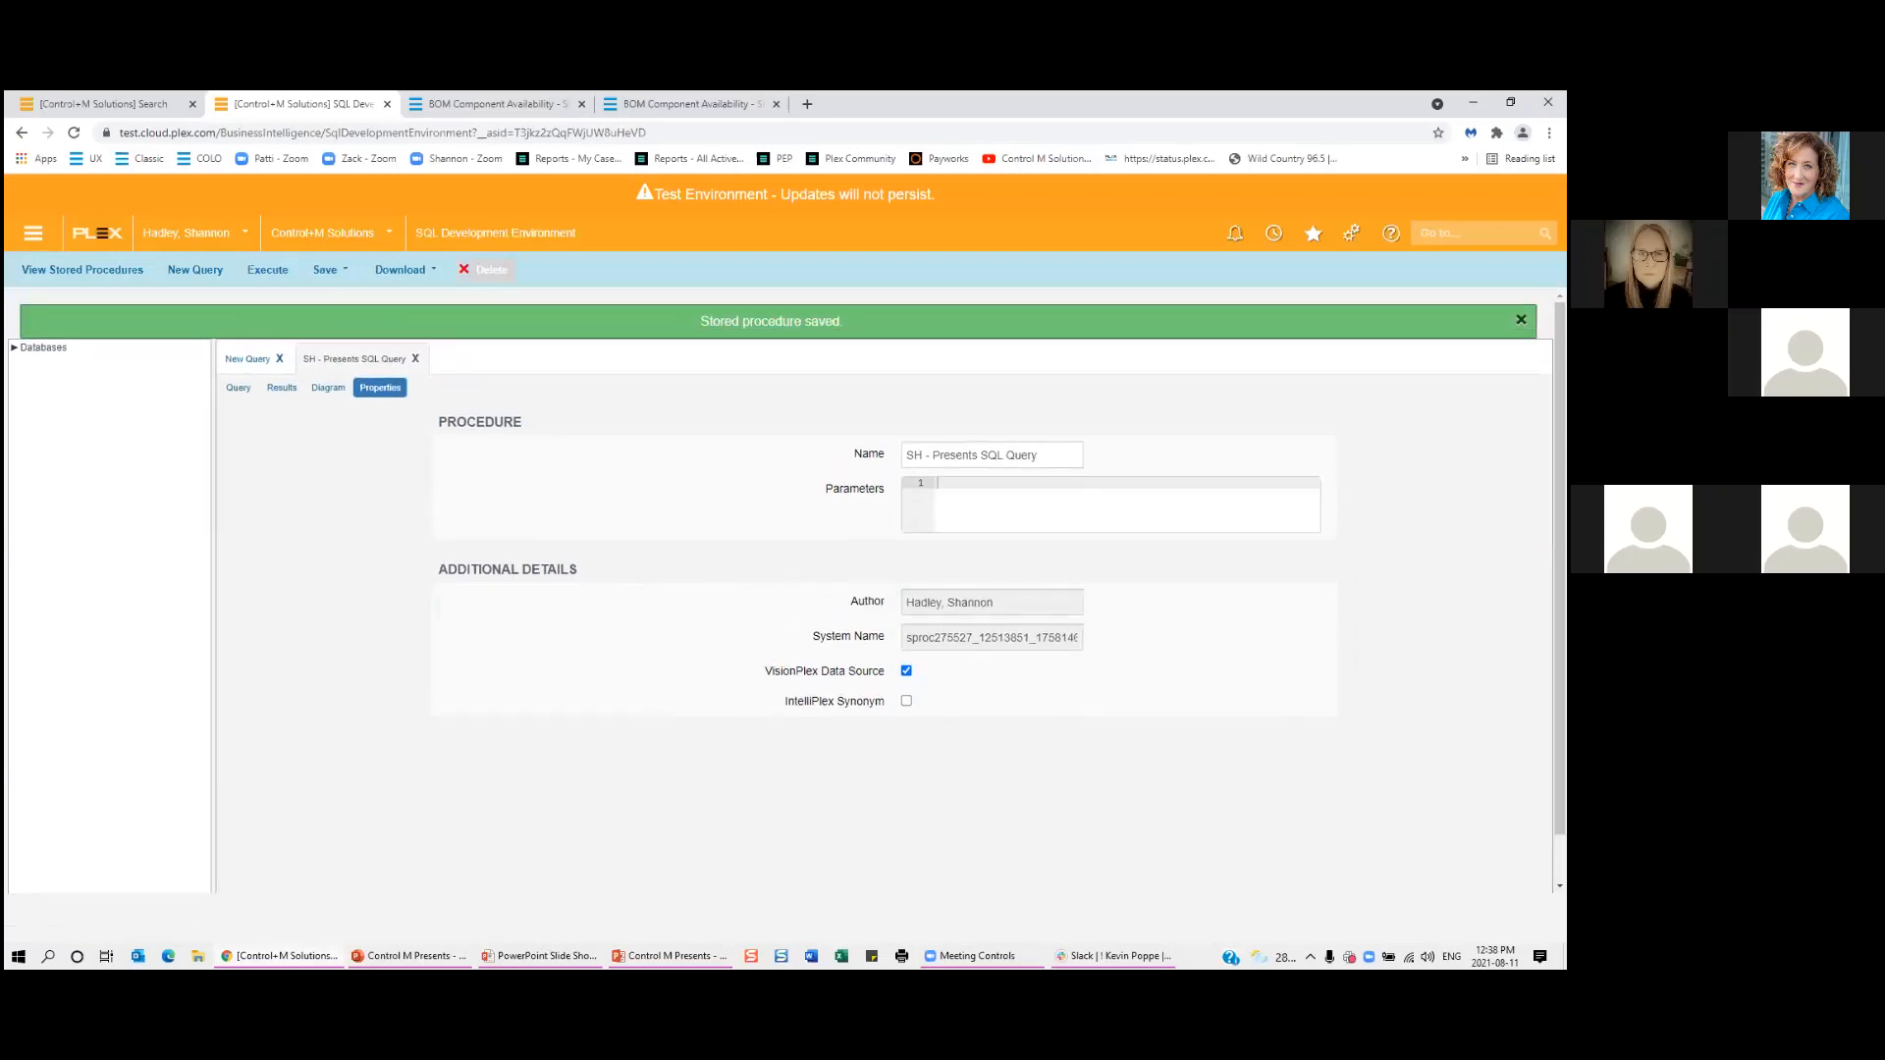
pyautogui.hotkey('alt', 'Tab')
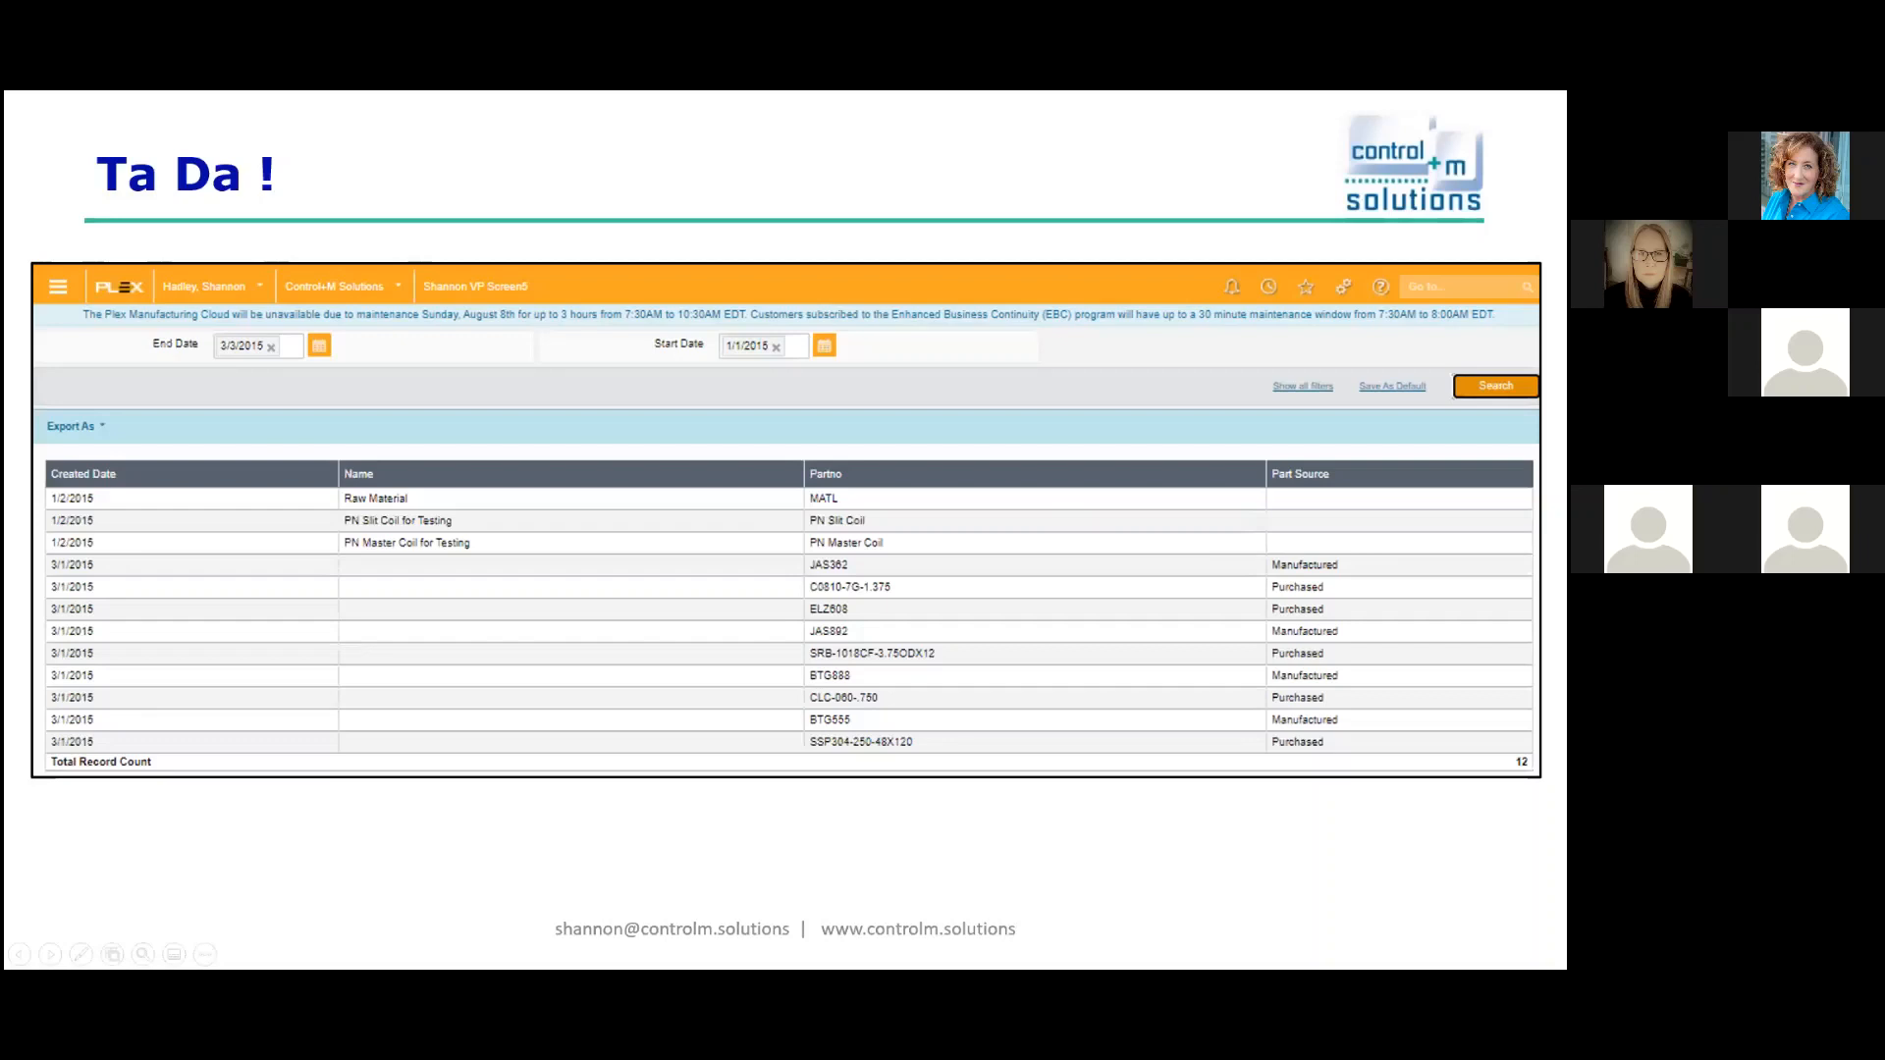
pyautogui.hotkey('alt', 'Tab')
pyautogui.hotkey('alt', 'Tab')
pyautogui.hotkey('alt', 'Tab')
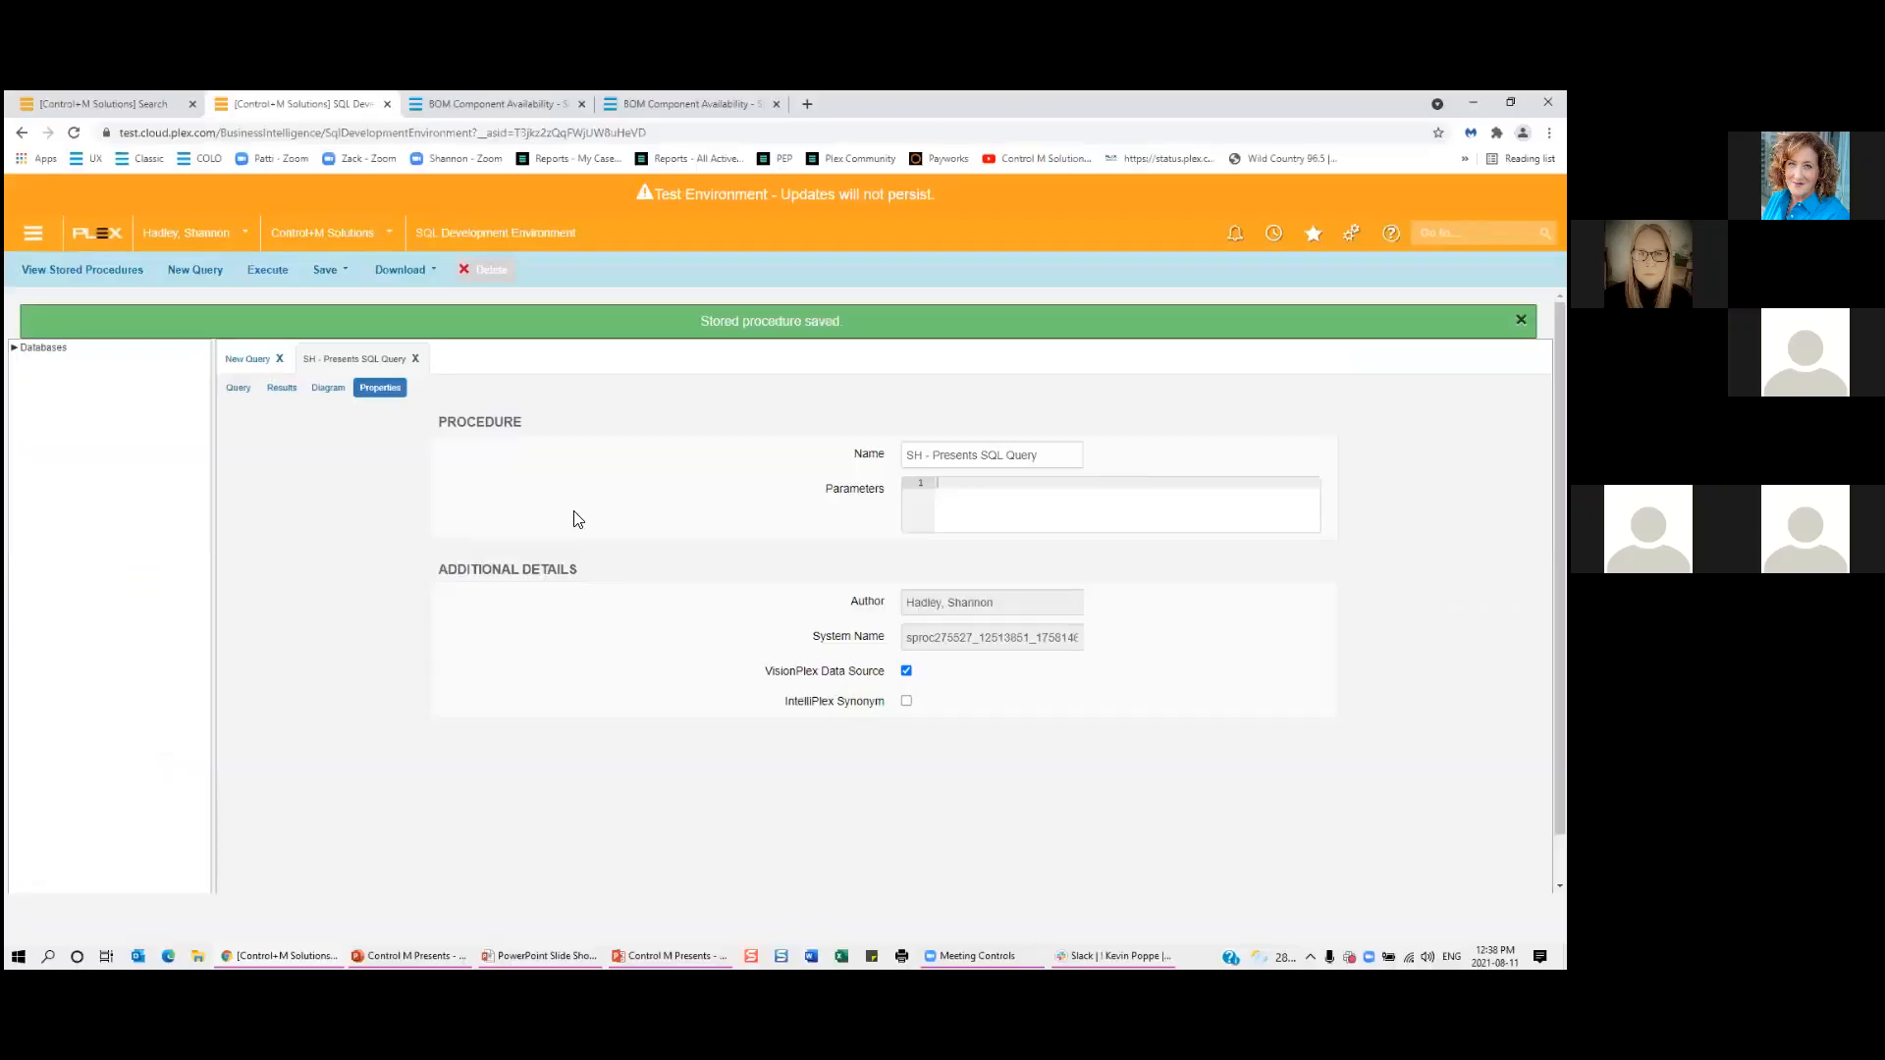
pyautogui.click(978, 483)
pyautogui.write('@Start_Date DATETIME = NULL, @End_Date DATETIME = NULL')
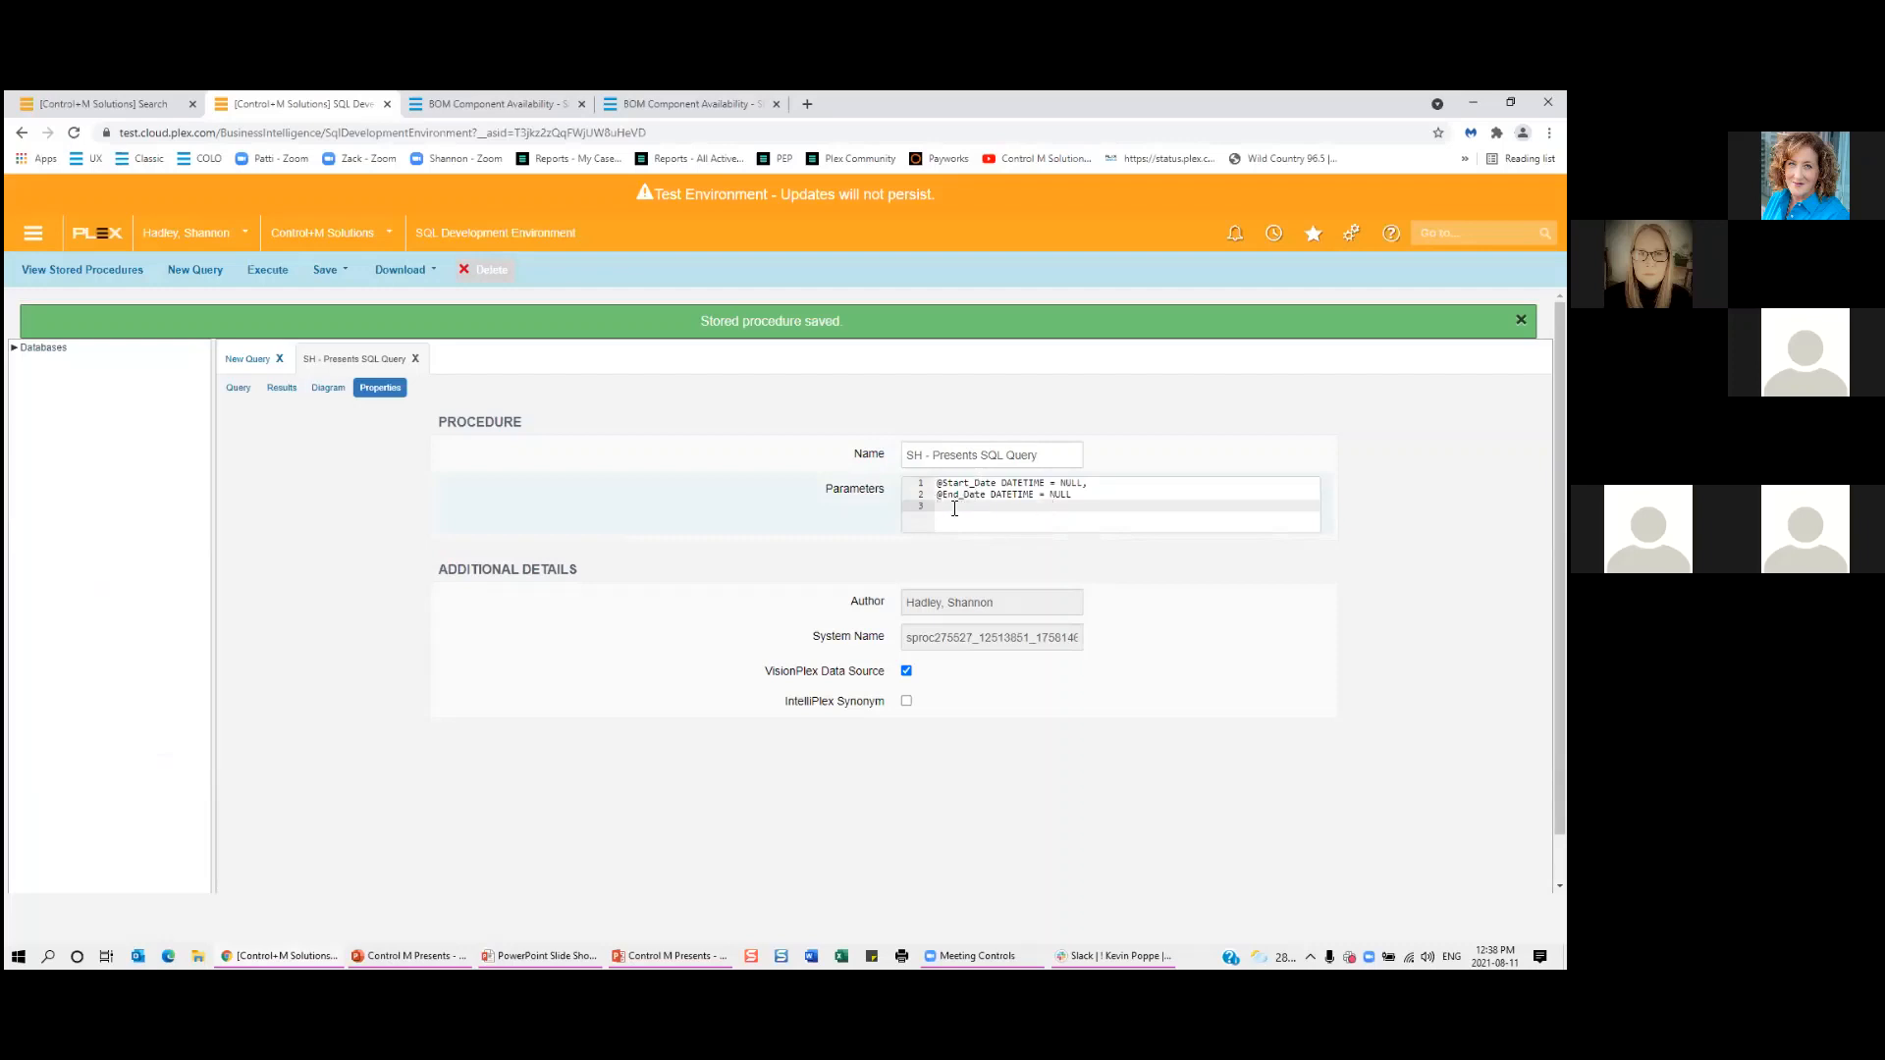
pyautogui.moveTo(821, 491); pyautogui.dragTo(908, 507)
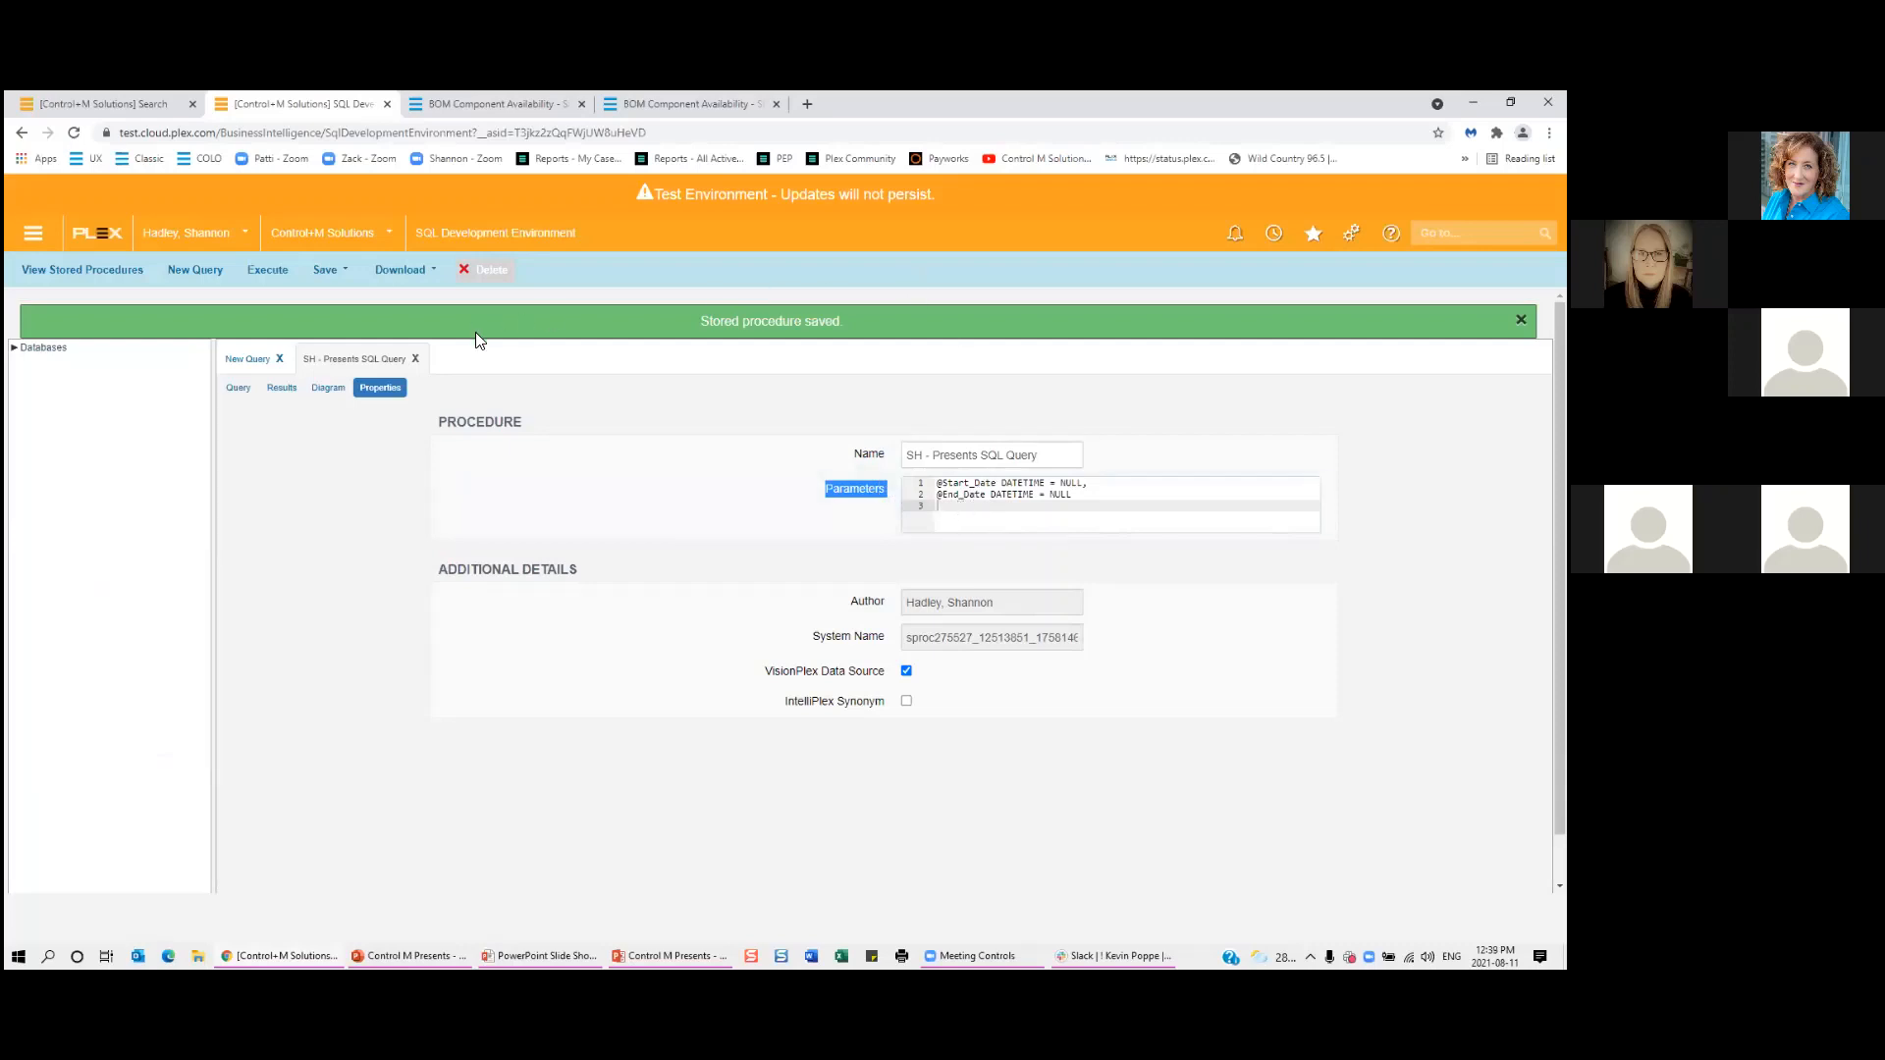
# Save the stored procedure with its date parameters and switch to its query text.
pyautogui.click(328, 270)
pyautogui.click(348, 298)
pyautogui.click(239, 388)
pyautogui.click(298, 595)
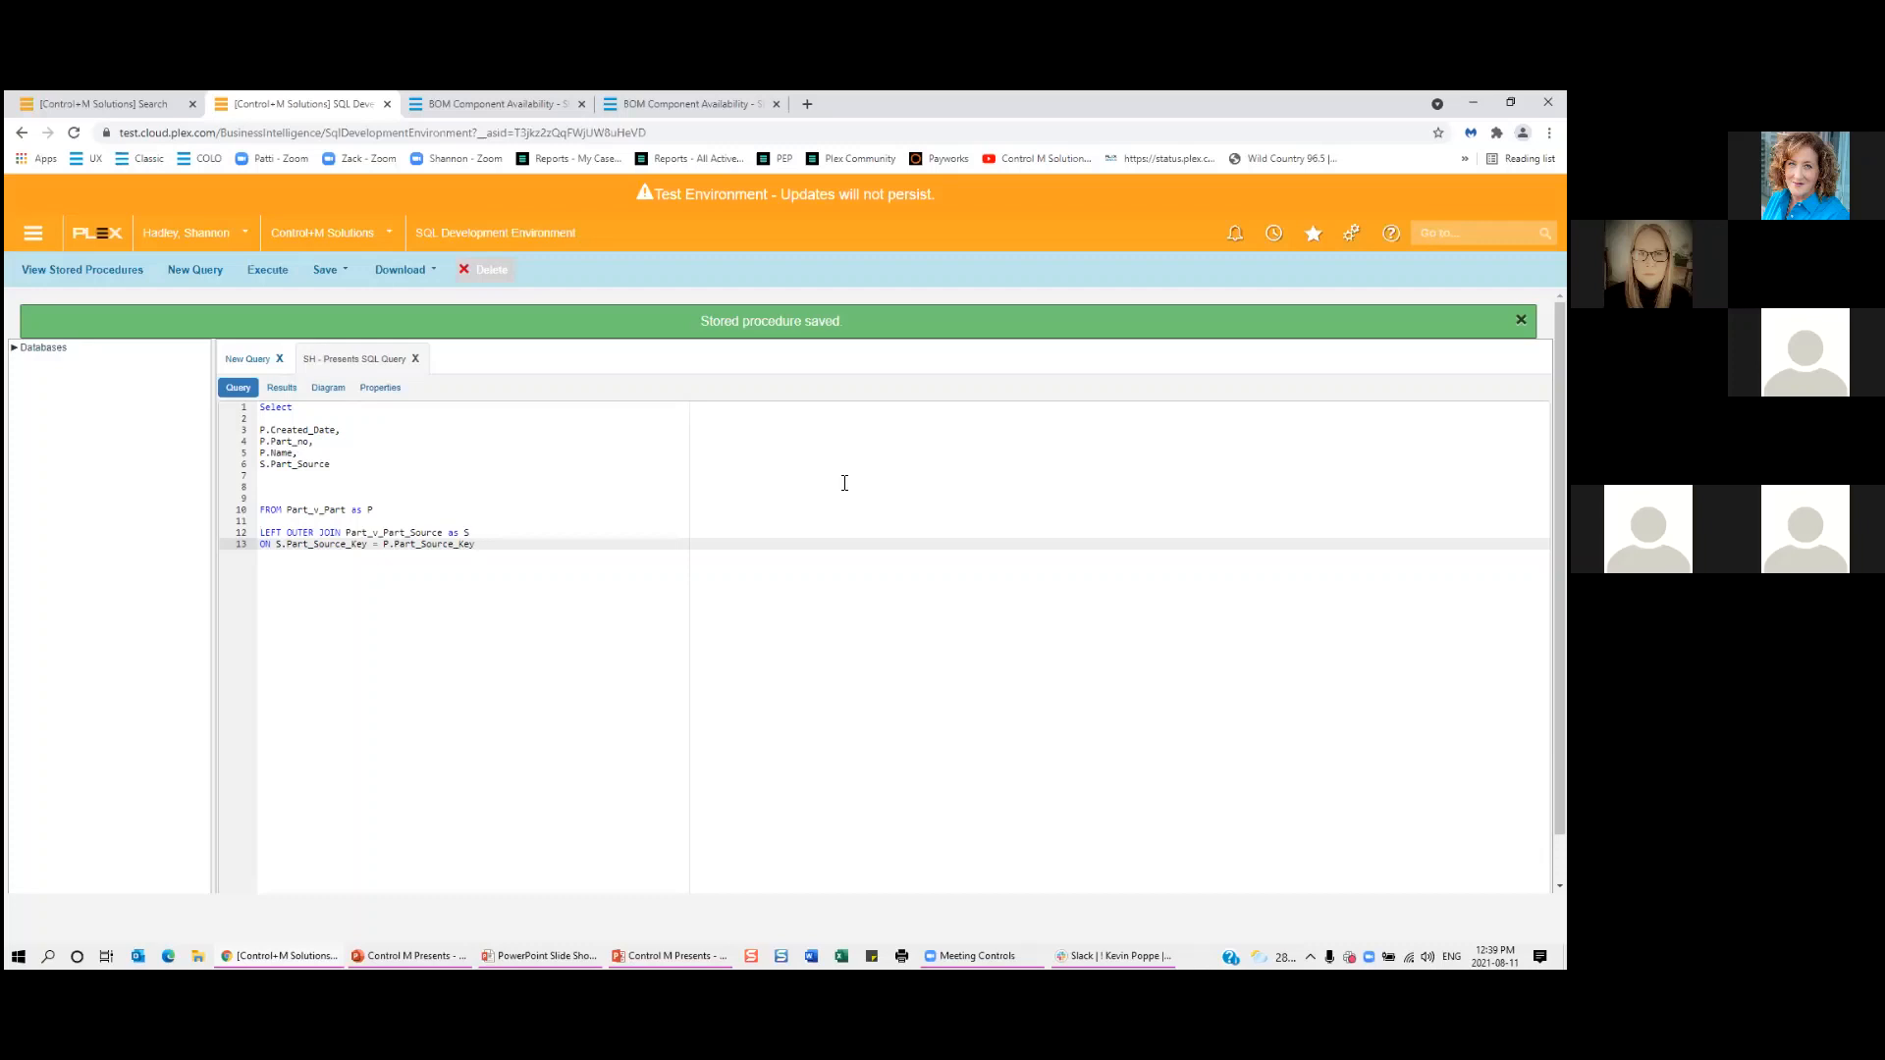
pyautogui.hotkey('alt', 'Tab')
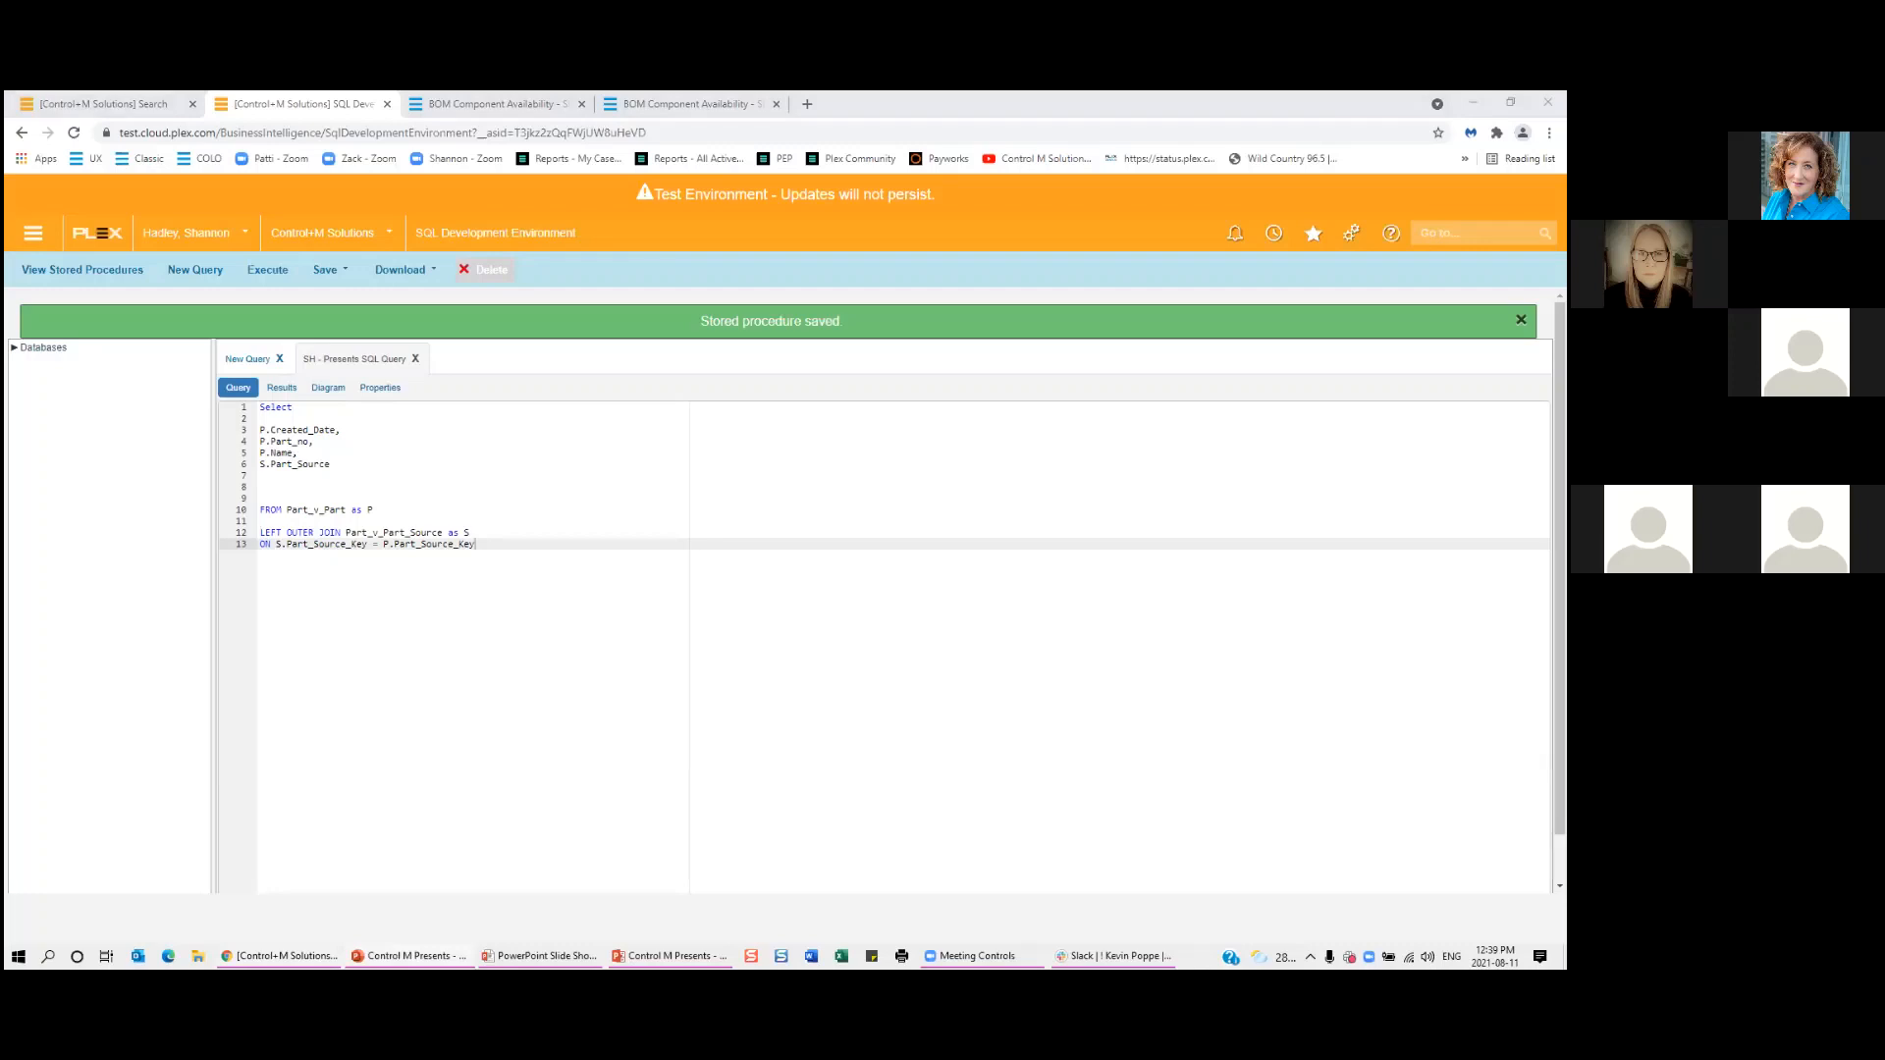
pyautogui.click(341, 582)
pyautogui.press('Return')
pyautogui.press('Return')
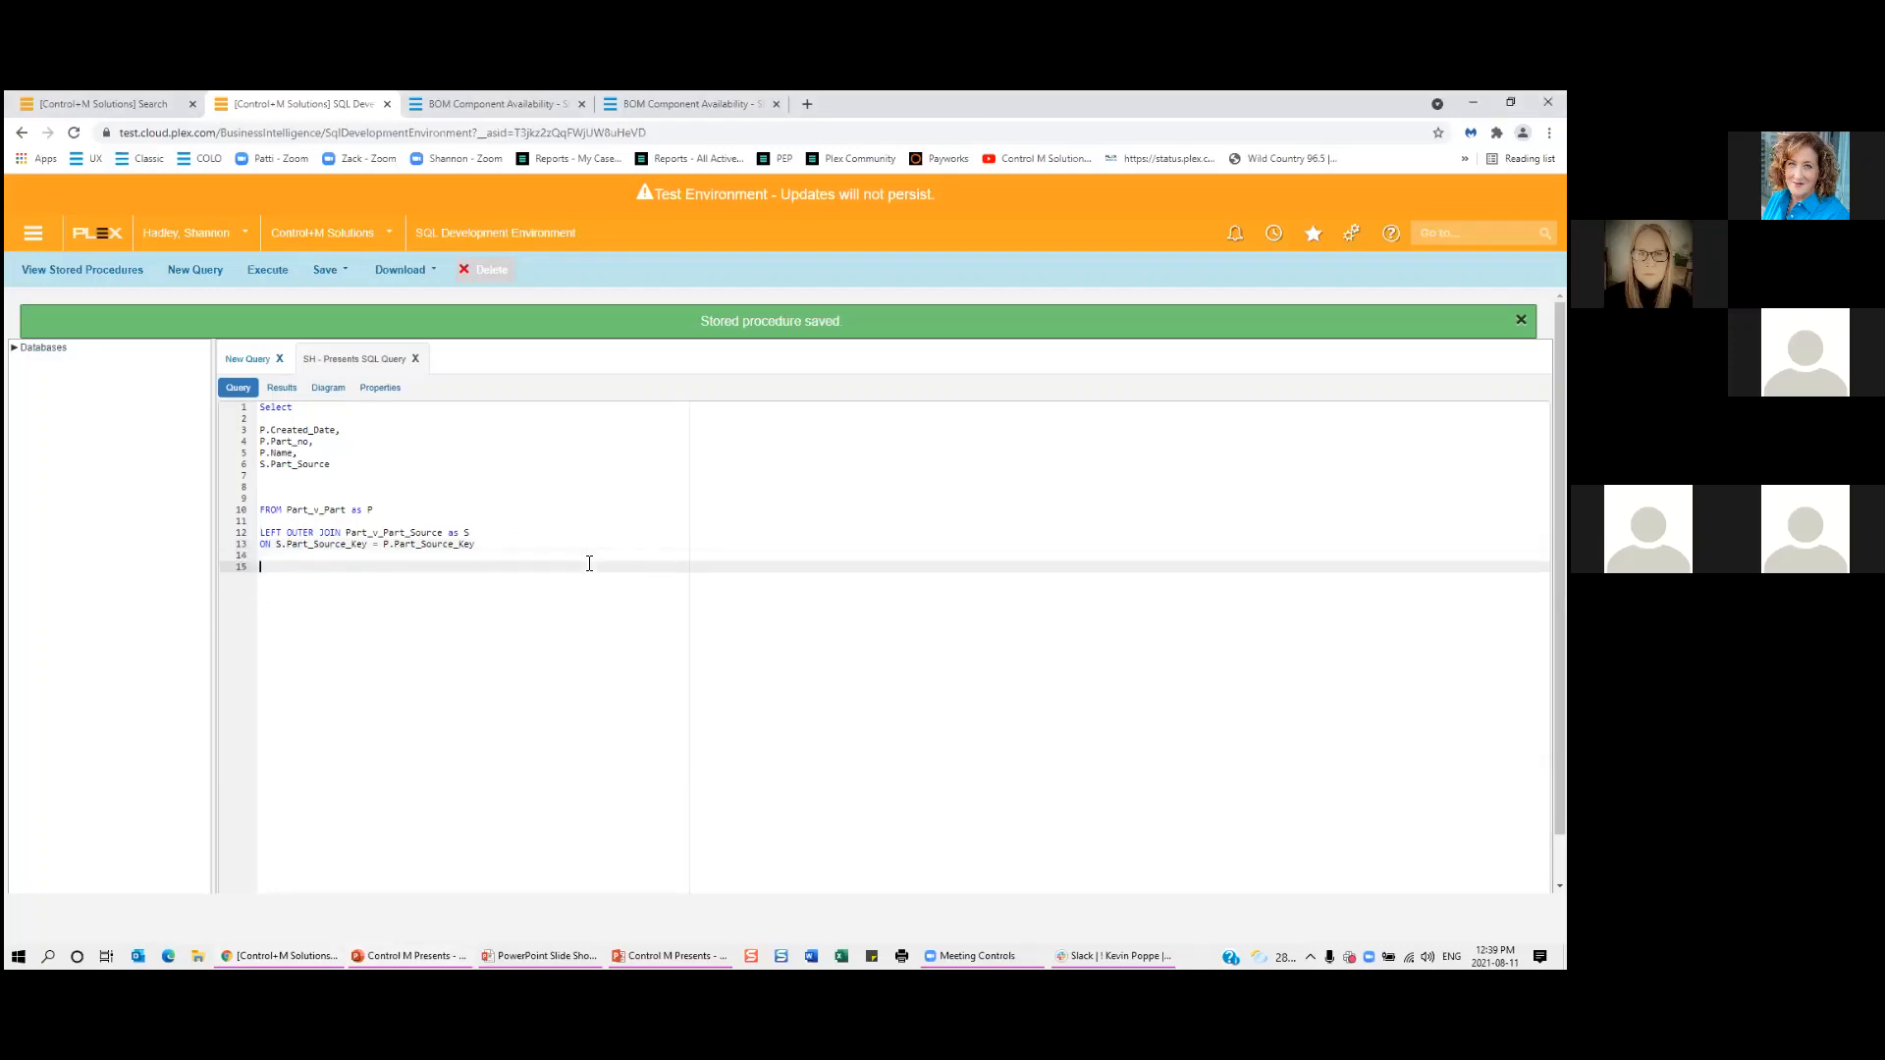
pyautogui.write('Where S.Ship_Date >= ISNULL(@Start_Date, S.Ship_Date) AND (@End_Date IS NULL OR S.Ship_Date < @End_Date)')
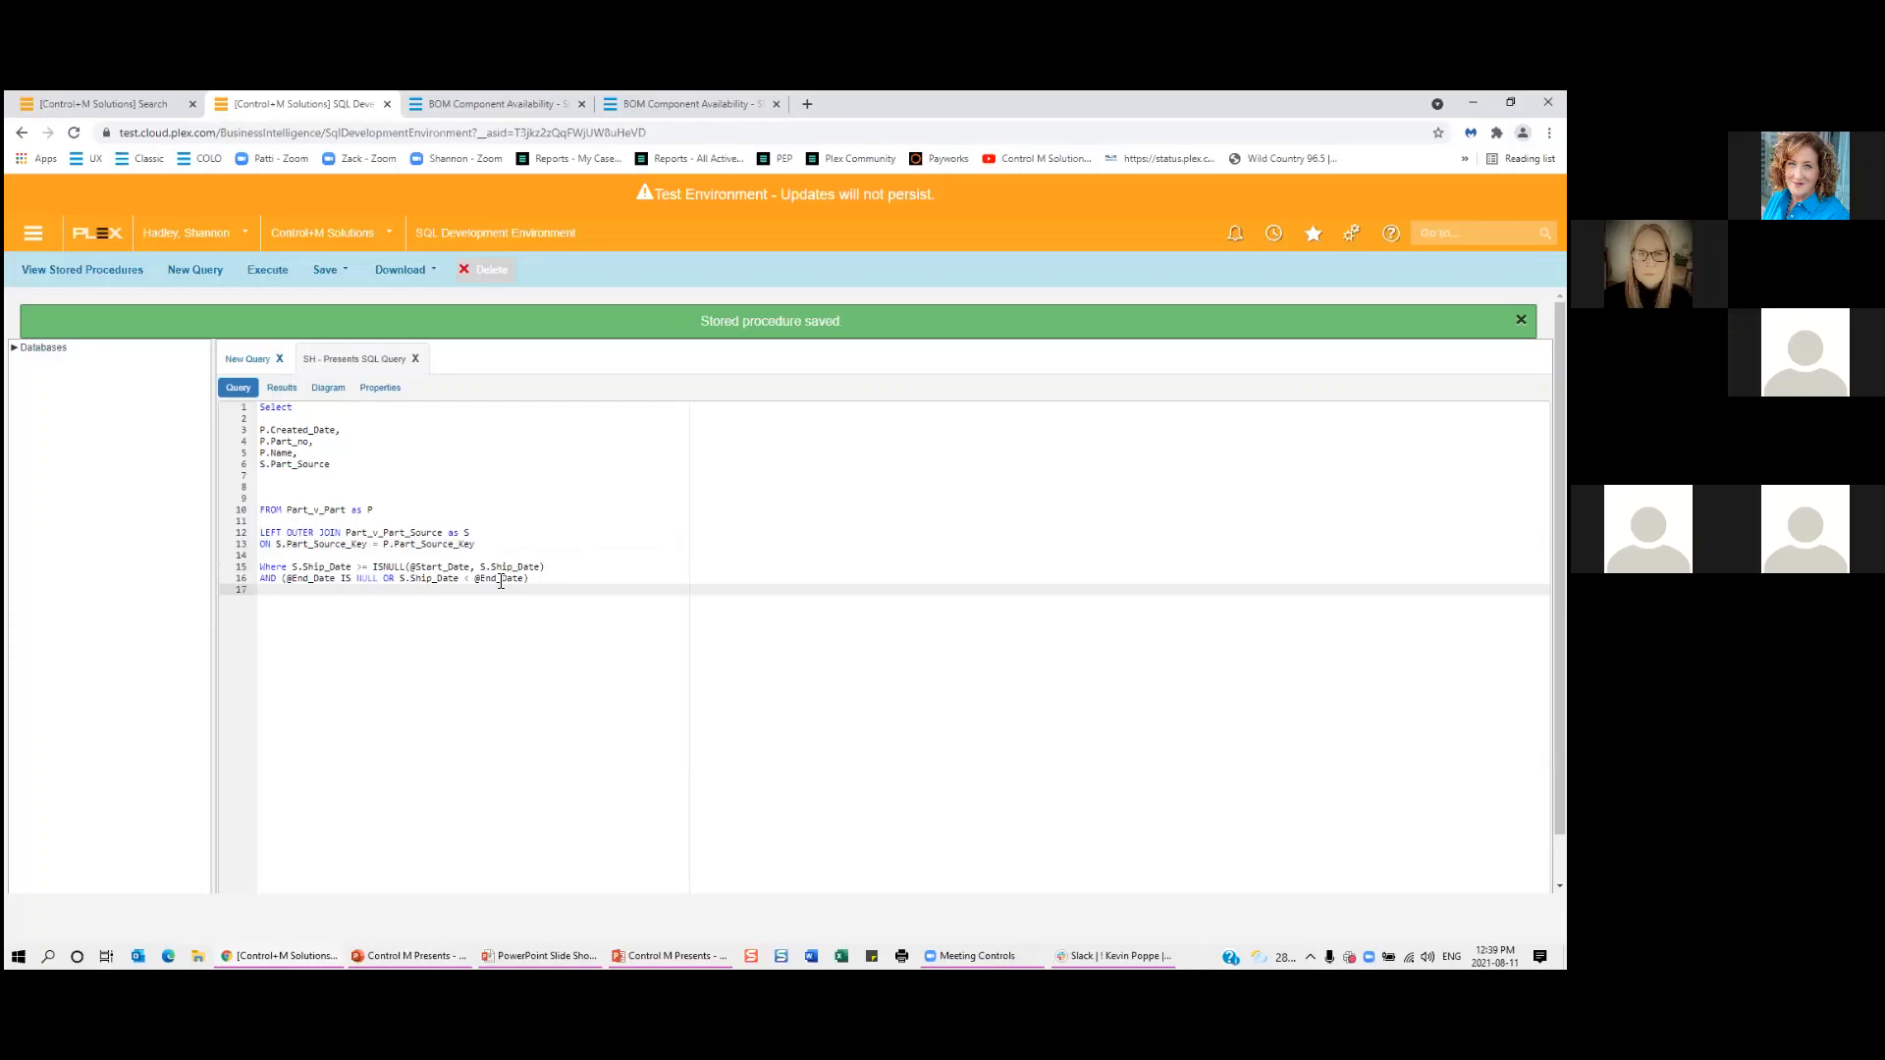
# Replace the three S.Ship_Date references in the WHERE clause with the created-date column copied from the Select list and try to save the procedure.
pyautogui.moveTo(291, 568); pyautogui.dragTo(356, 571)
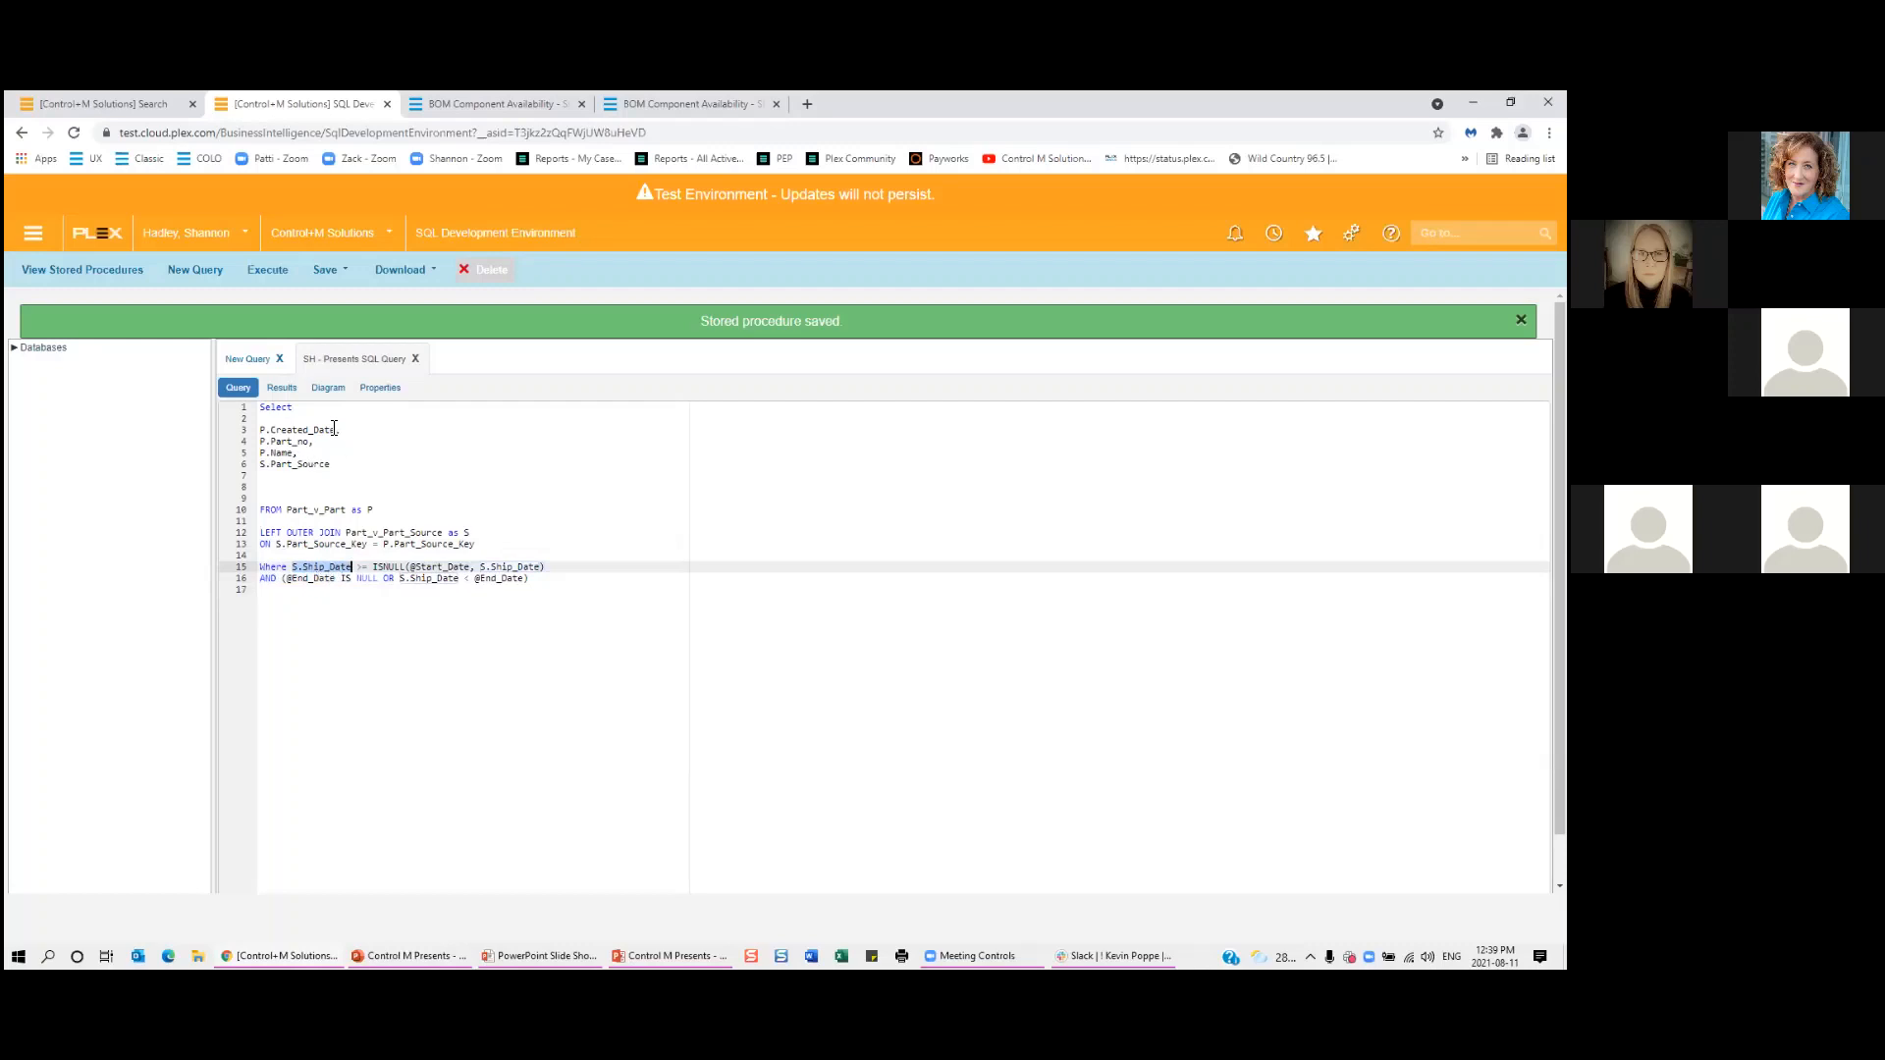
pyautogui.moveTo(340, 430); pyautogui.dragTo(233, 432)
pyautogui.hotkey('ctrl', 'c')
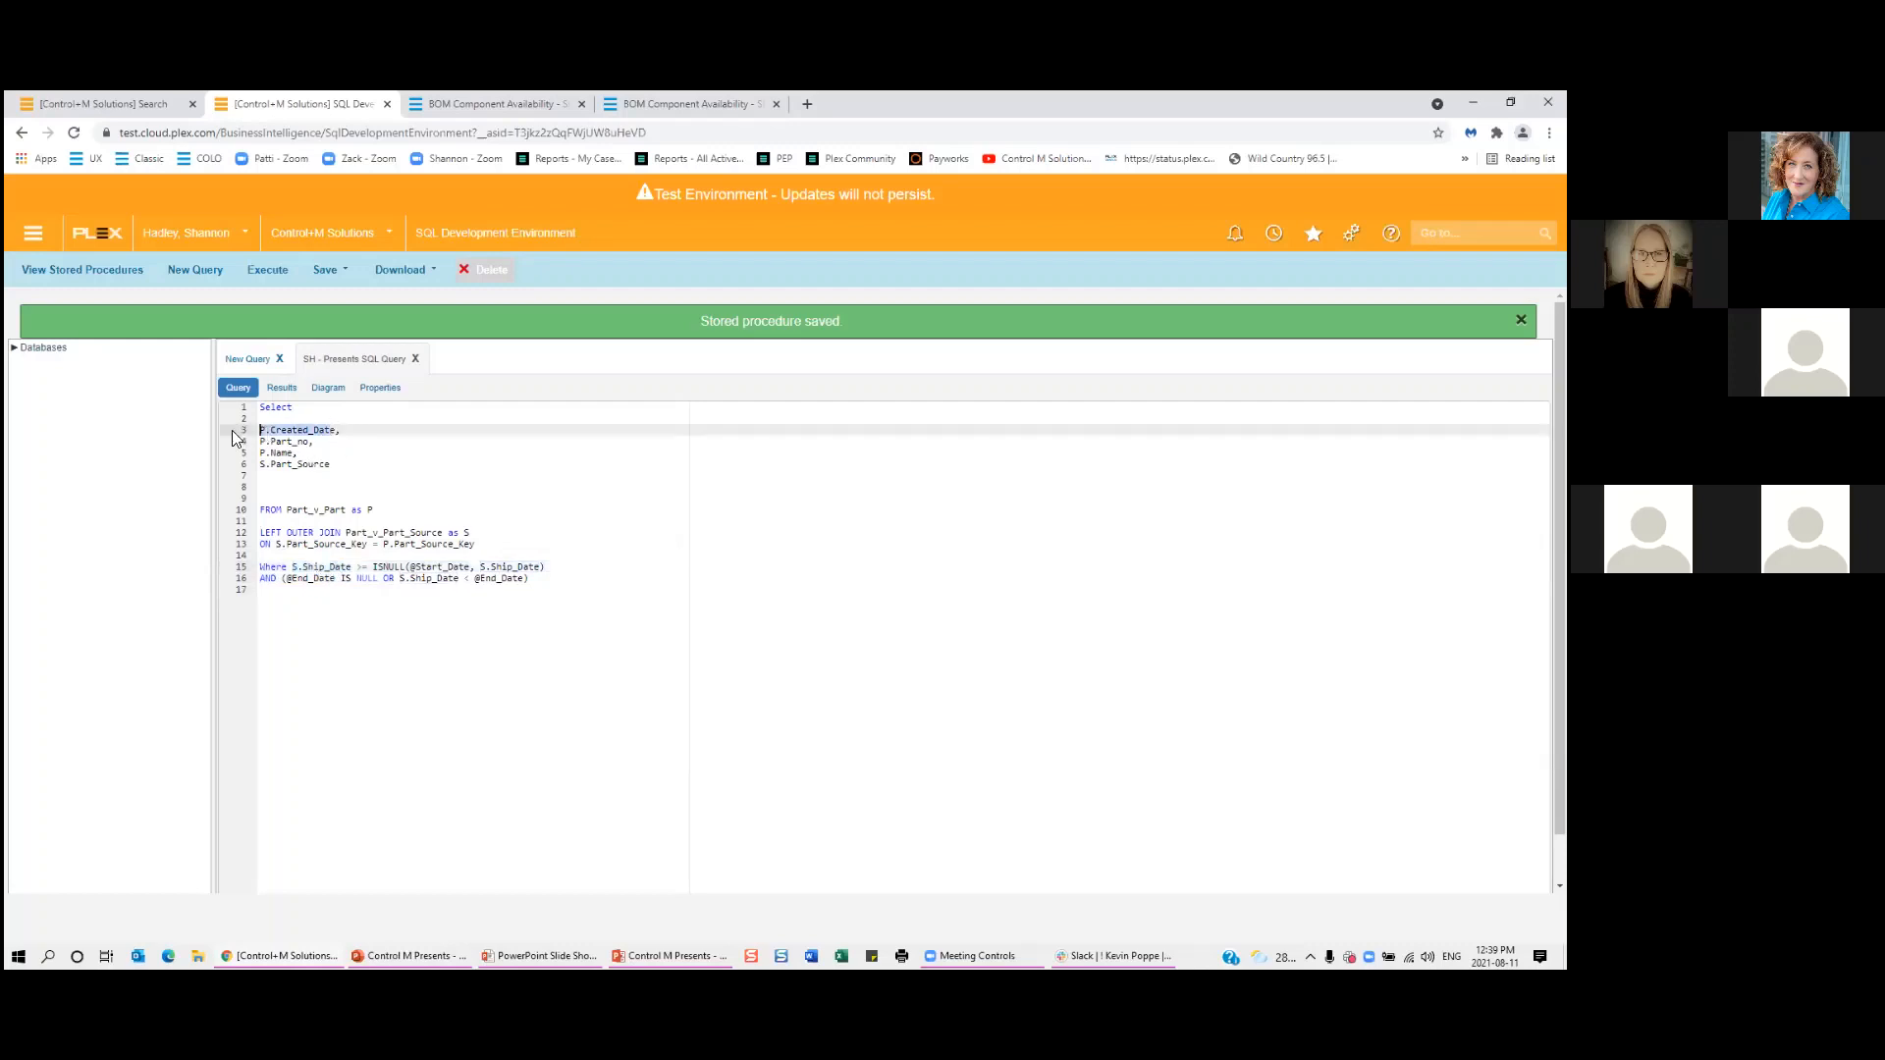
pyautogui.doubleClick(304, 568)
pyautogui.moveTo(304, 568); pyautogui.dragTo(293, 569)
pyautogui.hotkey('ctrl', 'v')
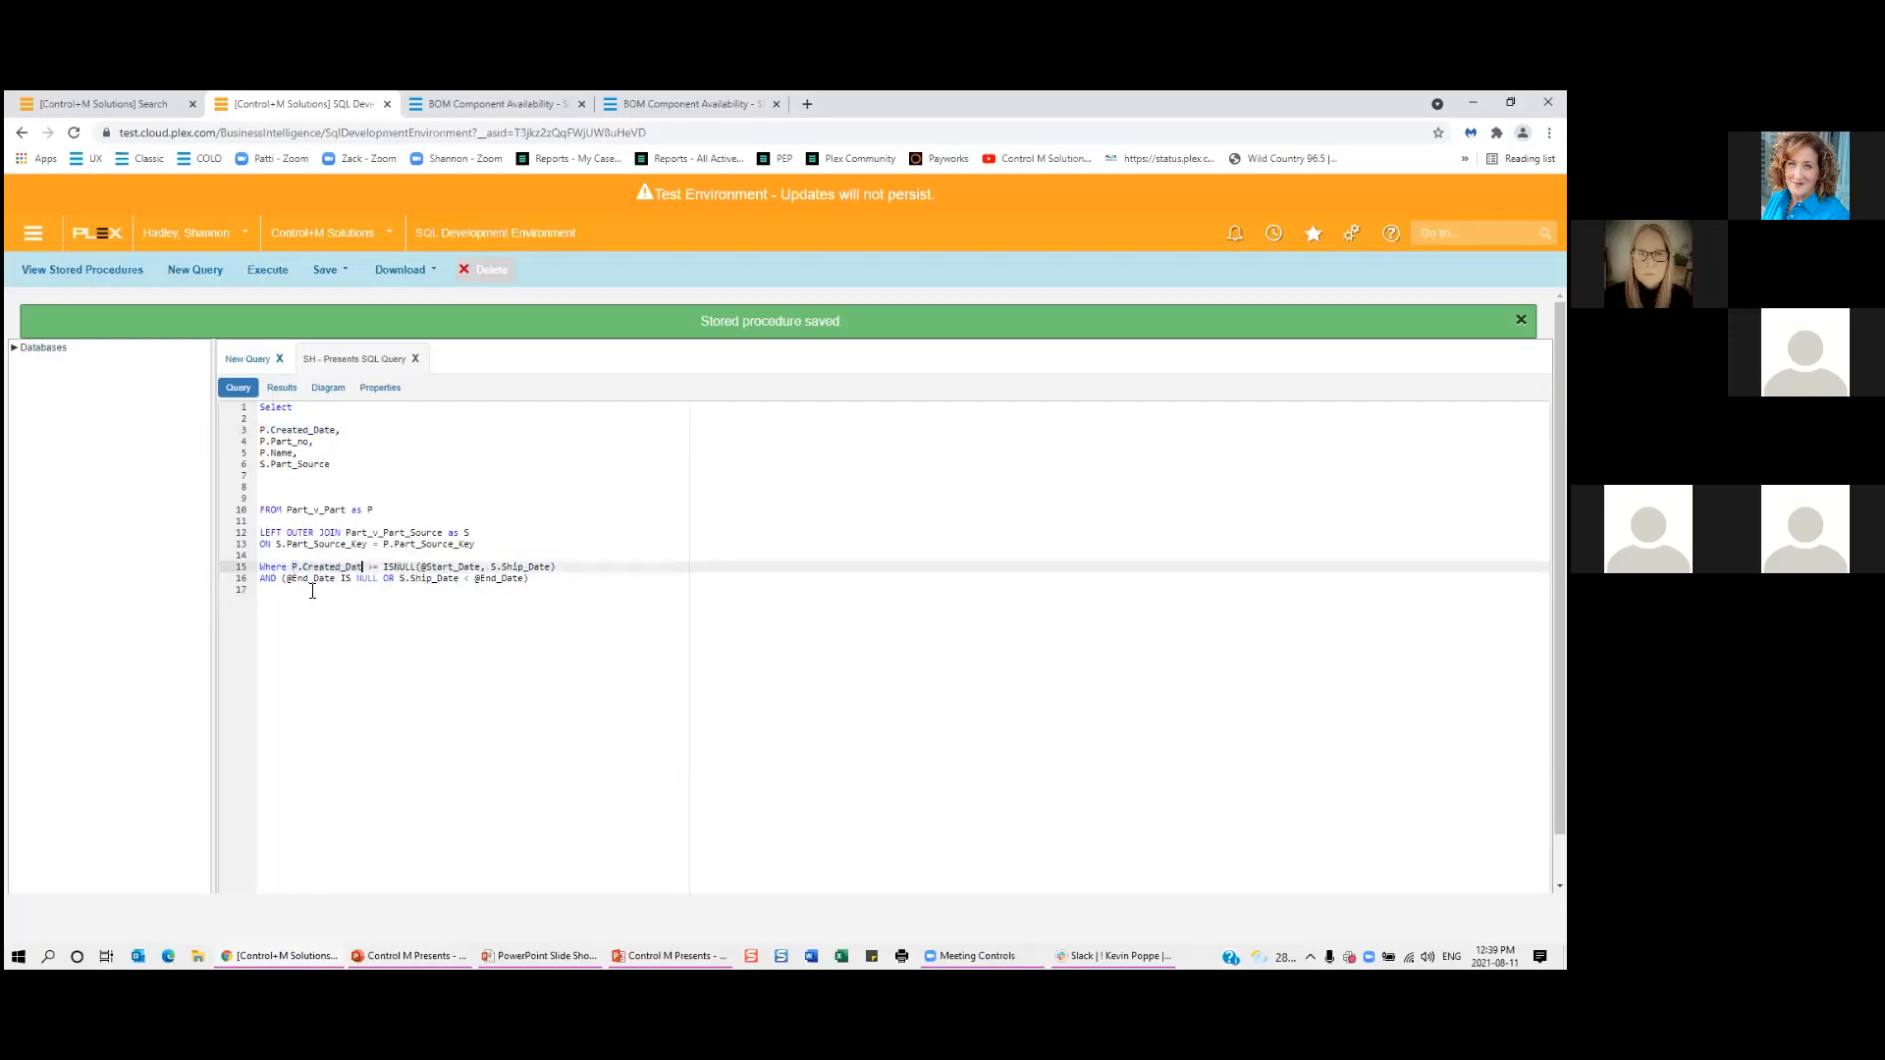
pyautogui.moveTo(548, 569); pyautogui.dragTo(495, 569)
pyautogui.hotkey('ctrl', 'v')
pyautogui.moveTo(457, 581); pyautogui.dragTo(397, 581)
pyautogui.hotkey('ctrl', 'v')
pyautogui.click(421, 632)
pyautogui.click(351, 274)
pyautogui.click(344, 294)
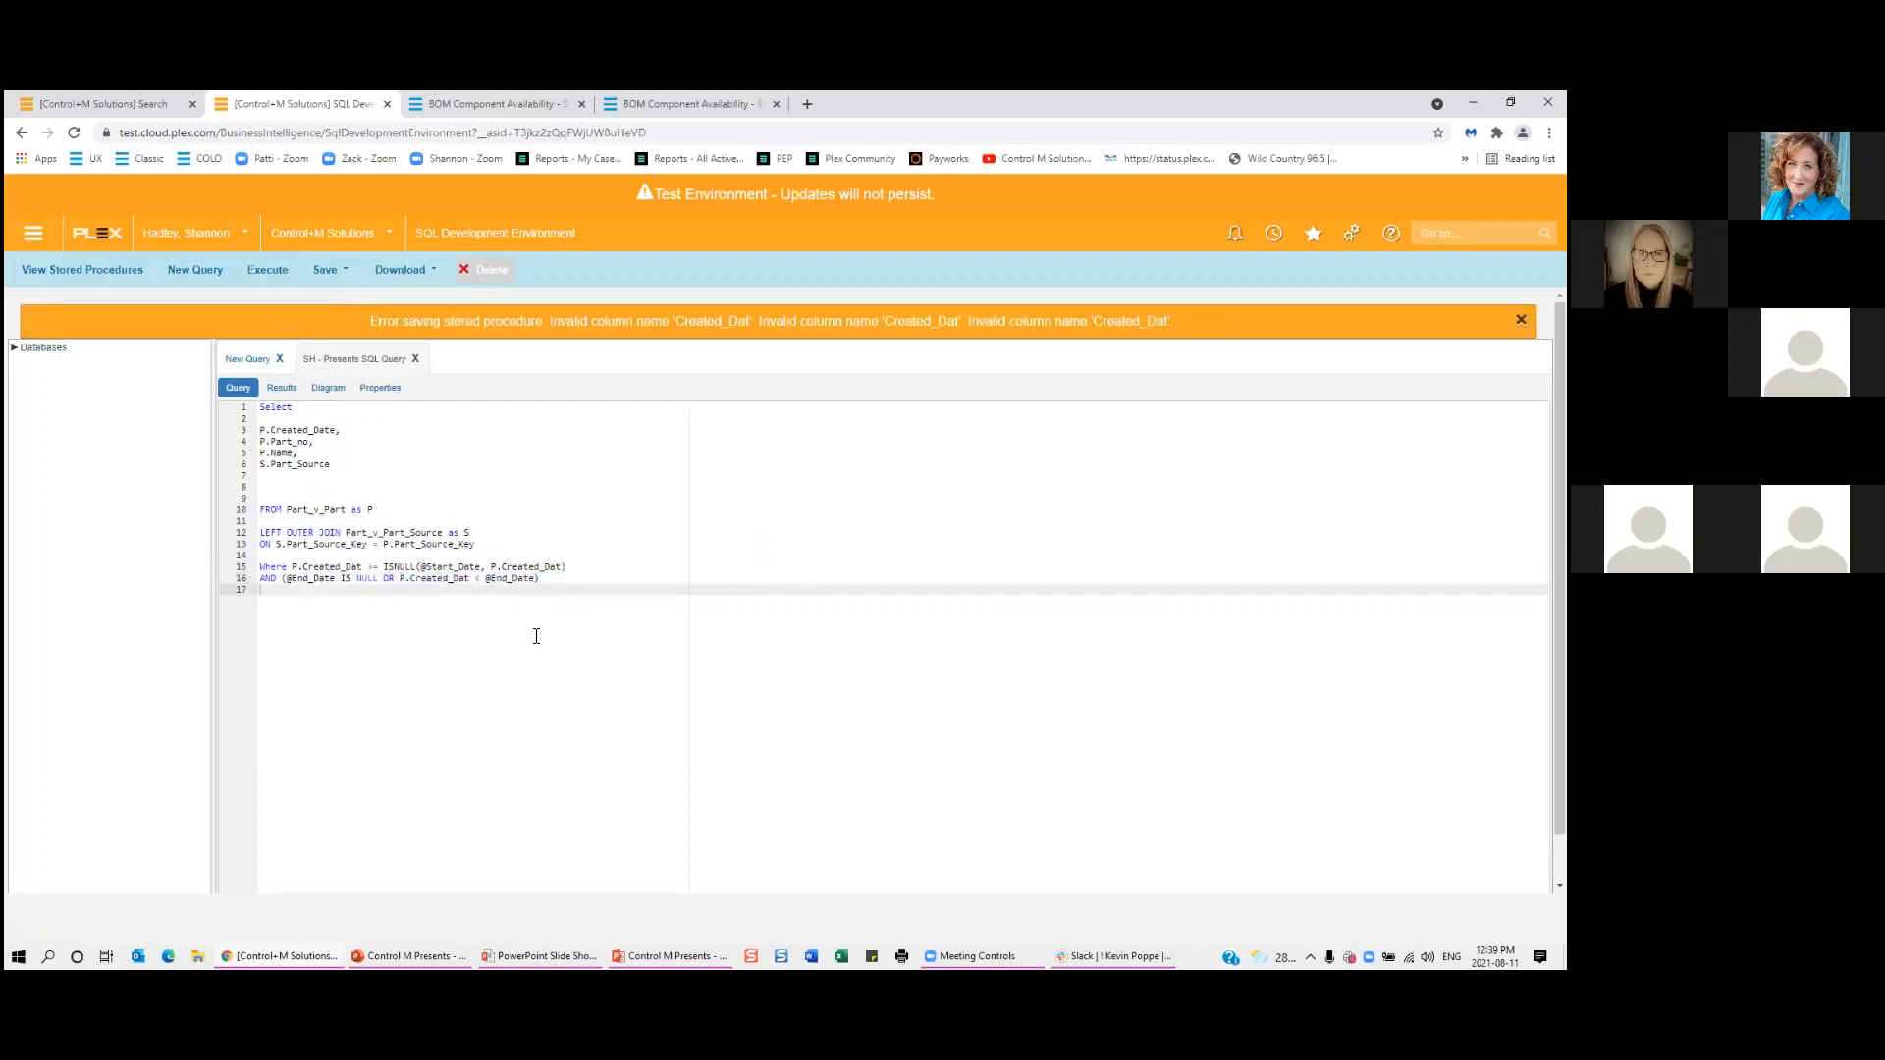
# Complete the column name as P.Created_Date in all three places of the WHERE clause and save the procedure.
pyautogui.click(561, 567)
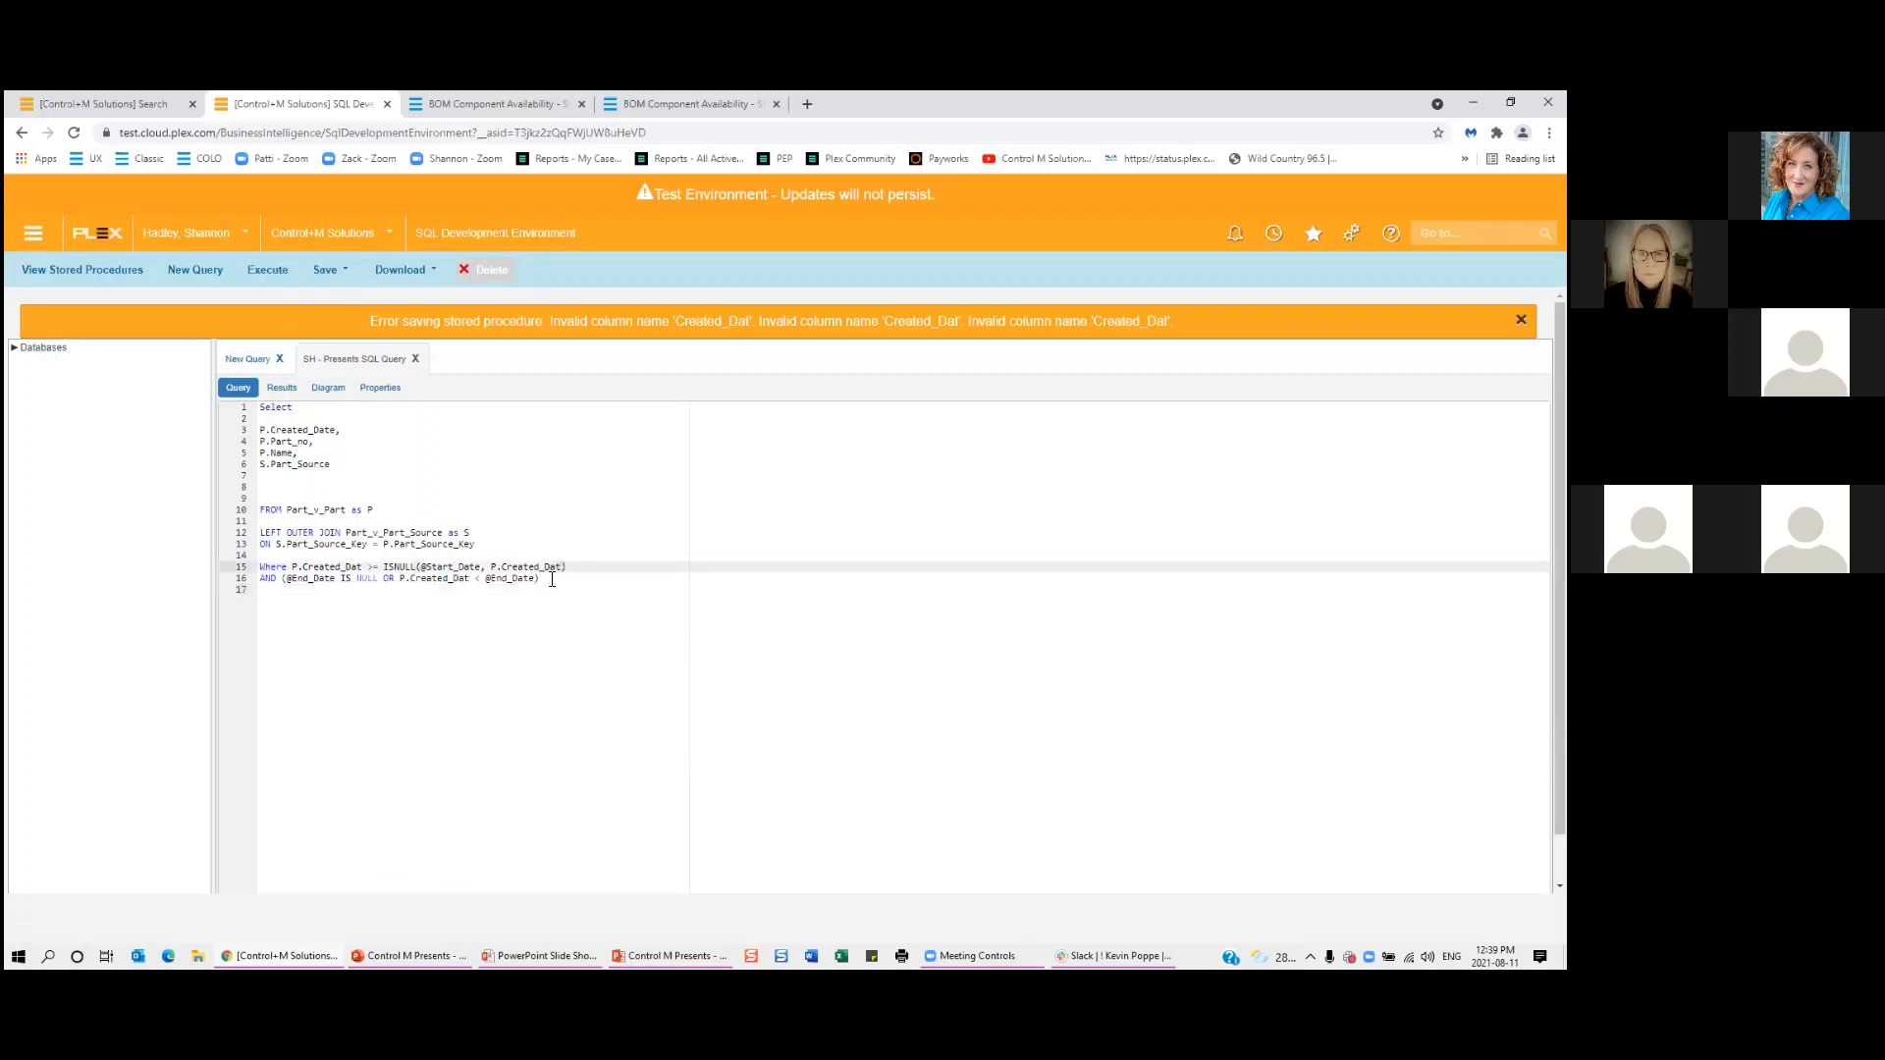
pyautogui.click(470, 580)
pyautogui.write('e')
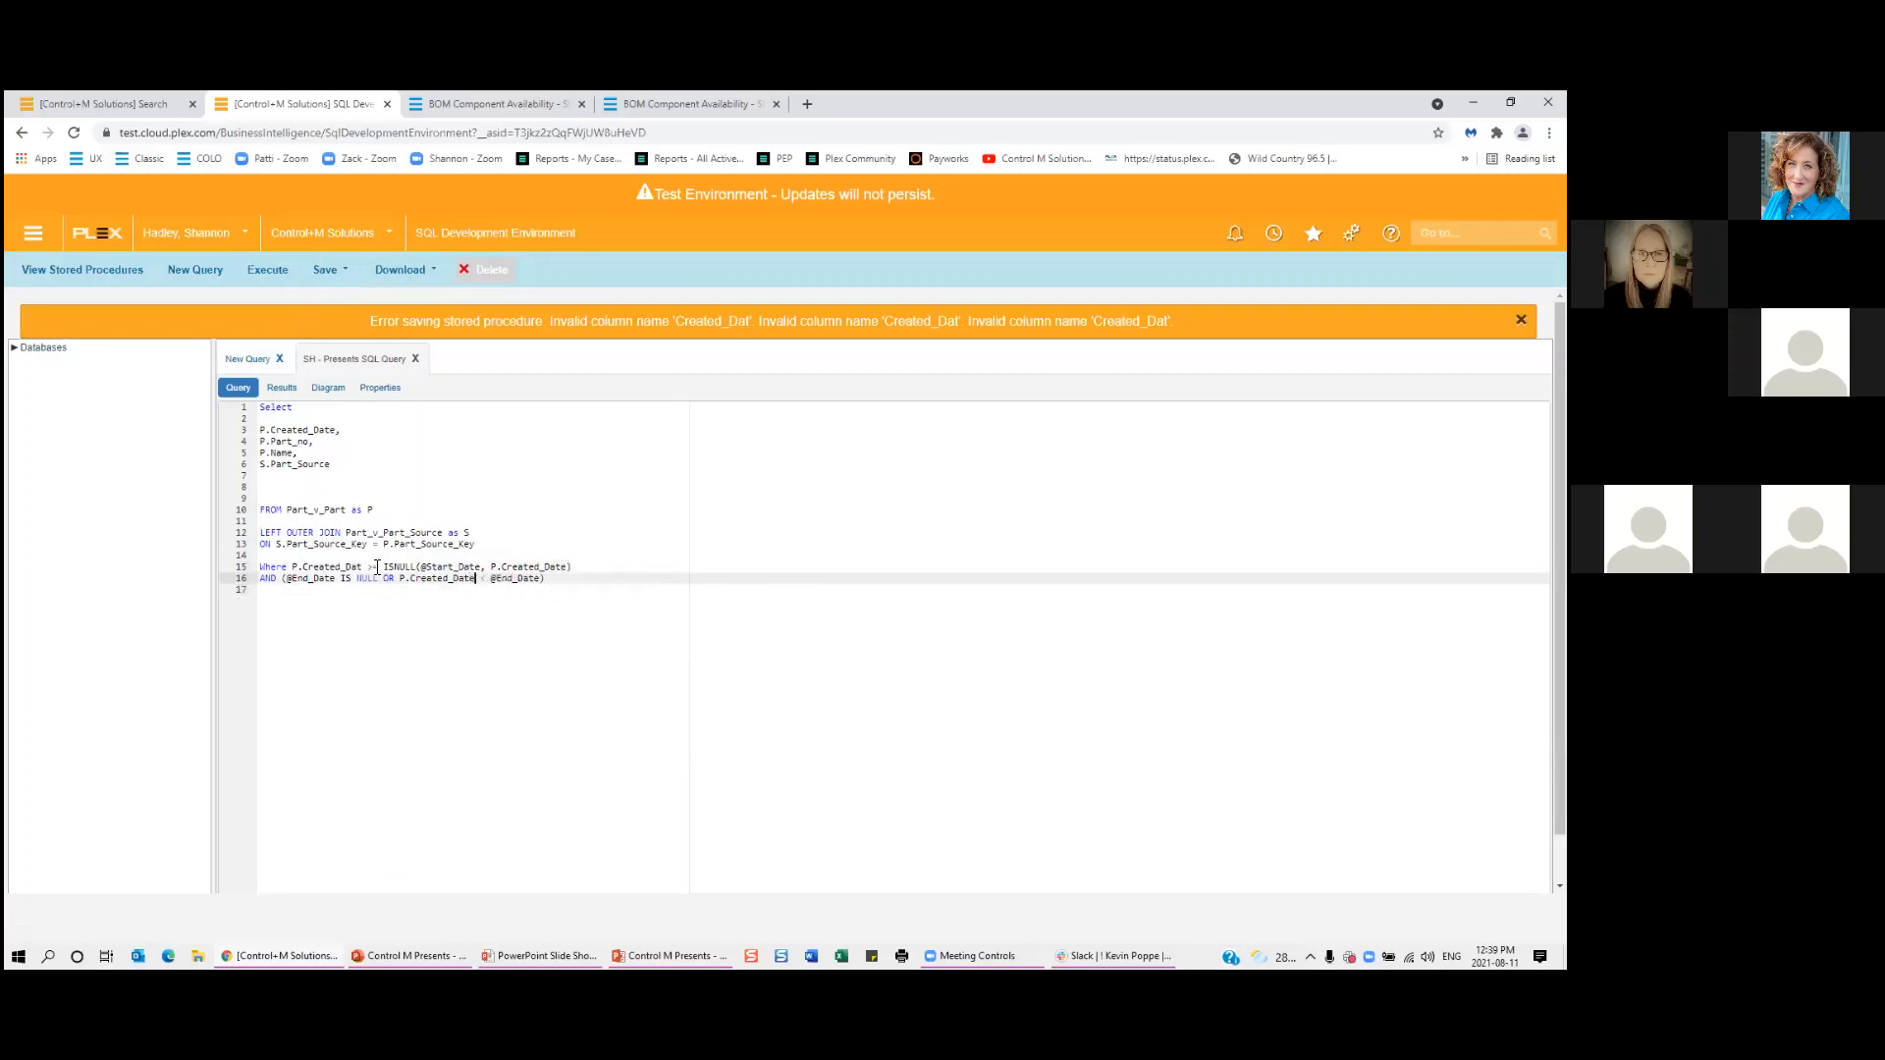
pyautogui.click(365, 568)
pyautogui.write('e')
pyautogui.click(390, 632)
pyautogui.click(349, 280)
pyautogui.click(336, 290)
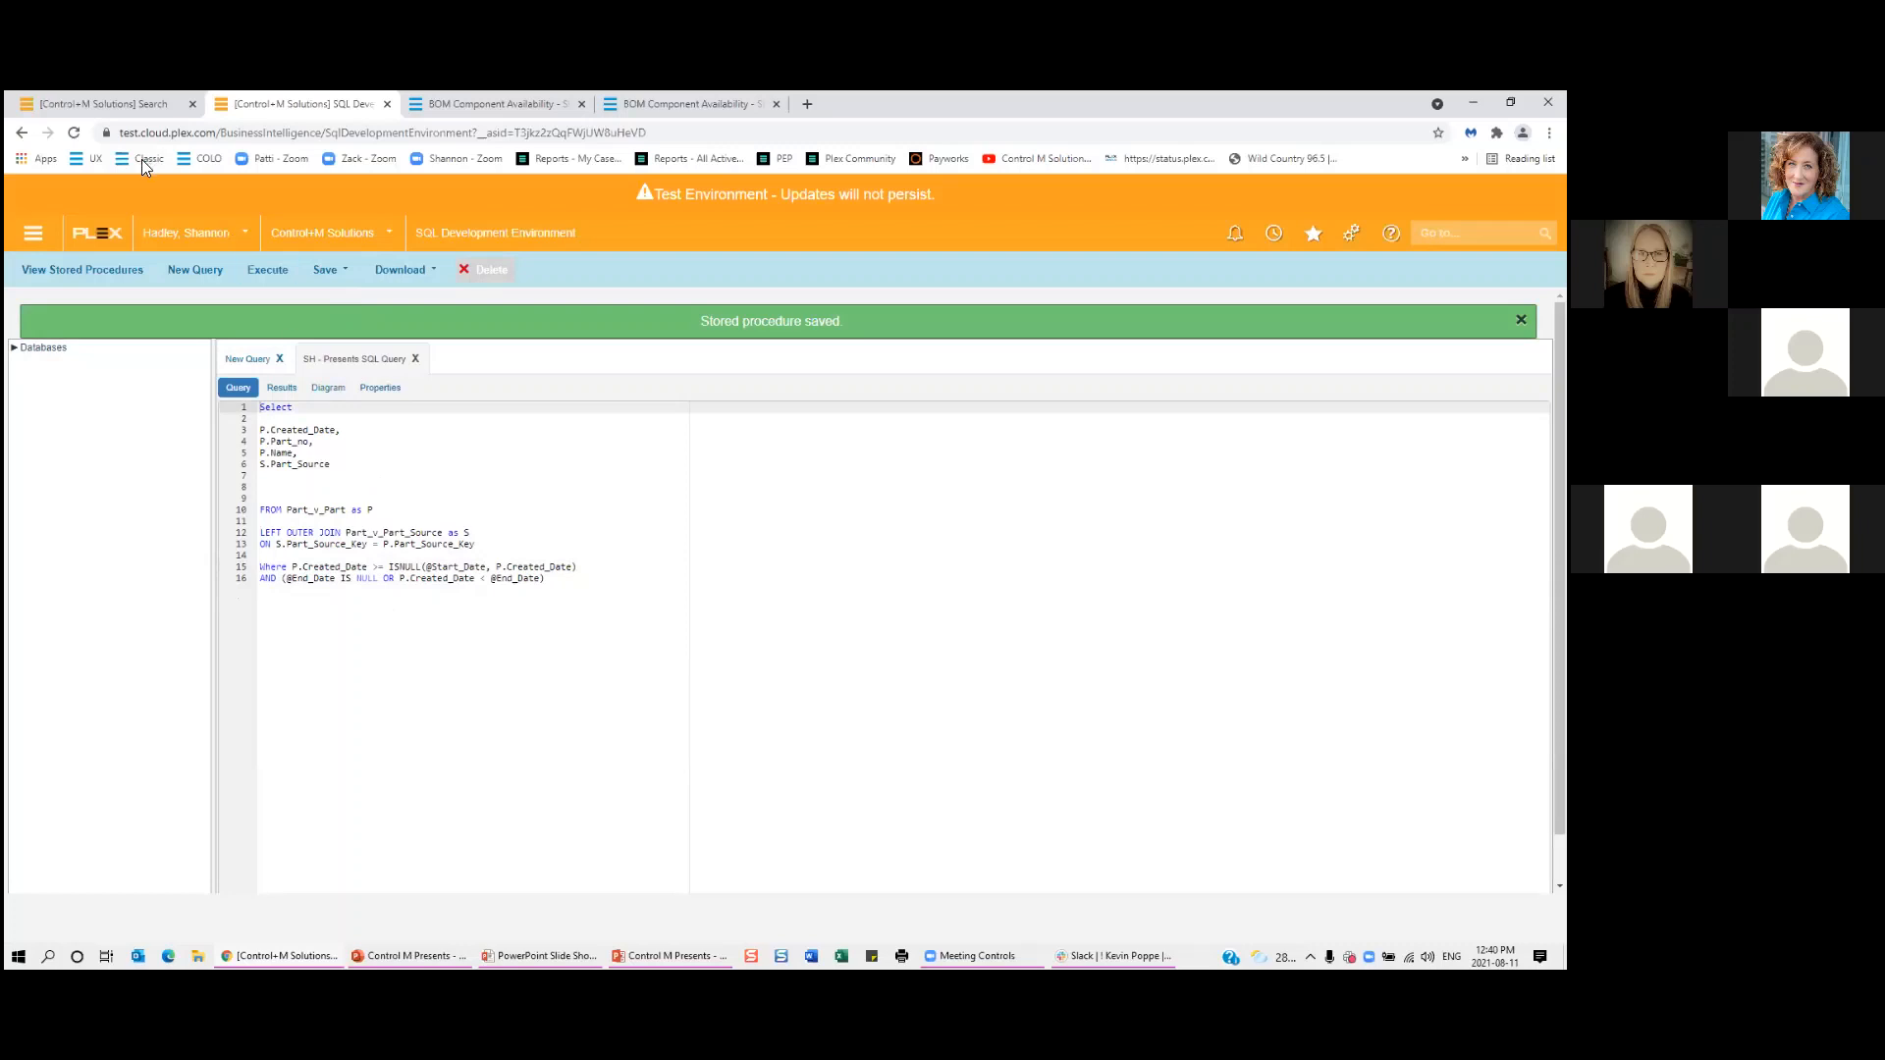
# Search the site for "vision", open the VisionPlex Wizard and start a screen with the Grid layout.
pyautogui.click(121, 106)
pyautogui.click(1454, 233)
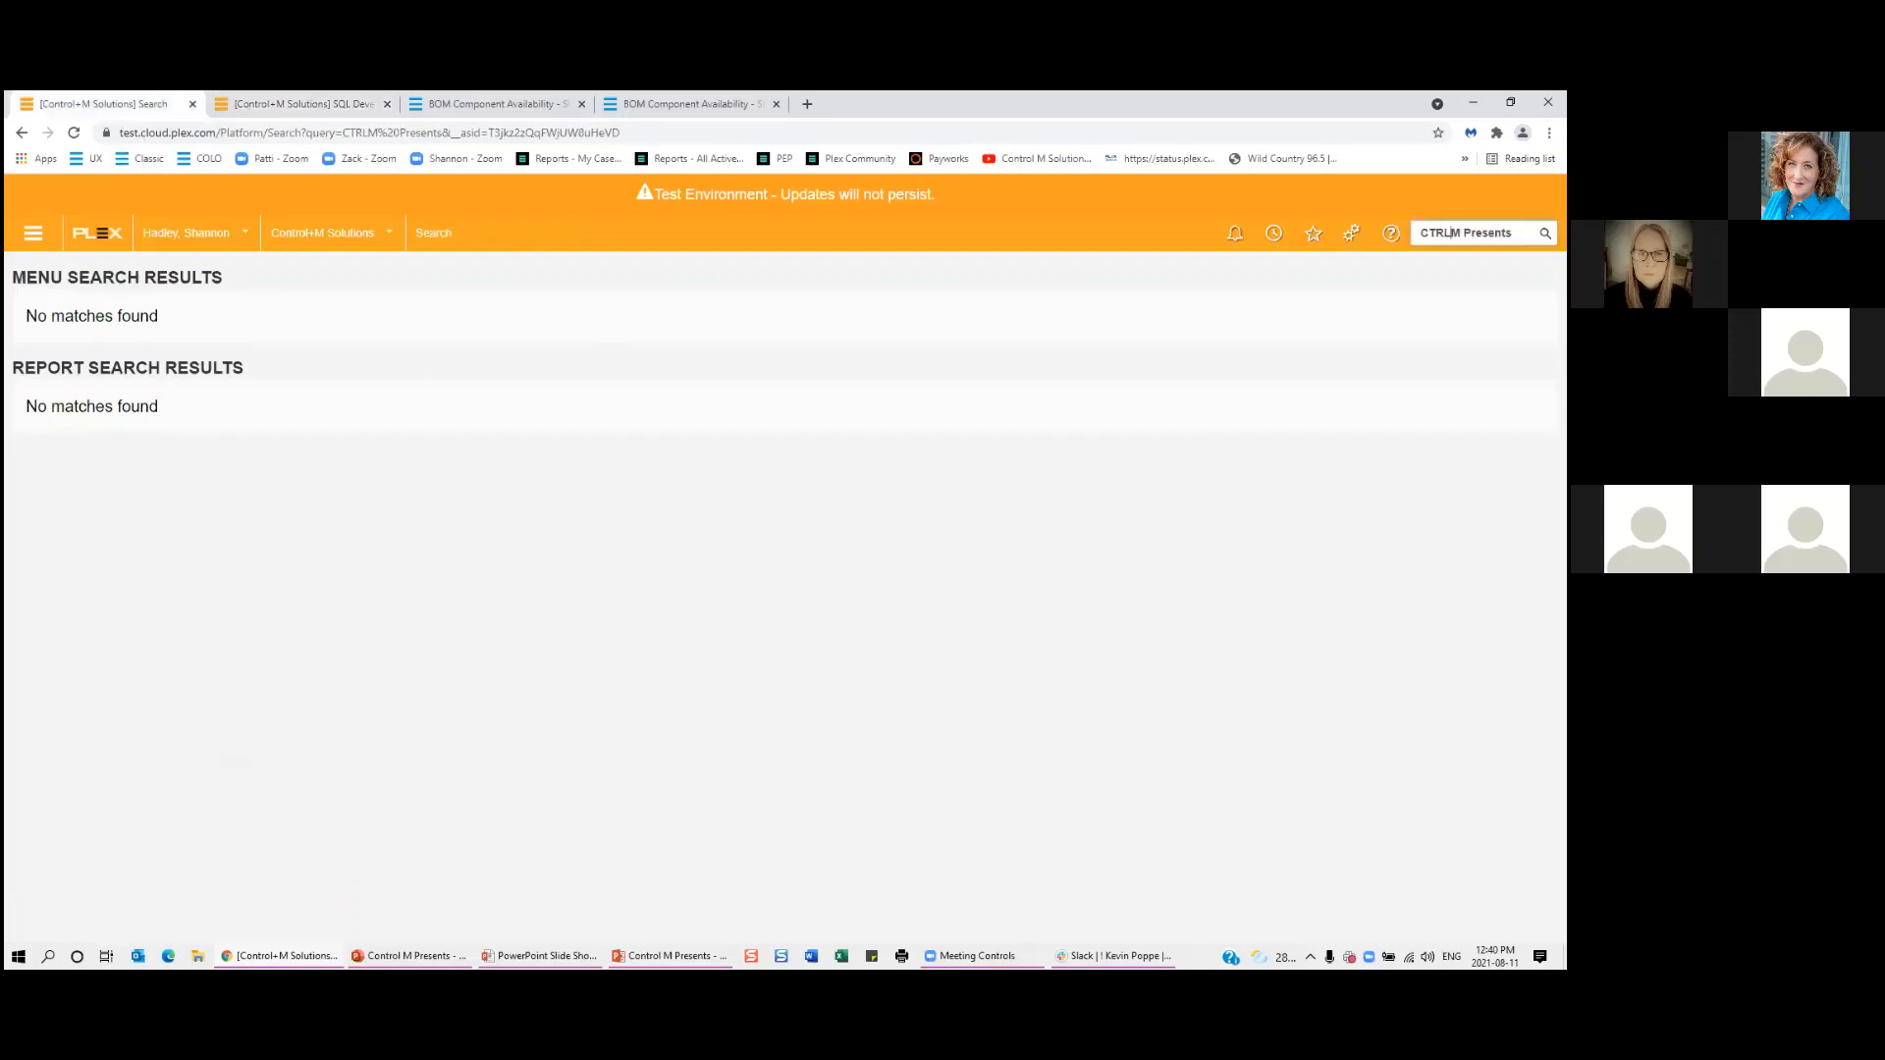
pyautogui.hotkey('ctrl', 'a')
pyautogui.write('visio')
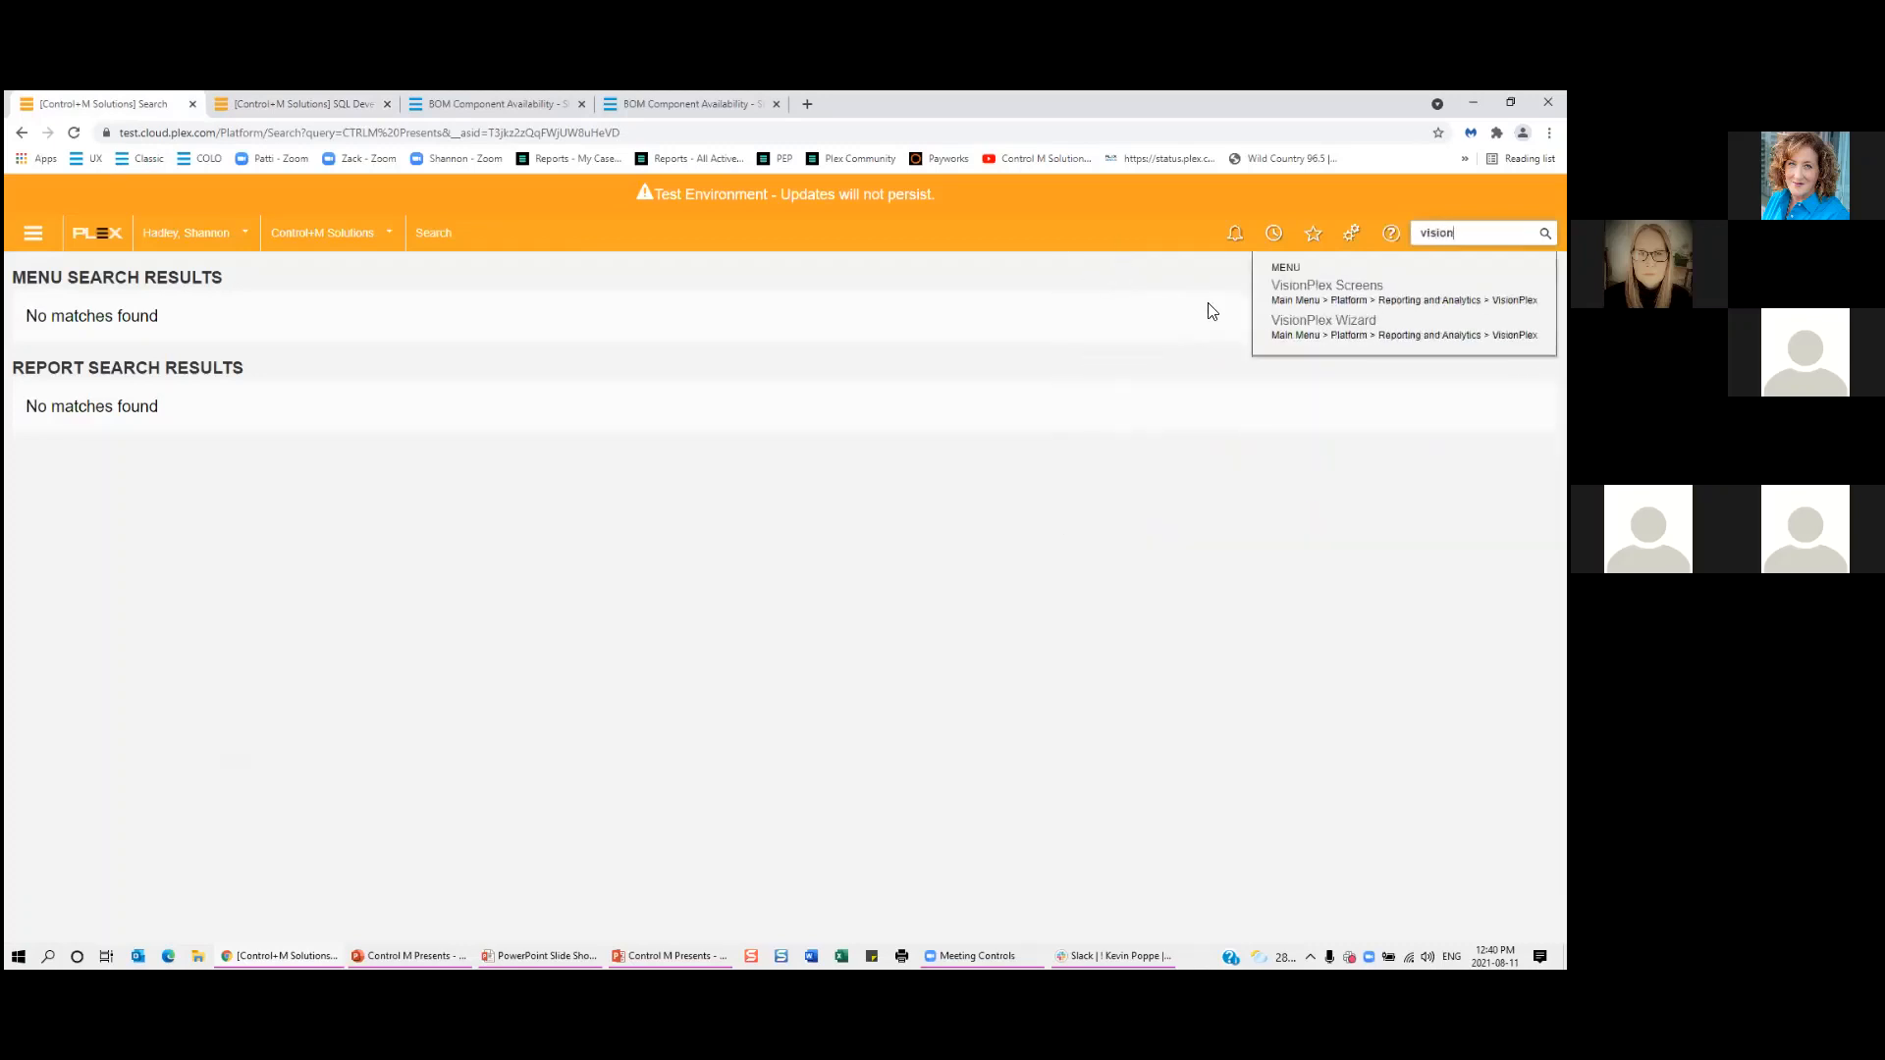
pyautogui.click(1323, 321)
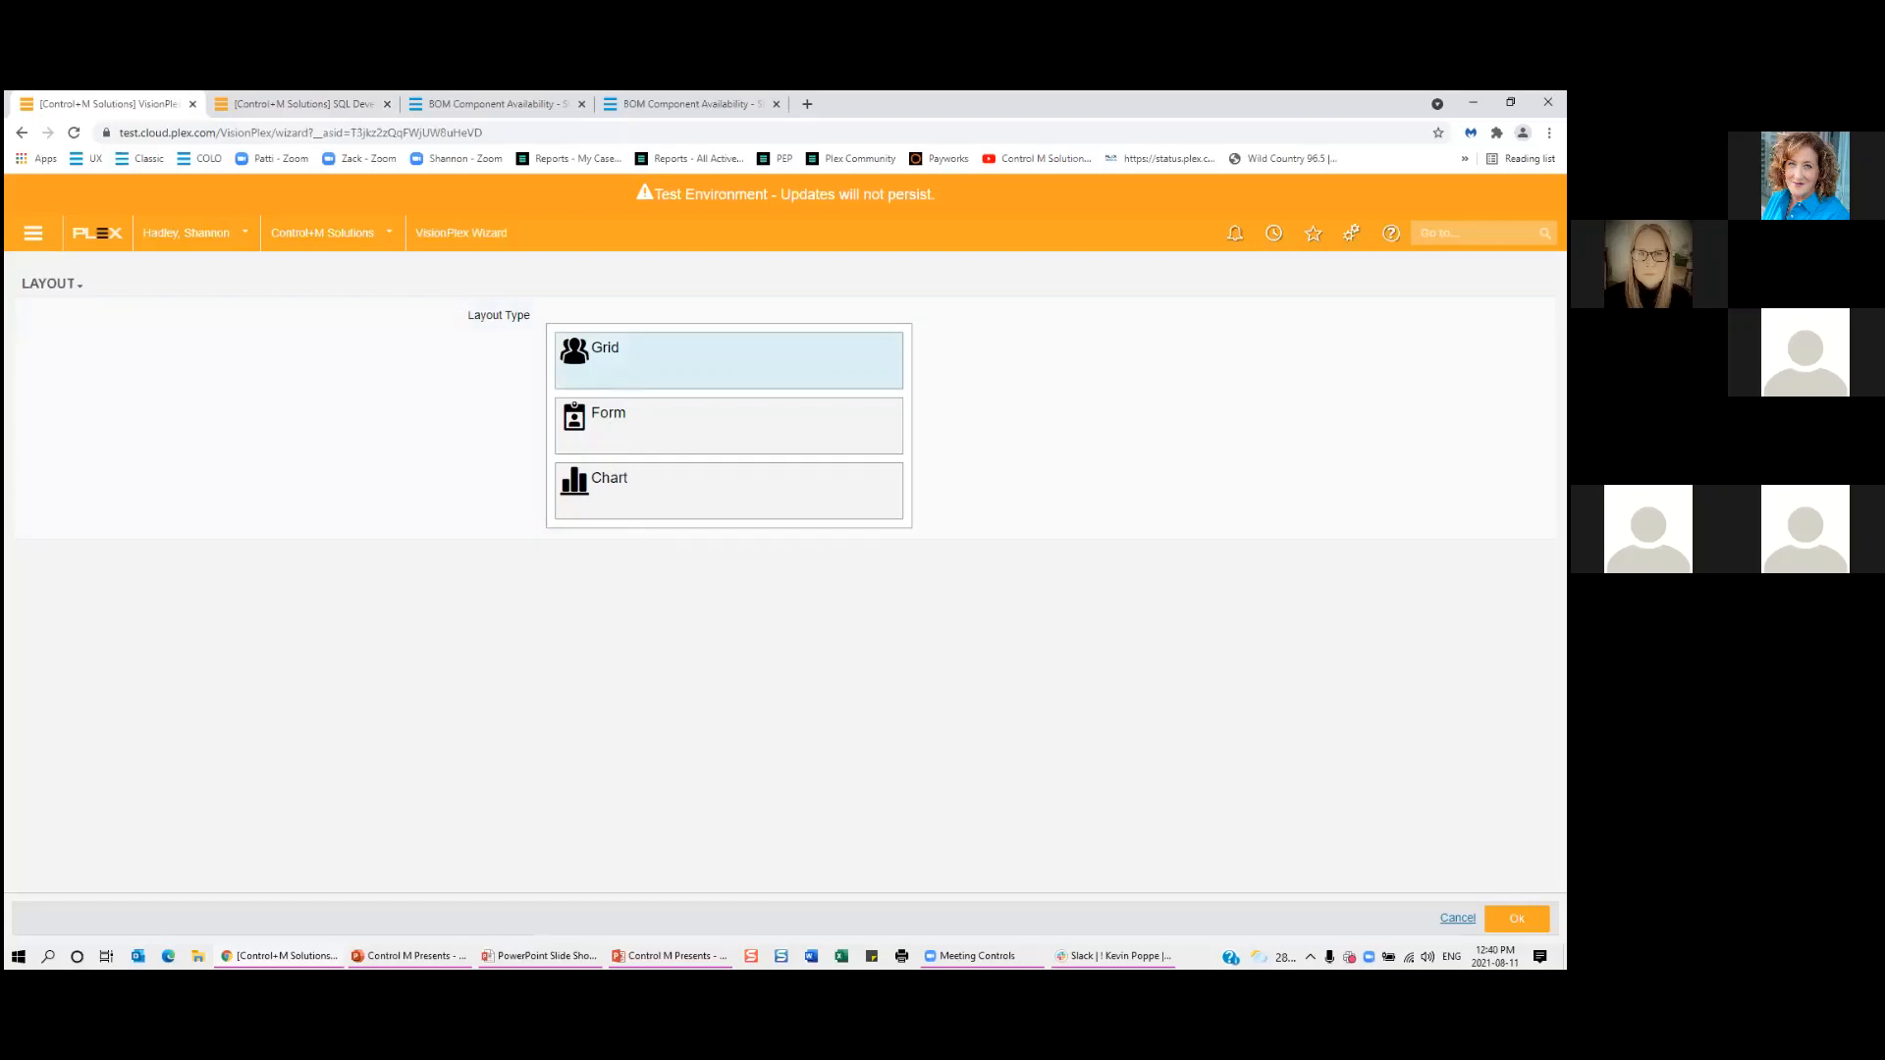
pyautogui.click(1517, 919)
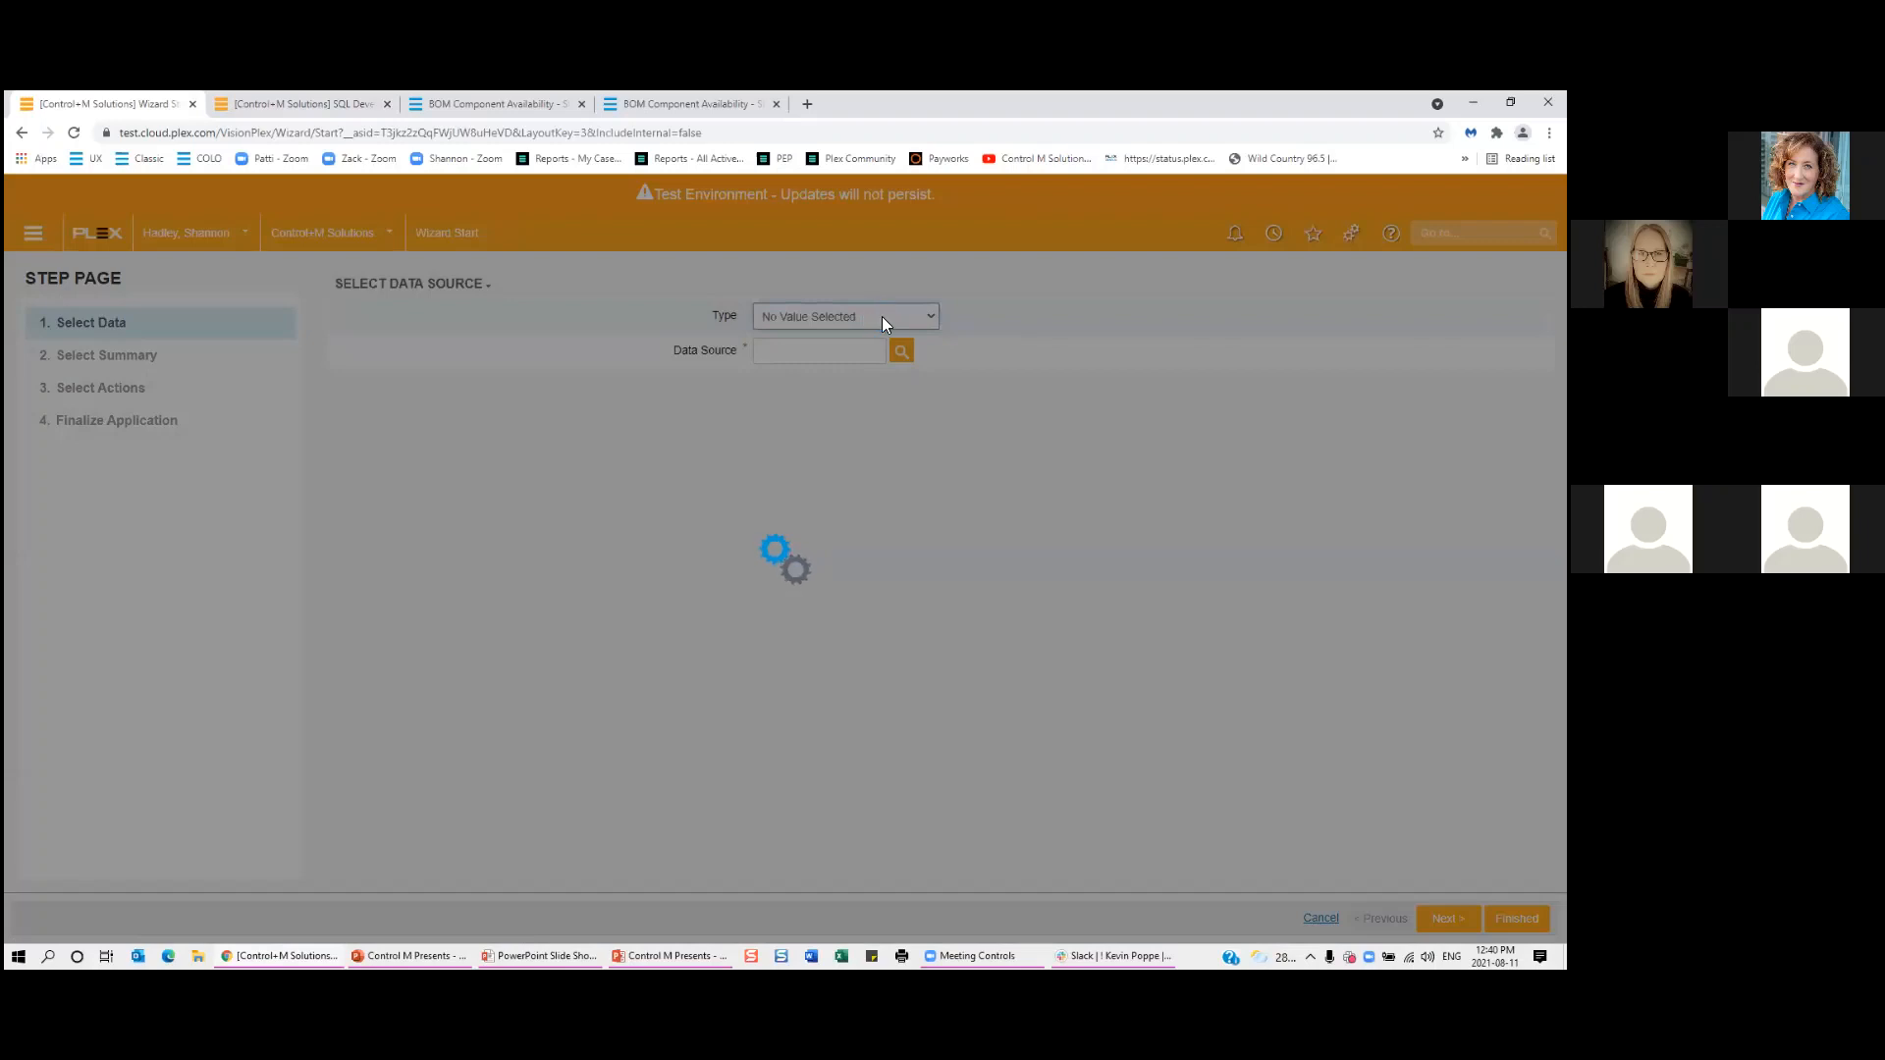
# Set the data source type to Query Writer Stored Procedure and choose SH - Presents SQL Query as the data source.
pyautogui.click(805, 320)
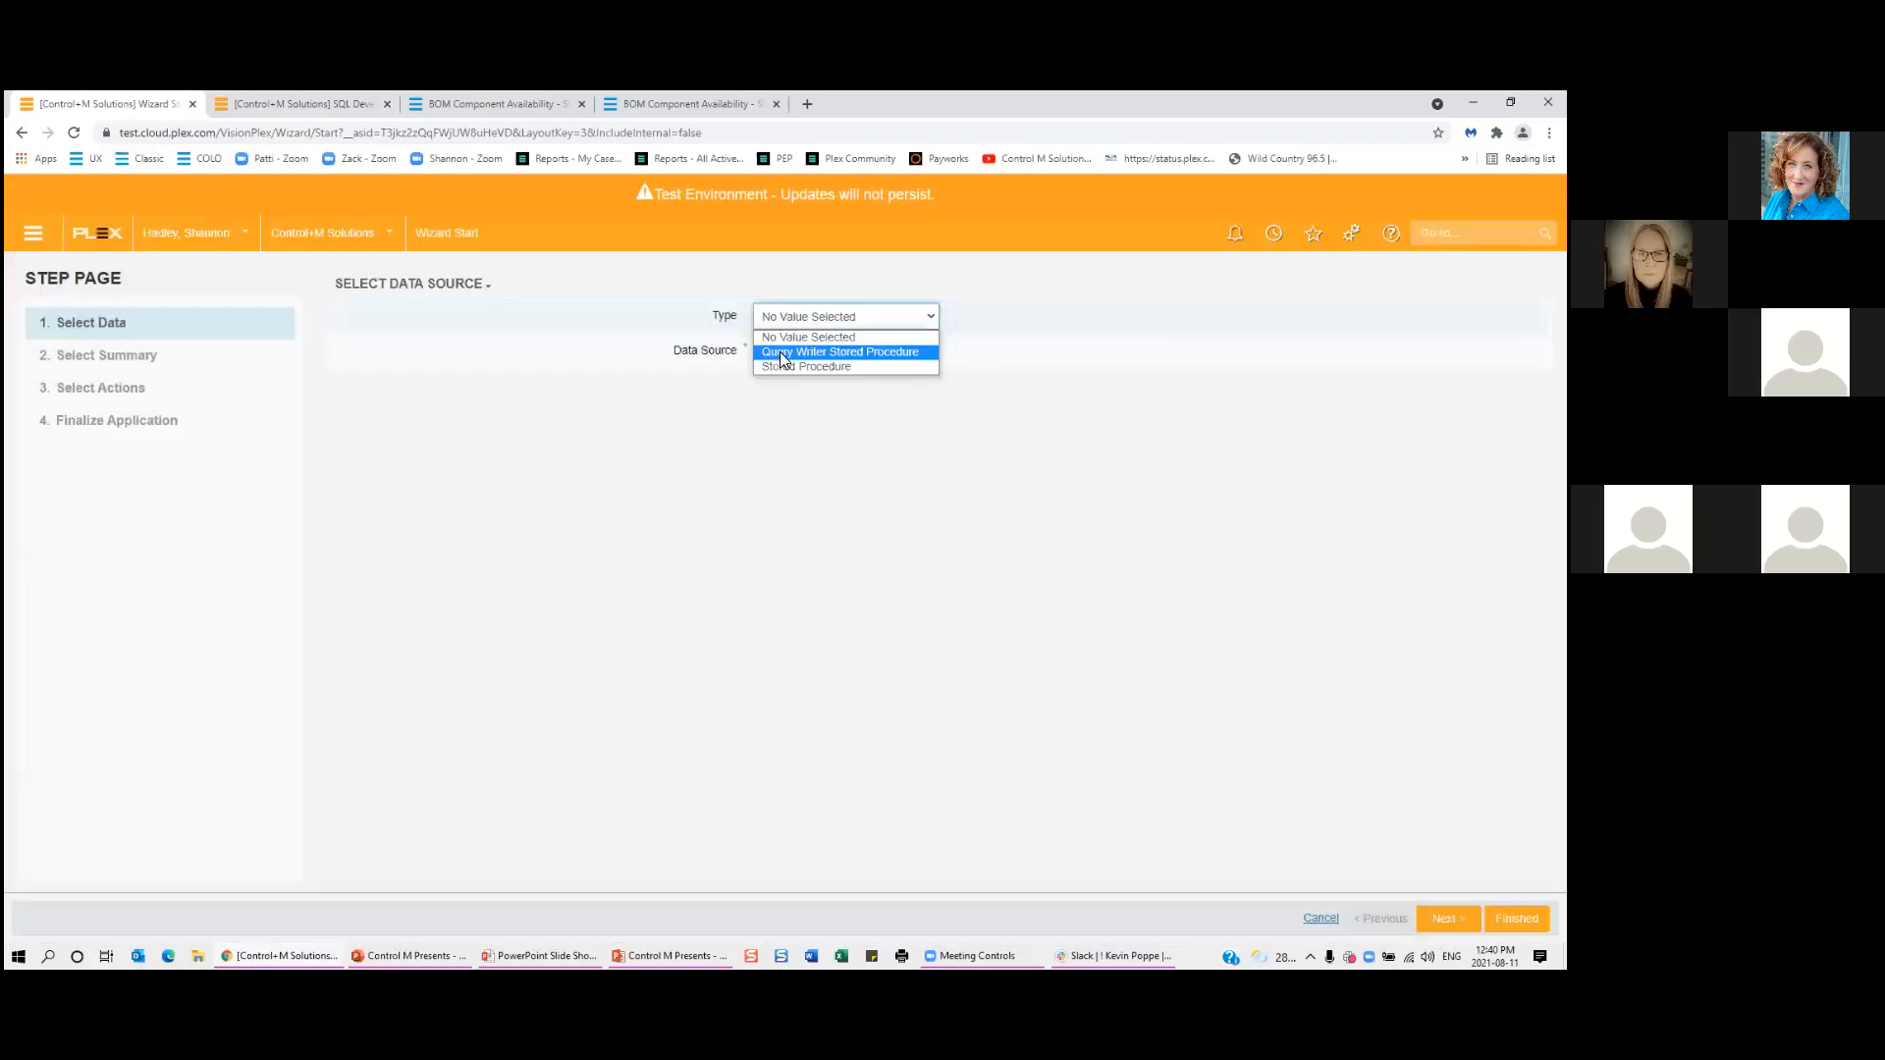
pyautogui.click(842, 351)
pyautogui.click(846, 352)
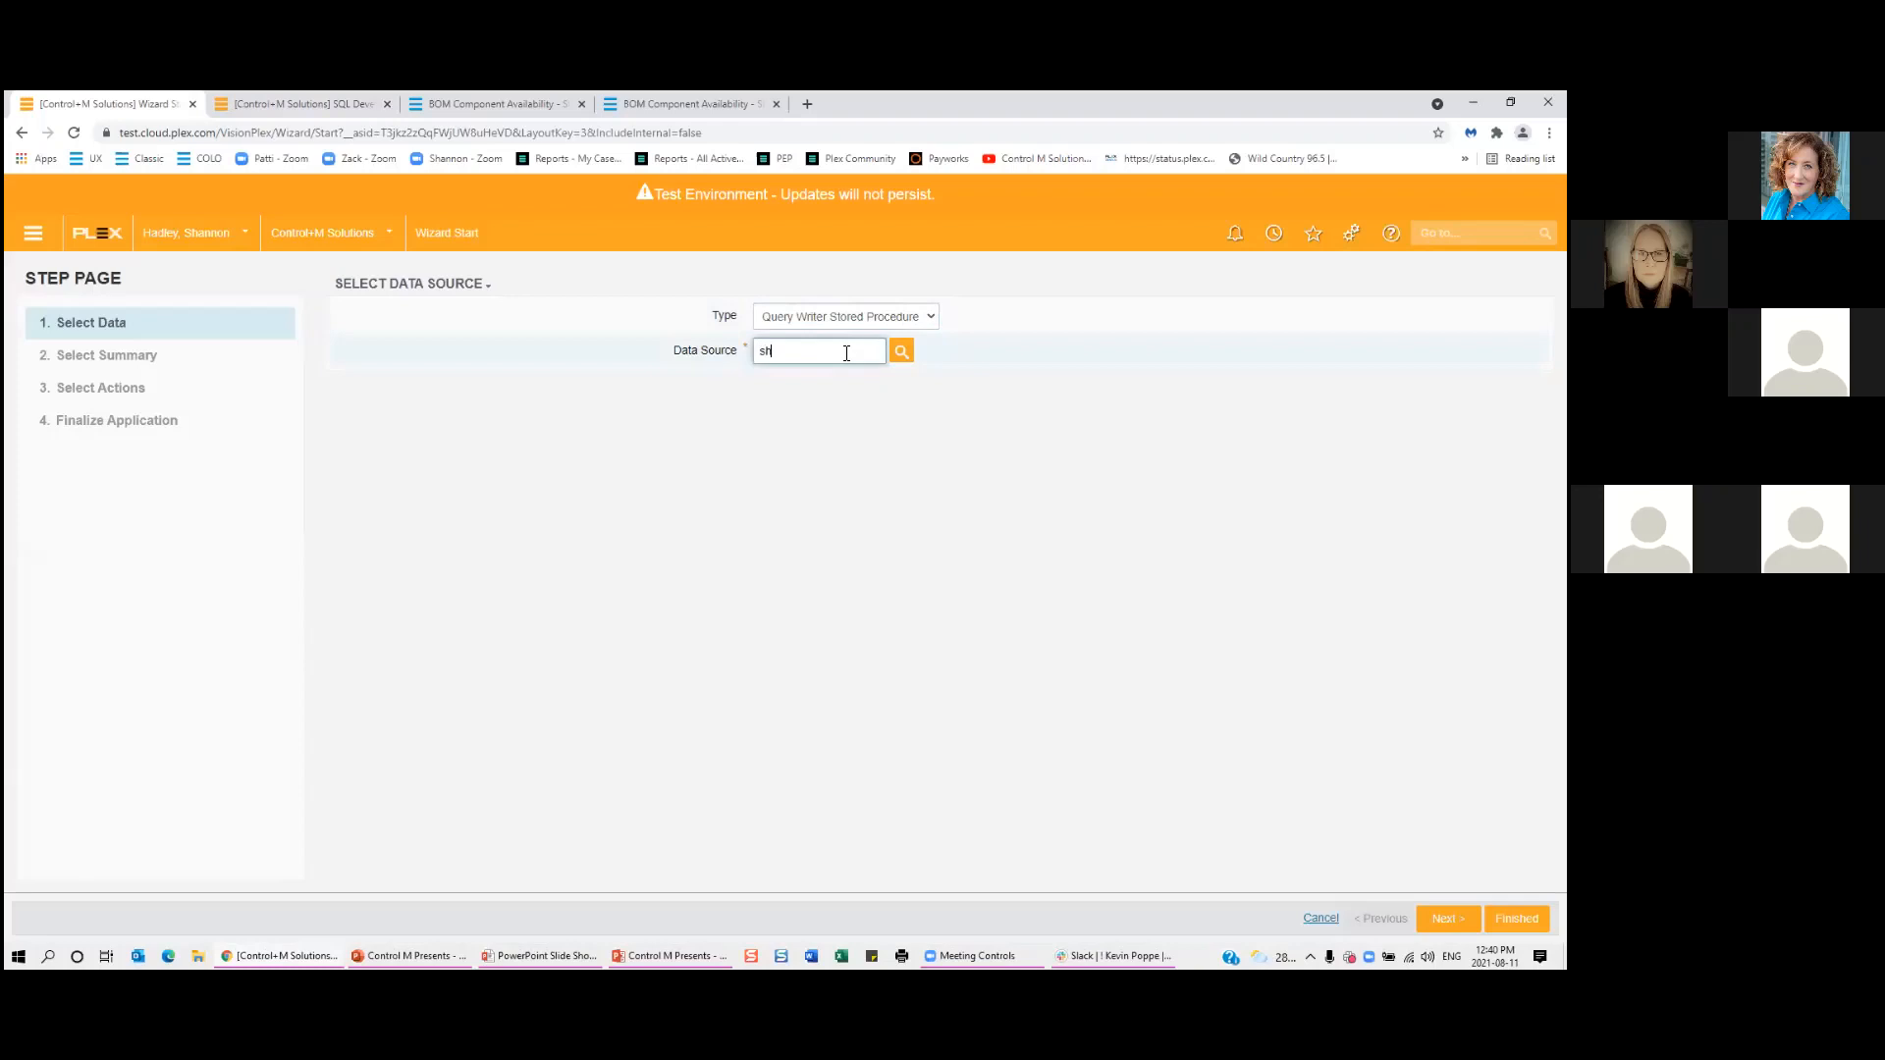
pyautogui.click(903, 348)
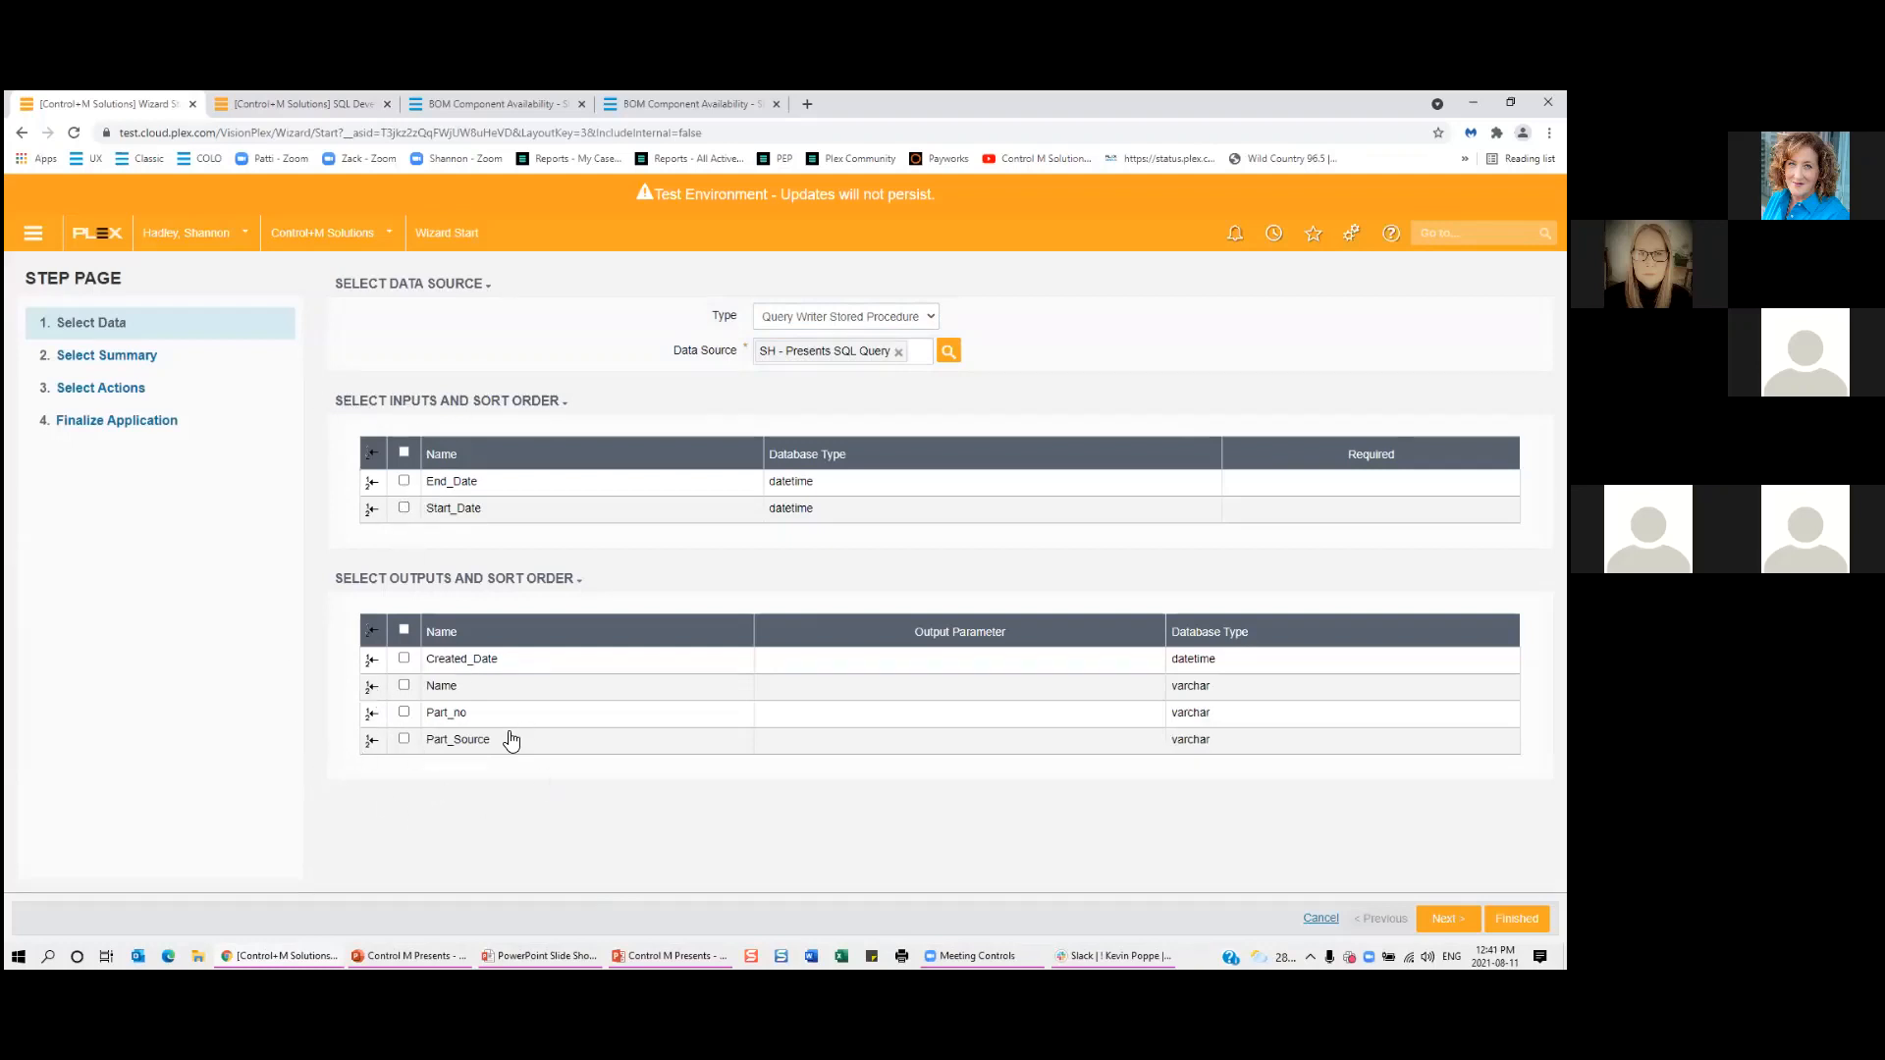
# Include all inputs and all outputs of the procedure and continue to the summary settings.
pyautogui.click(404, 452)
pyautogui.click(403, 630)
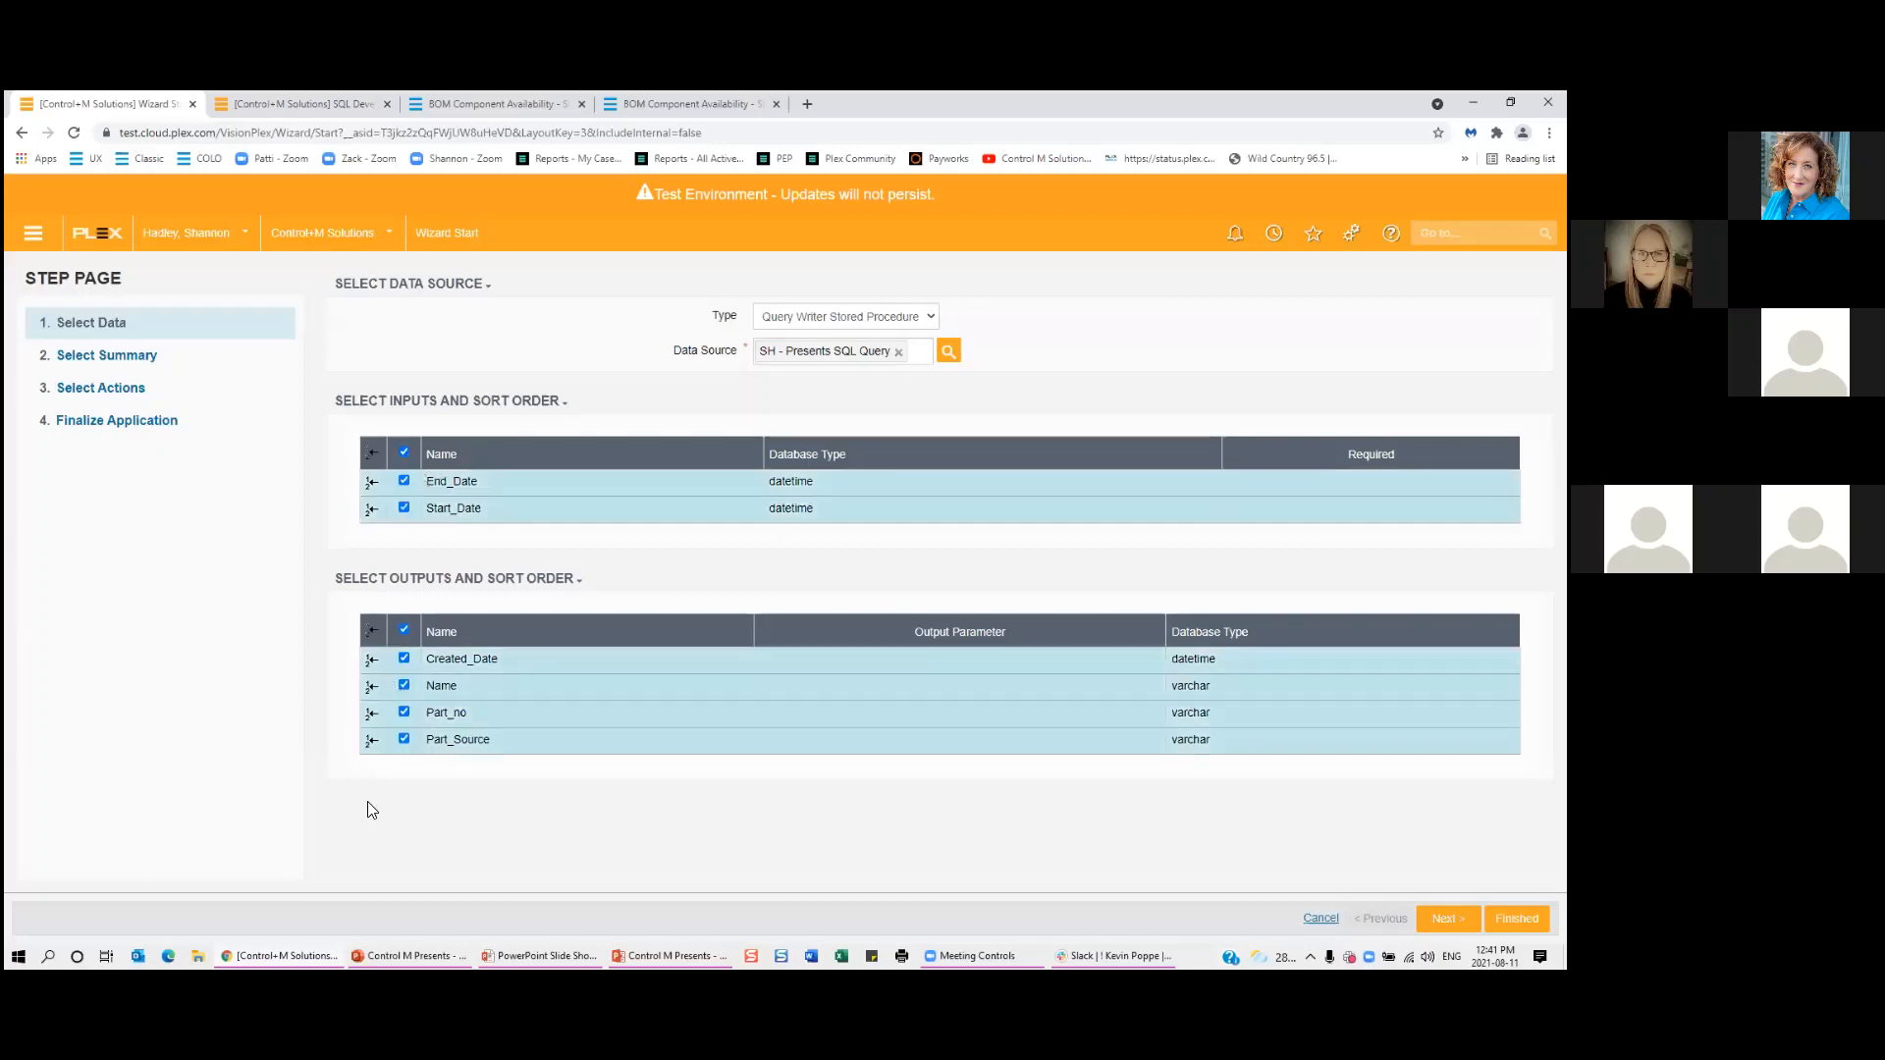
pyautogui.click(1448, 918)
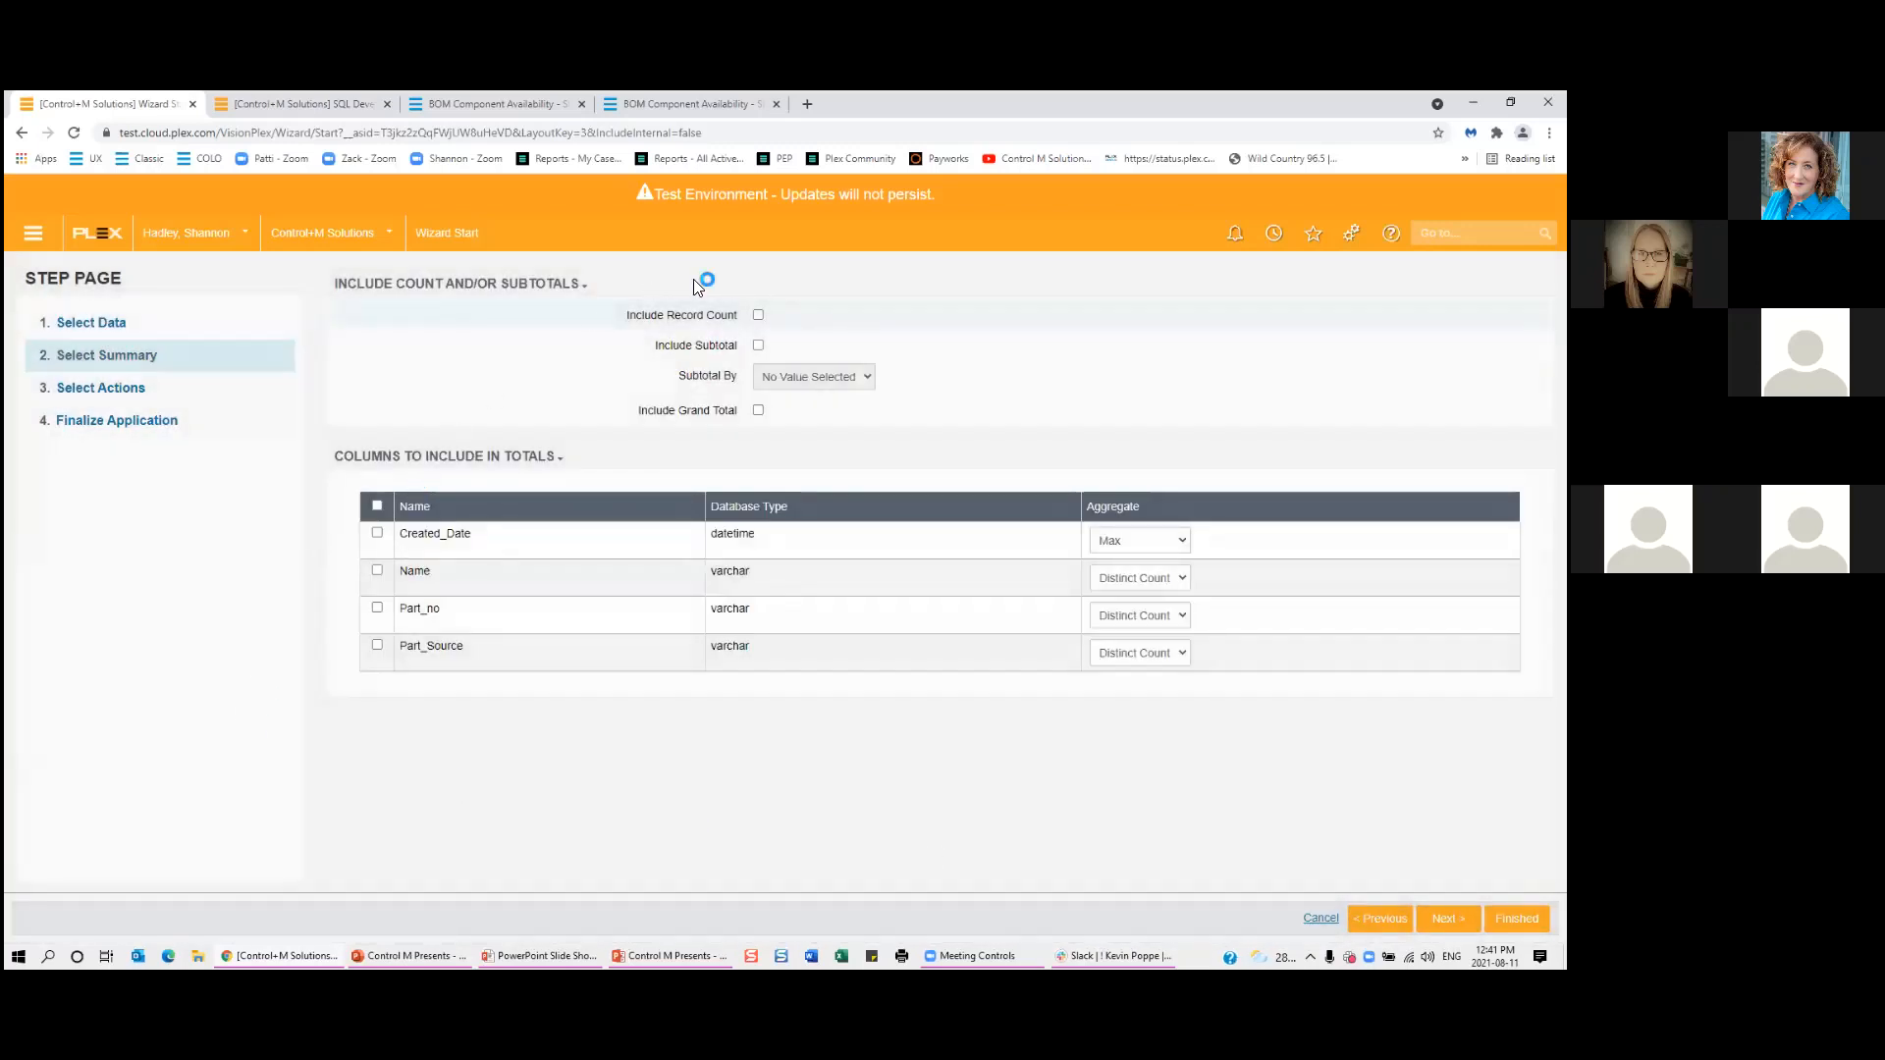
# Include the record count with Part_no among the totalled columns, and enable the Export action for the screen.
pyautogui.click(759, 316)
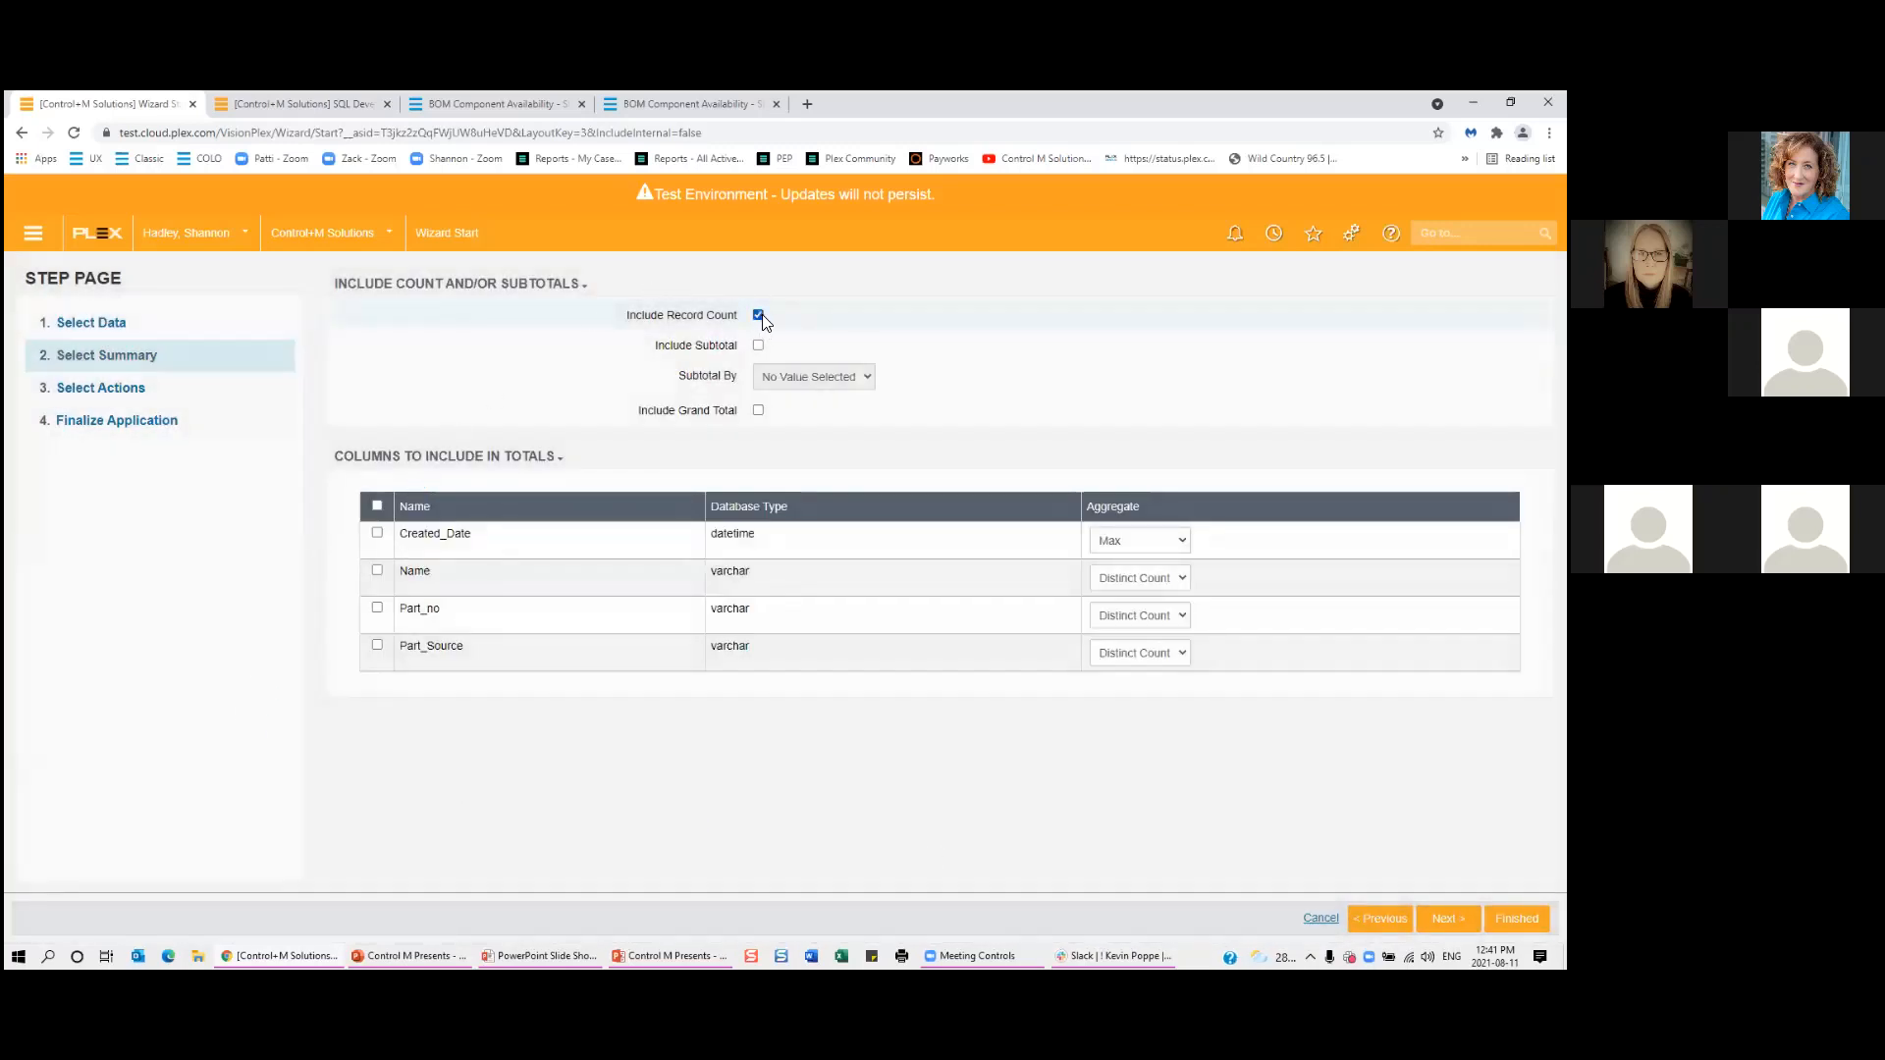
pyautogui.click(377, 608)
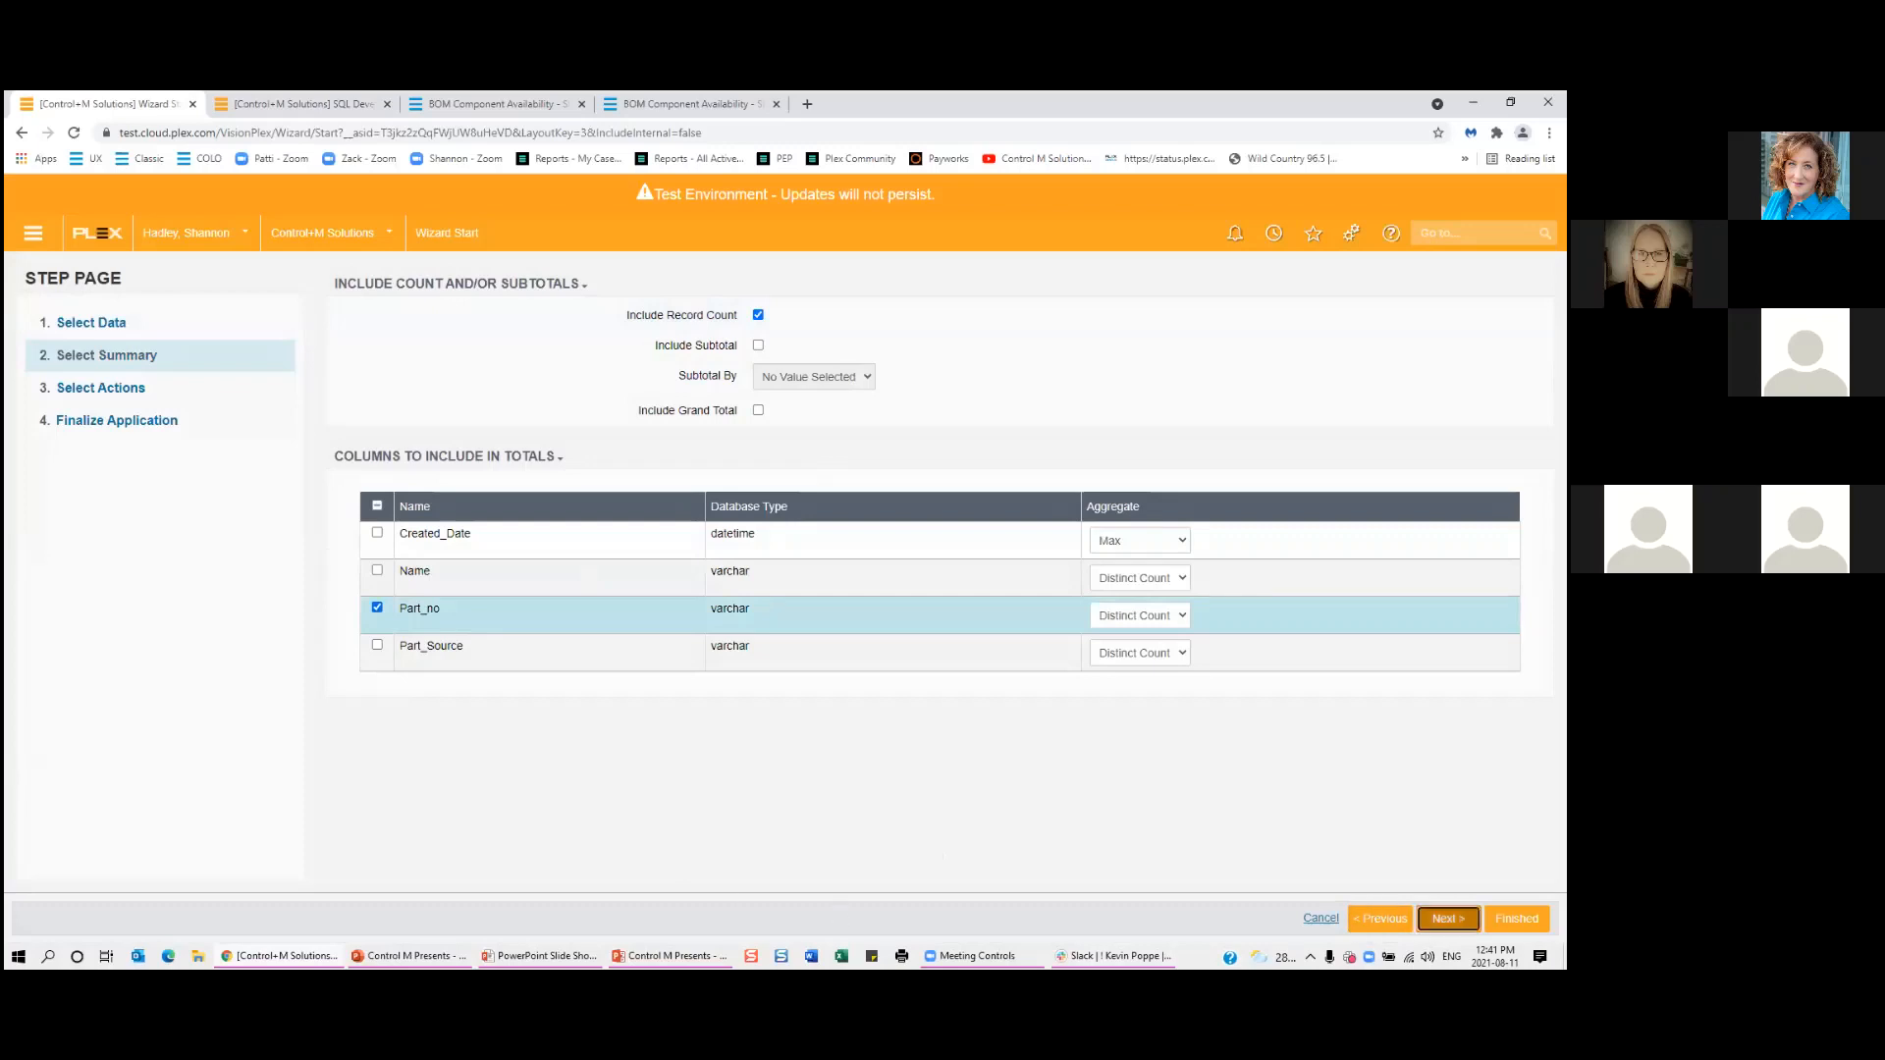
pyautogui.click(1448, 918)
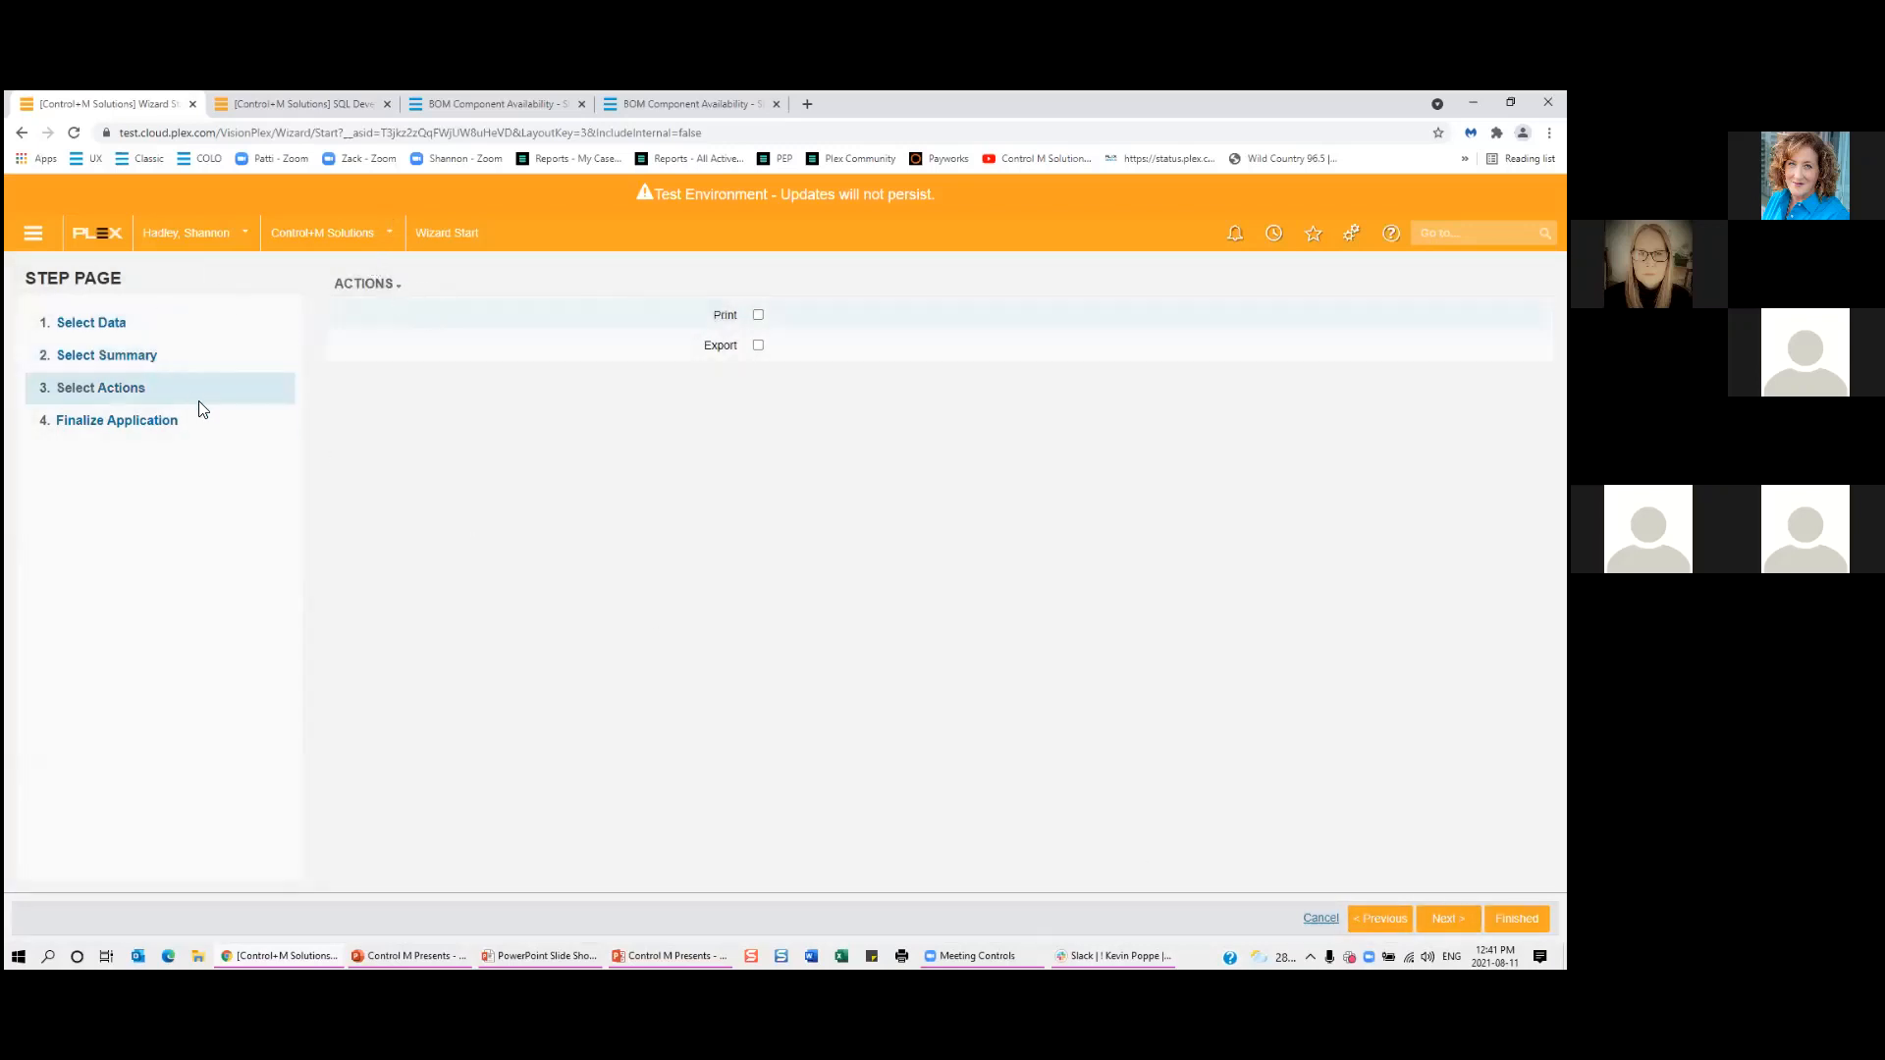
pyautogui.click(759, 347)
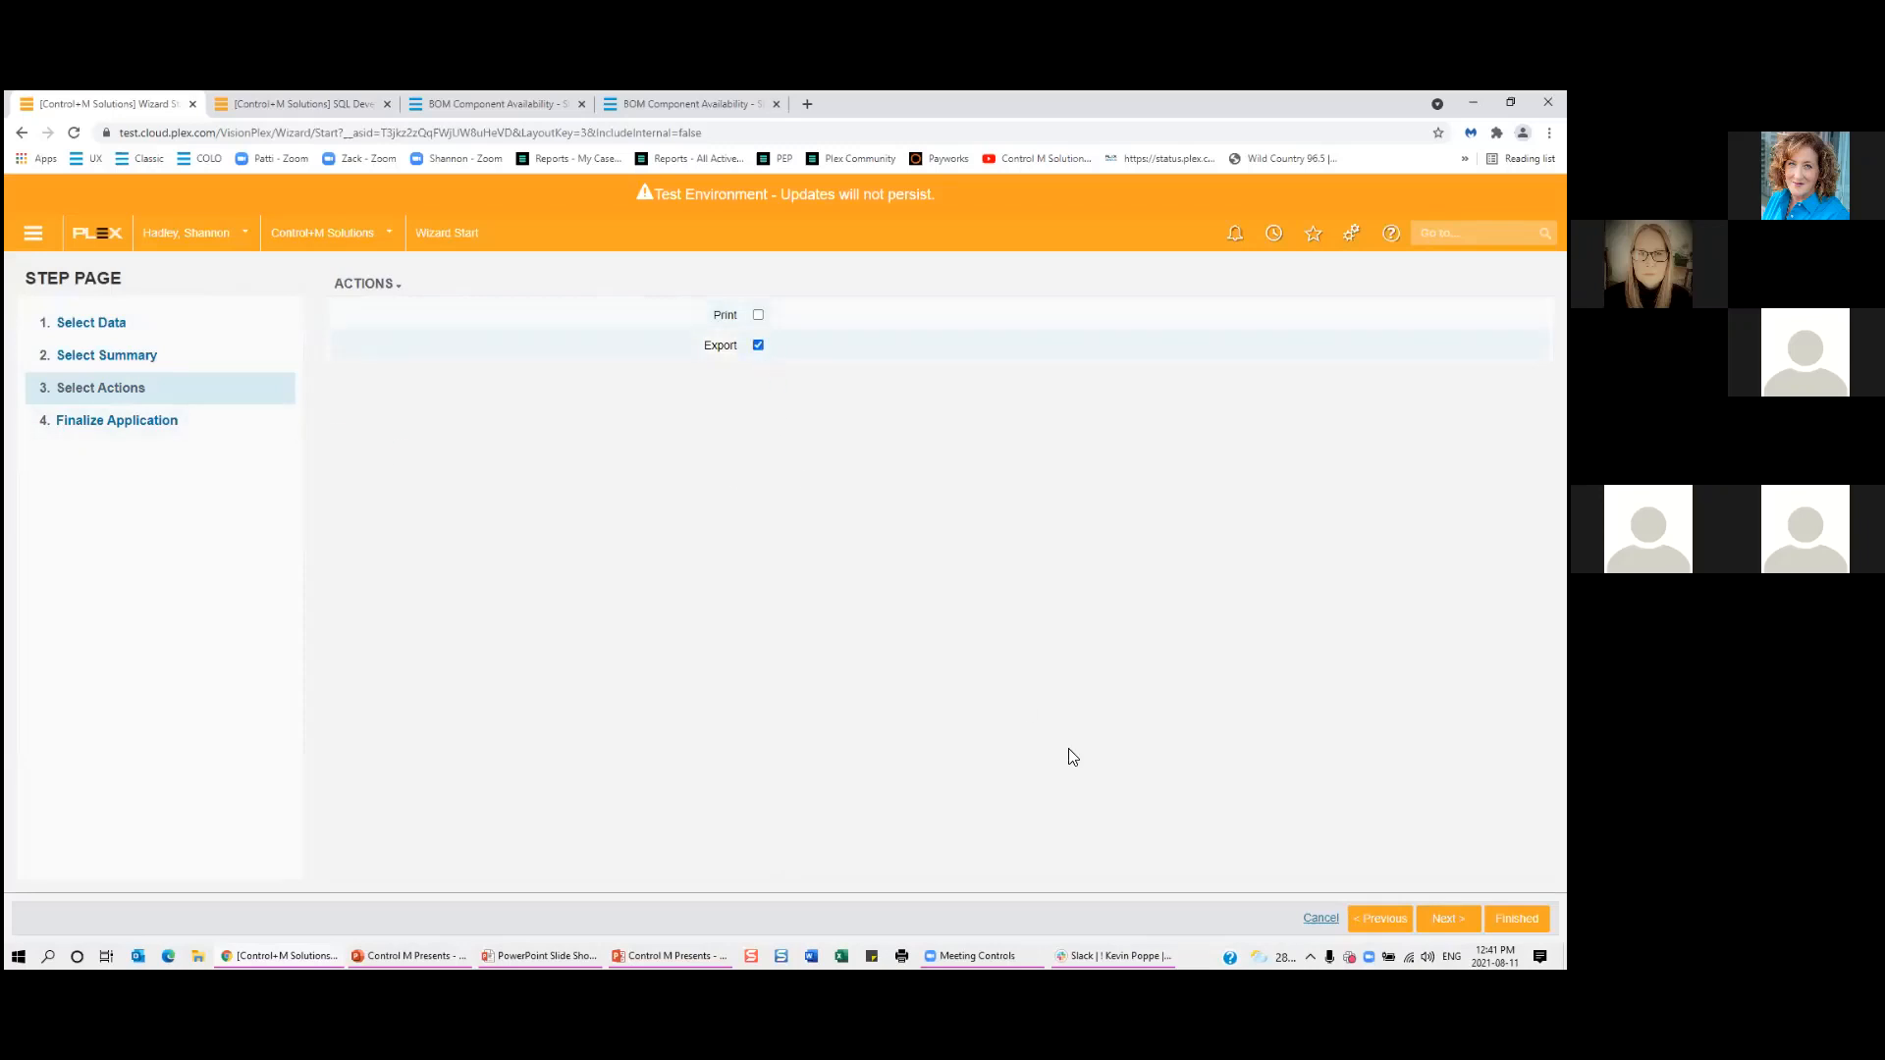
pyautogui.click(1448, 919)
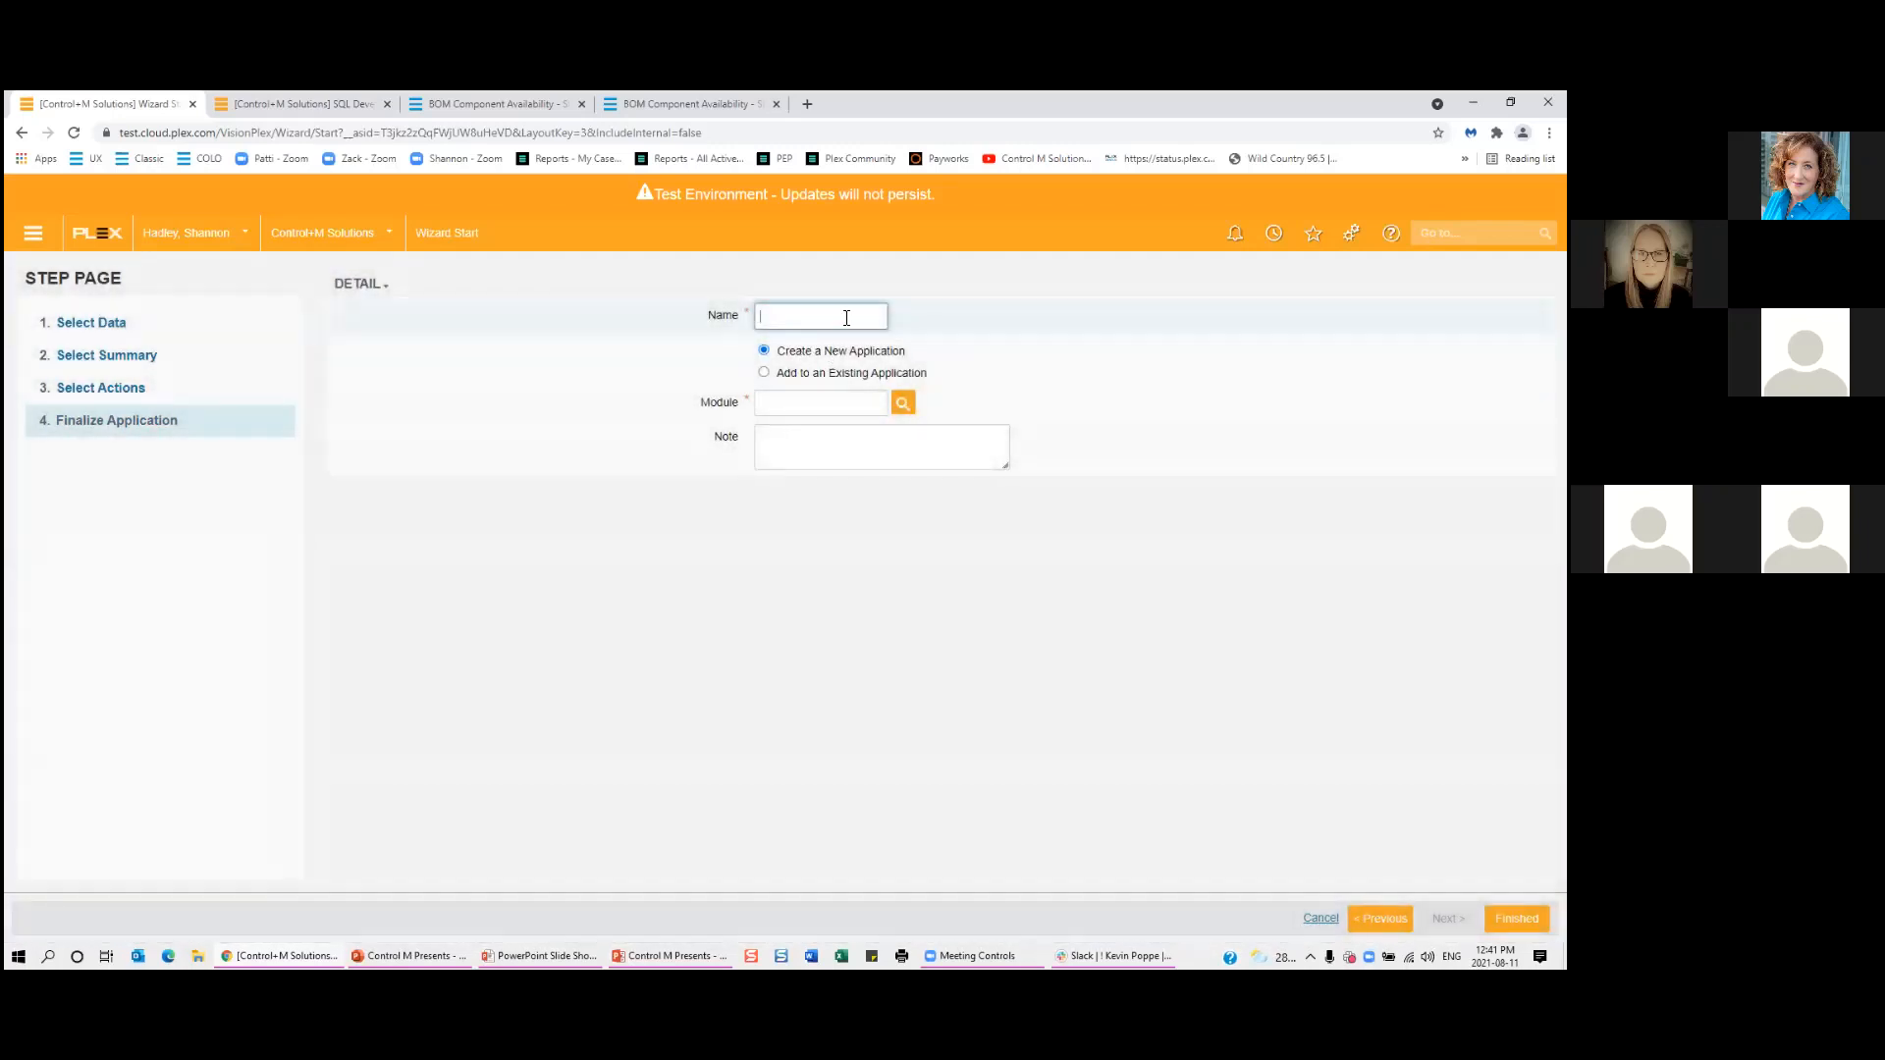
# Name the new application with the author's first name plus "VP Screen", assign it to Testing Module, and finish the wizard to open the screen.
pyautogui.click(846, 318)
pyautogui.click(862, 346)
pyautogui.click(872, 317)
pyautogui.click(981, 464)
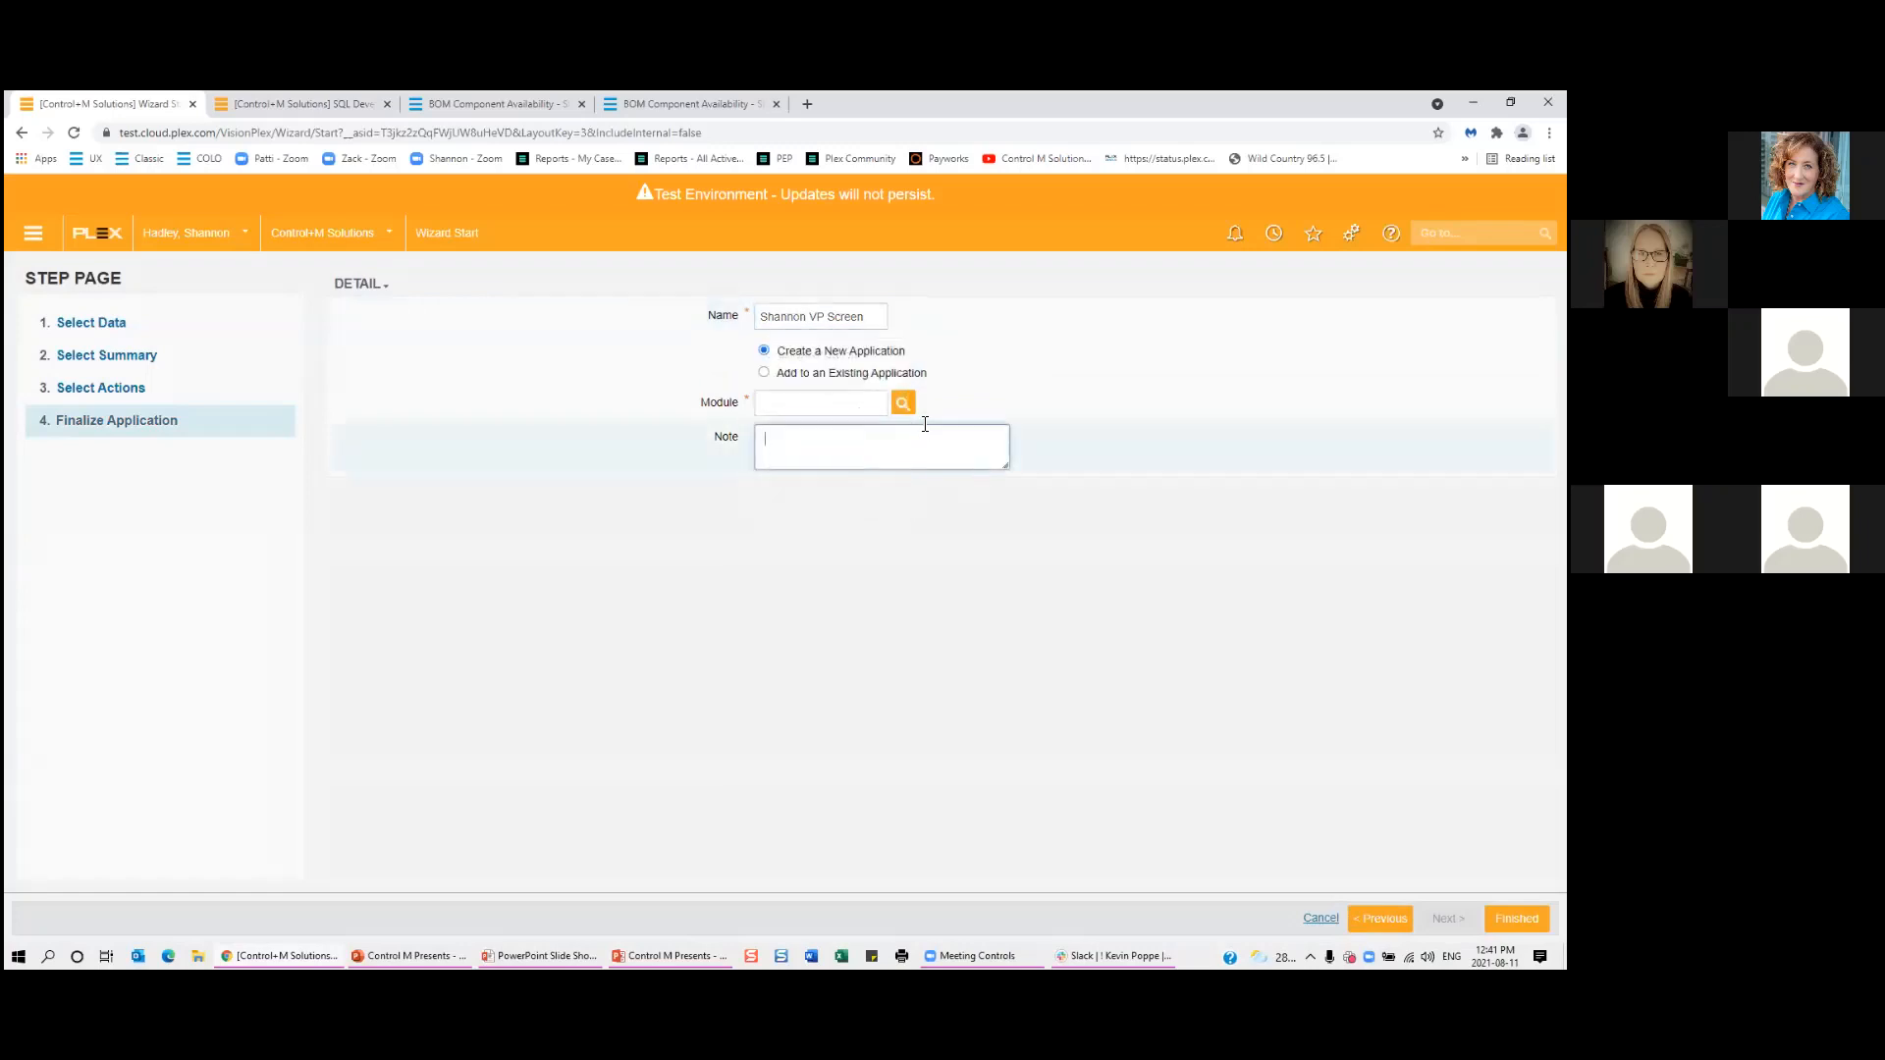
pyautogui.click(902, 402)
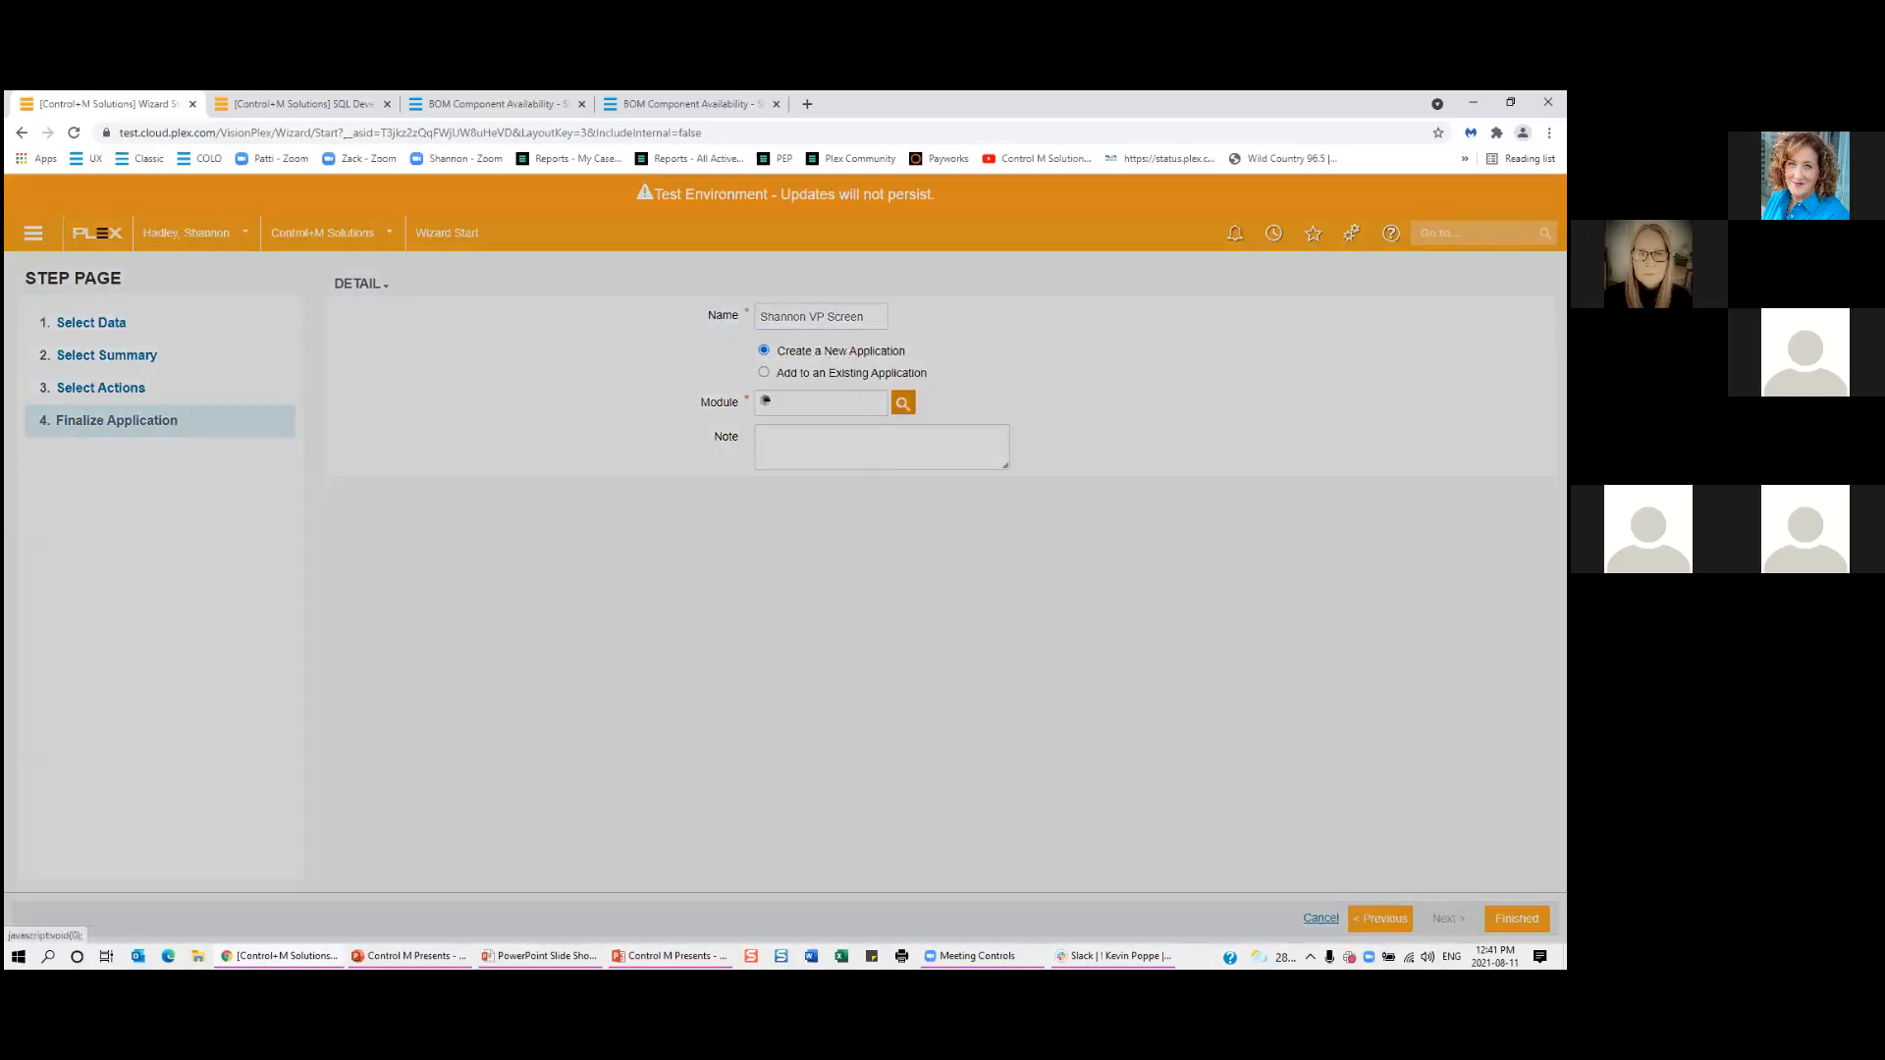
pyautogui.click(1517, 919)
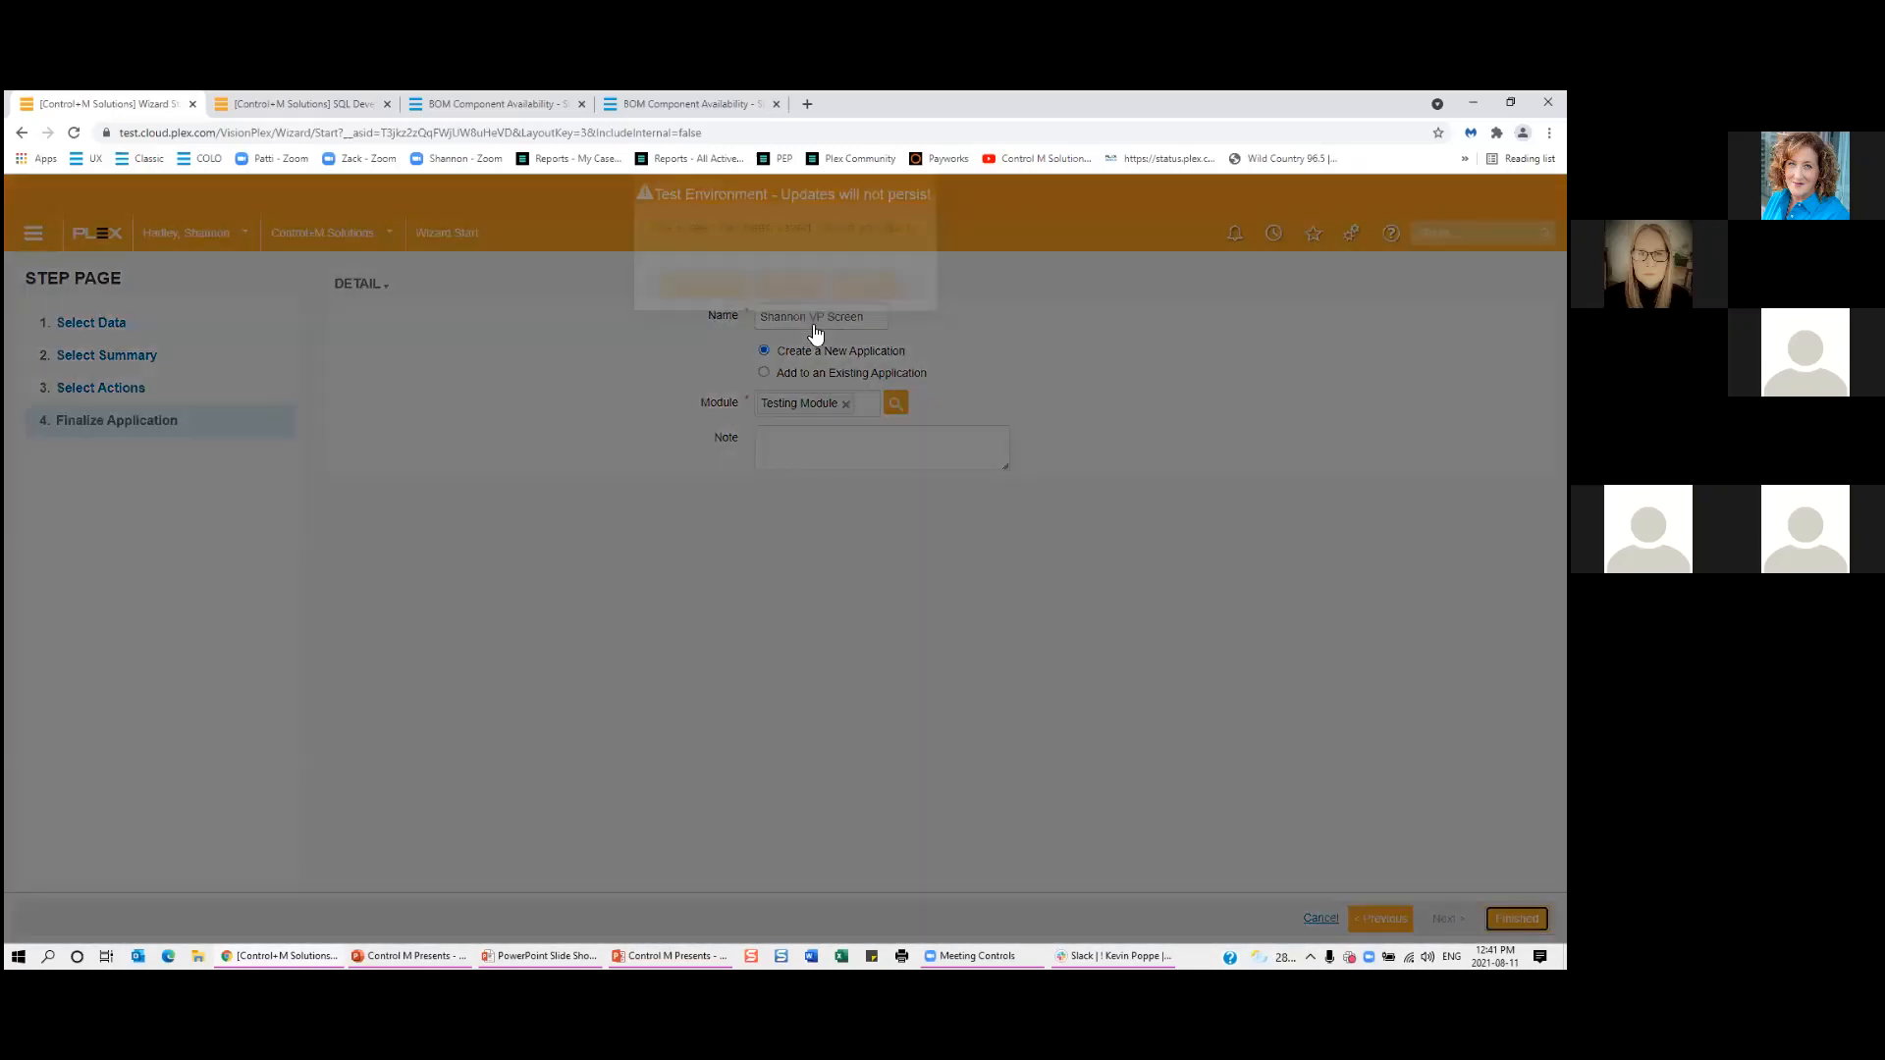
pyautogui.click(810, 322)
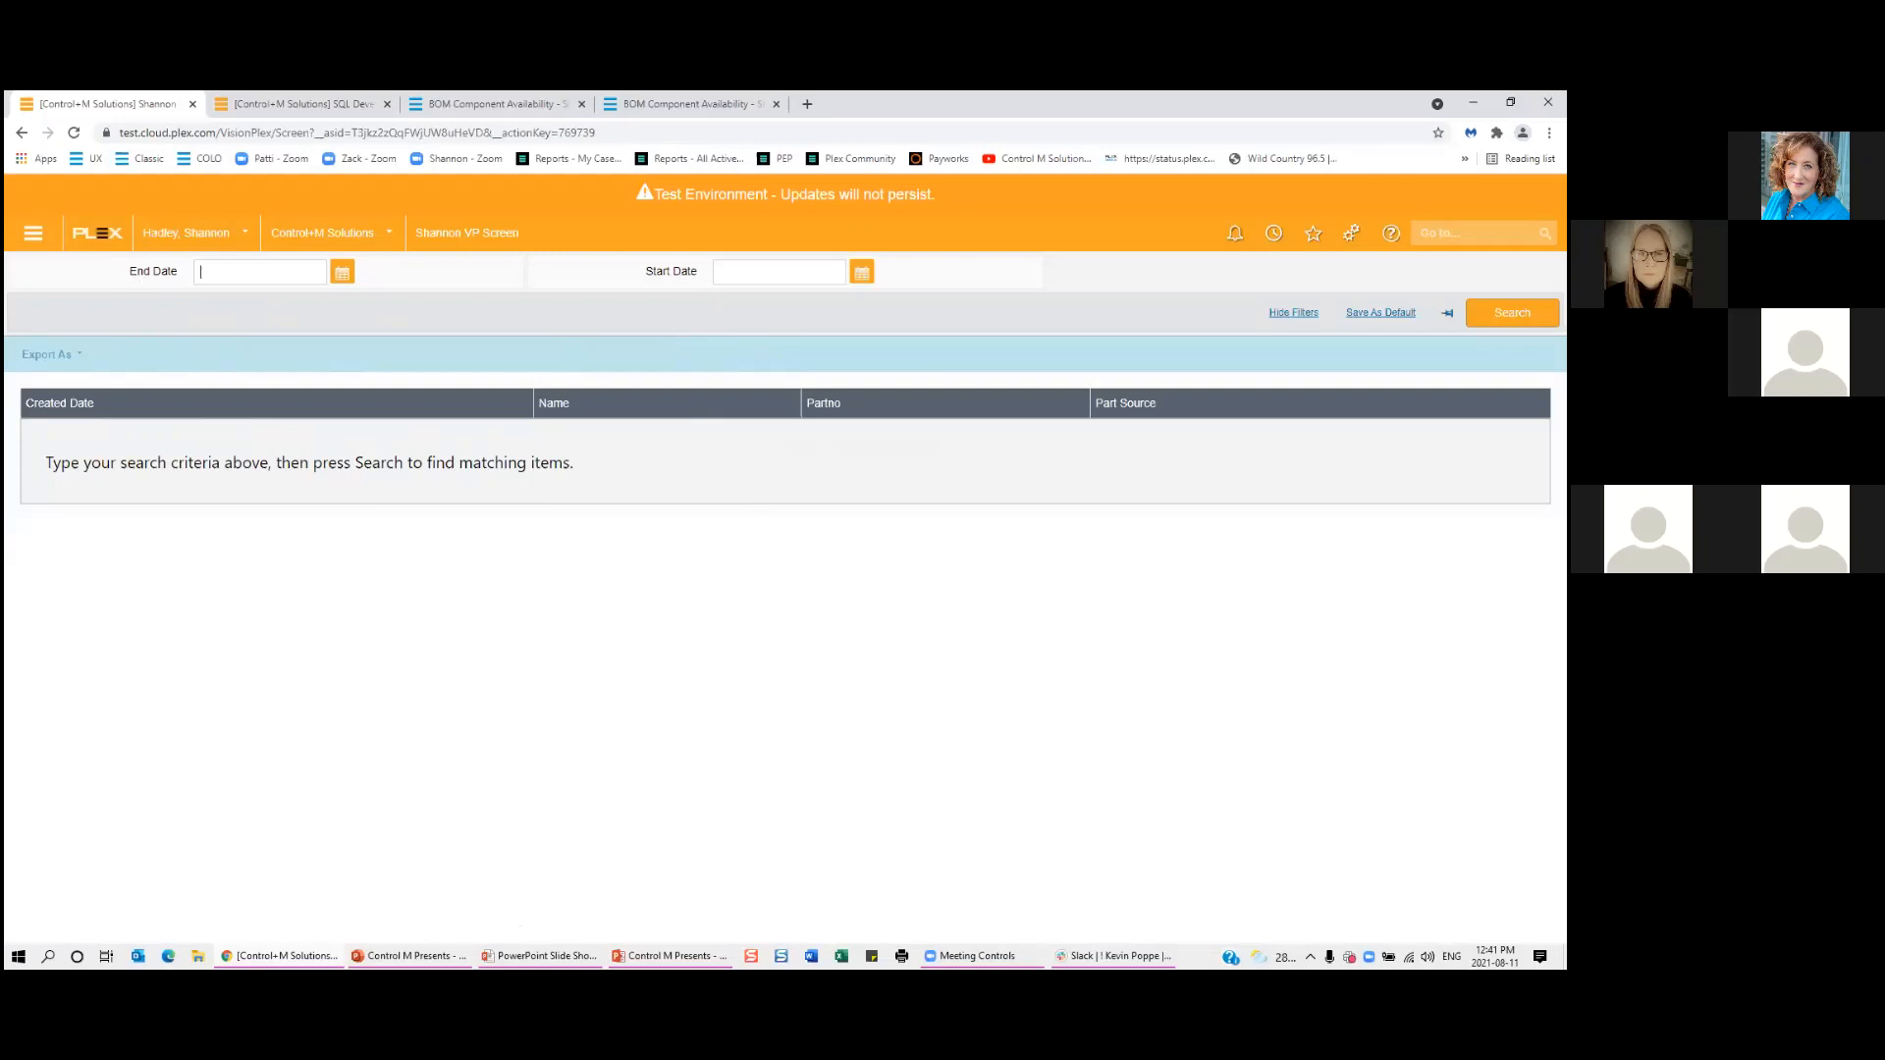
# Open the new screen in the VisionPlex Designer and check it out at Company level.
pyautogui.click(1351, 233)
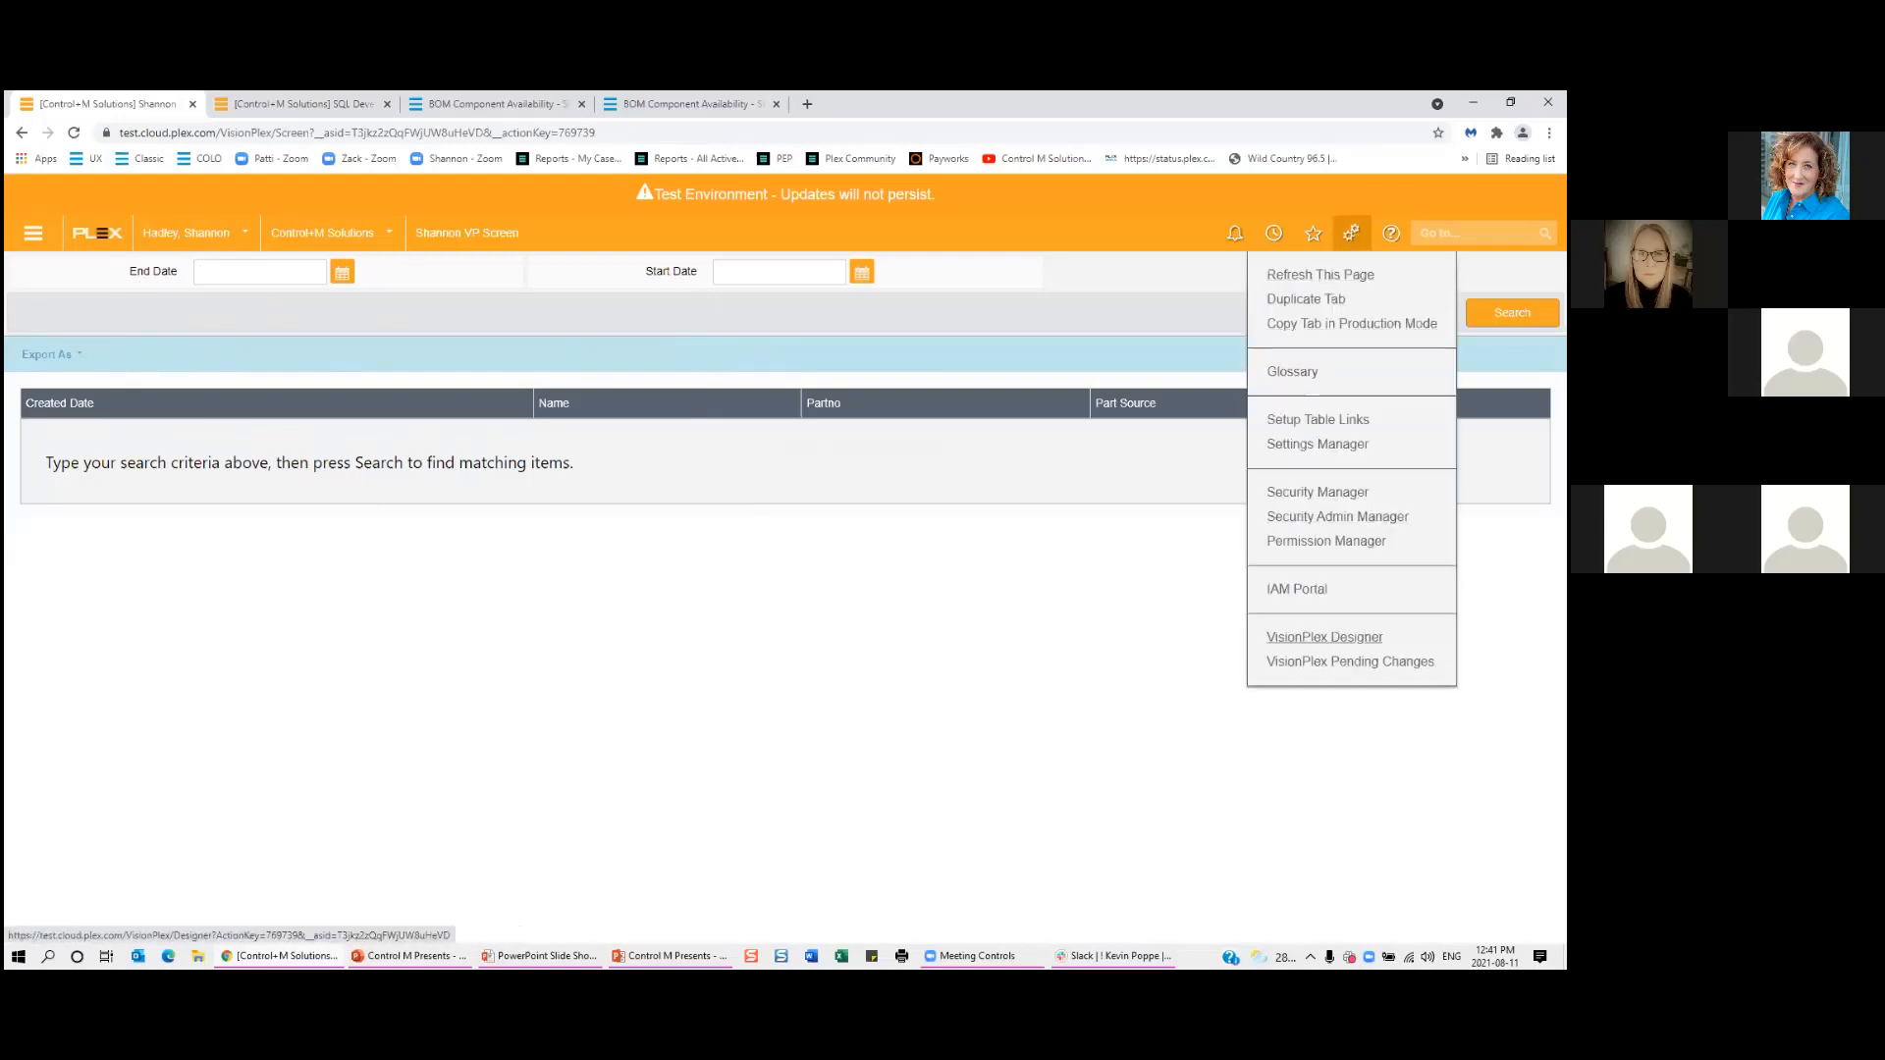
pyautogui.click(1324, 637)
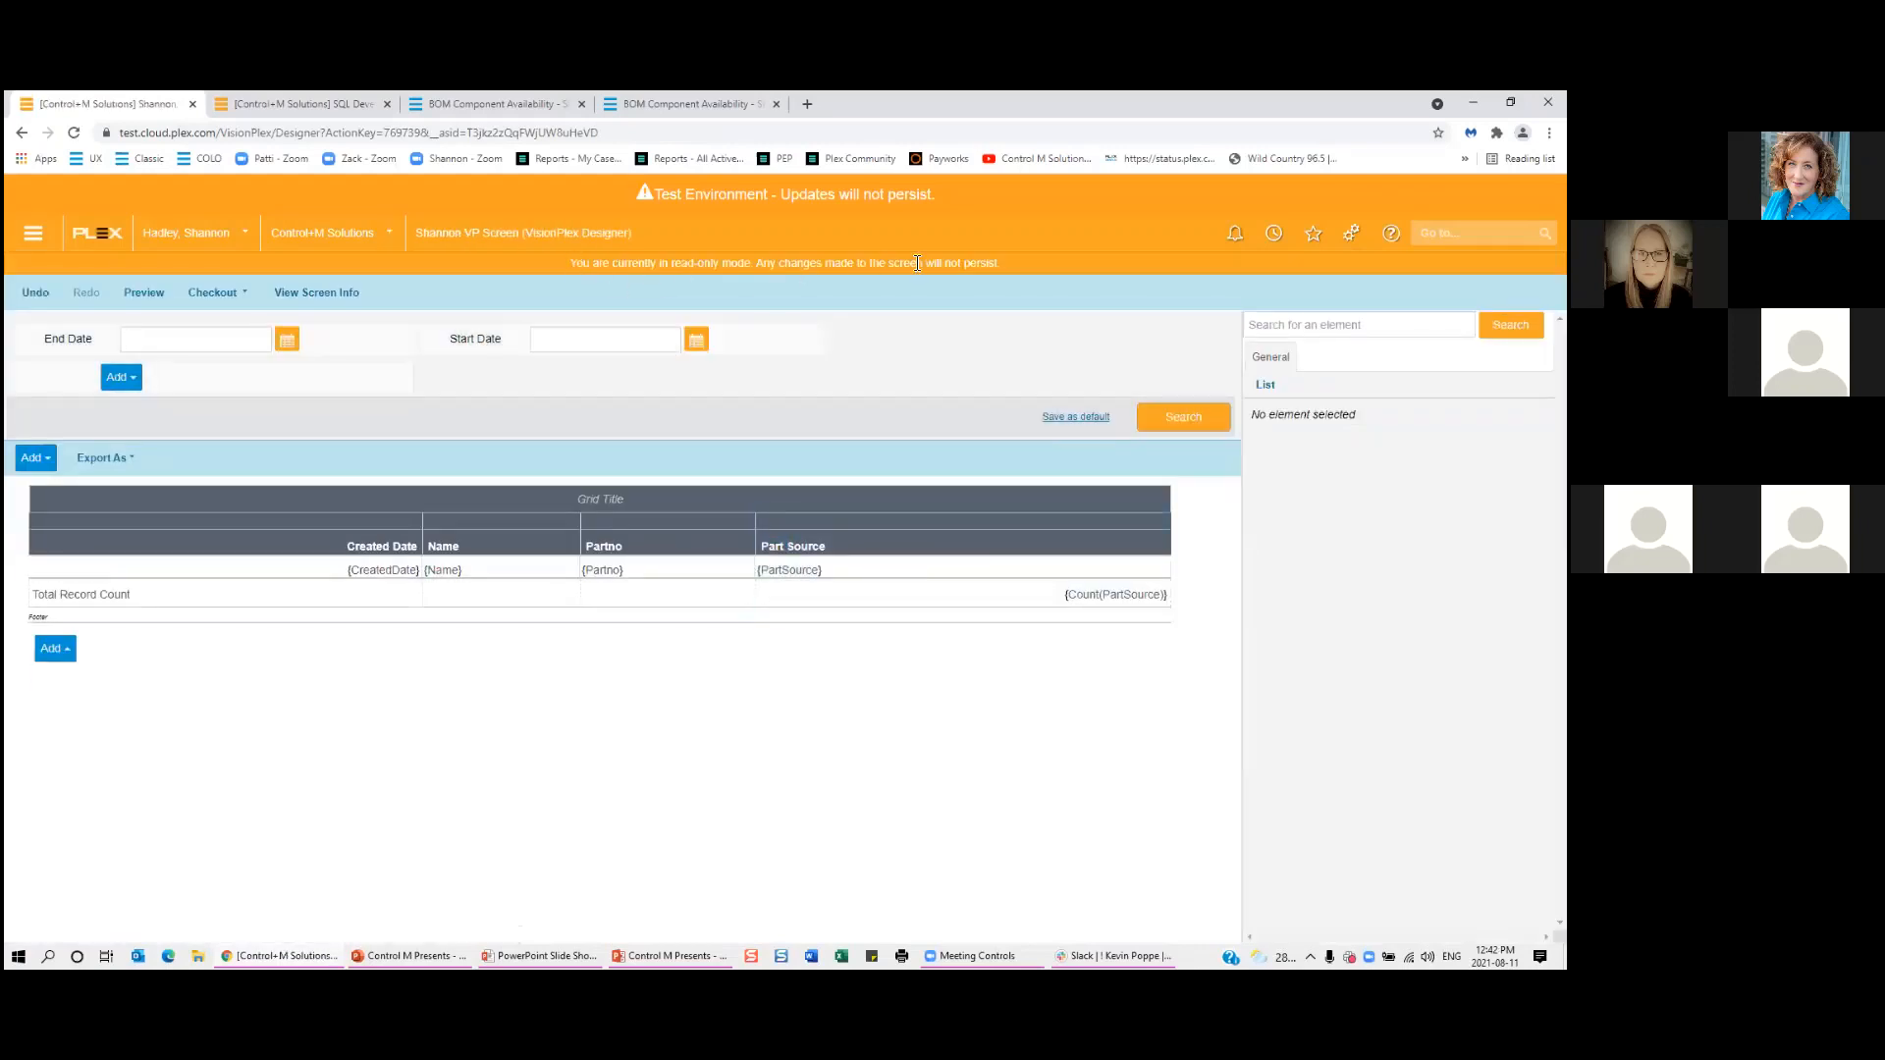
pyautogui.click(245, 294)
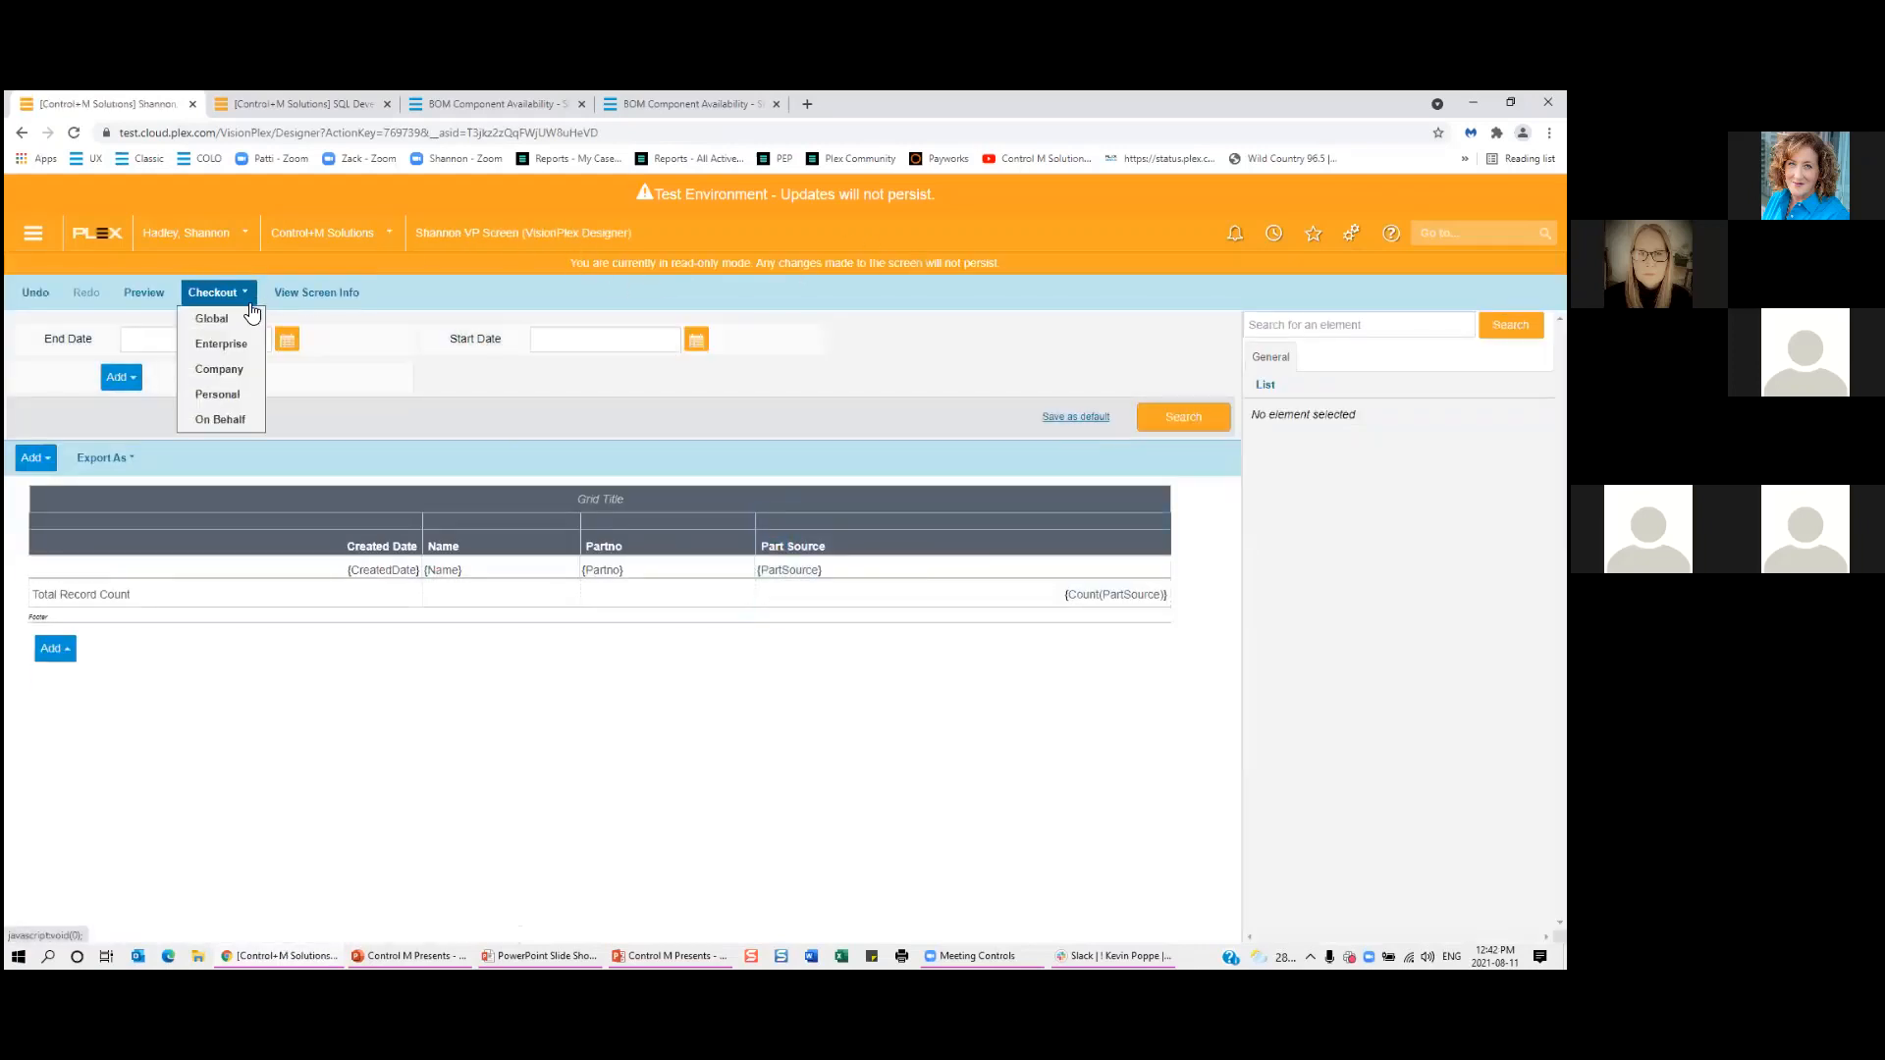
pyautogui.click(231, 369)
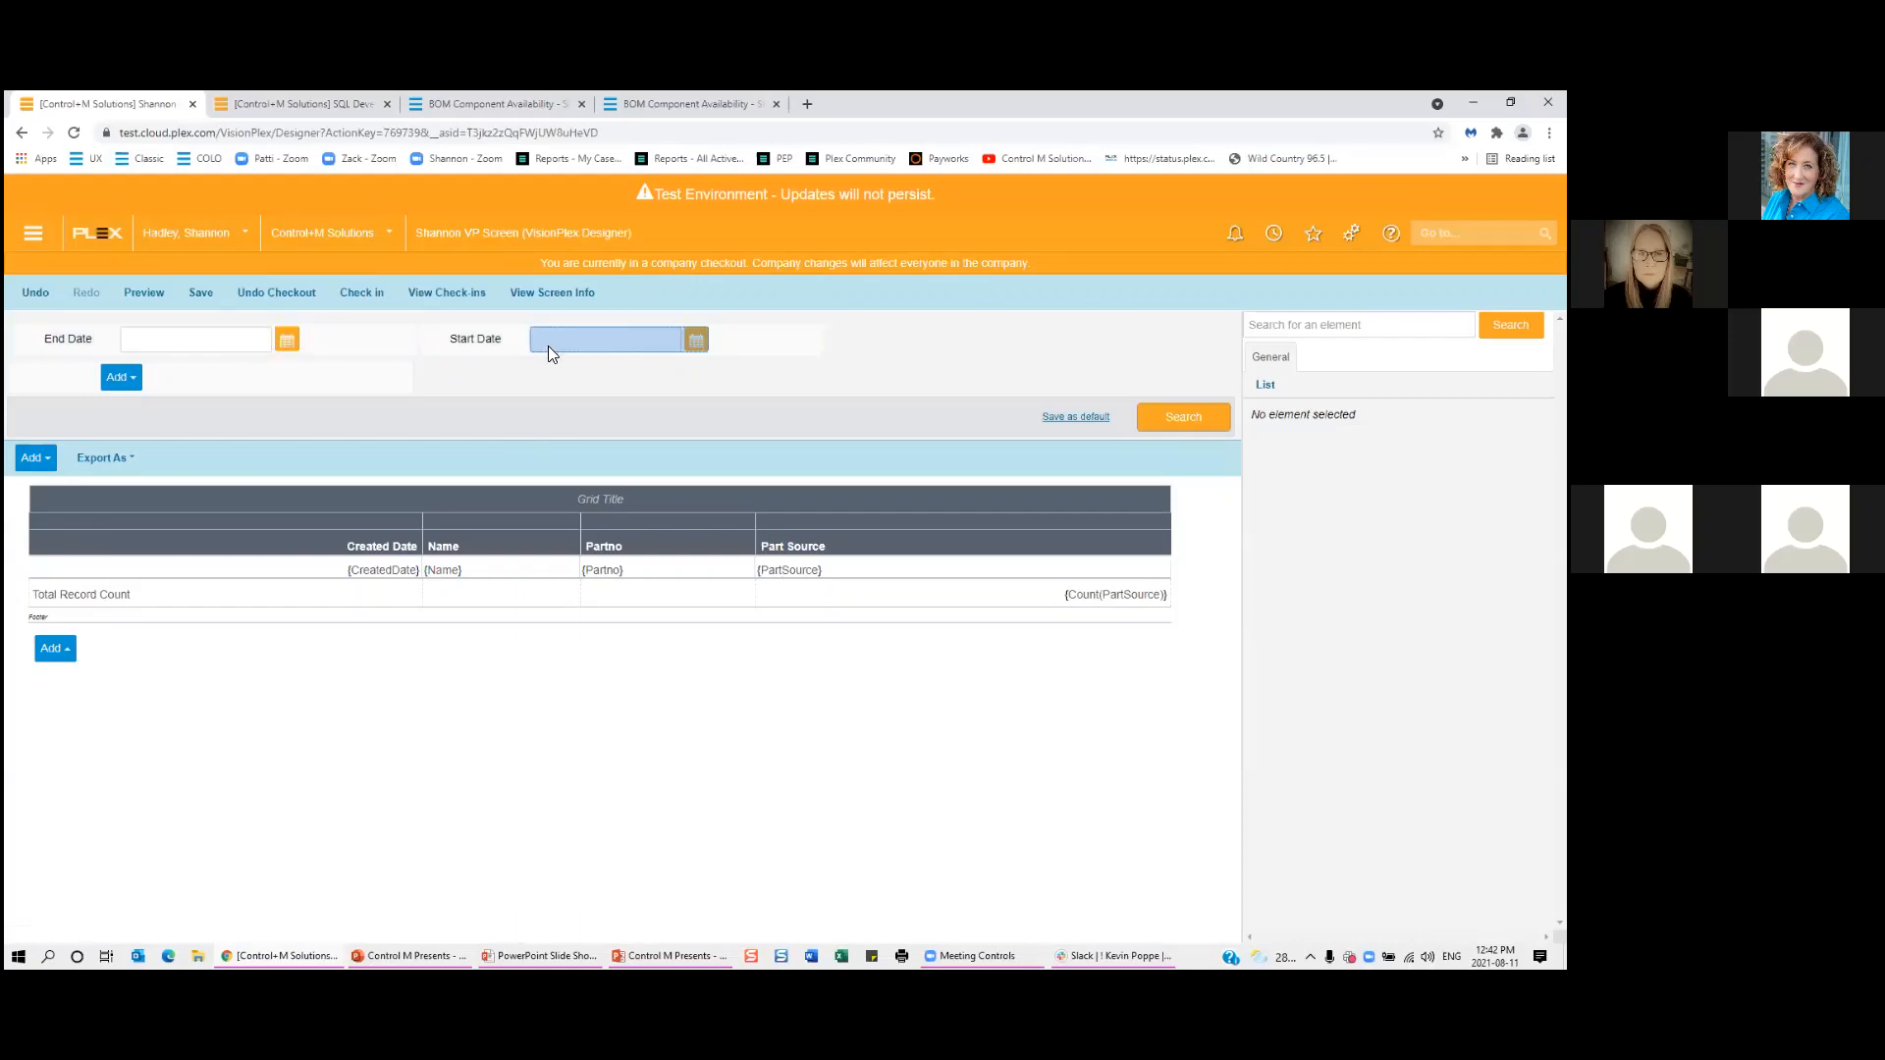
# Move the Start Date filter ahead of End Date and change its label to "Created Start Date".
pyautogui.moveTo(498, 337); pyautogui.dragTo(96, 335)
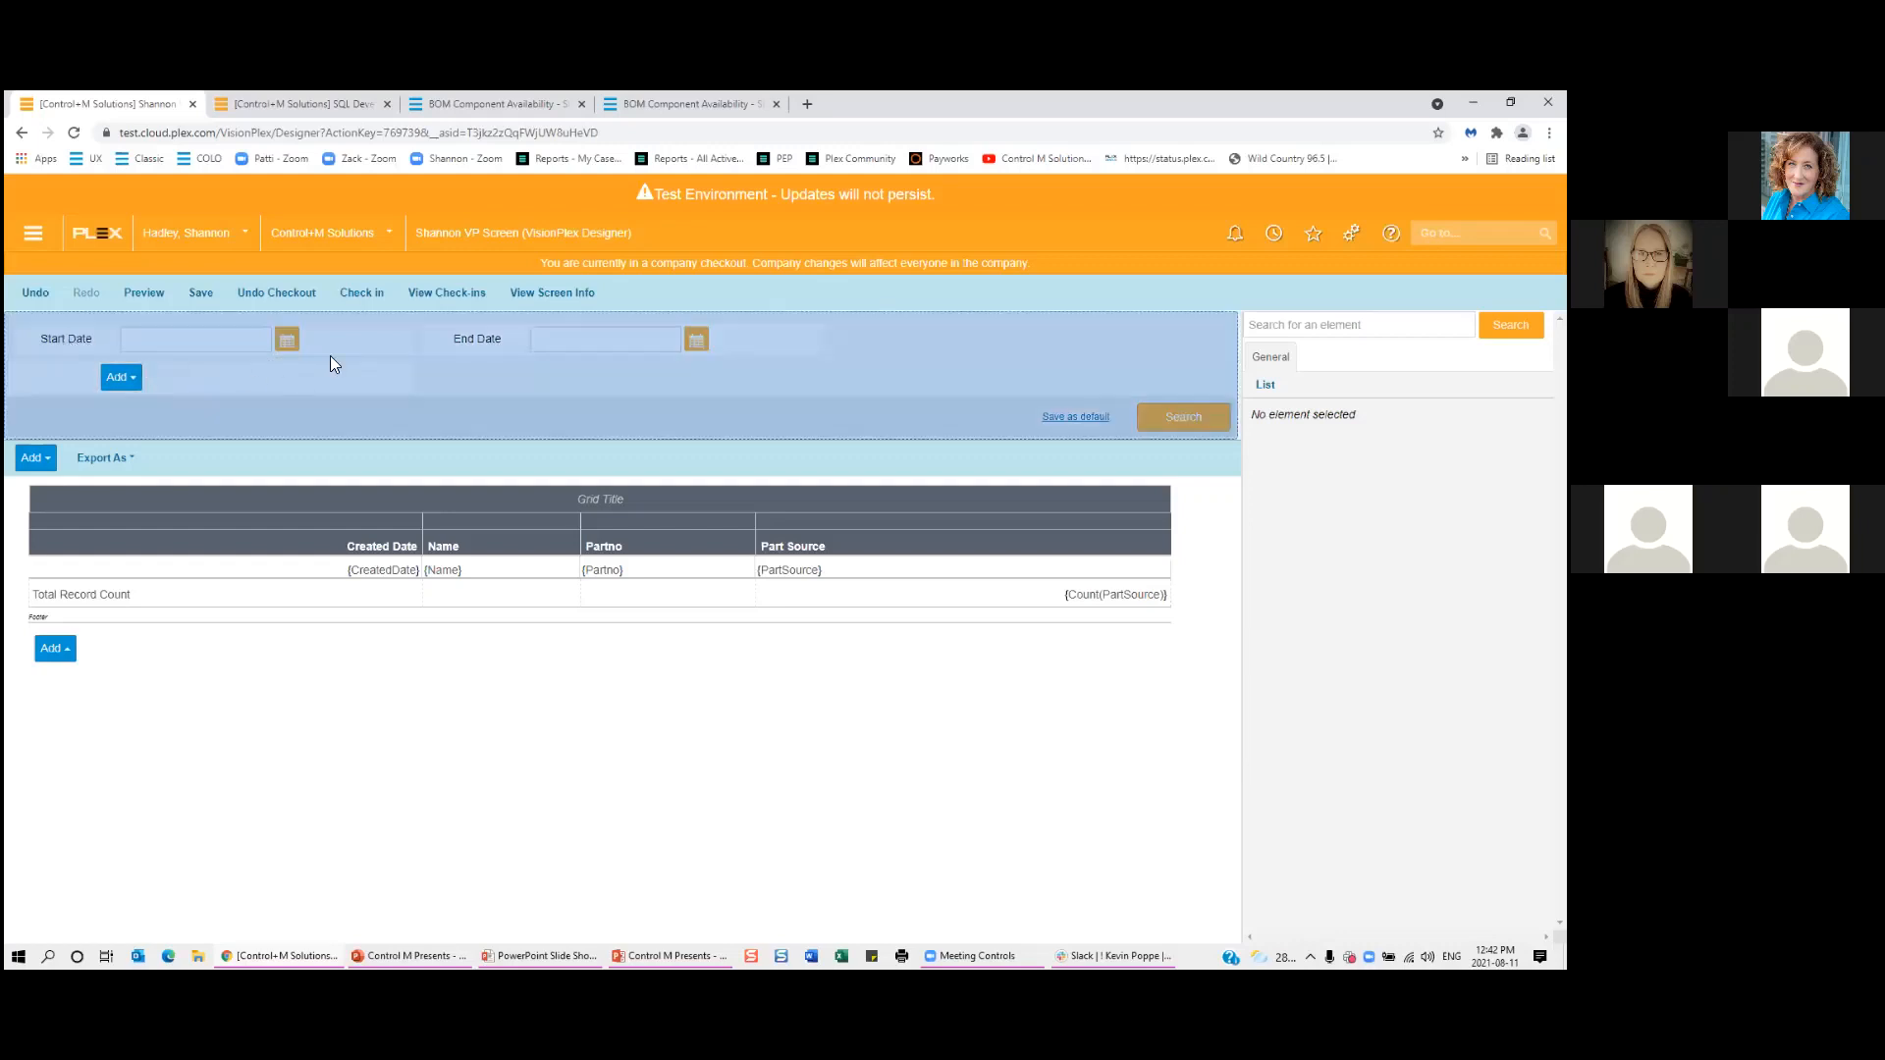
pyautogui.click(44, 344)
pyautogui.click(1350, 587)
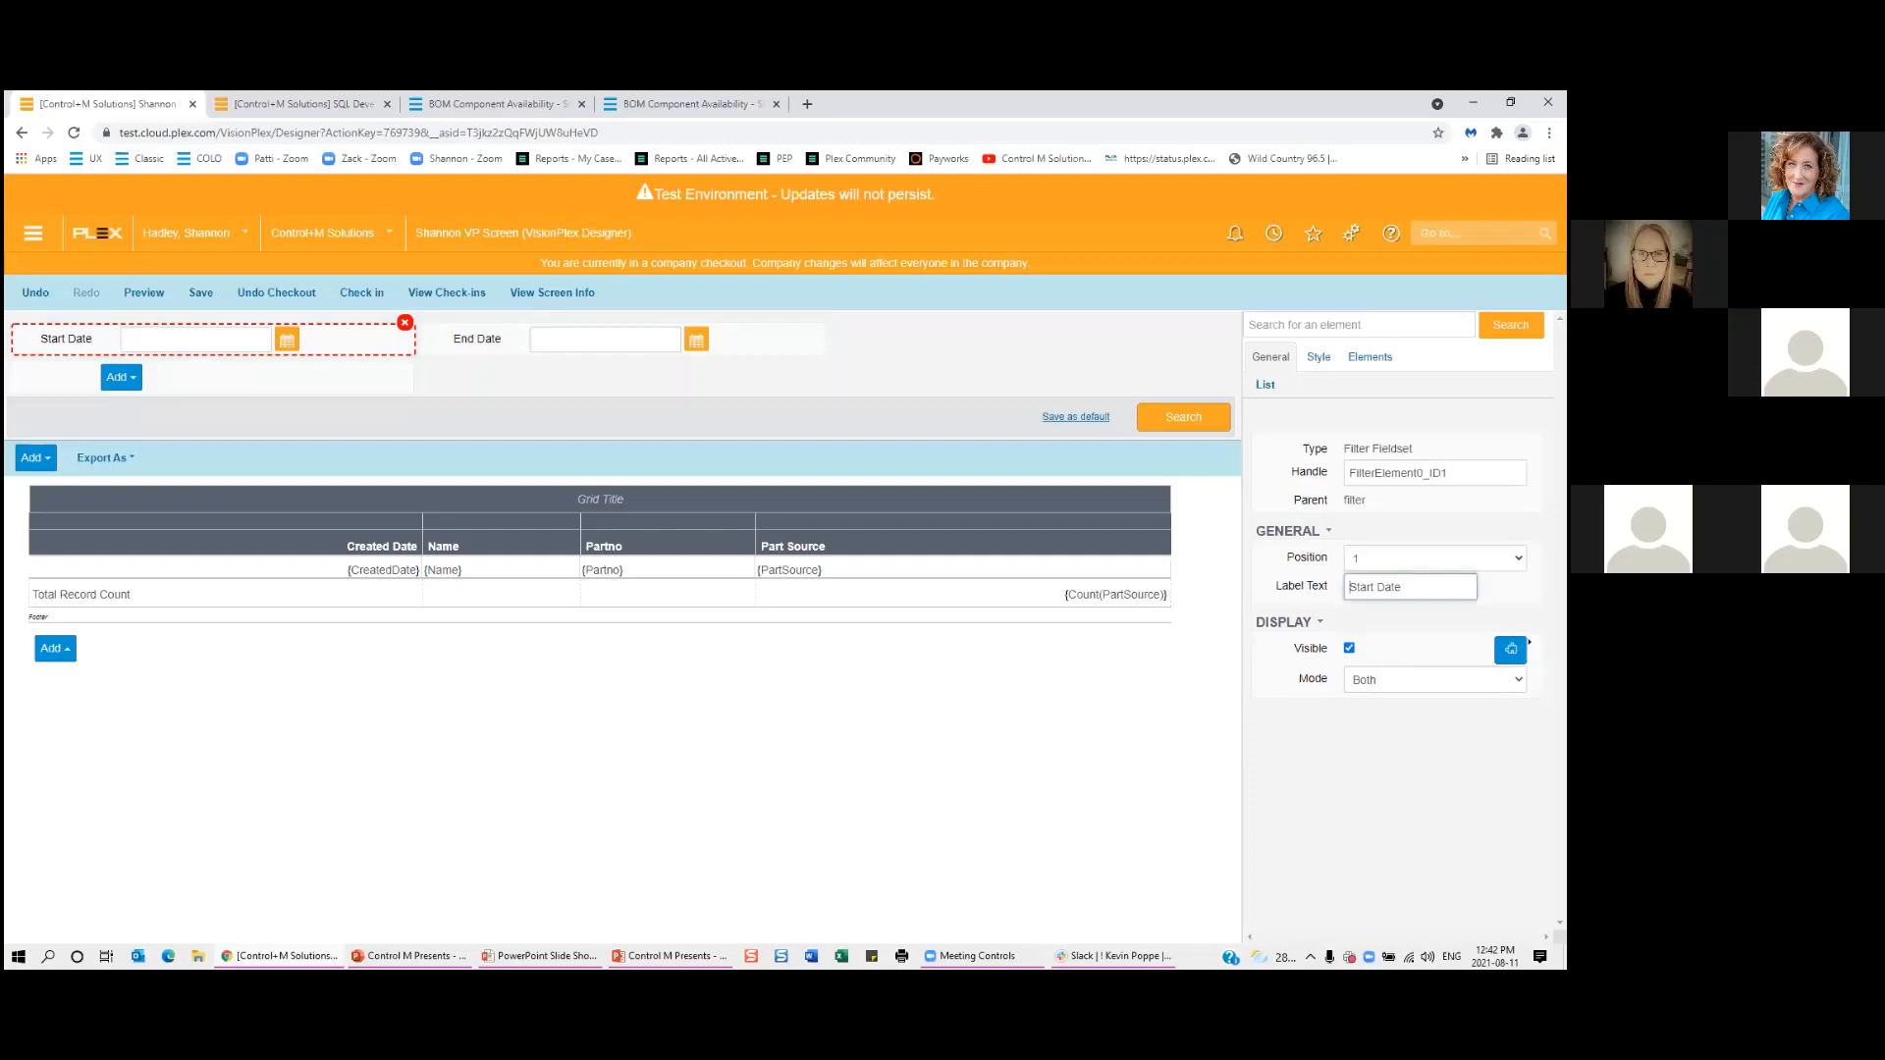
pyautogui.write('Created')
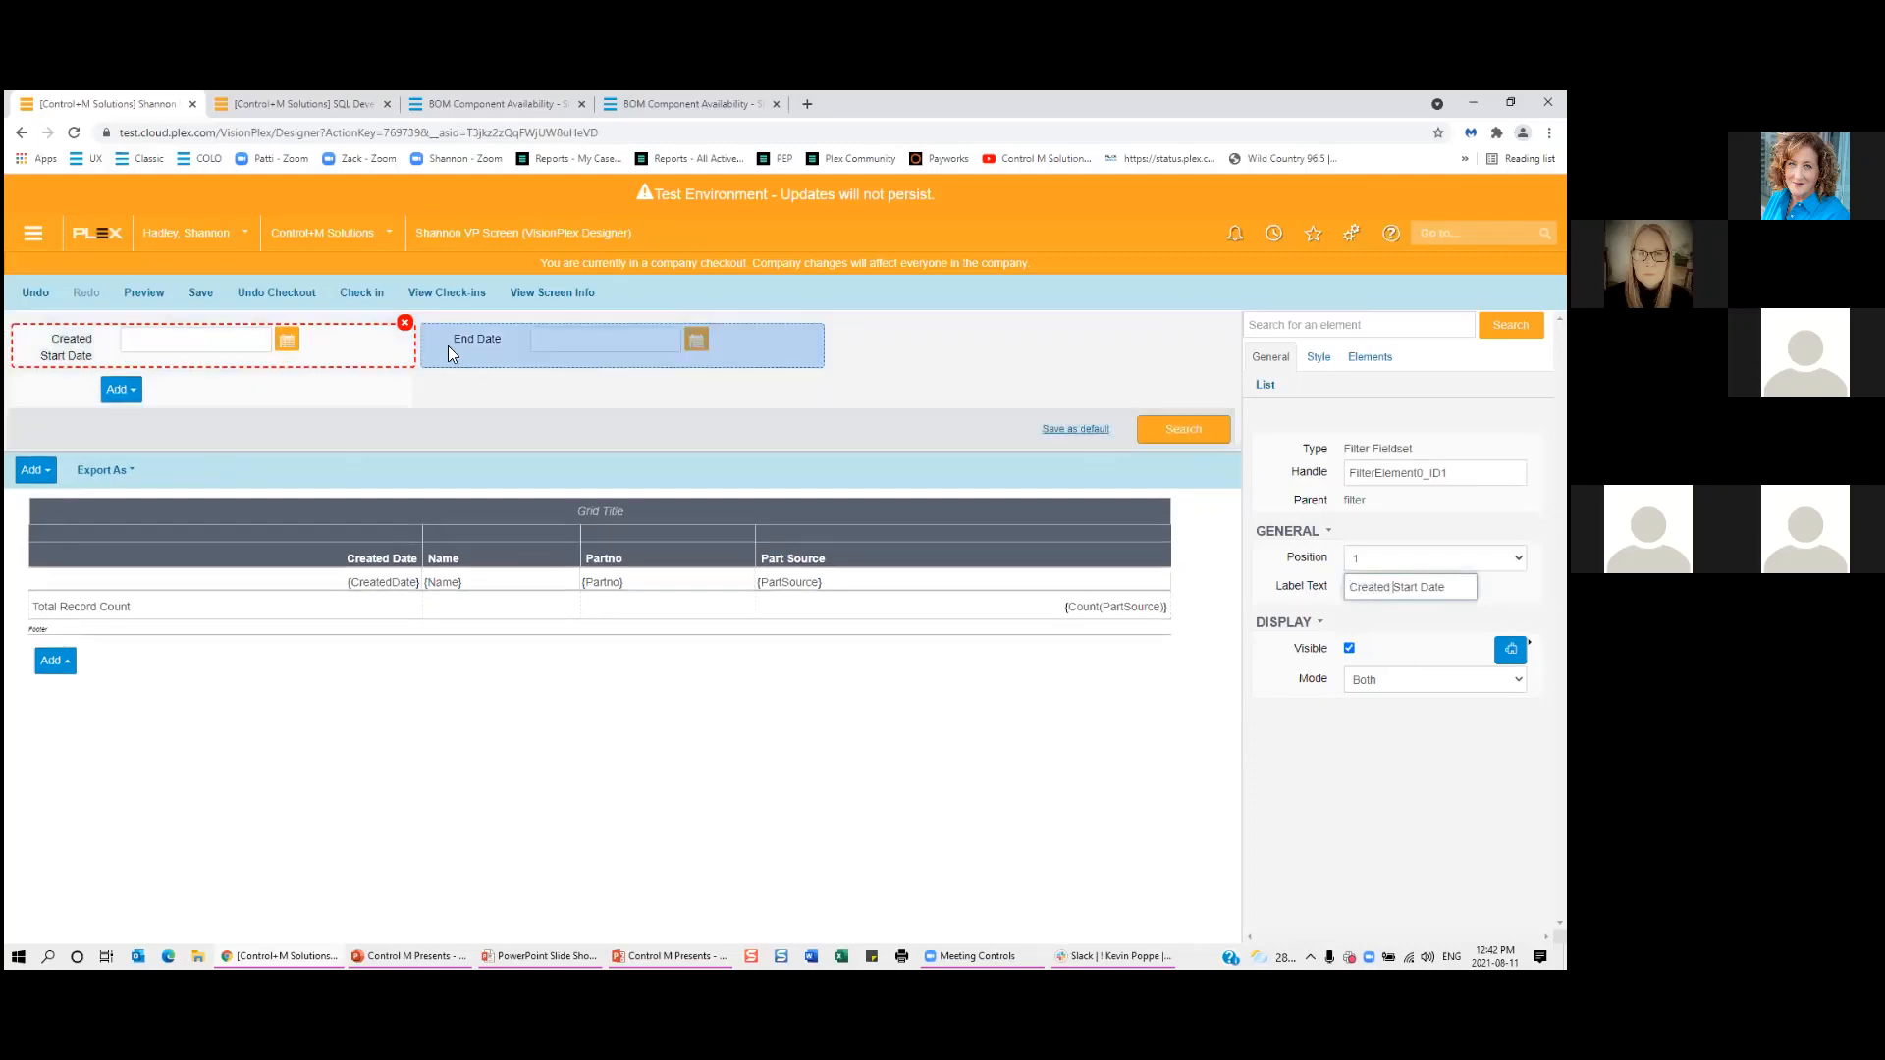
# Change the End Date filter's label to "Created End Date".
pyautogui.click(471, 340)
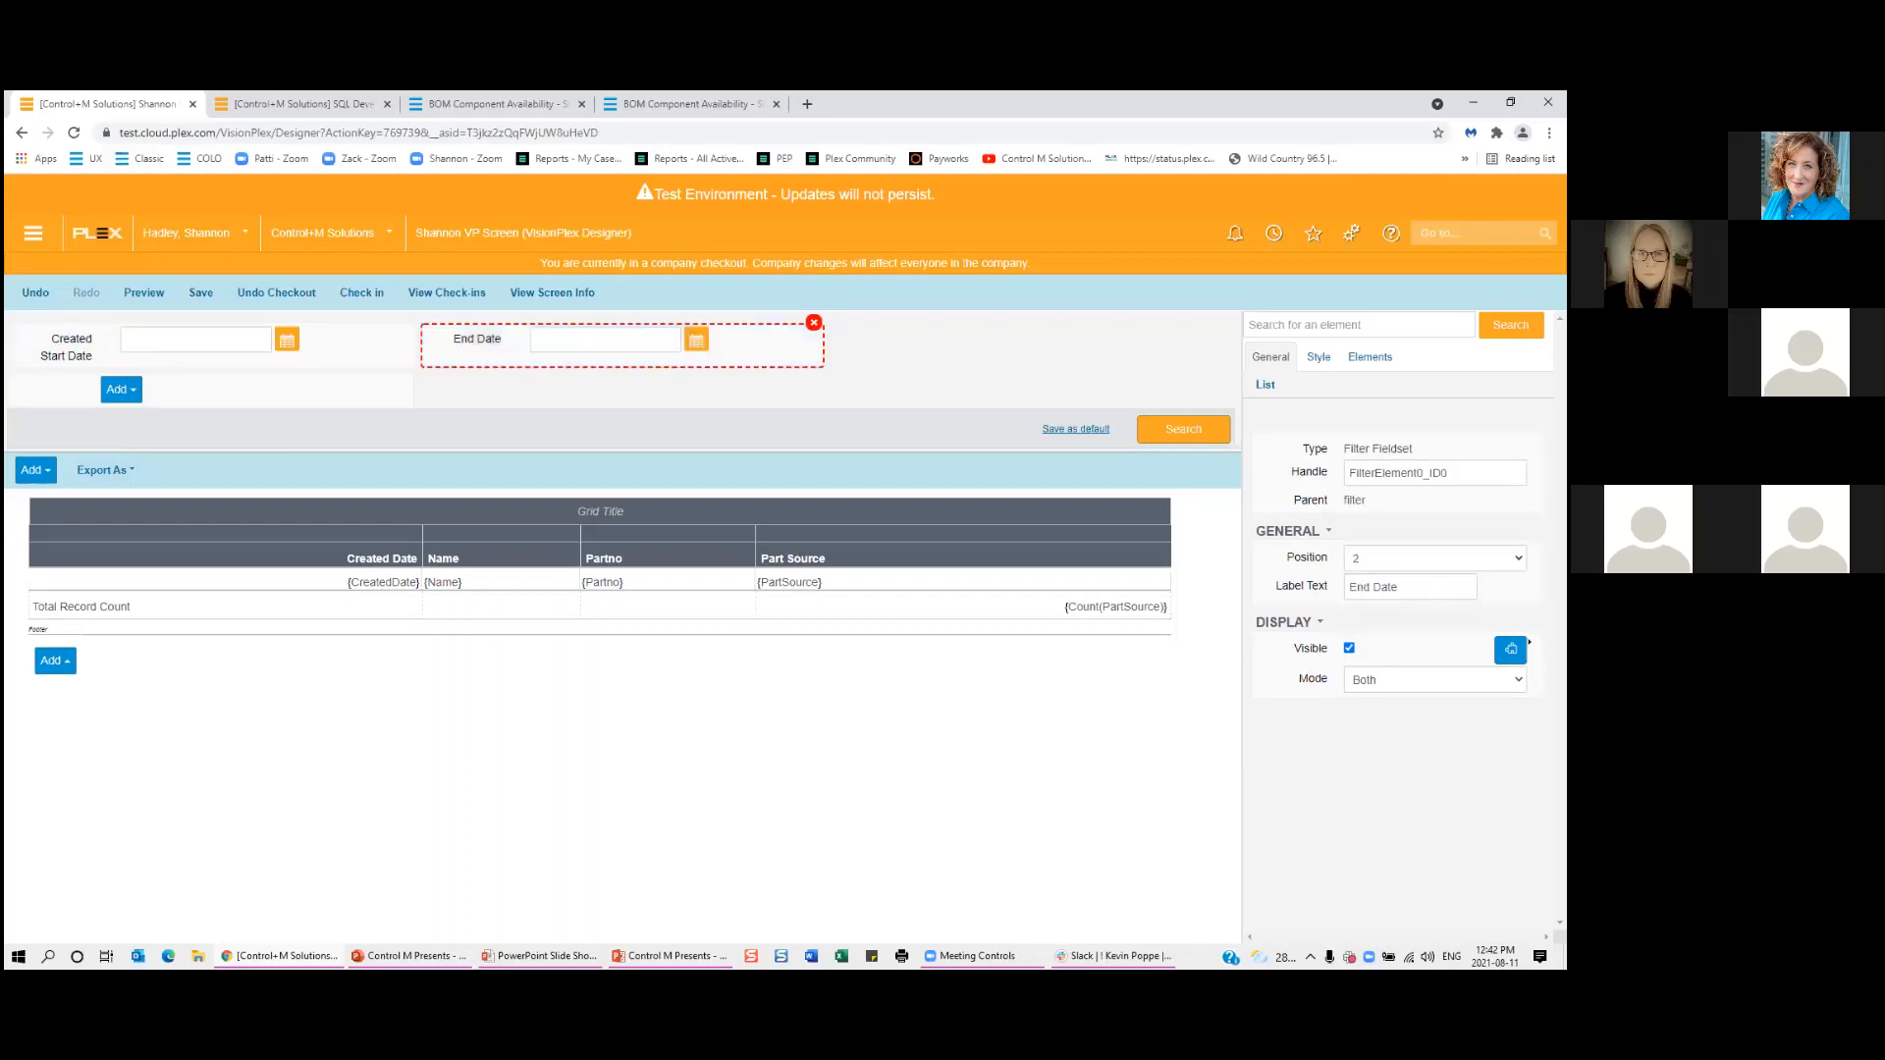
pyautogui.click(1347, 586)
pyautogui.write('Created')
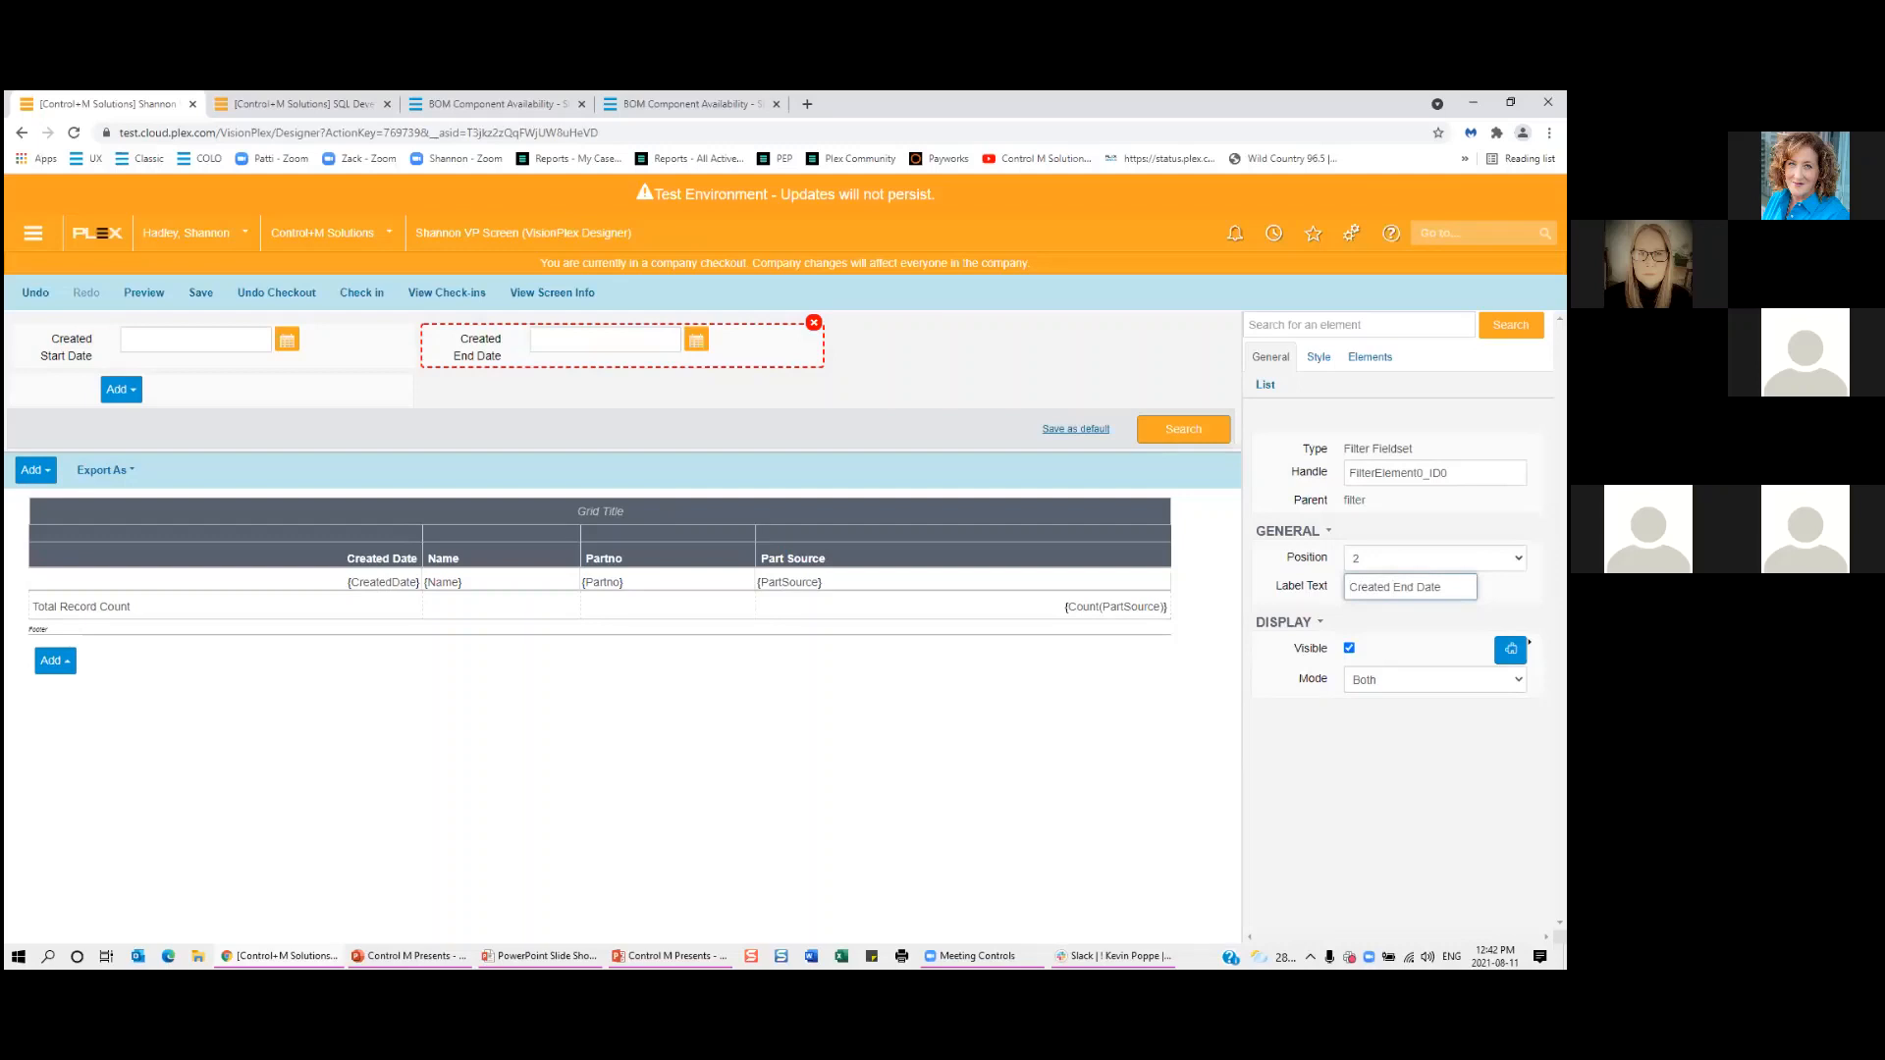
# Save the screen and check in its changes.
pyautogui.click(217, 297)
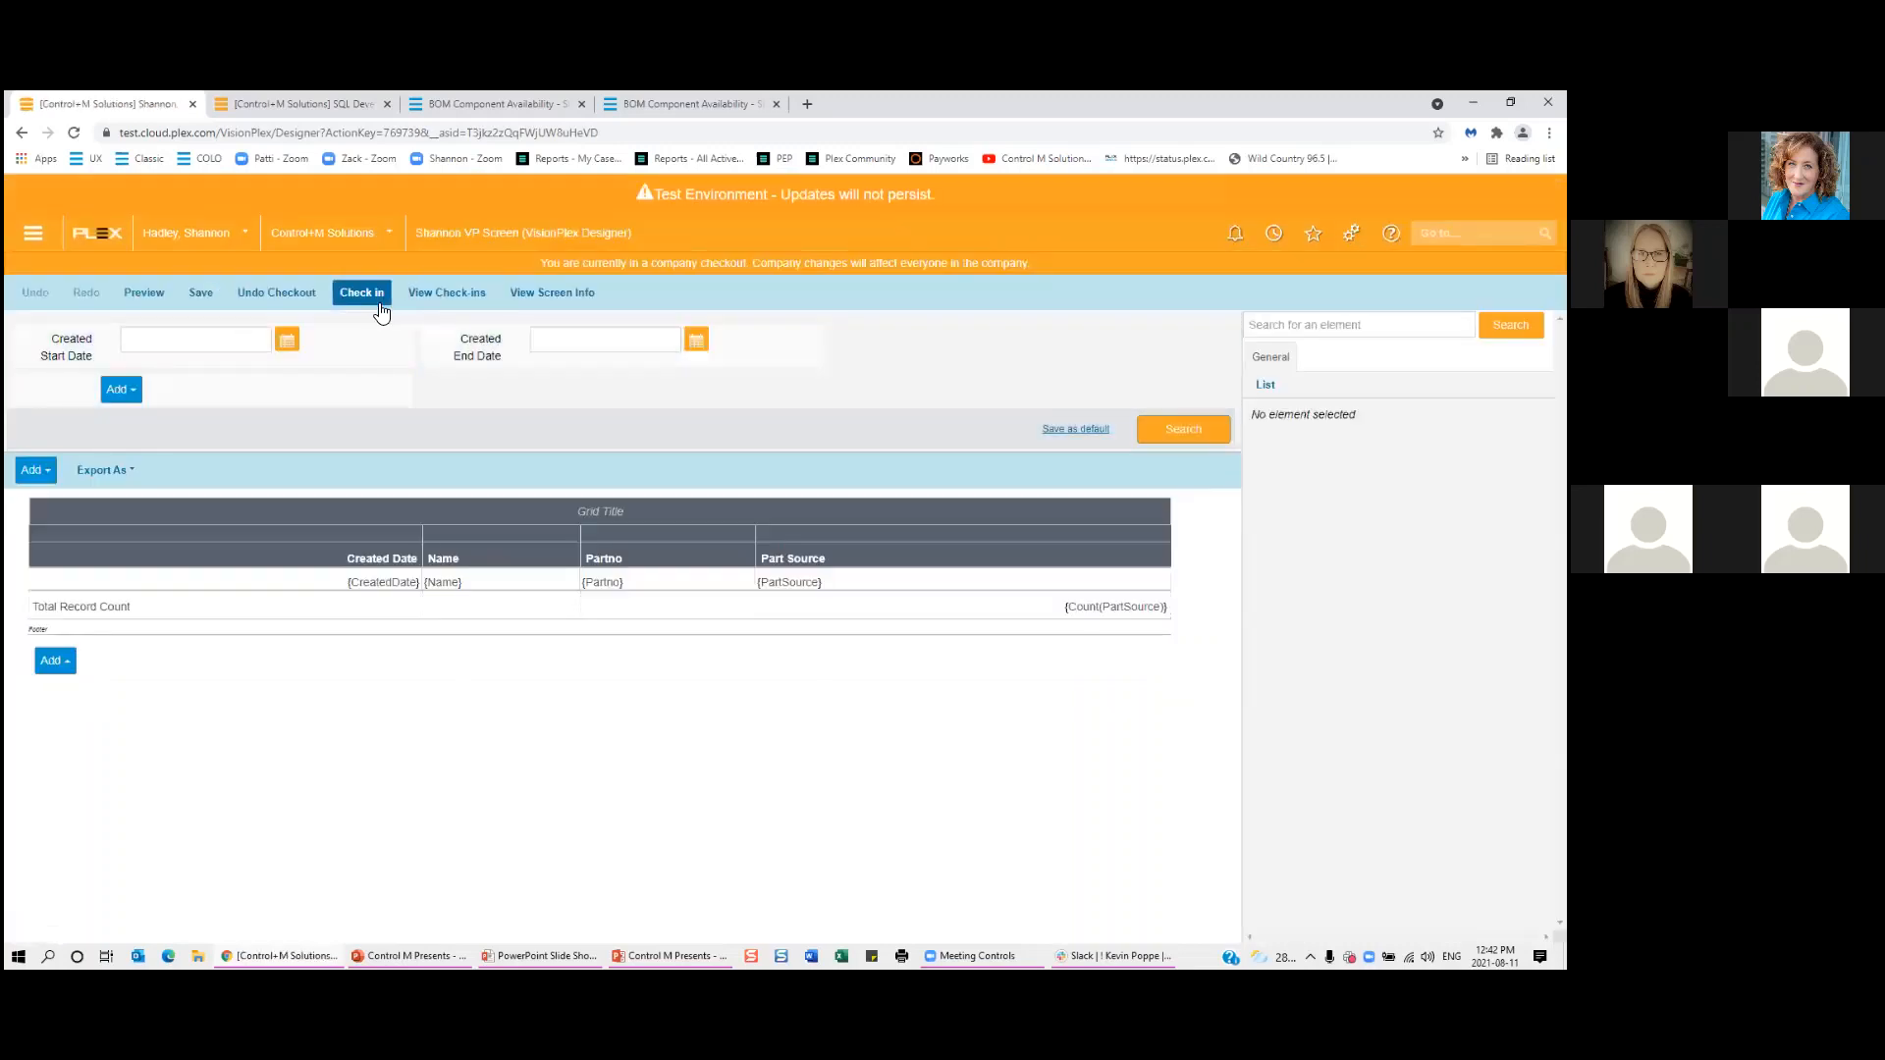
pyautogui.click(376, 297)
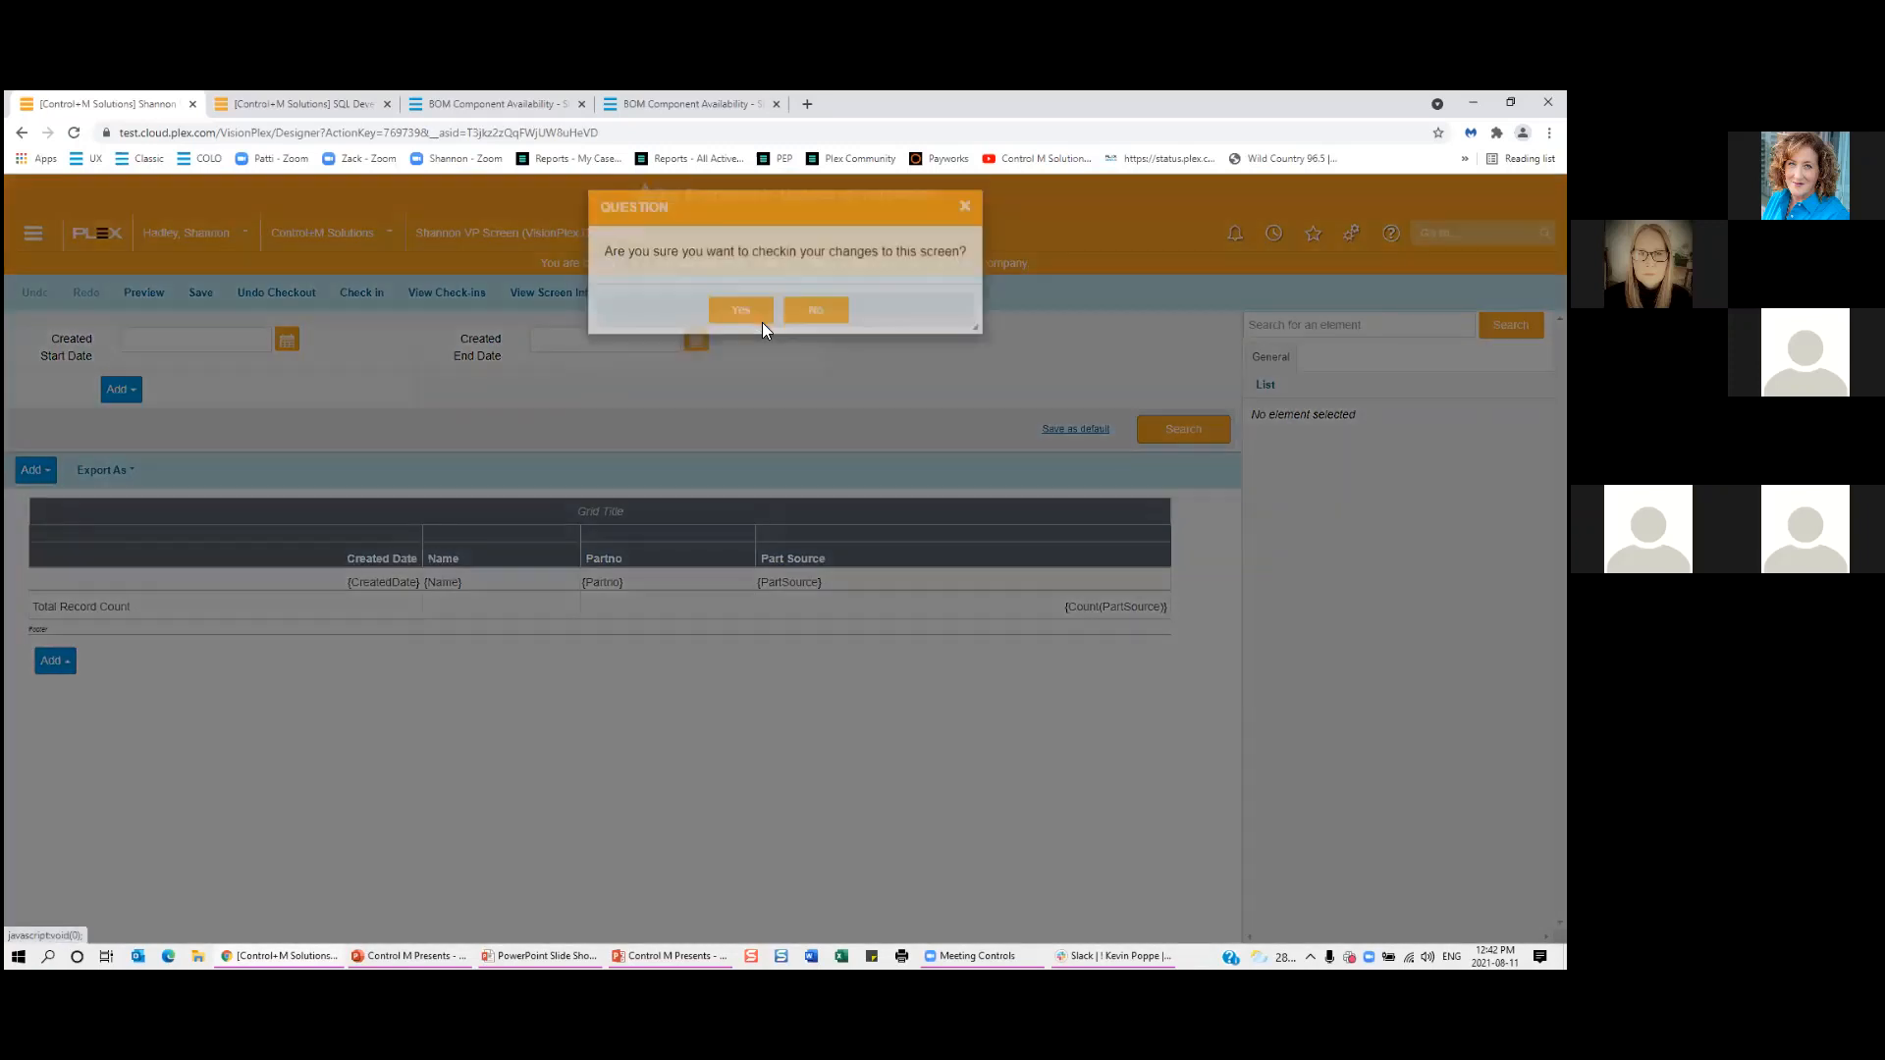
pyautogui.click(762, 320)
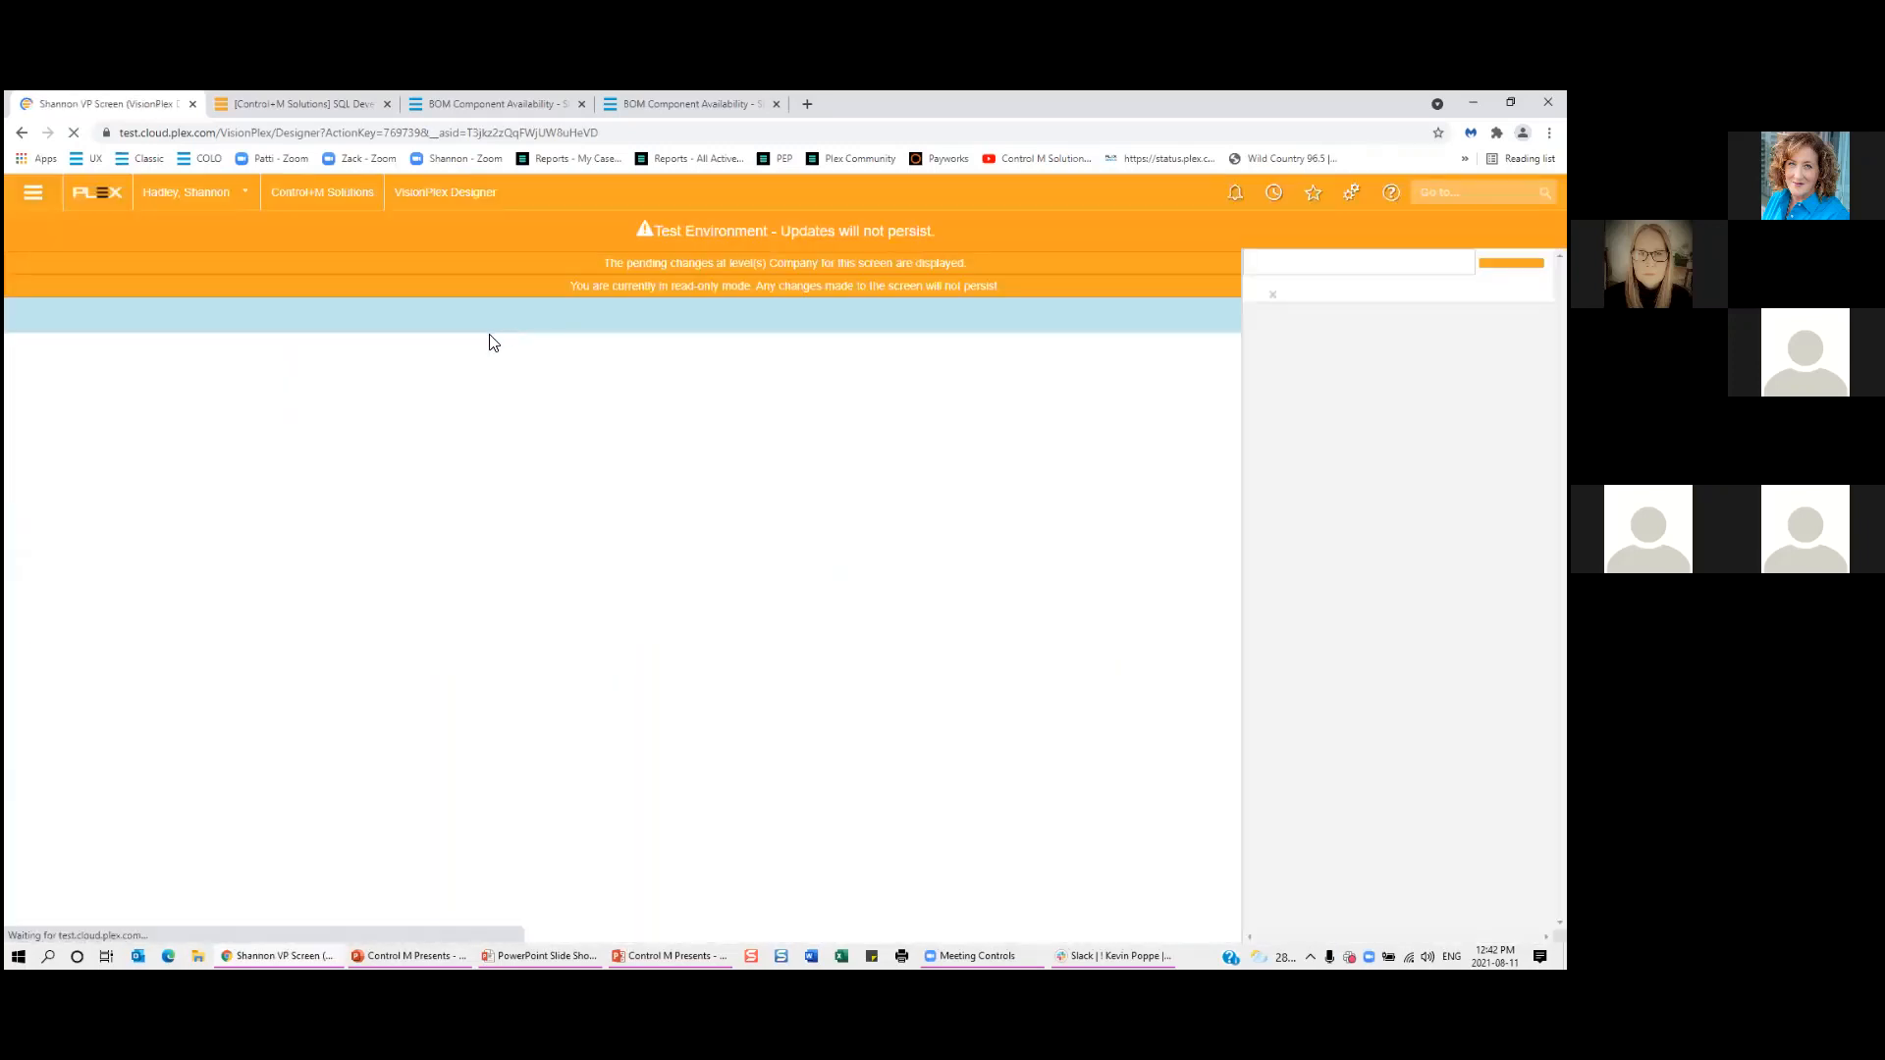
# Open the pending Company changes for the screen and publish them.
pyautogui.click(480, 317)
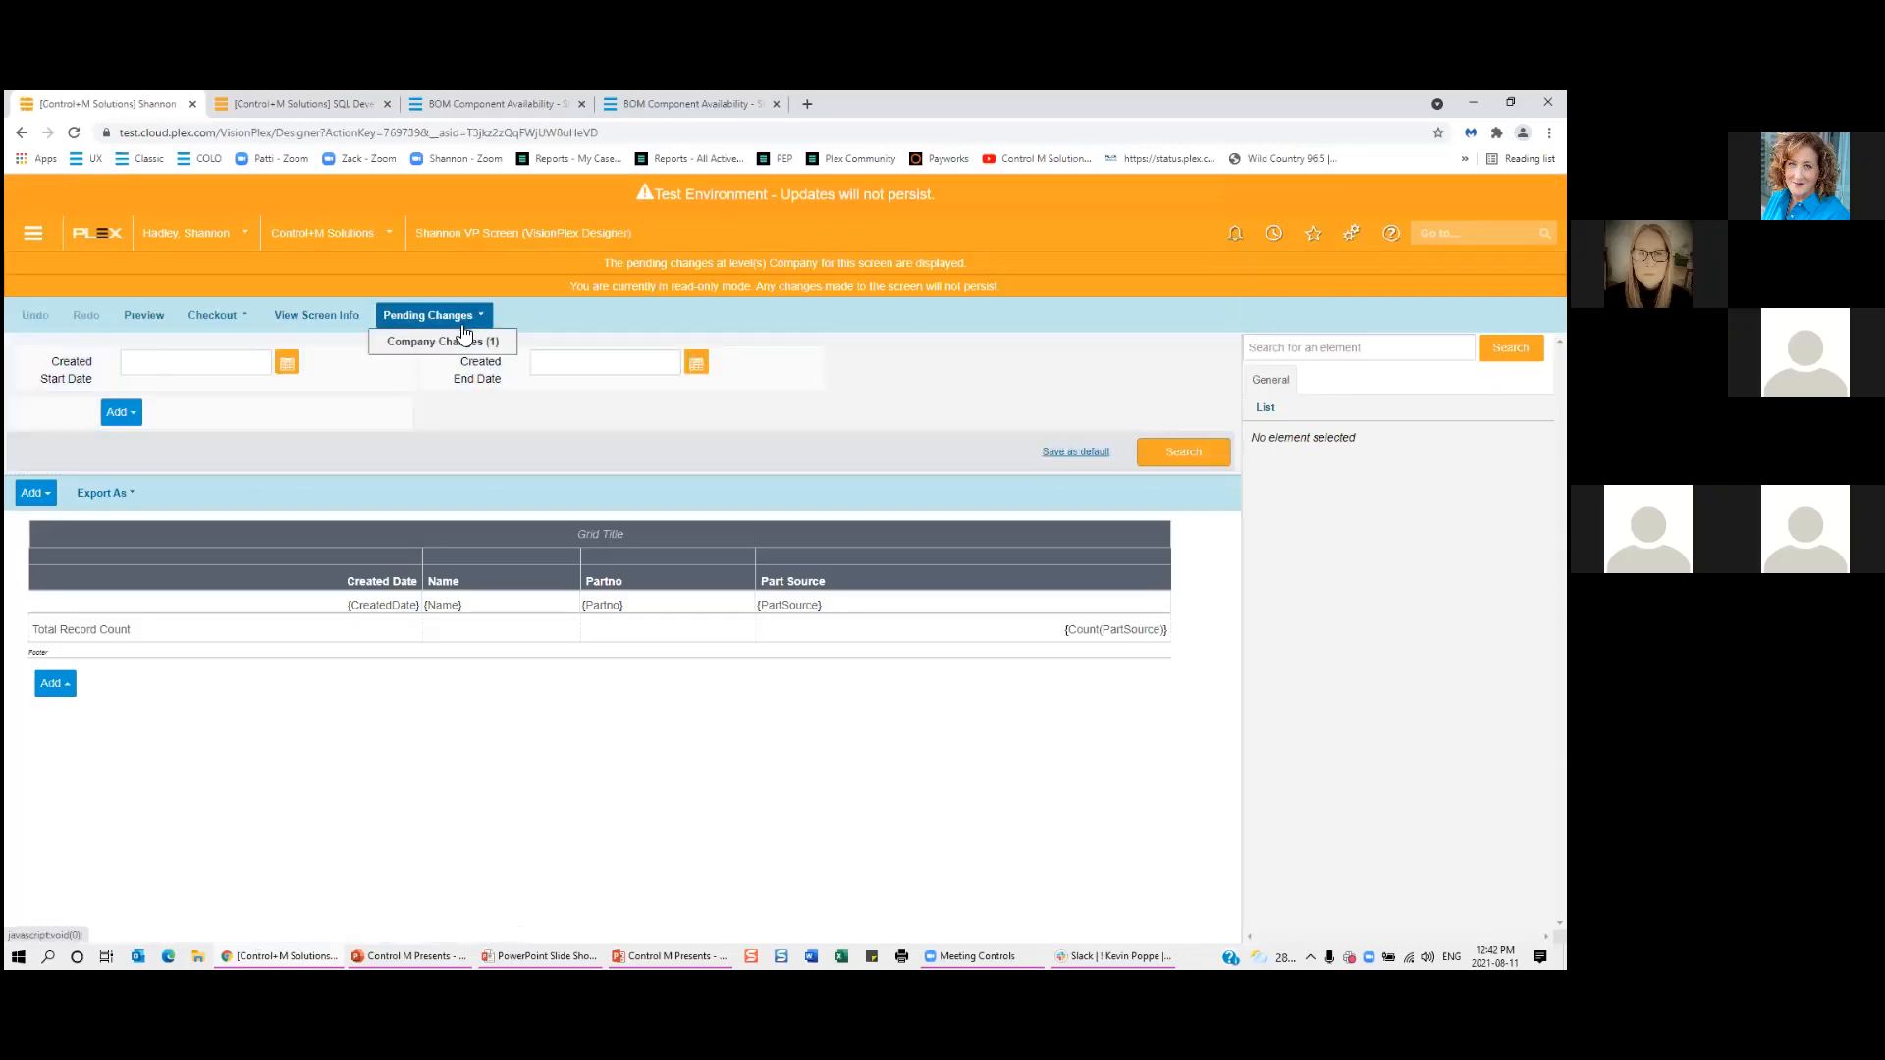
pyautogui.click(461, 339)
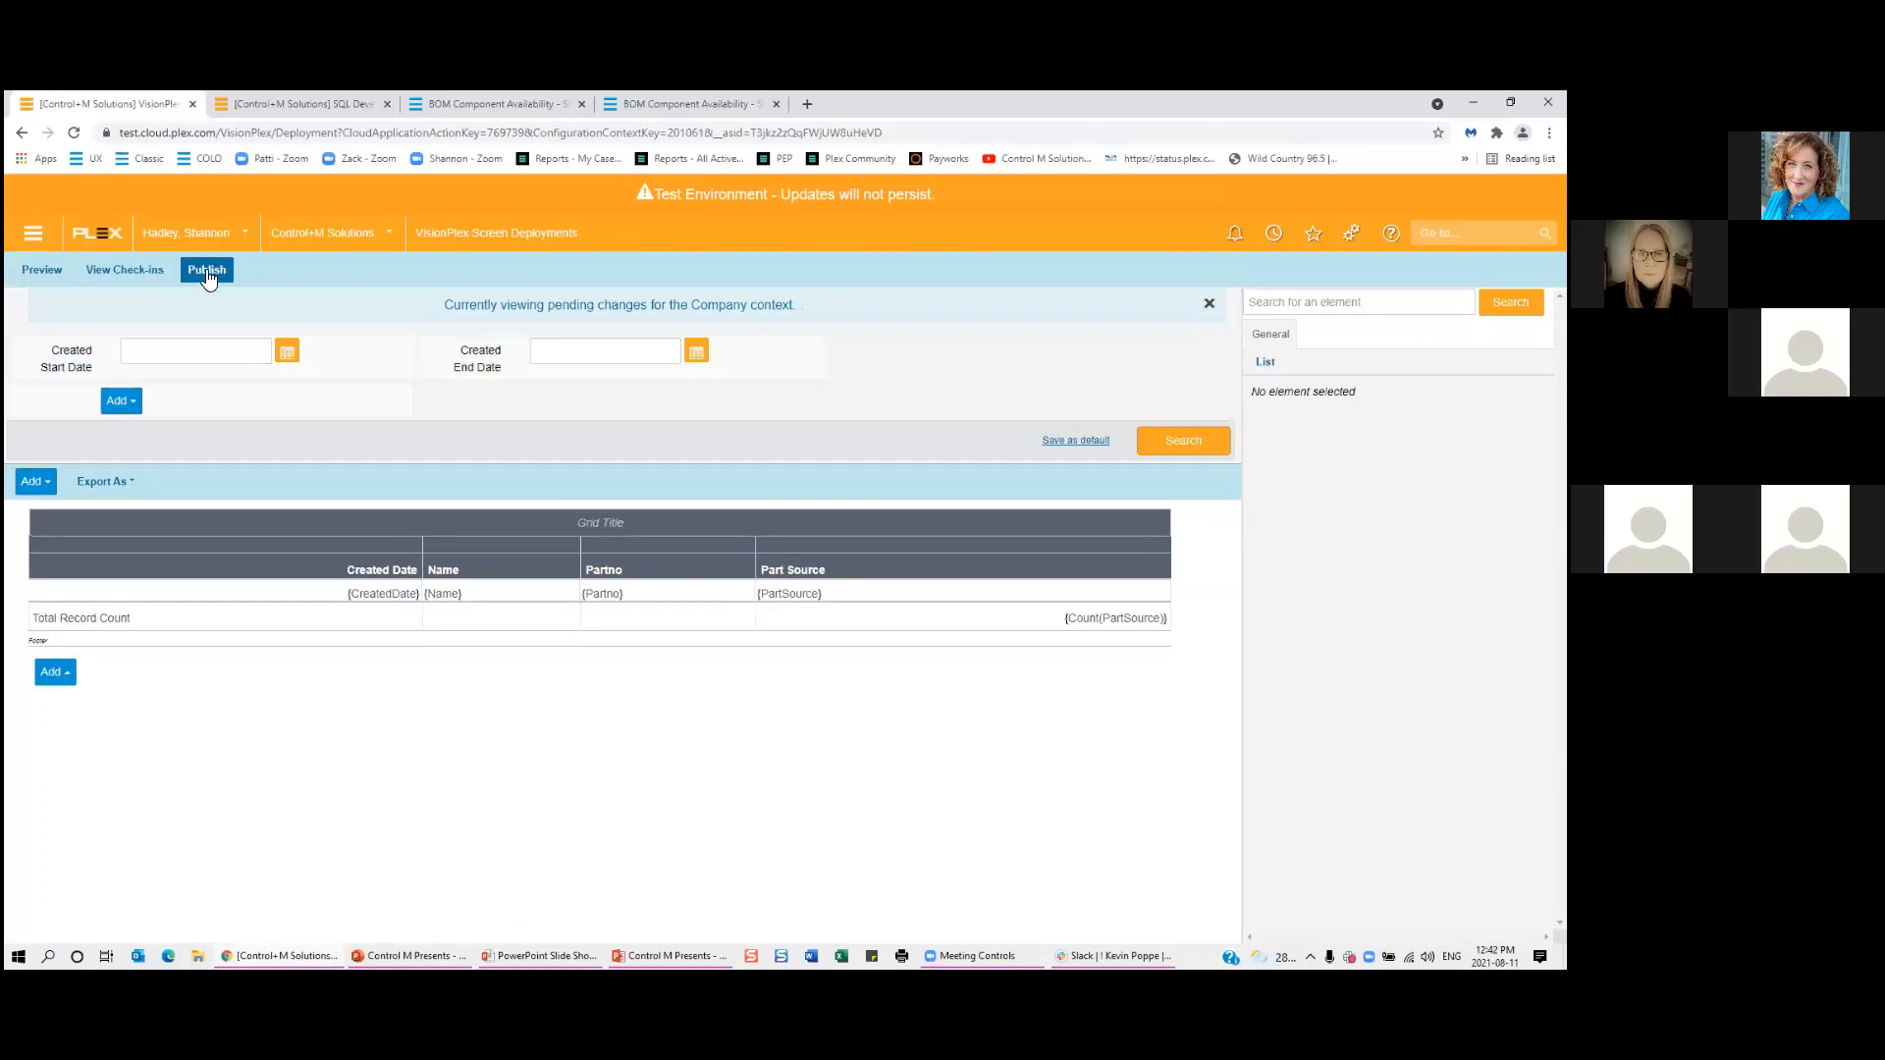
pyautogui.click(743, 314)
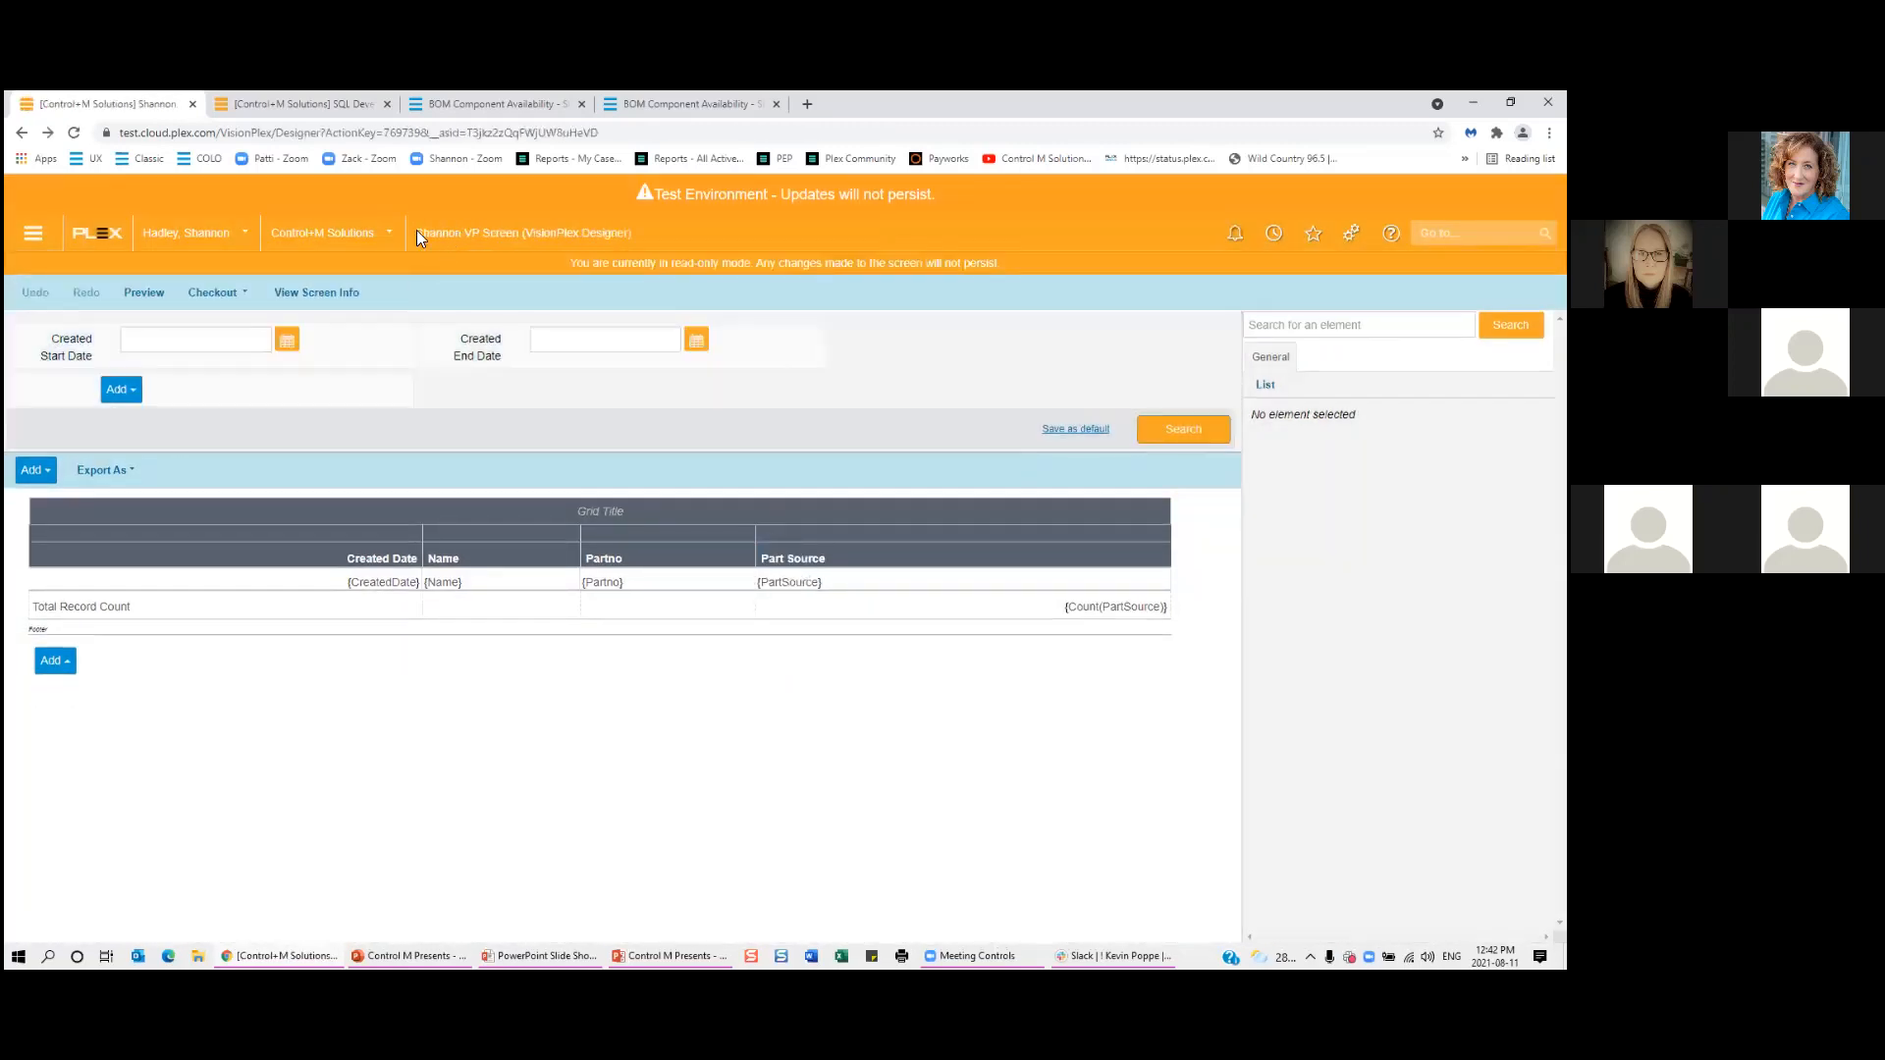
# Copy the new VP screen's name from the page title and search the system for it.
pyautogui.moveTo(416, 233); pyautogui.dragTo(522, 239)
pyautogui.hotkey('ctrl', 'c')
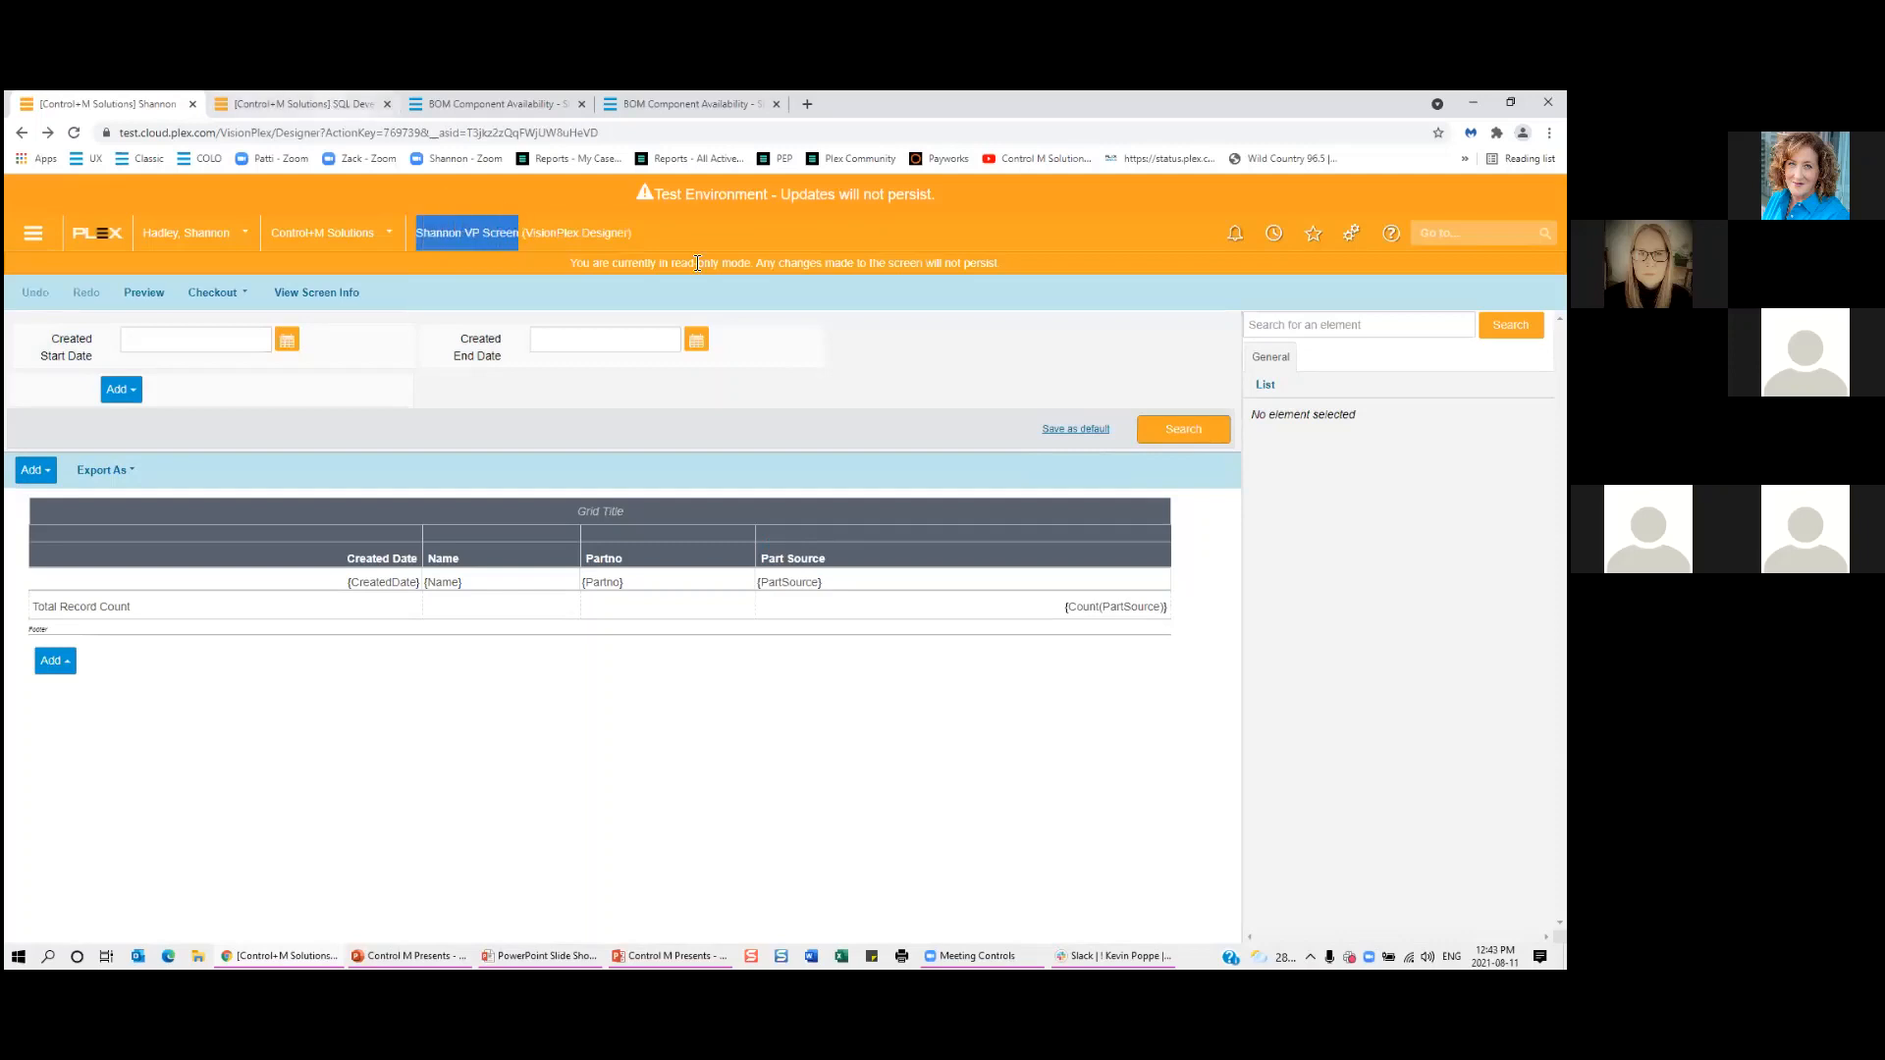
pyautogui.click(1475, 234)
pyautogui.hotkey('ctrl', 'v')
pyautogui.press('Return')
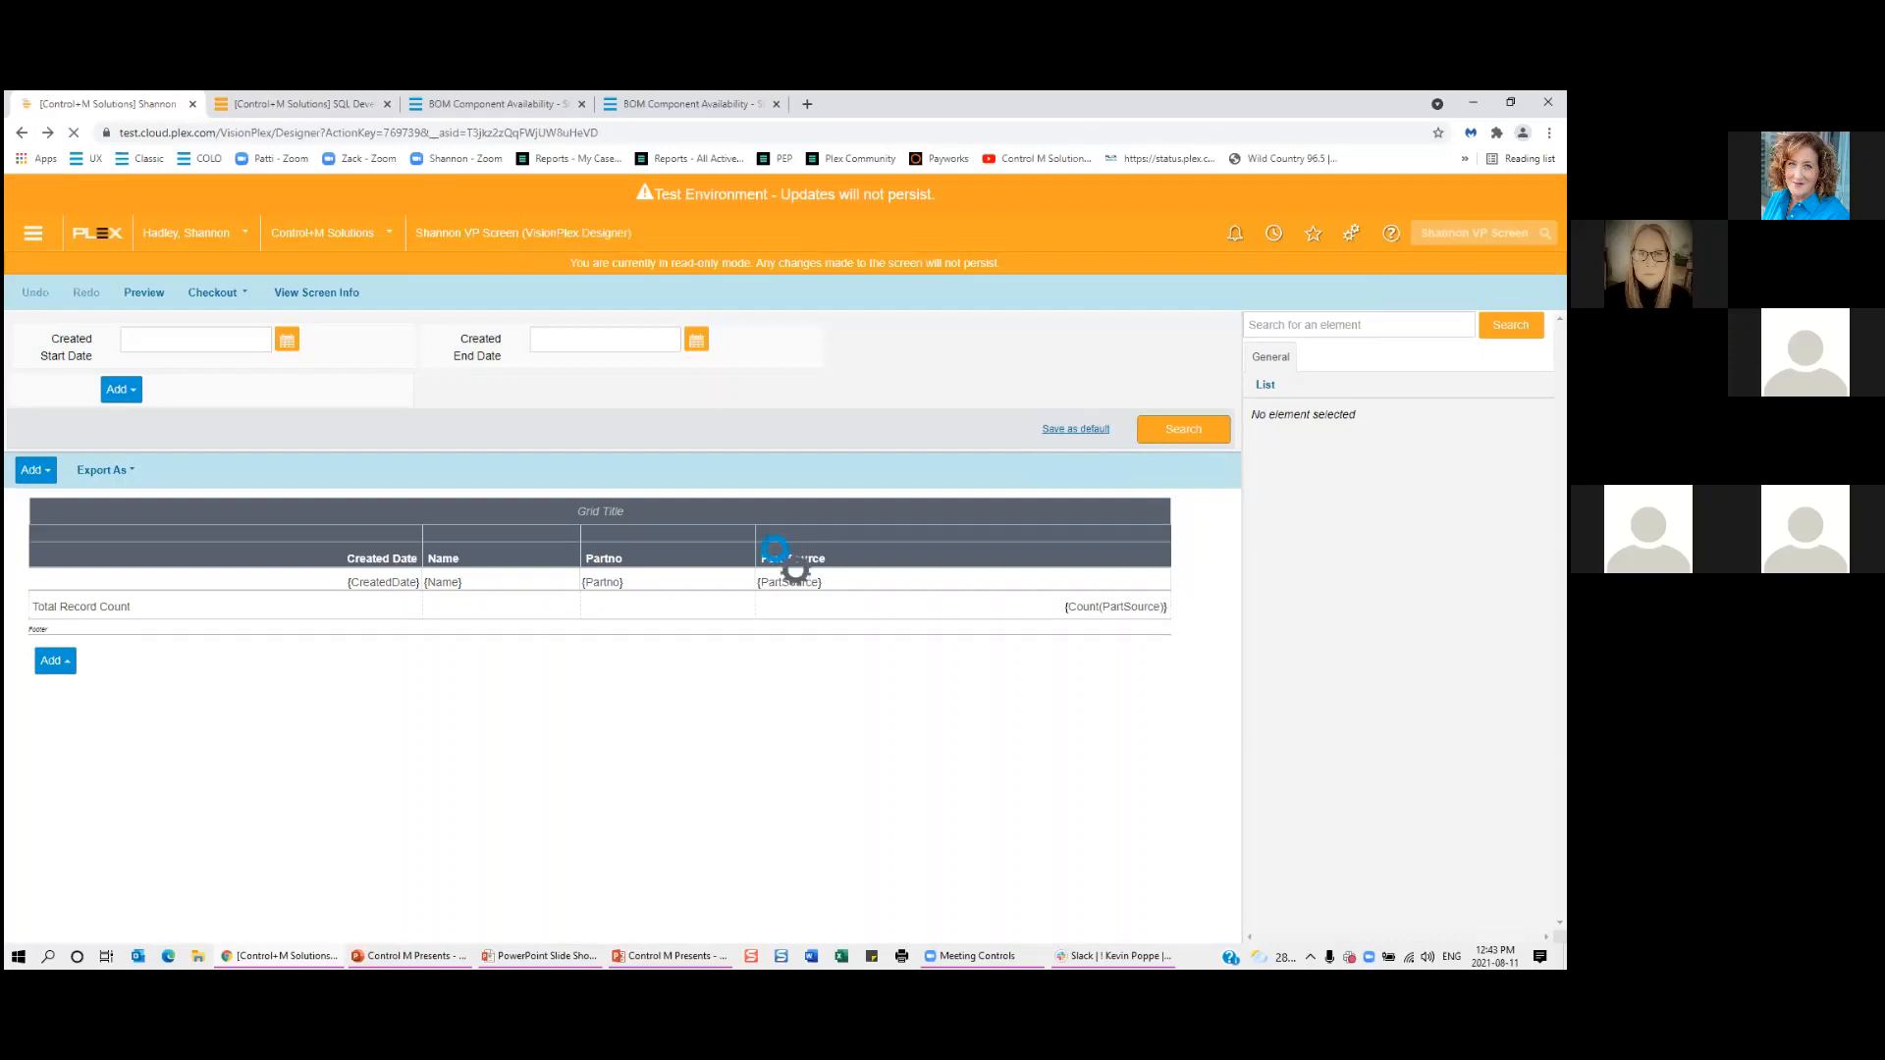
# In the SQL Development Environment browser tab, search for "reports", open Reports and go to the Available Reports list.
pyautogui.click(287, 103)
pyautogui.click(1470, 233)
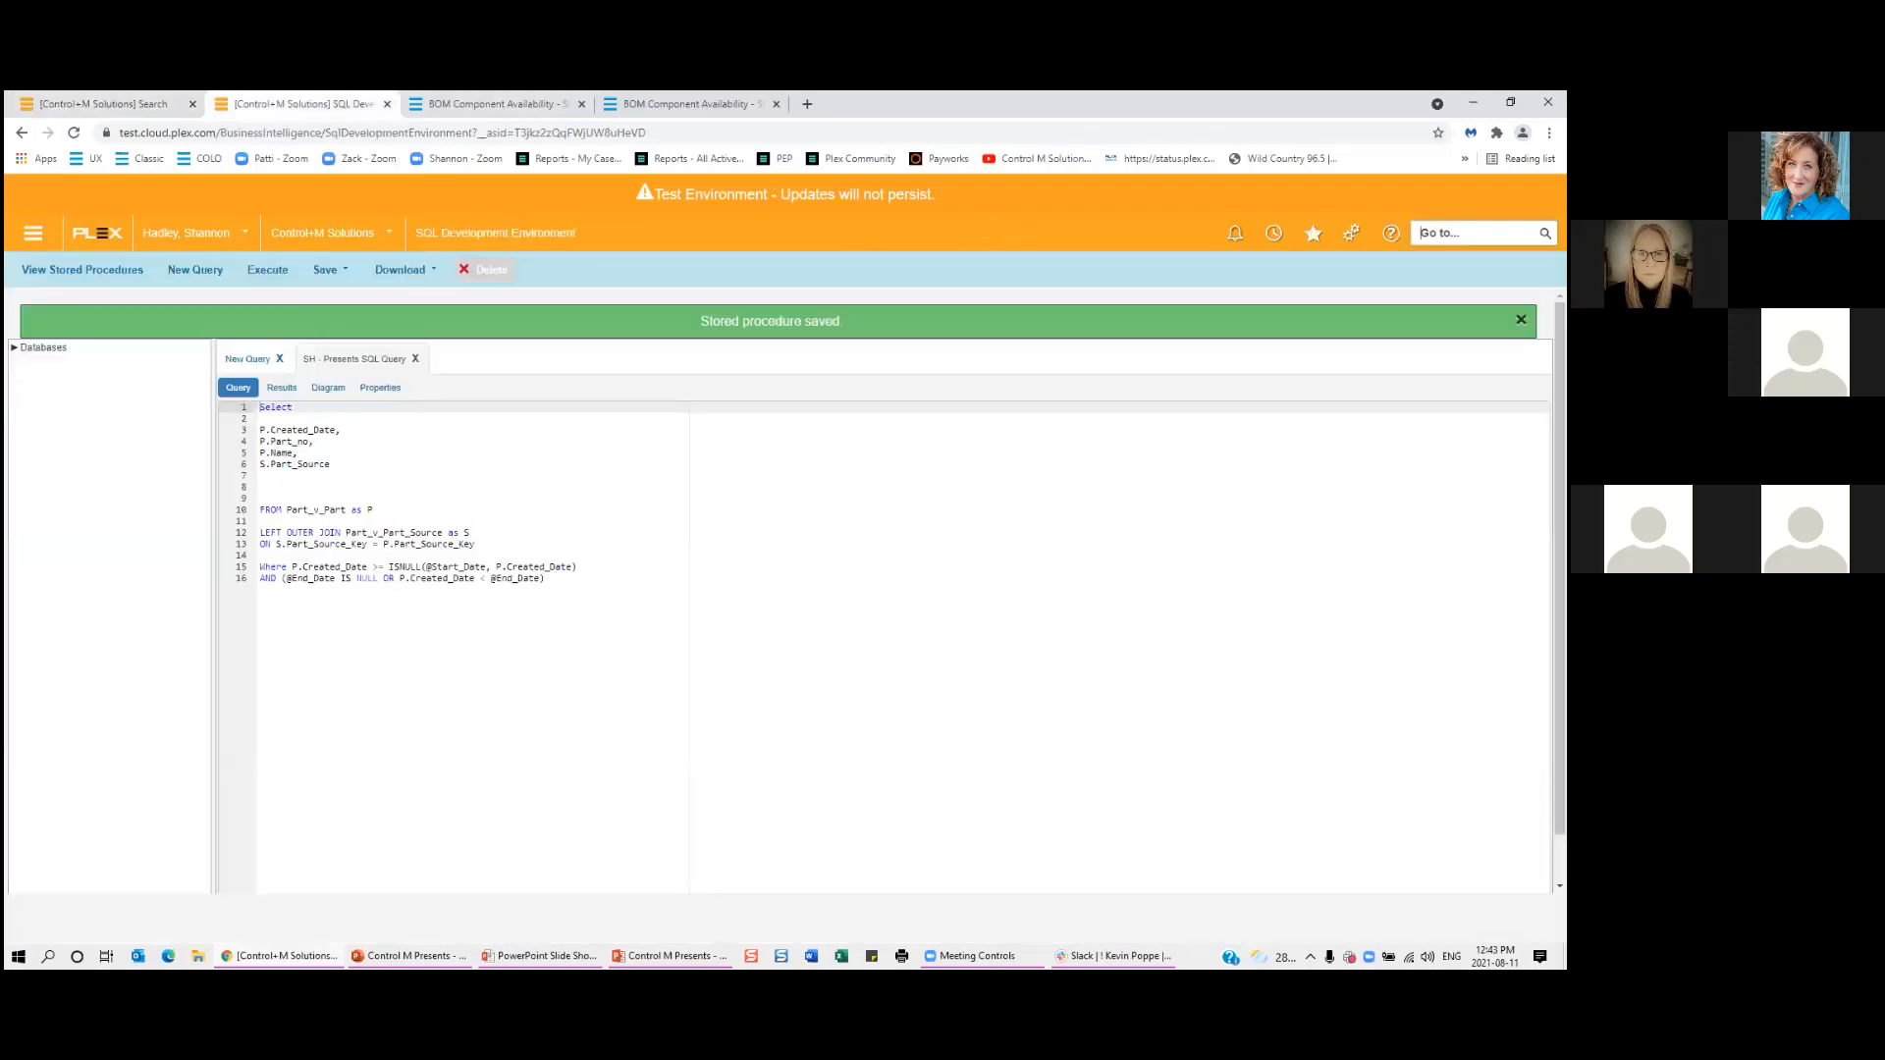
pyautogui.write('reports')
pyautogui.press('Return')
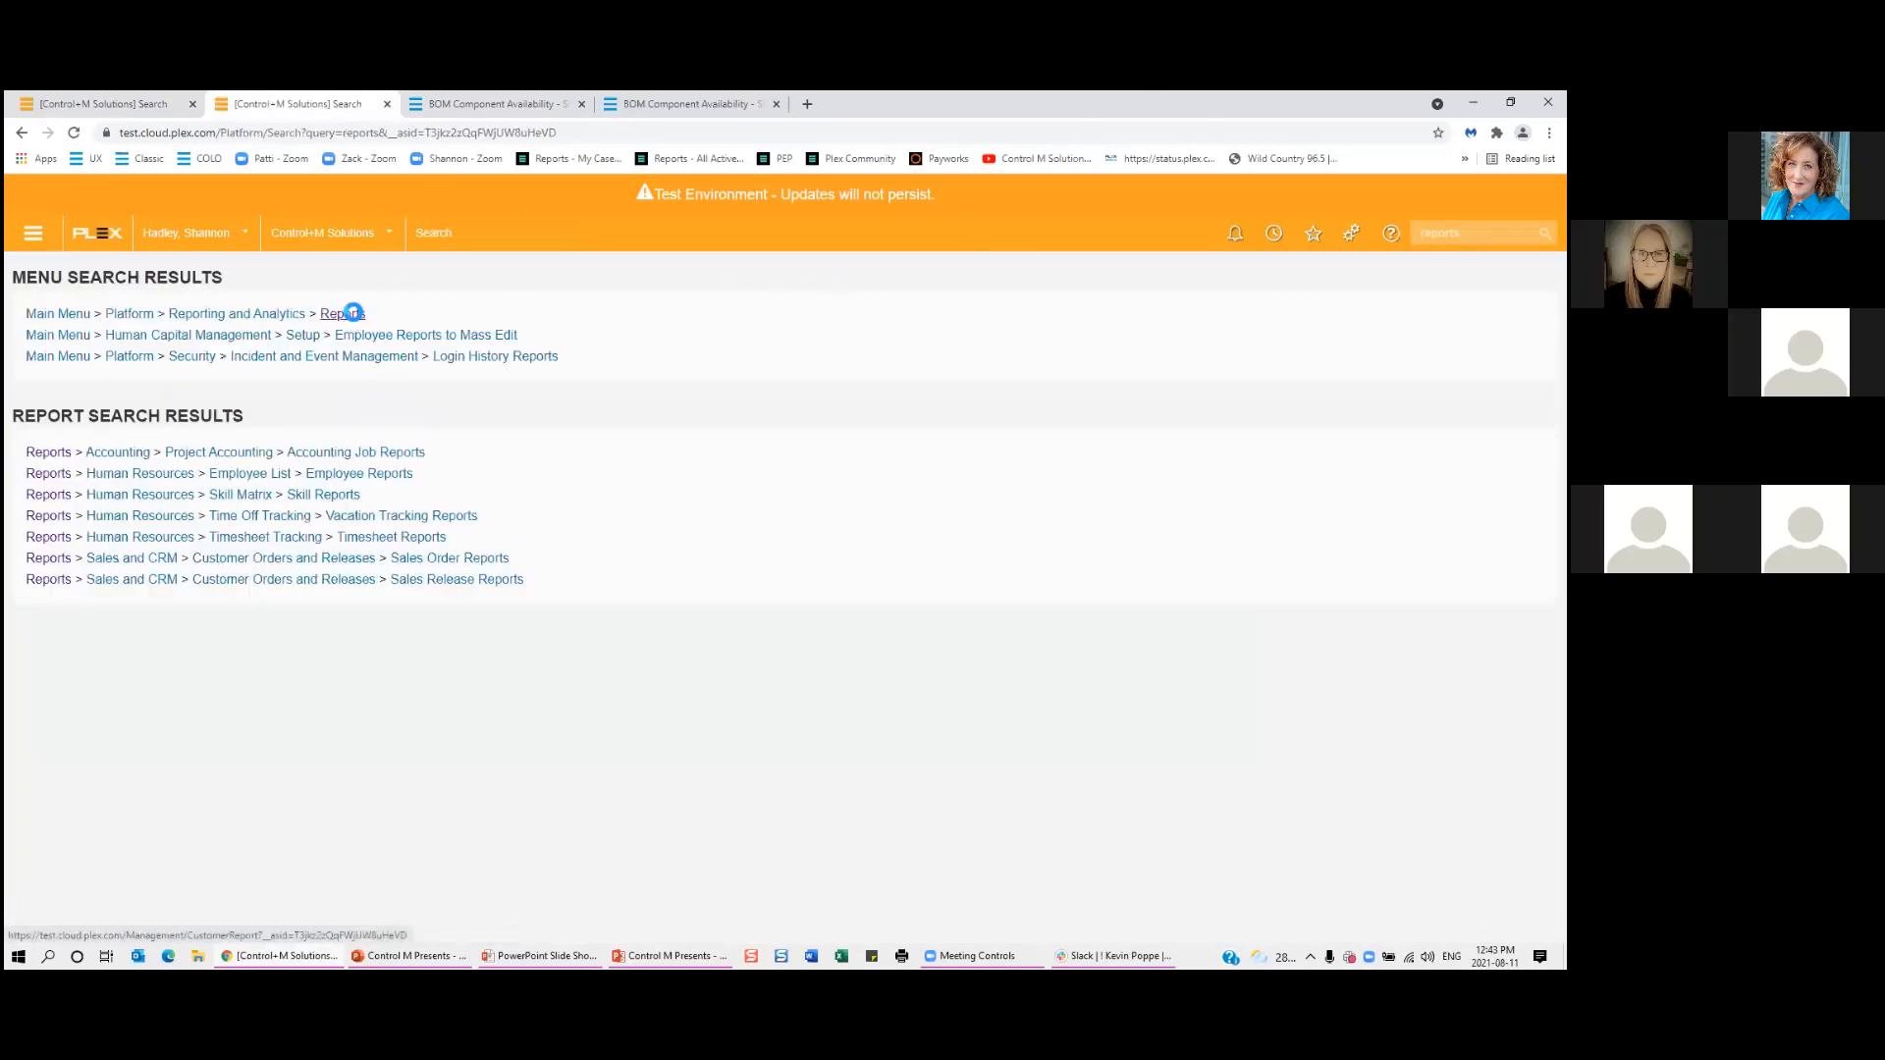
pyautogui.click(344, 314)
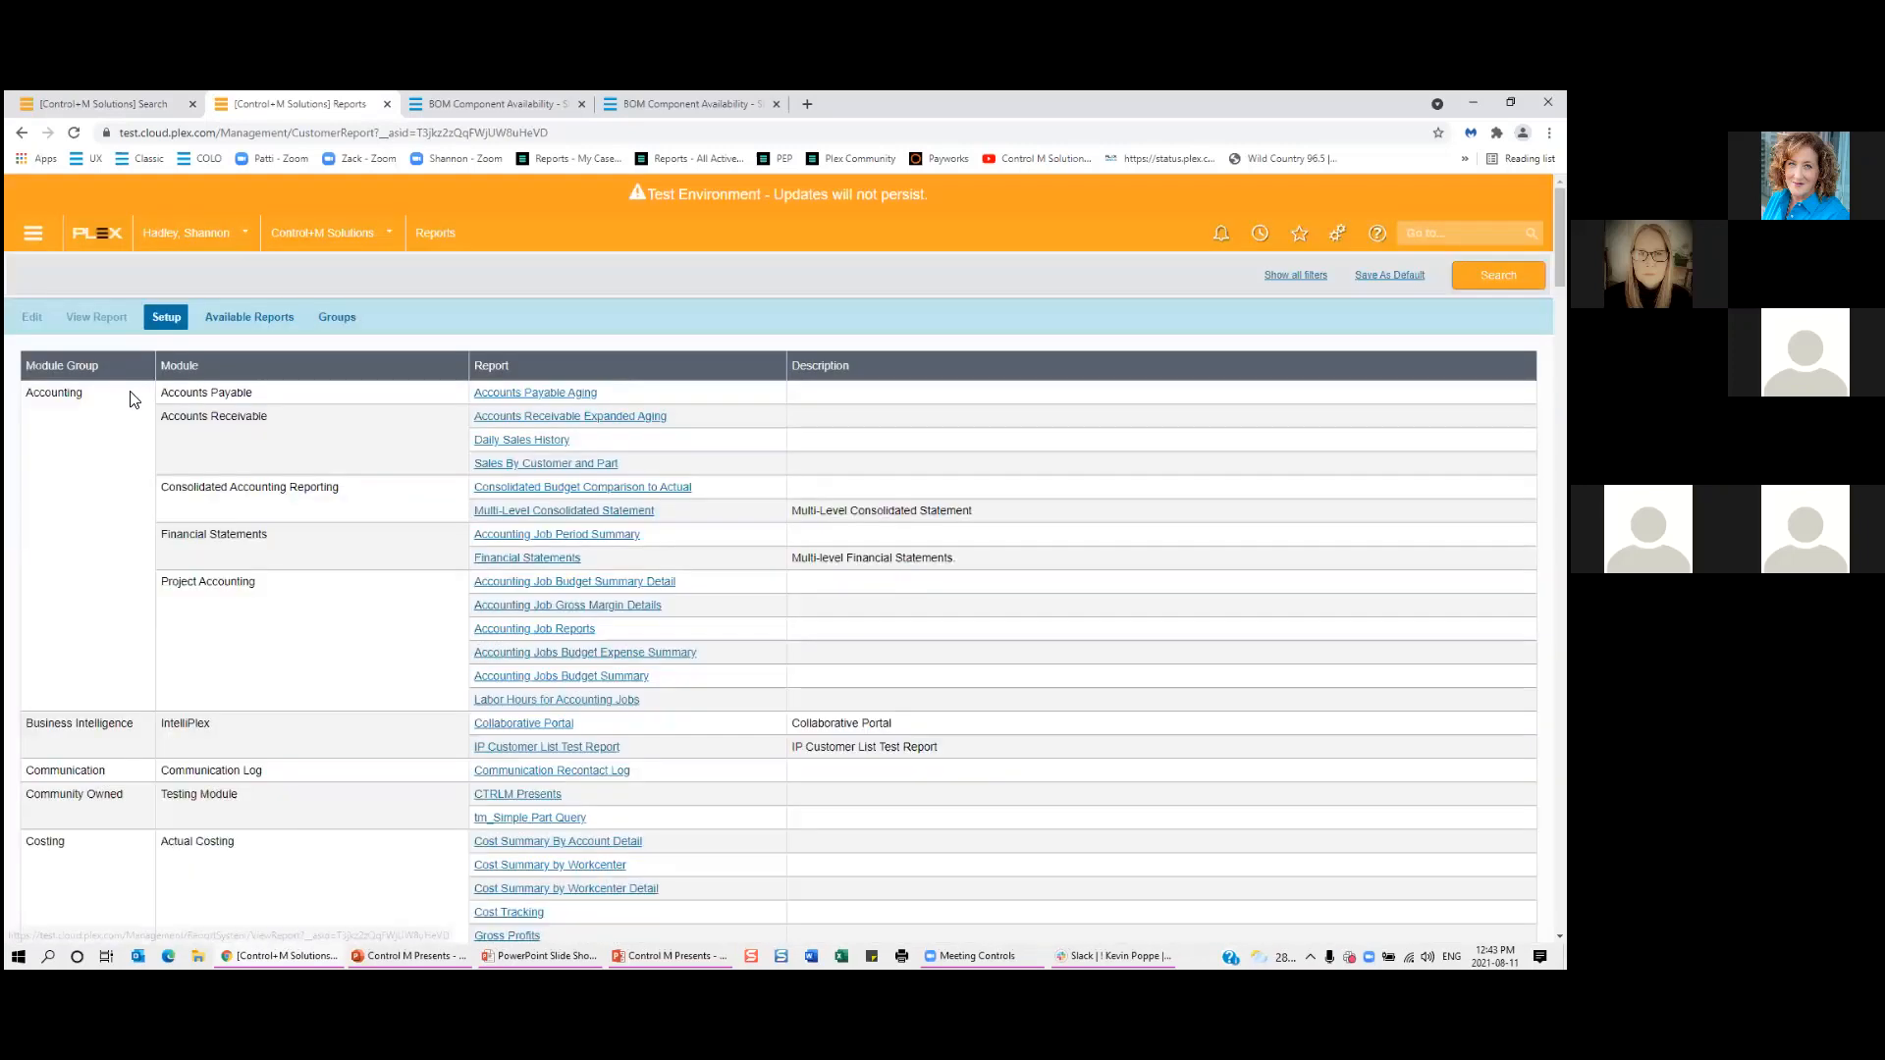
pyautogui.click(165, 322)
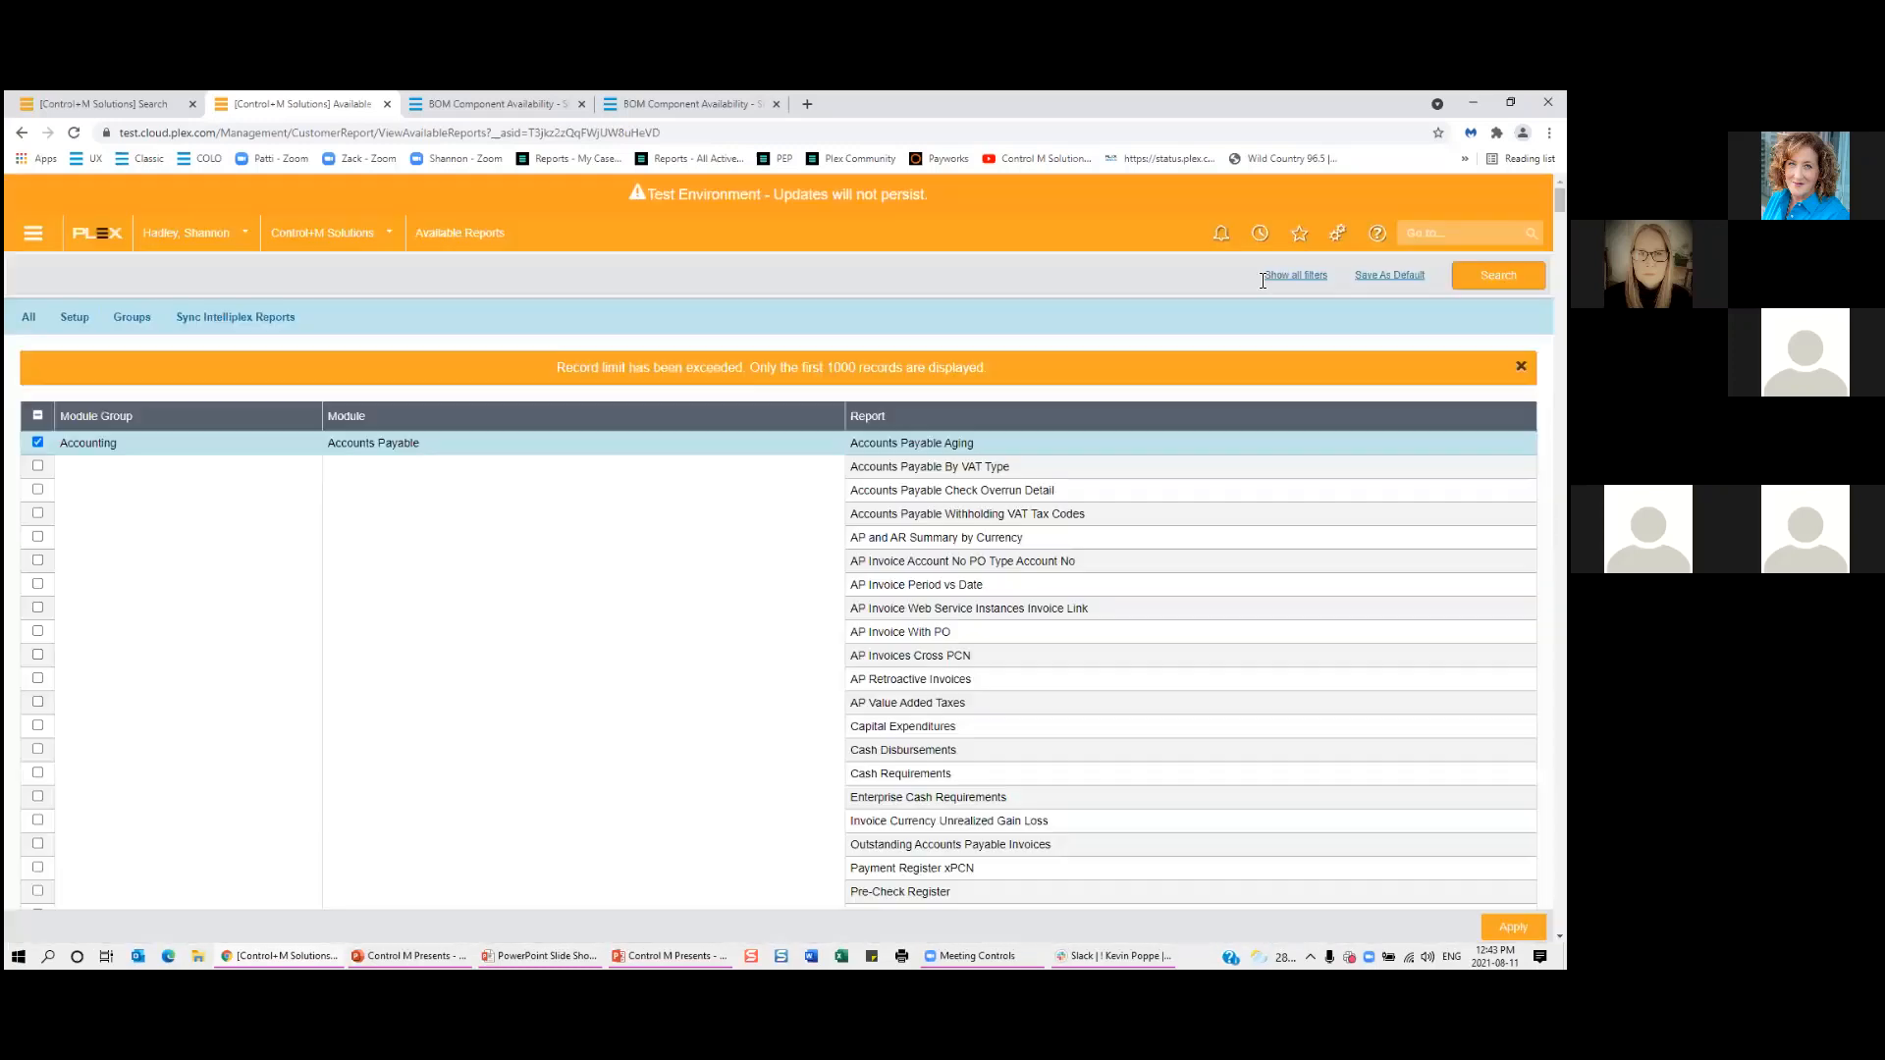
# Filter the available reports by the copied screen name, select the matching Testing Module report and apply it to the customer report list.
pyautogui.click(1266, 278)
pyautogui.click(1266, 275)
pyautogui.hotkey('ctrl', 'v')
pyautogui.press('Return')
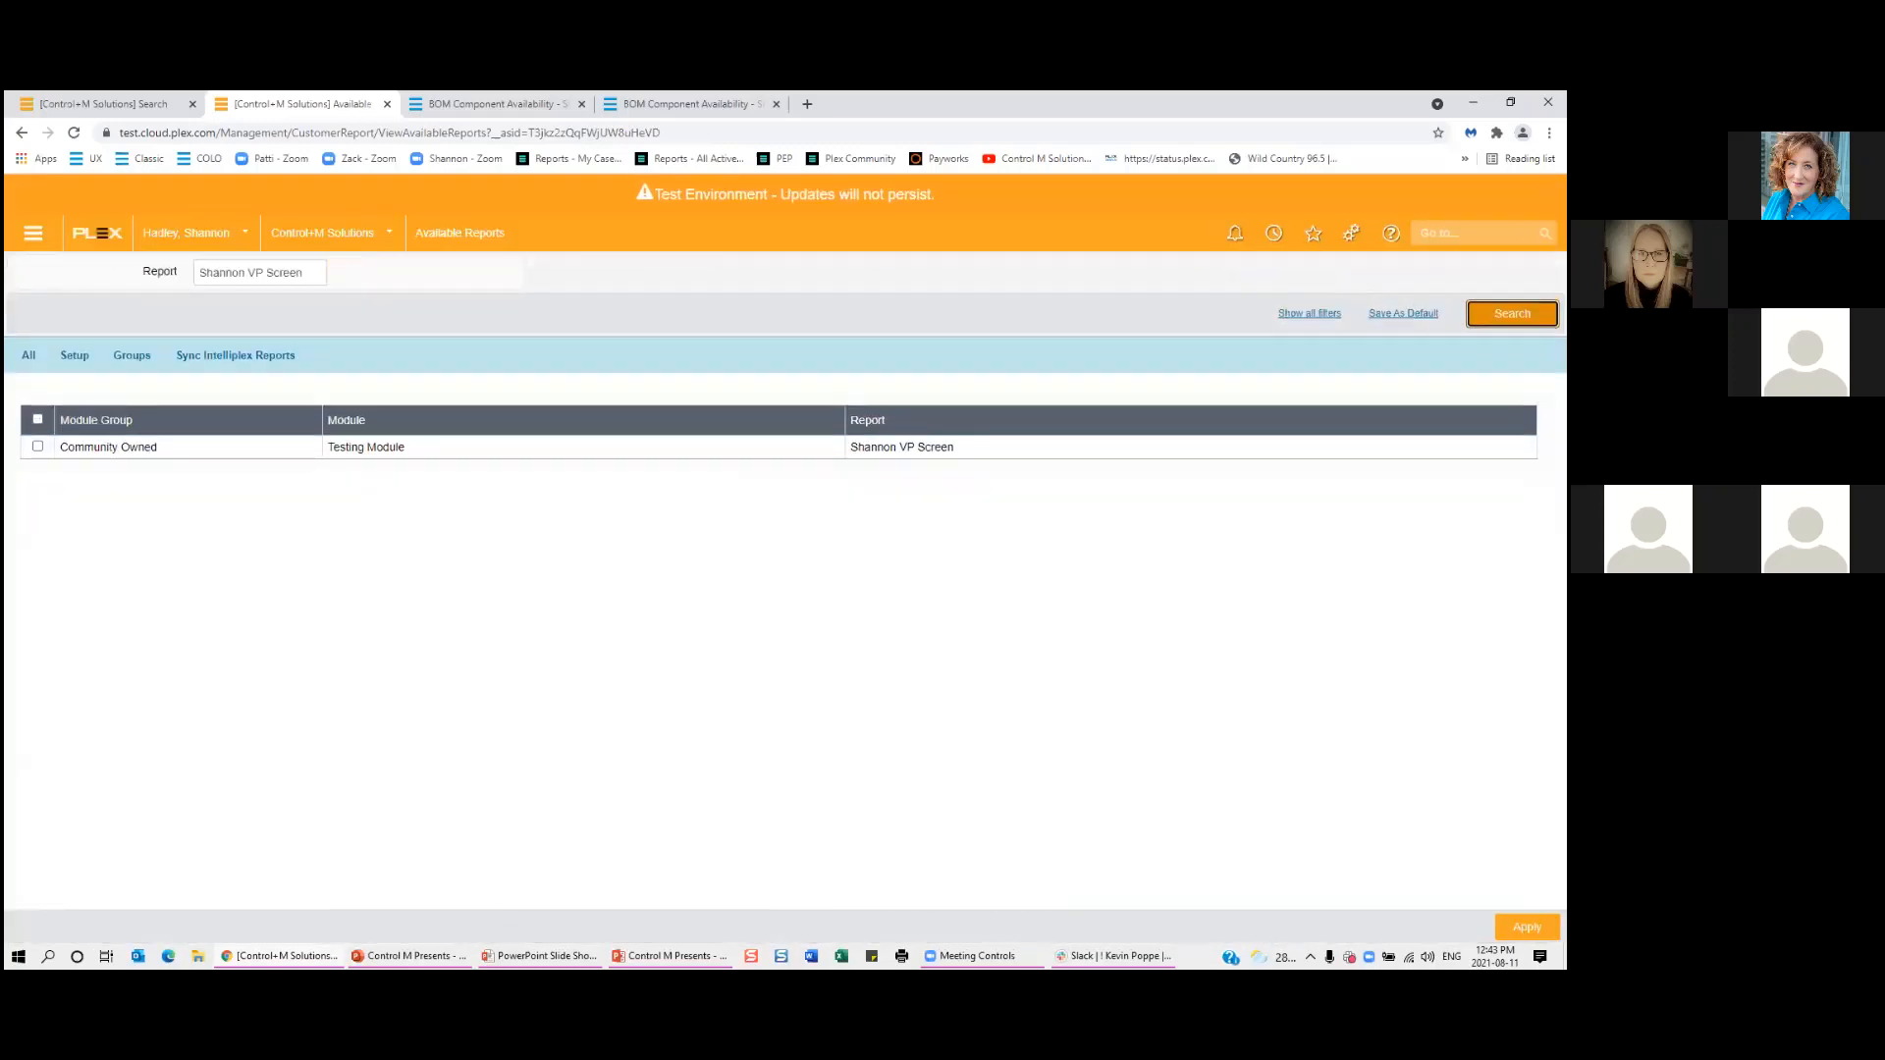
pyautogui.click(37, 419)
pyautogui.click(1527, 926)
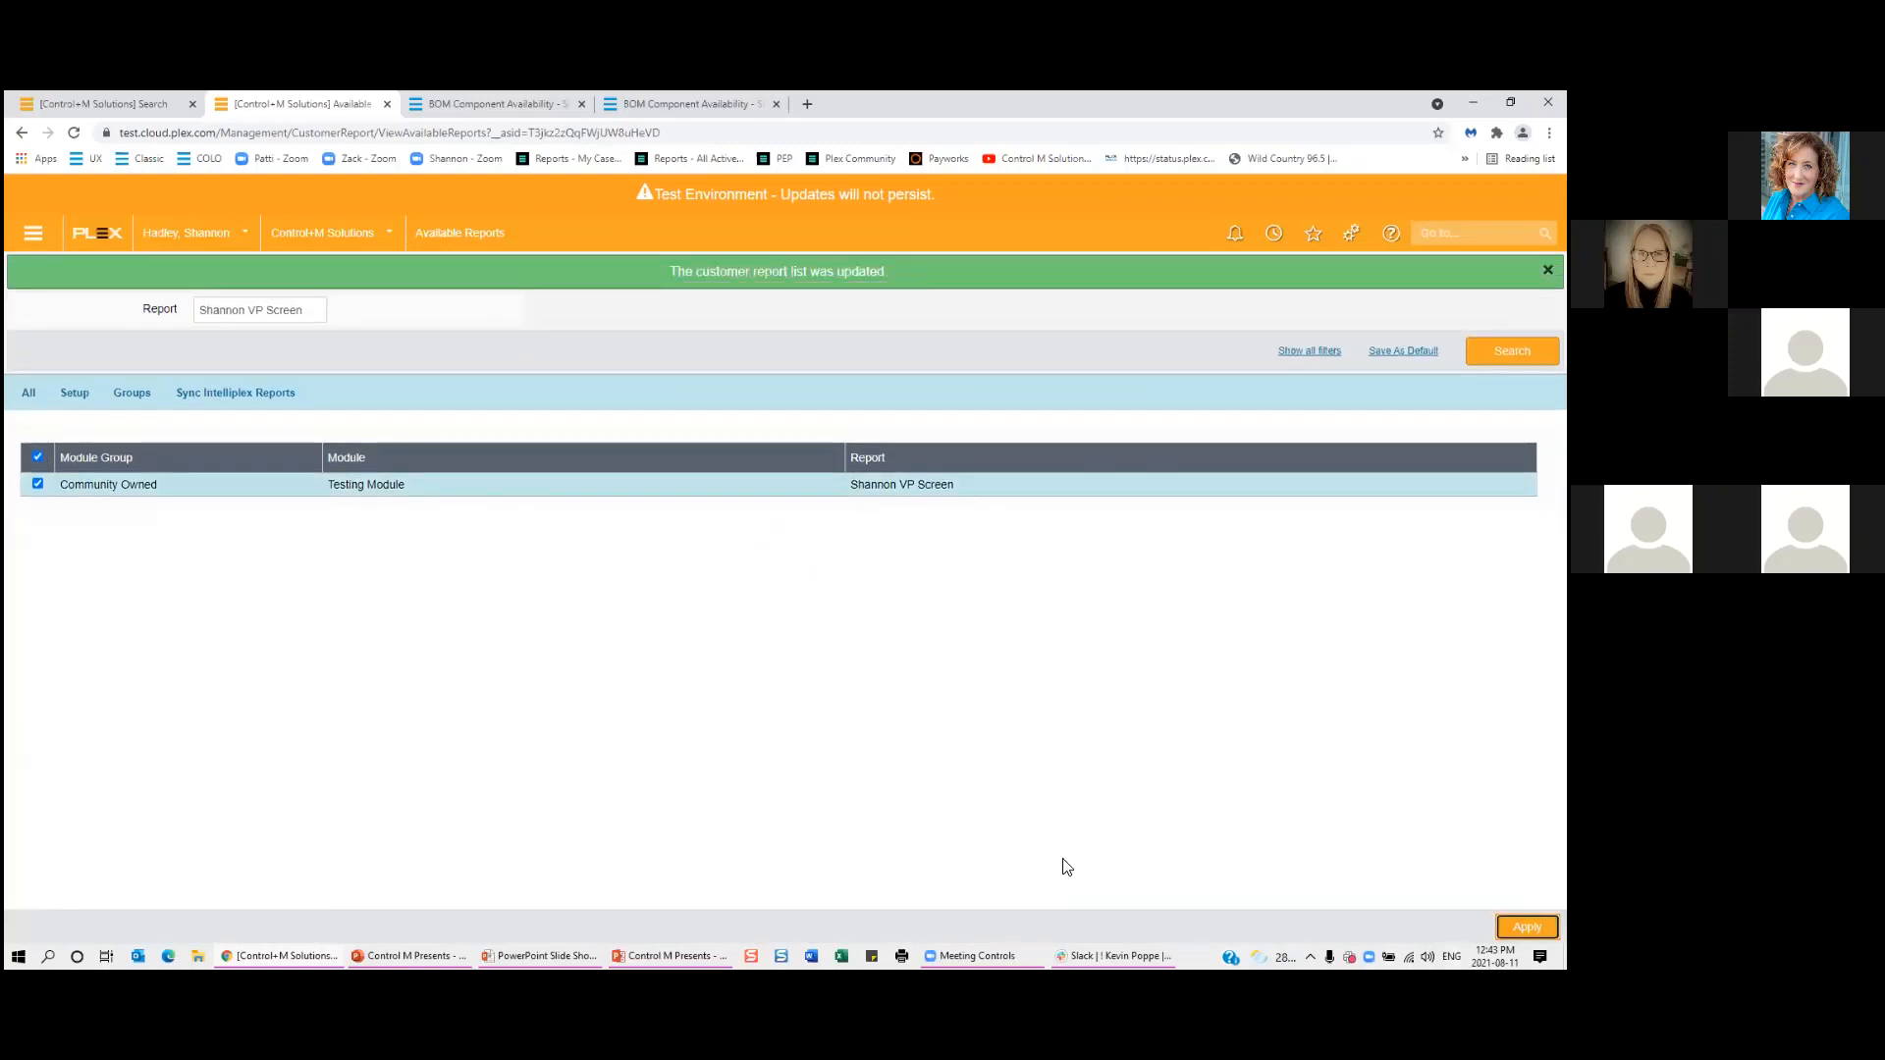
# Search the system for the copied screen name, open the published VP screen and go to its Created Start Date filter.
pyautogui.click(1467, 233)
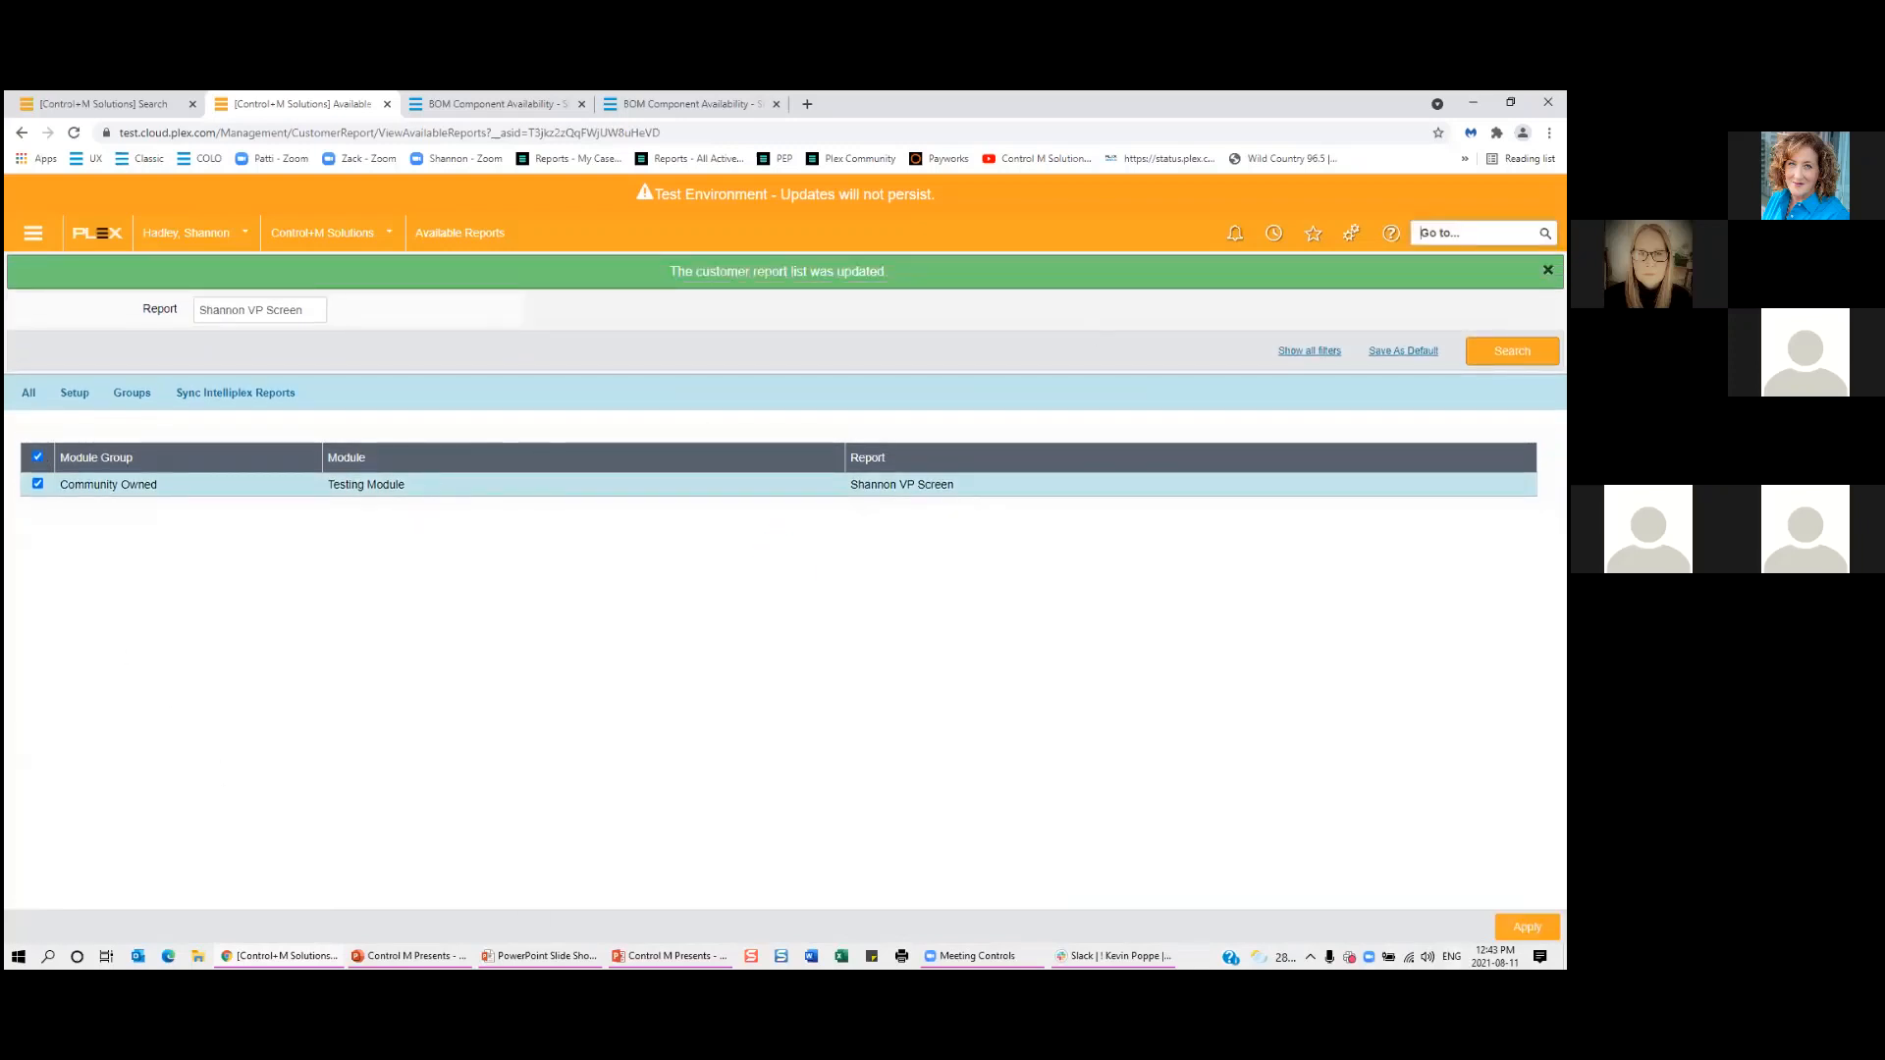
pyautogui.hotkey('ctrl', 'v')
pyautogui.press('Return')
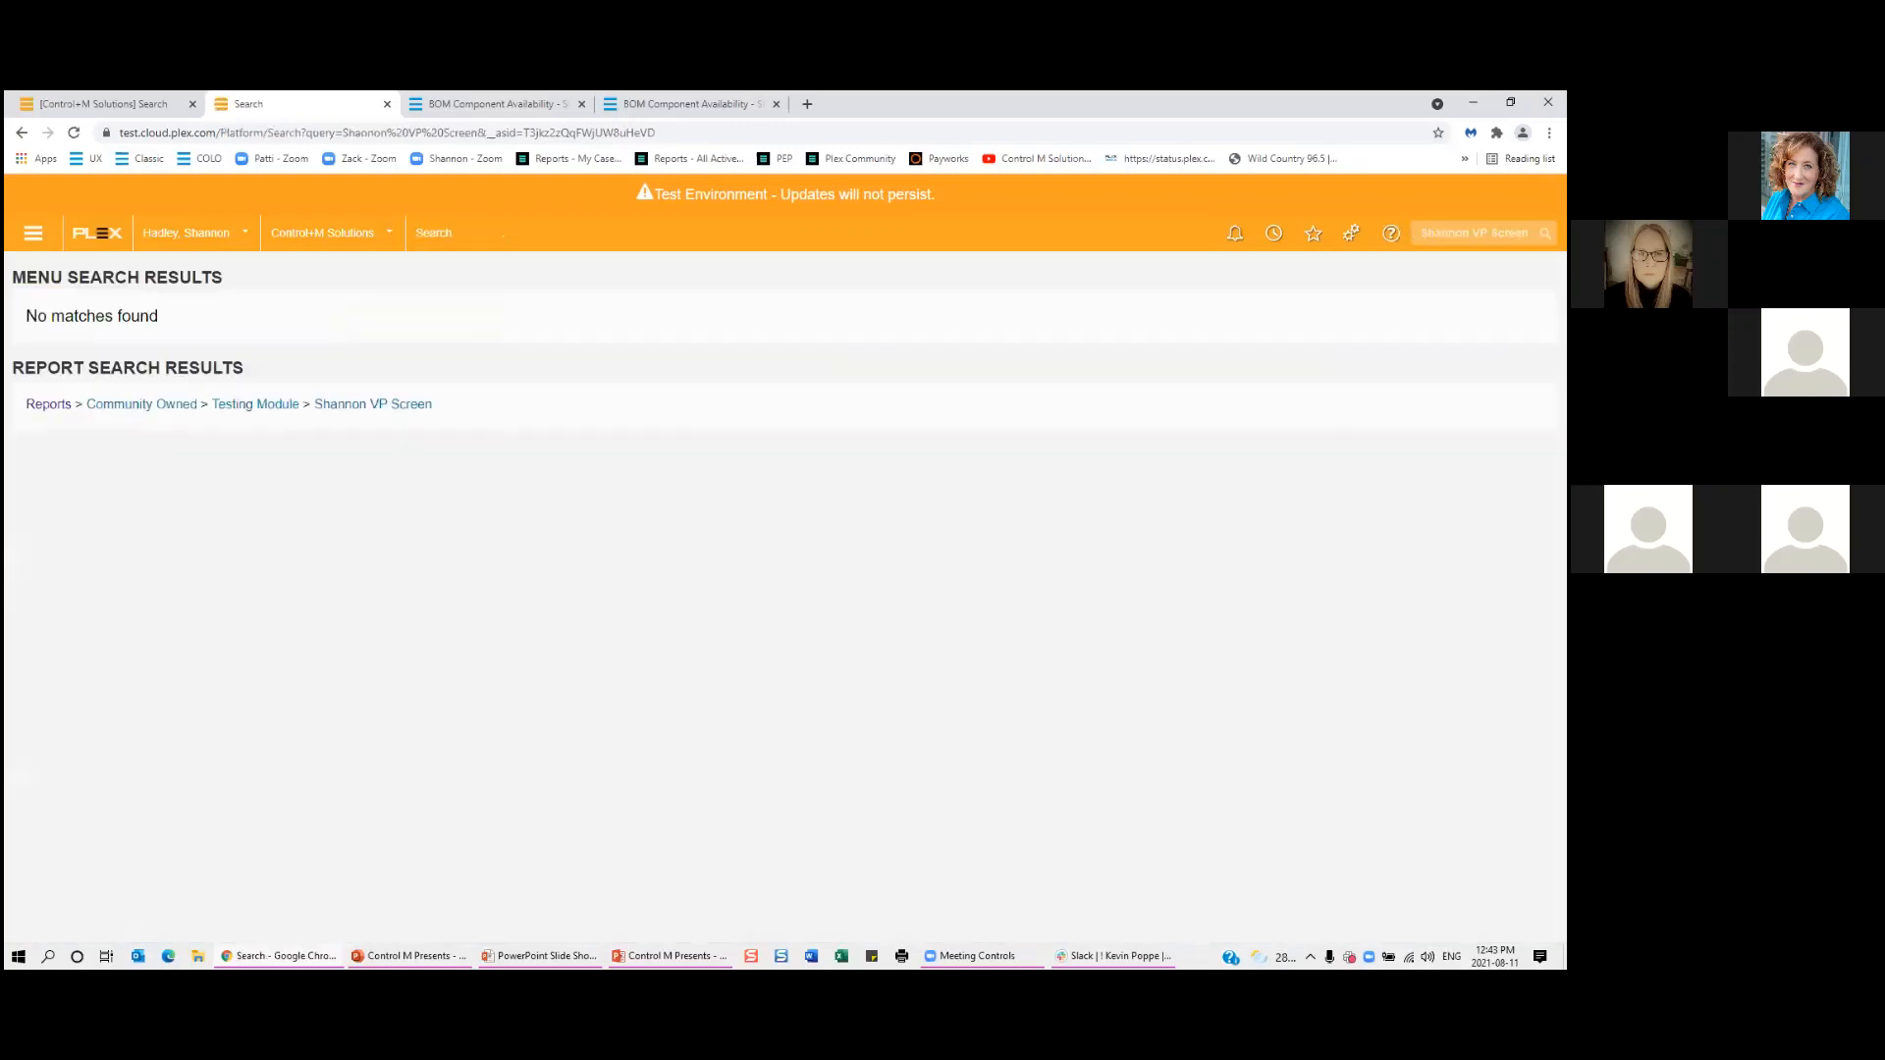
pyautogui.click(359, 404)
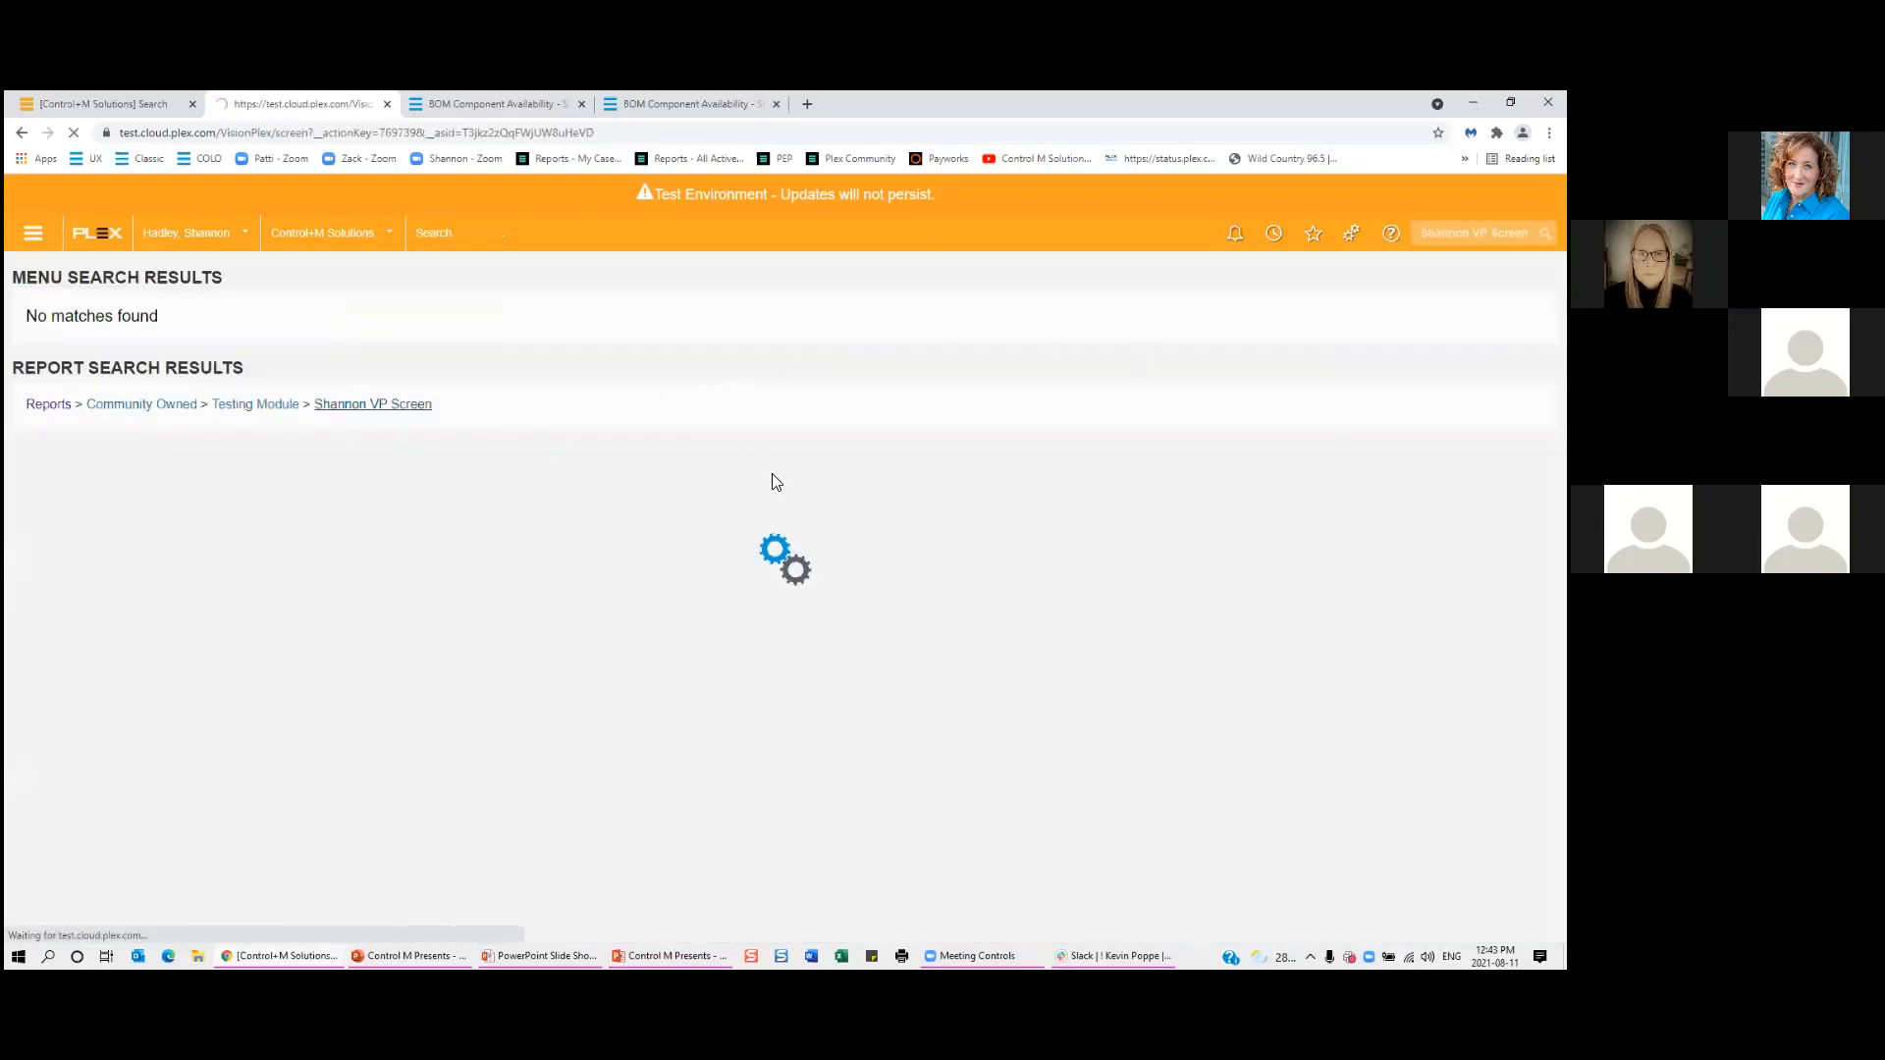
pyautogui.click(201, 272)
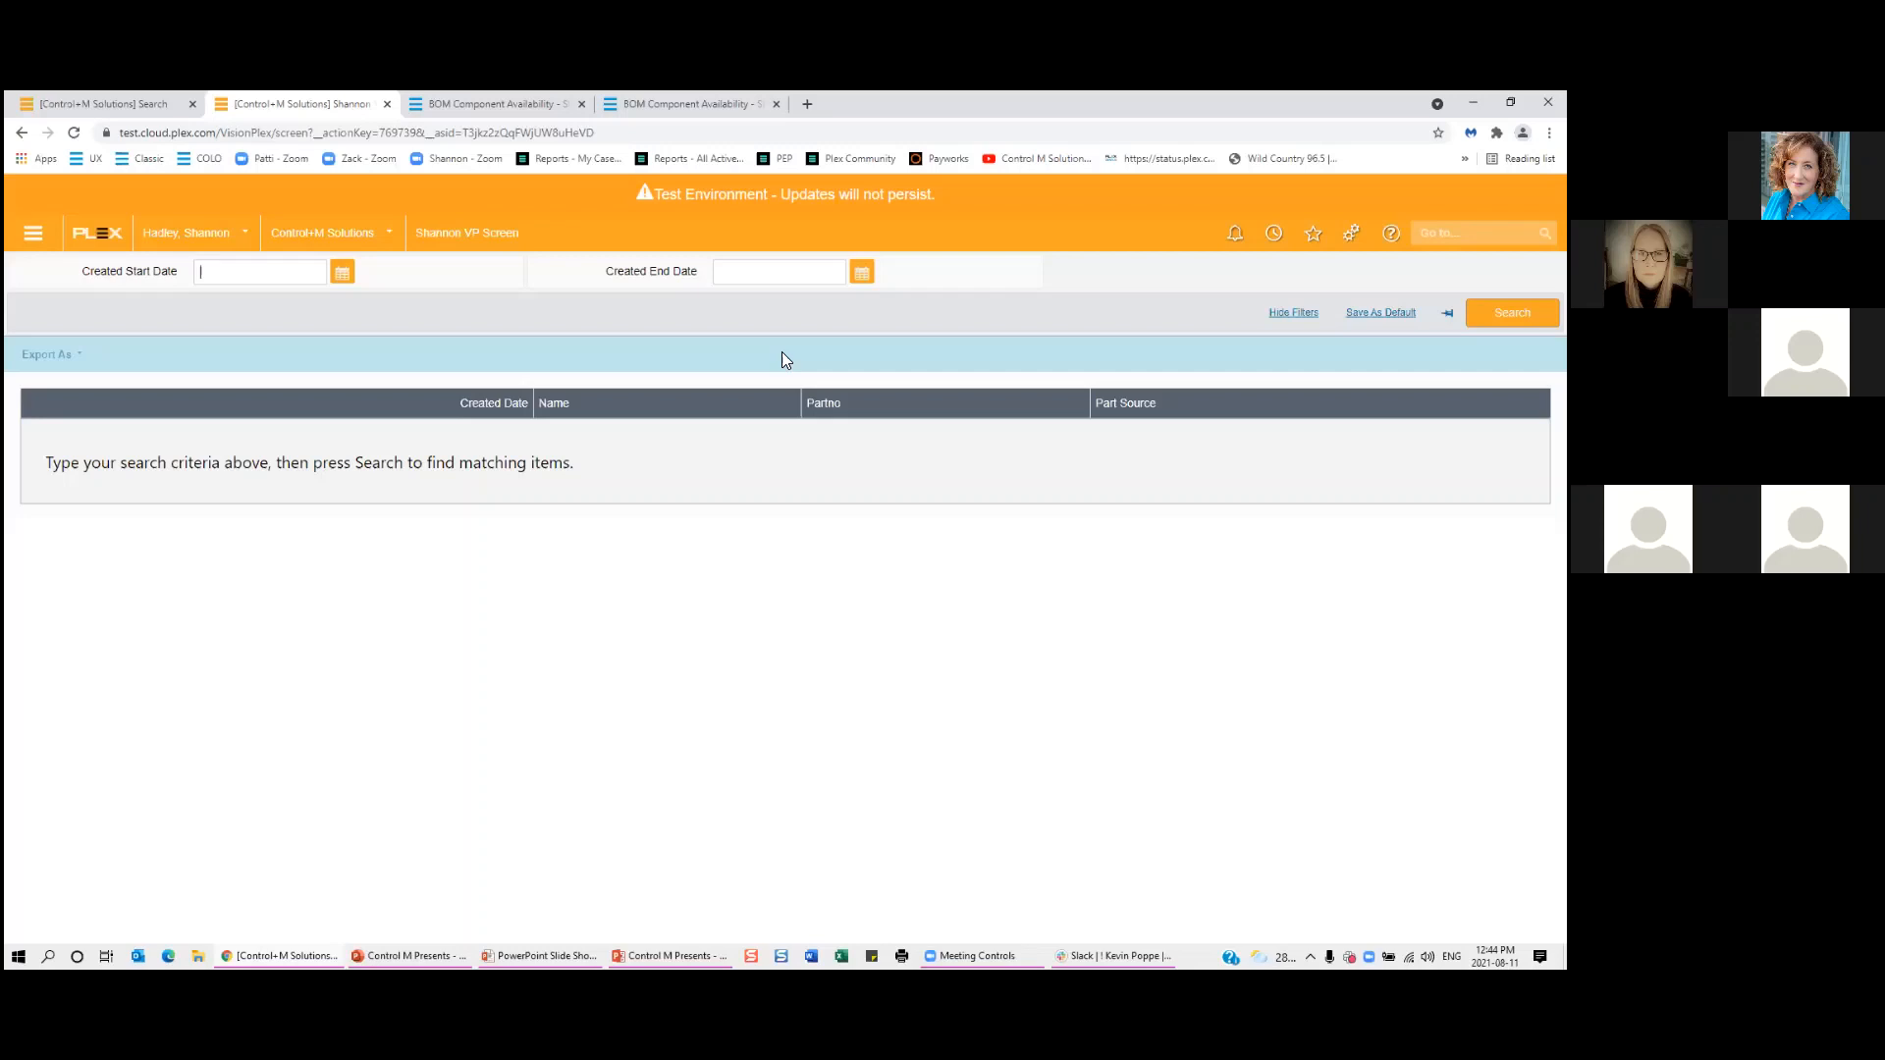
# Switch to the PowerPoint slide show of the presentation at the "Ta Da !" slide.
pyautogui.hotkey('alt', 'Tab')
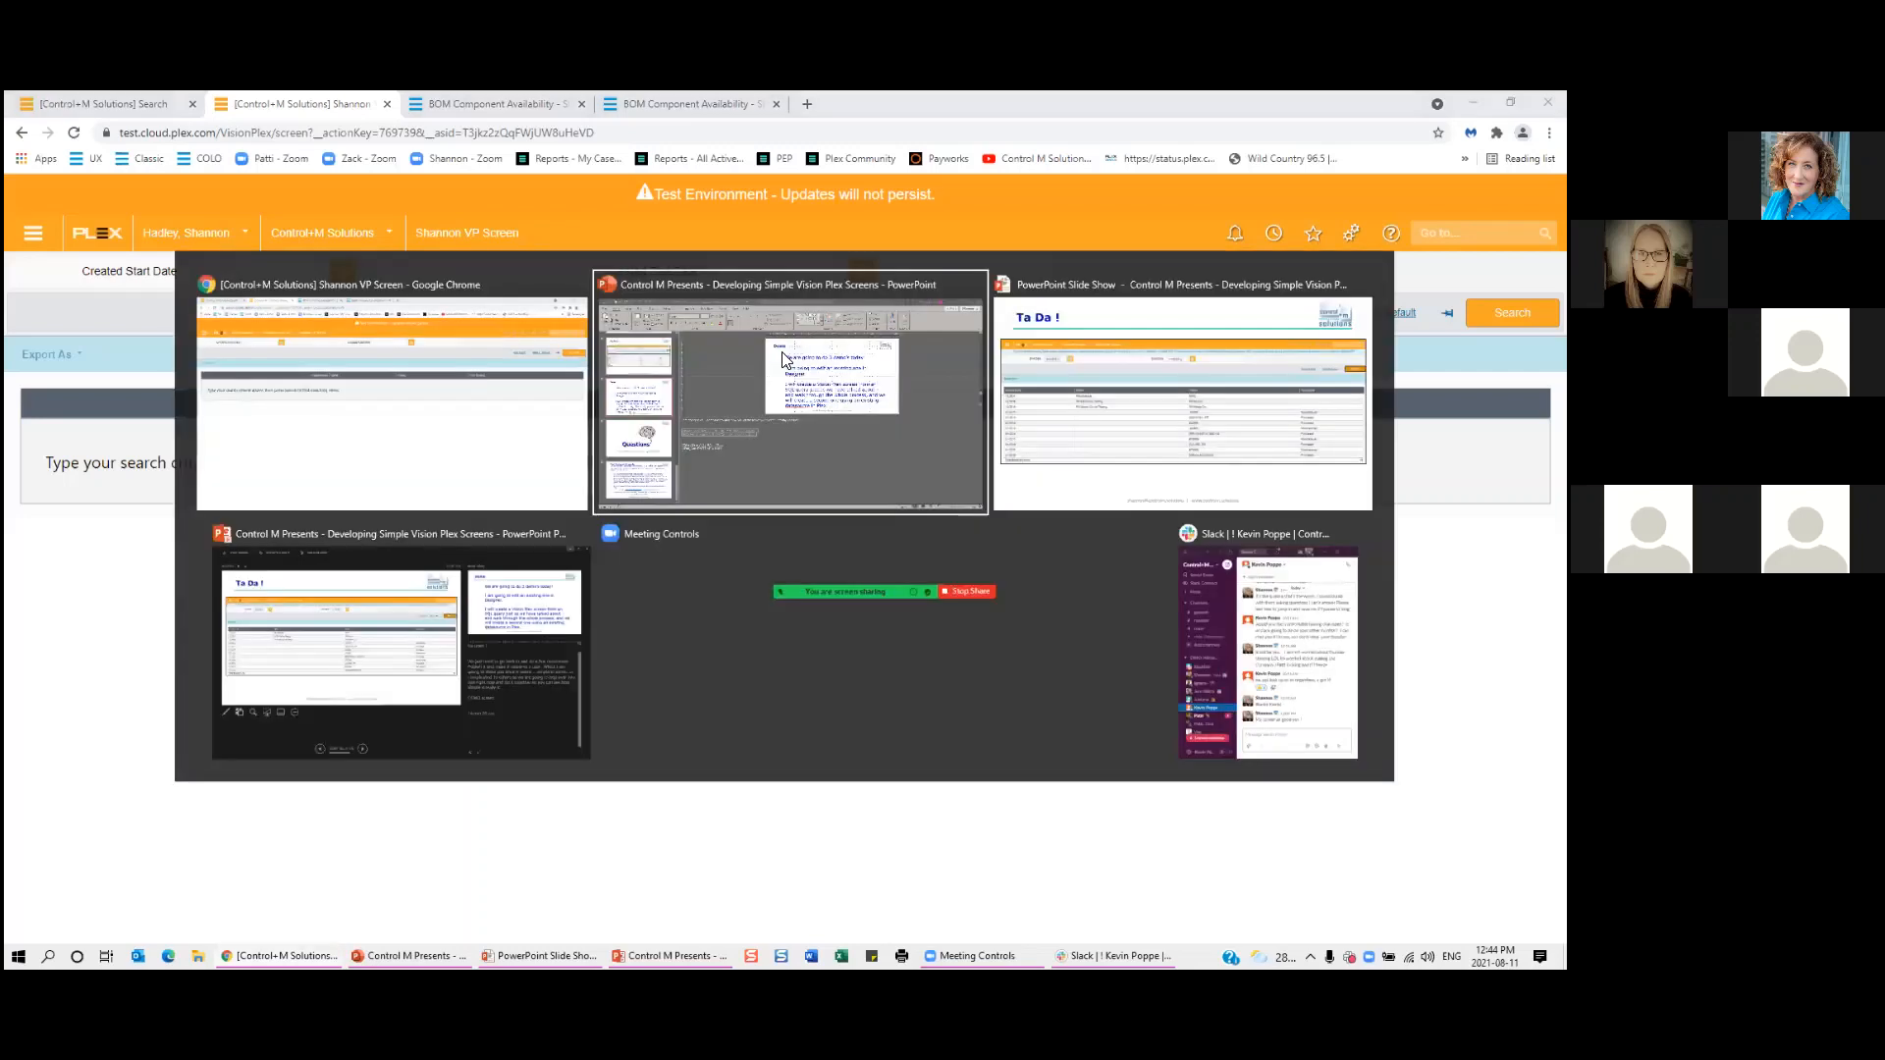
pyautogui.press('Tab')
pyautogui.press('Tab')
pyautogui.press('Tab')
pyautogui.press('Tab')
pyautogui.press('Tab')
pyautogui.press('Tab')
pyautogui.press('Tab')
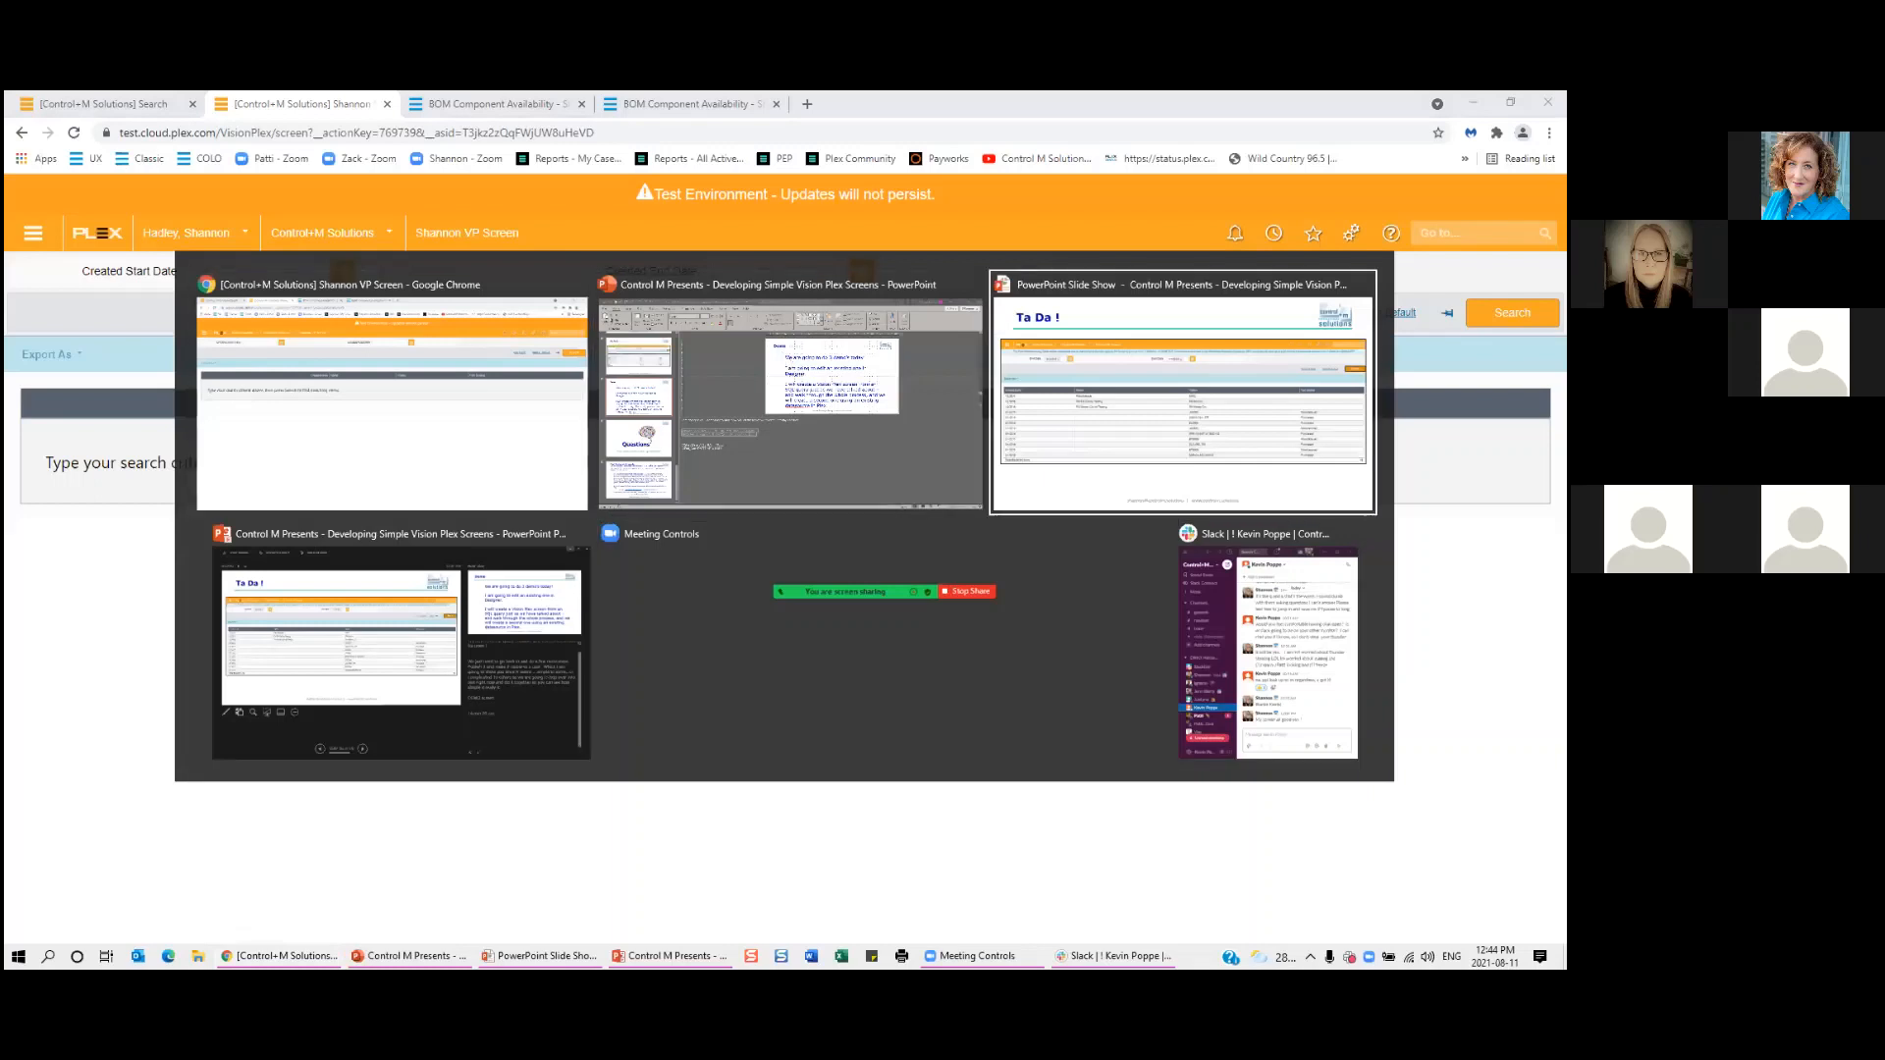